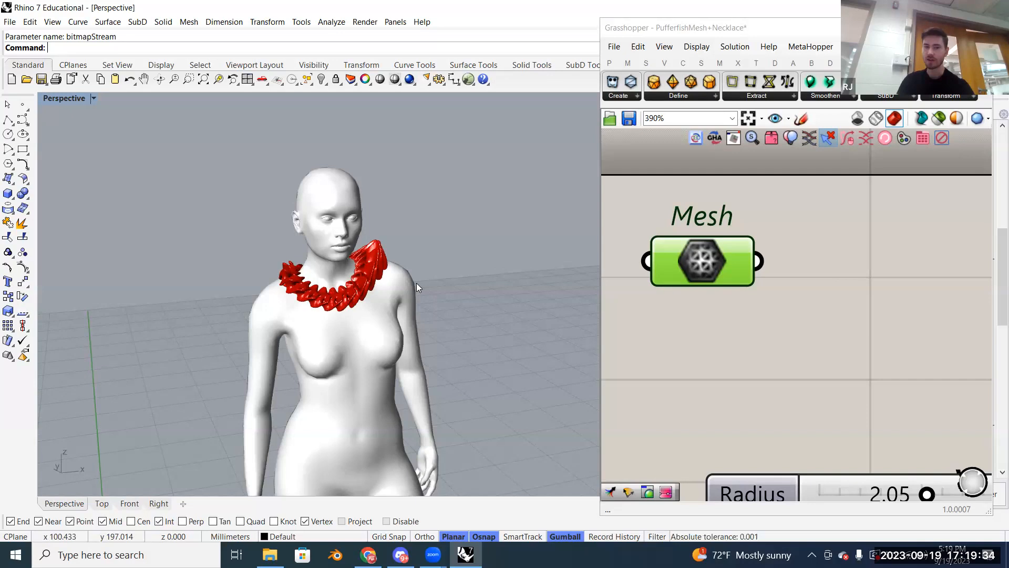
Step: Temporarily preview the custom Preview component fed by the offset mesh, inspect the geometry beside the figure, and hide its preview again
{"action": "scroll", "coordinate": [681, 337], "scroll_direction": "up", "scroll_amount": 1}
{"action": "scroll", "coordinate": [680, 337], "scroll_direction": "down", "scroll_amount": 4}
{"action": "scroll", "coordinate": [681, 343], "scroll_direction": "down", "scroll_amount": 3}
{"action": "scroll", "coordinate": [669, 341], "scroll_direction": "down", "scroll_amount": 4}
{"action": "right_click_drag", "start_coordinate": [633, 310], "coordinate": [376, 329]}
{"action": "right_click_drag", "start_coordinate": [975, 240], "coordinate": [783, 272]}
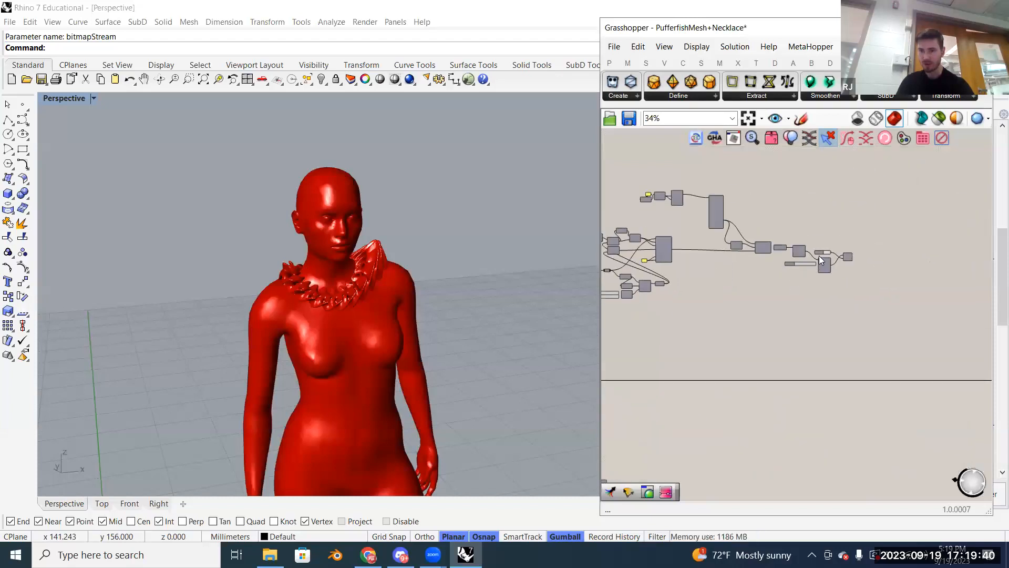
{"action": "scroll", "coordinate": [827, 253], "scroll_direction": "up", "scroll_amount": 5}
{"action": "scroll", "coordinate": [867, 258], "scroll_direction": "up", "scroll_amount": 2}
{"action": "right_click", "coordinate": [867, 258]}
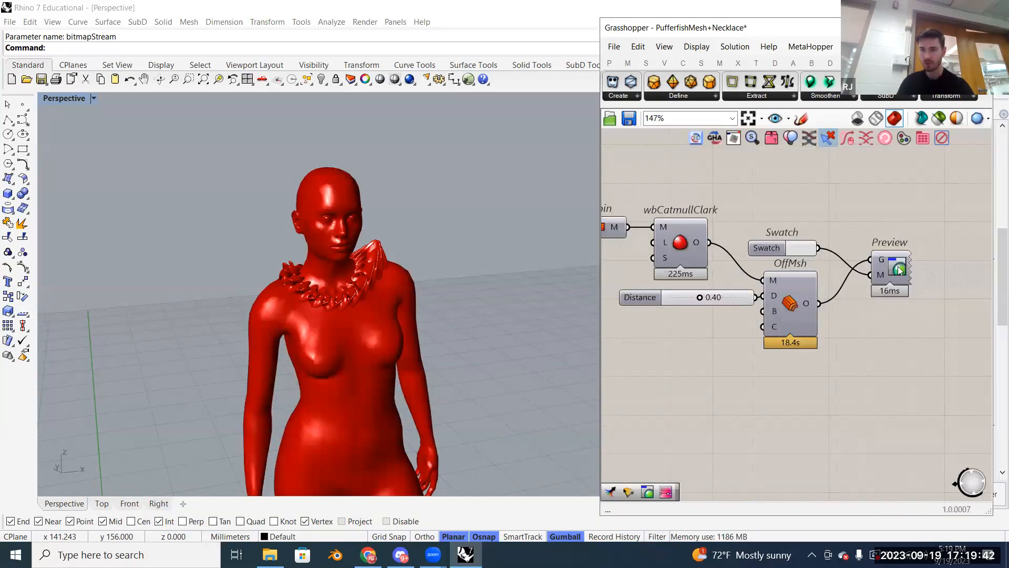
{"action": "right_click", "coordinate": [883, 263]}
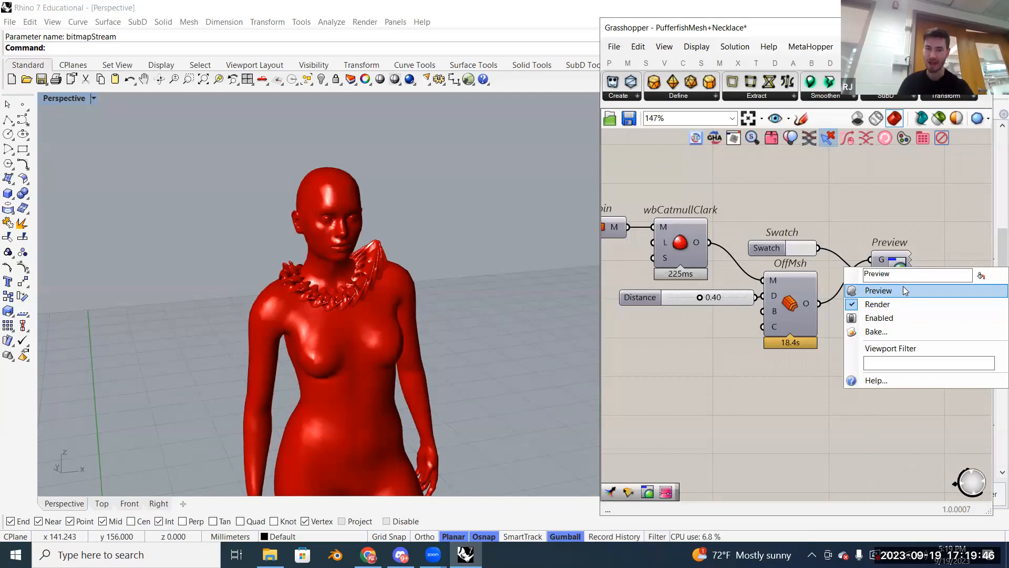
{"action": "left_click", "coordinate": [905, 291]}
{"action": "right_click_drag", "start_coordinate": [519, 216], "coordinate": [445, 257]}
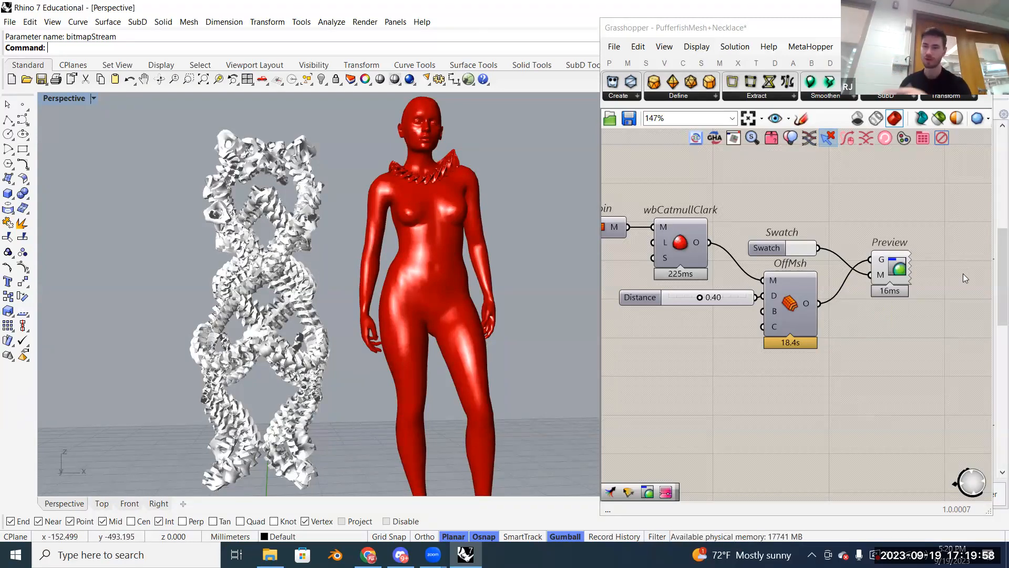
{"action": "right_click", "coordinate": [896, 269]}
{"action": "left_click", "coordinate": [901, 293]}
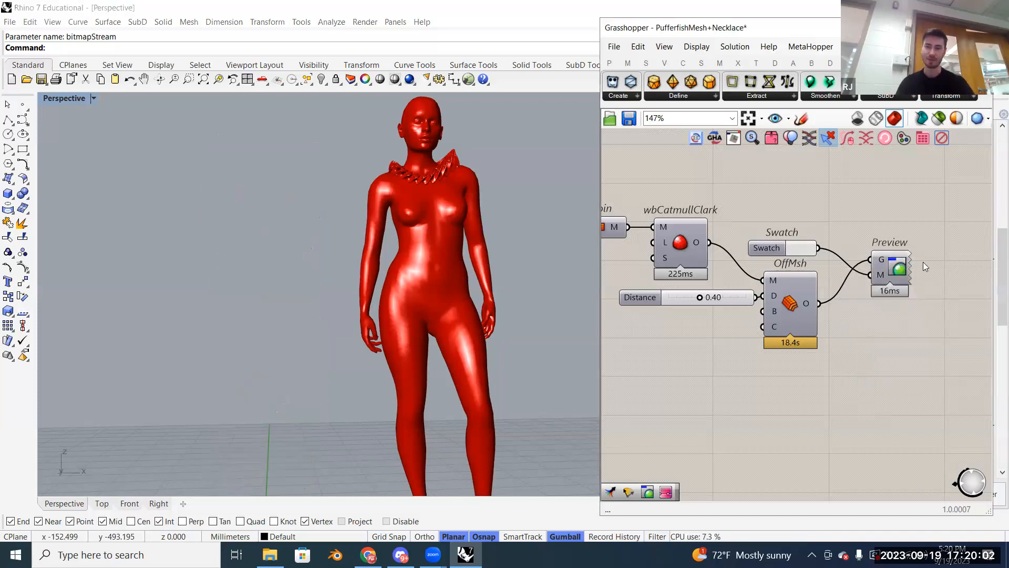
Step: Select and copy the Mesh component holding the human figure from the PufferfishMesh+Necklace definition
{"action": "scroll", "coordinate": [925, 258], "scroll_direction": "down", "scroll_amount": 6}
{"action": "right_click_drag", "start_coordinate": [687, 339], "coordinate": [823, 333]}
{"action": "scroll", "coordinate": [824, 333], "scroll_direction": "down", "scroll_amount": 2}
{"action": "right_click_drag", "start_coordinate": [626, 447], "coordinate": [793, 296]}
{"action": "right_click_drag", "start_coordinate": [644, 292], "coordinate": [769, 246]}
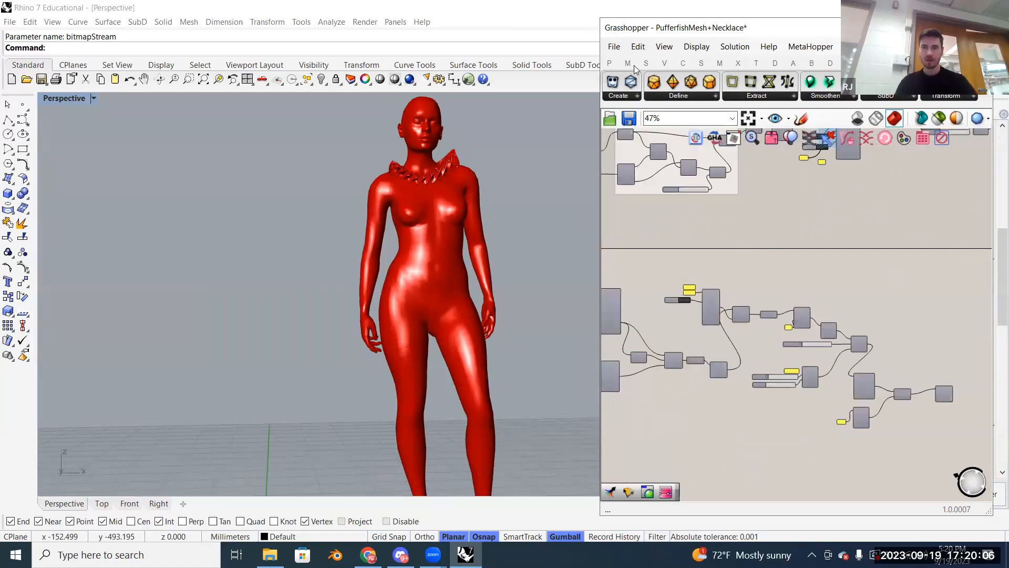
{"action": "left_click", "coordinate": [614, 46]}
{"action": "left_click", "coordinate": [846, 288]}
{"action": "right_click_drag", "start_coordinate": [689, 248], "coordinate": [991, 248]}
{"action": "scroll", "coordinate": [757, 251], "scroll_direction": "down", "scroll_amount": 4}
{"action": "scroll", "coordinate": [763, 261], "scroll_direction": "up", "scroll_amount": 9}
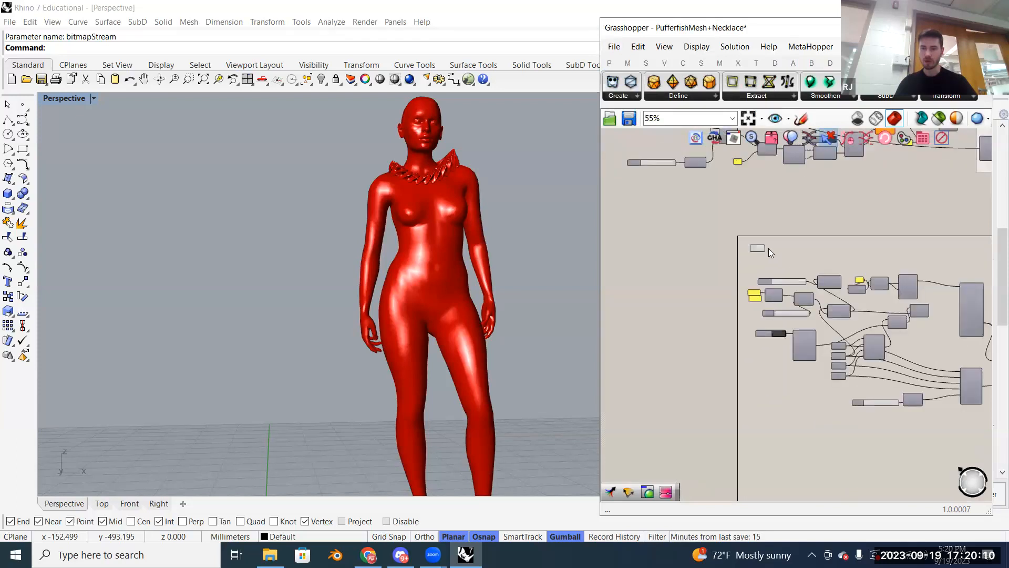
{"action": "left_click_drag", "start_coordinate": [685, 266], "coordinate": [787, 220]}
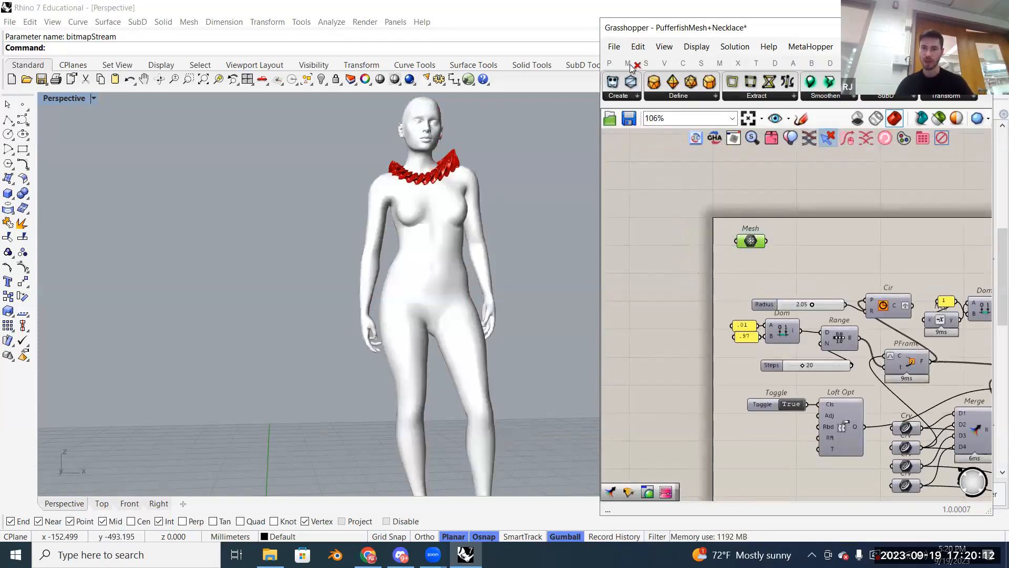
Step: Create a new Grasshopper document and paste the copied Mesh component near the canvas's upper corner
{"action": "left_click", "coordinate": [615, 48]}
{"action": "left_click", "coordinate": [622, 63]}
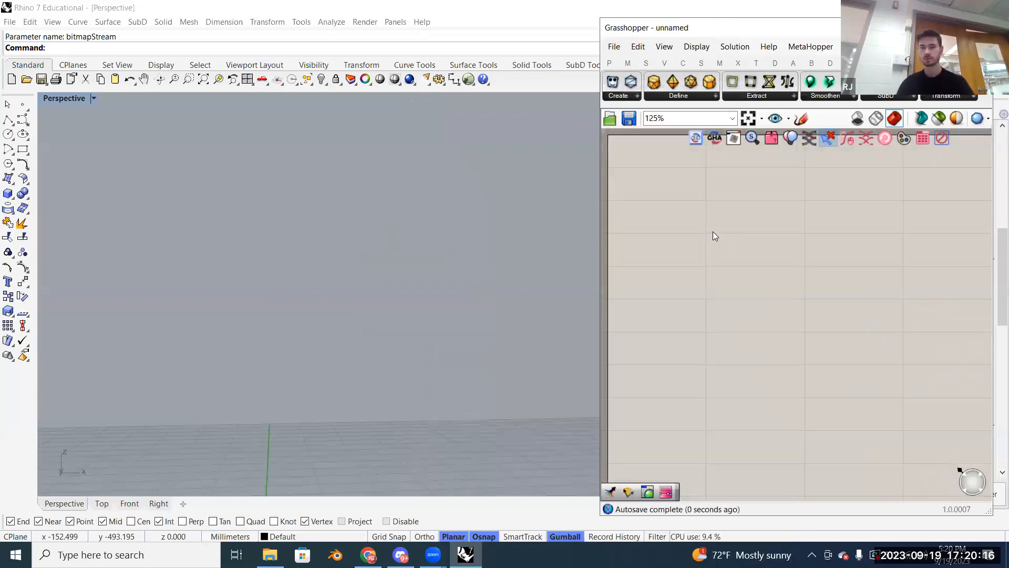
{"action": "key", "text": "ctrl+v"}
{"action": "left_click", "coordinate": [693, 210]}
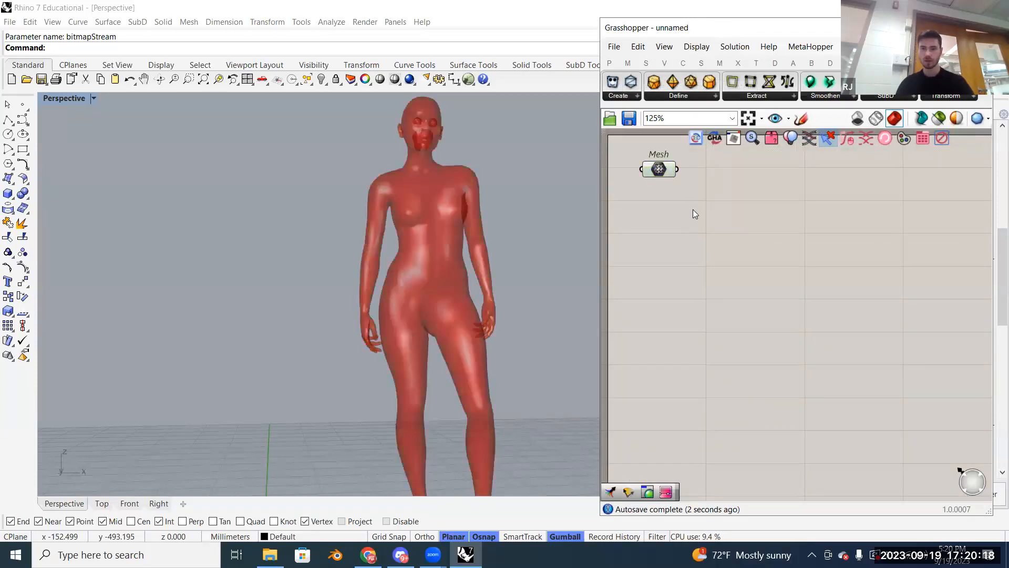
{"action": "left_click_drag", "start_coordinate": [666, 171], "coordinate": [655, 167]}
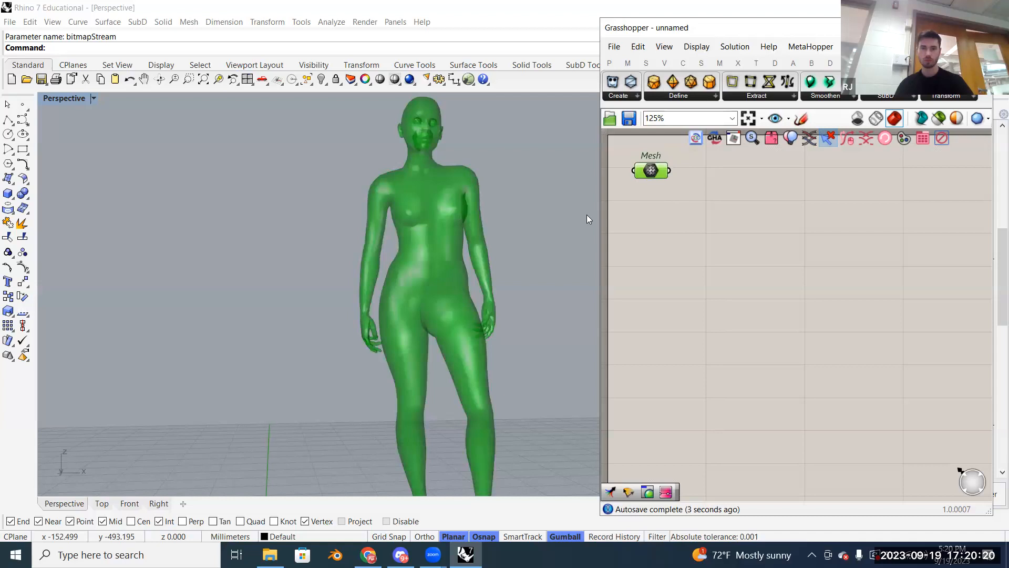
Step: Open the Grasshopper definition BaseARForm.gh from the DDWClassGHExamples folder
{"action": "right_click_drag", "start_coordinate": [484, 264], "coordinate": [531, 273]}
{"action": "scroll", "coordinate": [480, 274], "scroll_direction": "down", "scroll_amount": 3}
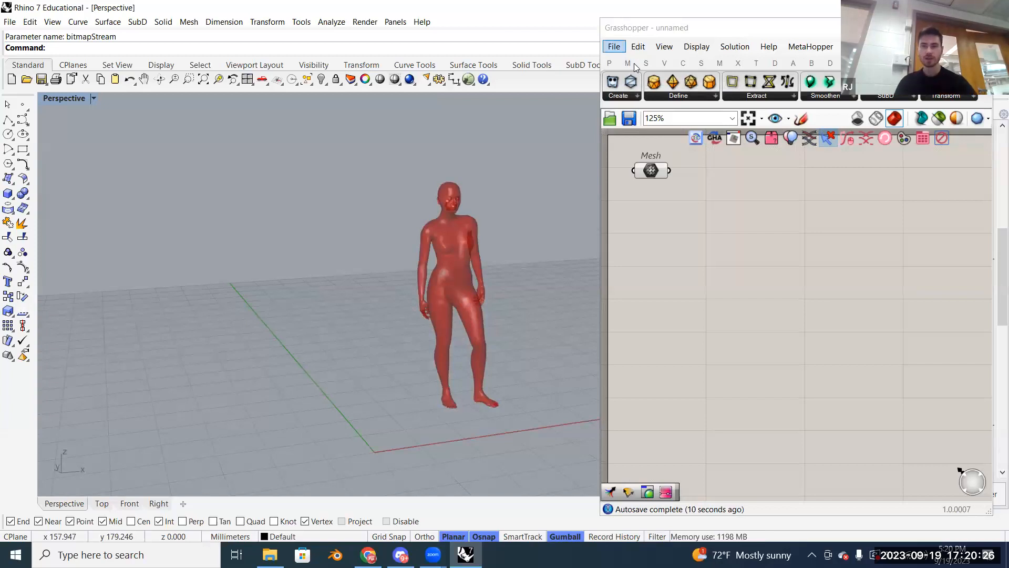
{"action": "left_click", "coordinate": [614, 46]}
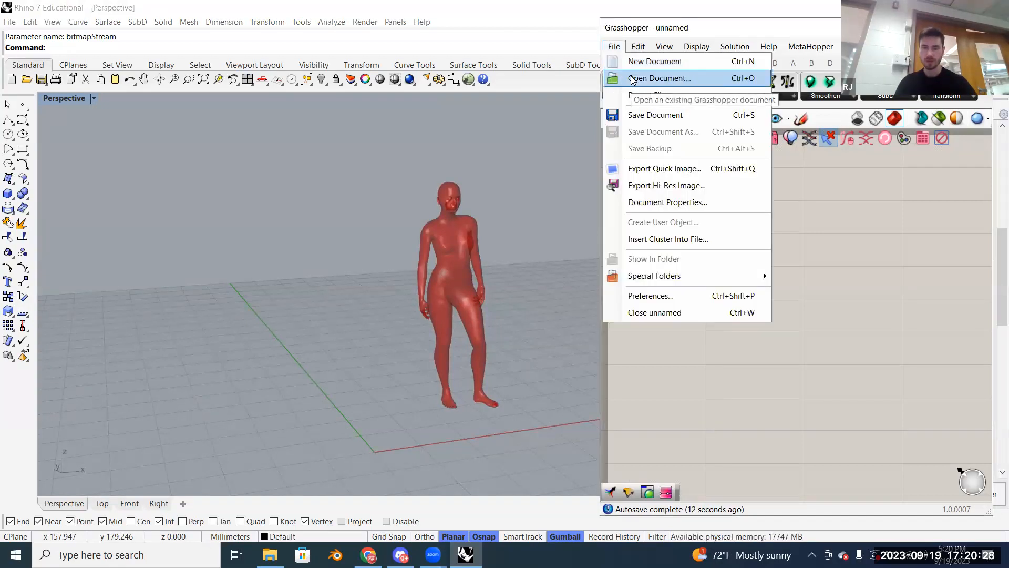
{"action": "left_click", "coordinate": [652, 82]}
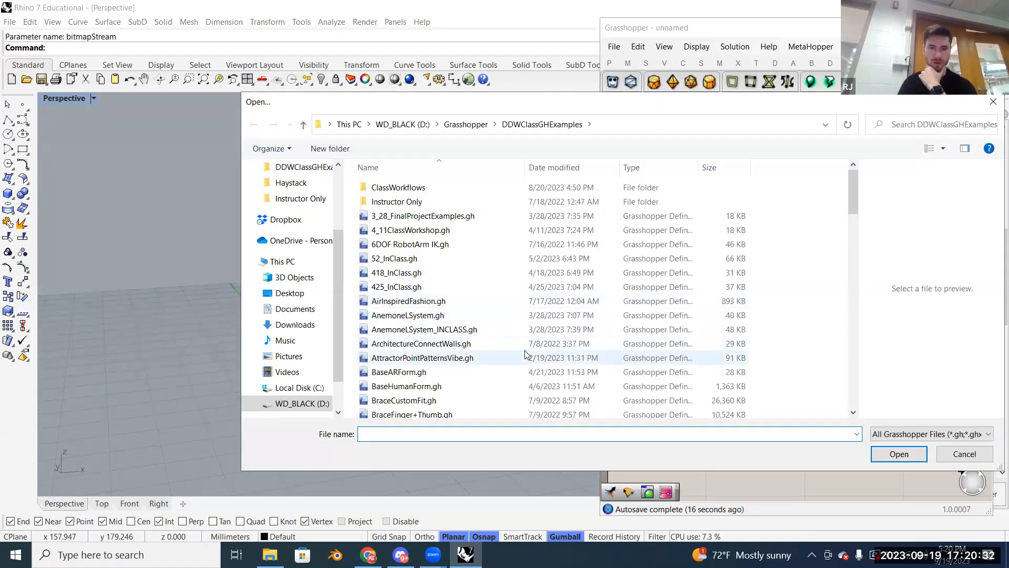
{"action": "double_click", "coordinate": [458, 341]}
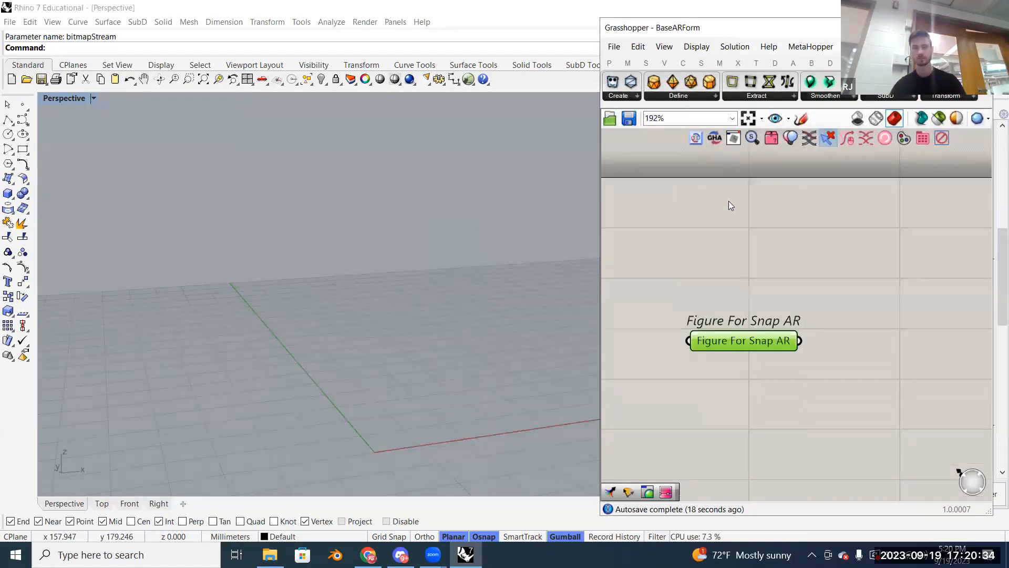
{"action": "left_click", "coordinate": [797, 249]}
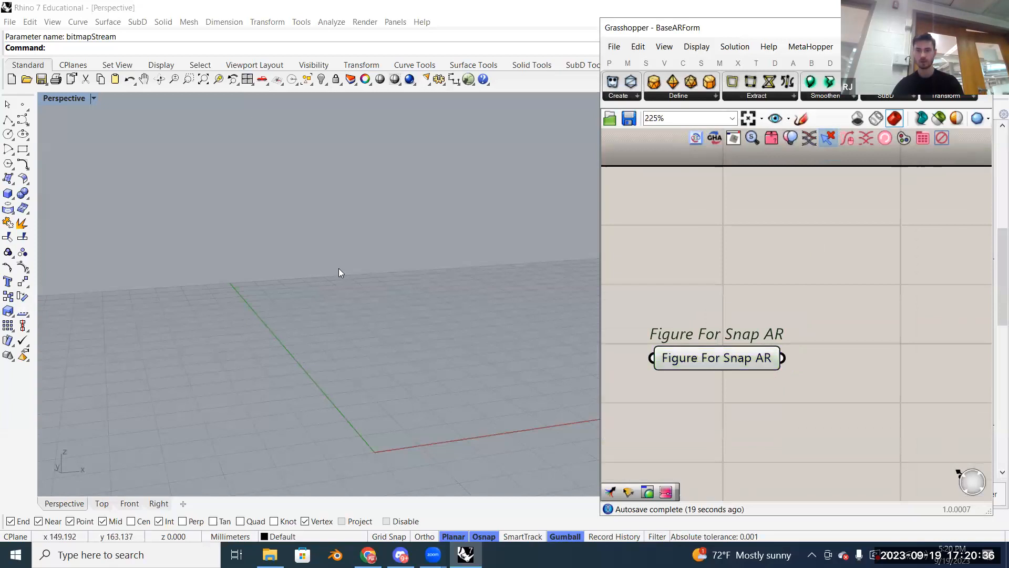
Step: Examine the AR figure standing at the origin and move the Figure For Snap AR component higher on the canvas
{"action": "scroll", "coordinate": [337, 277], "scroll_direction": "down", "scroll_amount": 6}
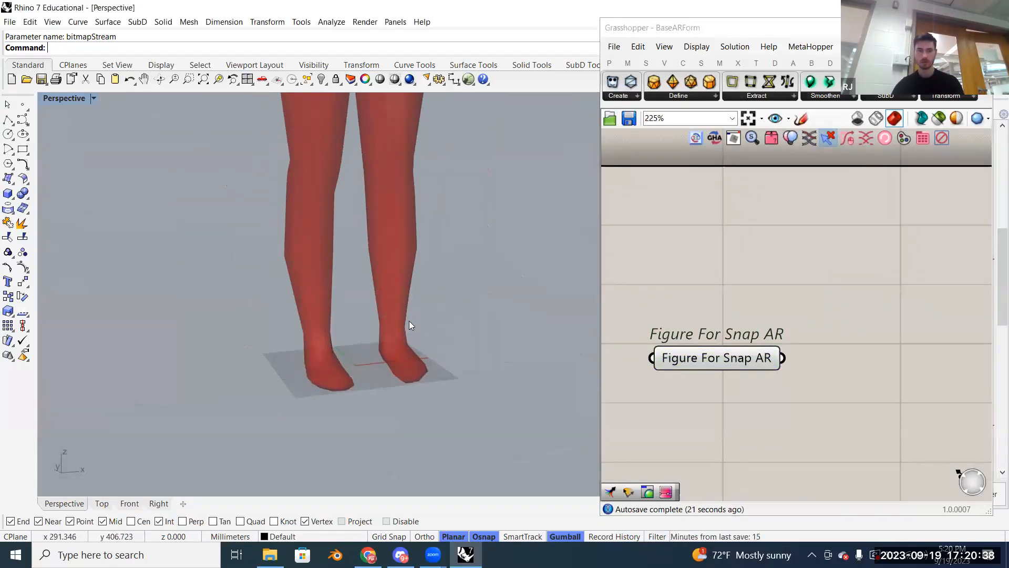
{"action": "scroll", "coordinate": [347, 366], "scroll_direction": "up", "scroll_amount": 4}
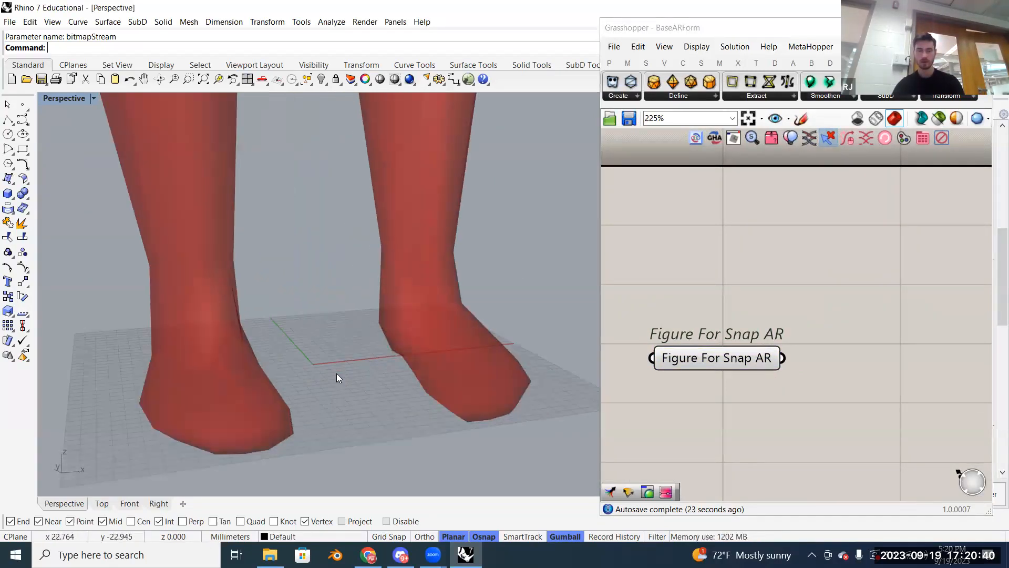
{"action": "scroll", "coordinate": [336, 374], "scroll_direction": "down", "scroll_amount": 8}
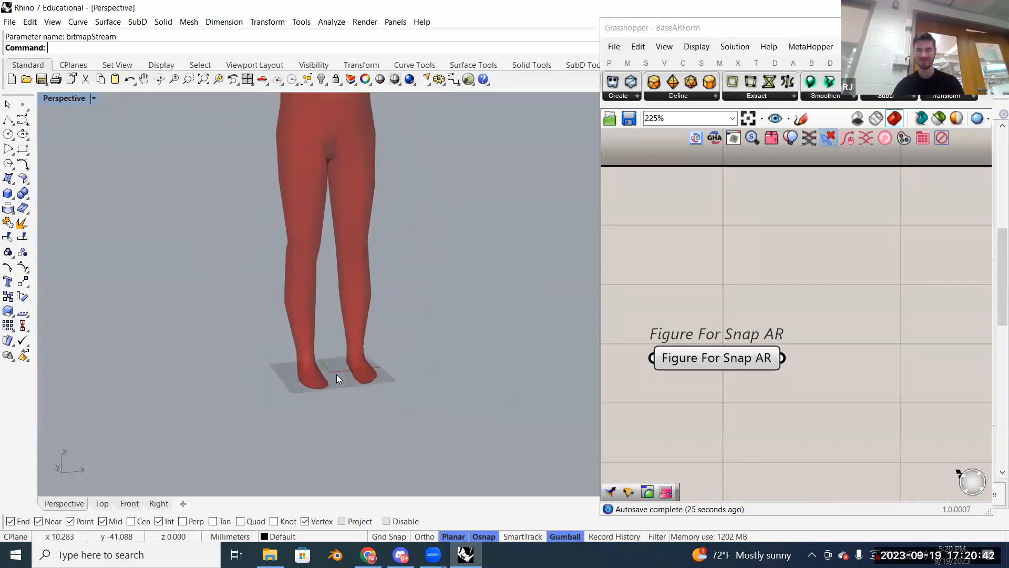
{"action": "scroll", "coordinate": [330, 367], "scroll_direction": "up", "scroll_amount": 4}
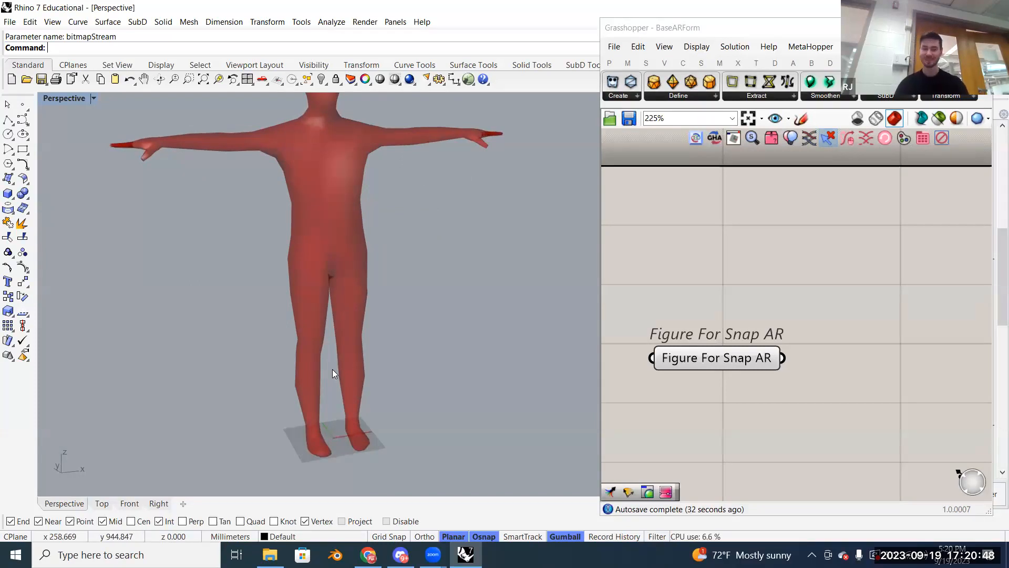
{"action": "left_click_drag", "start_coordinate": [703, 359], "coordinate": [692, 251]}
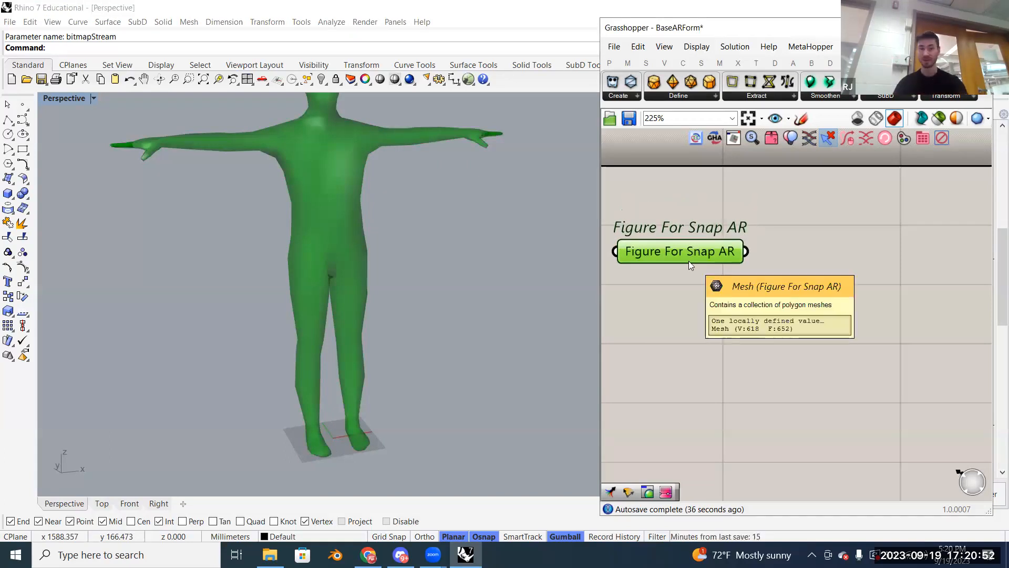
{"action": "left_click", "coordinate": [673, 278]}
{"action": "scroll", "coordinate": [676, 283], "scroll_direction": "down", "scroll_amount": 4}
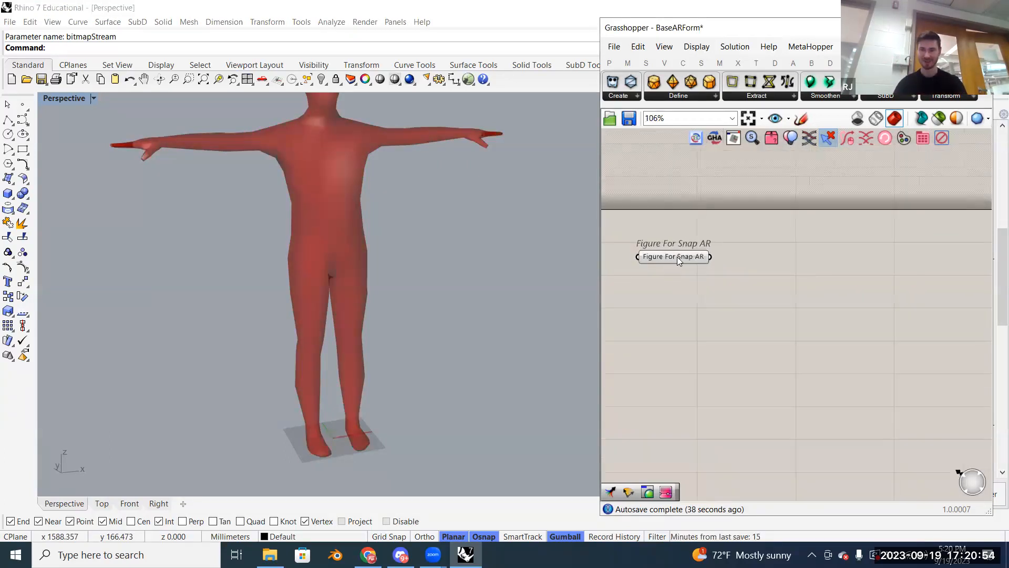
Step: Copy the Figure For Snap AR component from BaseARForm into the unnamed document, placing it below the Mesh component
{"action": "left_click", "coordinate": [663, 250]}
{"action": "left_click", "coordinate": [936, 101]}
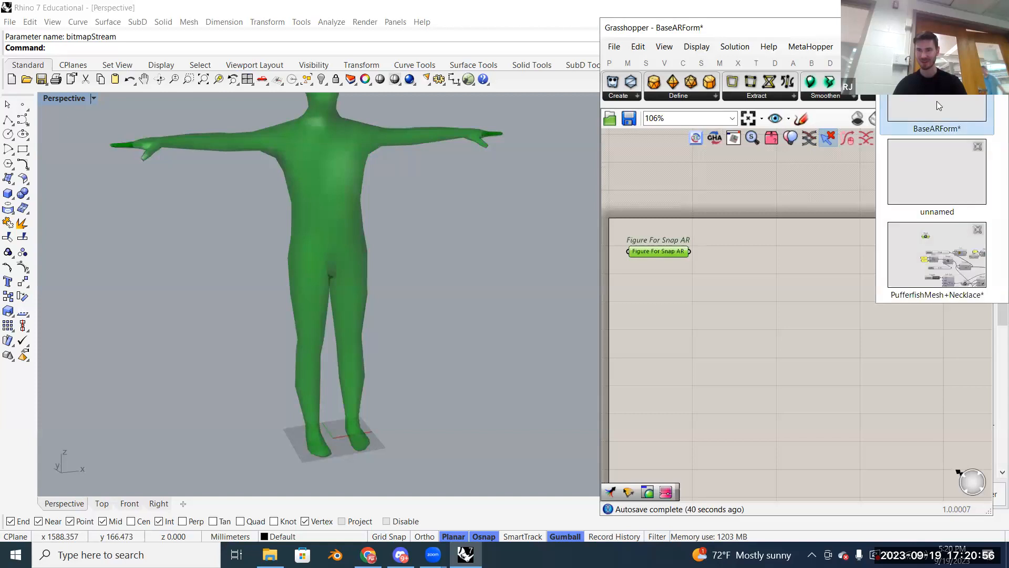
{"action": "left_click", "coordinate": [922, 171]}
{"action": "left_click", "coordinate": [651, 170]}
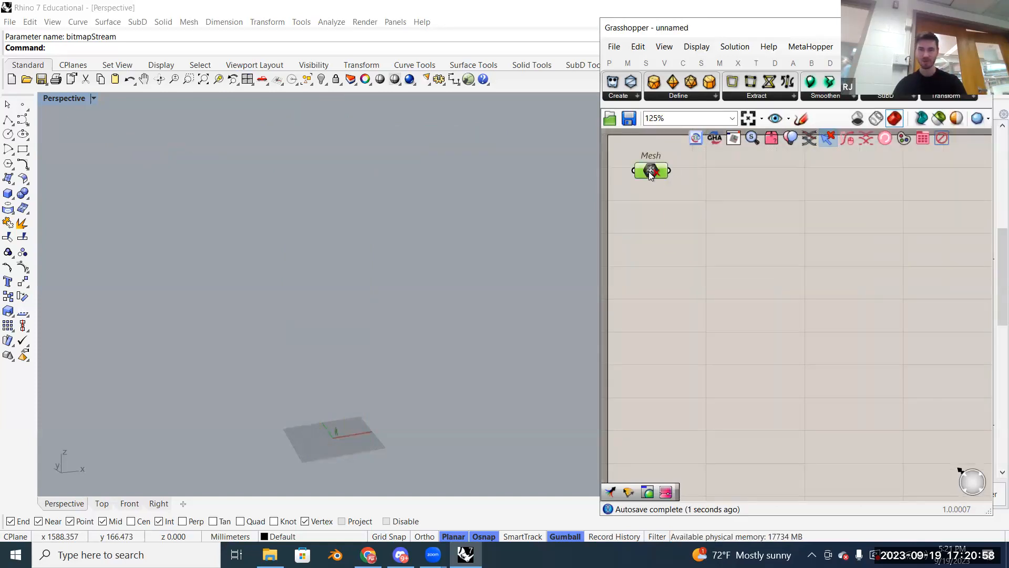
{"action": "left_click", "coordinate": [936, 101]}
{"action": "left_click", "coordinate": [936, 171]}
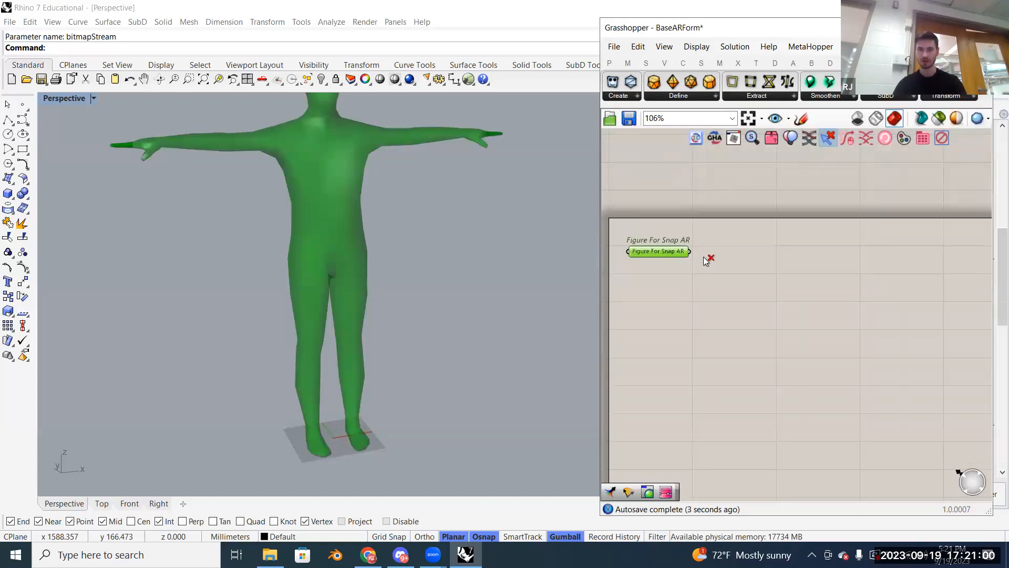
{"action": "left_click", "coordinate": [937, 101]}
{"action": "left_click", "coordinate": [929, 174]}
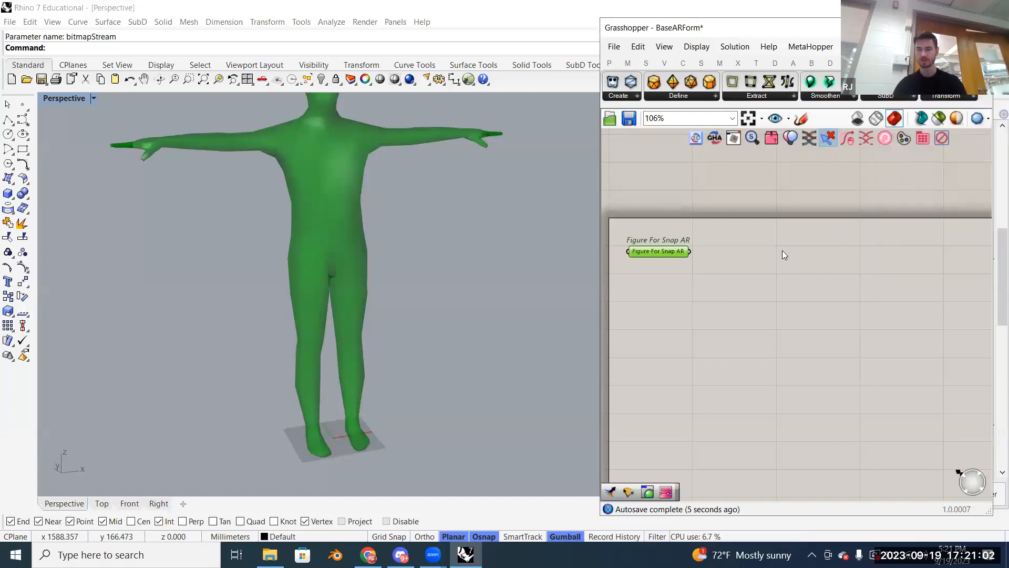
{"action": "left_click_drag", "start_coordinate": [690, 180], "coordinate": [676, 208]}
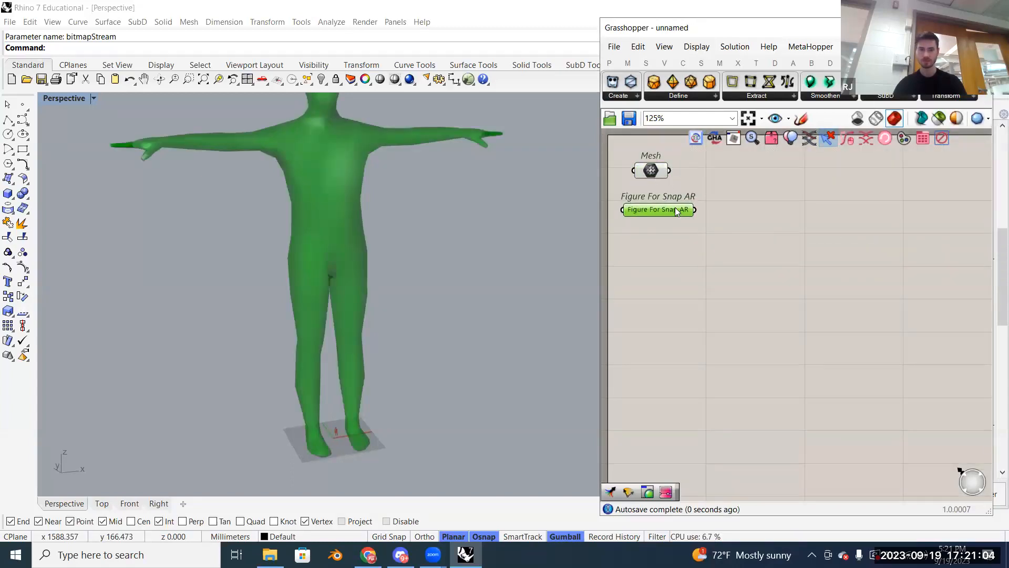
Step: Compare the size and position of the figures held by the Mesh and Figure For Snap AR components
{"action": "left_click", "coordinate": [651, 170]}
{"action": "scroll", "coordinate": [307, 428], "scroll_direction": "down", "scroll_amount": 2}
{"action": "scroll", "coordinate": [321, 432], "scroll_direction": "up", "scroll_amount": 4}
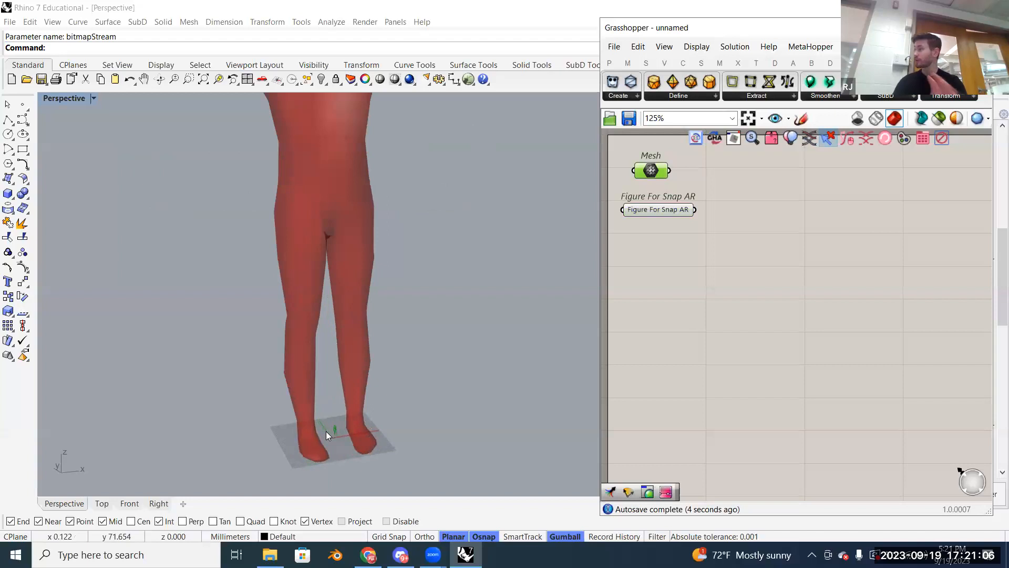
{"action": "scroll", "coordinate": [339, 441], "scroll_direction": "down", "scroll_amount": 2}
{"action": "scroll", "coordinate": [339, 441], "scroll_direction": "up", "scroll_amount": 2}
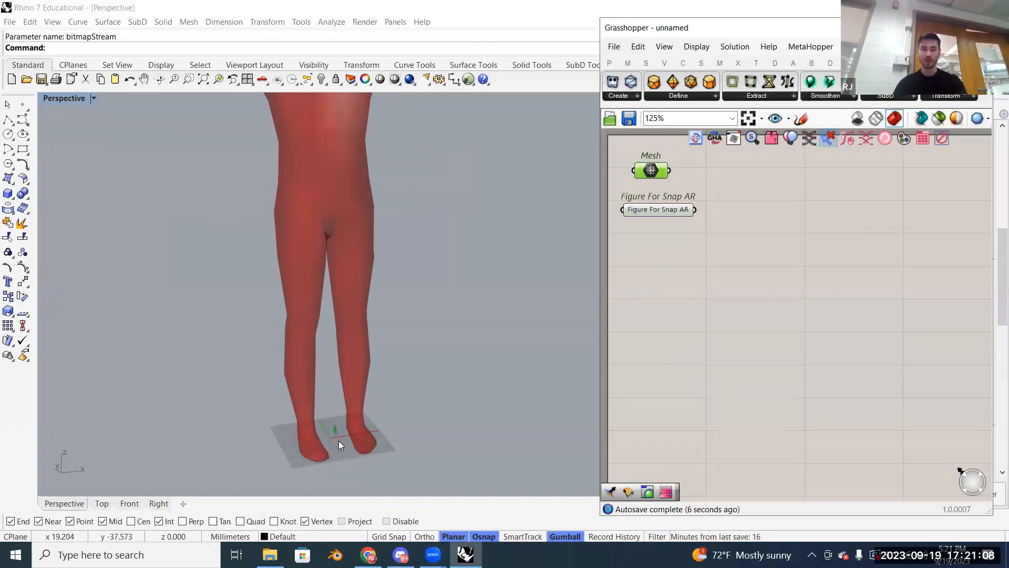
{"action": "scroll", "coordinate": [338, 440], "scroll_direction": "down", "scroll_amount": 2}
{"action": "left_click", "coordinate": [665, 210]}
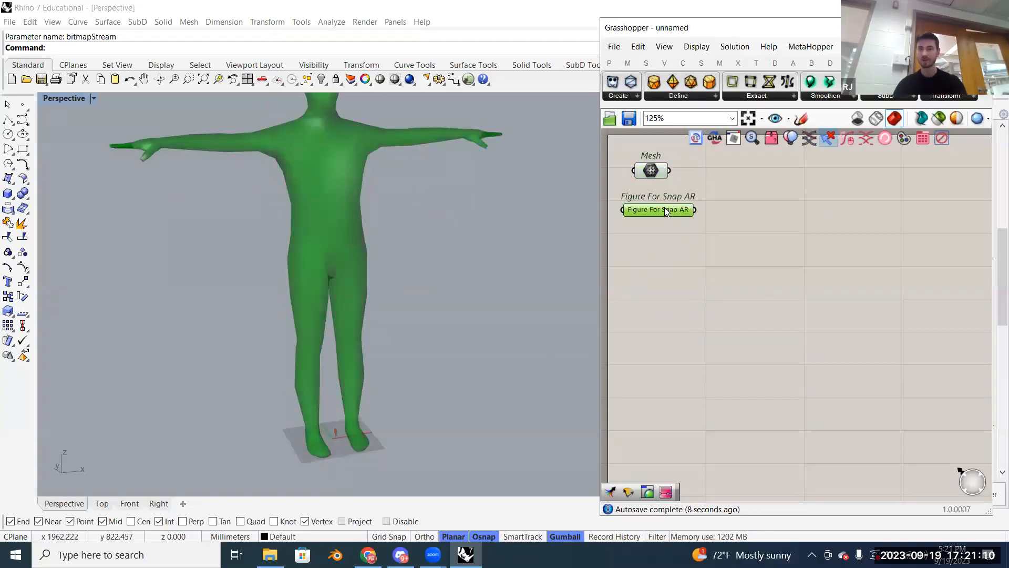
Step: Add a Scale component and connect Figure For Snap AR to its geometry input
{"action": "double_click", "coordinate": [760, 218]}
{"action": "type", "text": "scale"}
{"action": "key", "text": "Return"}
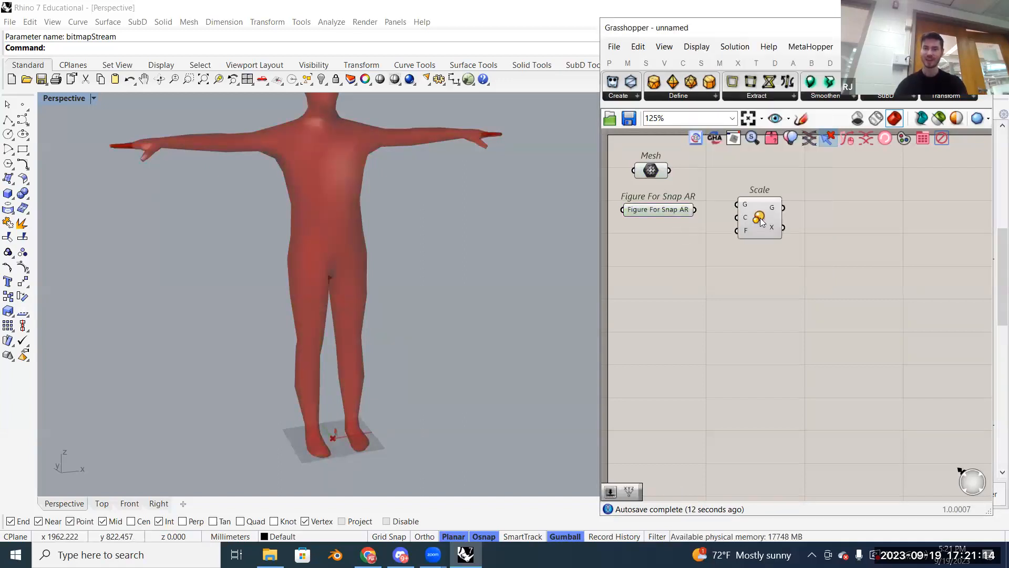
{"action": "left_click_drag", "start_coordinate": [696, 210], "coordinate": [743, 227]}
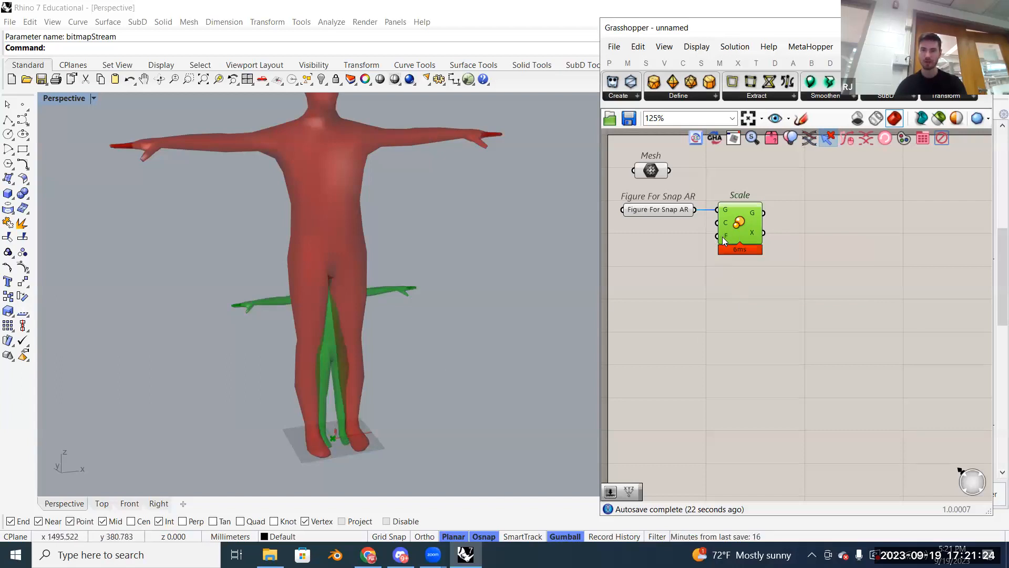
Step: Add a 0.01 number slider and connect it to the Scale component's factor input
{"action": "double_click", "coordinate": [696, 280]}
{"action": "type", "text": "0.01"}
{"action": "key", "text": "Return"}
{"action": "left_click_drag", "start_coordinate": [718, 284], "coordinate": [717, 236]}
{"action": "left_click", "coordinate": [675, 276]}
Step: Turn off the preview of Figure For Snap AR and inspect the scaled figure beside the original human mesh
{"action": "scroll", "coordinate": [638, 239], "scroll_direction": "down", "scroll_amount": 3}
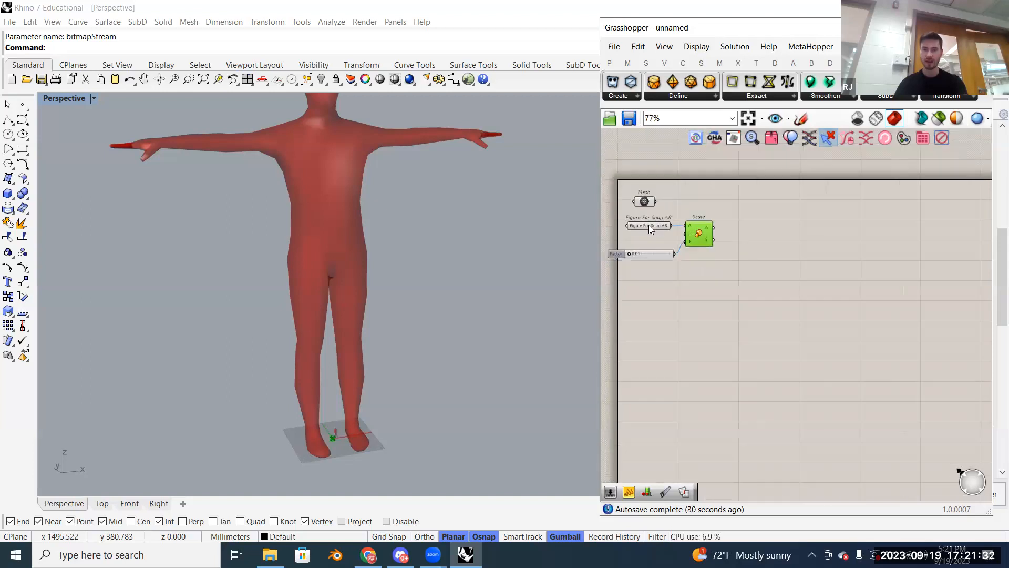
{"action": "scroll", "coordinate": [649, 225], "scroll_direction": "up", "scroll_amount": 3}
{"action": "right_click", "coordinate": [648, 225]}
{"action": "left_click", "coordinate": [671, 250]}
{"action": "scroll", "coordinate": [332, 422], "scroll_direction": "up", "scroll_amount": 8}
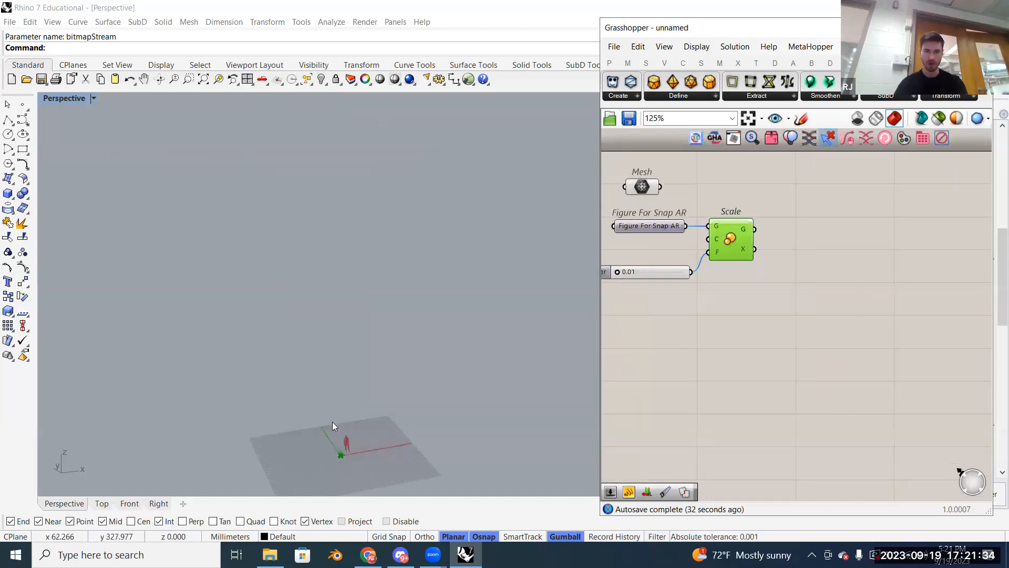
{"action": "scroll", "coordinate": [347, 366], "scroll_direction": "up", "scroll_amount": 3}
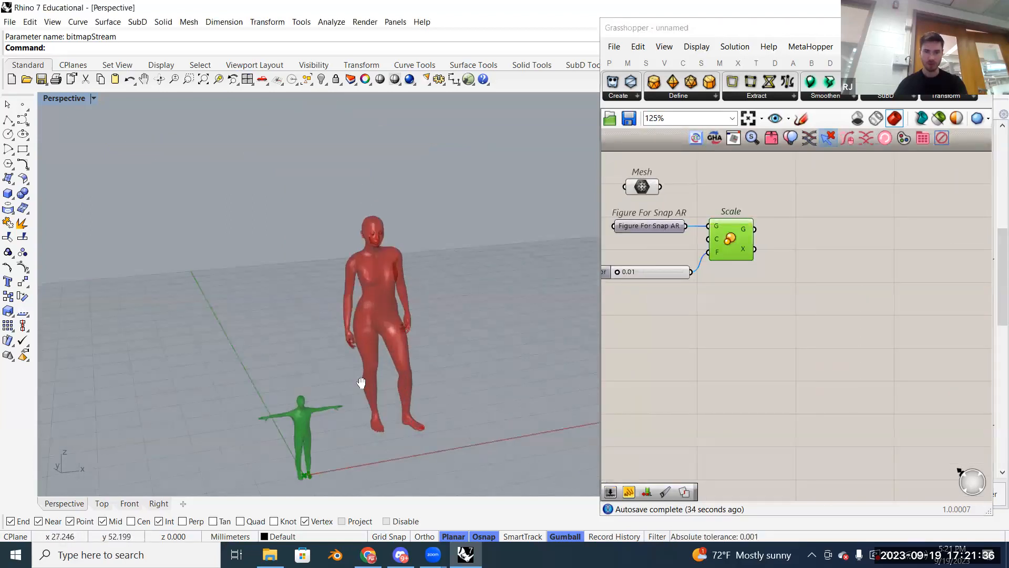
Step: Set the scale factor slider to 0.03 and compare the enlarged Snap AR figure with the human mesh
{"action": "scroll", "coordinate": [641, 263], "scroll_direction": "down", "scroll_amount": 4}
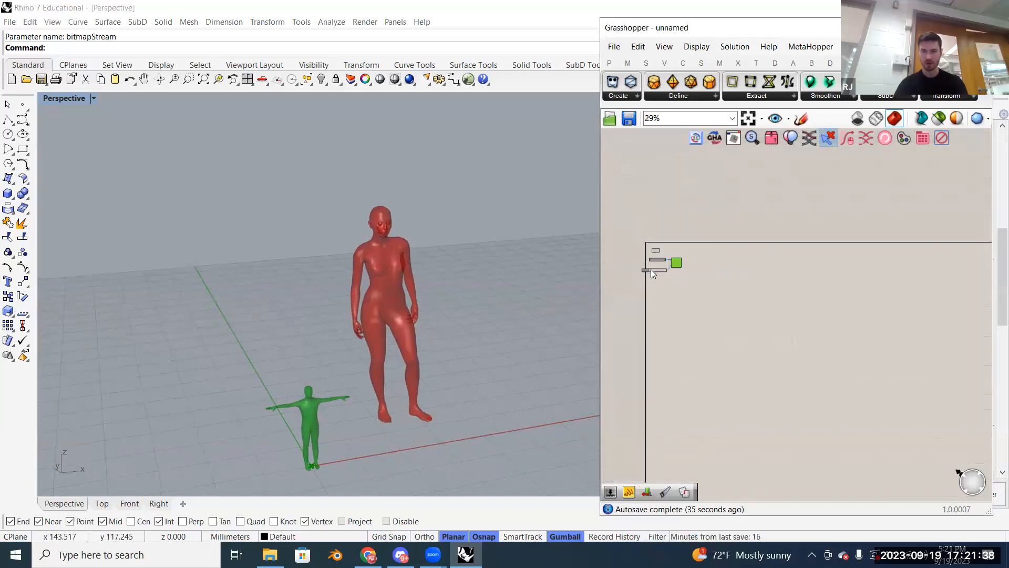
{"action": "scroll", "coordinate": [651, 269], "scroll_direction": "up", "scroll_amount": 8}
{"action": "mouse_move", "coordinate": [637, 282]}
{"action": "left_mouse_down"}
{"action": "mouse_move", "coordinate": [650, 282]}
{"action": "mouse_move", "coordinate": [642, 284]}
{"action": "left_mouse_up"}
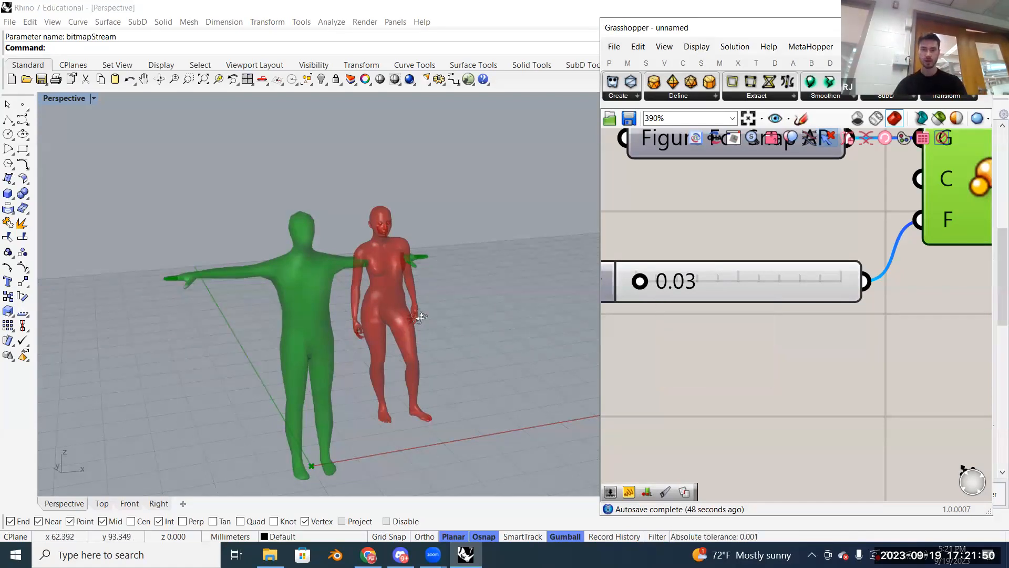
{"action": "scroll", "coordinate": [380, 316], "scroll_direction": "up", "scroll_amount": 3}
{"action": "right_click_drag", "start_coordinate": [393, 274], "coordinate": [382, 295]}
{"action": "scroll", "coordinate": [760, 371], "scroll_direction": "down", "scroll_amount": 4}
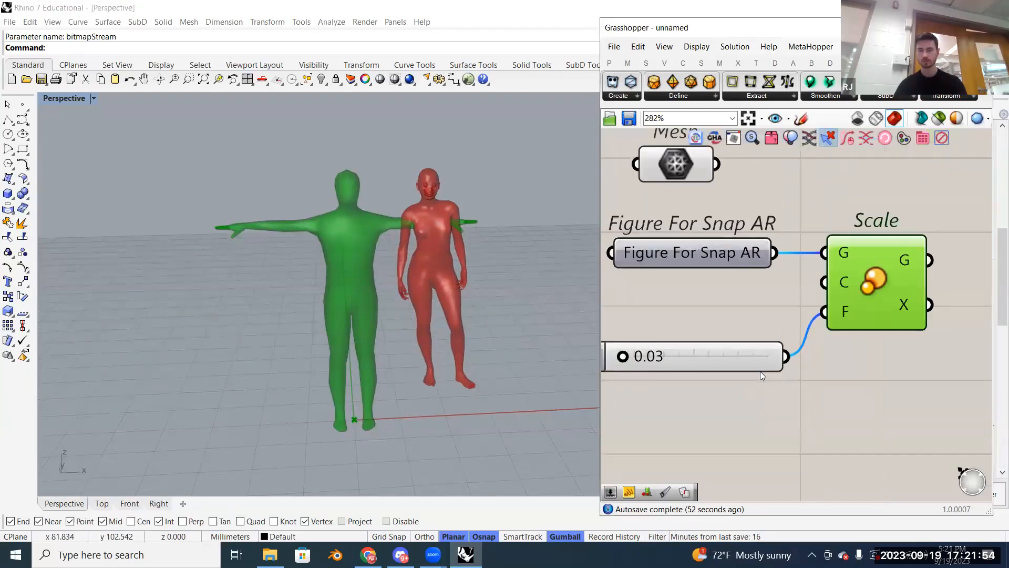
Step: Turn off the preview of the Mesh component and inspect the scaled Snap AR figure on its own
{"action": "right_click", "coordinate": [712, 245]}
{"action": "left_click", "coordinate": [746, 264]}
{"action": "left_click", "coordinate": [787, 227]}
{"action": "right_click_drag", "start_coordinate": [445, 275], "coordinate": [248, 226]}
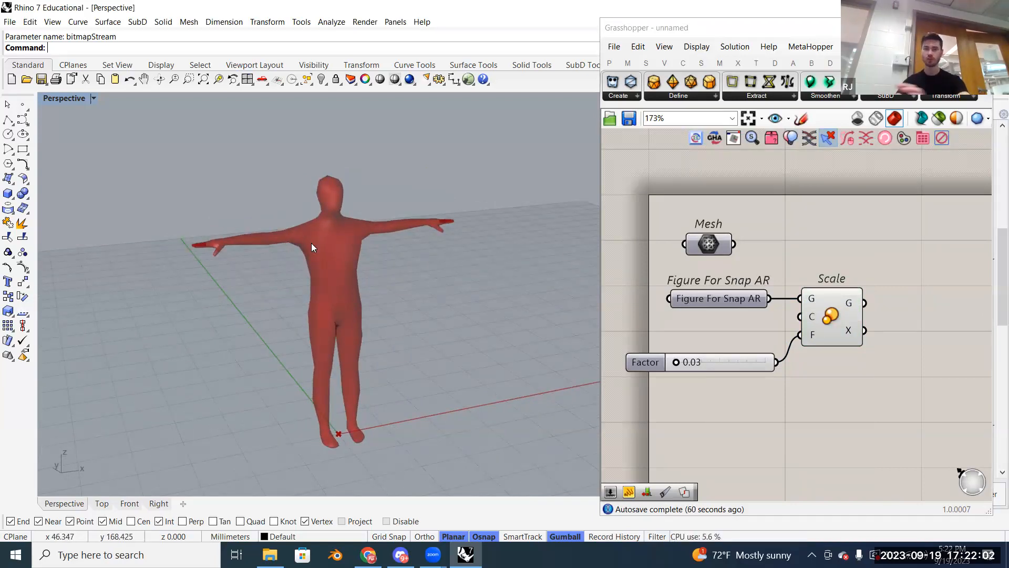
Step: Move the Factor slider up level with the Scale component's factor input and select the Scale component
{"action": "left_click_drag", "start_coordinate": [729, 367], "coordinate": [724, 340]}
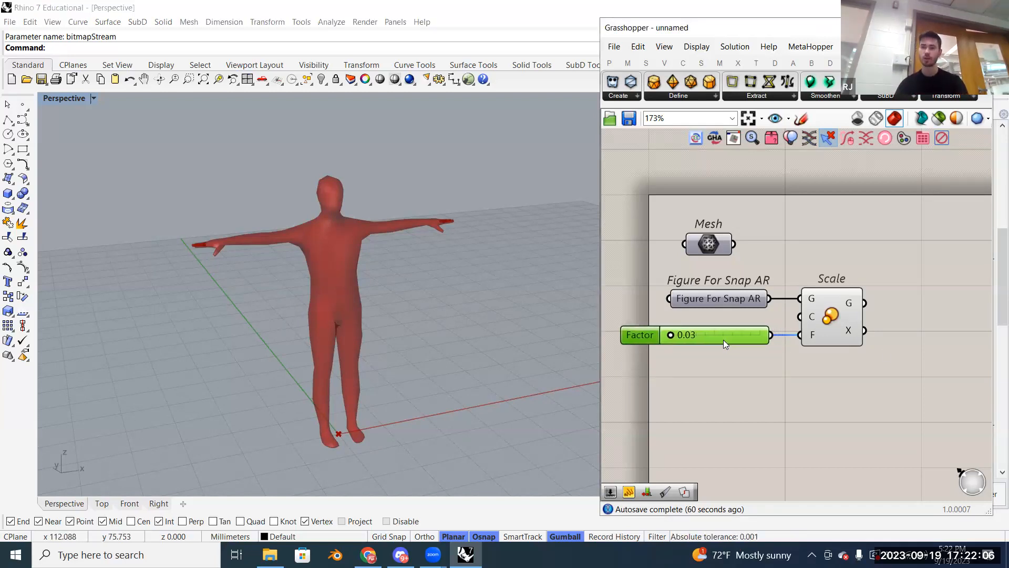
{"action": "right_click_drag", "start_coordinate": [776, 384], "coordinate": [747, 388]}
{"action": "left_click", "coordinate": [794, 332]}
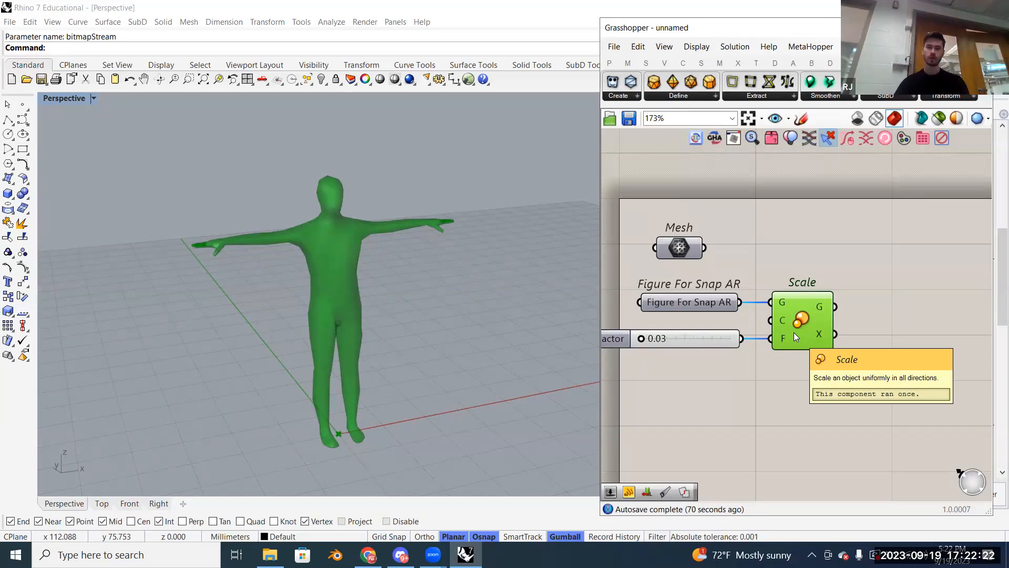
Step: Widen the Grasshopper window over the Rhino viewport and bring up the list of Volume components
{"action": "scroll", "coordinate": [346, 215], "scroll_direction": "down", "scroll_amount": 2}
{"action": "scroll", "coordinate": [346, 215], "scroll_direction": "up", "scroll_amount": 5}
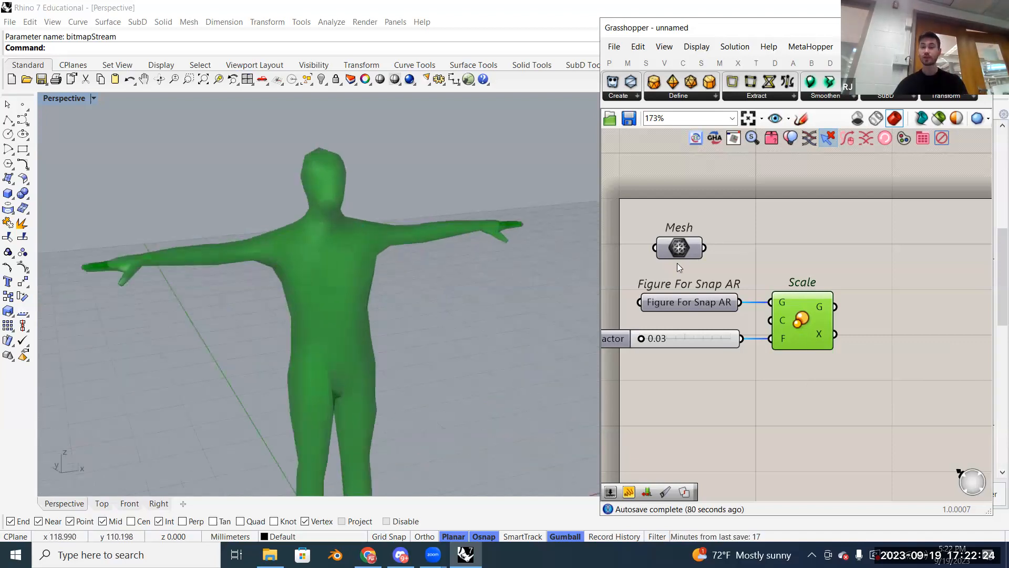
{"action": "scroll", "coordinate": [677, 265], "scroll_direction": "down", "scroll_amount": 4}
{"action": "right_click_drag", "start_coordinate": [517, 312], "coordinate": [489, 254], "text": "shift"}
{"action": "right_click_drag", "start_coordinate": [780, 329], "coordinate": [710, 272]}
{"action": "right_click_drag", "start_coordinate": [780, 300], "coordinate": [742, 256]}
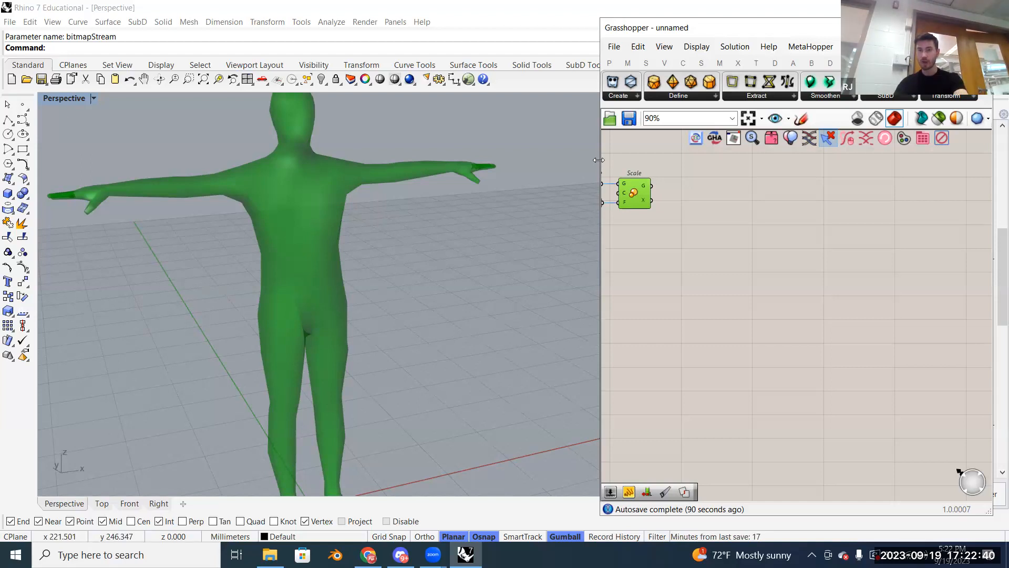
{"action": "left_click_drag", "start_coordinate": [598, 160], "coordinate": [373, 160]}
{"action": "left_click", "coordinate": [879, 64]}
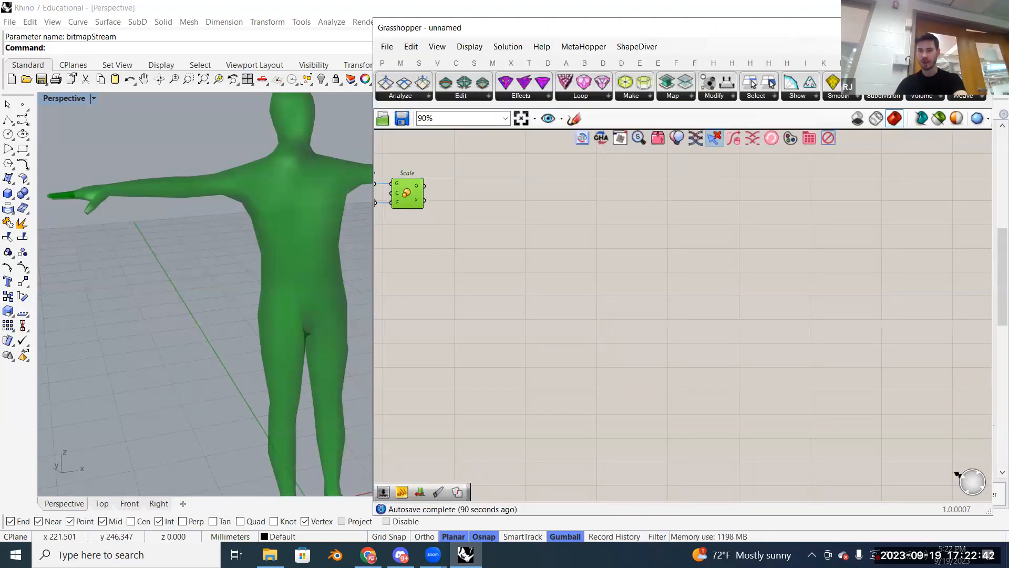
{"action": "left_click", "coordinate": [925, 97]}
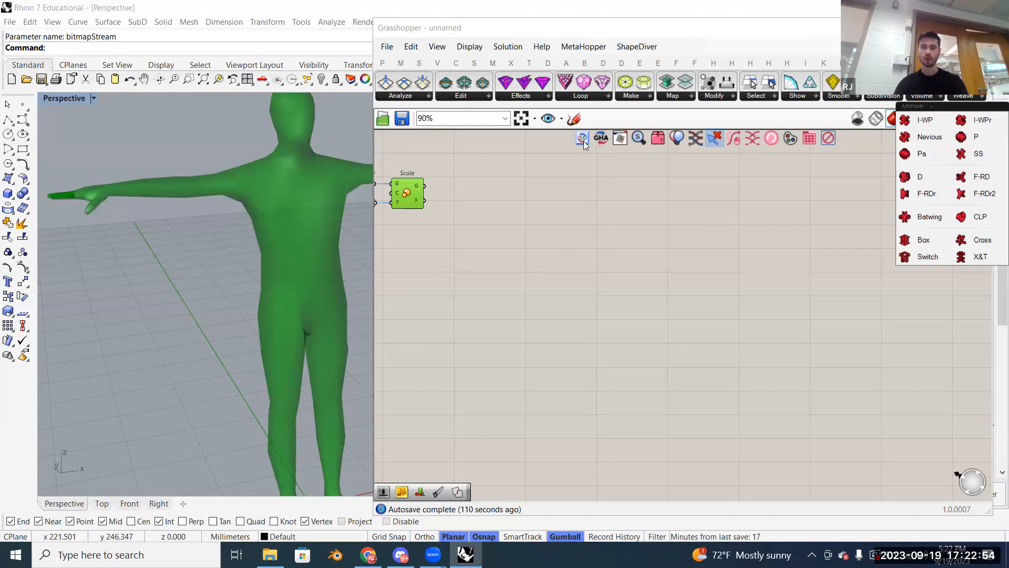
Step: Sketch a black wireframe box on the empty canvas beside the Scale component
{"action": "left_click", "coordinate": [572, 120]}
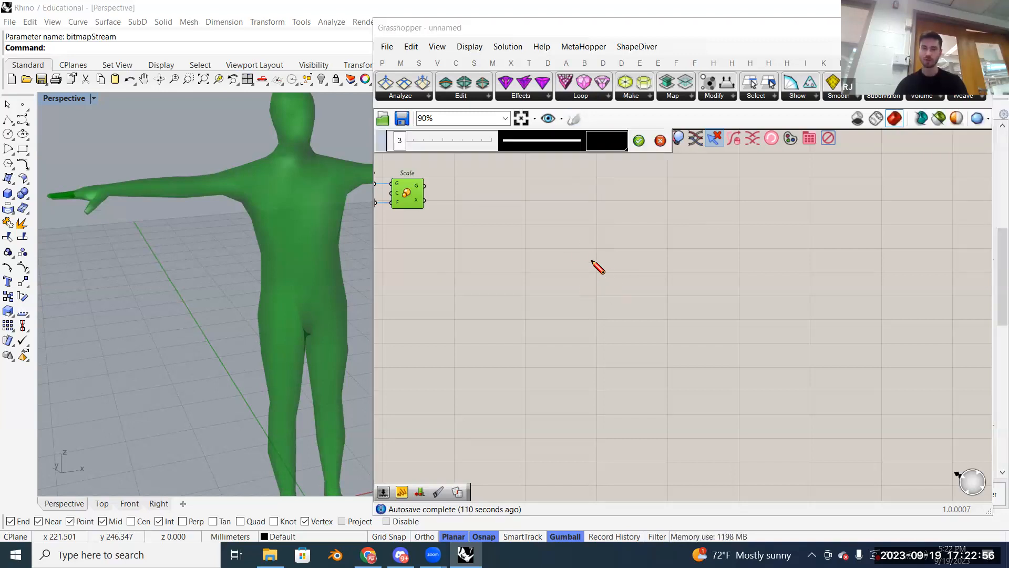
{"action": "mouse_move", "coordinate": [580, 255]}
{"action": "left_mouse_down"}
{"action": "mouse_move", "coordinate": [572, 358]}
{"action": "mouse_move", "coordinate": [637, 273]}
{"action": "mouse_move", "coordinate": [573, 259]}
{"action": "mouse_move", "coordinate": [523, 225]}
{"action": "left_mouse_up"}
{"action": "left_click_drag", "start_coordinate": [514, 291], "coordinate": [557, 363]}
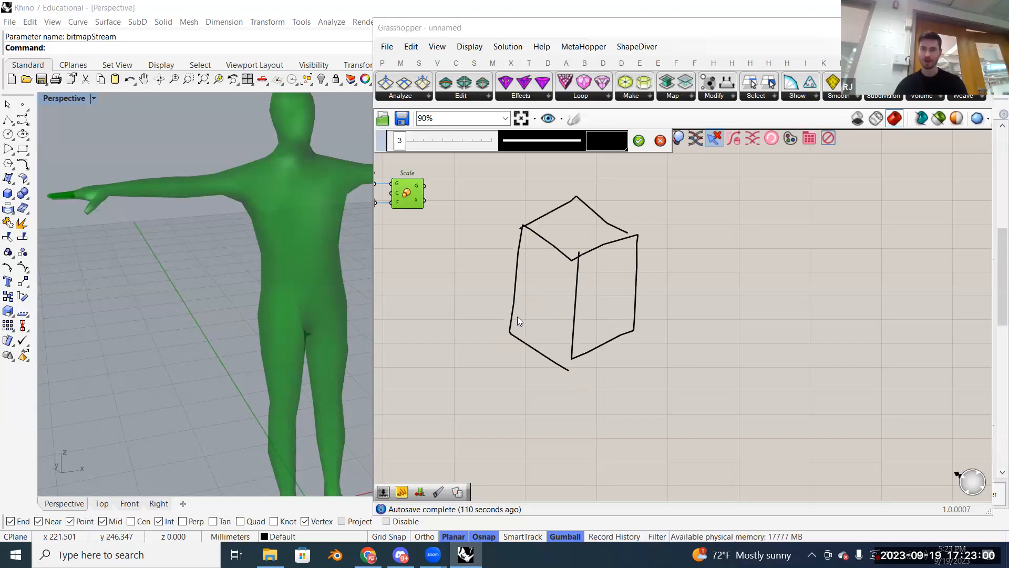
{"action": "left_click_drag", "start_coordinate": [580, 294], "coordinate": [648, 329]}
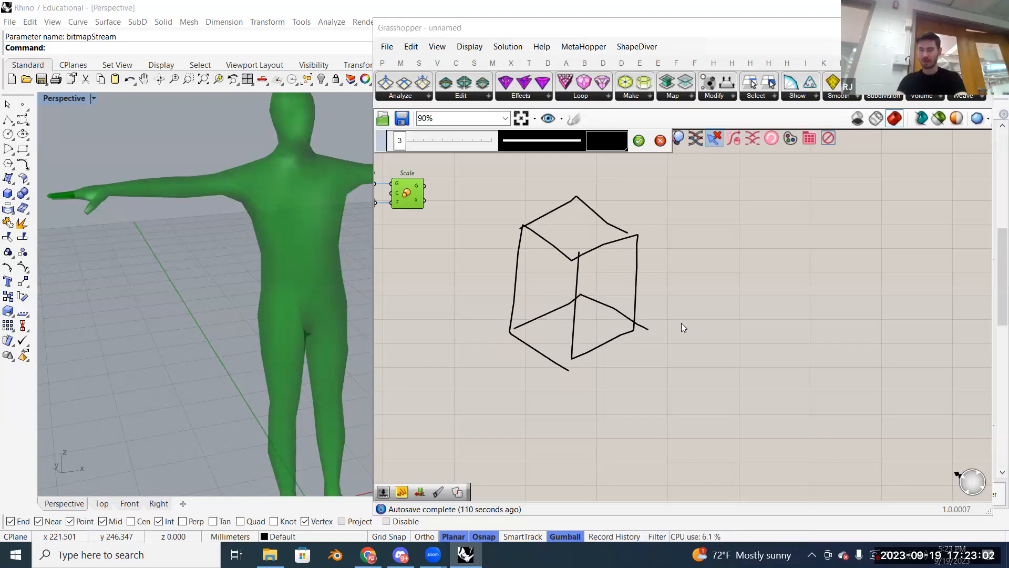
{"action": "left_click", "coordinate": [639, 141]}
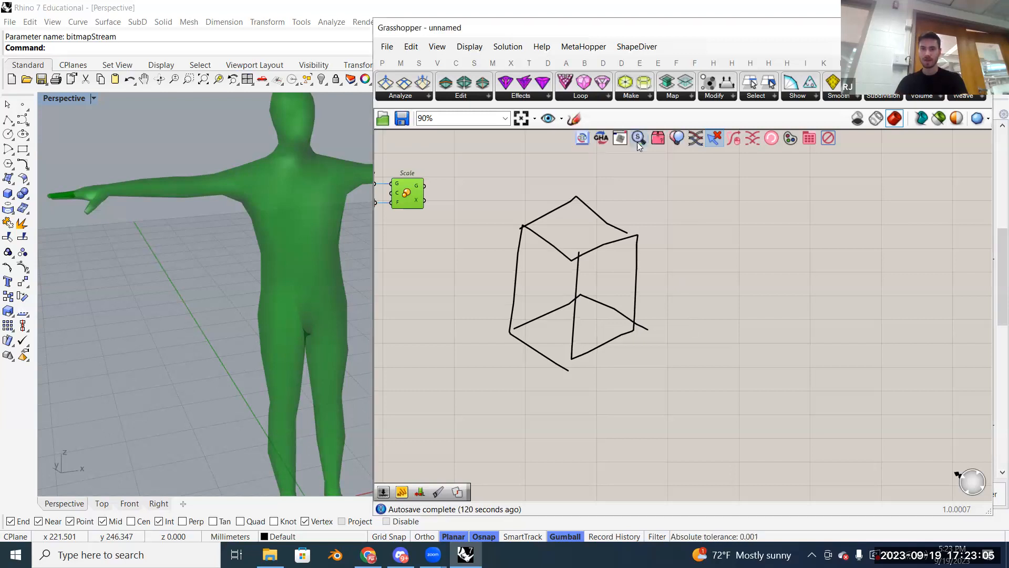
Step: Sketch a red faceted volume inside the black wireframe box
{"action": "left_click", "coordinate": [580, 121]}
{"action": "left_click", "coordinate": [608, 142]}
{"action": "left_click_drag", "start_coordinate": [652, 198], "coordinate": [562, 190]}
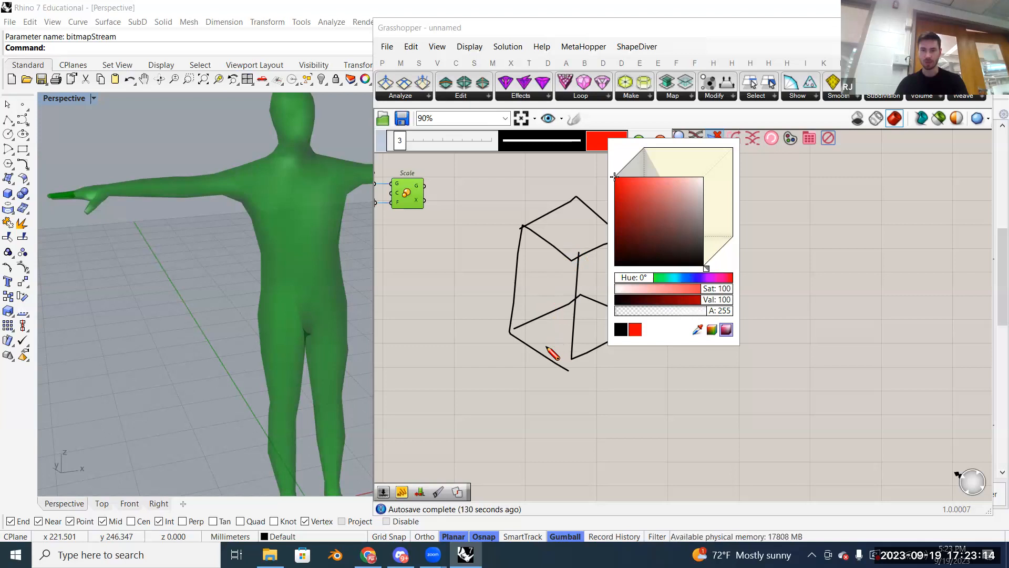
{"action": "mouse_move", "coordinate": [575, 331]}
{"action": "left_mouse_down"}
{"action": "mouse_move", "coordinate": [526, 292]}
{"action": "mouse_move", "coordinate": [581, 229]}
{"action": "left_mouse_up"}
{"action": "left_click_drag", "start_coordinate": [593, 309], "coordinate": [574, 332]}
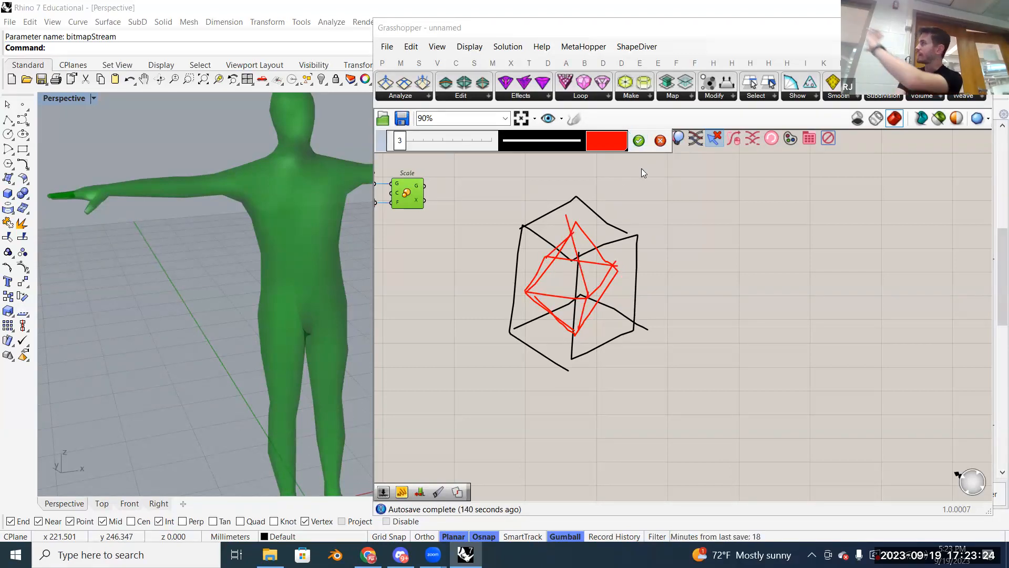
{"action": "left_click", "coordinate": [638, 140]}
Step: Sketch black arrows pulling outward from two opposite corners of the box, and a diagonally stretched box beside it
{"action": "left_click", "coordinate": [574, 121]}
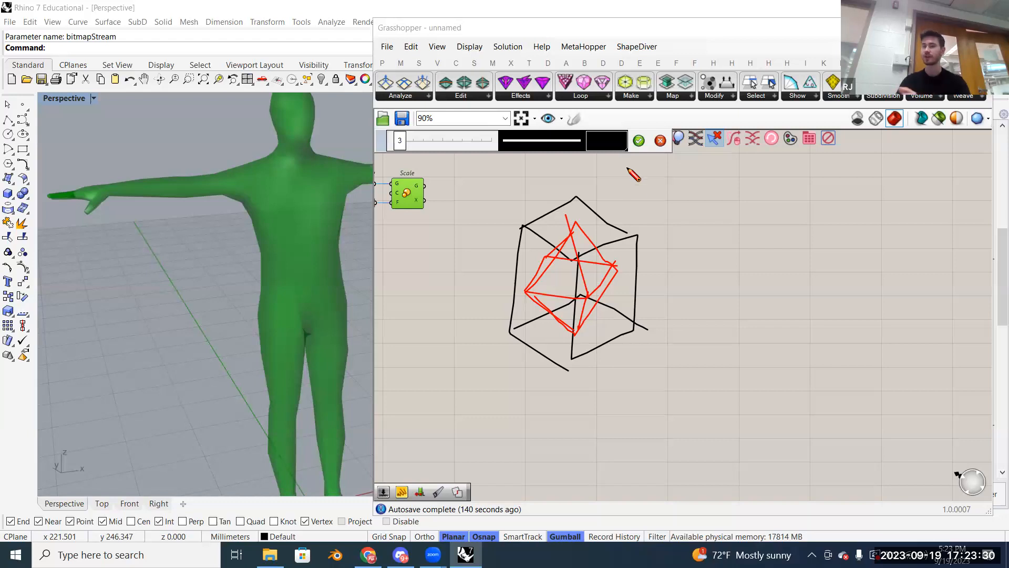
{"action": "left_click_drag", "start_coordinate": [663, 194], "coordinate": [643, 225]}
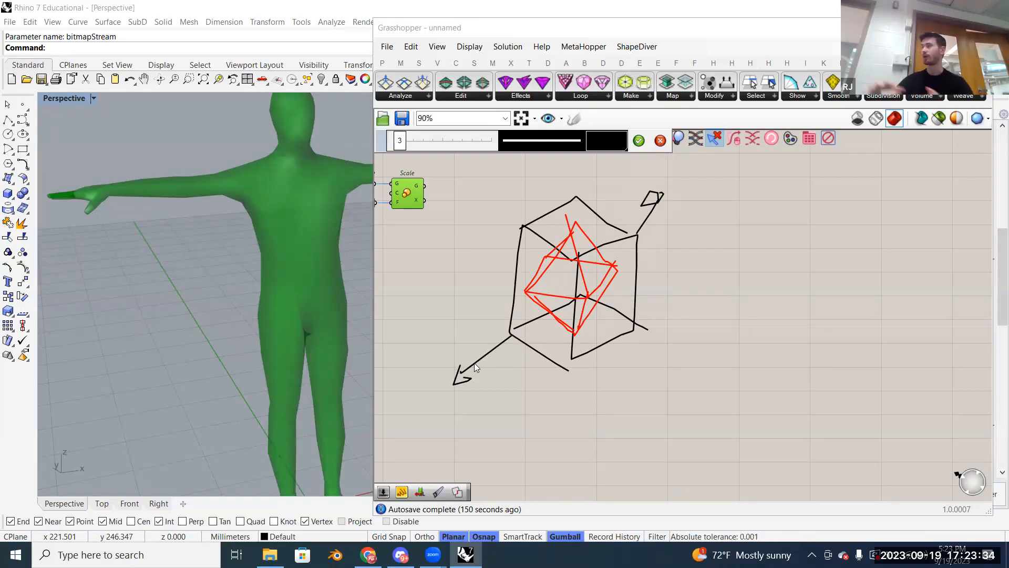
{"action": "scroll", "coordinate": [746, 356], "scroll_direction": "down", "scroll_amount": 1}
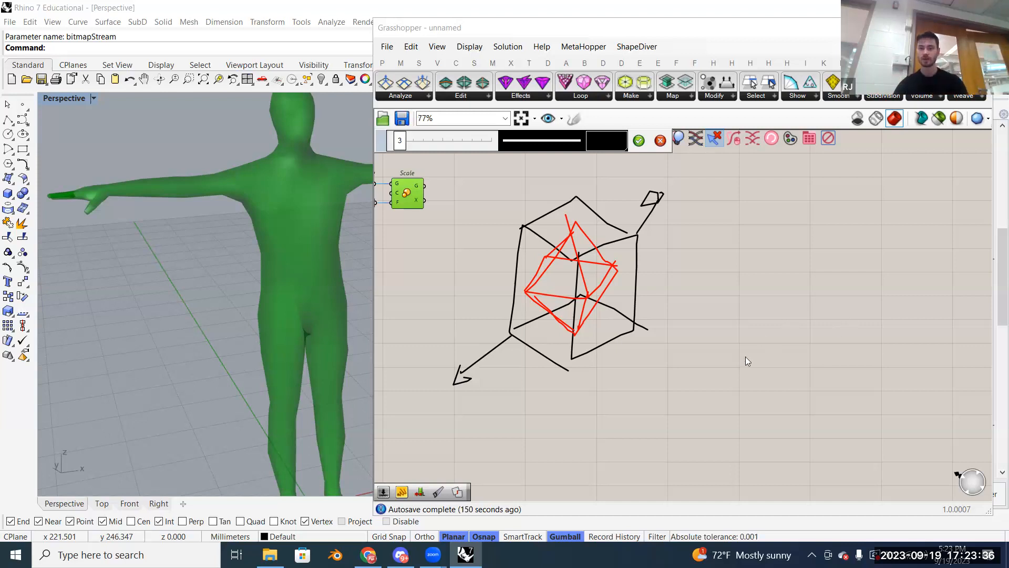
{"action": "mouse_move", "coordinate": [743, 343]}
{"action": "left_mouse_down"}
{"action": "mouse_move", "coordinate": [713, 399]}
{"action": "mouse_move", "coordinate": [798, 356]}
{"action": "left_mouse_up"}
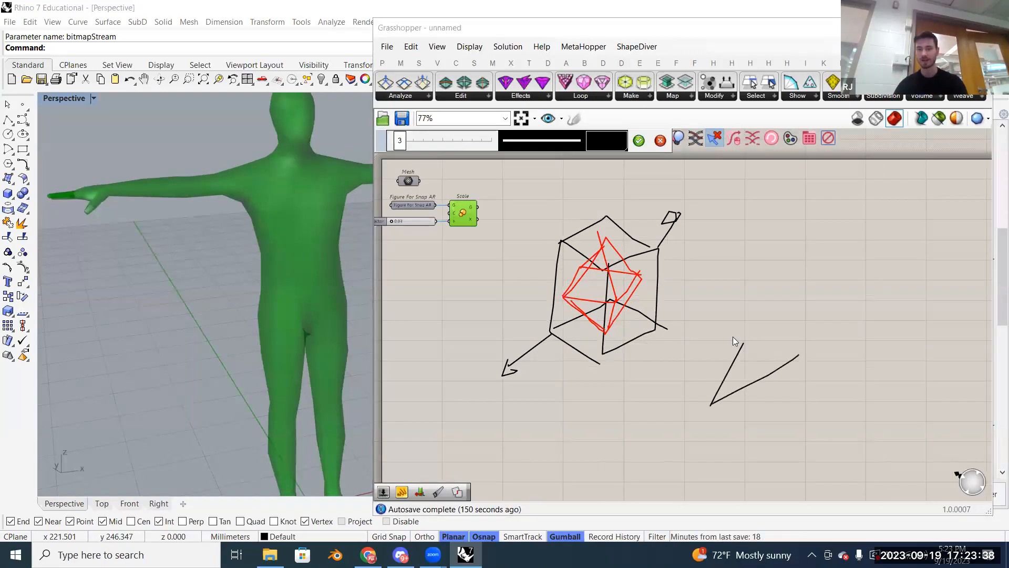
{"action": "left_click_drag", "start_coordinate": [740, 273], "coordinate": [741, 271]}
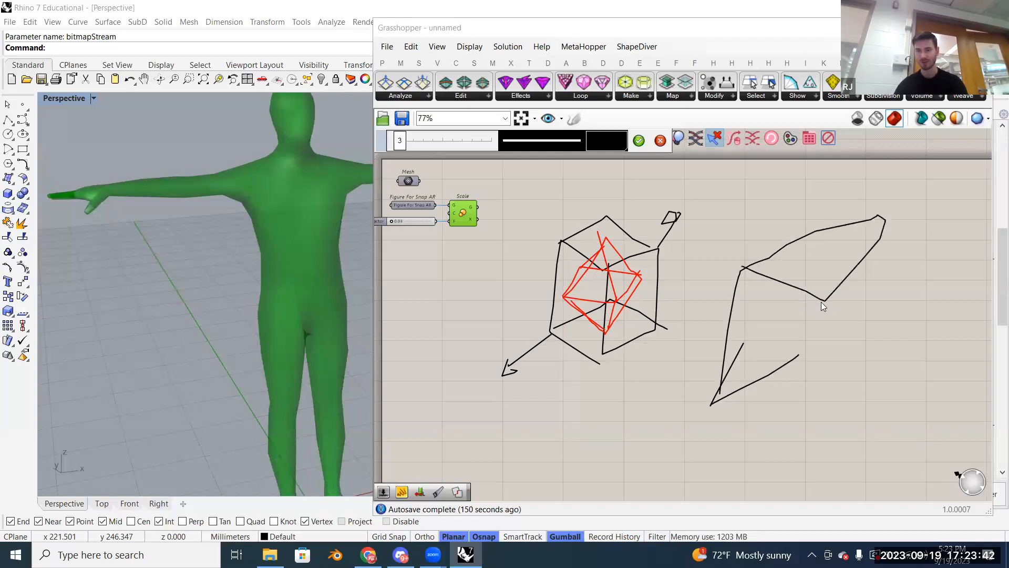
{"action": "mouse_move", "coordinate": [741, 334]}
{"action": "left_mouse_down"}
{"action": "mouse_move", "coordinate": [794, 338]}
{"action": "mouse_move", "coordinate": [893, 205]}
{"action": "left_mouse_up"}
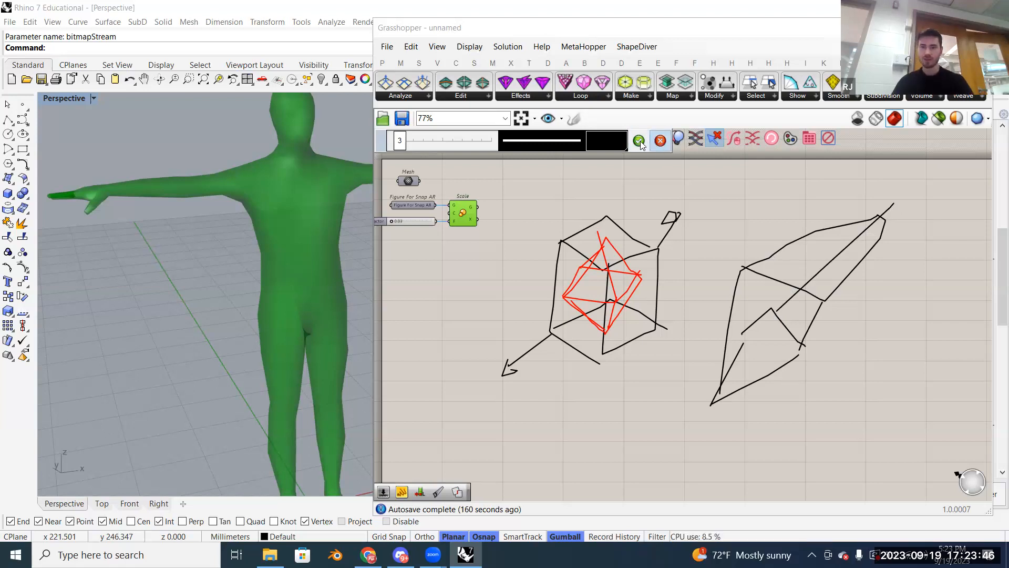
{"action": "left_click", "coordinate": [661, 141]}
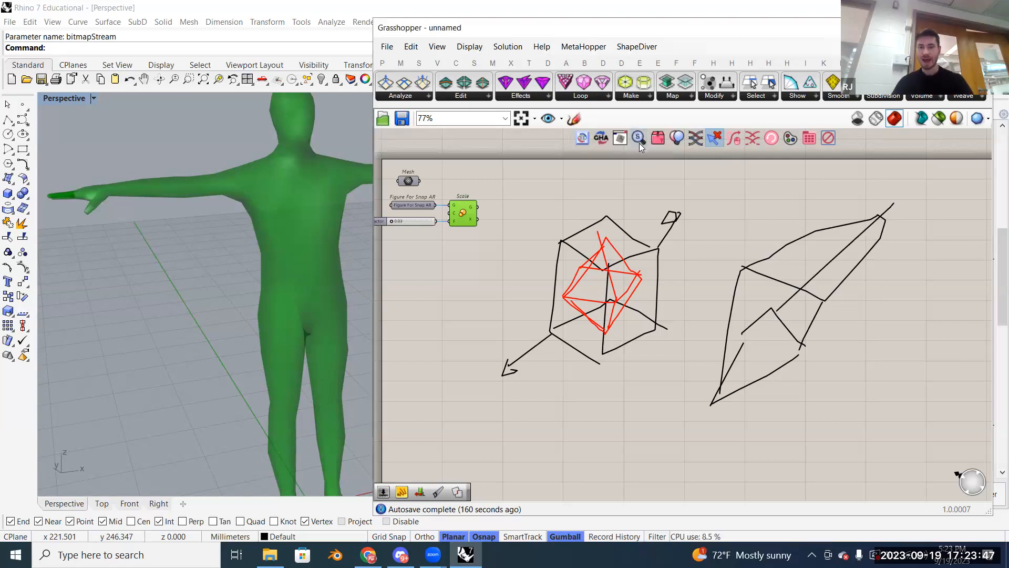
Step: Sketch a red faceted volume inside the stretched box, following its distorted proportions
{"action": "left_click", "coordinate": [575, 123]}
{"action": "left_click", "coordinate": [609, 142]}
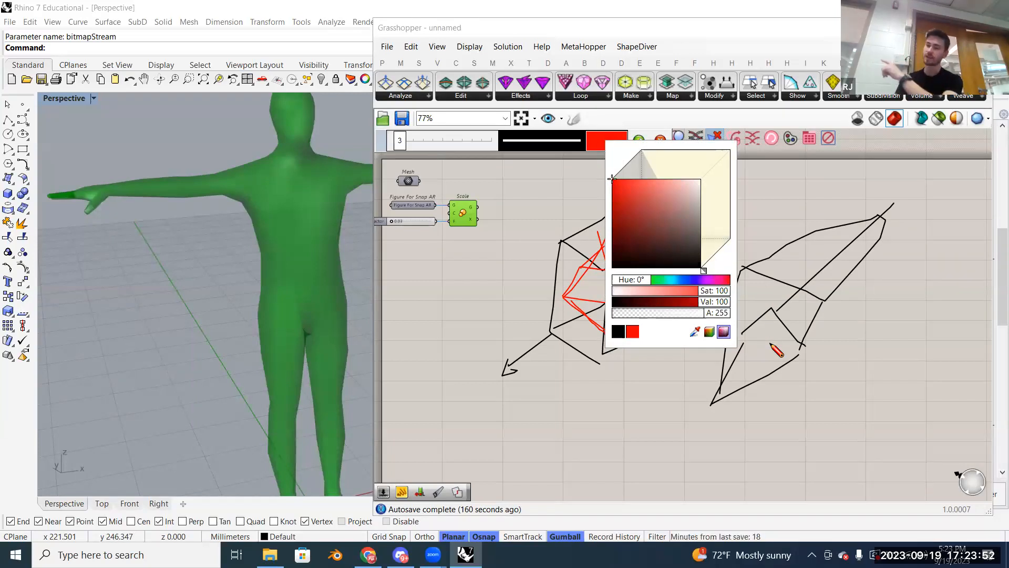
{"action": "left_click", "coordinate": [768, 348]}
{"action": "mouse_move", "coordinate": [778, 364]}
{"action": "left_mouse_down"}
{"action": "mouse_move", "coordinate": [741, 335]}
{"action": "mouse_move", "coordinate": [765, 304]}
{"action": "left_mouse_up"}
{"action": "left_click_drag", "start_coordinate": [768, 370], "coordinate": [824, 298]}
{"action": "left_click_drag", "start_coordinate": [741, 333], "coordinate": [789, 324]}
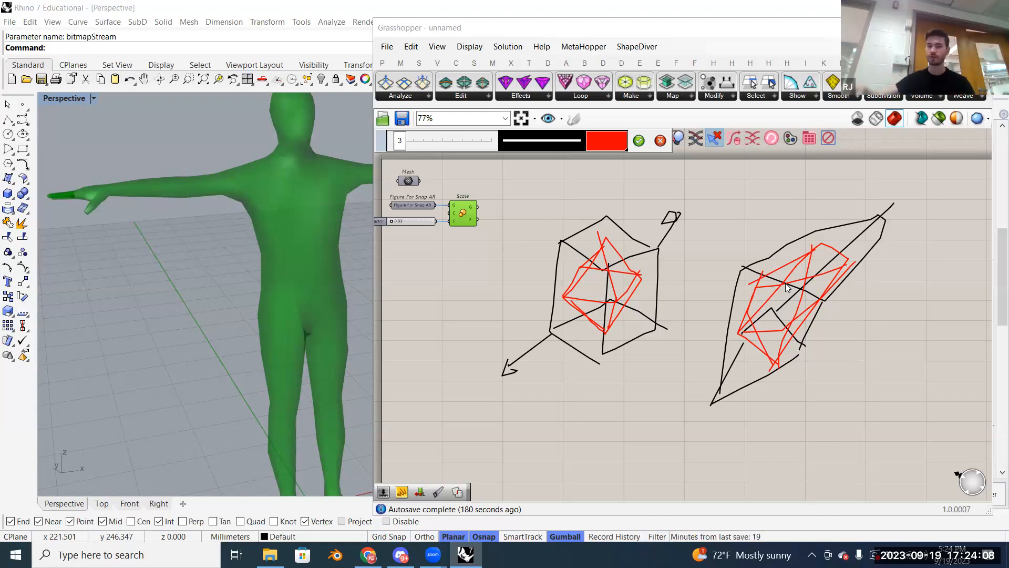
{"action": "left_click", "coordinate": [639, 144]}
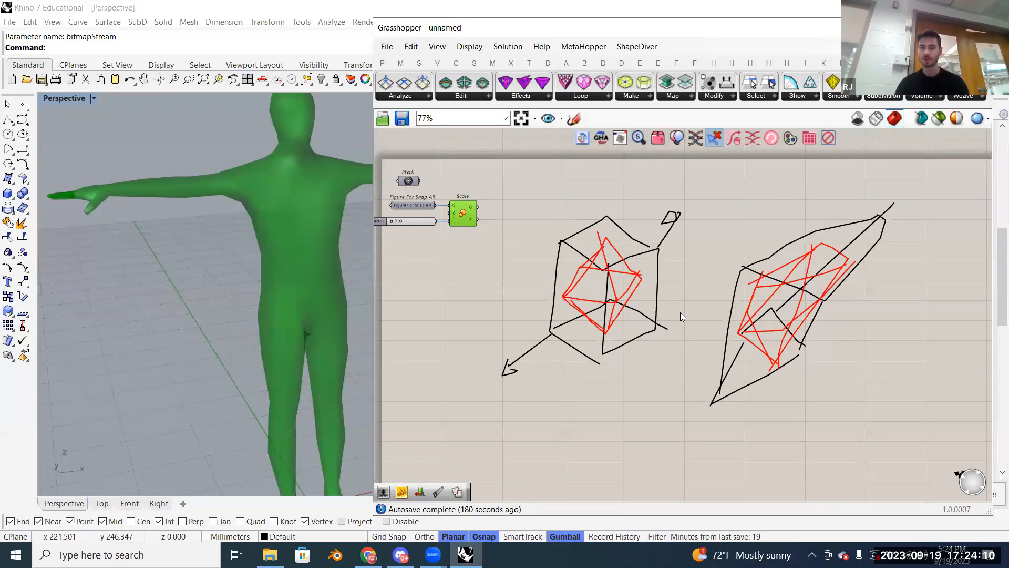
Step: Select all the sketches and move them down, clear of the components
{"action": "scroll", "coordinate": [680, 312], "scroll_direction": "up", "scroll_amount": 2}
{"action": "scroll", "coordinate": [703, 342], "scroll_direction": "down", "scroll_amount": 3}
{"action": "mouse_move", "coordinate": [843, 425]}
{"action": "left_mouse_down"}
{"action": "mouse_move", "coordinate": [573, 263]}
{"action": "mouse_move", "coordinate": [529, 213]}
{"action": "left_mouse_up"}
{"action": "left_click_drag", "start_coordinate": [623, 282], "coordinate": [606, 403]}
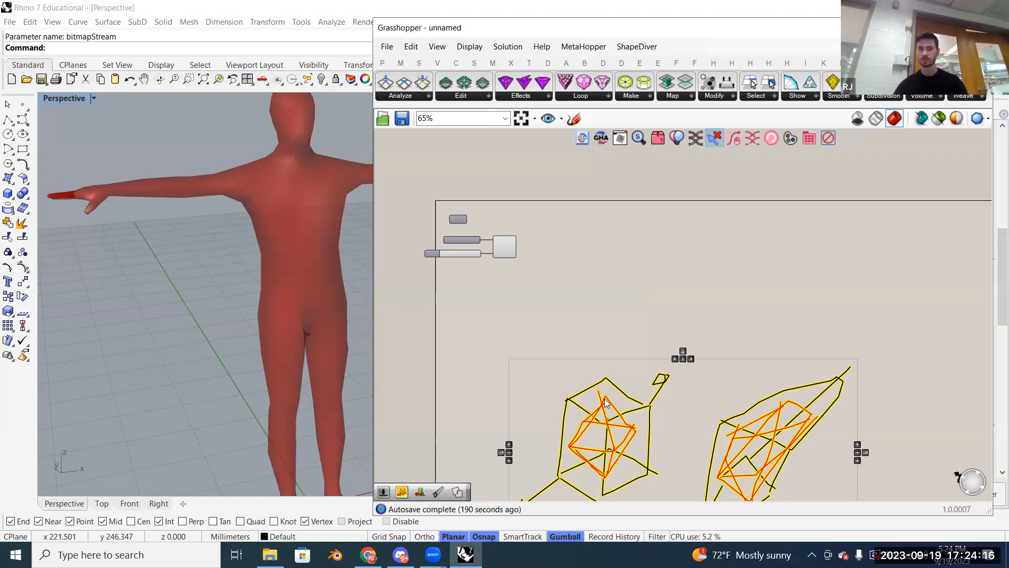
Step: Examine the scaled figure together with the box sketches and clear the sketch selection
{"action": "scroll", "coordinate": [291, 188], "scroll_direction": "up", "scroll_amount": 2}
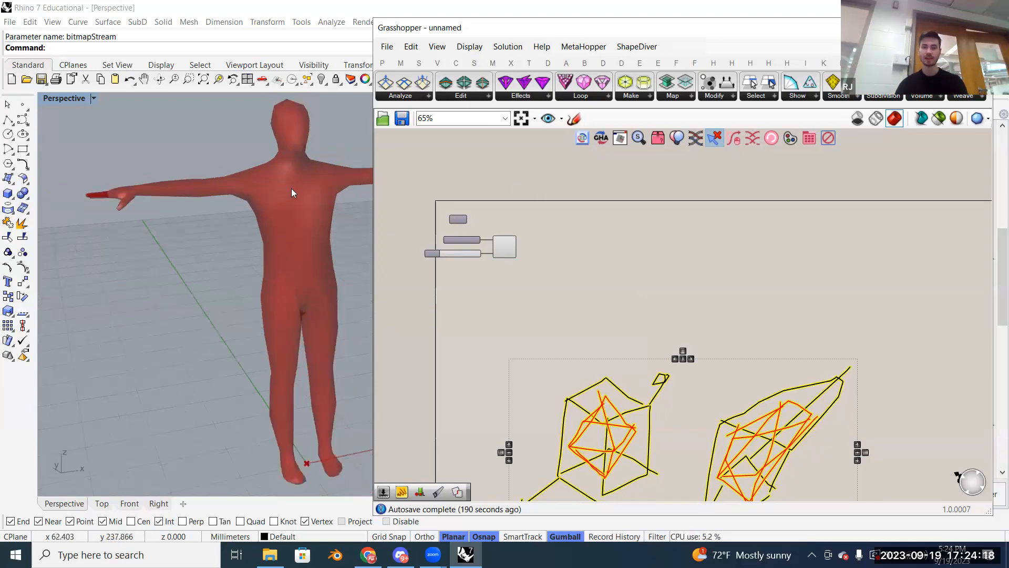
{"action": "right_click_drag", "start_coordinate": [578, 282], "coordinate": [630, 314]}
{"action": "scroll", "coordinate": [629, 314], "scroll_direction": "down", "scroll_amount": 2}
{"action": "scroll", "coordinate": [629, 312], "scroll_direction": "up", "scroll_amount": 3}
{"action": "scroll", "coordinate": [668, 371], "scroll_direction": "up", "scroll_amount": 1}
{"action": "right_click_drag", "start_coordinate": [666, 390], "coordinate": [653, 300]}
{"action": "right_click_drag", "start_coordinate": [617, 429], "coordinate": [624, 369]}
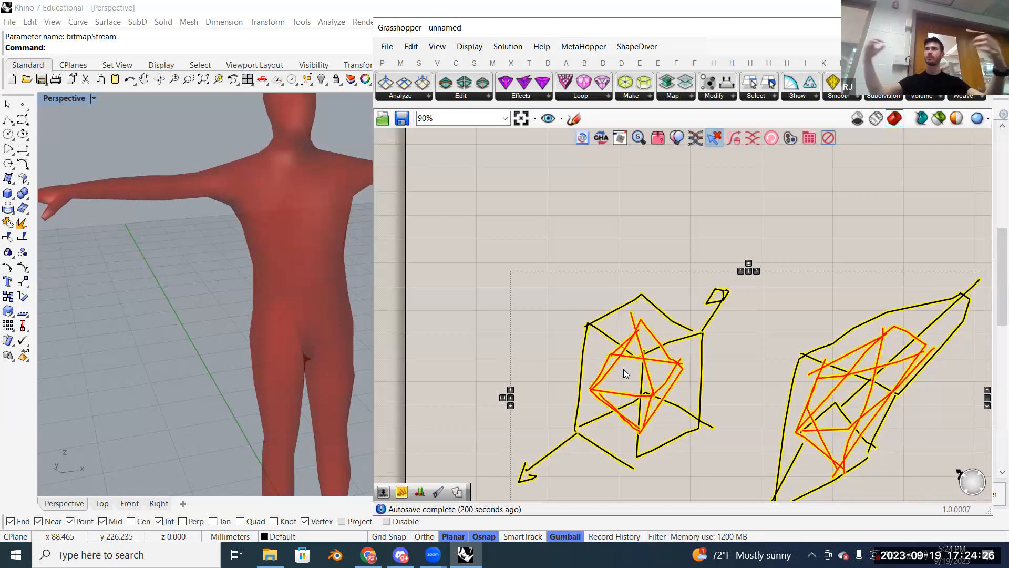
{"action": "mouse_move", "coordinate": [612, 208]}
{"action": "right_mouse_down"}
{"action": "mouse_move", "coordinate": [628, 266]}
{"action": "mouse_move", "coordinate": [620, 260]}
{"action": "right_mouse_up"}
{"action": "left_click", "coordinate": [621, 261]}
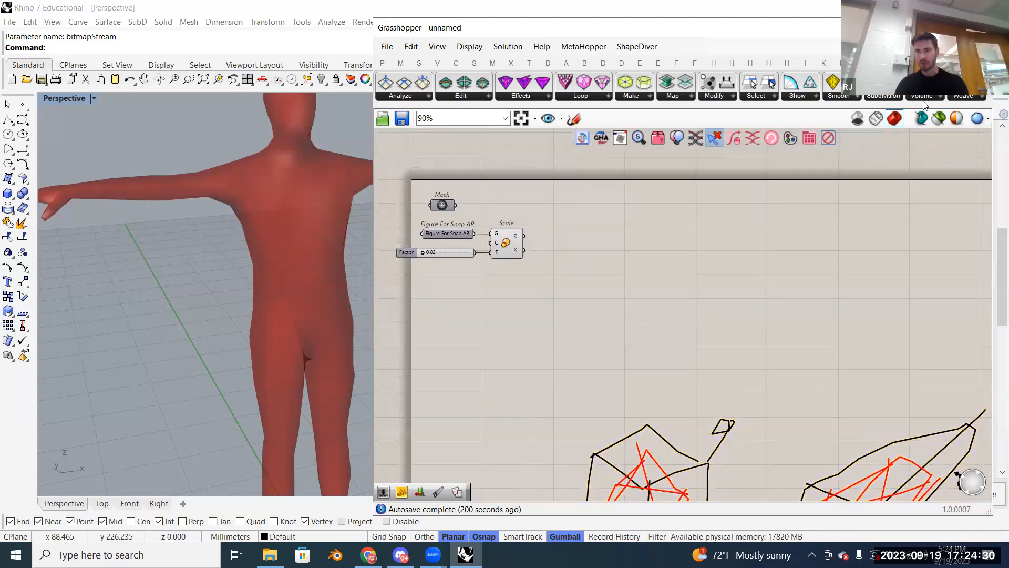
Step: Review the sketches against the available Volume components and read the description of the Batwing component
{"action": "left_click", "coordinate": [924, 98]}
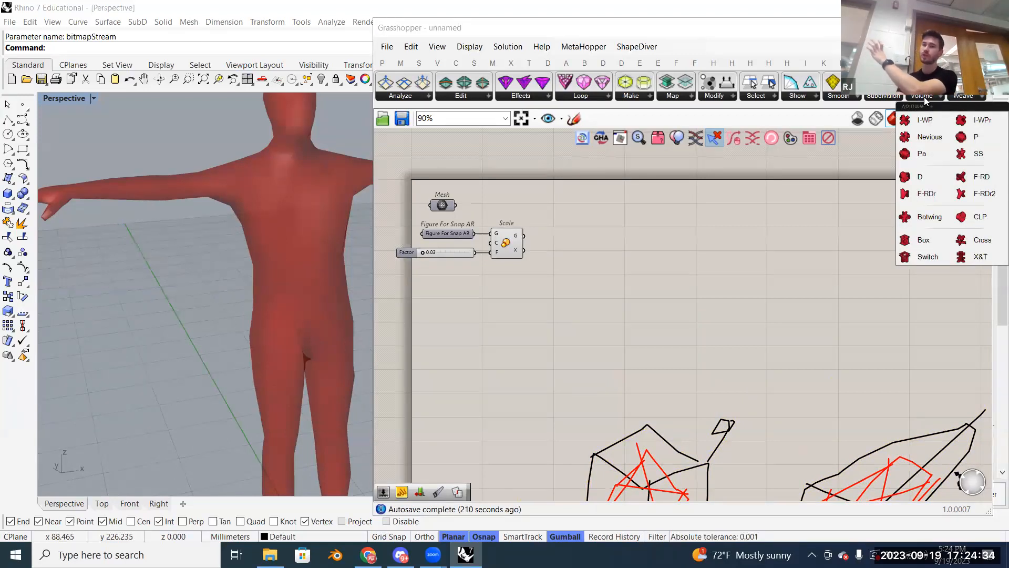
{"action": "scroll", "coordinate": [699, 341], "scroll_direction": "down", "scroll_amount": 3}
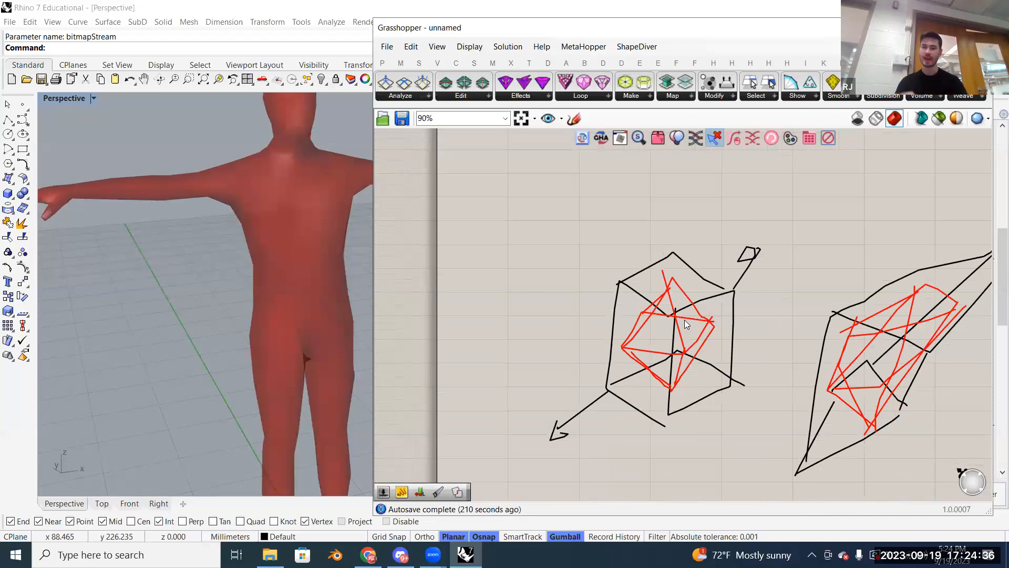
{"action": "scroll", "coordinate": [677, 327], "scroll_direction": "up", "scroll_amount": 3}
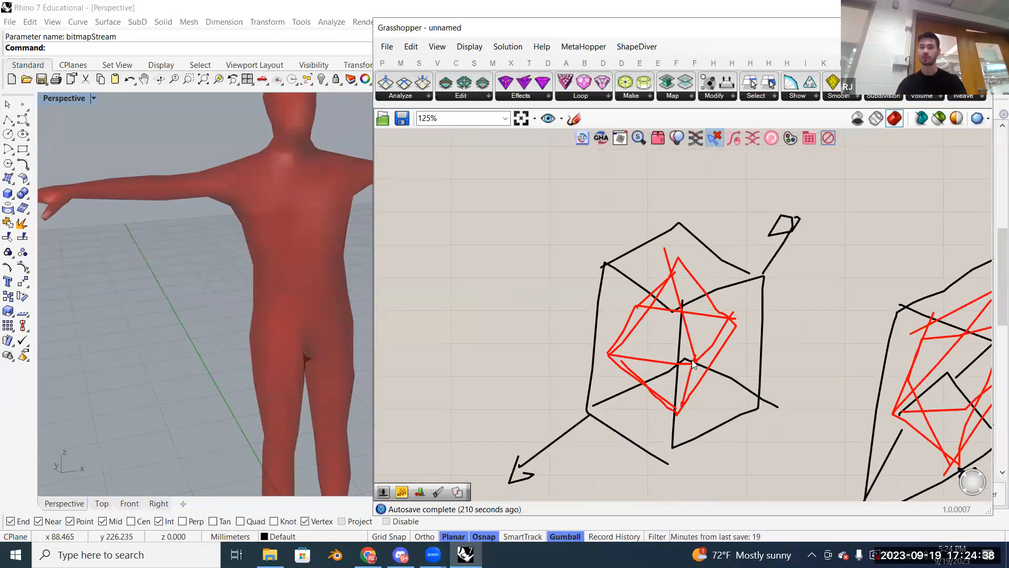
{"action": "scroll", "coordinate": [674, 342], "scroll_direction": "down", "scroll_amount": 5}
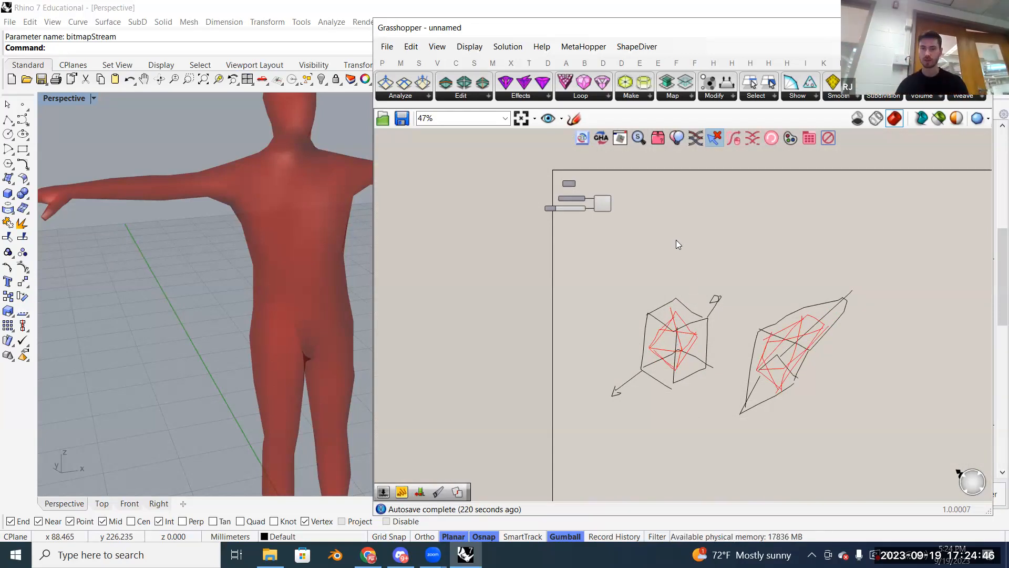
{"action": "scroll", "coordinate": [676, 244], "scroll_direction": "up", "scroll_amount": 3}
{"action": "left_click", "coordinate": [925, 97]}
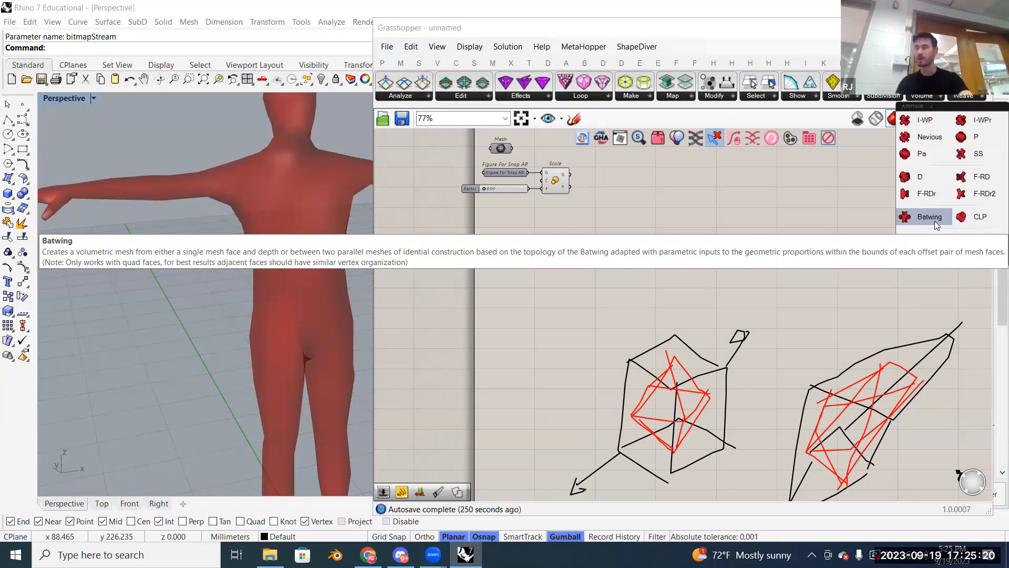
Step: Place a Batwing component on the canvas to the right of the Scale component
{"action": "left_click_drag", "start_coordinate": [936, 221], "coordinate": [738, 194]}
{"action": "right_click_drag", "start_coordinate": [738, 185], "coordinate": [780, 324]}
{"action": "left_click_drag", "start_coordinate": [779, 323], "coordinate": [631, 300]}
{"action": "scroll", "coordinate": [635, 305], "scroll_direction": "down", "scroll_amount": 2}
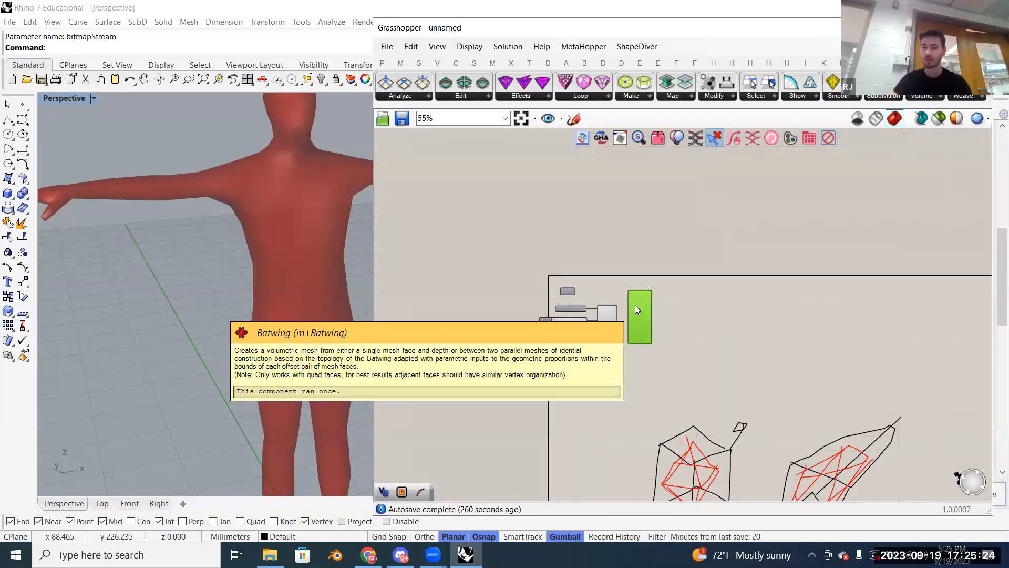
{"action": "scroll", "coordinate": [641, 324], "scroll_direction": "up", "scroll_amount": 5}
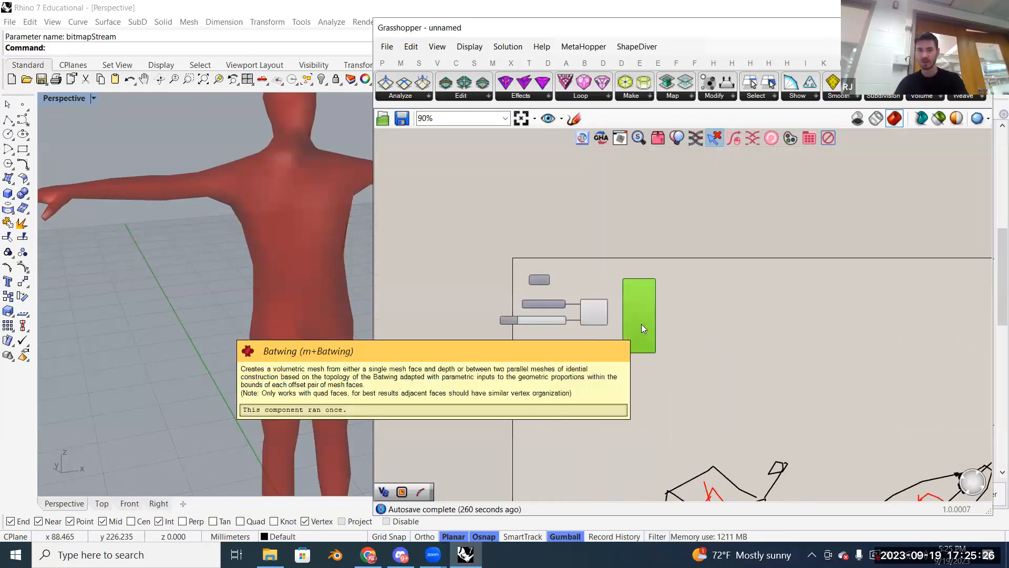
{"action": "left_click_drag", "start_coordinate": [728, 239], "coordinate": [759, 223]}
Step: Review the list of Volume components with the whole Batwing component in view
{"action": "left_click", "coordinate": [929, 96]}
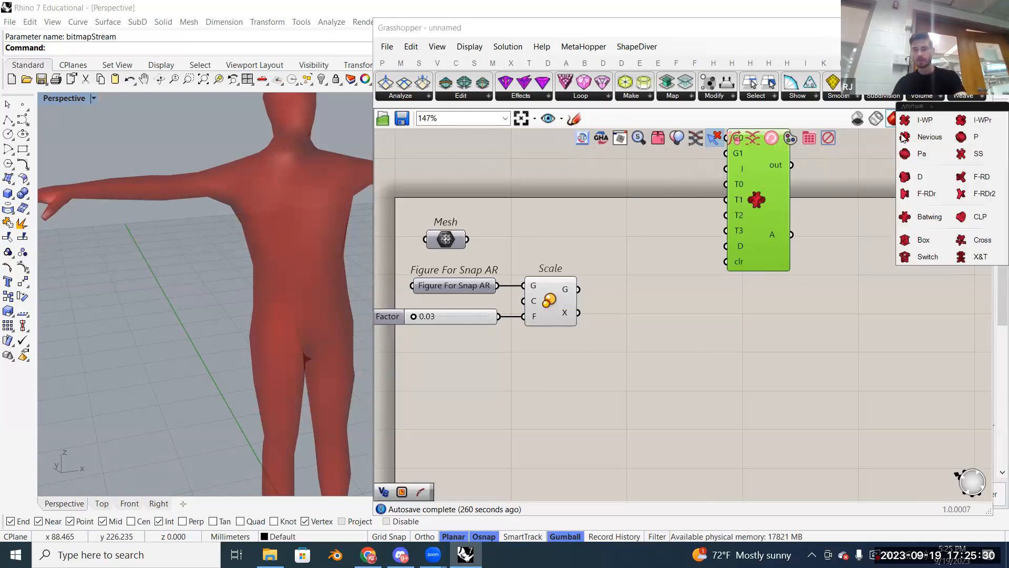
{"action": "right_click_drag", "start_coordinate": [836, 250], "coordinate": [824, 298]}
{"action": "left_click", "coordinate": [926, 98]}
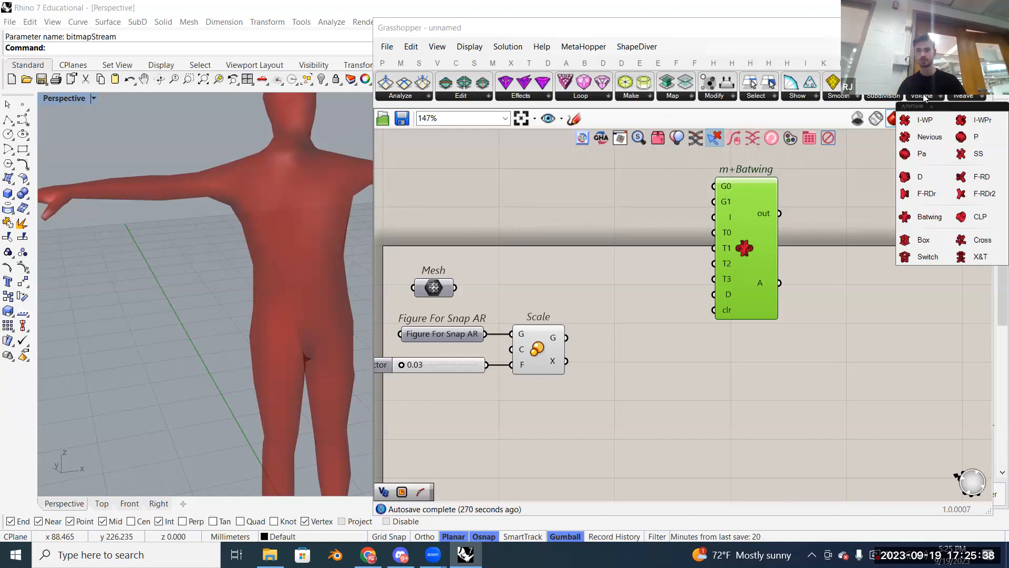
Step: Move the Batwing component closer to Scale and turn off the Scale component's preview to hide the figure
{"action": "right_click_drag", "start_coordinate": [206, 293], "coordinate": [172, 113]}
{"action": "scroll", "coordinate": [254, 380], "scroll_direction": "up", "scroll_amount": 5}
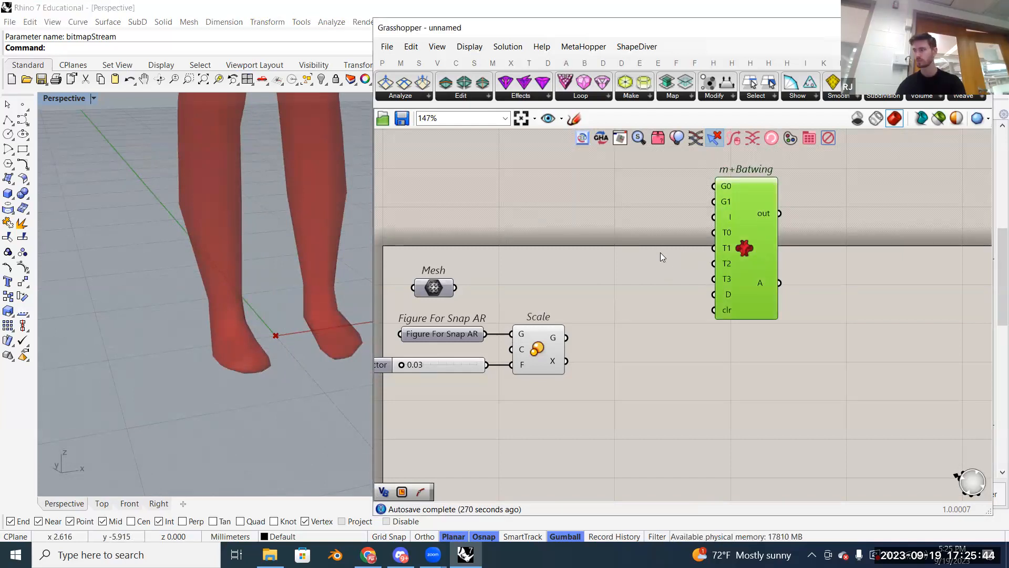
{"action": "left_click_drag", "start_coordinate": [732, 231], "coordinate": [667, 254]}
{"action": "right_click", "coordinate": [538, 350]}
{"action": "left_click", "coordinate": [560, 373]}
{"action": "right_click_drag", "start_coordinate": [606, 274], "coordinate": [592, 303]}
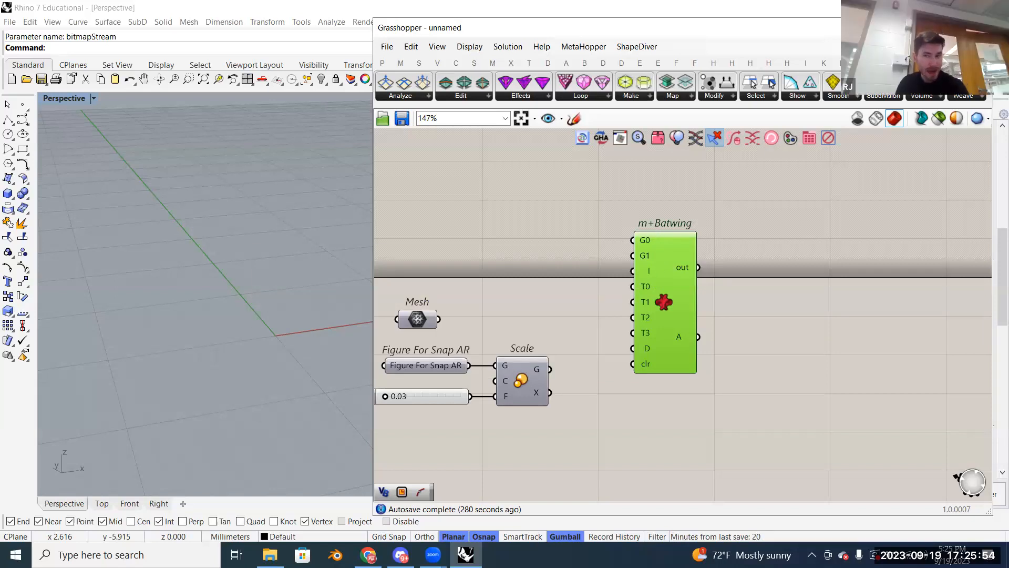
Step: Search the components for batwing and show the M+ Volume component list
{"action": "key", "text": "alt+Tab"}
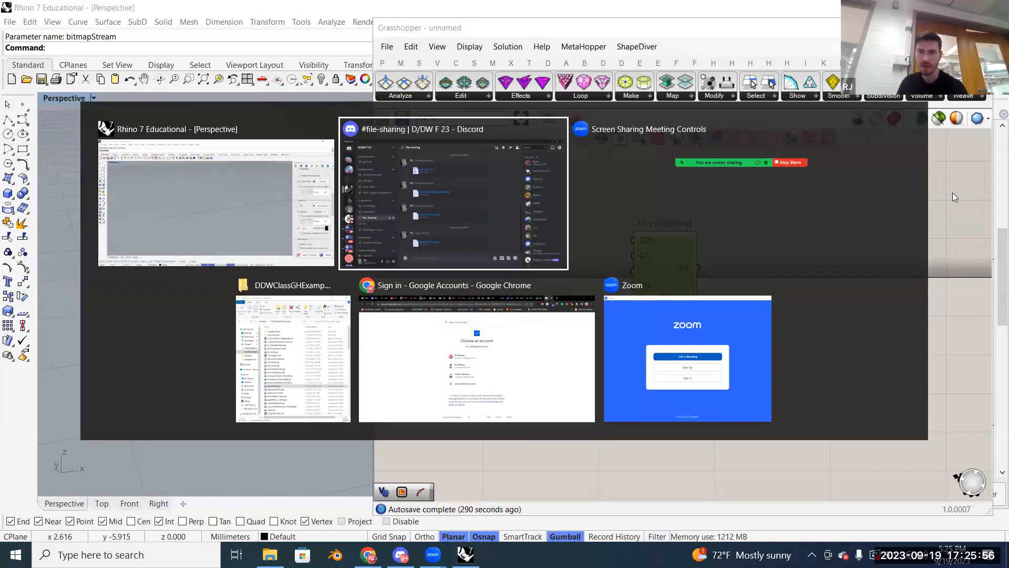
{"action": "key", "text": "Escape"}
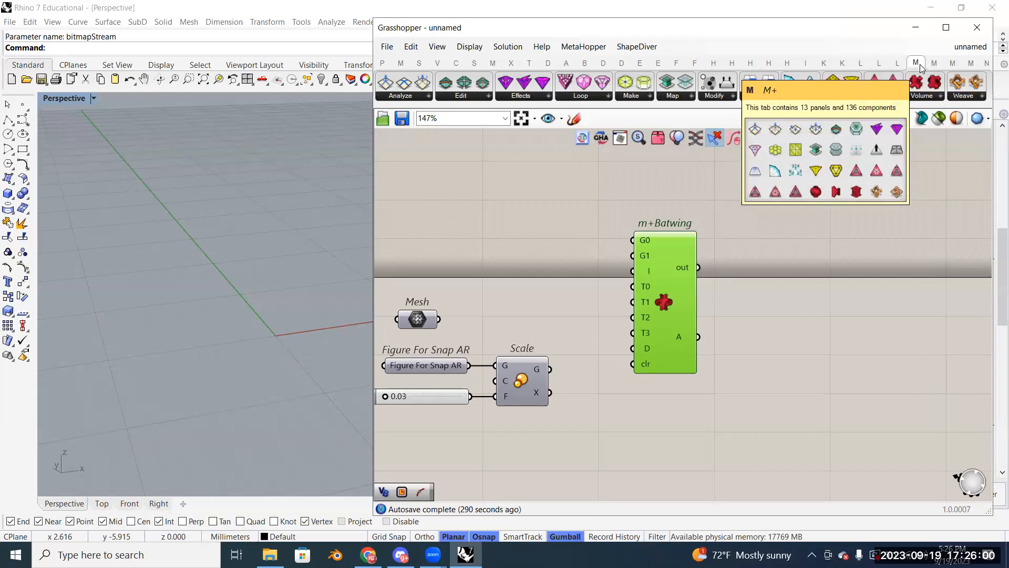
{"action": "double_click", "coordinate": [827, 236]}
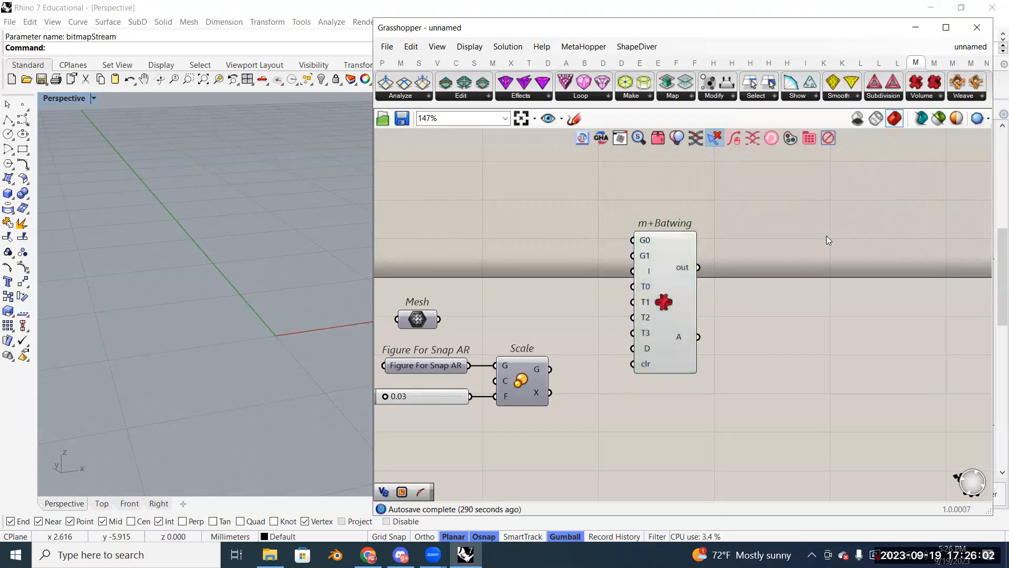
{"action": "type", "text": "batwing"}
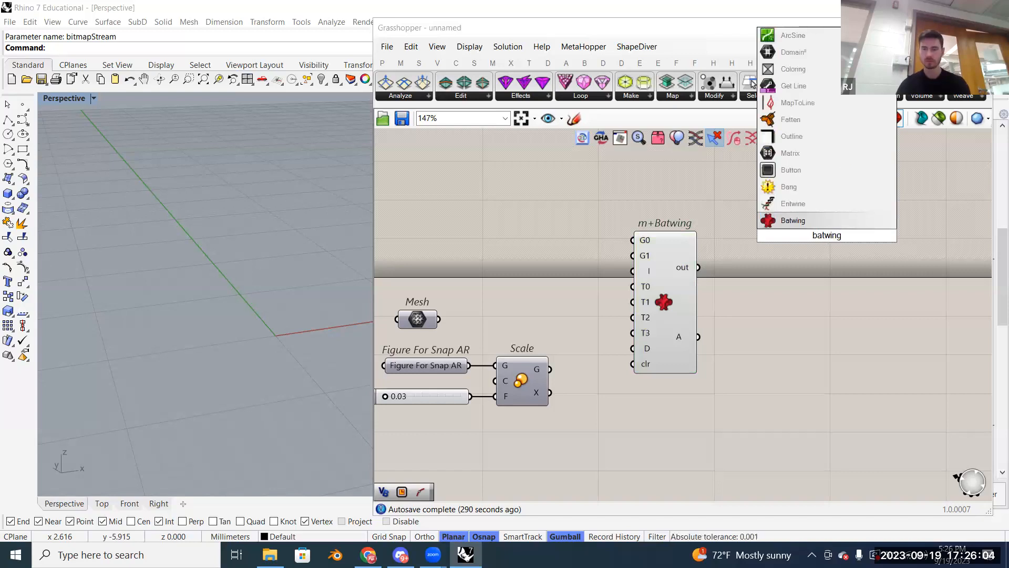
{"action": "left_click", "coordinate": [788, 353]}
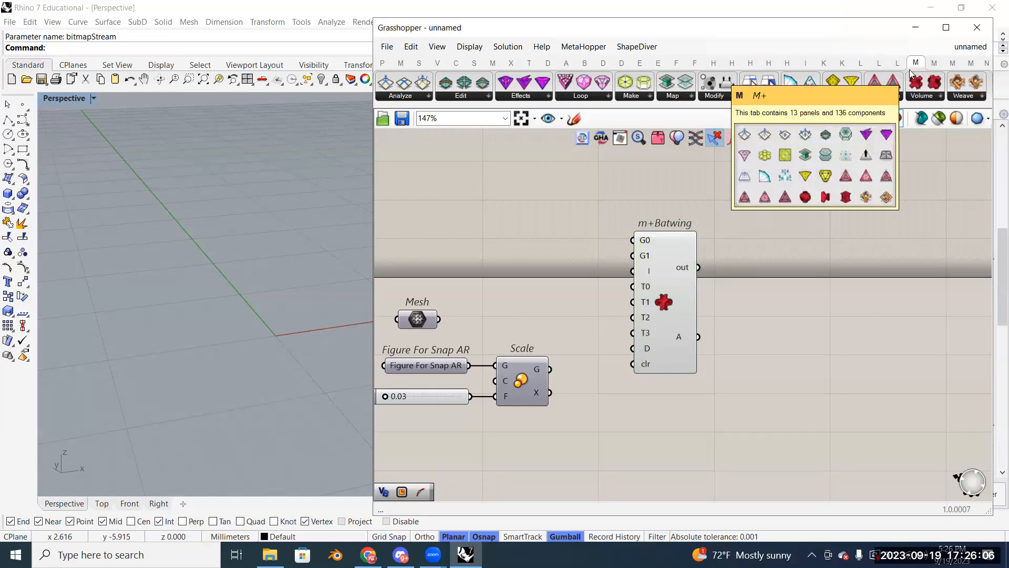
{"action": "left_click", "coordinate": [929, 97]}
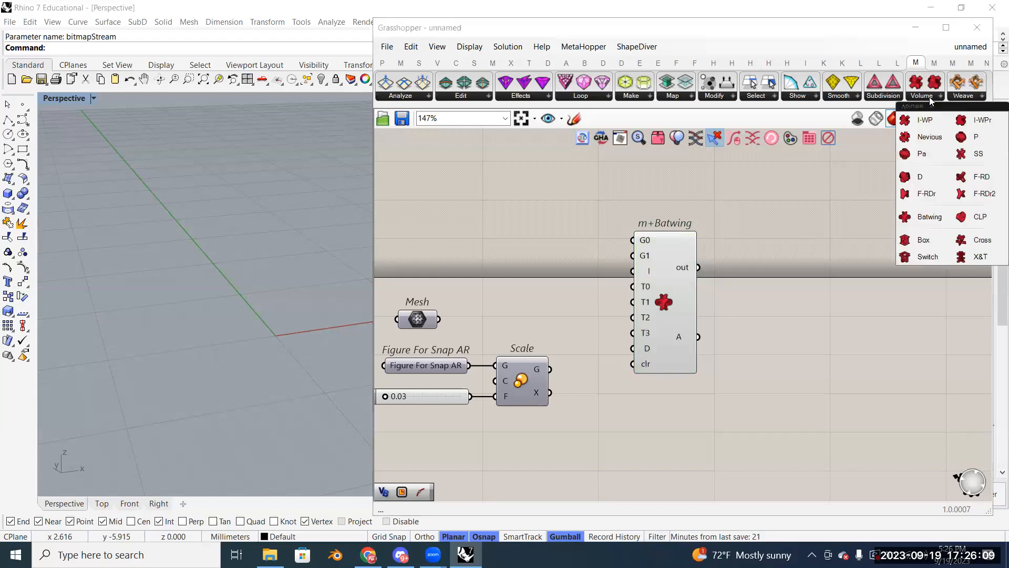
{"action": "left_click", "coordinate": [771, 297]}
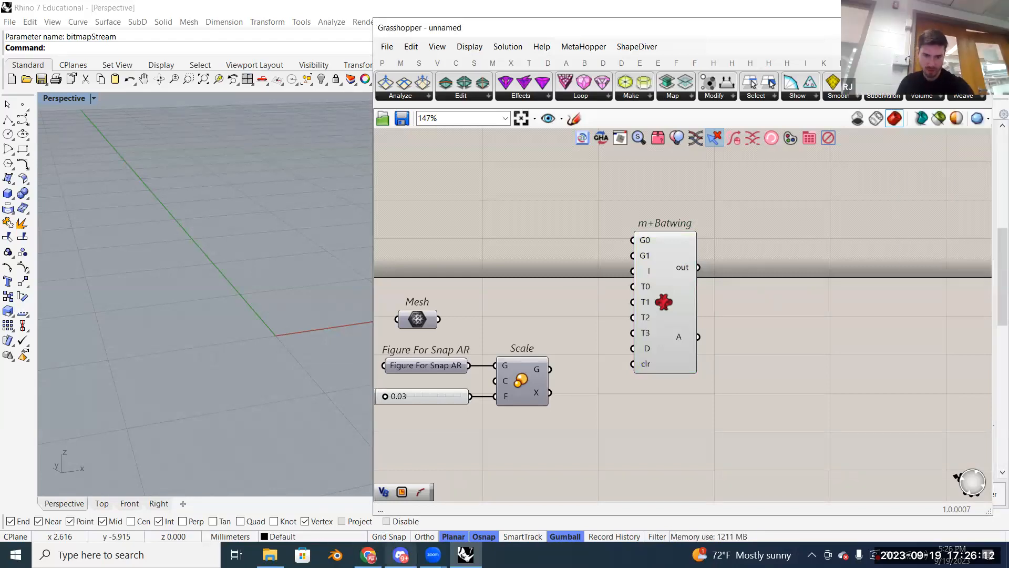
Step: Switch to Discord, look up GH_Plugins_1.zip in the file-sharing channel, and return to Grasshopper
{"action": "left_click", "coordinate": [401, 555]}
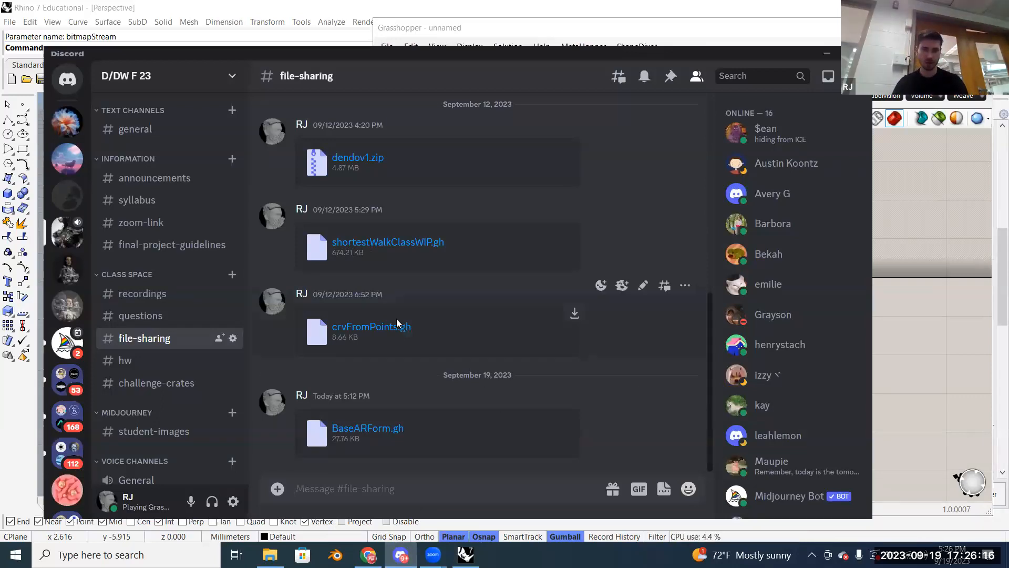
{"action": "scroll", "coordinate": [396, 318], "scroll_direction": "up", "scroll_amount": 6}
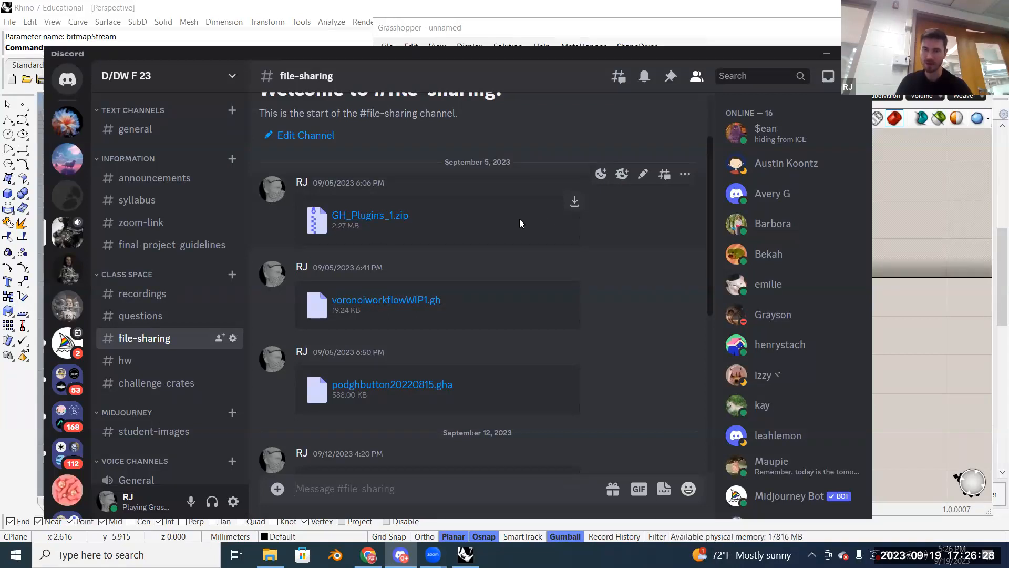
{"action": "left_click", "coordinate": [904, 245]}
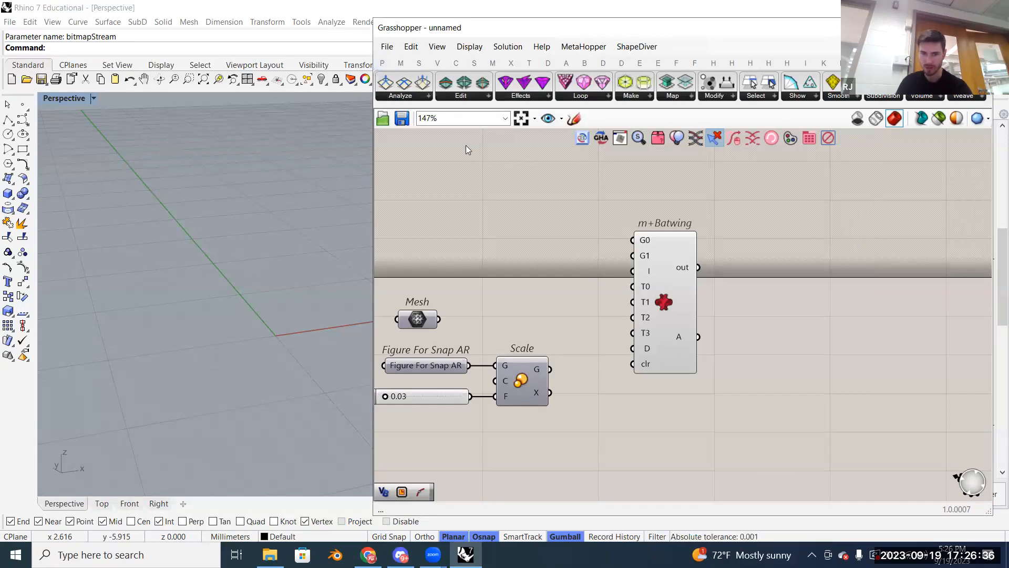
Step: Reposition the Batwing component above and to the right of the Scale component
{"action": "right_click_drag", "start_coordinate": [414, 129], "coordinate": [451, 152]}
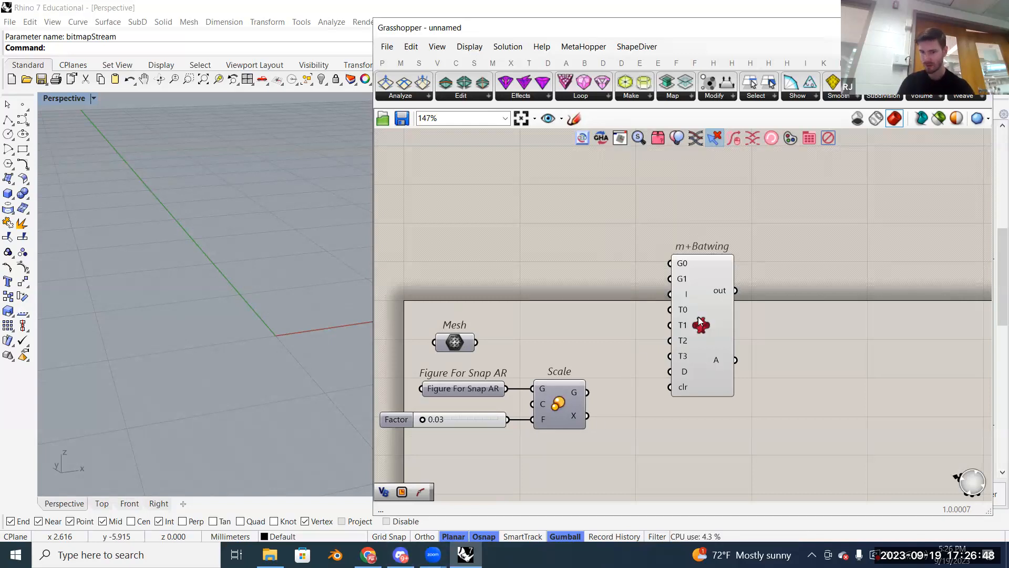
{"action": "left_click_drag", "start_coordinate": [699, 320], "coordinate": [689, 384]}
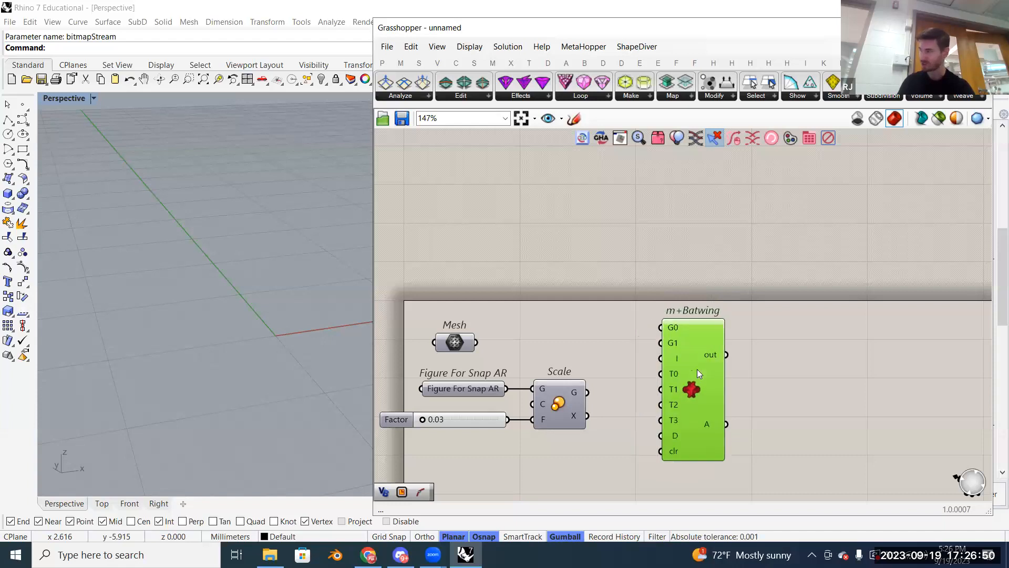
{"action": "right_click_drag", "start_coordinate": [594, 325], "coordinate": [598, 288]}
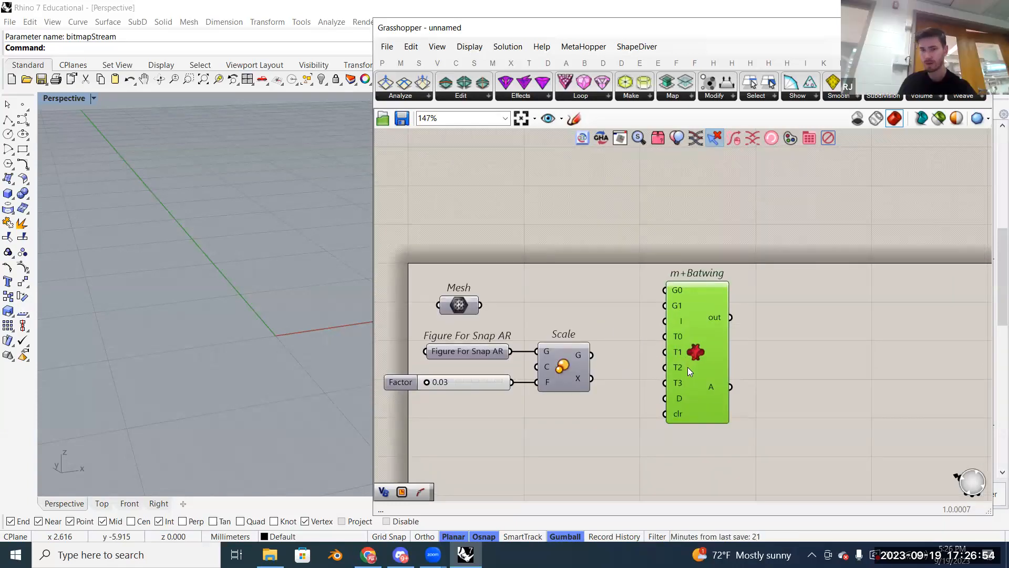
{"action": "left_click_drag", "start_coordinate": [688, 367], "coordinate": [699, 344]}
{"action": "left_click", "coordinate": [622, 326]}
{"action": "right_click_drag", "start_coordinate": [617, 322], "coordinate": [604, 338]}
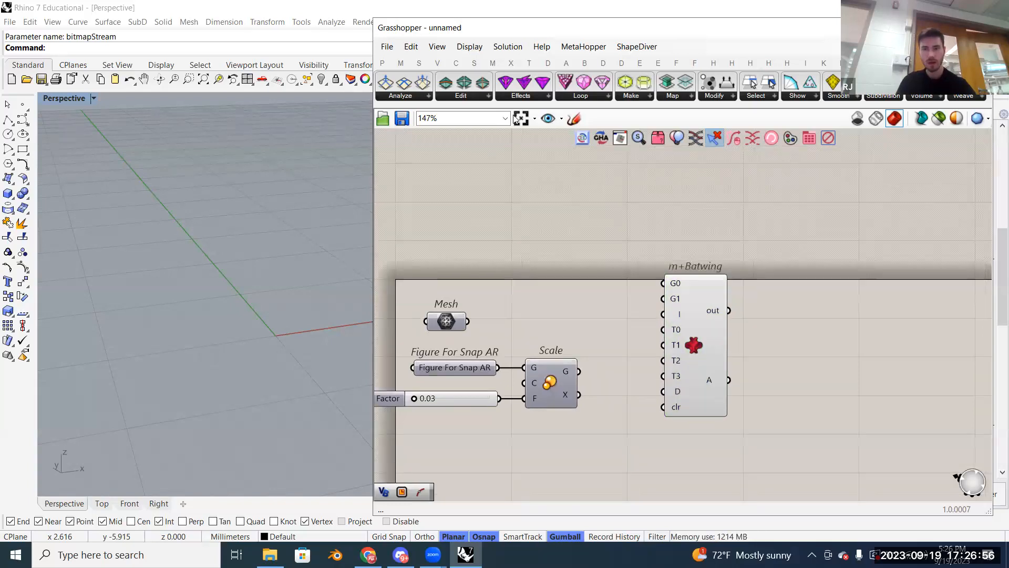
{"action": "left_click_drag", "start_coordinate": [697, 334], "coordinate": [708, 290]}
{"action": "right_click_drag", "start_coordinate": [629, 296], "coordinate": [669, 327]}
Step: Place an I-WPr volume component beside Batwing to compare their inputs, and delete it
{"action": "left_click", "coordinate": [928, 100]}
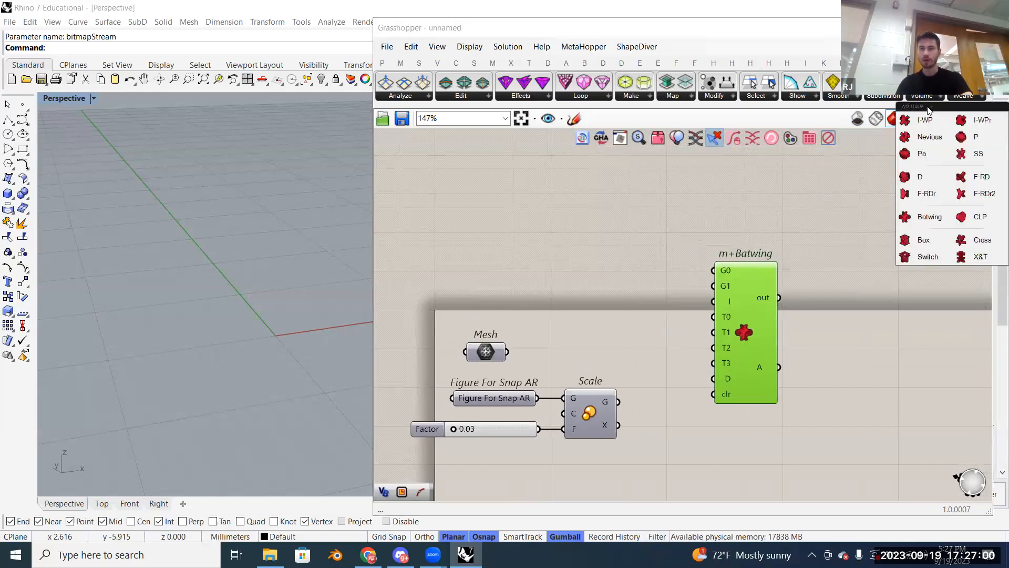
{"action": "left_click", "coordinate": [977, 122]}
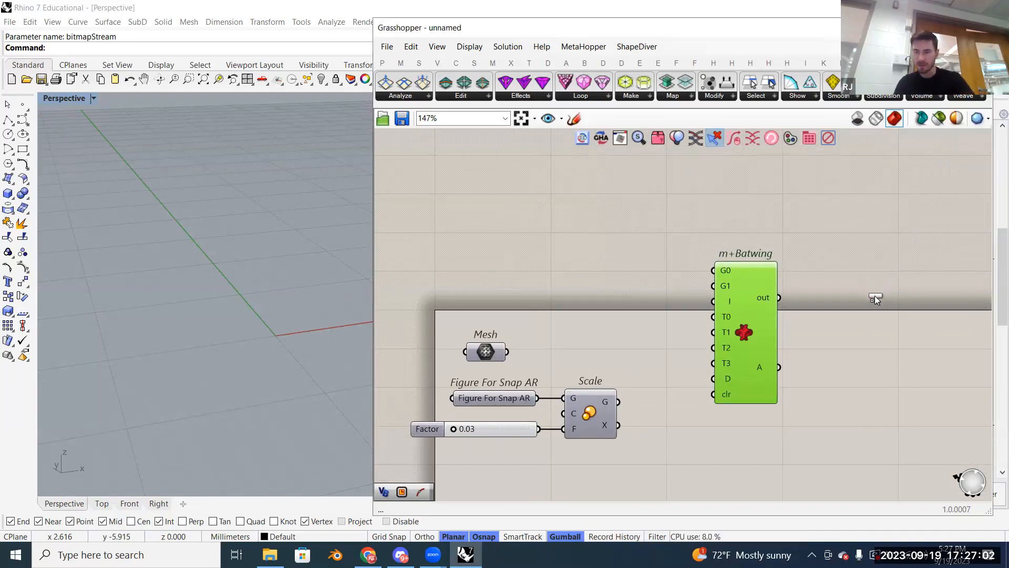
{"action": "left_click", "coordinate": [865, 292]}
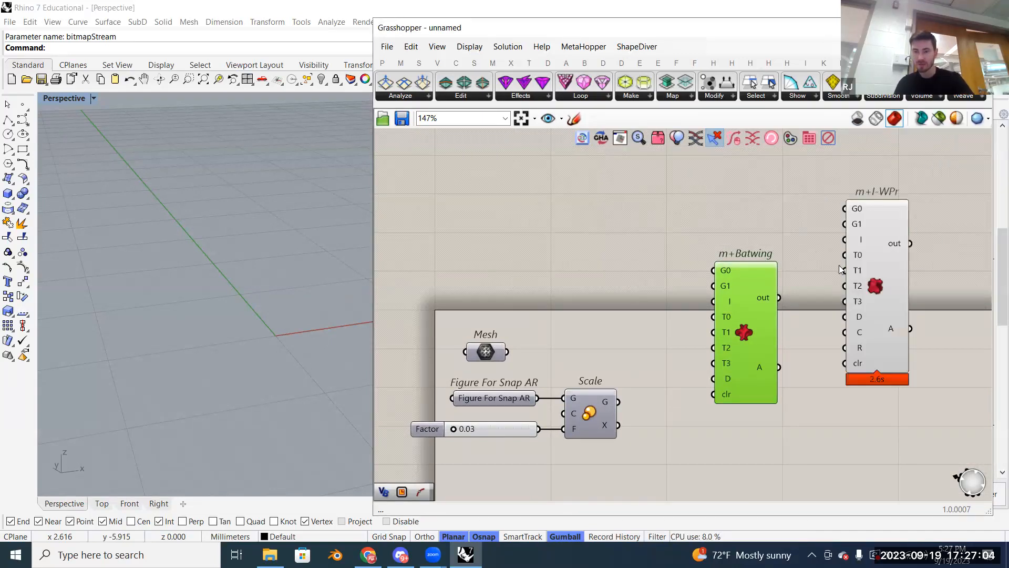
{"action": "left_click_drag", "start_coordinate": [870, 247], "coordinate": [819, 279]}
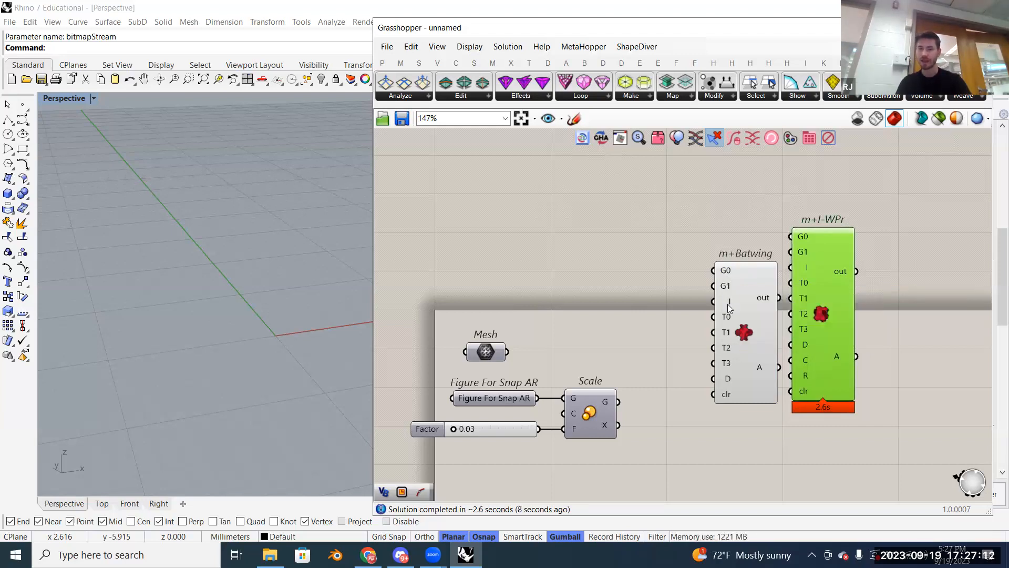
{"action": "key", "text": "Delete"}
Step: Move Batwing nearer to Scale, undoing the last small shift, and narrow the Grasshopper window to reveal more of the Rhino viewport
{"action": "left_click_drag", "start_coordinate": [721, 315], "coordinate": [692, 287]}
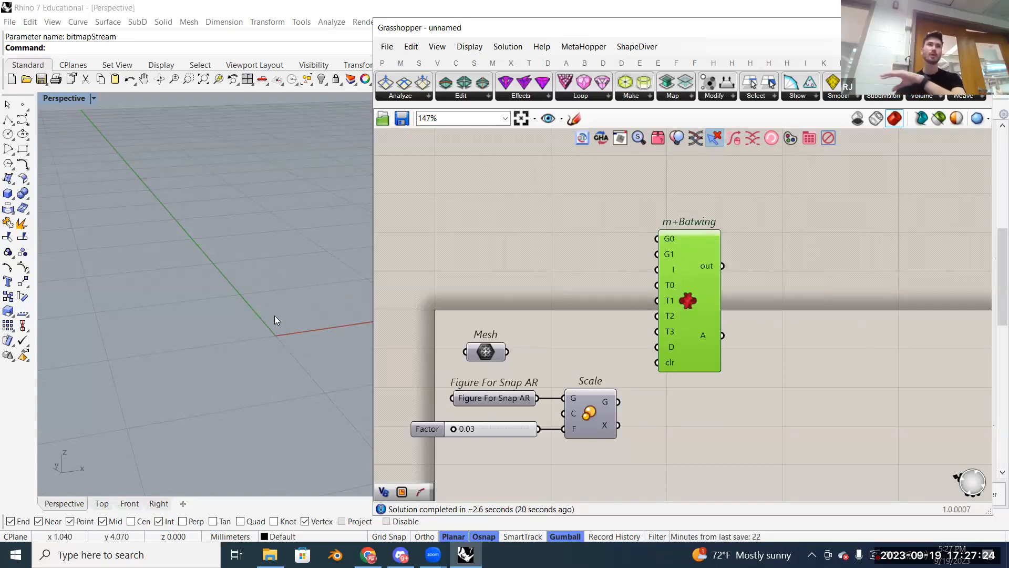
{"action": "left_click_drag", "start_coordinate": [370, 273], "coordinate": [459, 272]}
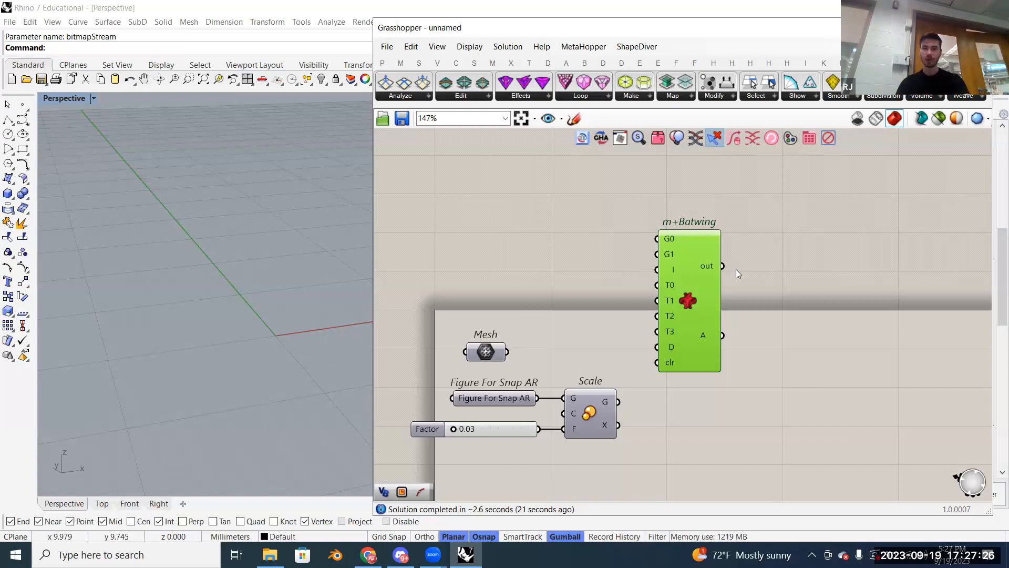
{"action": "mouse_move", "coordinate": [756, 271]}
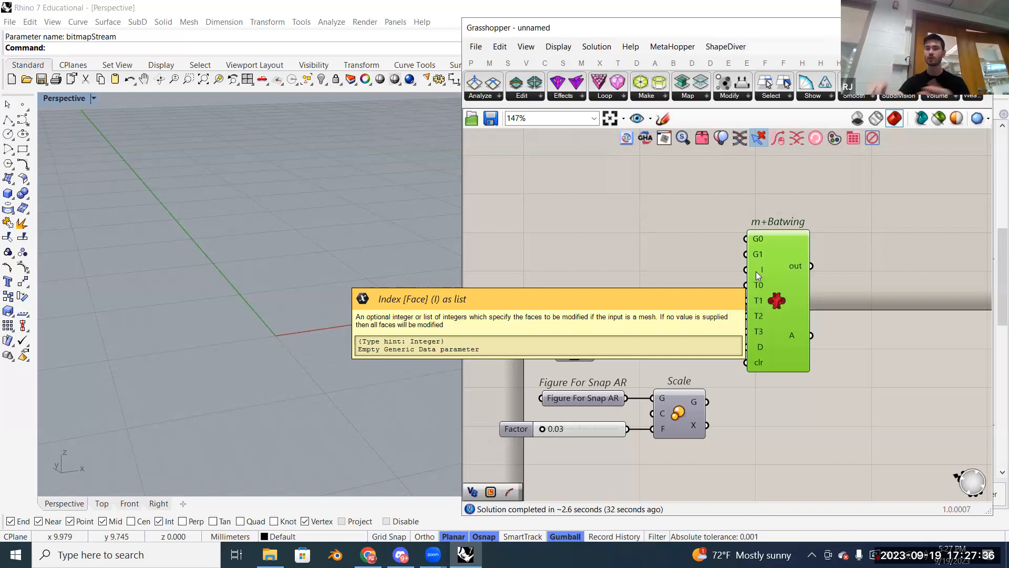
{"action": "left_click_drag", "start_coordinate": [791, 290], "coordinate": [787, 273]}
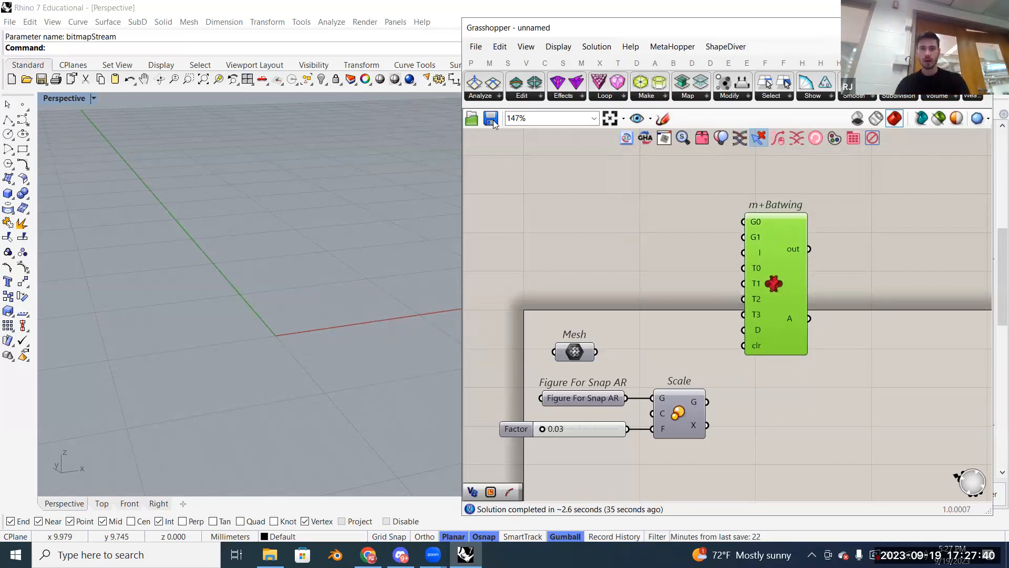
{"action": "key", "text": "ctrl+z"}
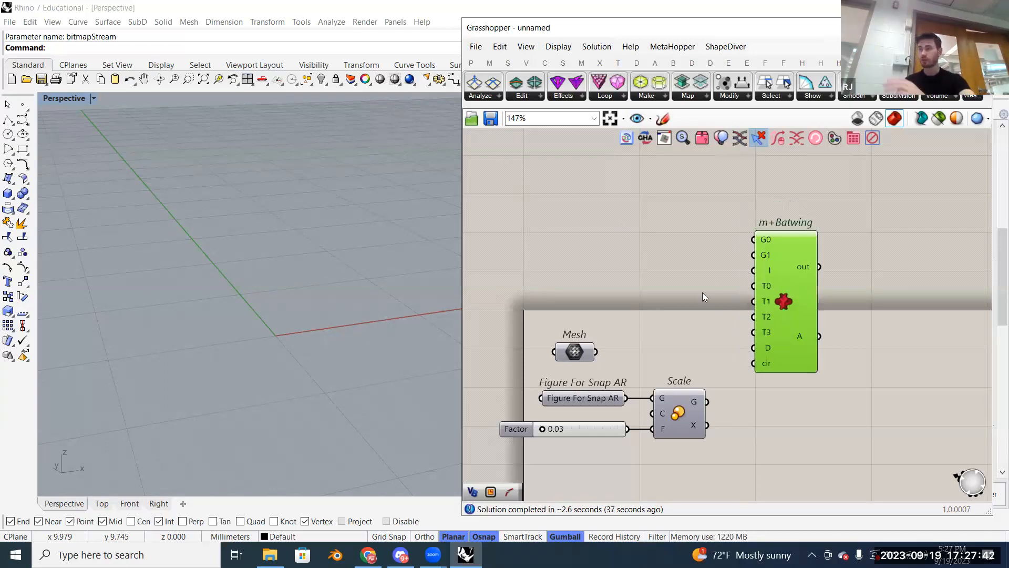
Step: Add a Rectangle component that creates a rectangle on a plane, placing it just before the Batwing component
{"action": "left_click", "coordinate": [685, 280]}
{"action": "double_click", "coordinate": [674, 261]}
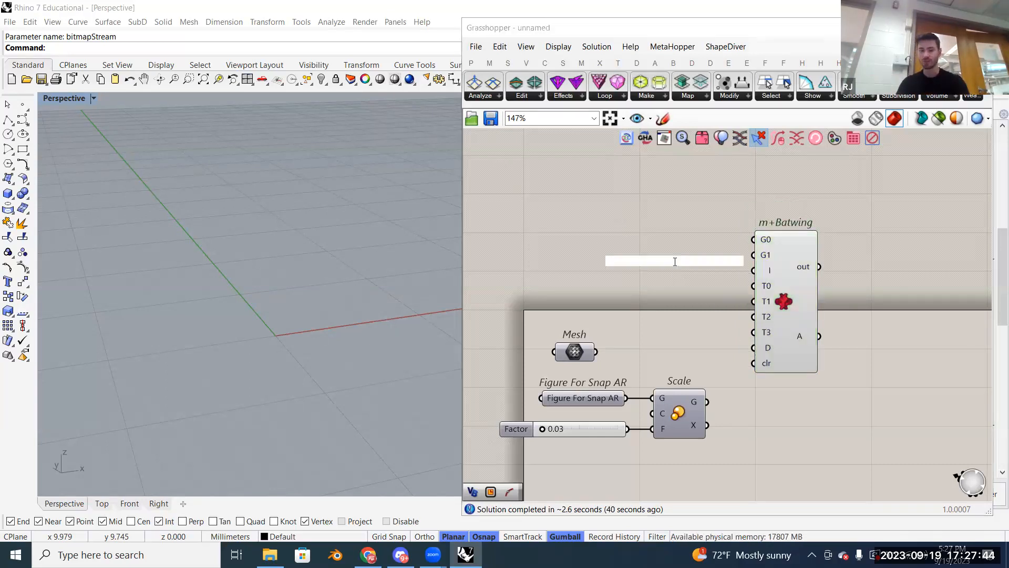
{"action": "type", "text": "recta"}
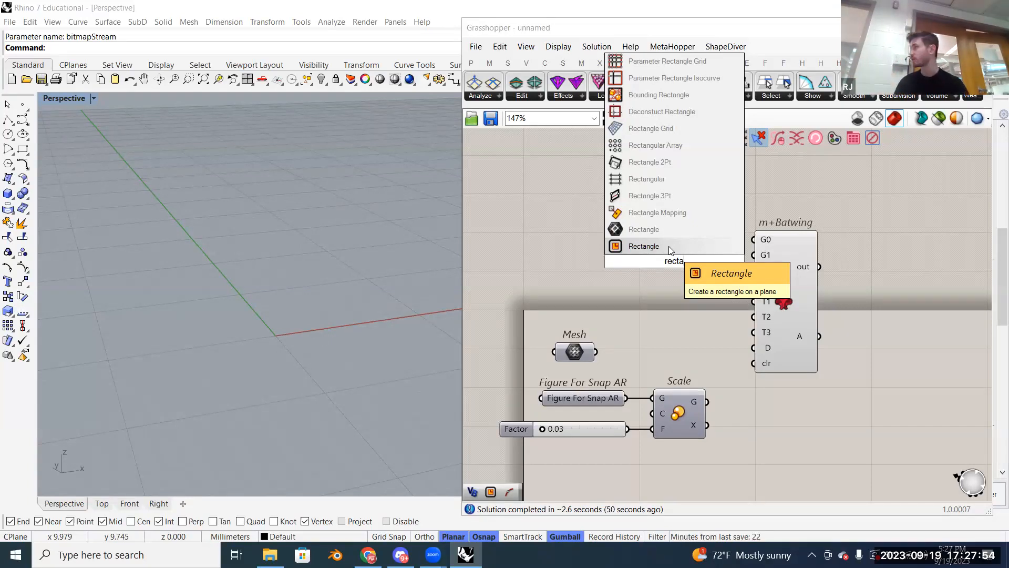
{"action": "left_click", "coordinate": [668, 246]}
{"action": "left_click_drag", "start_coordinate": [676, 260], "coordinate": [687, 248]}
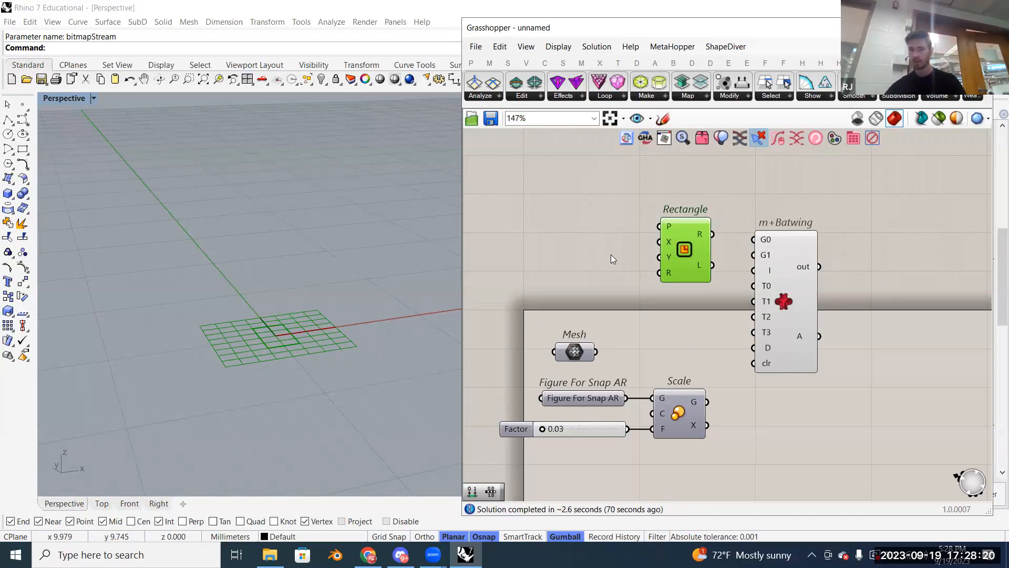
Step: Shift the Rectangle component slightly away from Batwing and read the description of its X Size input
{"action": "scroll", "coordinate": [663, 250], "scroll_direction": "up", "scroll_amount": 3}
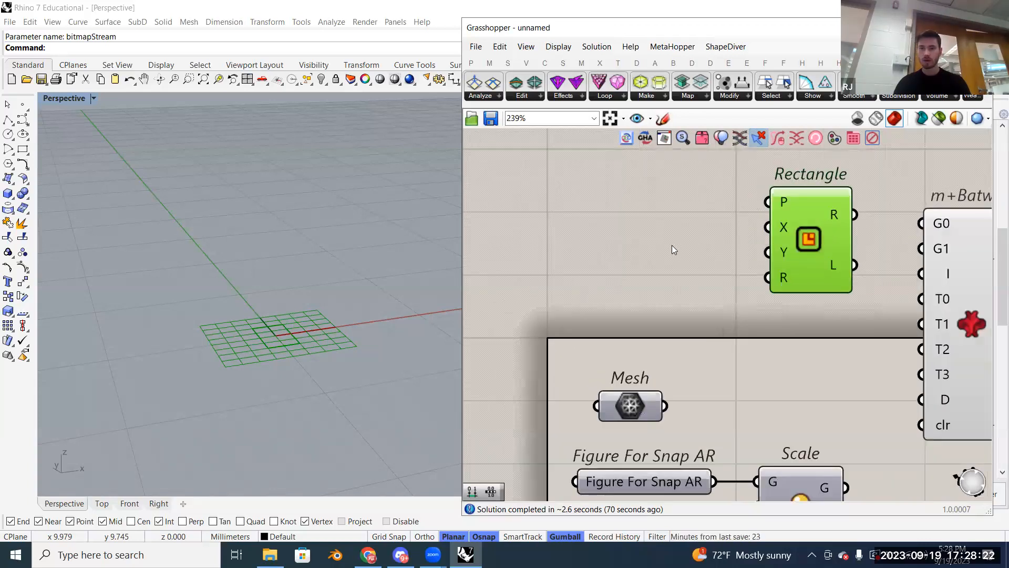
{"action": "left_click_drag", "start_coordinate": [802, 215], "coordinate": [774, 240]}
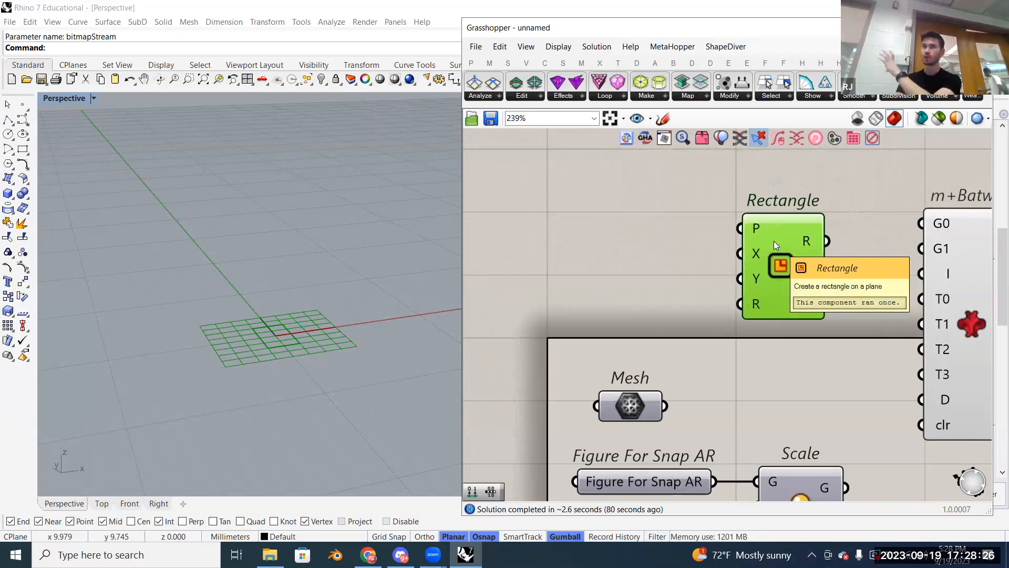
{"action": "mouse_move", "coordinate": [752, 261]}
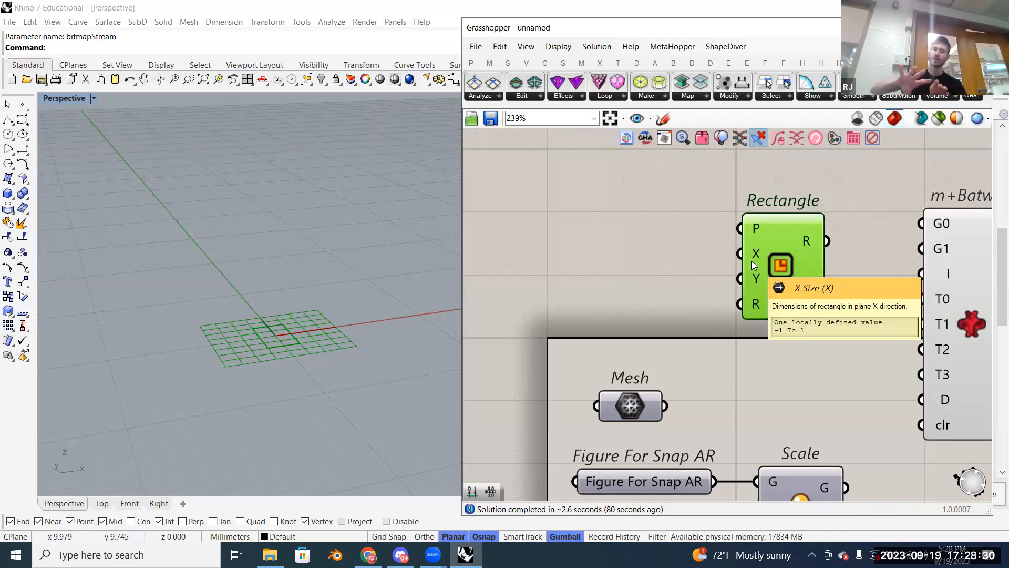
Step: Add a Construct Domain component just before the Rectangle component
{"action": "right_click_drag", "start_coordinate": [120, 338], "coordinate": [268, 336]}
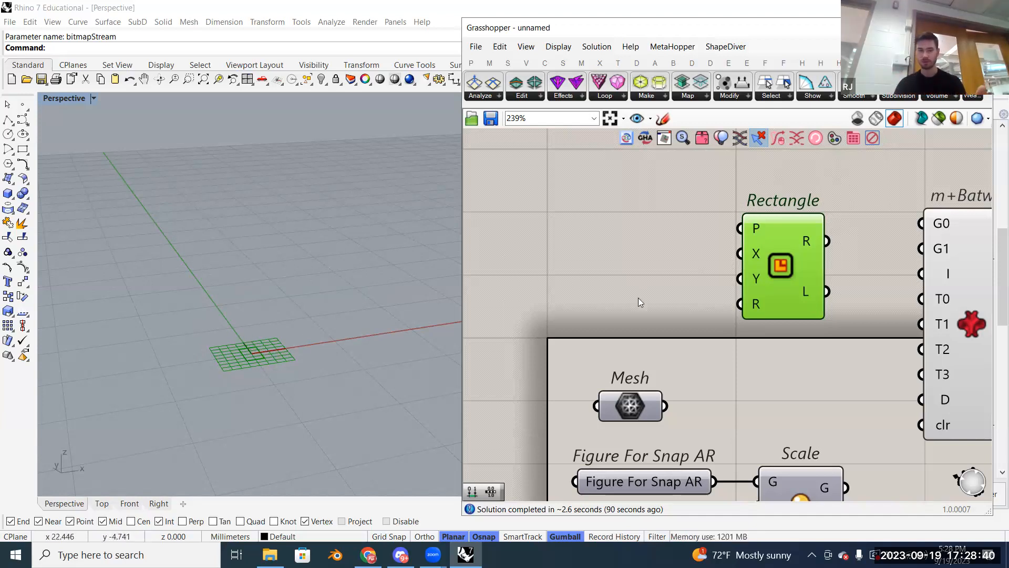
{"action": "right_click_drag", "start_coordinate": [668, 272], "coordinate": [730, 277]}
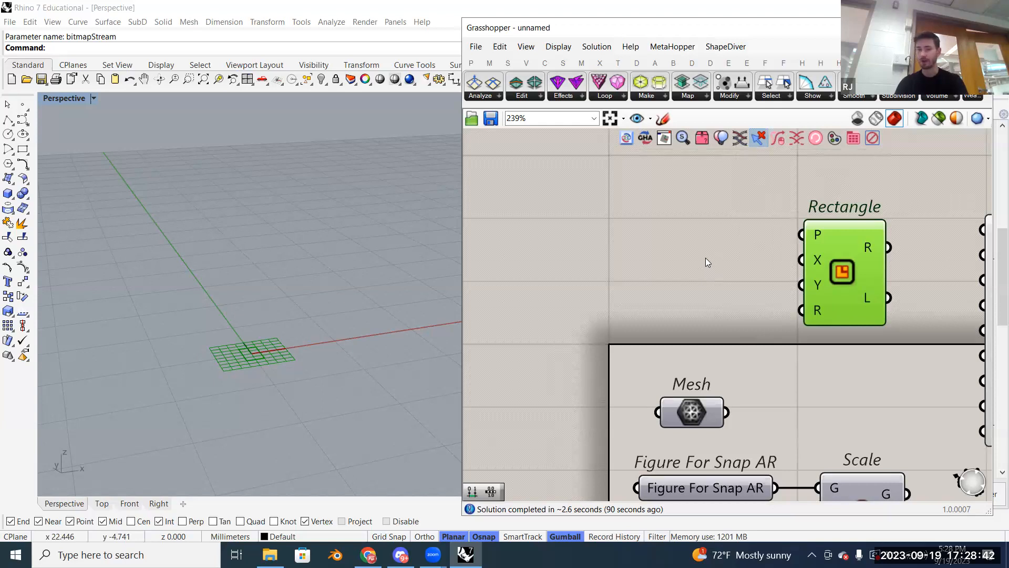
{"action": "double_click", "coordinate": [705, 257]}
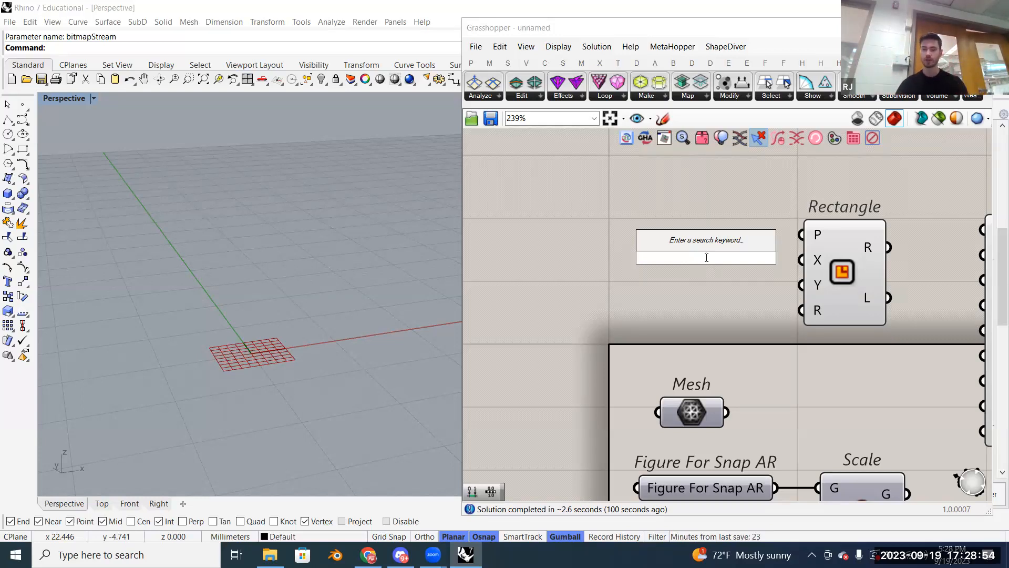
{"action": "type", "text": "con dom"}
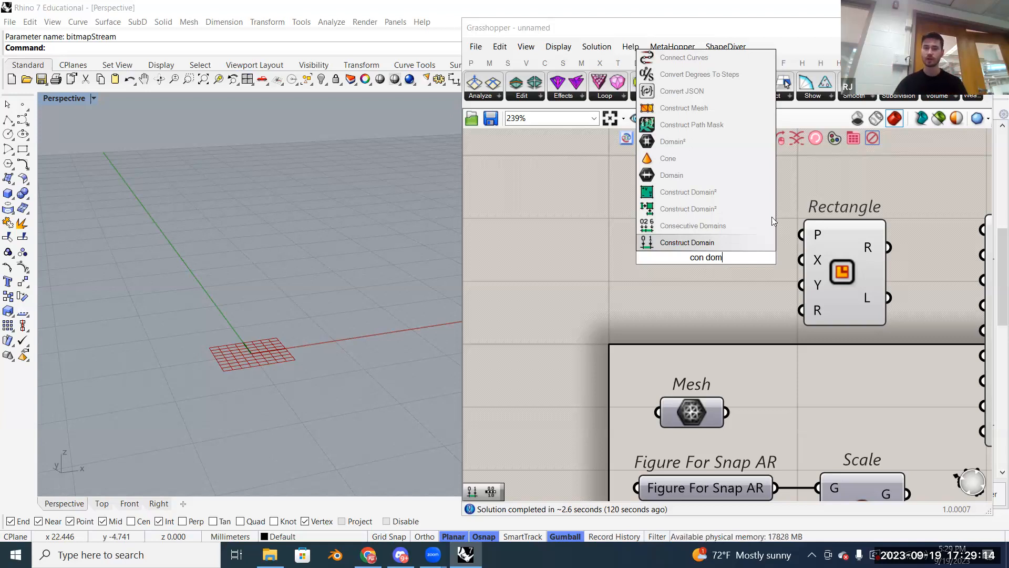
{"action": "left_click", "coordinate": [700, 242]}
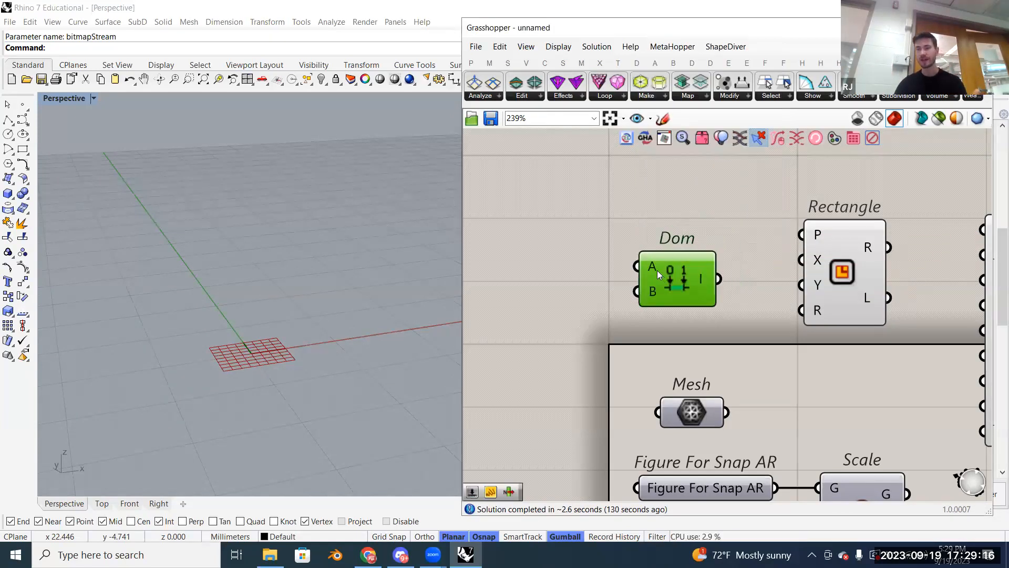
Step: Add a panel containing 1 ahead of Construct Domain and shift the domain component slightly closer to Rectangle
{"action": "right_click_drag", "start_coordinate": [657, 270], "coordinate": [724, 273]}
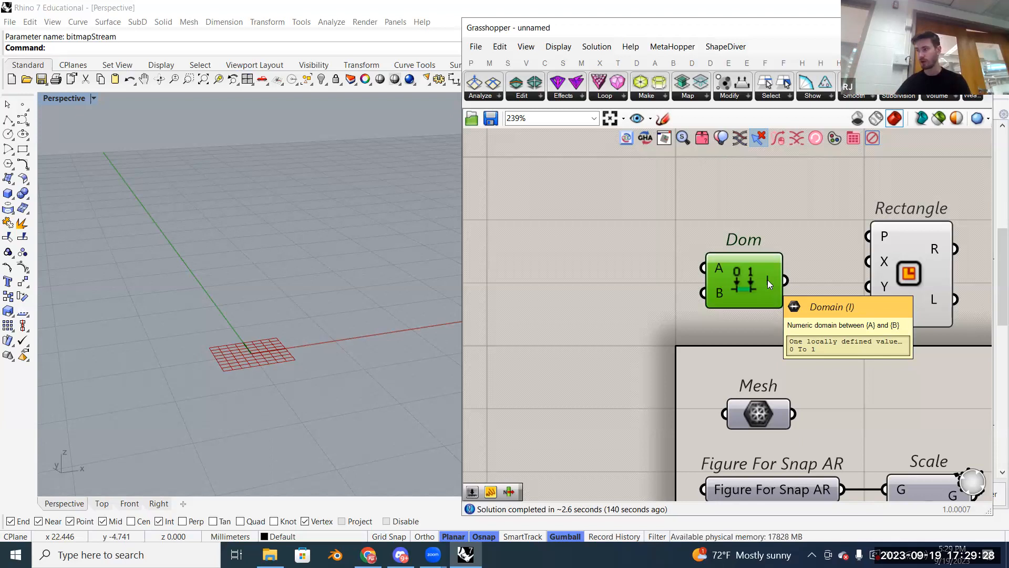
{"action": "double_click", "coordinate": [593, 265]}
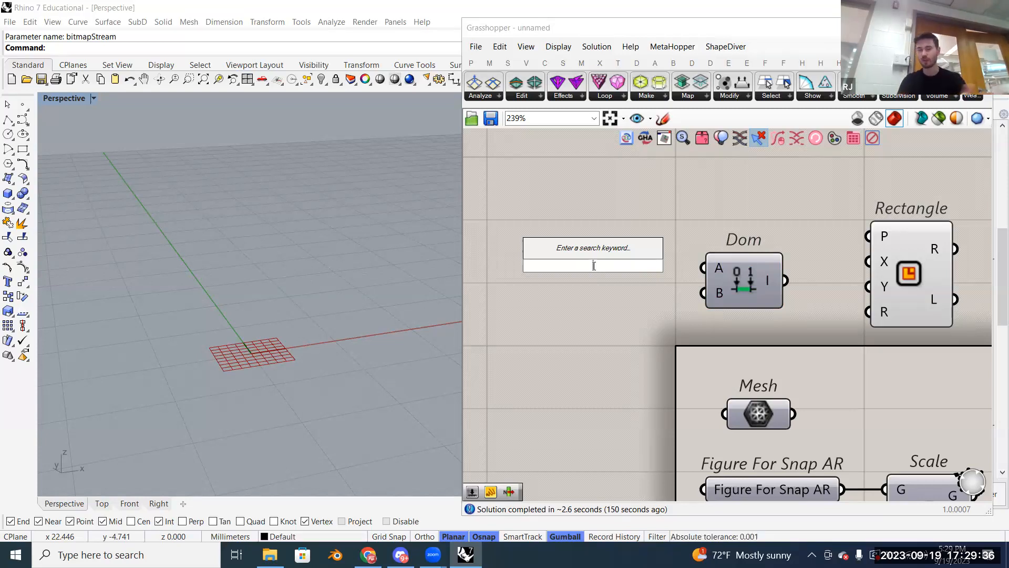
{"action": "type", "text": "//1"}
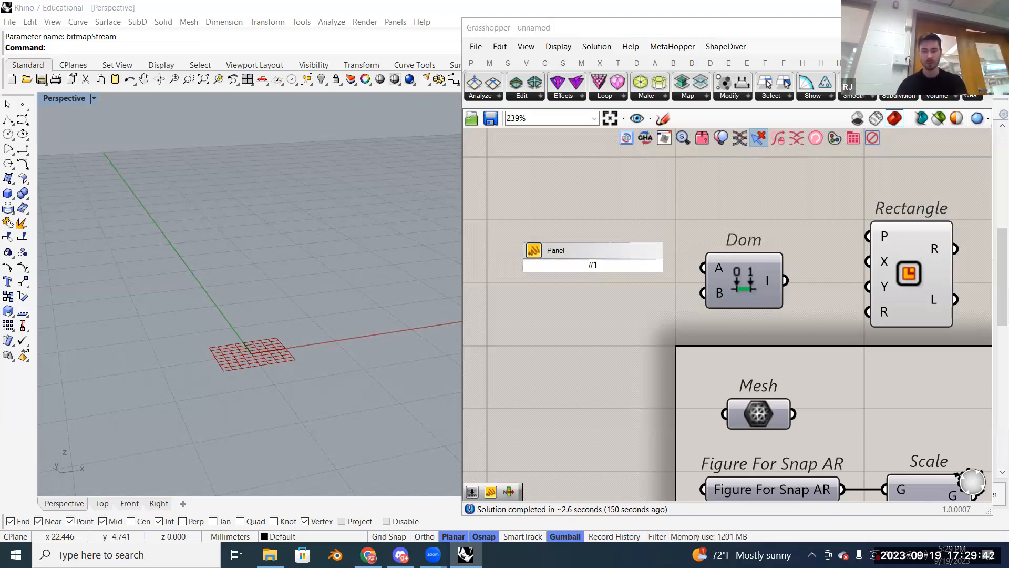
{"action": "key", "text": "Return"}
{"action": "left_click", "coordinate": [593, 263]}
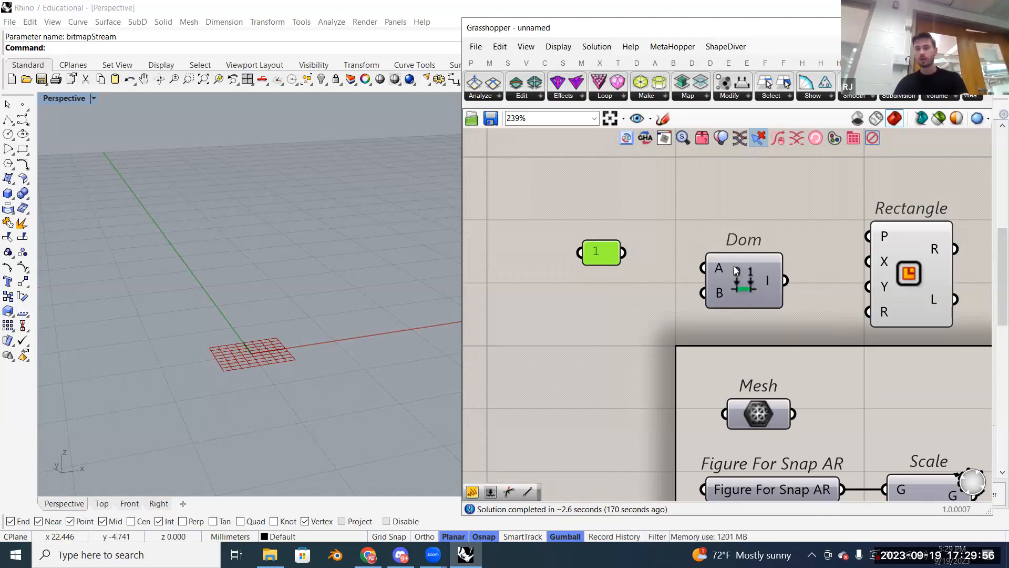
{"action": "left_click_drag", "start_coordinate": [737, 270], "coordinate": [737, 257]}
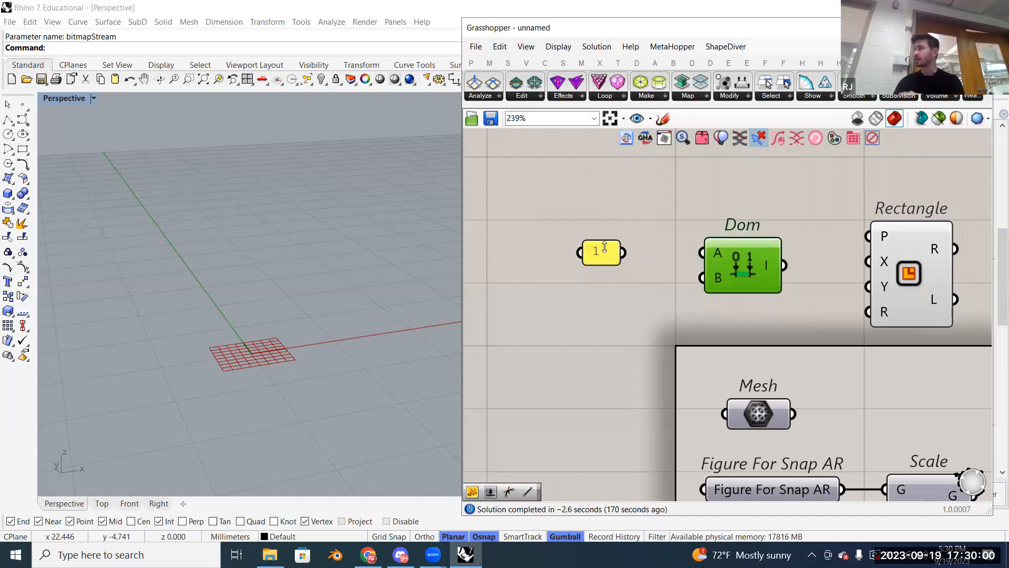
{"action": "left_click_drag", "start_coordinate": [730, 264], "coordinate": [739, 279]}
{"action": "left_click_drag", "start_coordinate": [543, 231], "coordinate": [652, 289]}
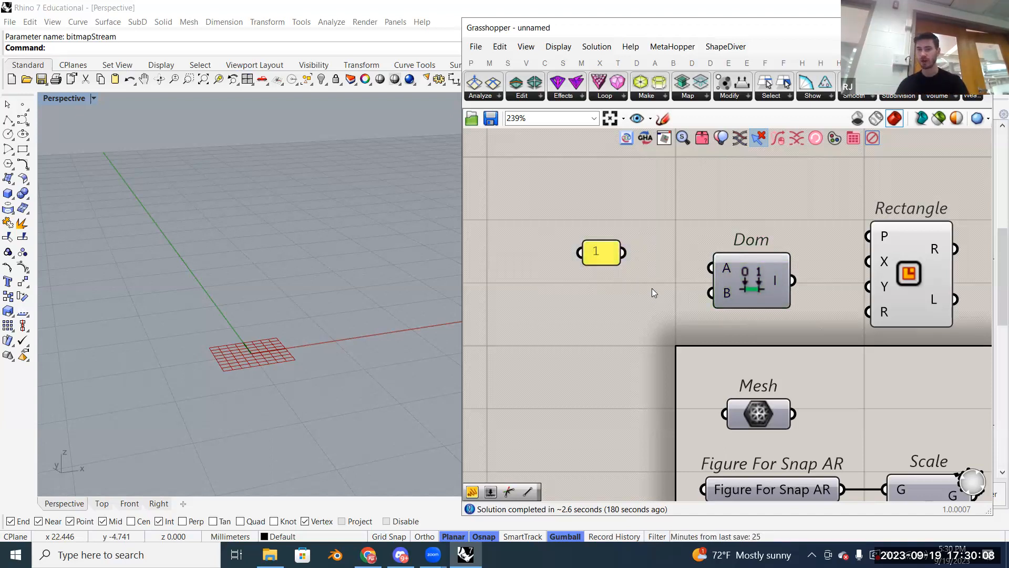
Step: Add a Negative component between the panel and Construct Domain, and space the three components apart
{"action": "double_click", "coordinate": [652, 288]}
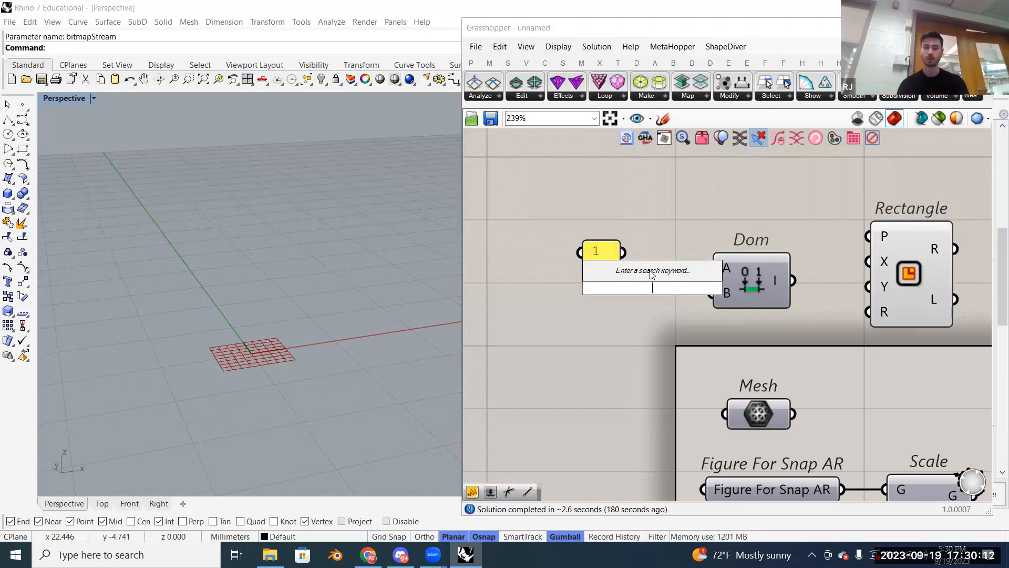
{"action": "type", "text": "neg"}
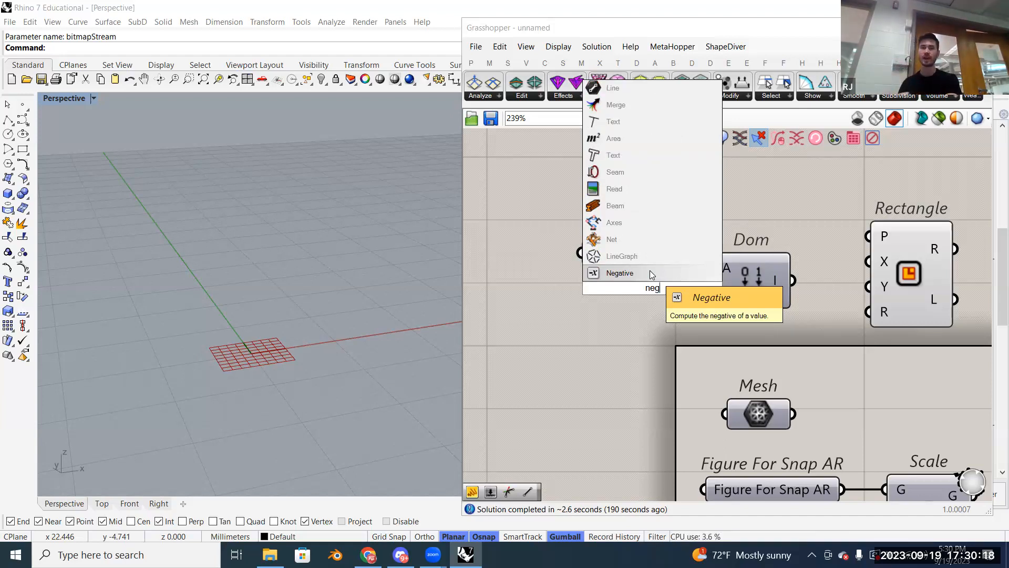
{"action": "left_click", "coordinate": [650, 270]}
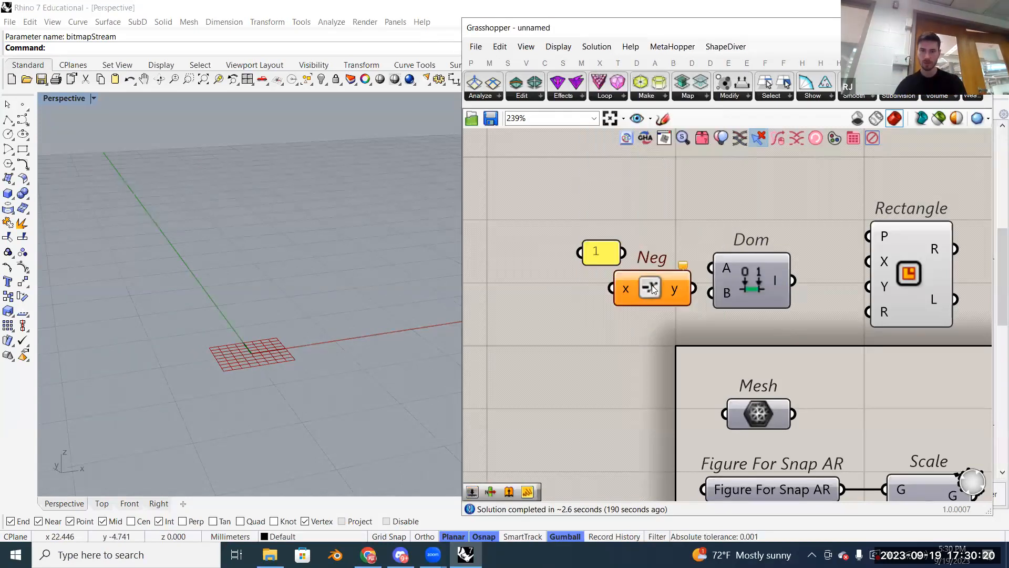
{"action": "left_click_drag", "start_coordinate": [768, 282], "coordinate": [787, 270]}
{"action": "left_click_drag", "start_coordinate": [635, 320], "coordinate": [661, 310]}
{"action": "left_click_drag", "start_coordinate": [673, 233], "coordinate": [678, 220]}
{"action": "left_click", "coordinate": [605, 248]}
{"action": "left_click_drag", "start_coordinate": [607, 250], "coordinate": [606, 238]}
Step: Wire the 1 panel into Negative and Construct Domain's B input, and the negated value into its A input
{"action": "left_click", "coordinate": [676, 224]}
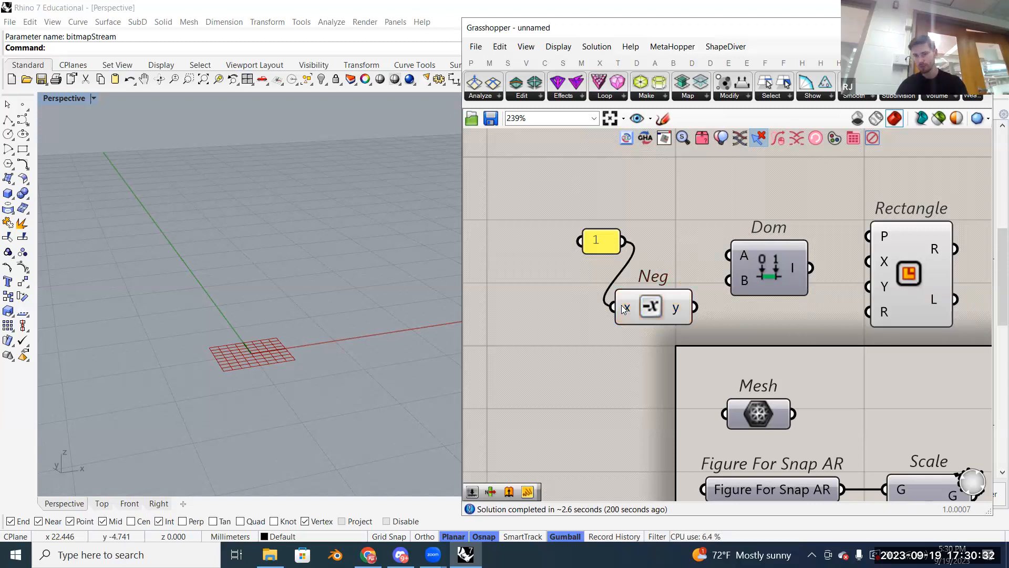
{"action": "mouse_move", "coordinate": [681, 308]}
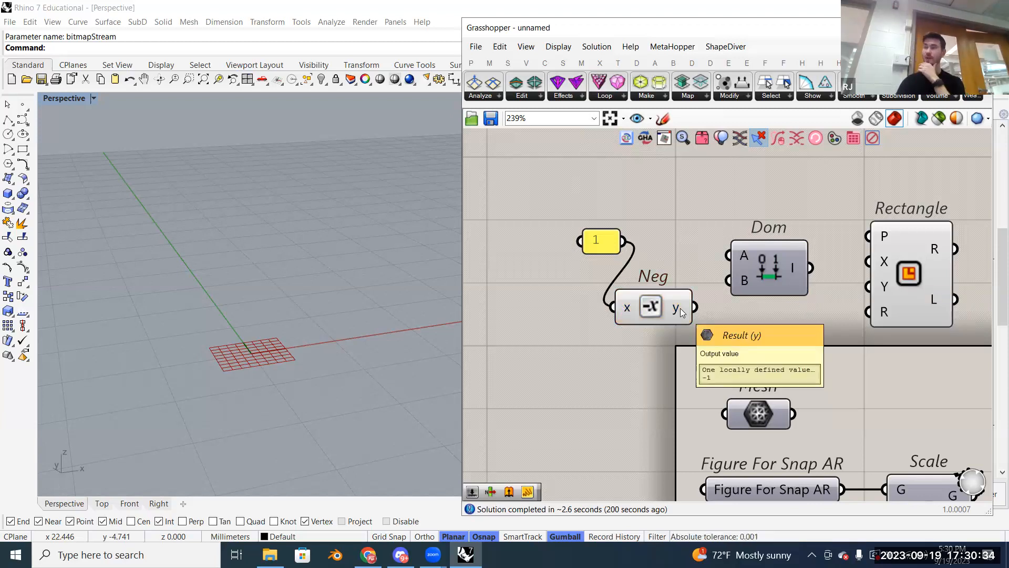
{"action": "left_click_drag", "start_coordinate": [695, 308], "coordinate": [729, 255]}
{"action": "left_click_drag", "start_coordinate": [629, 242], "coordinate": [729, 281]}
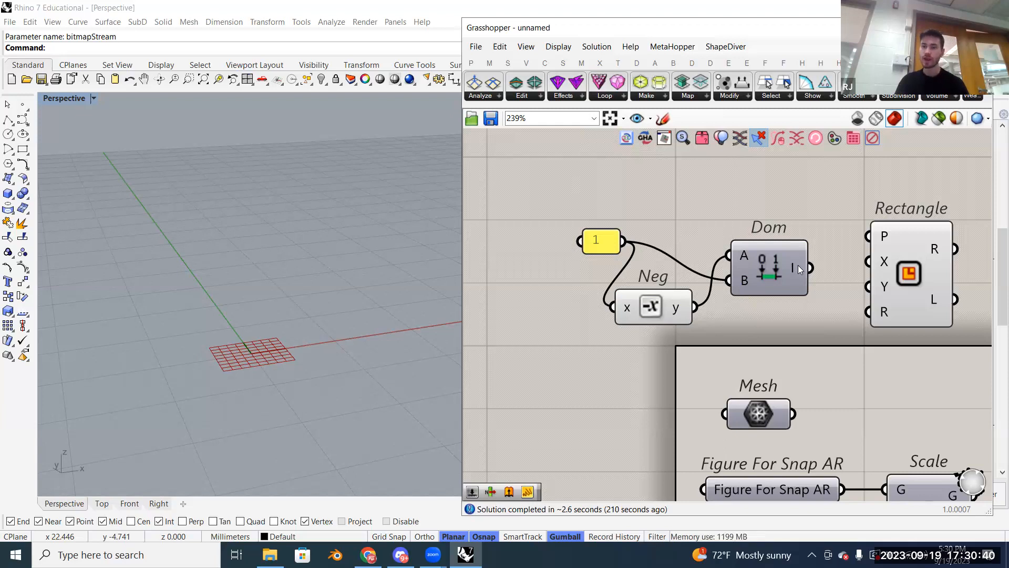
Step: Wire the constructed domain into both the X and Y size inputs of Rectangle and select Rectangle to preview it
{"action": "mouse_move", "coordinate": [794, 266]}
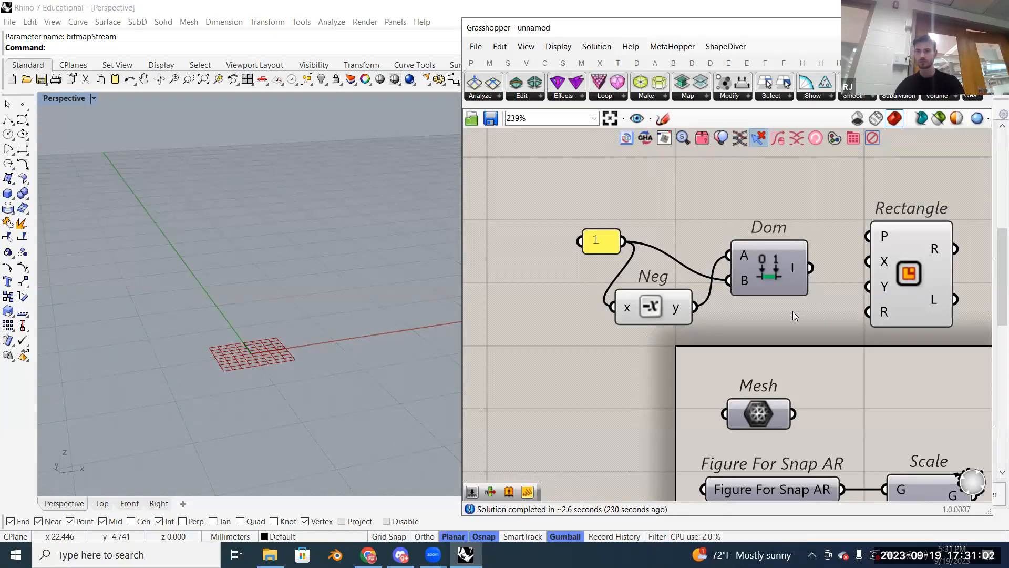
{"action": "scroll", "coordinate": [793, 314], "scroll_direction": "down", "scroll_amount": 2}
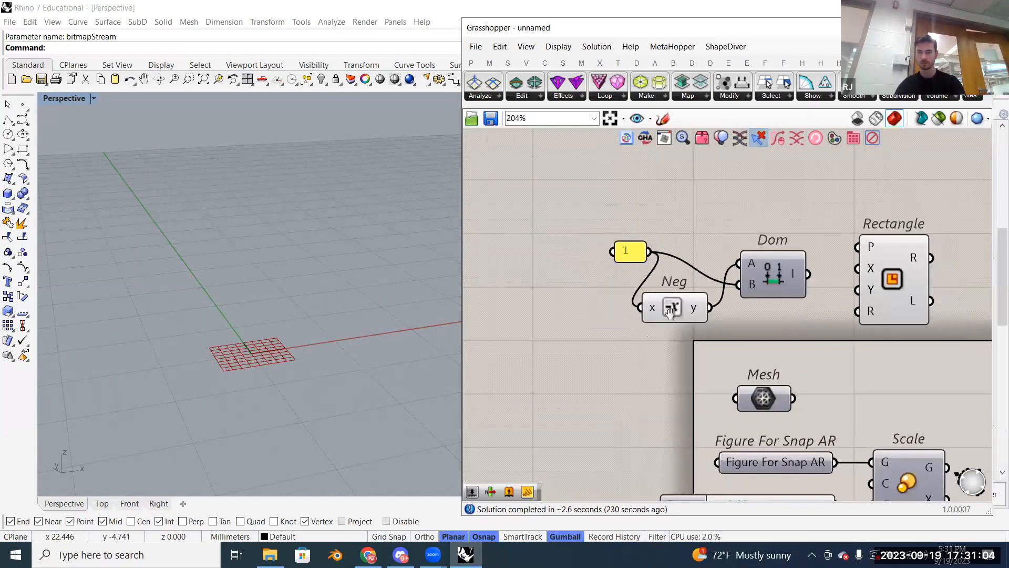
{"action": "scroll", "coordinate": [669, 312], "scroll_direction": "down", "scroll_amount": 1}
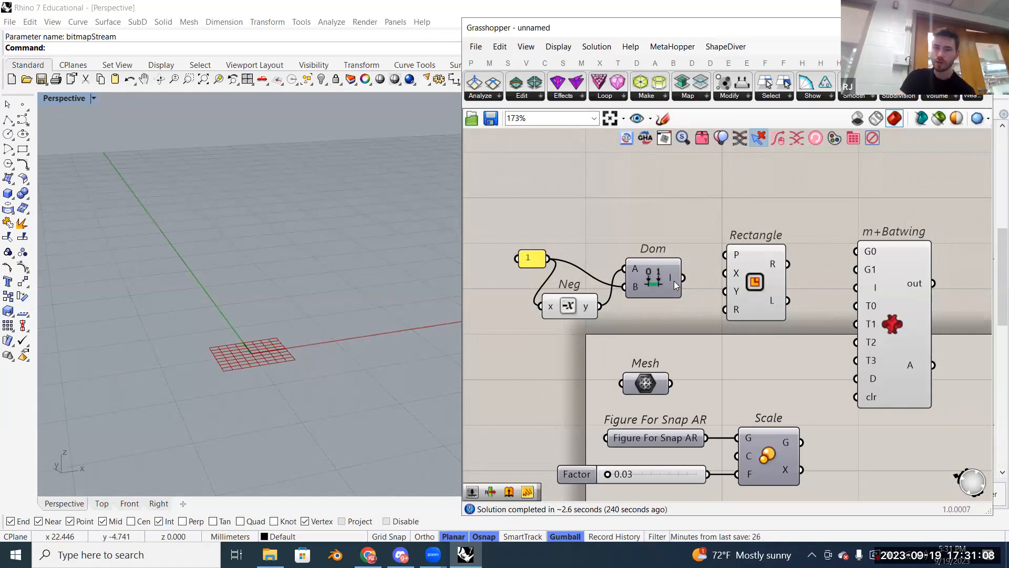
{"action": "mouse_move", "coordinate": [674, 281]}
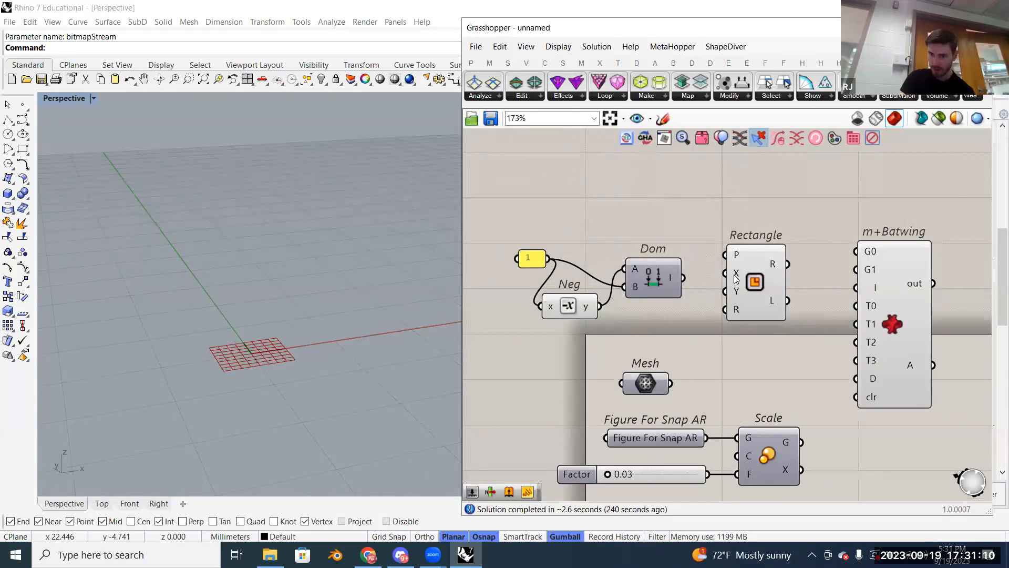
{"action": "mouse_move", "coordinate": [738, 277]}
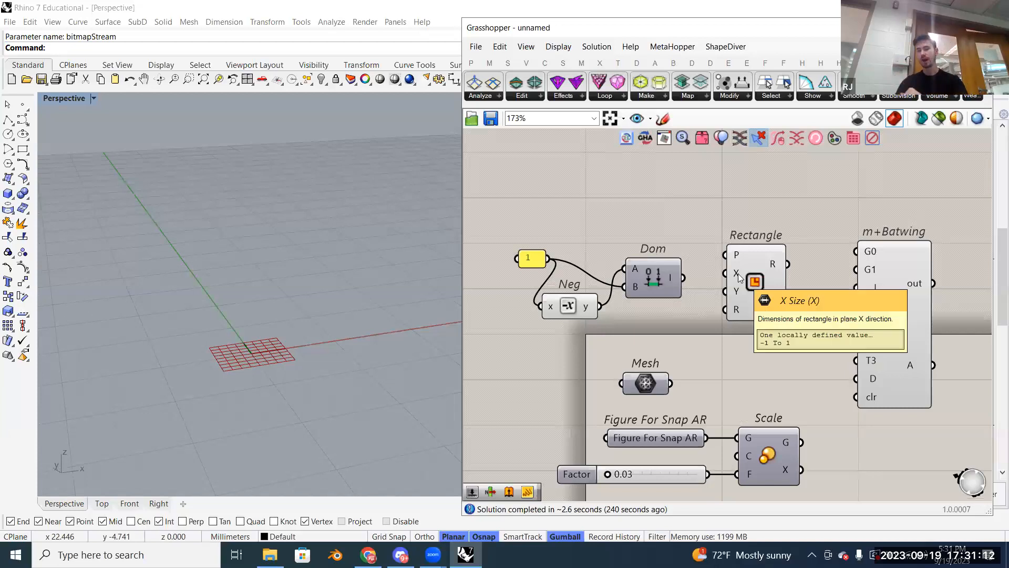
{"action": "left_click_drag", "start_coordinate": [683, 277], "coordinate": [727, 289]}
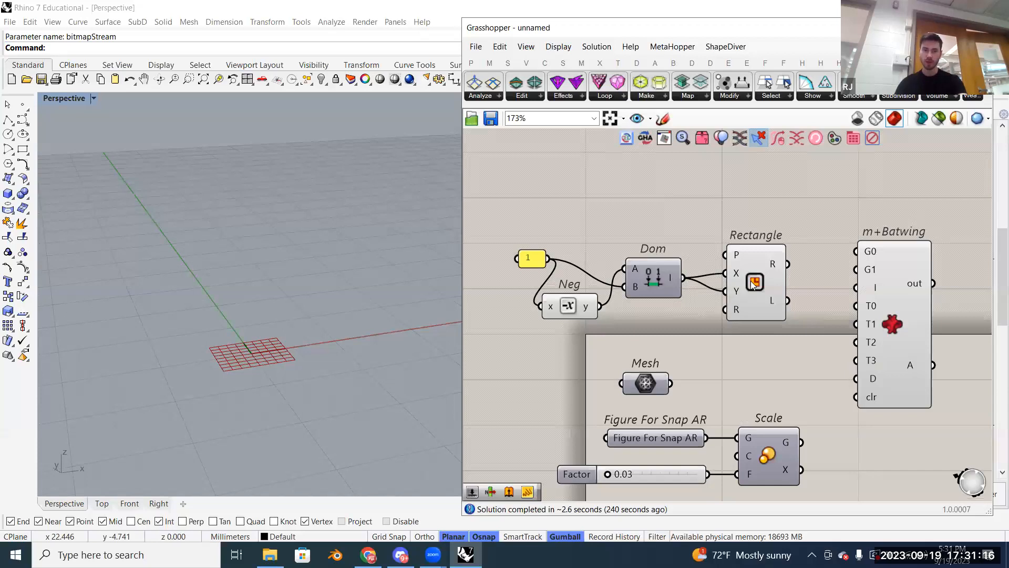
{"action": "left_click", "coordinate": [733, 295]}
{"action": "scroll", "coordinate": [255, 343], "scroll_direction": "up", "scroll_amount": 3}
{"action": "scroll", "coordinate": [256, 343], "scroll_direction": "up", "scroll_amount": 2}
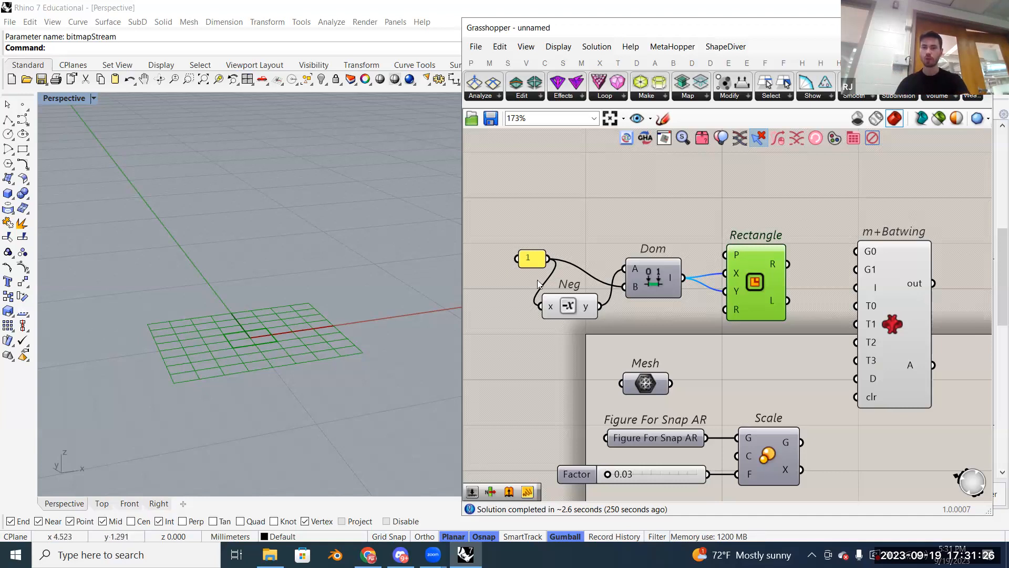
Step: Wire the Rectangle output into Batwing's G0 input and lower Batwing until the connection runs straight
{"action": "right_click_drag", "start_coordinate": [782, 307], "coordinate": [745, 310]}
{"action": "left_click_drag", "start_coordinate": [856, 287], "coordinate": [865, 275]}
{"action": "left_click", "coordinate": [727, 275]}
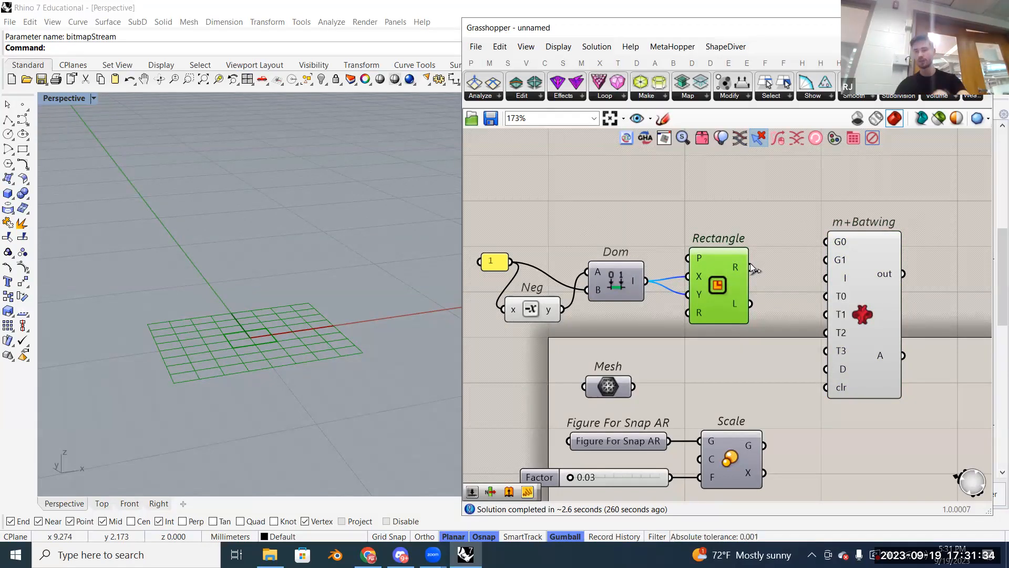
{"action": "left_click_drag", "start_coordinate": [815, 233], "coordinate": [826, 242]}
{"action": "left_click", "coordinate": [860, 273]}
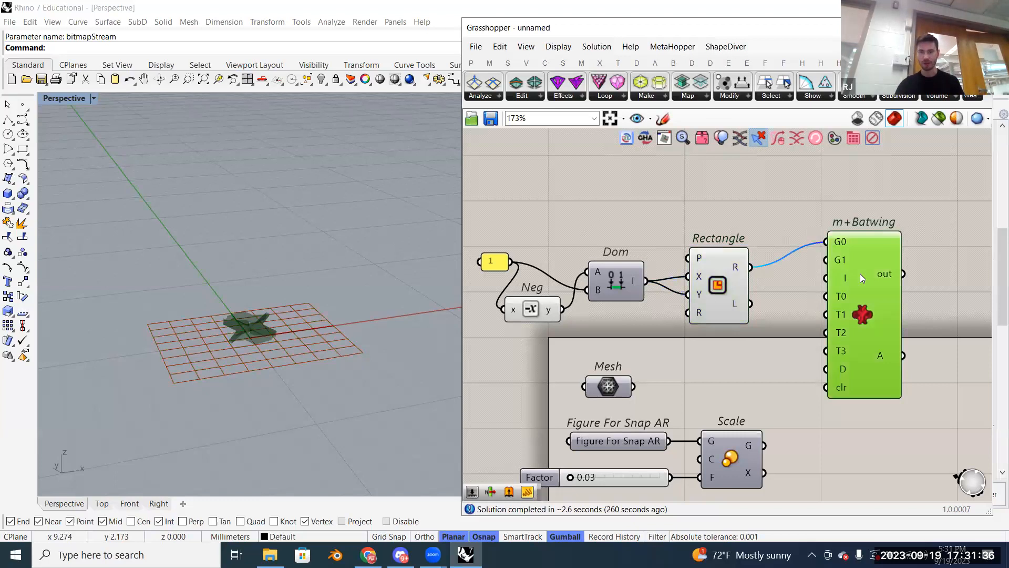
{"action": "left_click_drag", "start_coordinate": [860, 273], "coordinate": [858, 299]}
Step: Frame the Batwing preview in the Perspective viewport and bake the component's geometry into Rhino
{"action": "scroll", "coordinate": [247, 329], "scroll_direction": "up", "scroll_amount": 1}
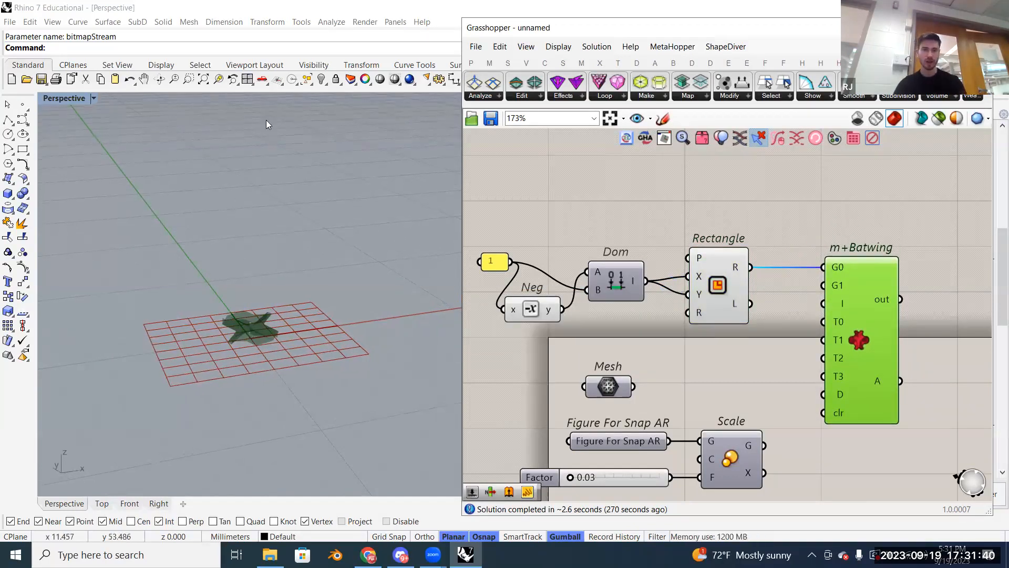
{"action": "left_click", "coordinate": [187, 80]}
{"action": "left_click_drag", "start_coordinate": [210, 291], "coordinate": [273, 341]}
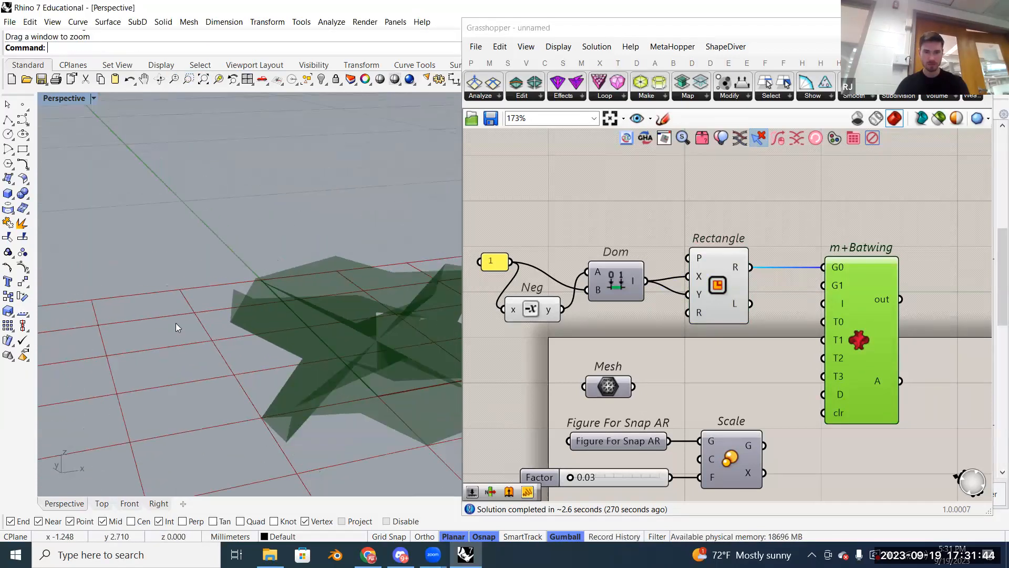
{"action": "scroll", "coordinate": [278, 331], "scroll_direction": "down", "scroll_amount": 3}
{"action": "scroll", "coordinate": [873, 326], "scroll_direction": "down", "scroll_amount": 1}
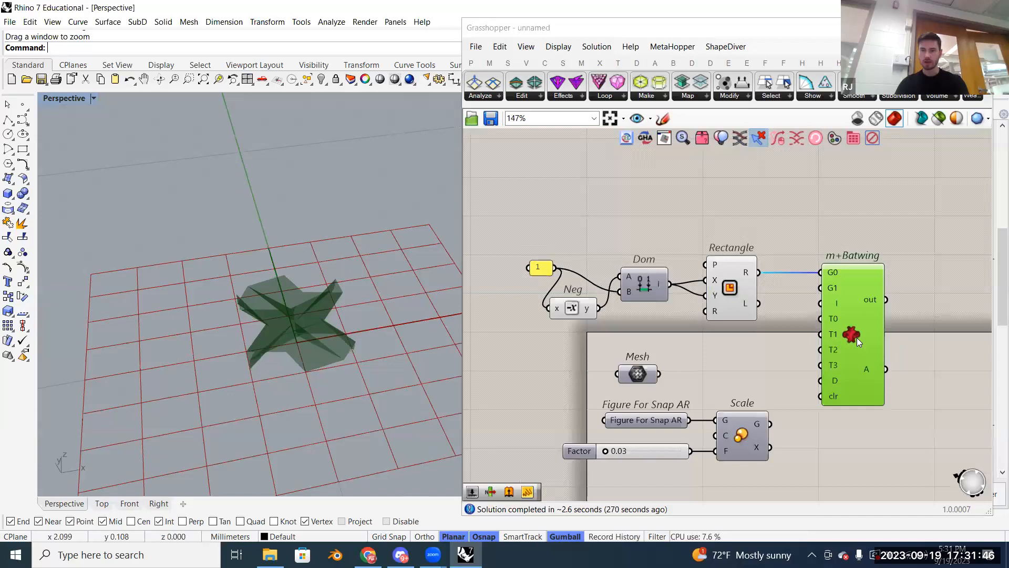
{"action": "right_click", "coordinate": [857, 337]}
{"action": "left_click", "coordinate": [875, 390]}
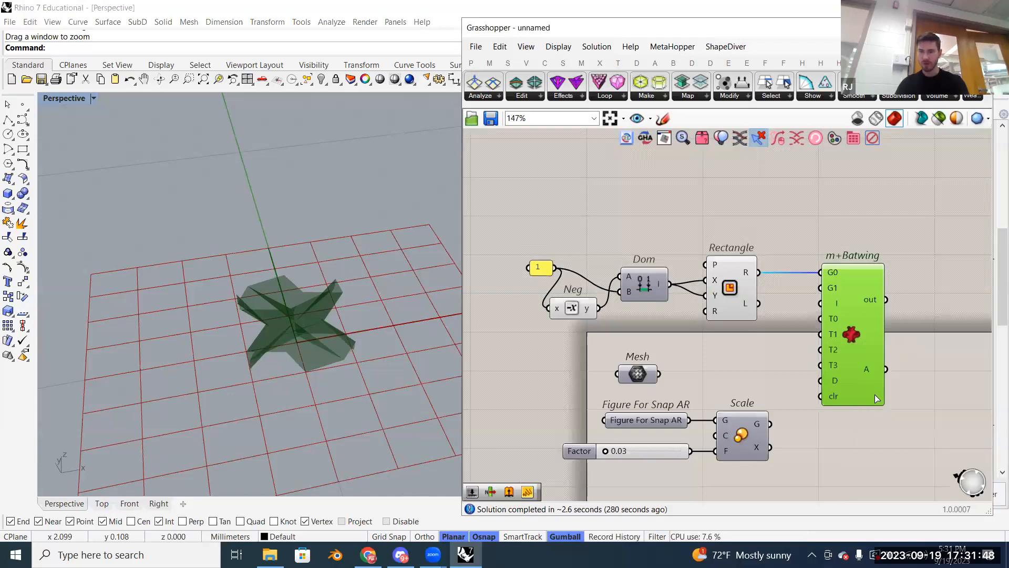
{"action": "key", "text": "Return"}
Step: Select the baked Batwing mesh, move it clear of the red preview grid along the X axis, and deselect it
{"action": "left_click_drag", "start_coordinate": [395, 383], "coordinate": [207, 206]}
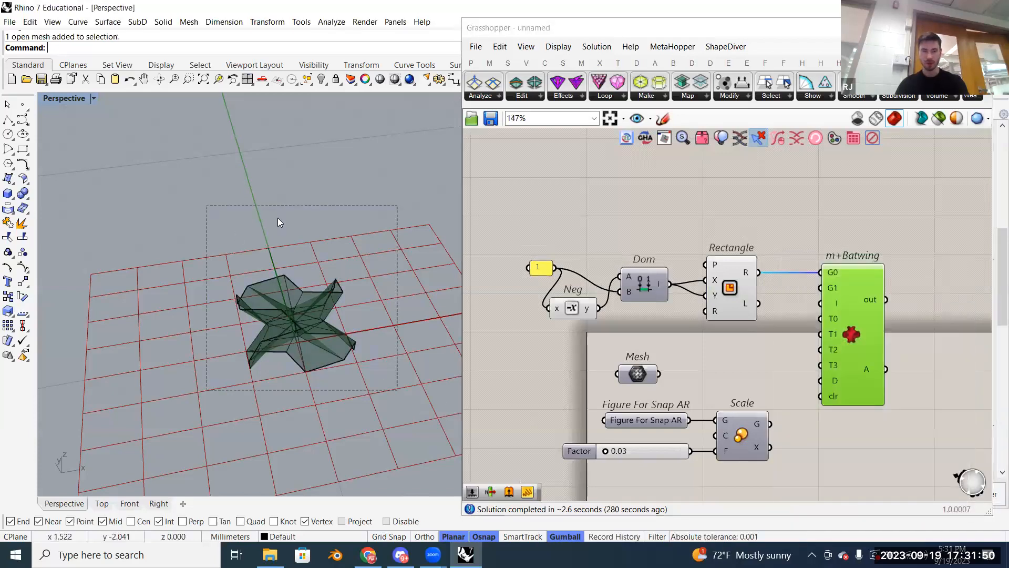
{"action": "scroll", "coordinate": [353, 308], "scroll_direction": "up", "scroll_amount": 6}
{"action": "scroll", "coordinate": [350, 312], "scroll_direction": "down", "scroll_amount": 9}
{"action": "left_click_drag", "start_coordinate": [358, 317], "coordinate": [159, 322]}
{"action": "left_click", "coordinate": [174, 204]}
Step: Set the Perspective viewport to Shaded display and examine the baked Batwing mesh from above and from the side
{"action": "left_click", "coordinate": [93, 98]}
{"action": "left_click", "coordinate": [104, 152]}
{"action": "mouse_move", "coordinate": [259, 288]}
{"action": "right_mouse_down", "text": "shift"}
{"action": "mouse_move", "coordinate": [331, 267]}
{"action": "mouse_move", "coordinate": [321, 351]}
{"action": "mouse_move", "coordinate": [287, 388]}
{"action": "mouse_move", "coordinate": [322, 269]}
{"action": "mouse_move", "coordinate": [353, 258]}
{"action": "mouse_move", "coordinate": [278, 300]}
{"action": "mouse_move", "coordinate": [290, 295]}
{"action": "mouse_move", "coordinate": [308, 342]}
{"action": "mouse_move", "coordinate": [304, 386]}
{"action": "mouse_move", "coordinate": [359, 352]}
{"action": "right_mouse_up", "text": "shift"}
{"action": "scroll", "coordinate": [332, 267], "scroll_direction": "up", "scroll_amount": 6}
{"action": "scroll", "coordinate": [283, 389], "scroll_direction": "up", "scroll_amount": 3}
{"action": "scroll", "coordinate": [267, 288], "scroll_direction": "down", "scroll_amount": 4}
{"action": "left_click", "coordinate": [927, 427]}
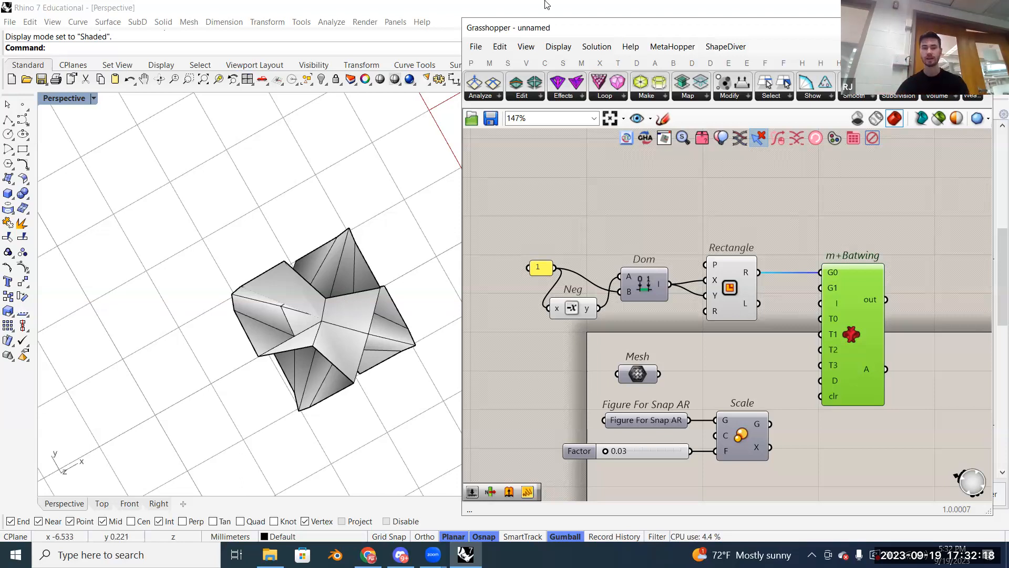
{"action": "right_click_drag", "start_coordinate": [389, 247], "coordinate": [367, 240]}
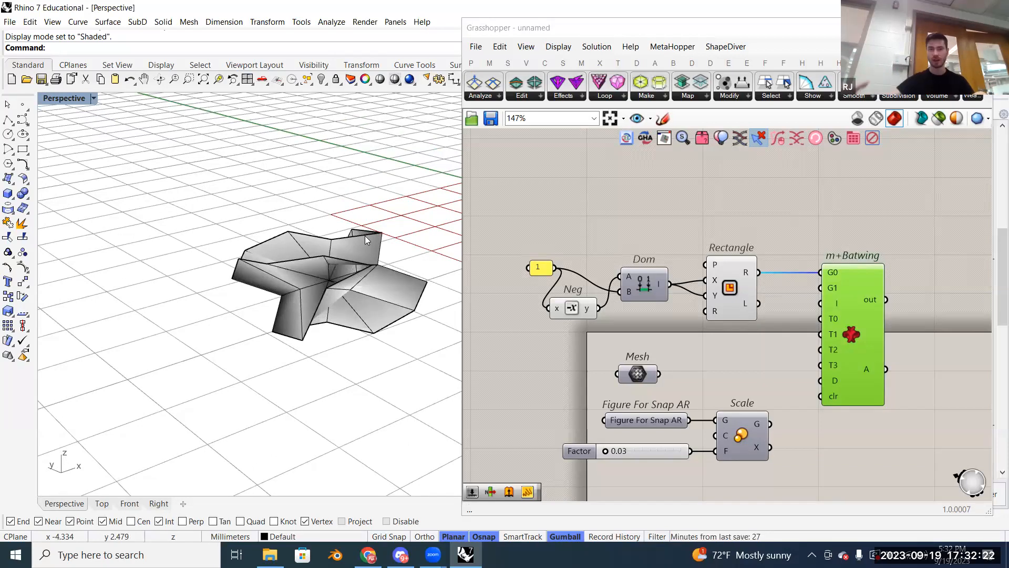
{"action": "right_click_drag", "start_coordinate": [365, 237], "coordinate": [366, 334]}
Step: Move the Batwing component slightly higher than Rectangle and show the list of available volume components
{"action": "left_click_drag", "start_coordinate": [864, 293], "coordinate": [851, 272]}
{"action": "left_click_drag", "start_coordinate": [784, 220], "coordinate": [905, 405]}
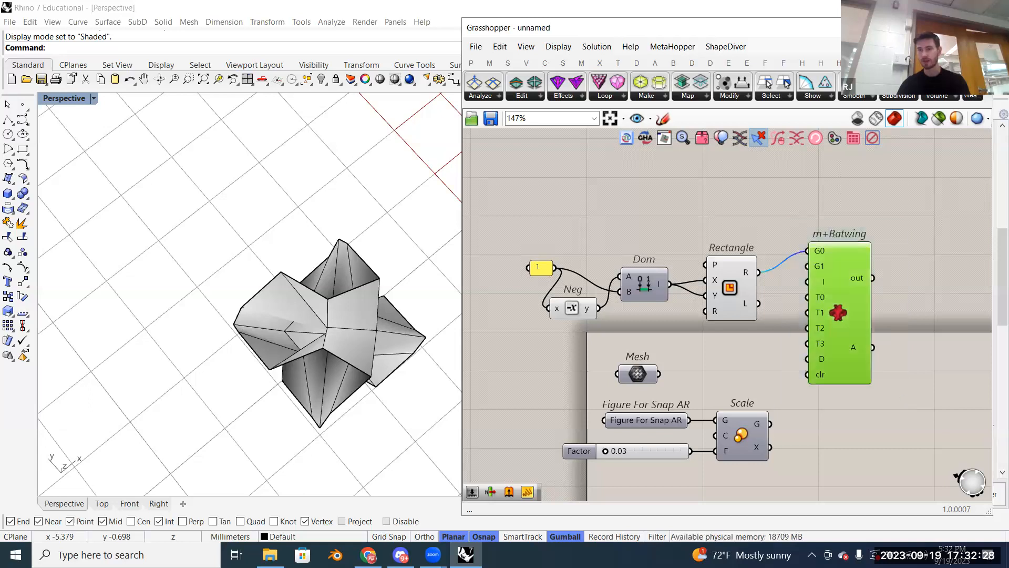
{"action": "left_click", "coordinate": [939, 100]}
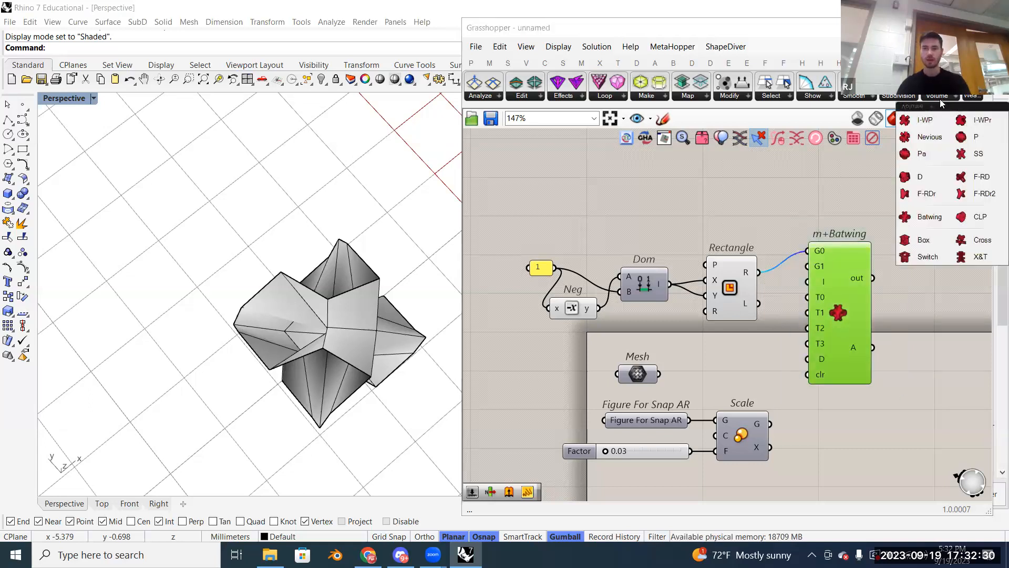
Step: Dismiss the volume component list and move the Batwing component slightly up and closer to Rectangle
{"action": "left_click", "coordinate": [822, 193]}
{"action": "right_click_drag", "start_coordinate": [823, 202], "coordinate": [791, 185]}
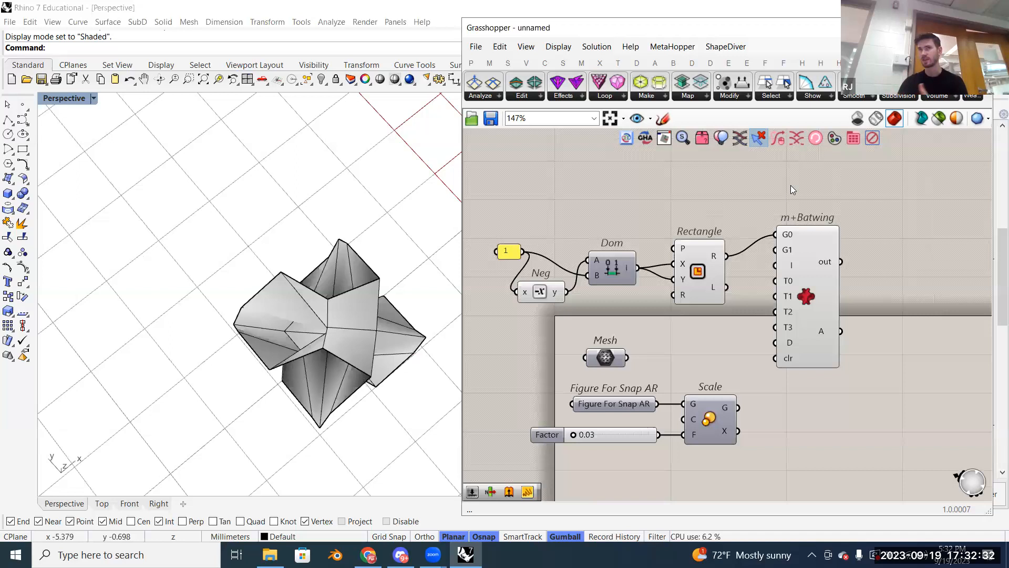
{"action": "left_click_drag", "start_coordinate": [795, 295], "coordinate": [785, 286]}
Step: Draw a solid box beside the baked Batwing mesh as a shape comparison and delete it
{"action": "right_click_drag", "start_coordinate": [292, 300], "coordinate": [59, 252]}
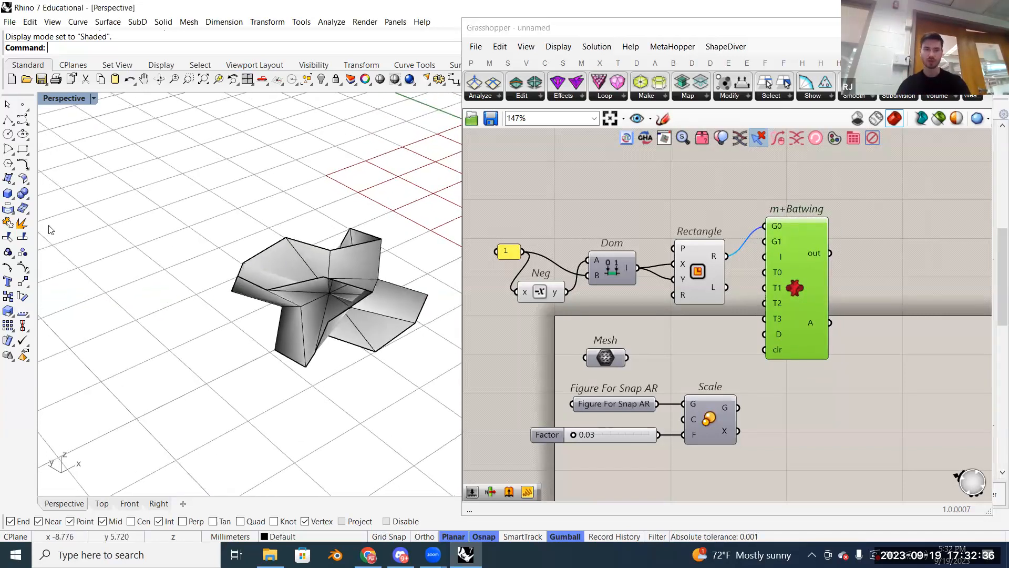
{"action": "left_click", "coordinate": [8, 193]}
{"action": "left_click", "coordinate": [145, 385]}
{"action": "left_click", "coordinate": [199, 320]}
{"action": "left_click", "coordinate": [181, 254]}
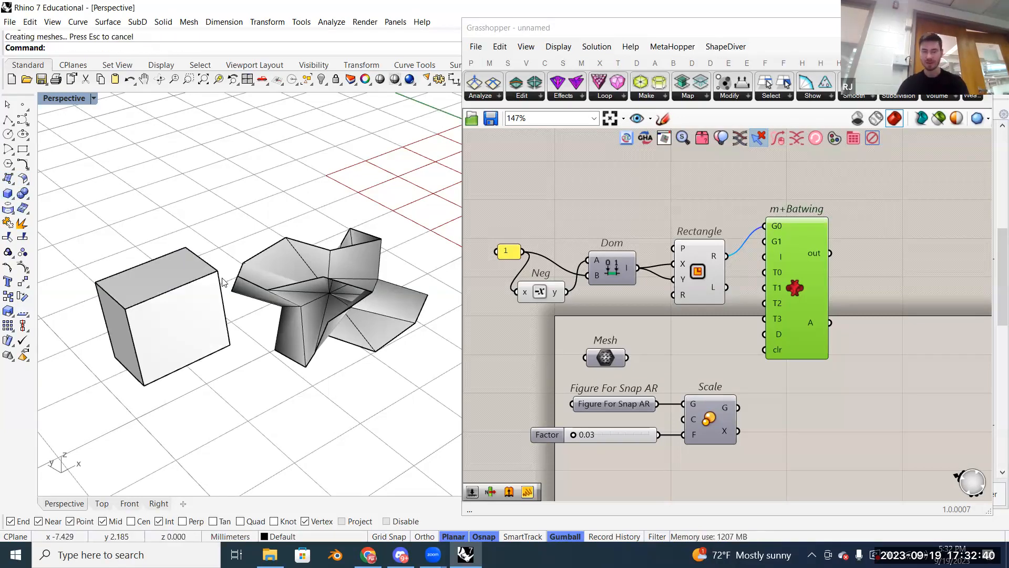
{"action": "left_click", "coordinate": [205, 304]}
{"action": "key", "text": "Delete"}
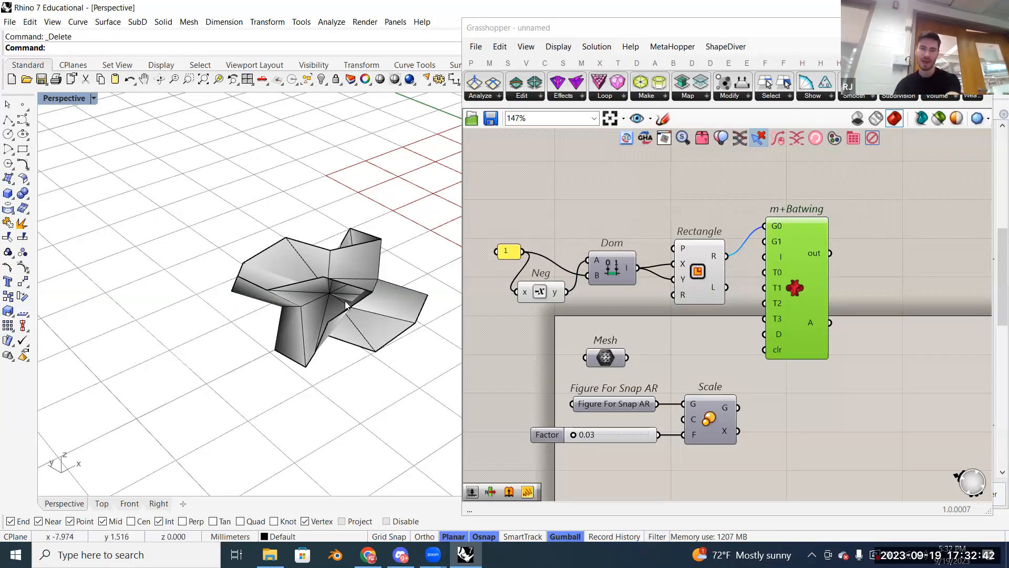
Step: Delete the baked Batwing mesh and frame the Batwing component's preview in the Perspective viewport
{"action": "left_click", "coordinate": [312, 279]}
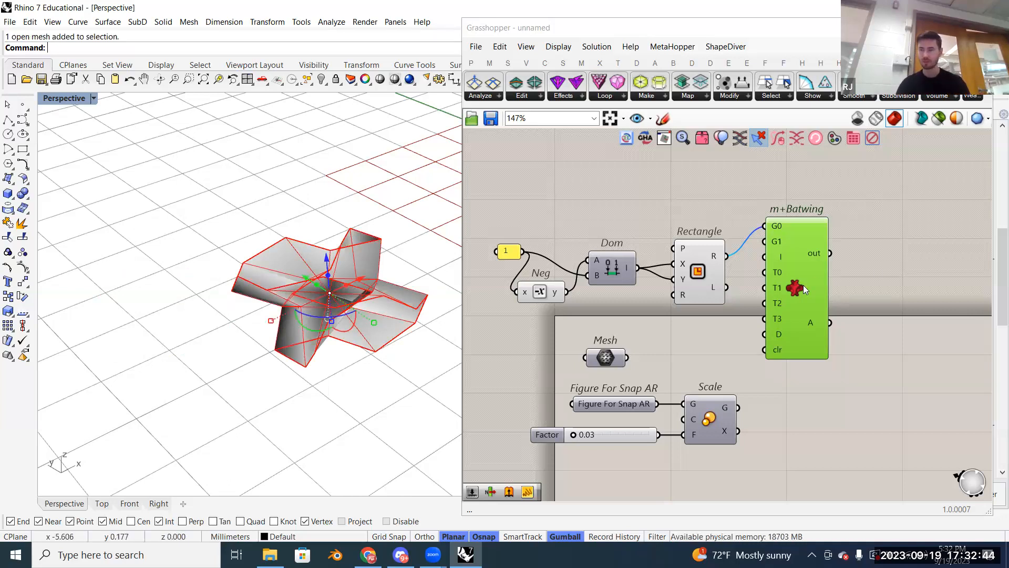
{"action": "right_click_drag", "start_coordinate": [812, 292], "coordinate": [750, 275]}
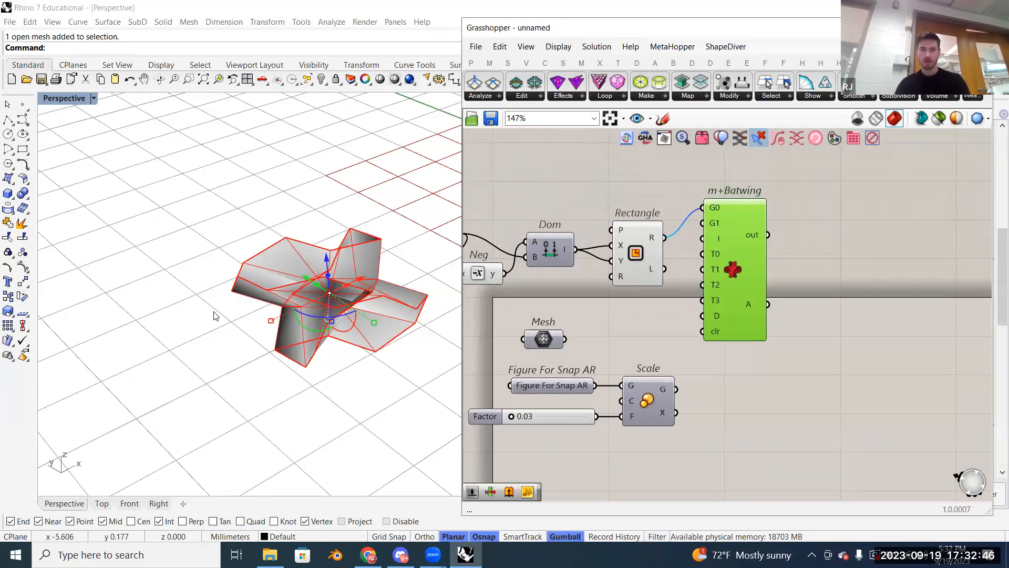
{"action": "left_click", "coordinate": [306, 264]}
{"action": "key", "text": "Delete"}
{"action": "scroll", "coordinate": [205, 274], "scroll_direction": "down", "scroll_amount": 8}
{"action": "scroll", "coordinate": [293, 277], "scroll_direction": "down", "scroll_amount": 3}
{"action": "scroll", "coordinate": [360, 201], "scroll_direction": "up", "scroll_amount": 9}
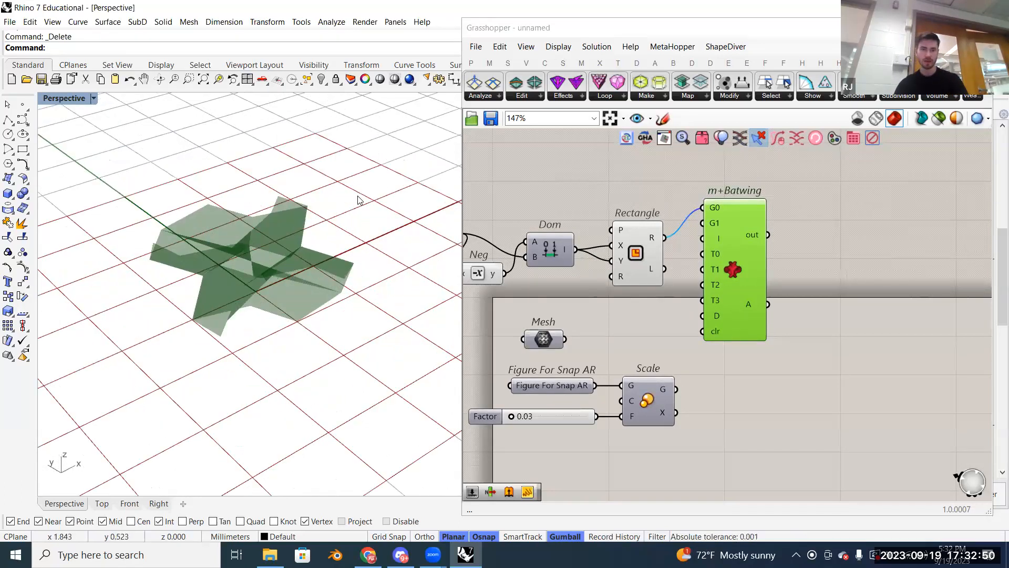
Step: Turn off the grid and grid axes in the Perspective viewport and set its display mode to Wireframe
{"action": "type", "text": "Grid"}
{"action": "key", "text": "Return"}
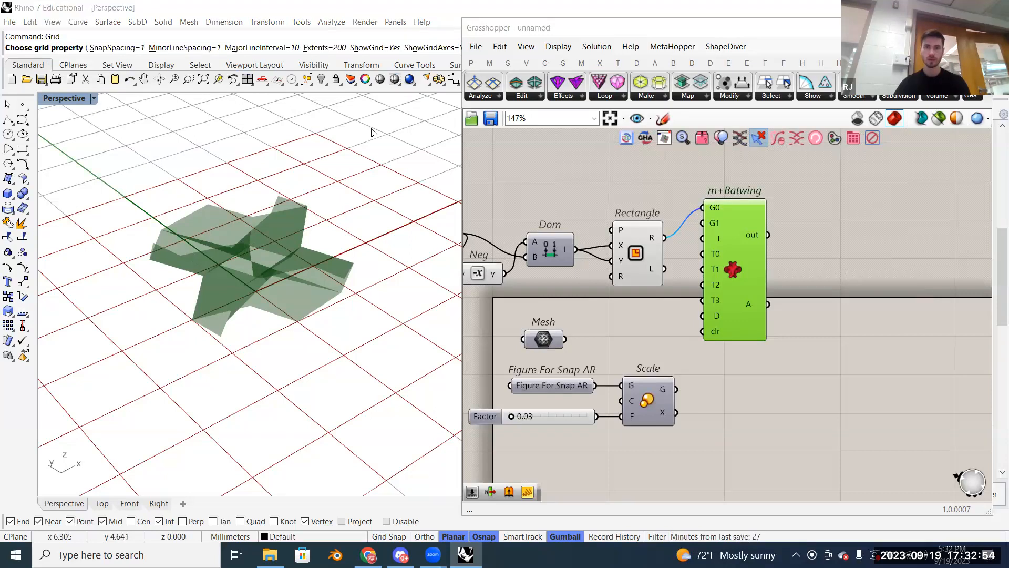
{"action": "left_click", "coordinate": [439, 49]}
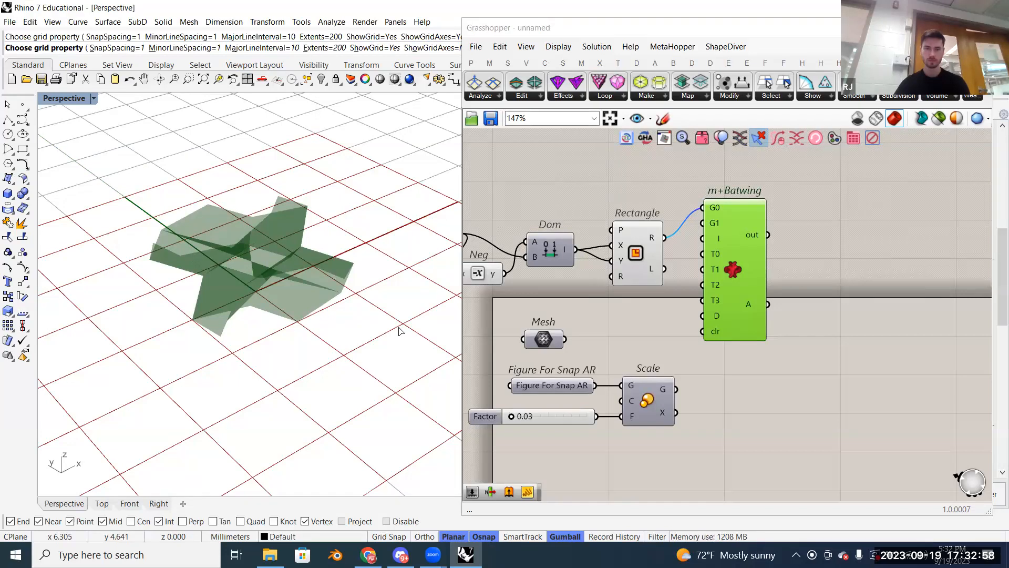
{"action": "scroll", "coordinate": [535, 267], "scroll_direction": "down", "scroll_amount": 2}
{"action": "scroll", "coordinate": [294, 342], "scroll_direction": "down", "scroll_amount": 8}
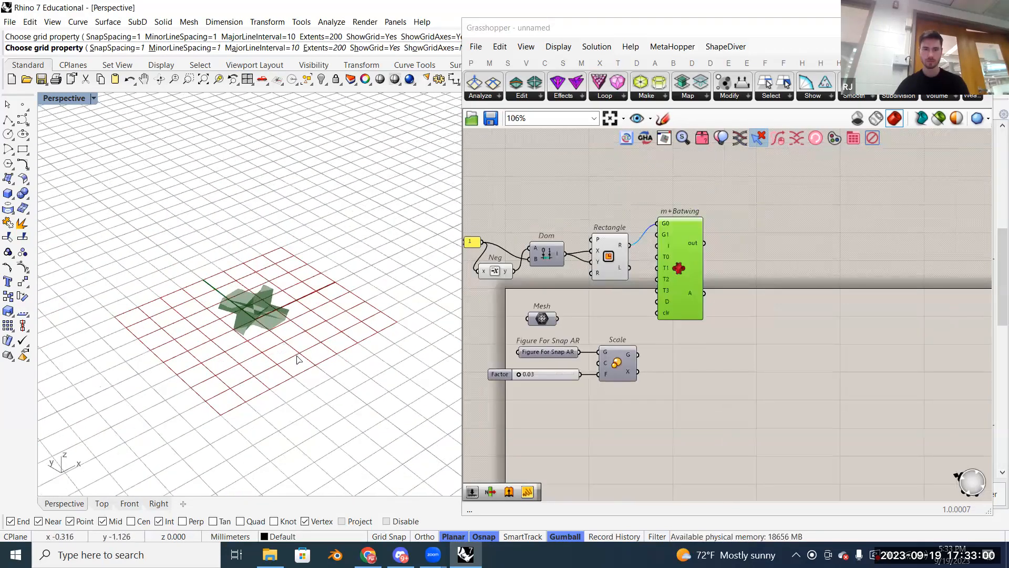
{"action": "scroll", "coordinate": [365, 206], "scroll_direction": "down", "scroll_amount": 3}
{"action": "left_click", "coordinate": [374, 49]}
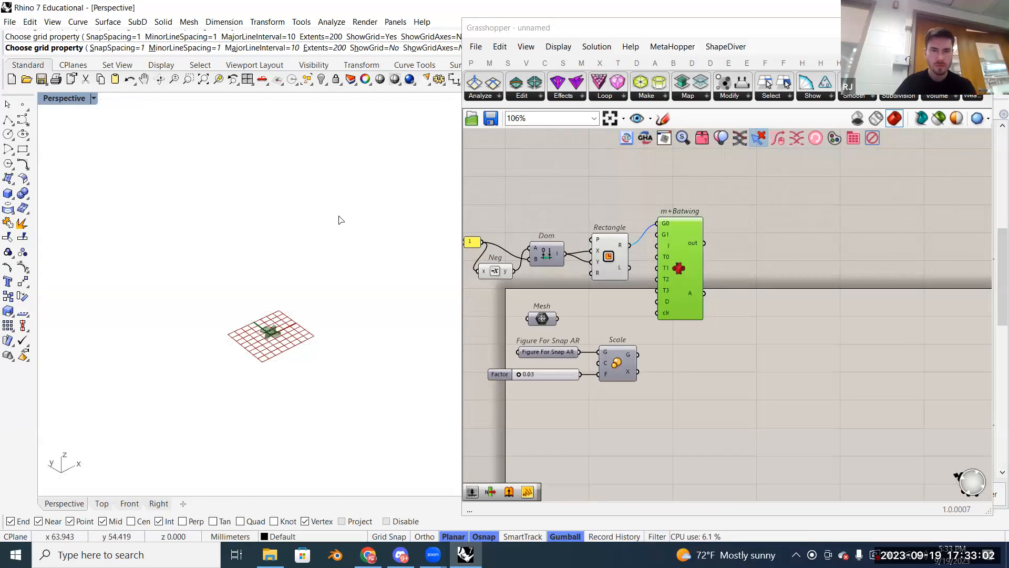
{"action": "scroll", "coordinate": [284, 339], "scroll_direction": "up", "scroll_amount": 5}
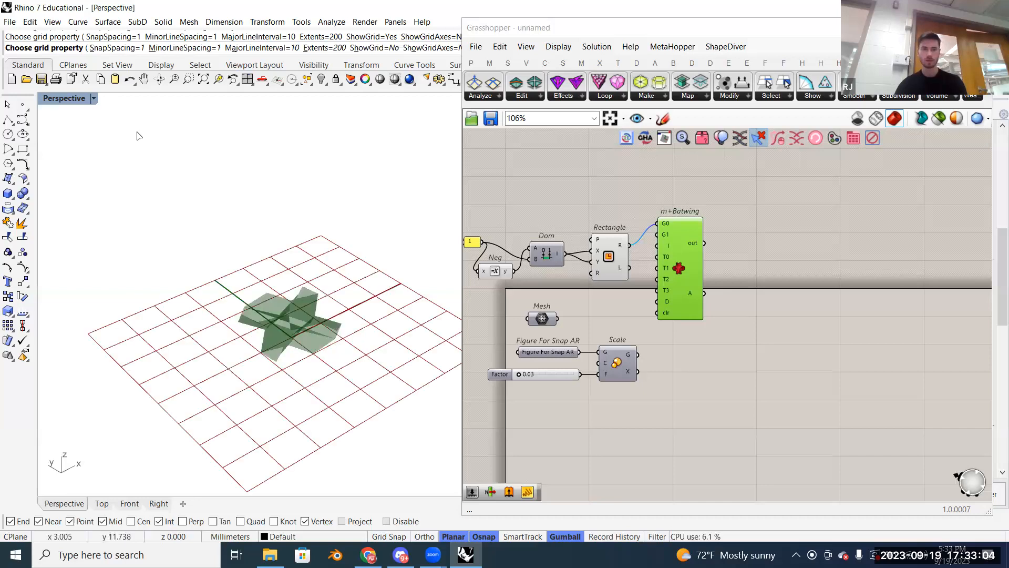
{"action": "left_click", "coordinate": [94, 98]}
{"action": "left_click", "coordinate": [76, 142]}
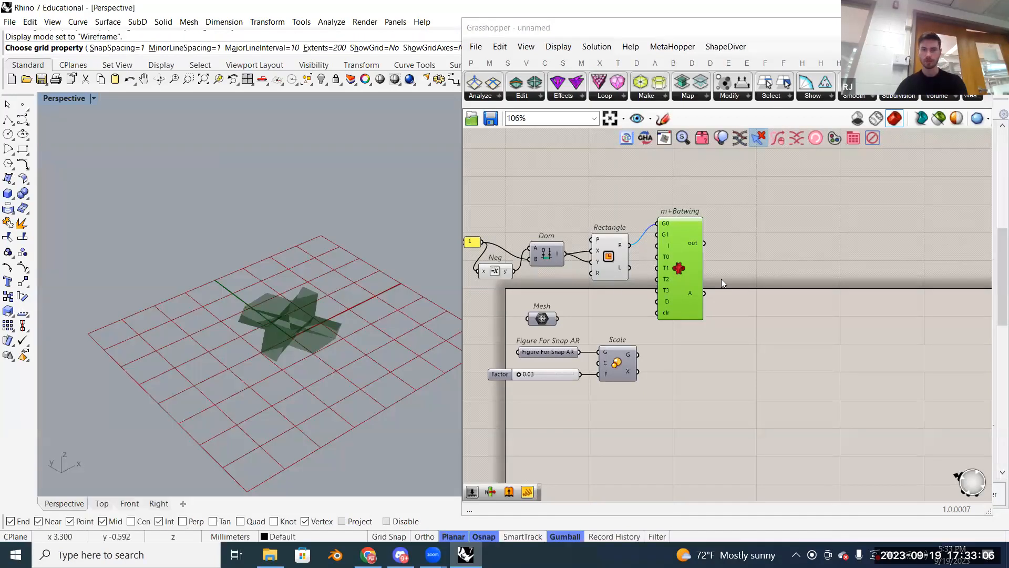
Step: Turn on the Scale component's preview and frame the scaled figure's head and torso in the Perspective viewport
{"action": "mouse_move", "coordinate": [688, 294]}
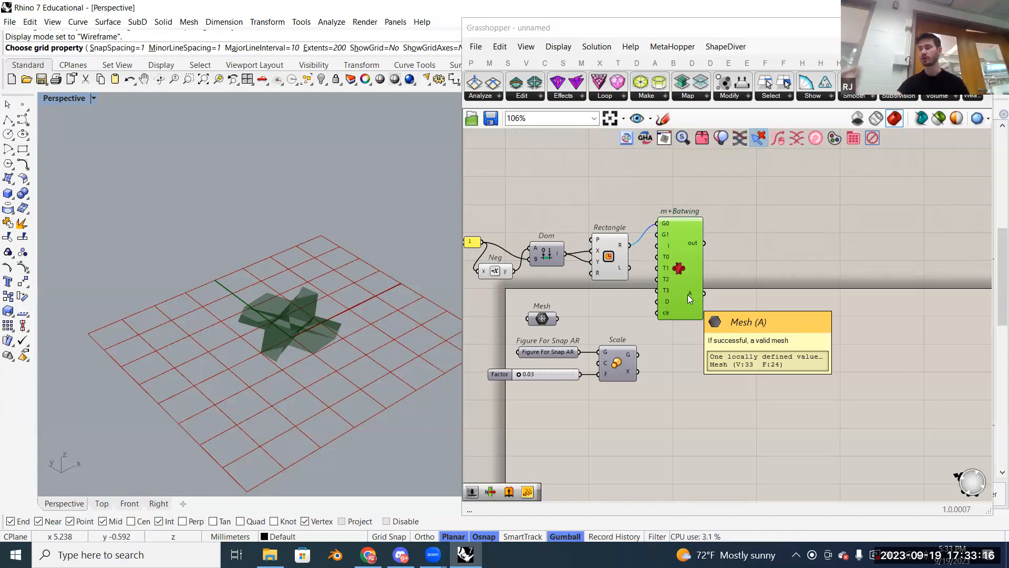
{"action": "scroll", "coordinate": [206, 366], "scroll_direction": "up", "scroll_amount": 2}
{"action": "scroll", "coordinate": [206, 366], "scroll_direction": "down", "scroll_amount": 10}
{"action": "right_click", "coordinate": [624, 362]}
{"action": "left_click", "coordinate": [657, 382]}
{"action": "scroll", "coordinate": [160, 323], "scroll_direction": "up", "scroll_amount": 8}
{"action": "right_click_drag", "start_coordinate": [194, 317], "coordinate": [307, 299]}
{"action": "scroll", "coordinate": [295, 260], "scroll_direction": "down", "scroll_amount": 3}
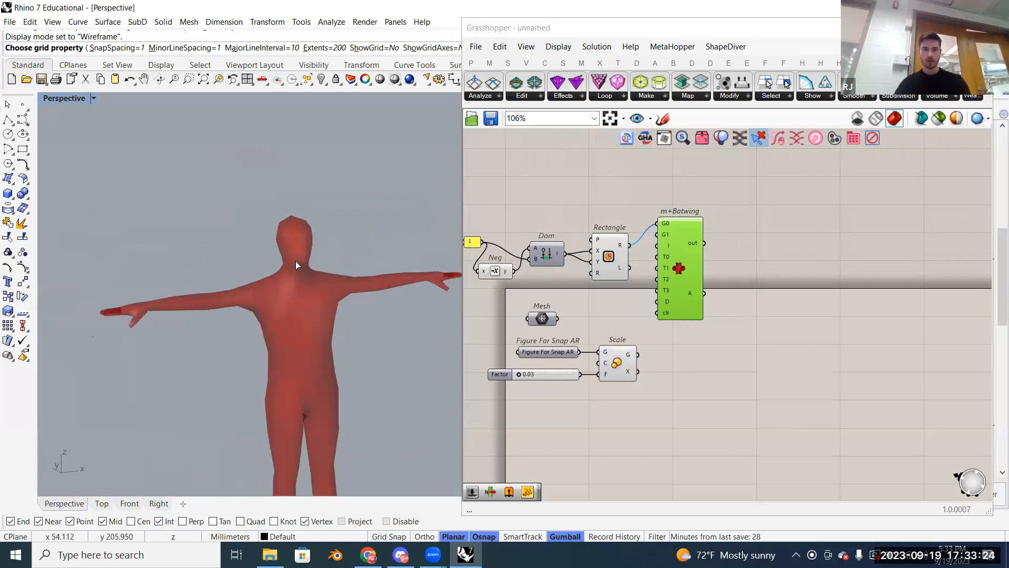
{"action": "scroll", "coordinate": [333, 297], "scroll_direction": "up", "scroll_amount": 3}
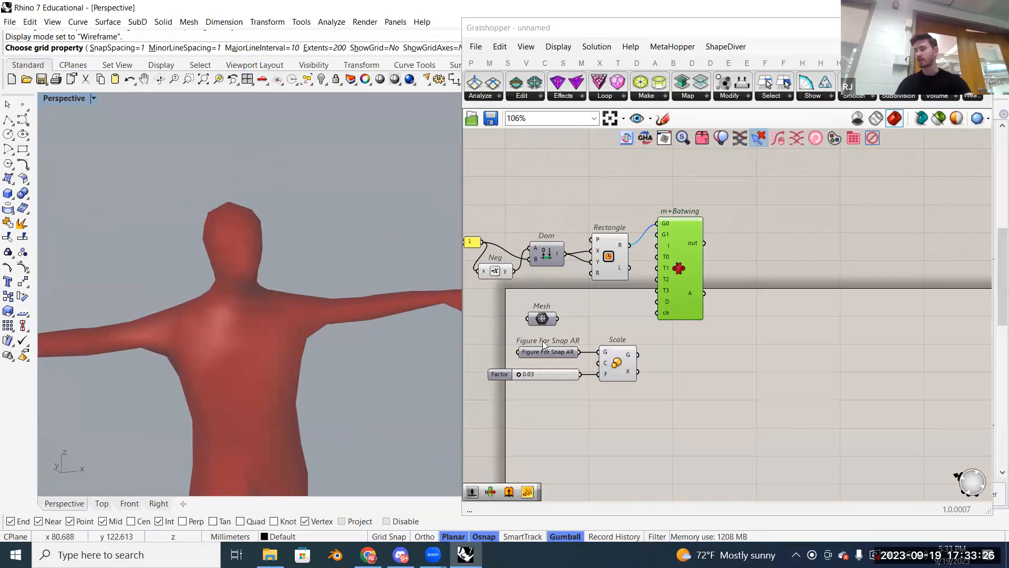
Step: Place a Twisted Box Sweep component on the canvas below the Batwing component and to the right of Scale
{"action": "right_click_drag", "start_coordinate": [757, 391], "coordinate": [721, 357]}
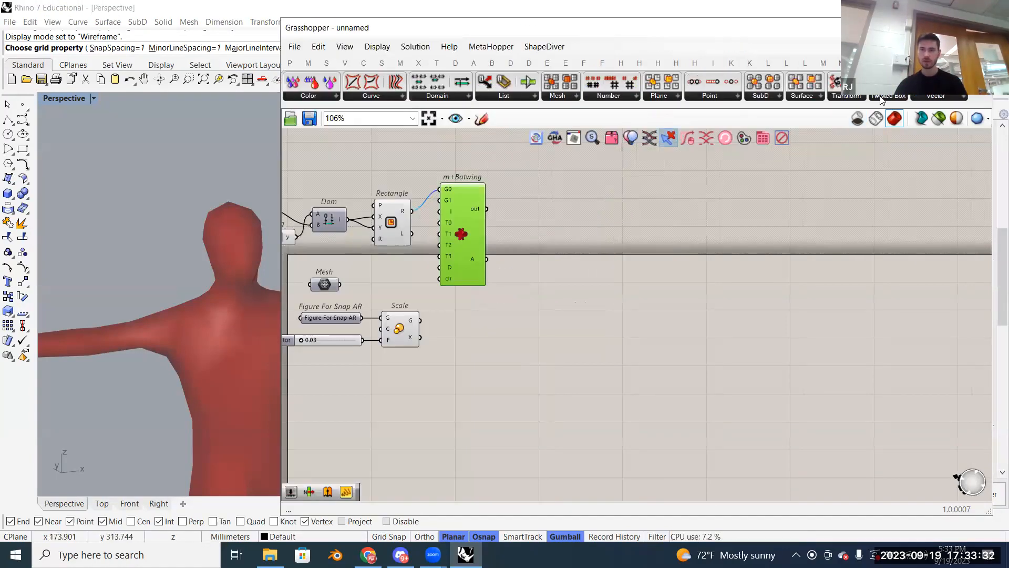
{"action": "left_click", "coordinate": [887, 96]}
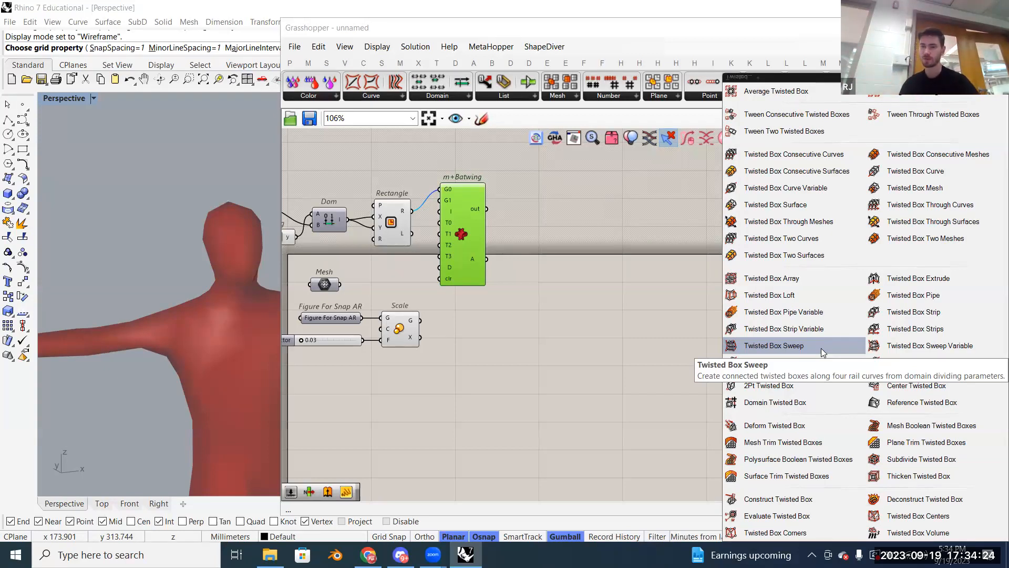
{"action": "left_click_drag", "start_coordinate": [821, 348], "coordinate": [529, 398]}
{"action": "right_click_drag", "start_coordinate": [529, 394], "coordinate": [771, 337]}
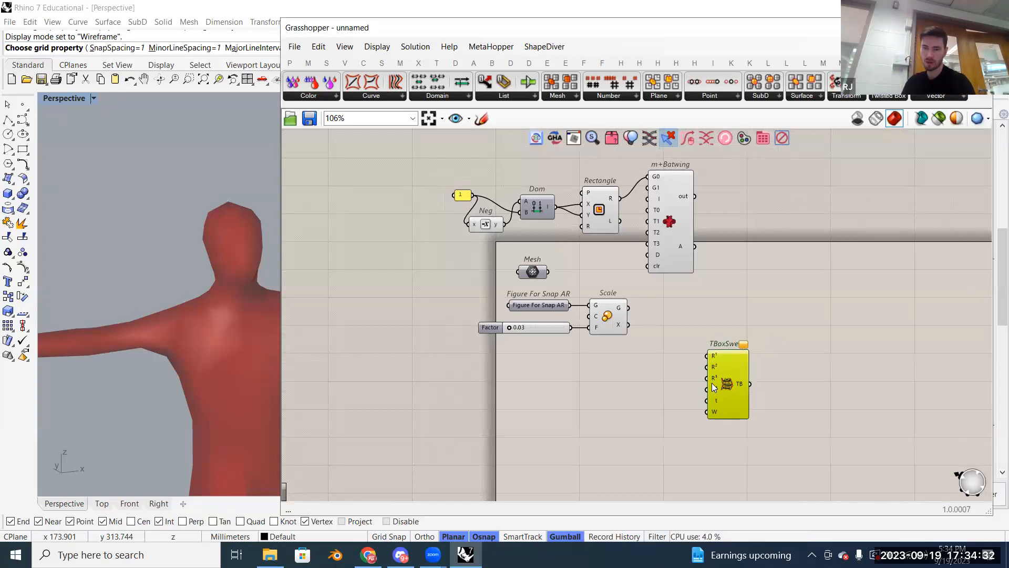
{"action": "scroll", "coordinate": [712, 387], "scroll_direction": "up", "scroll_amount": 3}
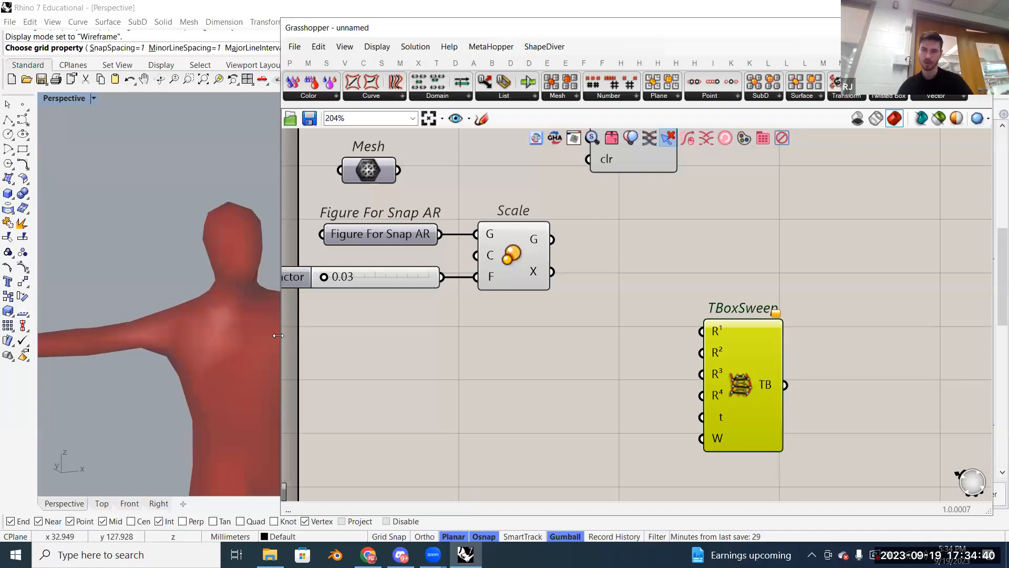
Step: Narrow the Grasshopper window, bake the Scale component's figure mesh into Rhino, and highlight Scale against the baked wires
{"action": "left_click_drag", "start_coordinate": [280, 279], "coordinate": [675, 279]}
{"action": "scroll", "coordinate": [229, 279], "scroll_direction": "up", "scroll_amount": 2}
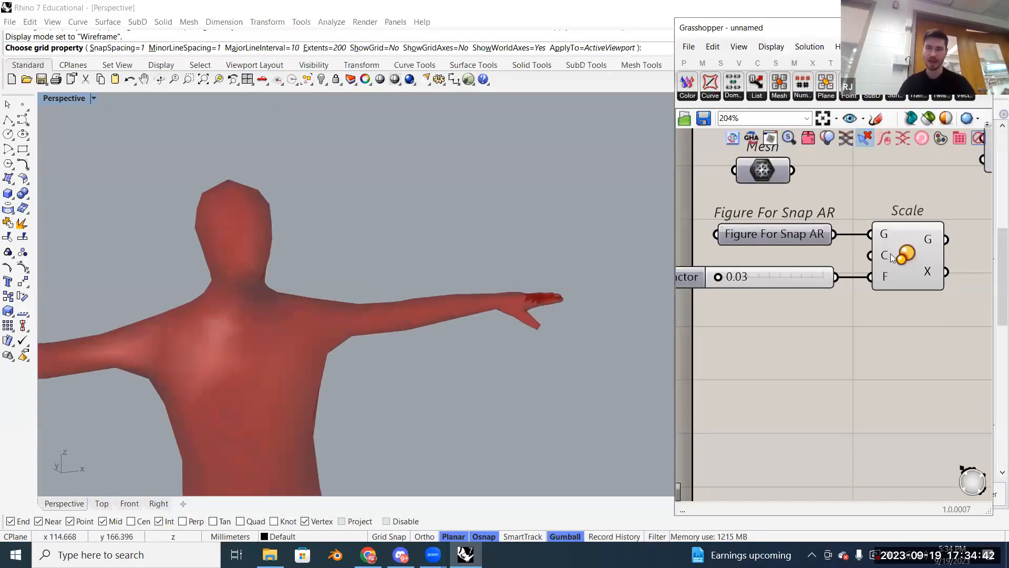
{"action": "right_click", "coordinate": [909, 258]}
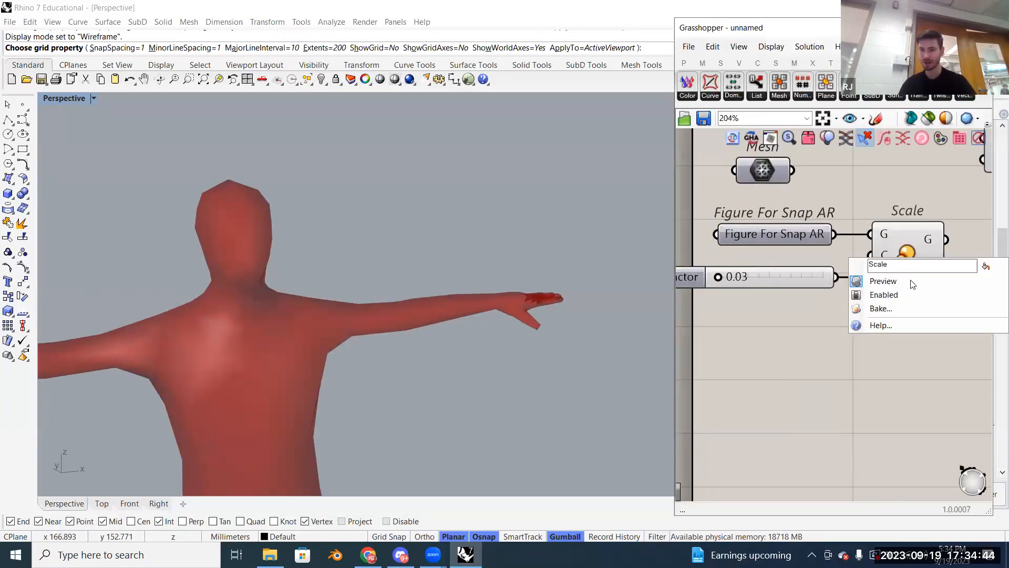
{"action": "left_click", "coordinate": [909, 310]}
{"action": "left_click", "coordinate": [889, 303]}
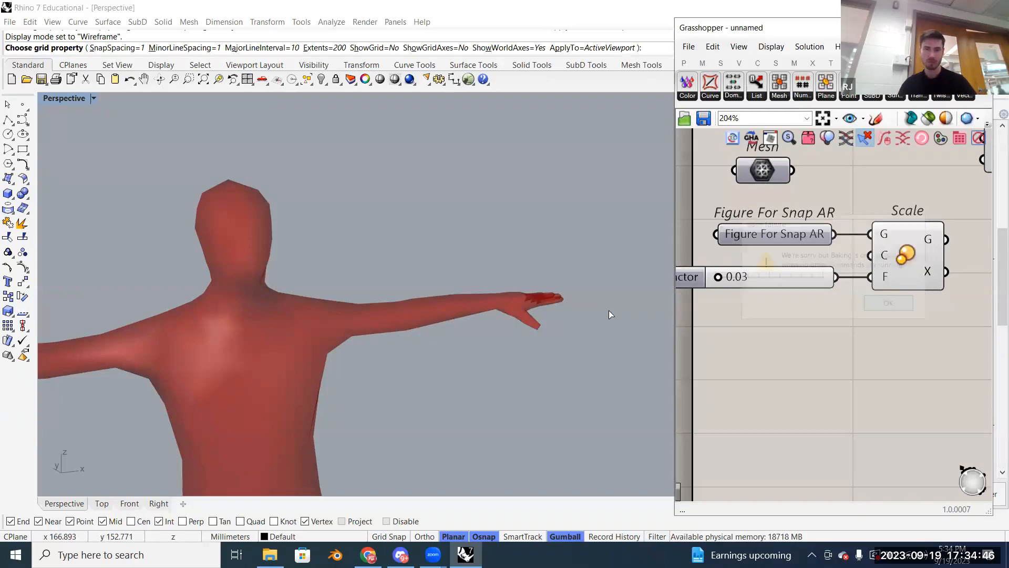
{"action": "right_click", "coordinate": [902, 258]}
{"action": "left_click", "coordinate": [912, 303]}
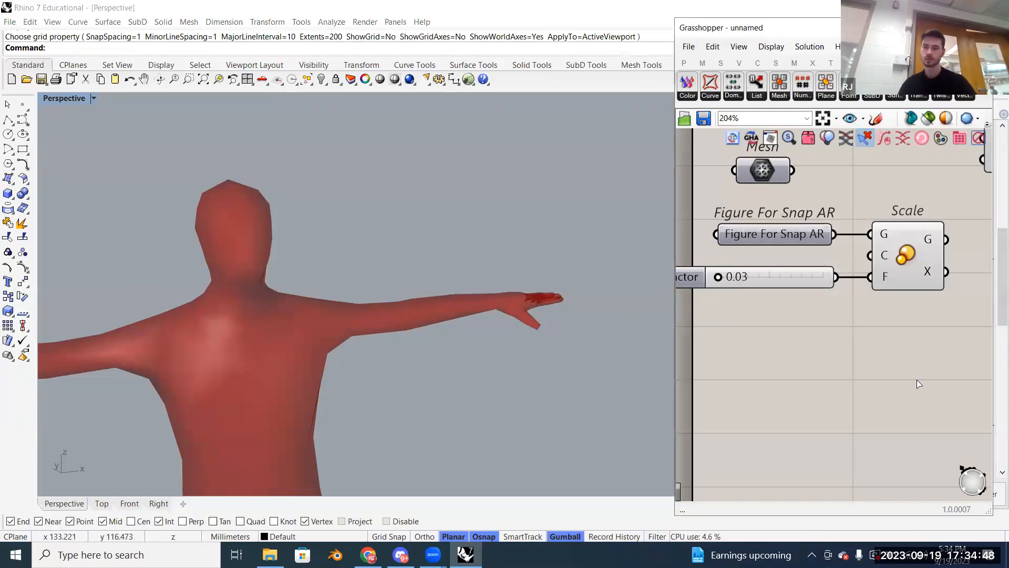
{"action": "left_click", "coordinate": [918, 426]}
{"action": "right_click_drag", "start_coordinate": [536, 410], "coordinate": [411, 320]}
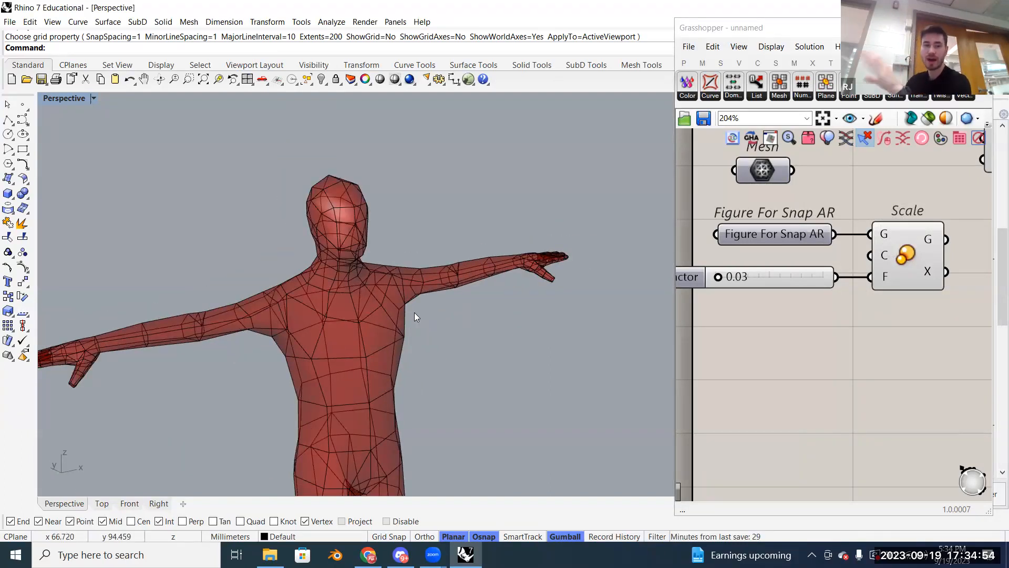
{"action": "right_click_drag", "start_coordinate": [837, 309], "coordinate": [832, 334]}
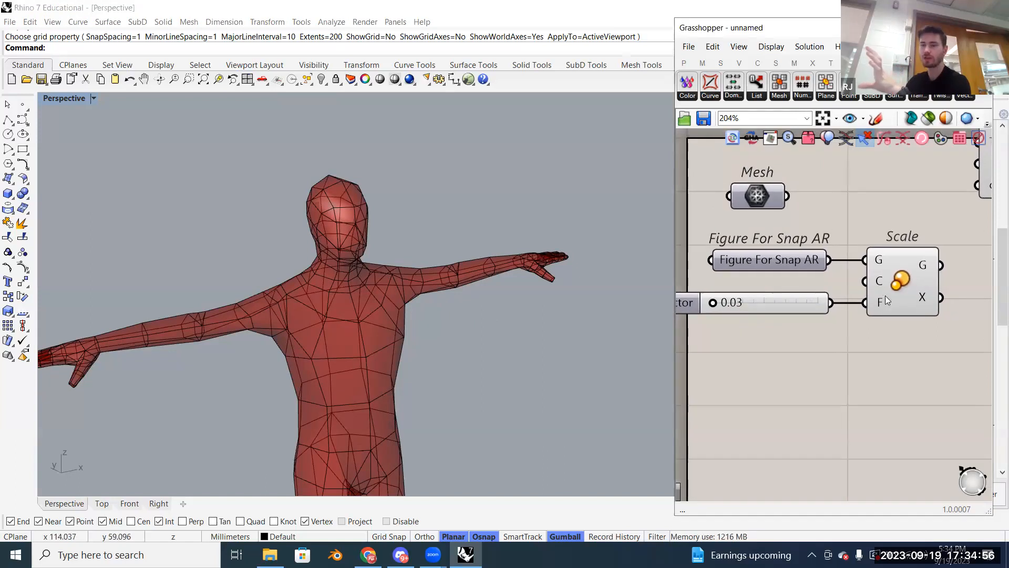
{"action": "left_click", "coordinate": [901, 276]}
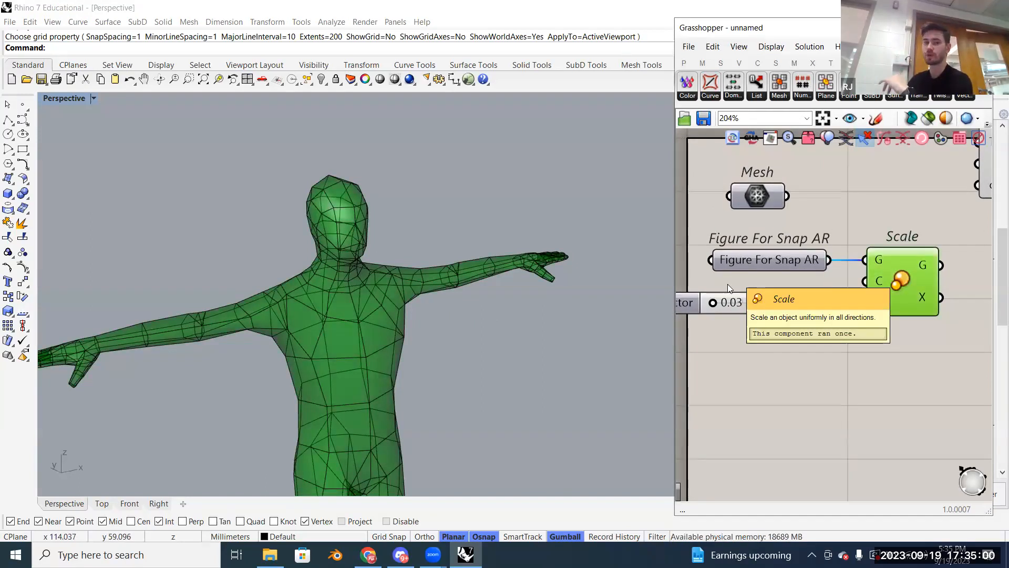
{"action": "left_click", "coordinate": [29, 127]}
{"action": "left_click", "coordinate": [56, 129]}
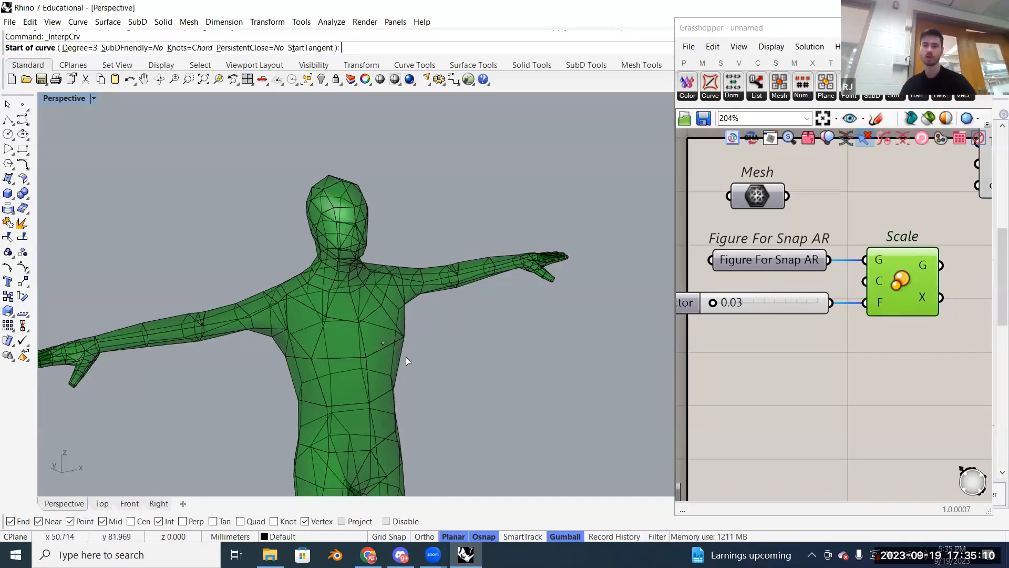
{"action": "key", "text": "Escape"}
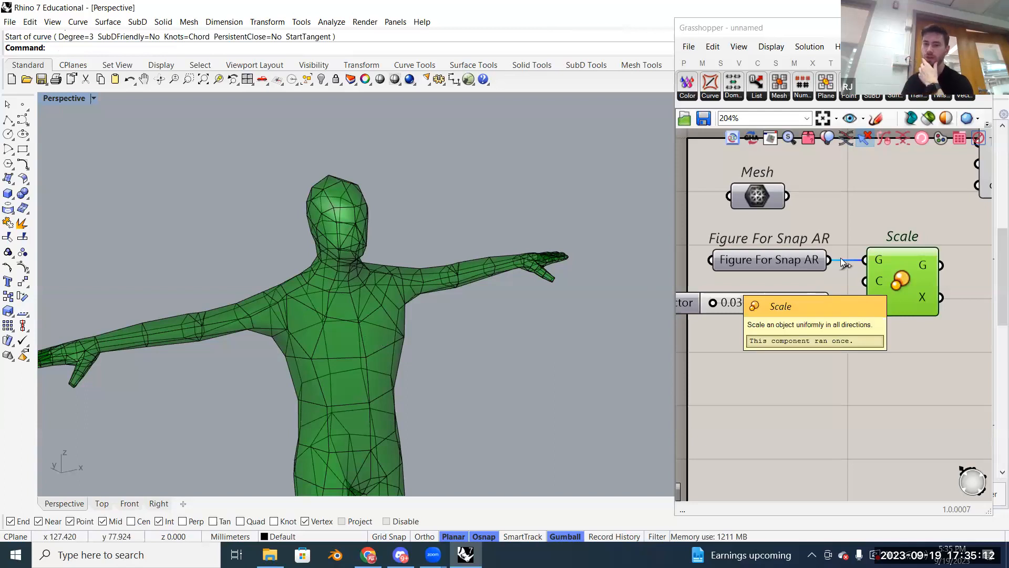
Step: Shift the Mesh parameter slightly to the right above Figure For Snap AR, and highlight and deselect the Scale component
{"action": "left_click_drag", "start_coordinate": [762, 197], "coordinate": [790, 199]}
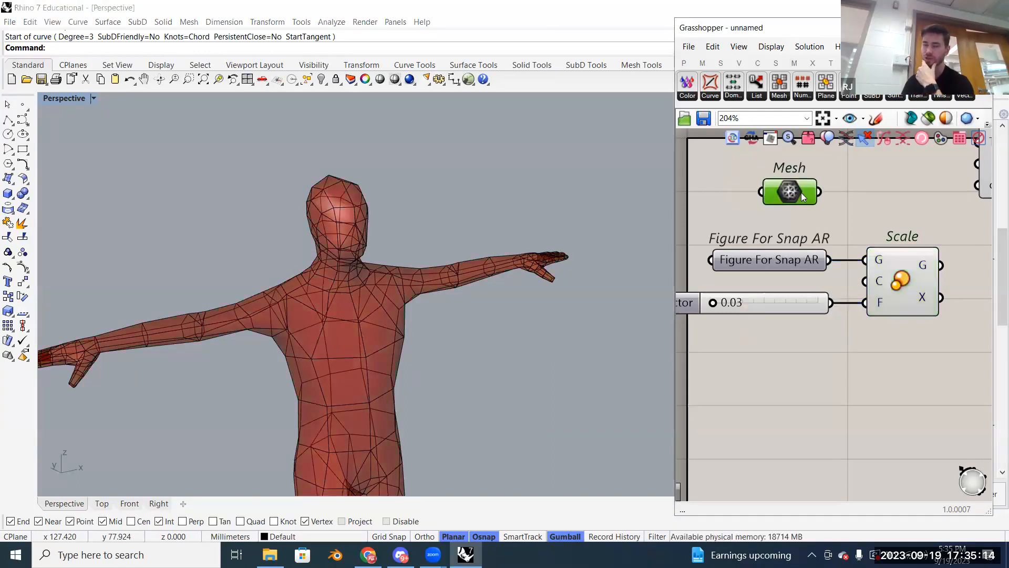
{"action": "left_click", "coordinate": [898, 278]}
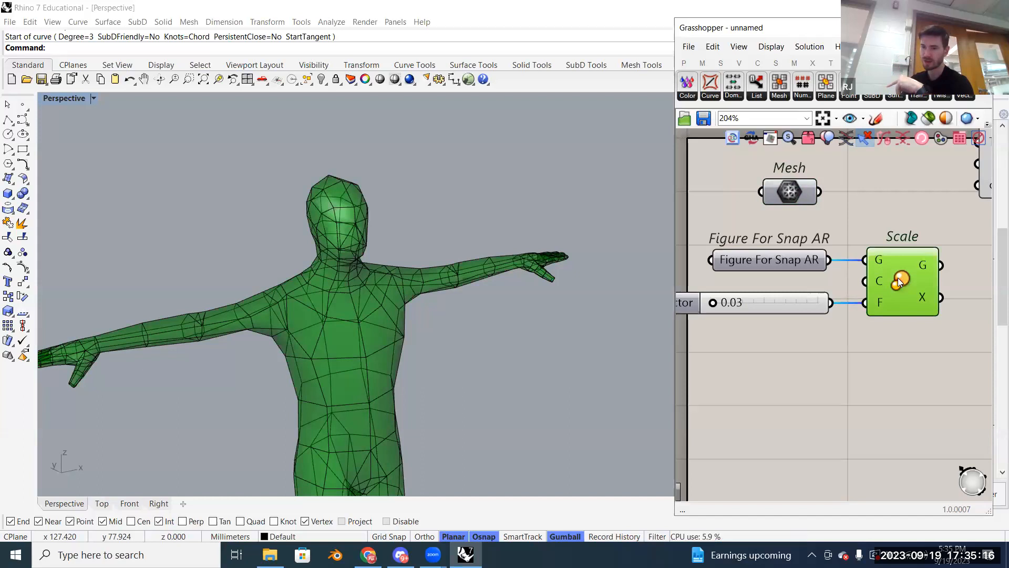
{"action": "right_click", "coordinate": [898, 278]}
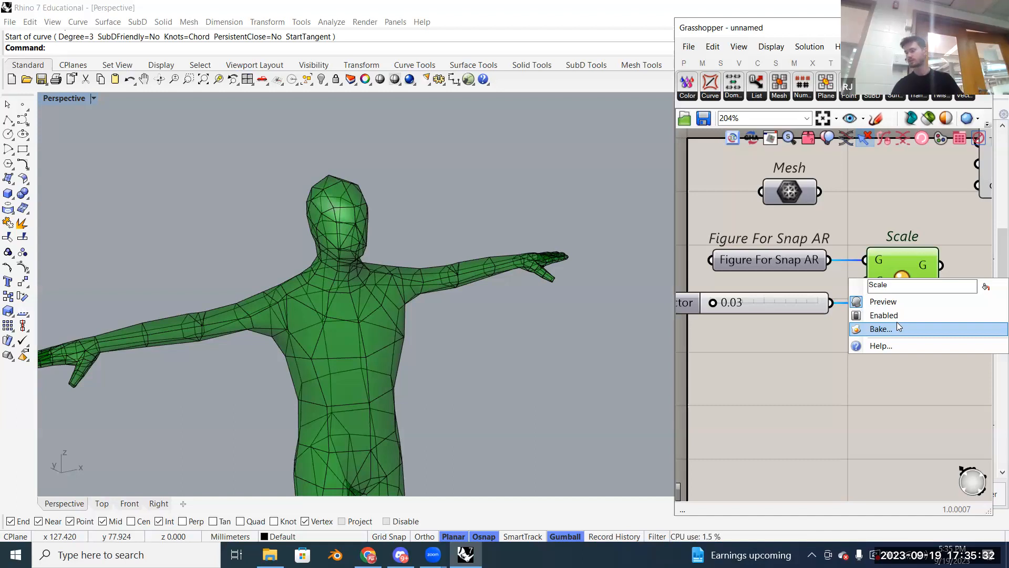
{"action": "left_click", "coordinate": [530, 349]}
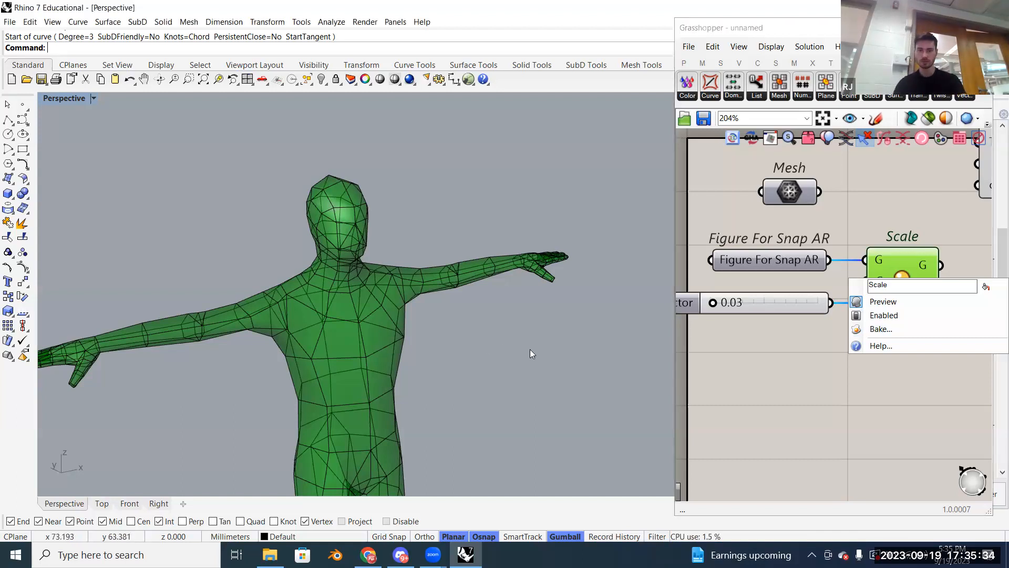
{"action": "left_click", "coordinate": [859, 366]}
Step: Zoom in on the baked figure's mesh faces around the upper chest and shoulder
{"action": "right_click_drag", "start_coordinate": [535, 374], "coordinate": [510, 345]}
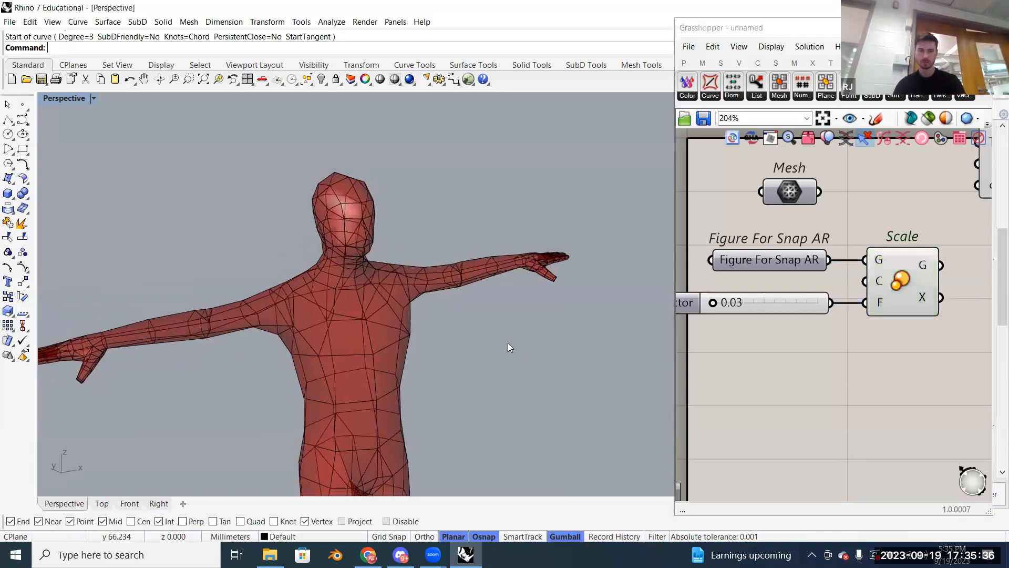
{"action": "left_click", "coordinate": [187, 83]}
{"action": "left_click_drag", "start_coordinate": [310, 249], "coordinate": [367, 307]}
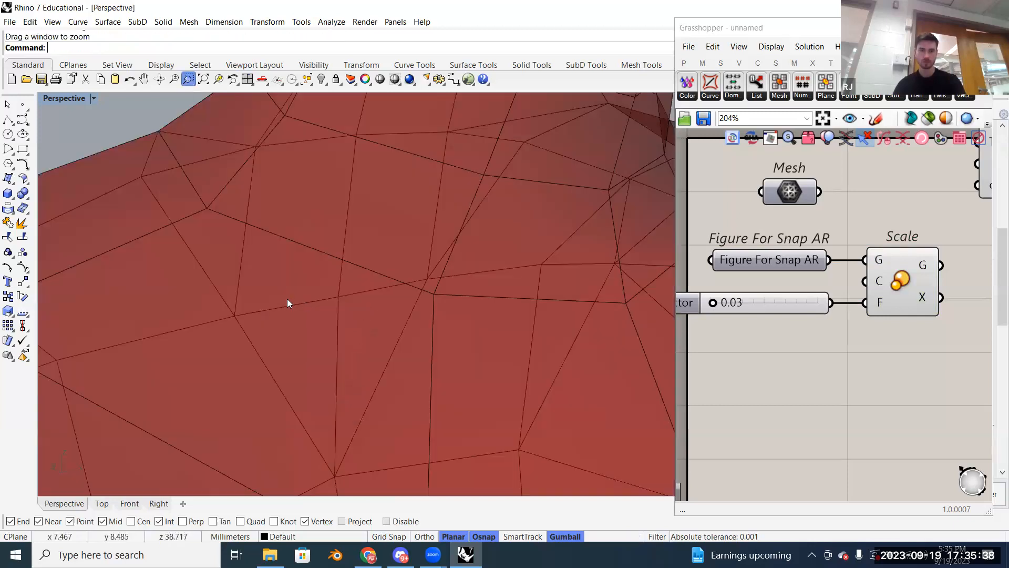
Step: Examine the baked figure's mesh faces across the head, chest and arms from several front angles
{"action": "scroll", "coordinate": [287, 300], "scroll_direction": "down", "scroll_amount": 14}
{"action": "right_click_drag", "start_coordinate": [484, 361], "coordinate": [444, 345]}
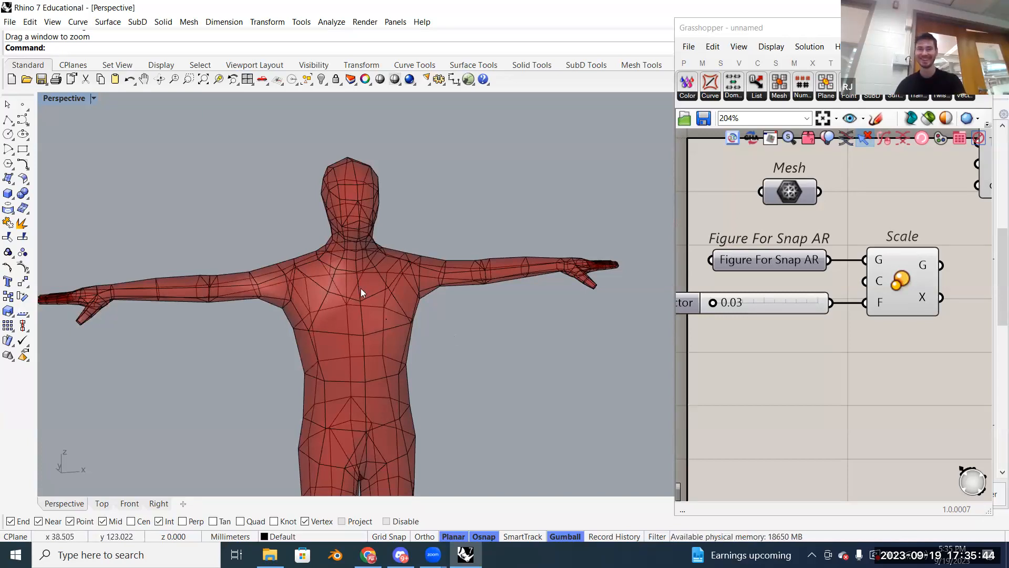
{"action": "scroll", "coordinate": [361, 276], "scroll_direction": "up", "scroll_amount": 2}
{"action": "right_click_drag", "start_coordinate": [398, 319], "coordinate": [446, 322]}
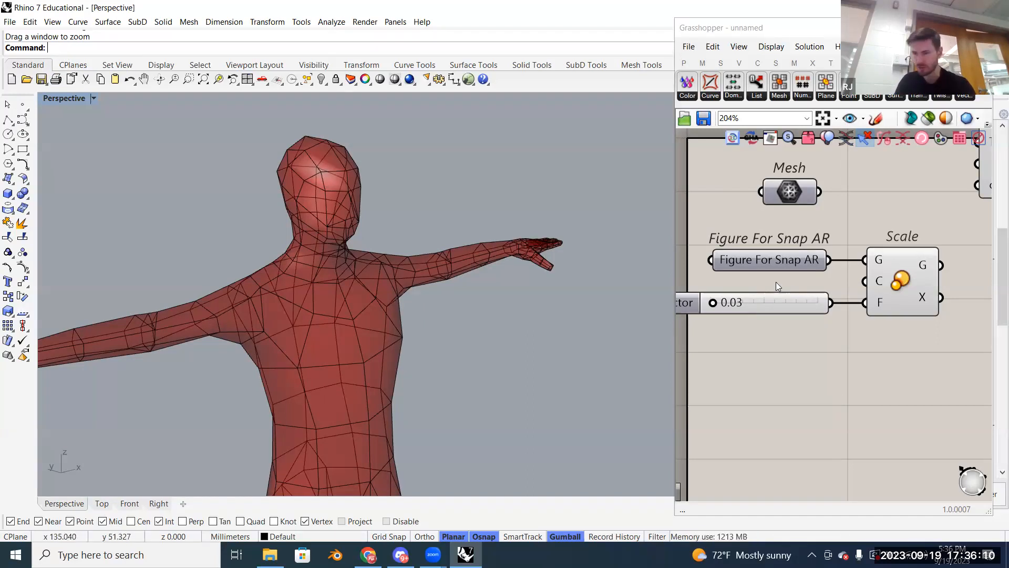
{"action": "right_click", "coordinate": [900, 285]}
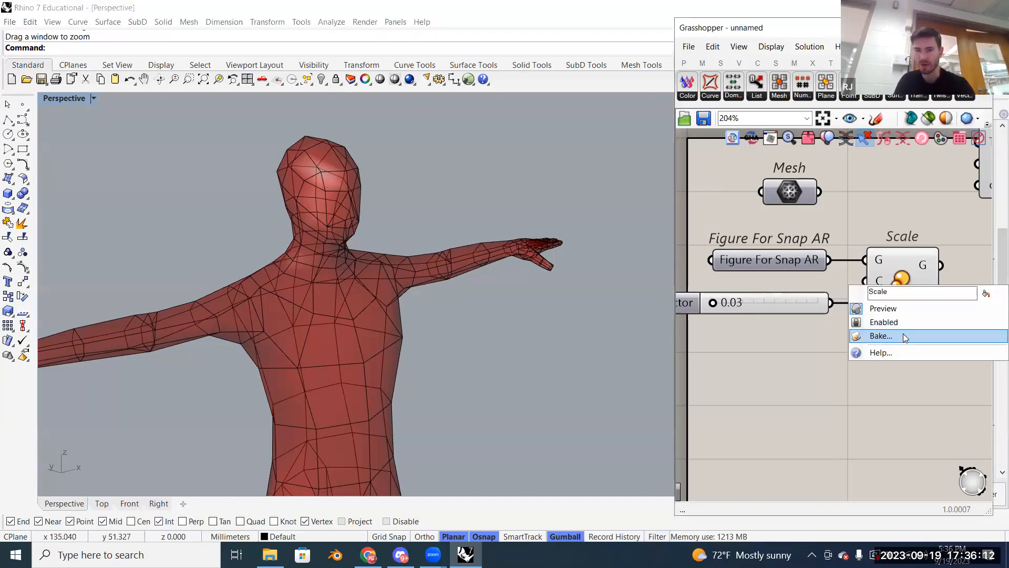
{"action": "left_click", "coordinate": [749, 354]}
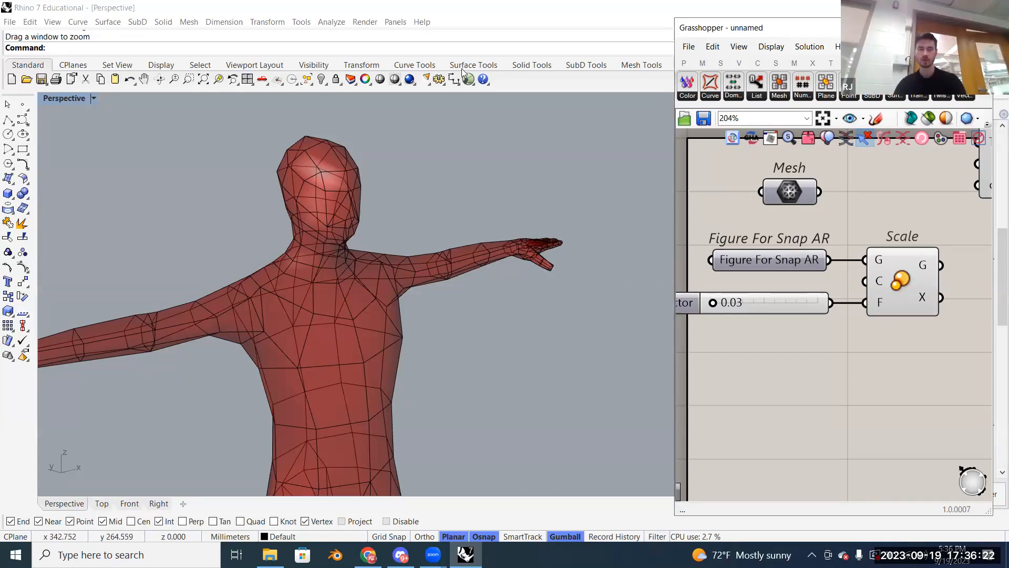
{"action": "right_click_drag", "start_coordinate": [469, 345], "coordinate": [462, 368]}
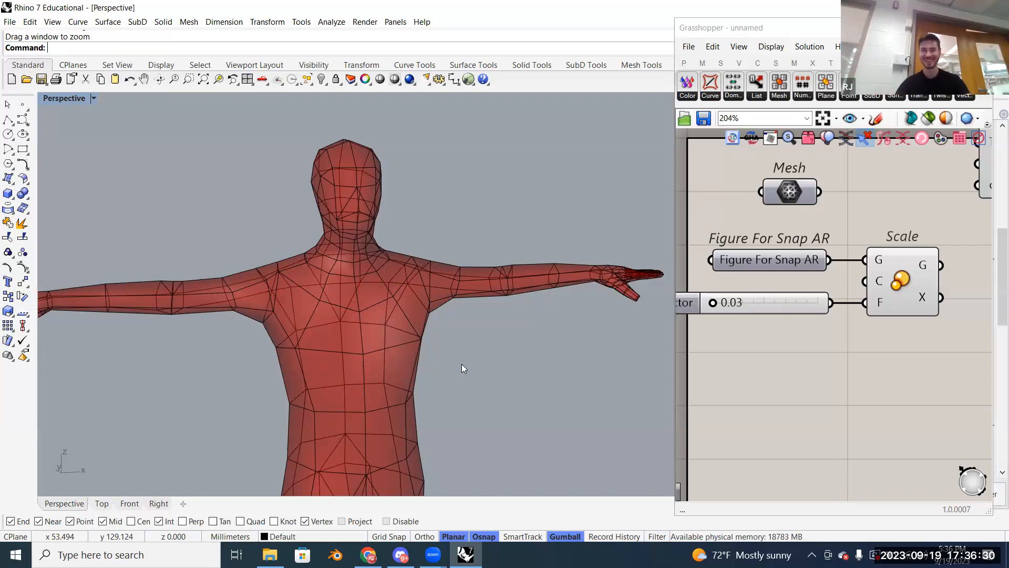
{"action": "left_click", "coordinate": [900, 284]}
{"action": "left_click", "coordinate": [809, 345]}
{"action": "right_click_drag", "start_coordinate": [415, 276], "coordinate": [319, 271]}
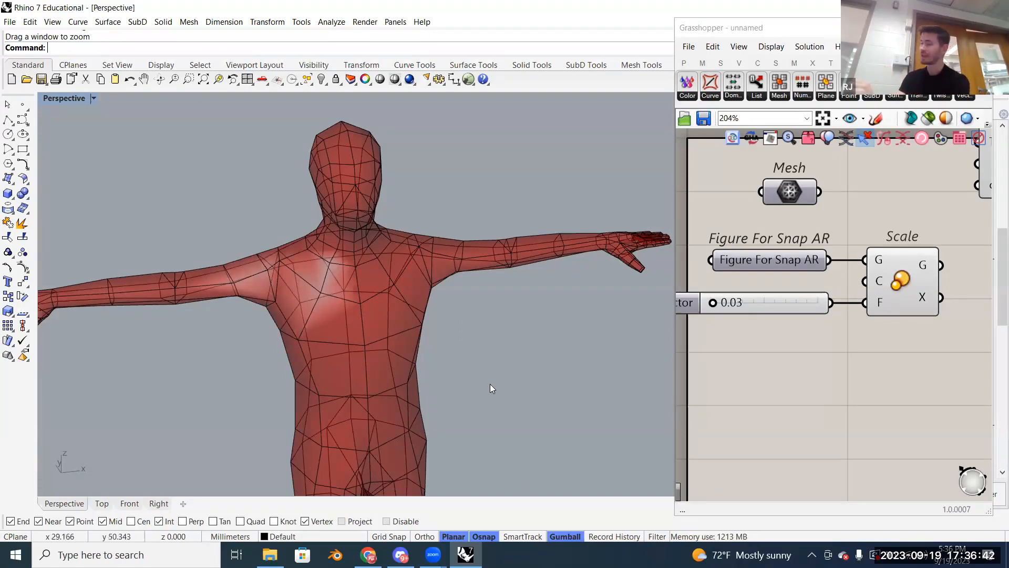
{"action": "left_click", "coordinate": [479, 538]}
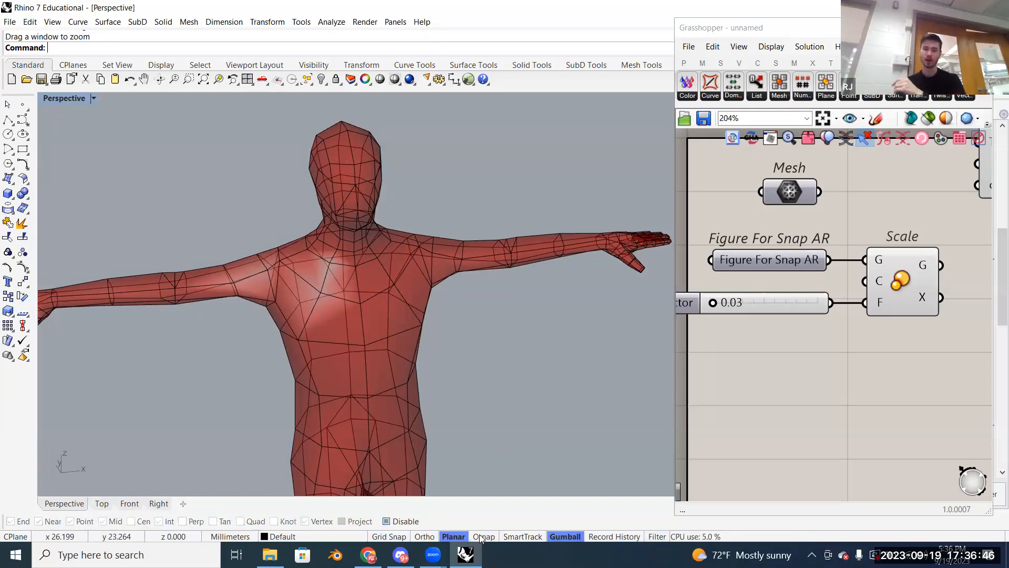
{"action": "left_click", "coordinate": [480, 536]}
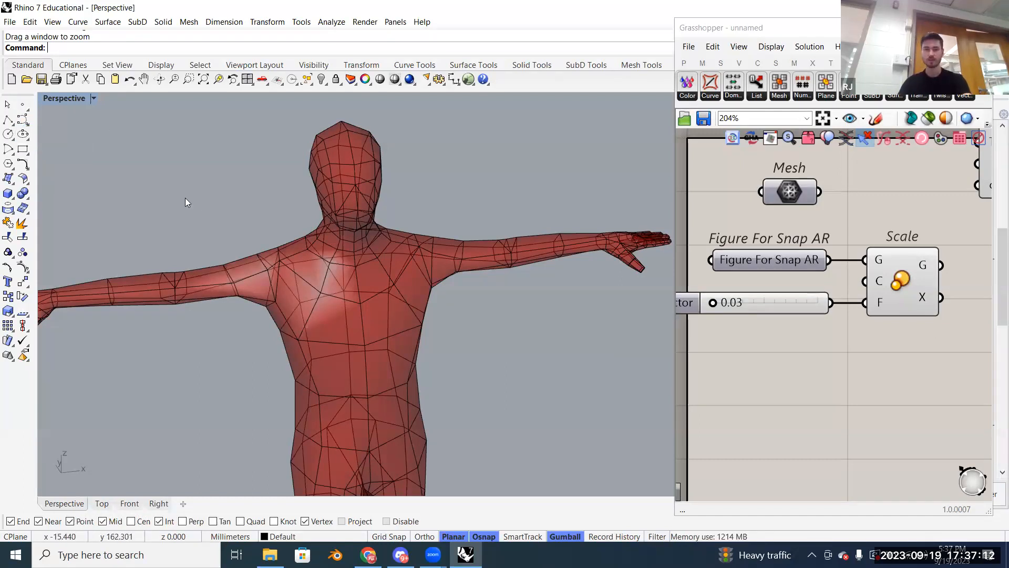
Step: Switch the Perspective viewport to Shaded display and inspect the figure's head and shoulder faces from front and back
{"action": "left_click", "coordinate": [93, 98]}
{"action": "left_click", "coordinate": [97, 155]}
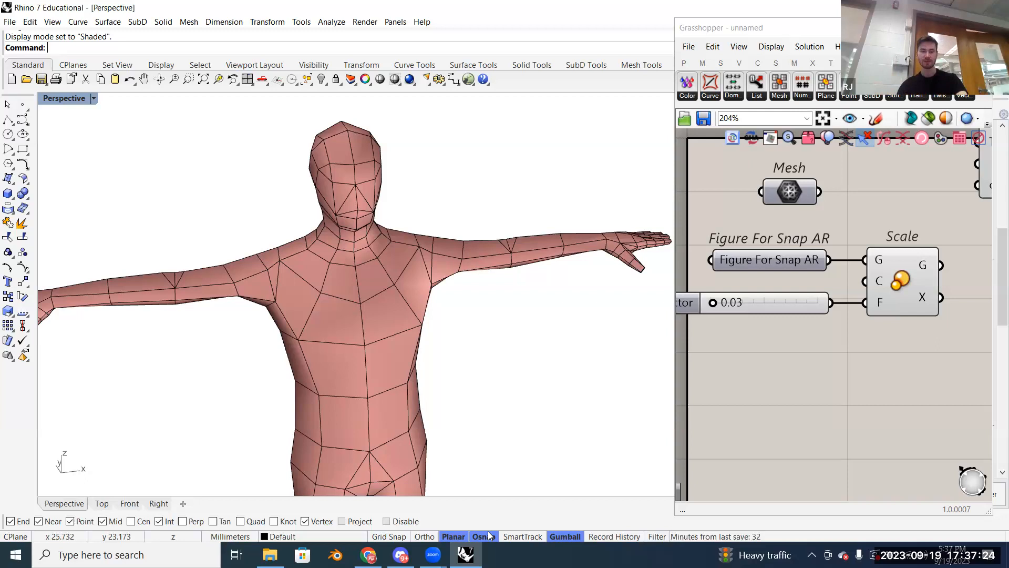
{"action": "right_click_drag", "start_coordinate": [290, 348], "coordinate": [365, 310]}
{"action": "scroll", "coordinate": [401, 259], "scroll_direction": "down", "scroll_amount": 2}
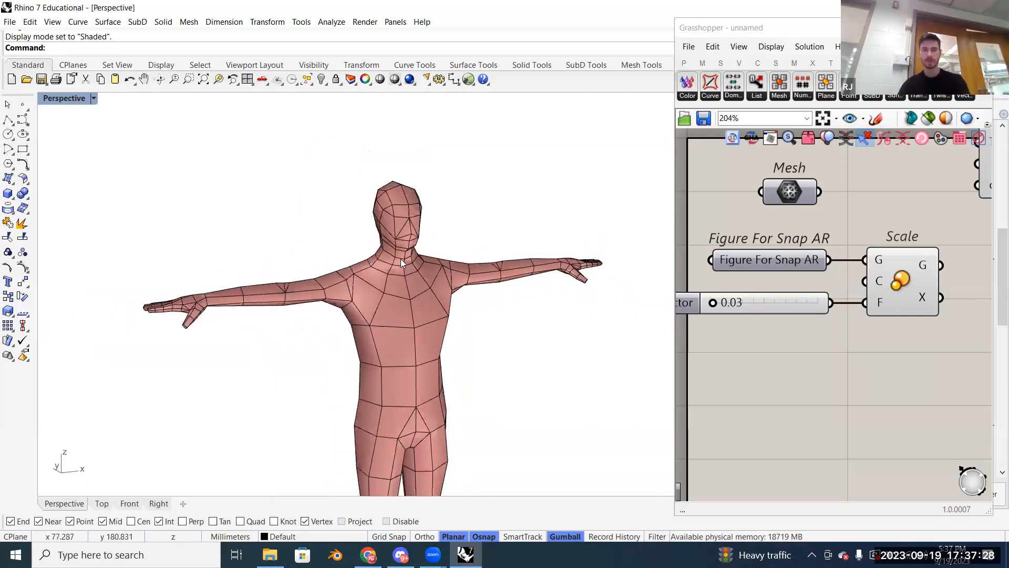
{"action": "scroll", "coordinate": [400, 258], "scroll_direction": "up", "scroll_amount": 5}
{"action": "right_click_drag", "start_coordinate": [386, 280], "coordinate": [427, 292]}
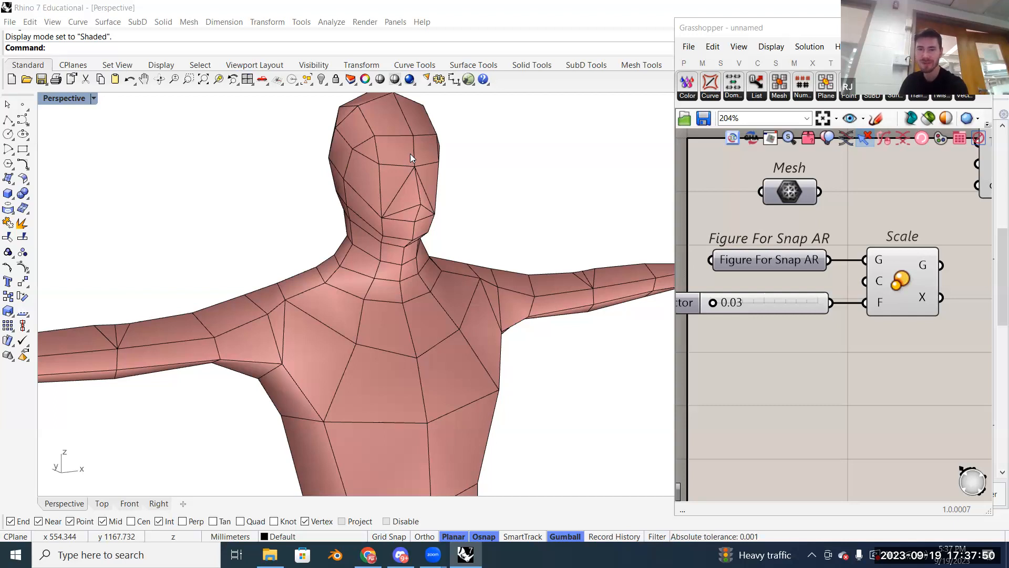
{"action": "right_click_drag", "start_coordinate": [383, 259], "coordinate": [515, 289]}
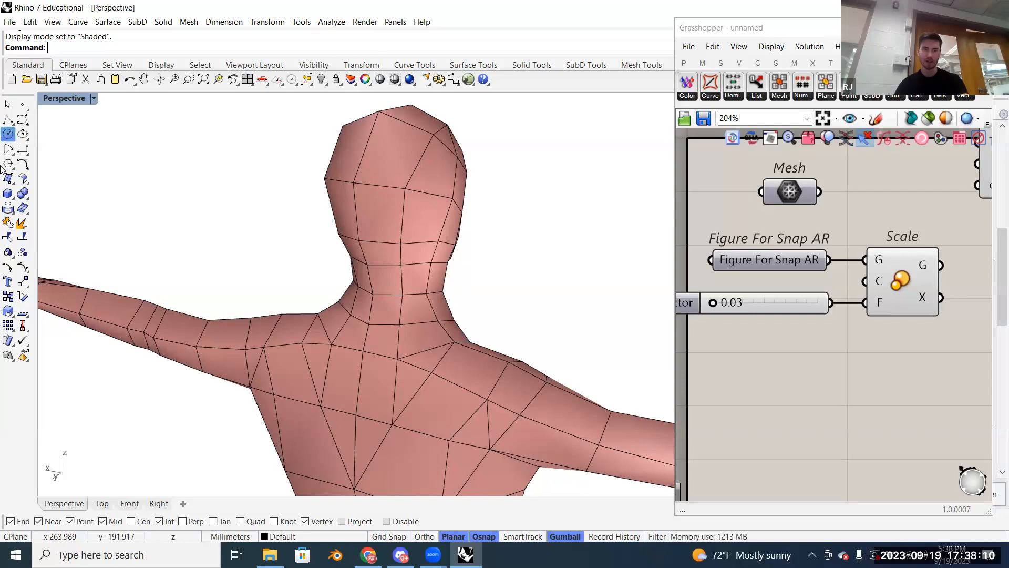
{"action": "left_click", "coordinate": [25, 126]}
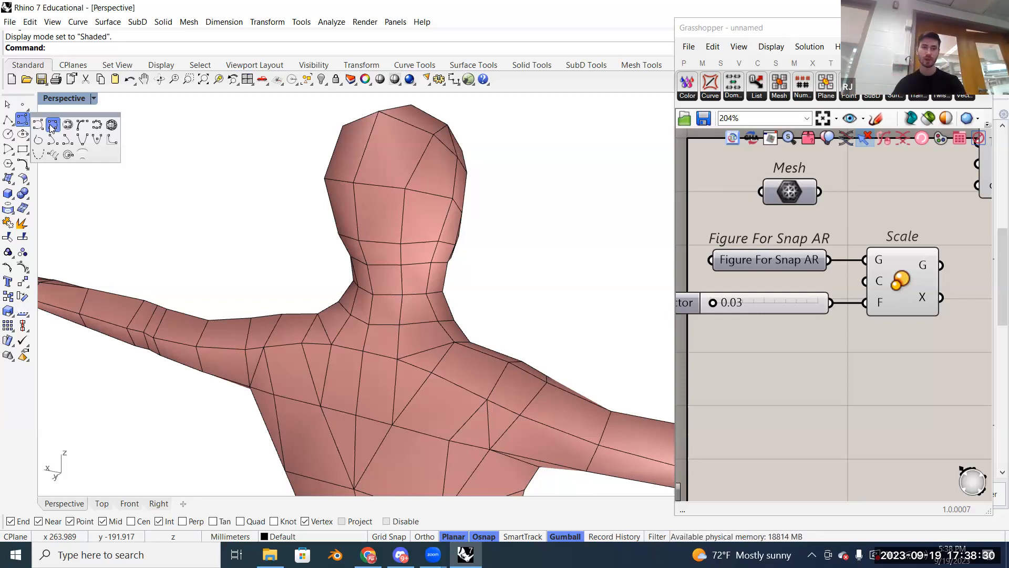
{"action": "left_click", "coordinate": [51, 126]}
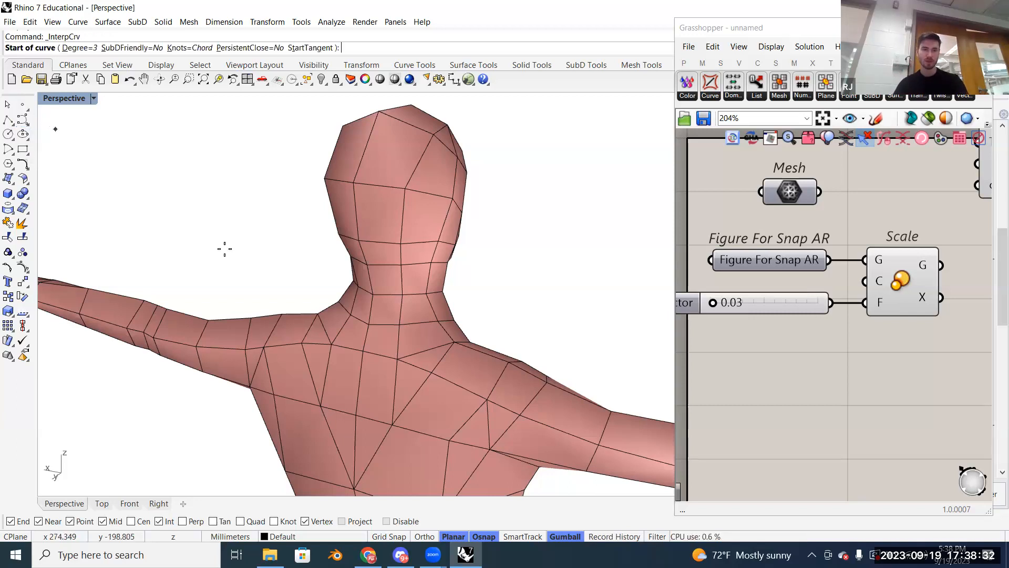
{"action": "left_click", "coordinate": [363, 352]}
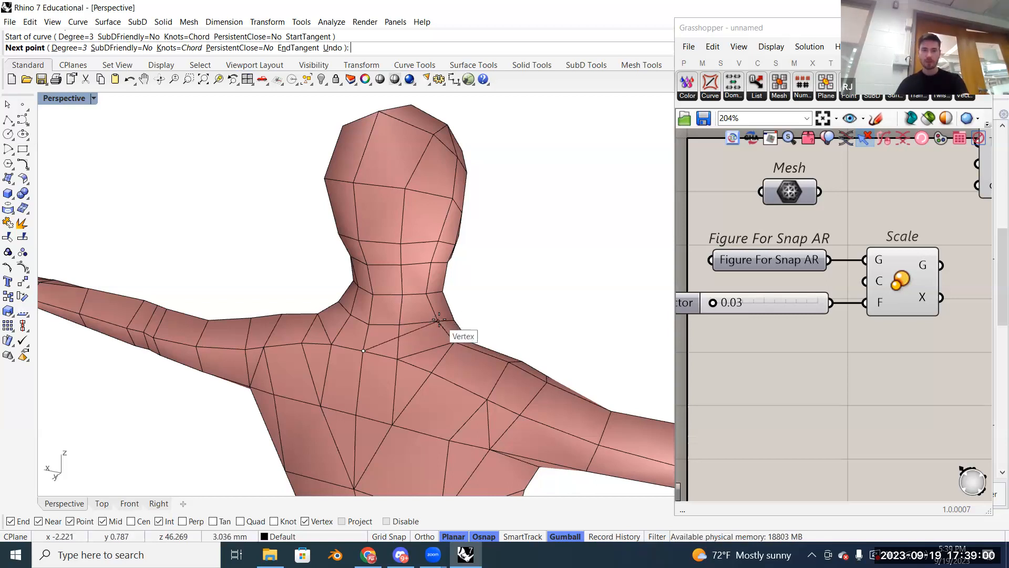
{"action": "right_click", "coordinate": [463, 337]}
{"action": "right_click_drag", "start_coordinate": [515, 310], "coordinate": [359, 358]}
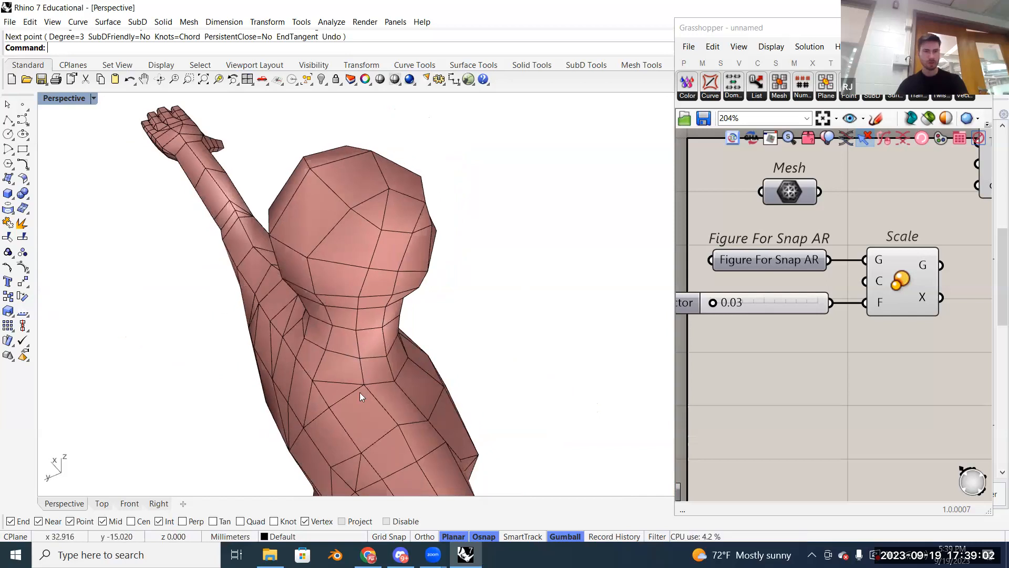
{"action": "right_click_drag", "start_coordinate": [360, 392], "coordinate": [359, 377]}
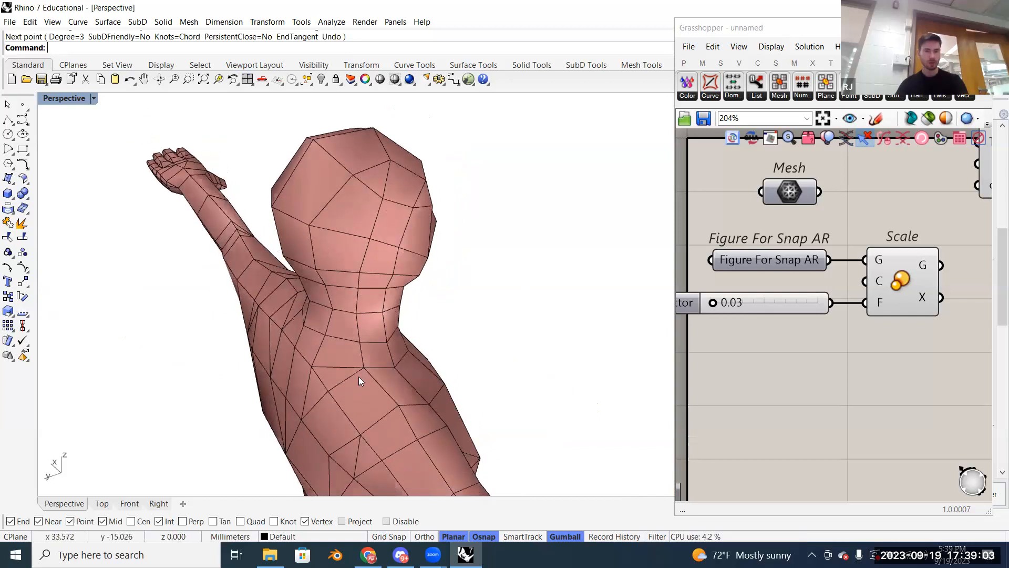
Step: Try to draw an interpolated curve through the mesh vertices at the back and side of the neck base
{"action": "left_click", "coordinate": [25, 122]}
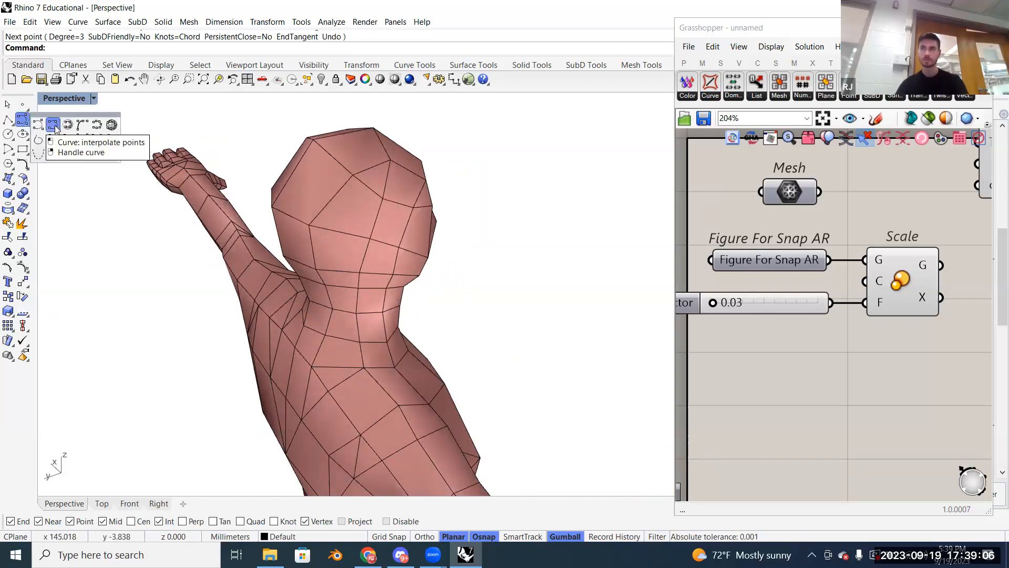
{"action": "left_click", "coordinate": [54, 125]}
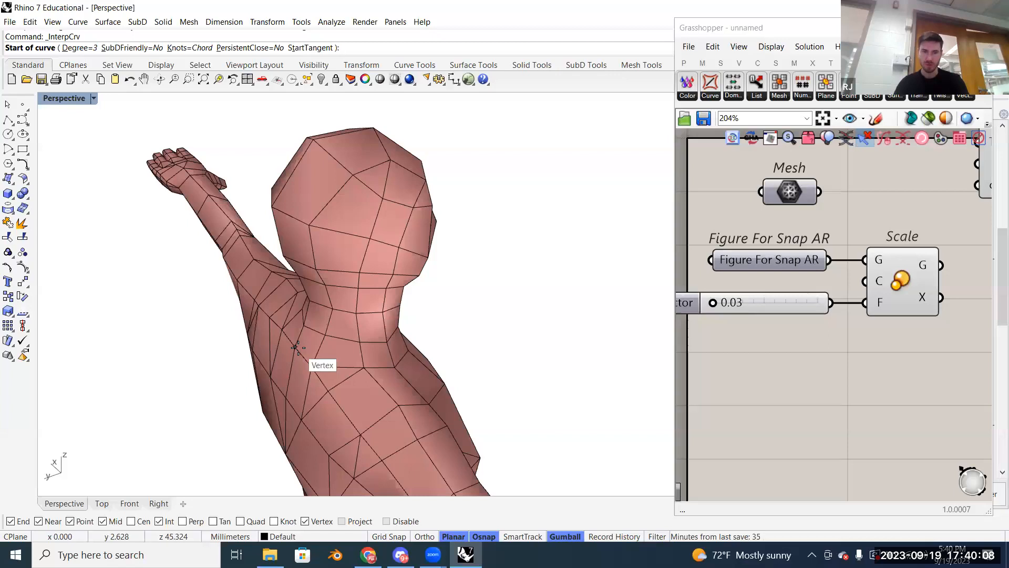
{"action": "left_click", "coordinate": [296, 347]}
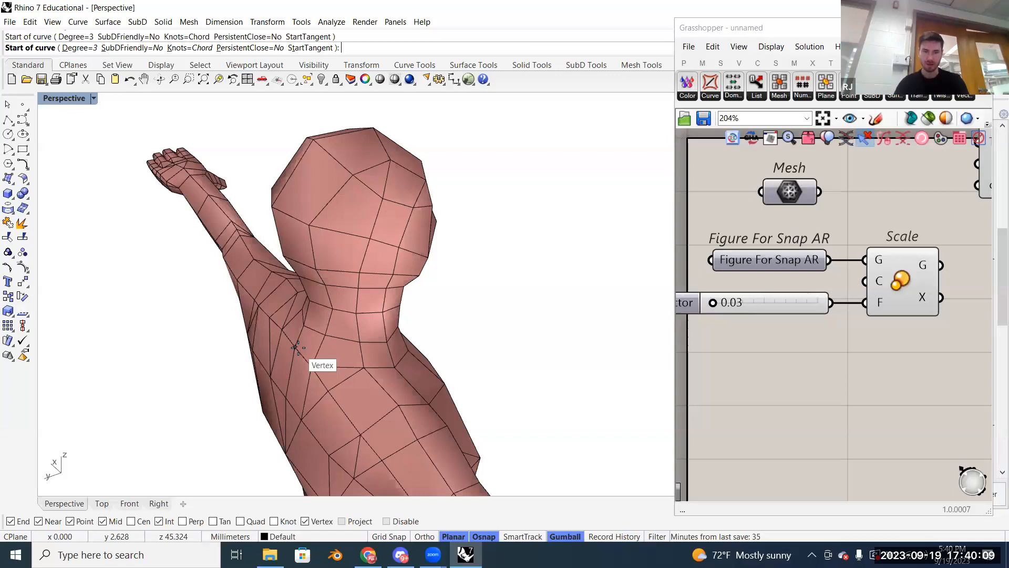
{"action": "left_click", "coordinate": [364, 367]}
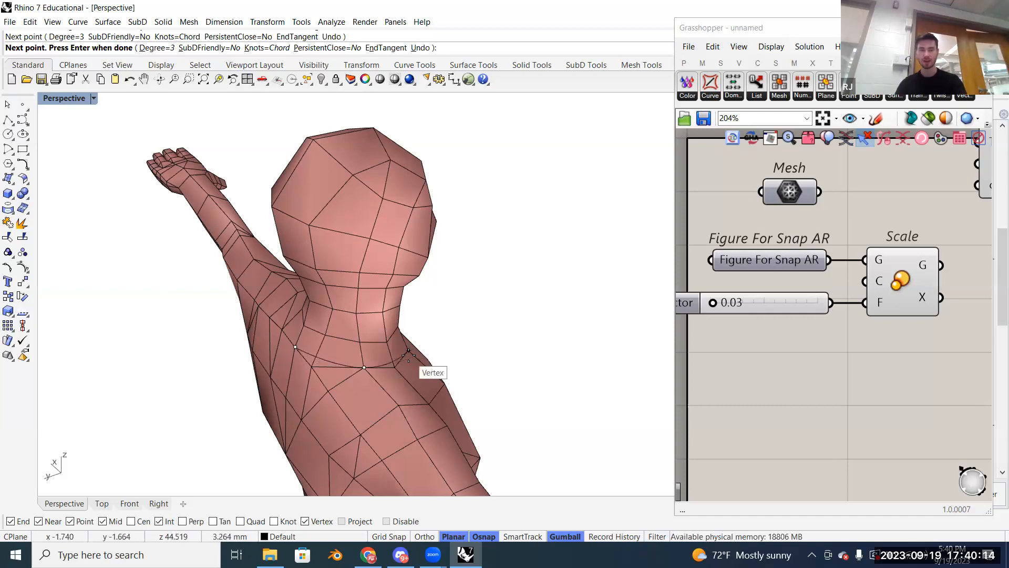
{"action": "middle_click", "coordinate": [368, 322]}
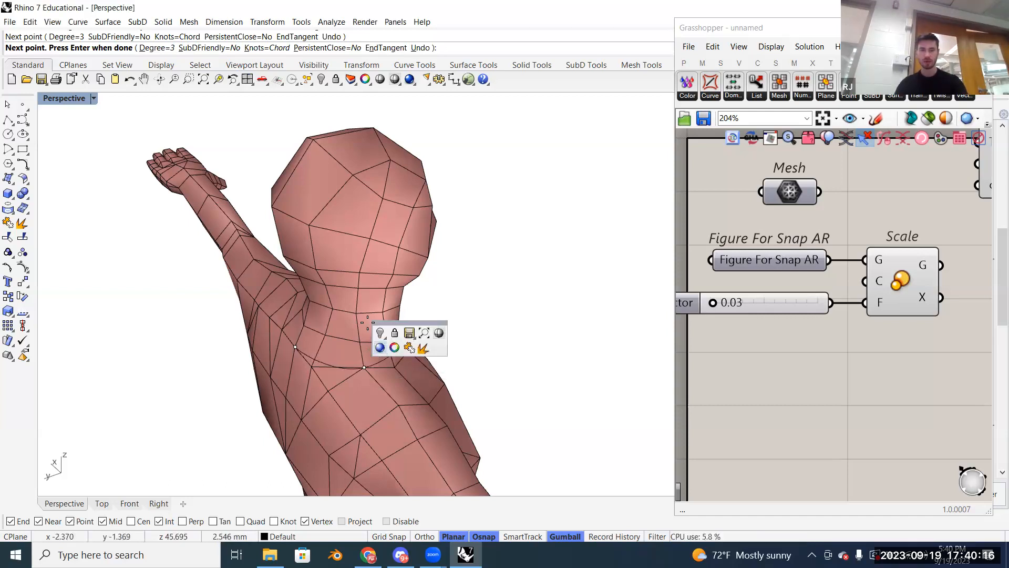
{"action": "left_click", "coordinate": [407, 372]}
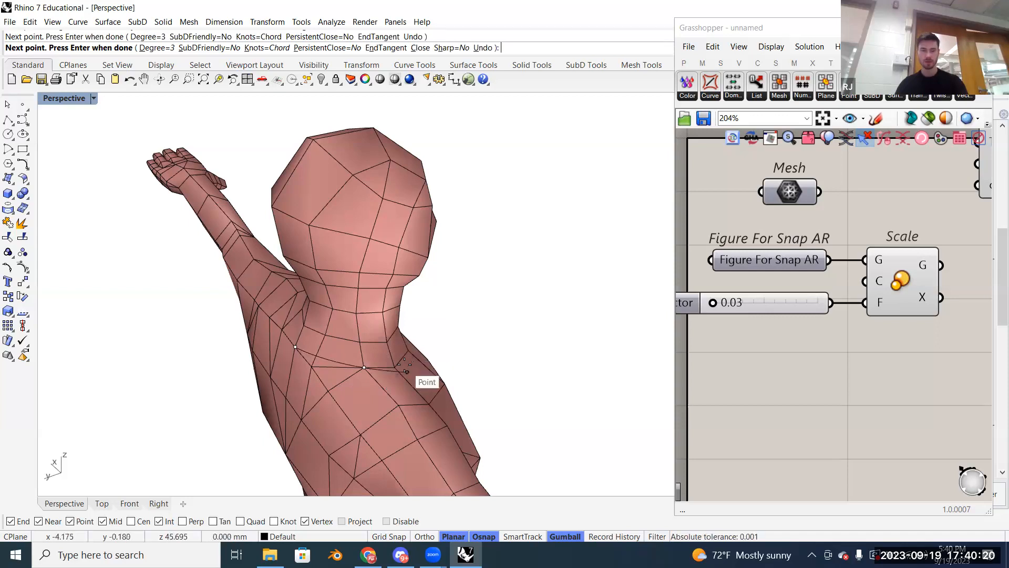
{"action": "key", "text": "Return"}
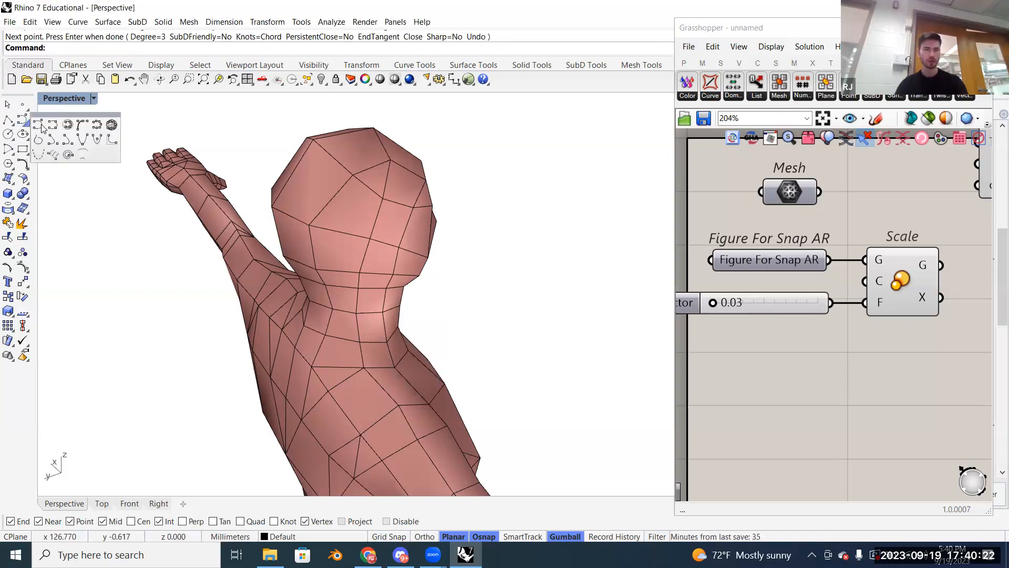
Step: Start an interpolated curve at the back of the neck base and run it over one shoulder through vertices across the front
{"action": "left_click", "coordinate": [24, 120]}
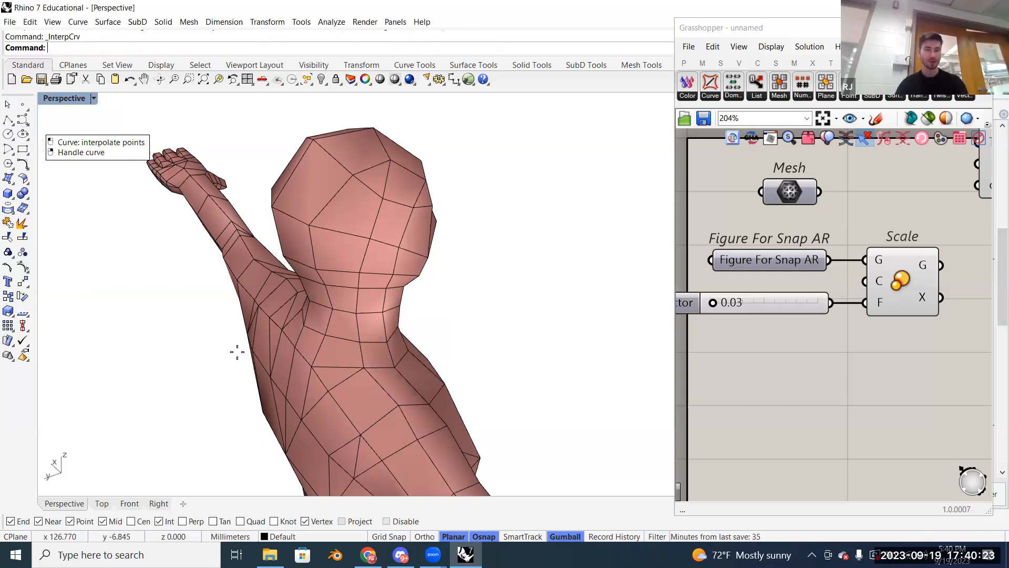
{"action": "left_click", "coordinate": [297, 348]}
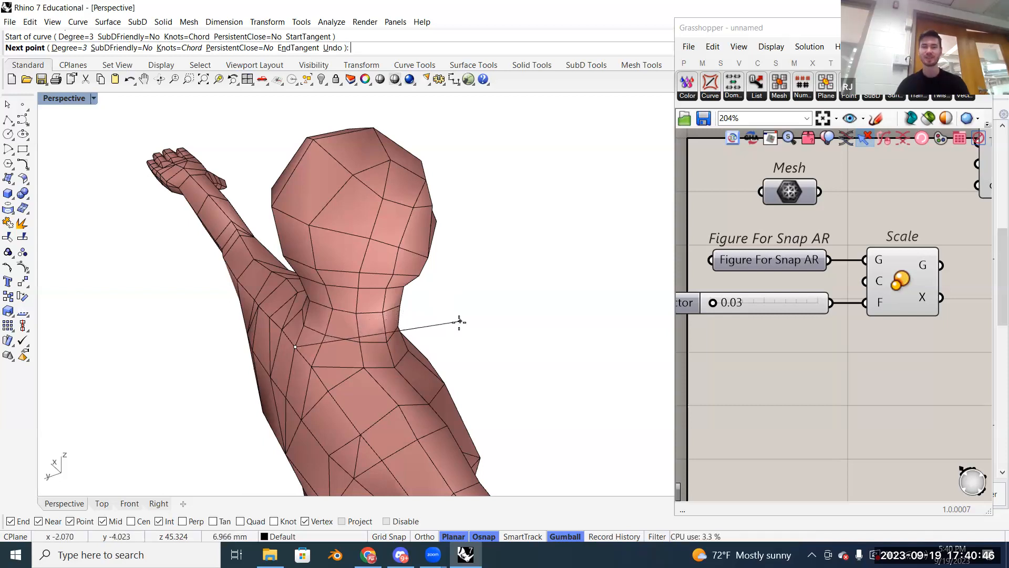
{"action": "mouse_move", "coordinate": [451, 329]}
{"action": "right_mouse_down"}
{"action": "mouse_move", "coordinate": [423, 333]}
{"action": "mouse_move", "coordinate": [430, 327]}
{"action": "right_mouse_up"}
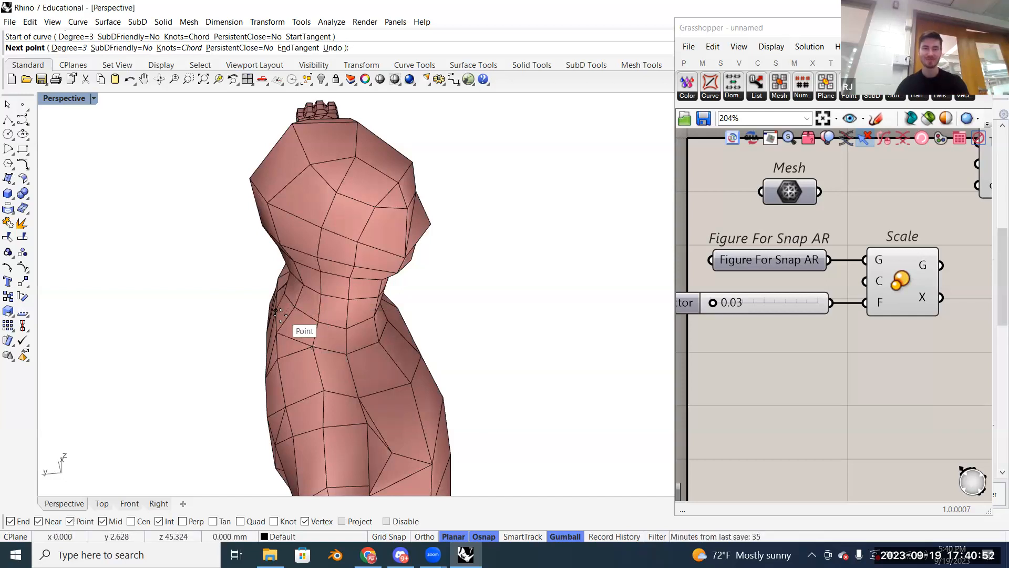
{"action": "scroll", "coordinate": [282, 315], "scroll_direction": "down", "scroll_amount": 2}
{"action": "scroll", "coordinate": [277, 313], "scroll_direction": "up", "scroll_amount": 4}
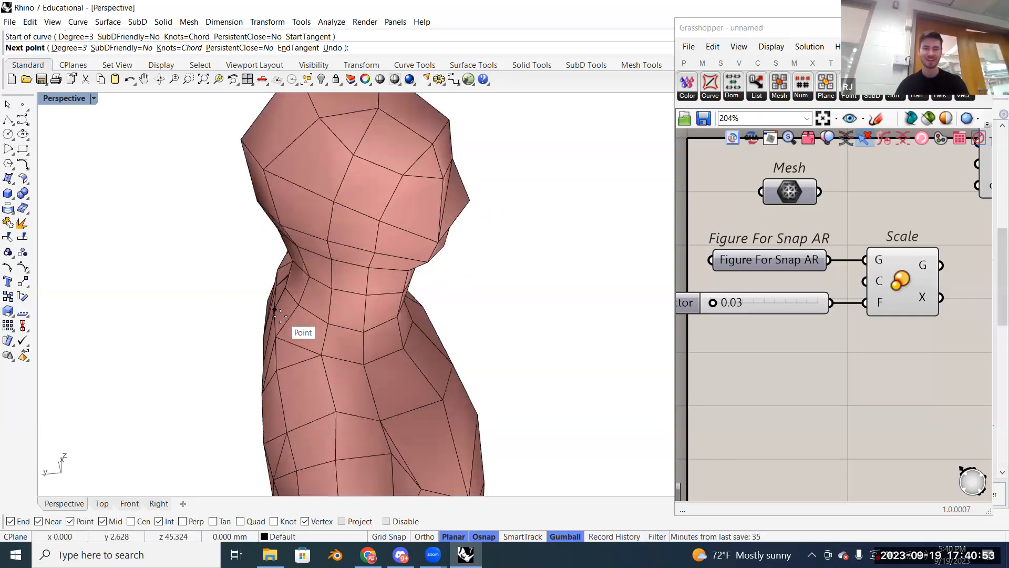
{"action": "left_click", "coordinate": [322, 355]}
{"action": "right_click_drag", "start_coordinate": [393, 356], "coordinate": [297, 337]}
{"action": "left_click", "coordinate": [360, 309]}
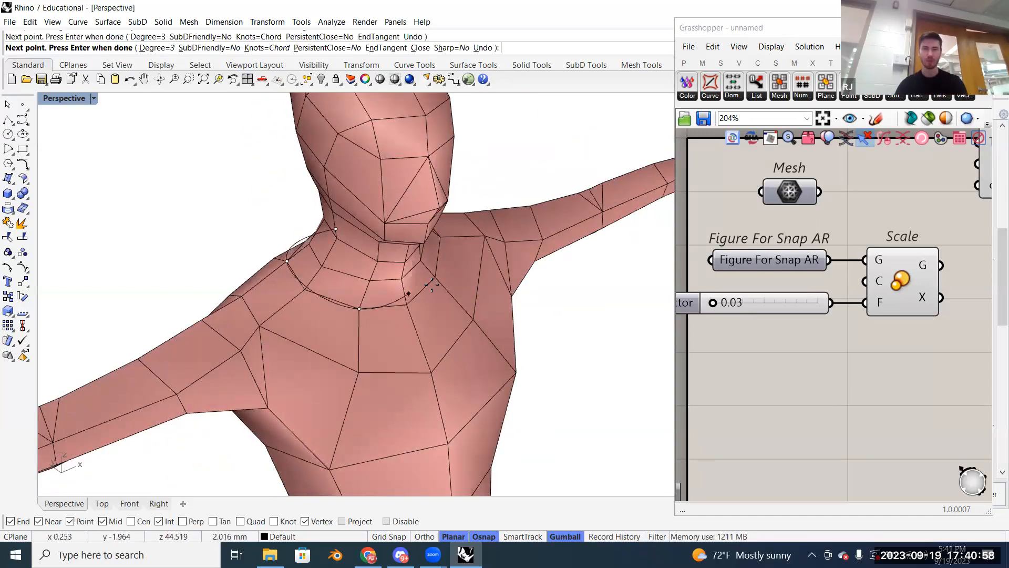
{"action": "left_click", "coordinate": [437, 278]}
Step: Continue the interpolated curve over the other shoulder to the upper-back vertices and finish it as a near-closed neck loop
{"action": "right_click_drag", "start_coordinate": [440, 281], "coordinate": [446, 338]}
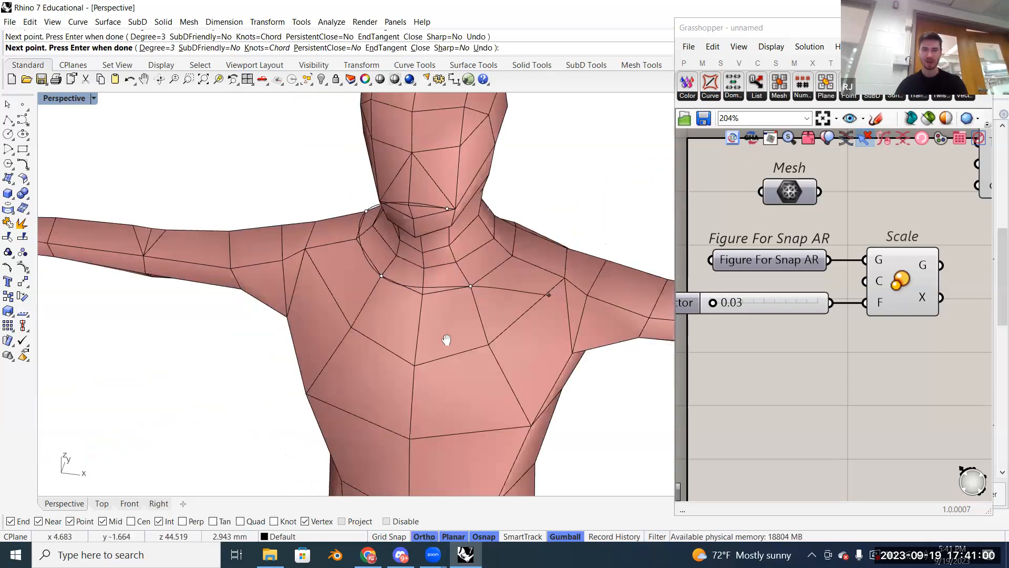
{"action": "scroll", "coordinate": [424, 313], "scroll_direction": "down", "scroll_amount": 3}
{"action": "scroll", "coordinate": [424, 312], "scroll_direction": "up", "scroll_amount": 6}
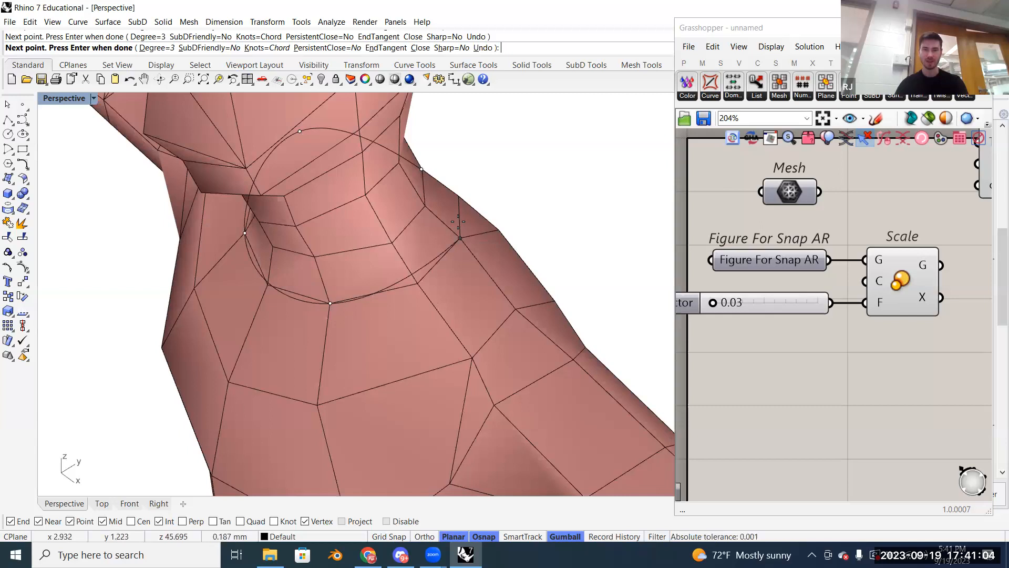
{"action": "right_click_drag", "start_coordinate": [424, 317], "coordinate": [361, 327]}
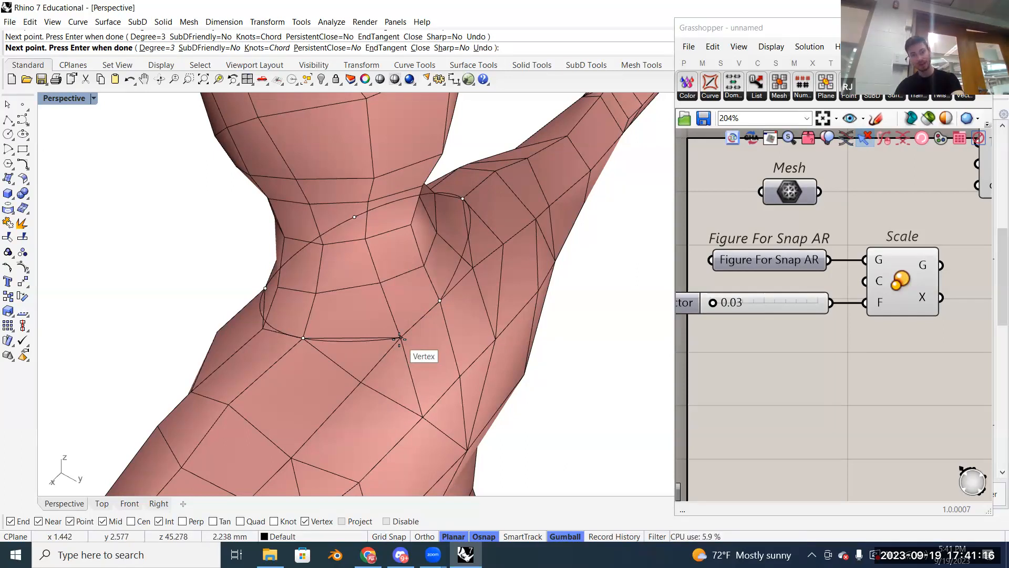
{"action": "left_click", "coordinate": [441, 300]}
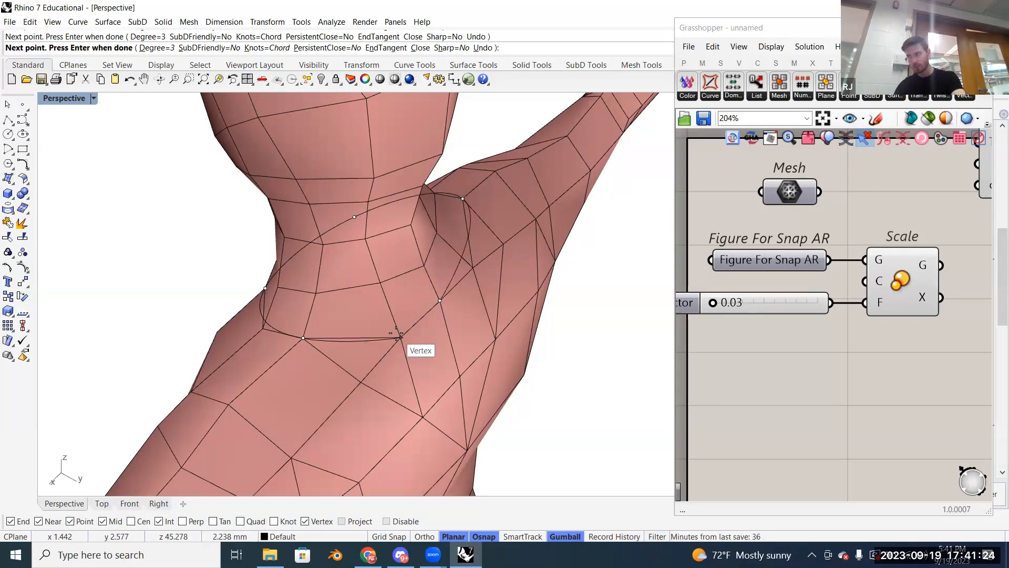
{"action": "left_click", "coordinate": [398, 334]}
{"action": "key", "text": "Return"}
Step: Select the neck curve and shift its end control point away from its mesh vertex on the upper back
{"action": "left_click", "coordinate": [385, 340]}
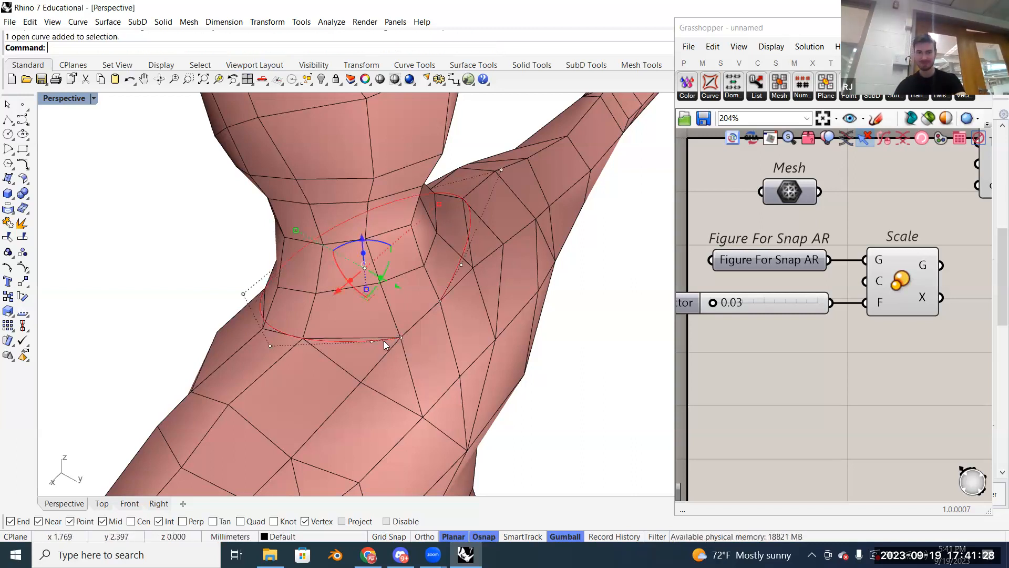
{"action": "left_click", "coordinate": [401, 338]}
{"action": "right_click_drag", "start_coordinate": [403, 340], "coordinate": [451, 353]}
{"action": "left_click_drag", "start_coordinate": [420, 328], "coordinate": [463, 317]}
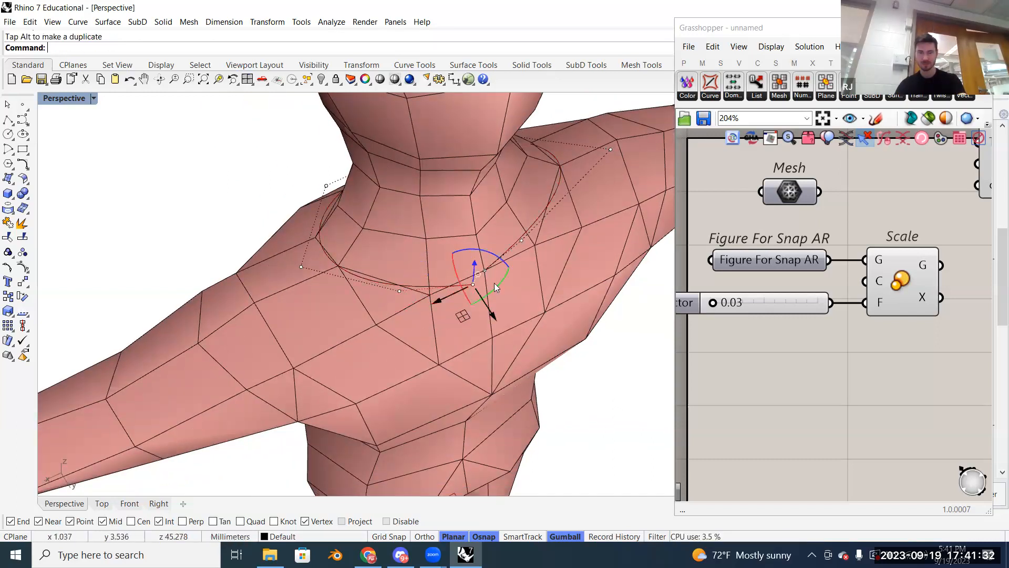
Step: Select the neck curve and examine how closely it follows the neck base, shoulders and upper back from several sides
{"action": "left_click", "coordinate": [379, 339]}
{"action": "left_click", "coordinate": [200, 243]}
{"action": "right_click_drag", "start_coordinate": [356, 248], "coordinate": [376, 284]}
{"action": "left_click", "coordinate": [398, 328]}
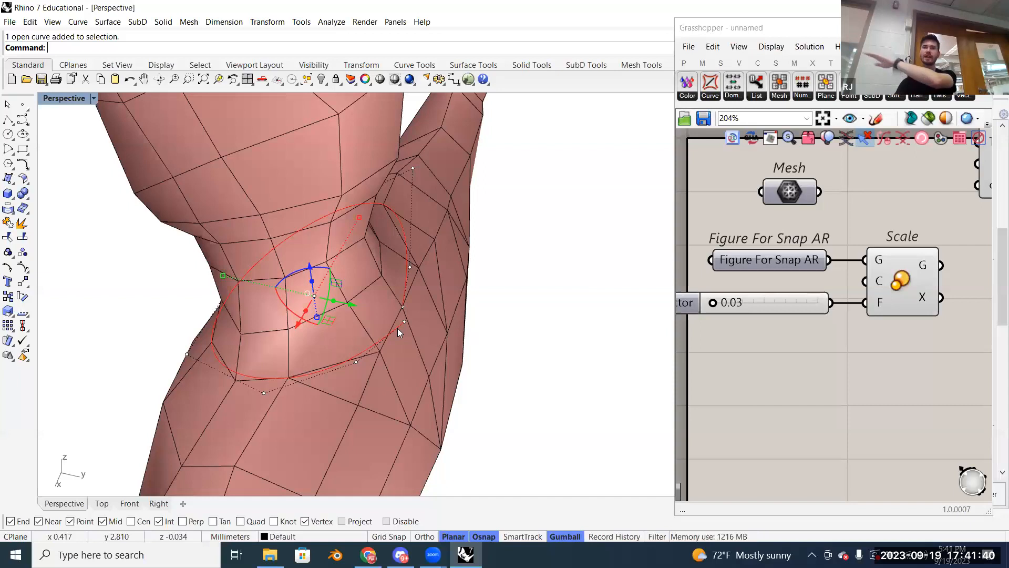
{"action": "left_click", "coordinate": [508, 395]}
{"action": "right_click_drag", "start_coordinate": [508, 395], "coordinate": [482, 376]}
{"action": "left_click", "coordinate": [400, 335]}
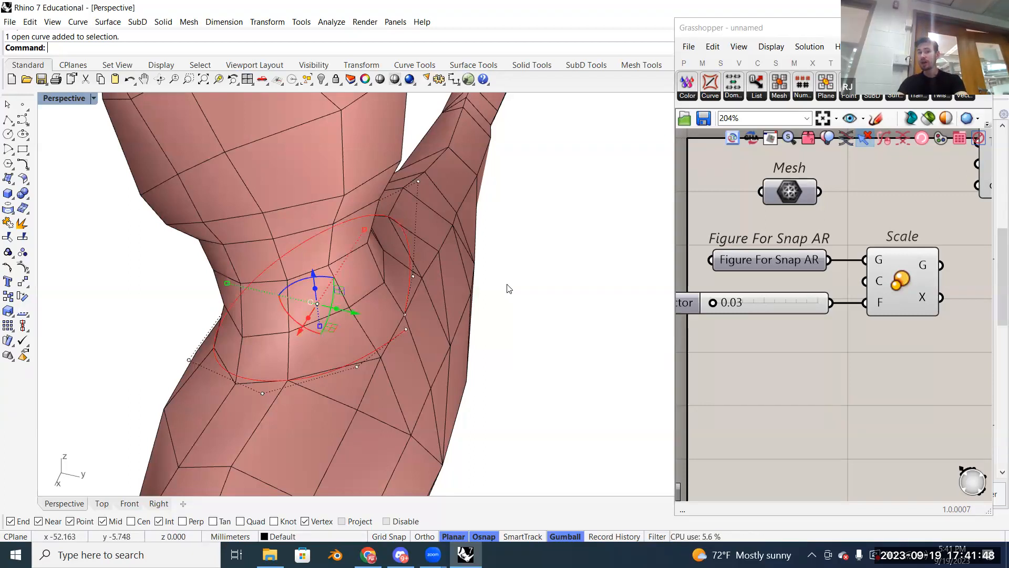
{"action": "scroll", "coordinate": [509, 289], "scroll_direction": "up", "scroll_amount": 2}
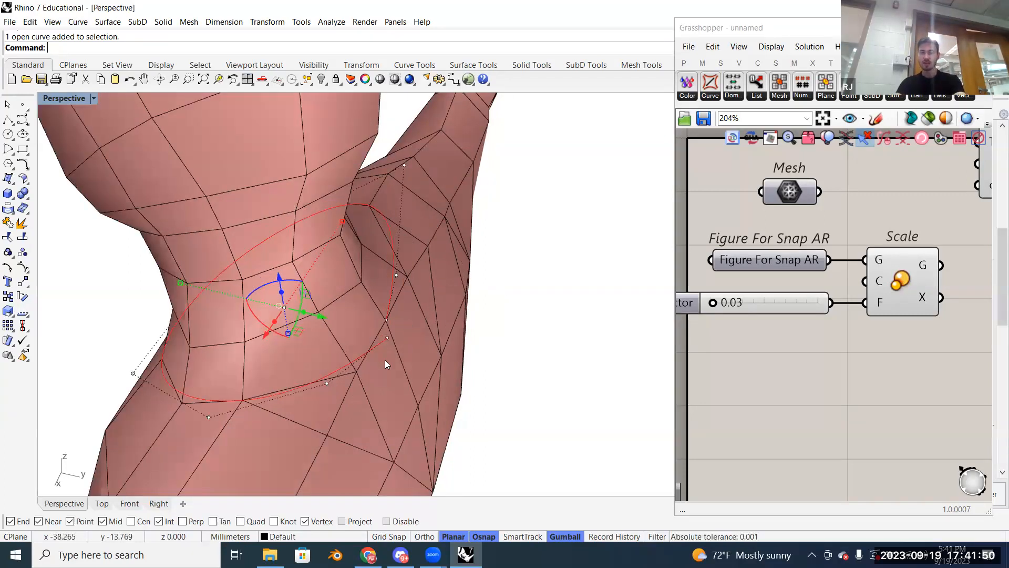
{"action": "scroll", "coordinate": [454, 286], "scroll_direction": "down", "scroll_amount": 3}
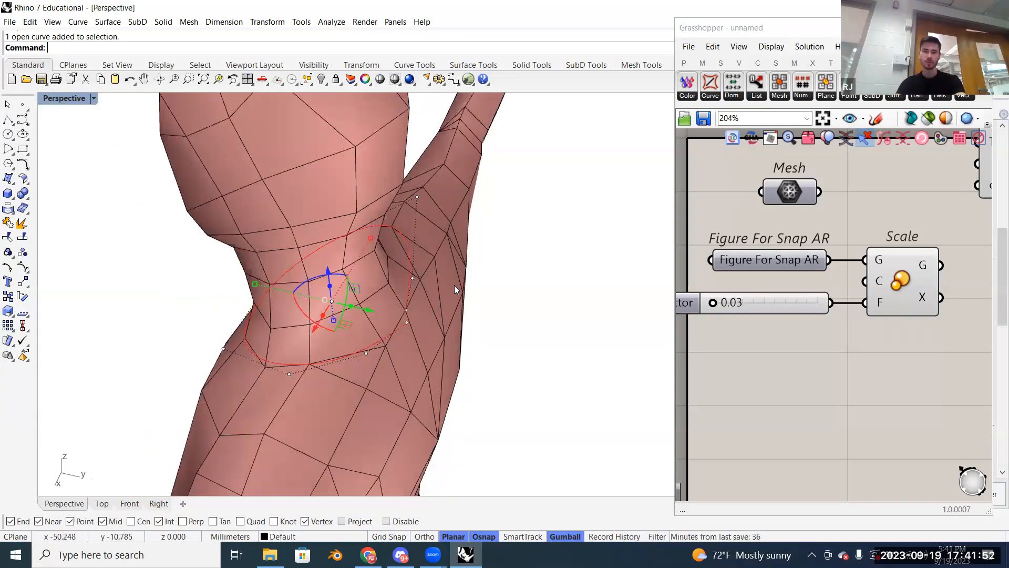
{"action": "mouse_move", "coordinate": [488, 310]}
{"action": "right_mouse_down"}
{"action": "mouse_move", "coordinate": [491, 340]}
{"action": "mouse_move", "coordinate": [502, 316]}
{"action": "right_mouse_up"}
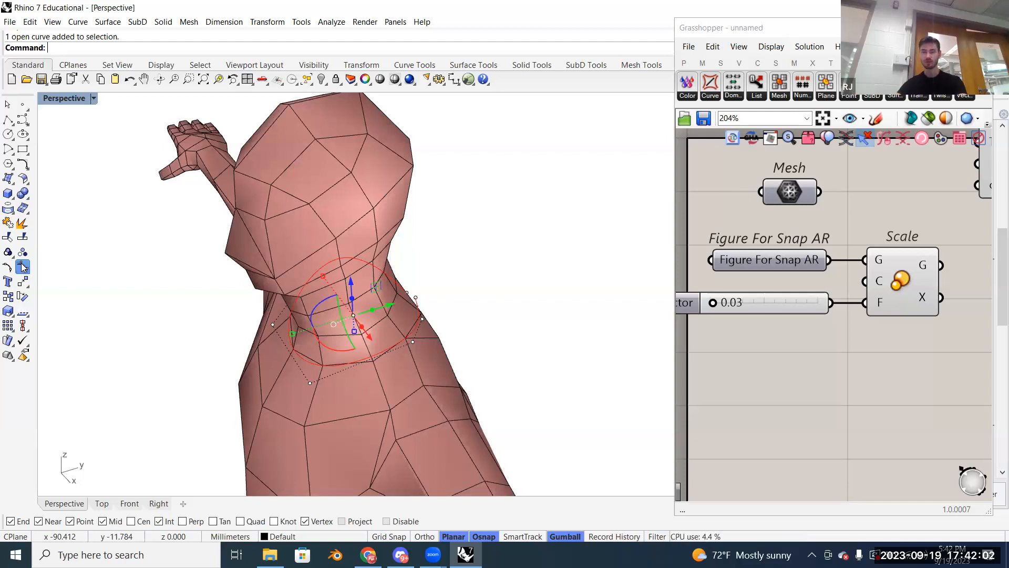
{"action": "right_click_drag", "start_coordinate": [467, 334], "coordinate": [486, 321]}
{"action": "scroll", "coordinate": [486, 321], "scroll_direction": "up", "scroll_amount": 5}
{"action": "right_click_drag", "start_coordinate": [216, 276], "coordinate": [409, 307]}
{"action": "left_click", "coordinate": [406, 315]}
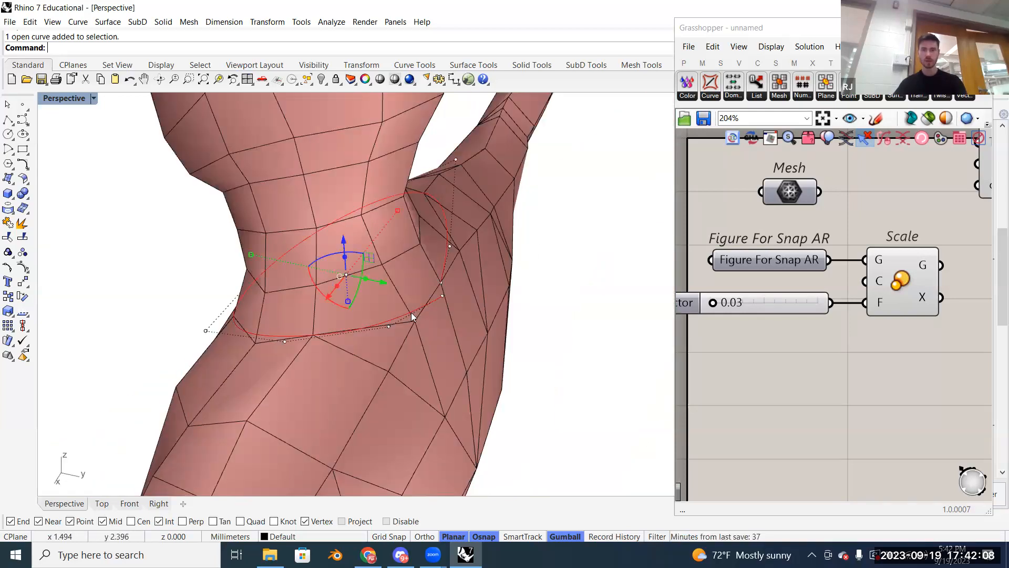
Step: Shrink the Grasshopper window to uncover Rhino's side panels and show the layer list
{"action": "left_click", "coordinate": [796, 21]}
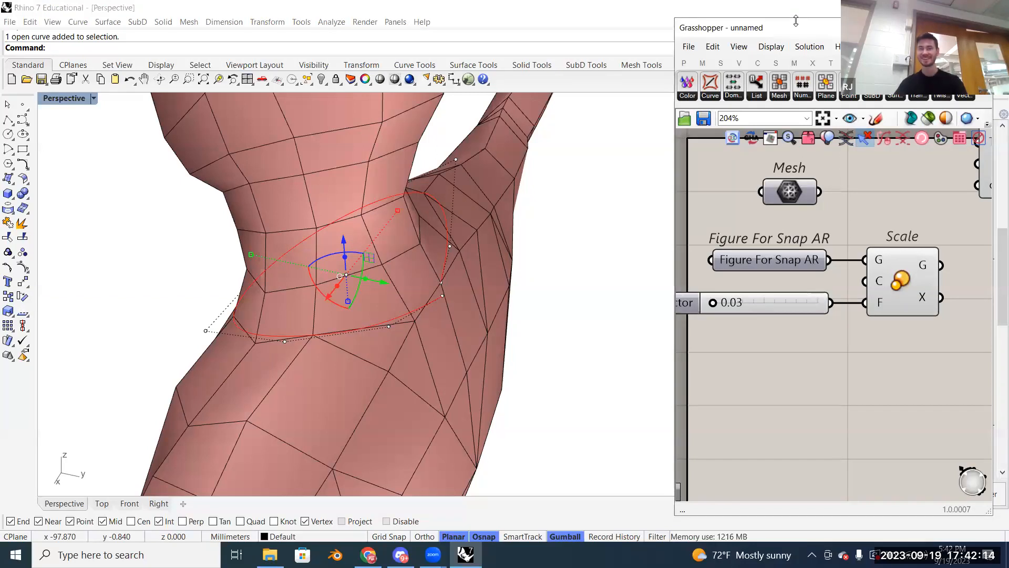
{"action": "left_click_drag", "start_coordinate": [796, 20], "coordinate": [800, 178]}
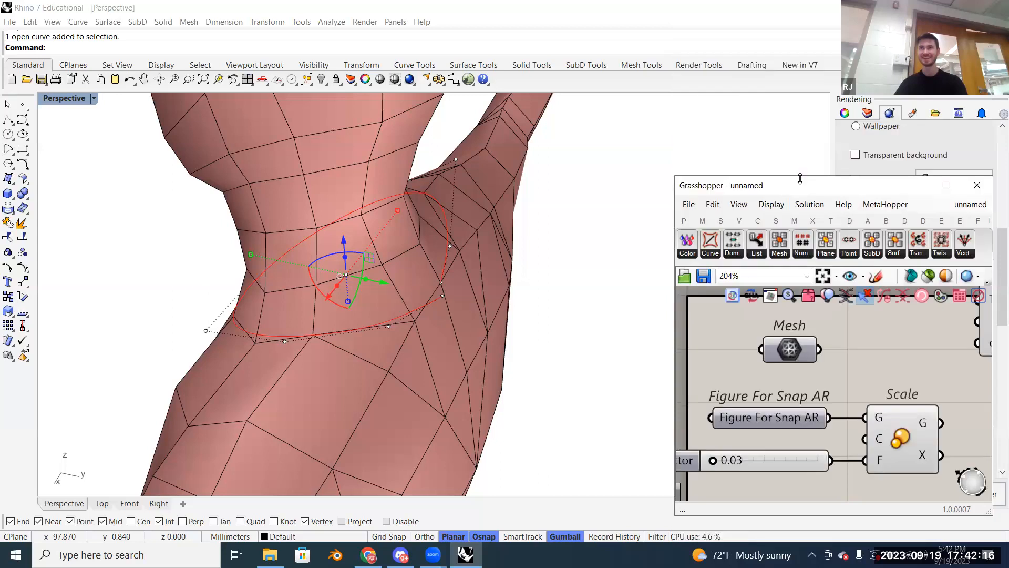
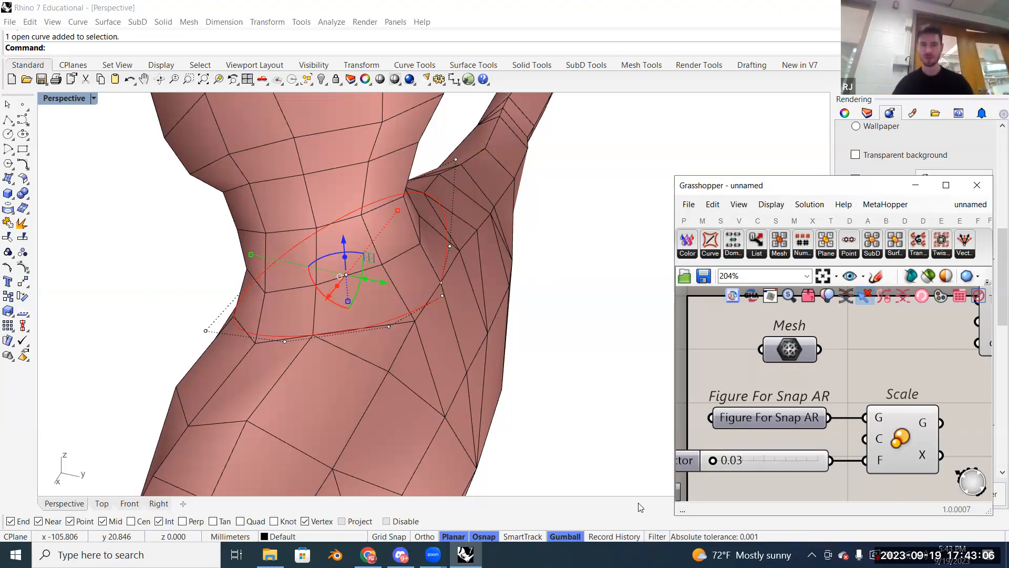
{"action": "left_click", "coordinate": [536, 315]}
{"action": "left_click", "coordinate": [488, 308]}
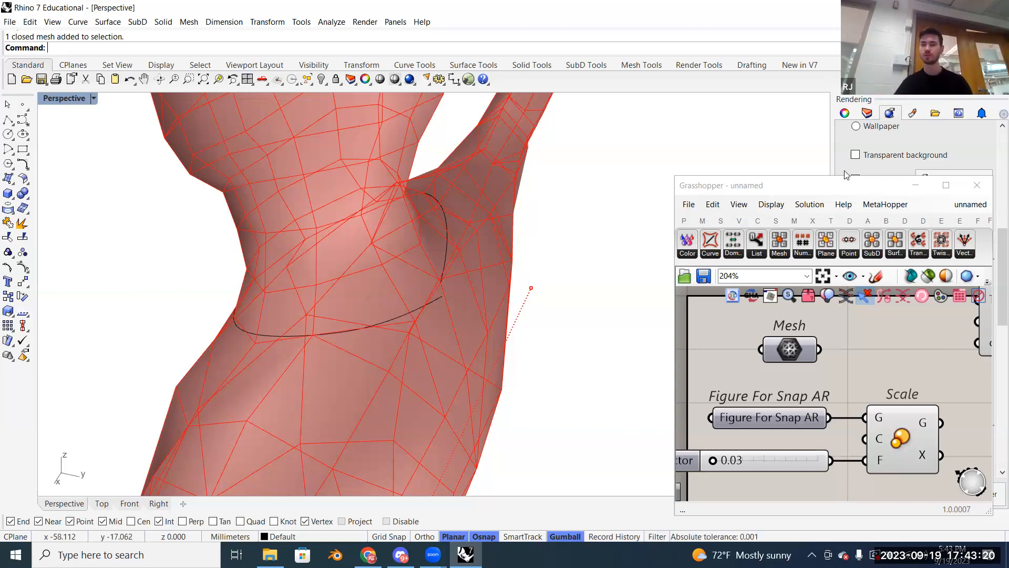
{"action": "left_click", "coordinate": [820, 180]}
{"action": "left_click_drag", "start_coordinate": [820, 180], "coordinate": [820, 351]}
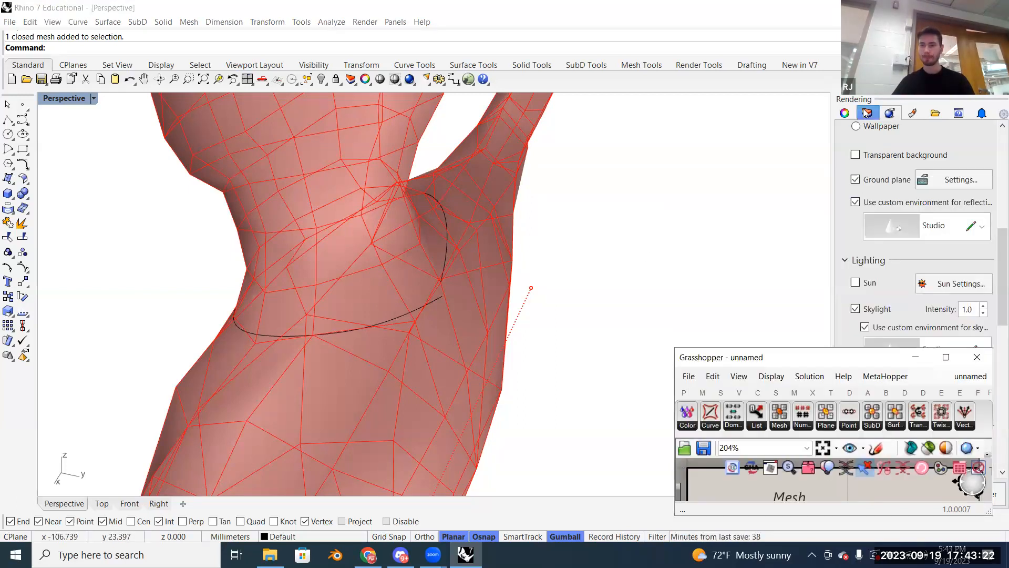
{"action": "left_click", "coordinate": [868, 113]}
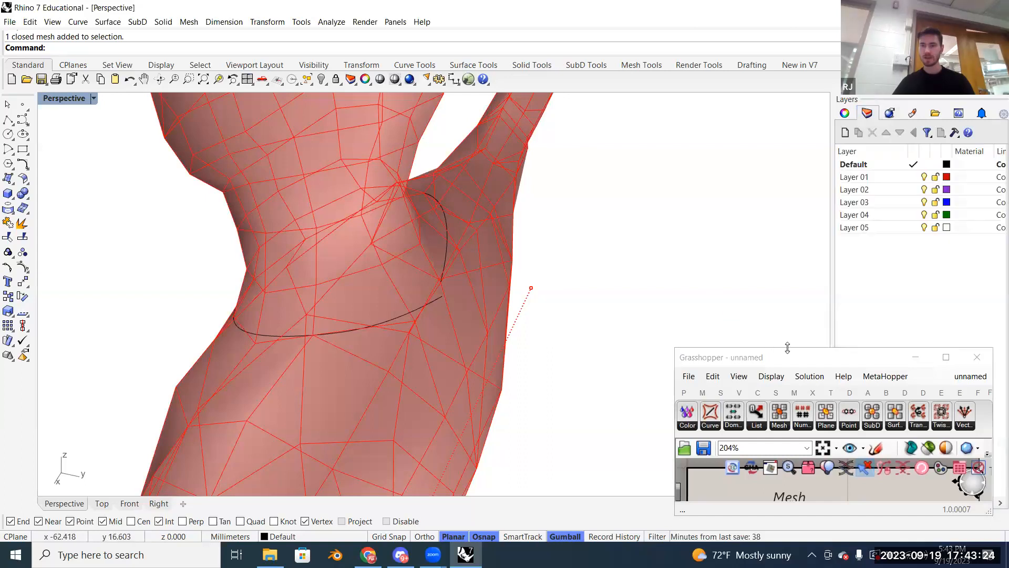
{"action": "left_click_drag", "start_coordinate": [770, 348], "coordinate": [770, 338]}
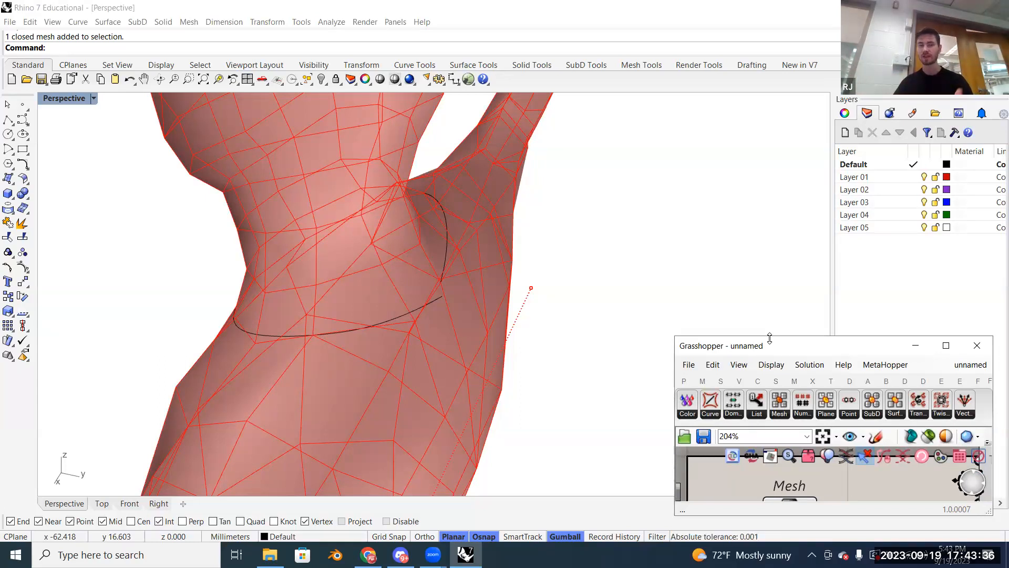
{"action": "left_click", "coordinate": [678, 275]}
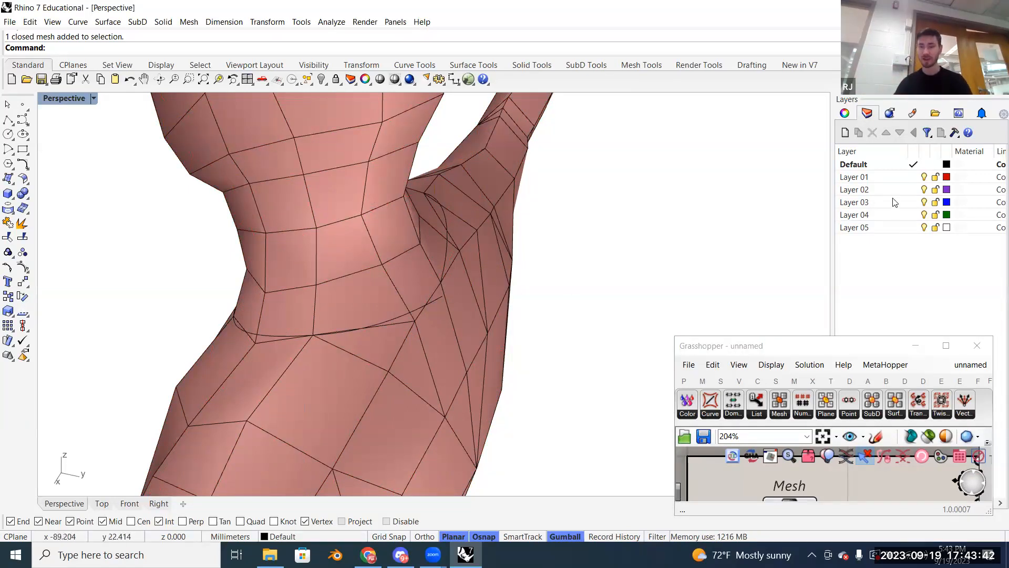
Step: Select the baked figure mesh and change its object layer to Layer 01
{"action": "left_click", "coordinate": [868, 182]}
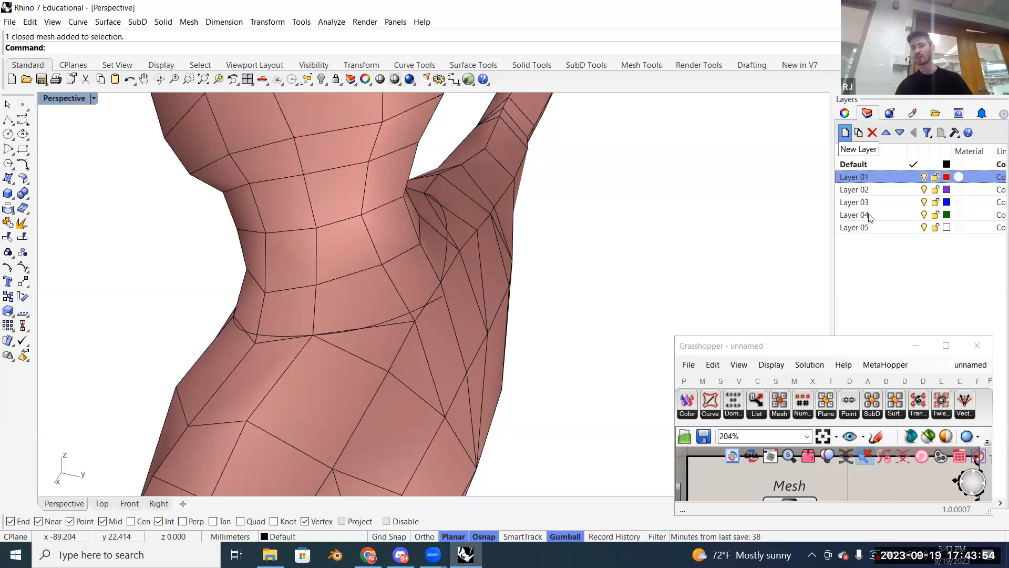
{"action": "left_click", "coordinate": [377, 230]}
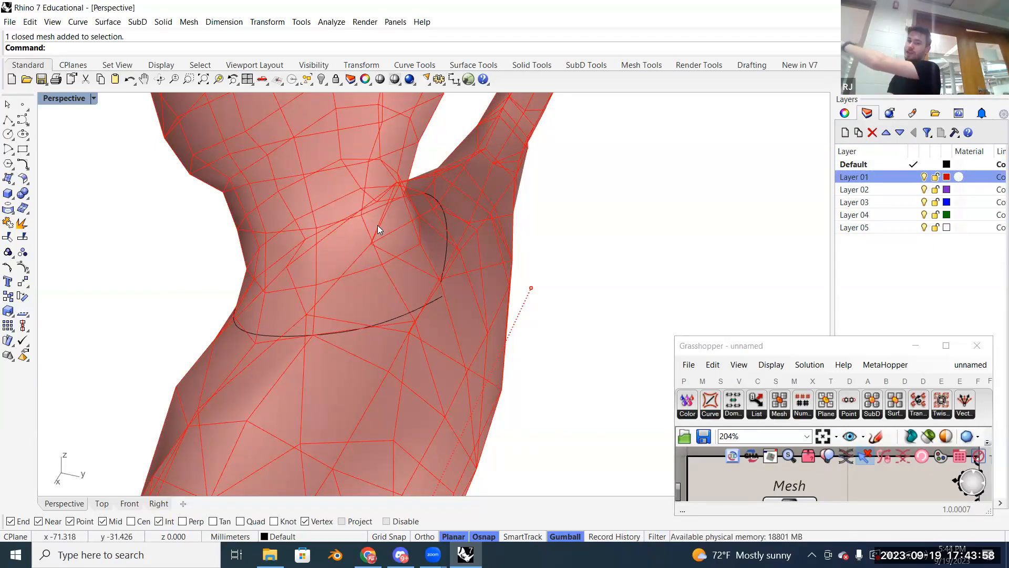
{"action": "right_click", "coordinate": [871, 177]}
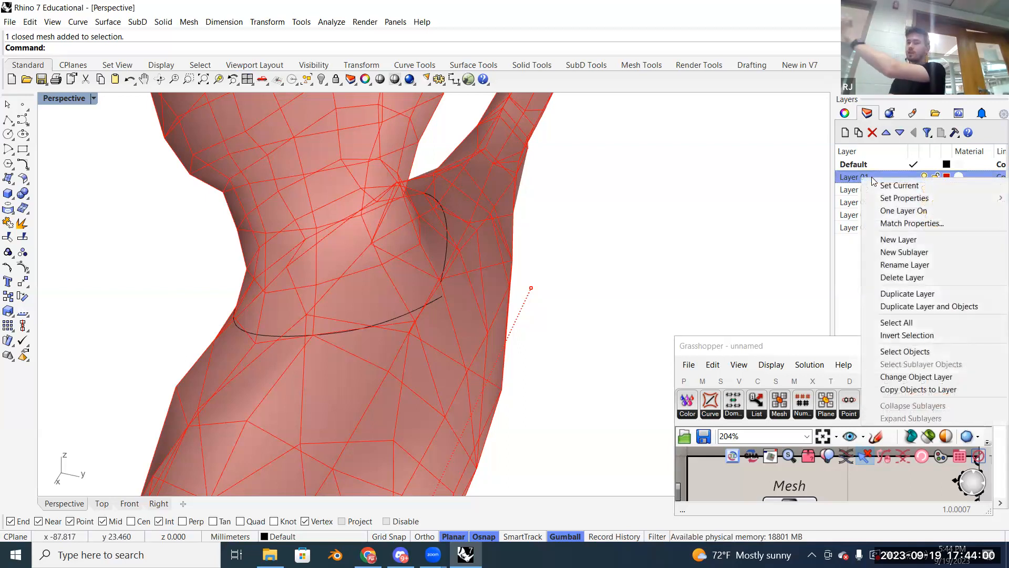
{"action": "left_click", "coordinate": [906, 378]}
{"action": "left_click", "coordinate": [710, 219]}
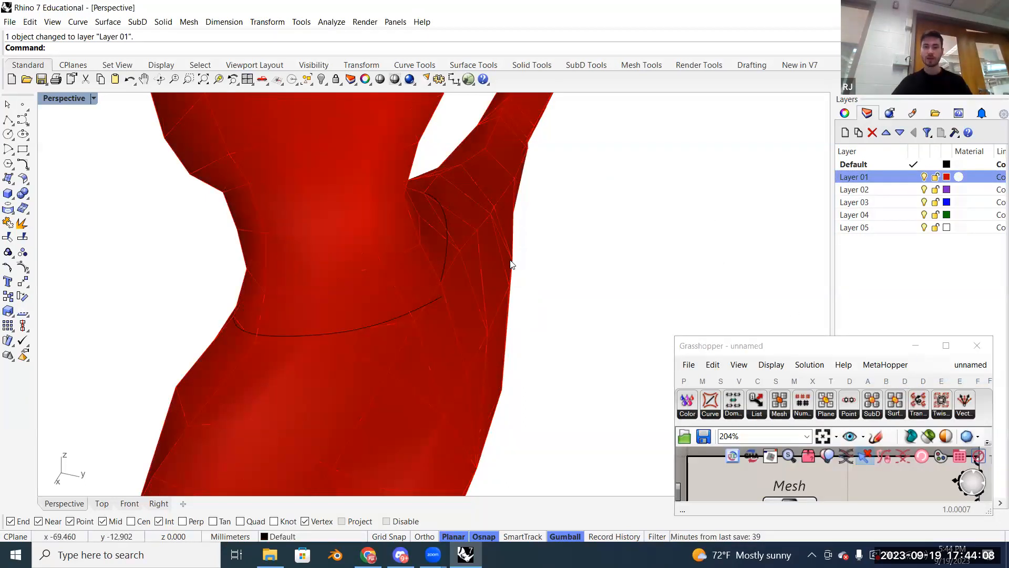
{"action": "right_click_drag", "start_coordinate": [514, 266], "coordinate": [557, 257]}
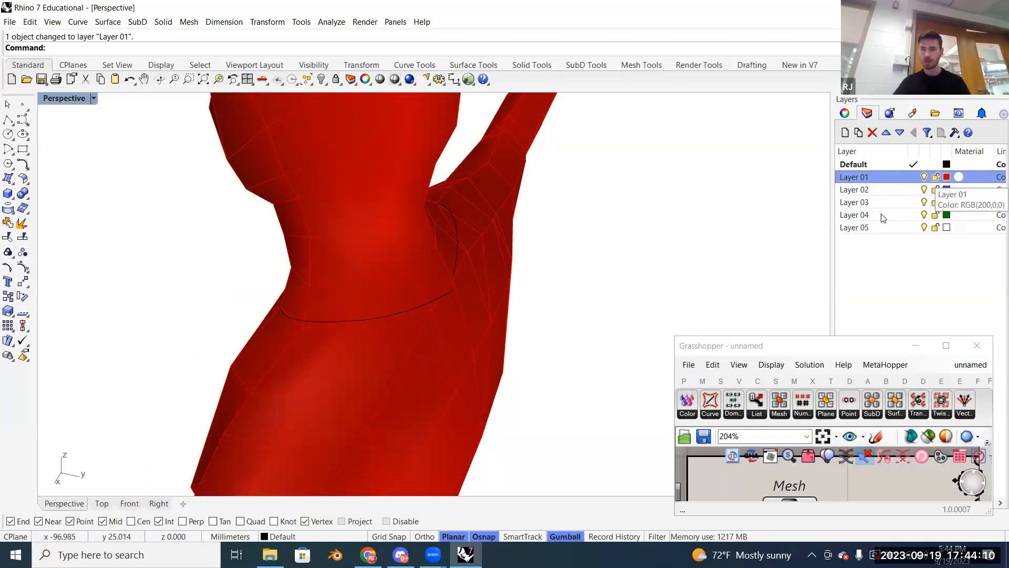
Step: Delete Layer 02 through Layer 05, keep Layer 01 with its object, and set Layer 01's color to black
{"action": "left_click_drag", "start_coordinate": [878, 241], "coordinate": [871, 184]}
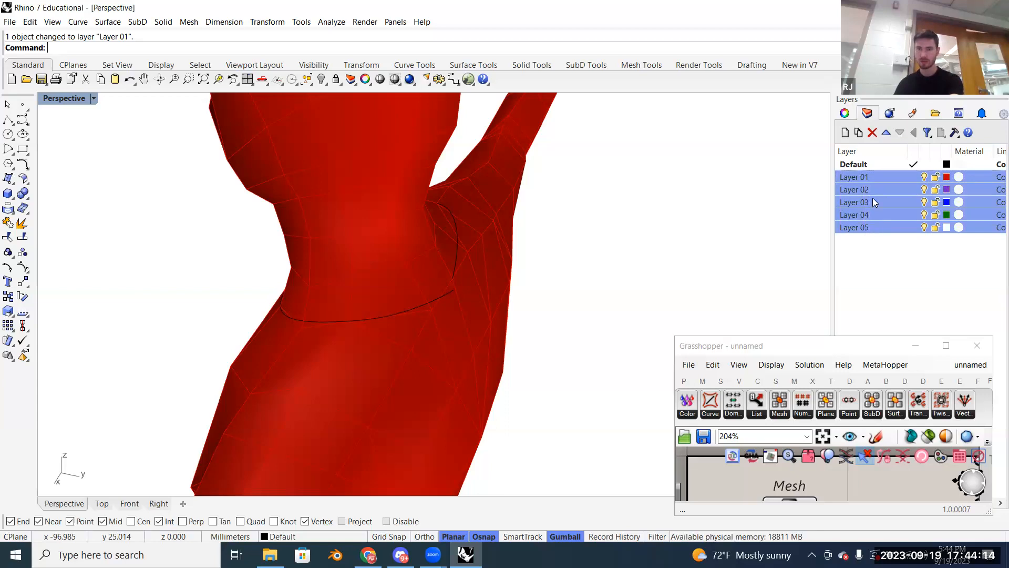
{"action": "left_click_drag", "start_coordinate": [901, 254], "coordinate": [880, 195]}
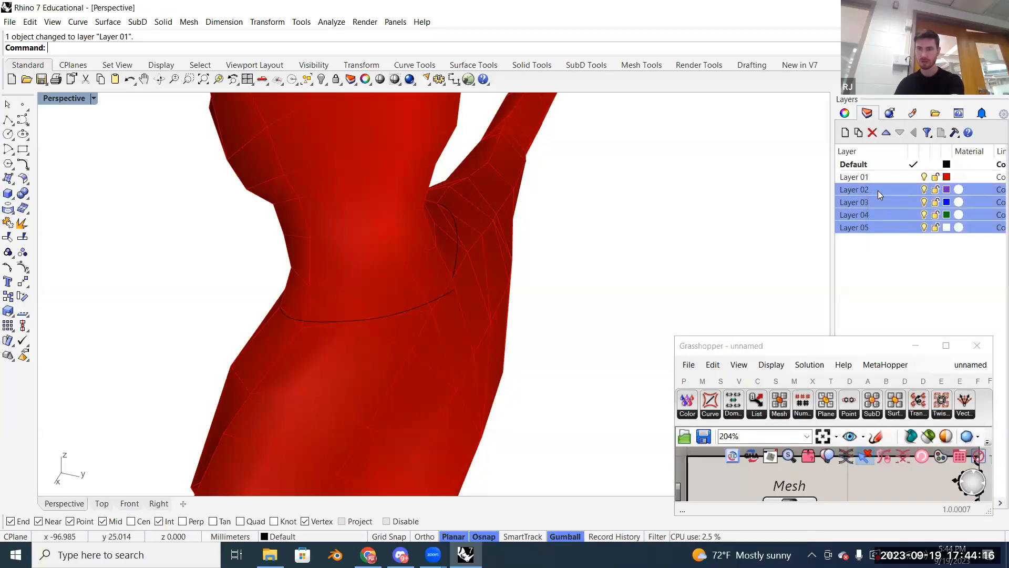
{"action": "left_click", "coordinate": [872, 133]}
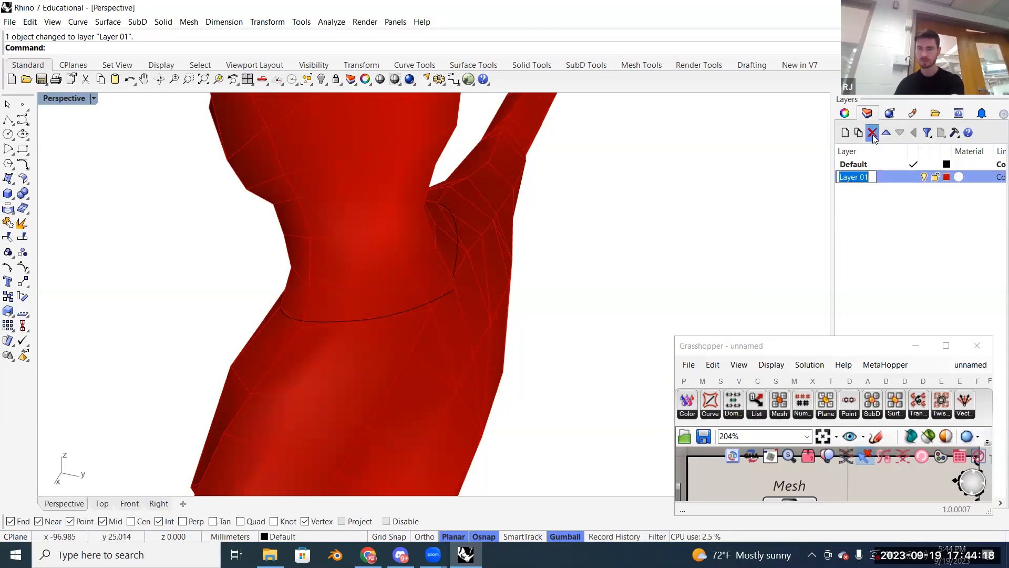
{"action": "left_click", "coordinate": [872, 133]}
{"action": "left_click", "coordinate": [524, 314]}
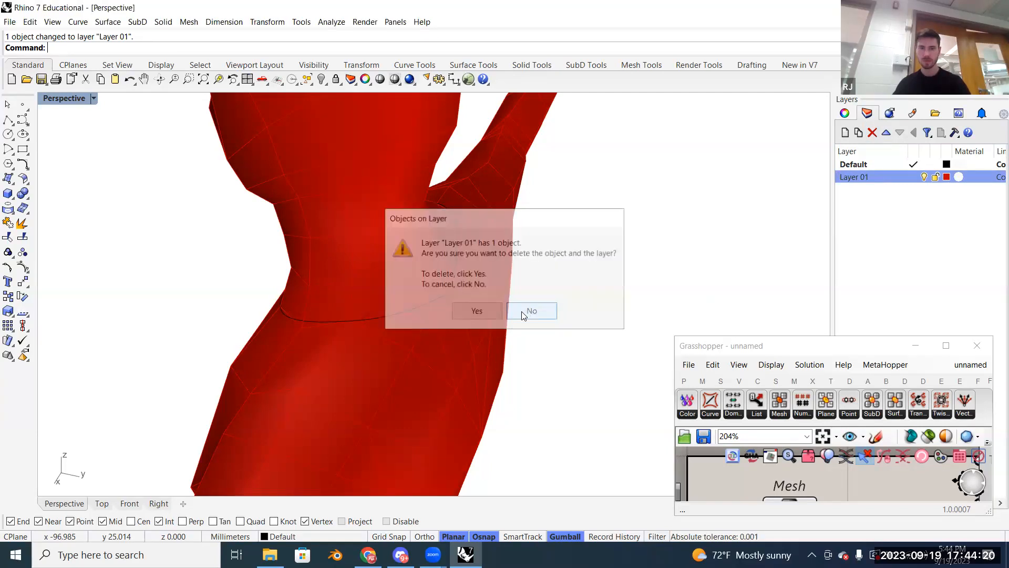
{"action": "left_click", "coordinate": [946, 177]}
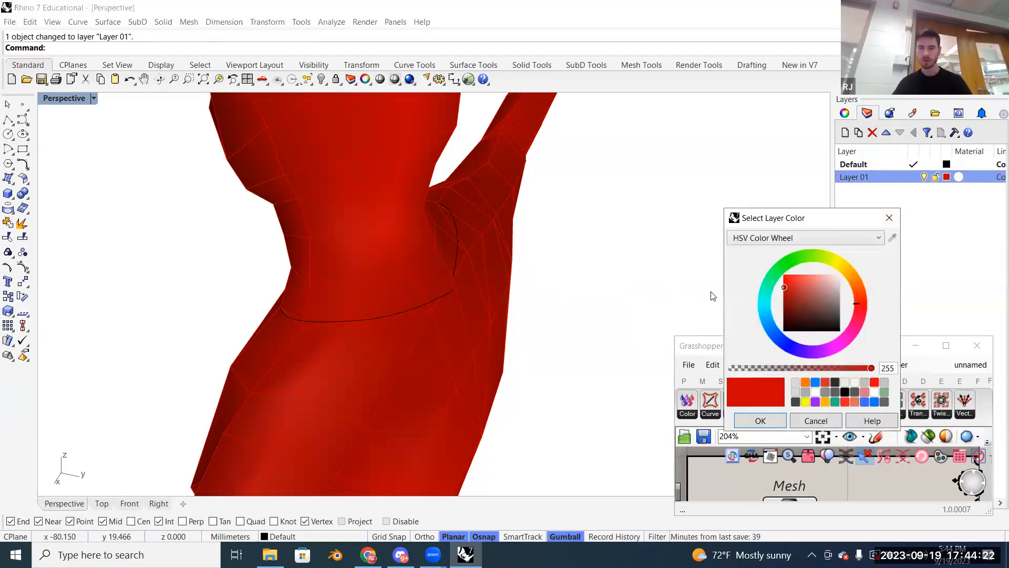
{"action": "left_click", "coordinate": [757, 420]}
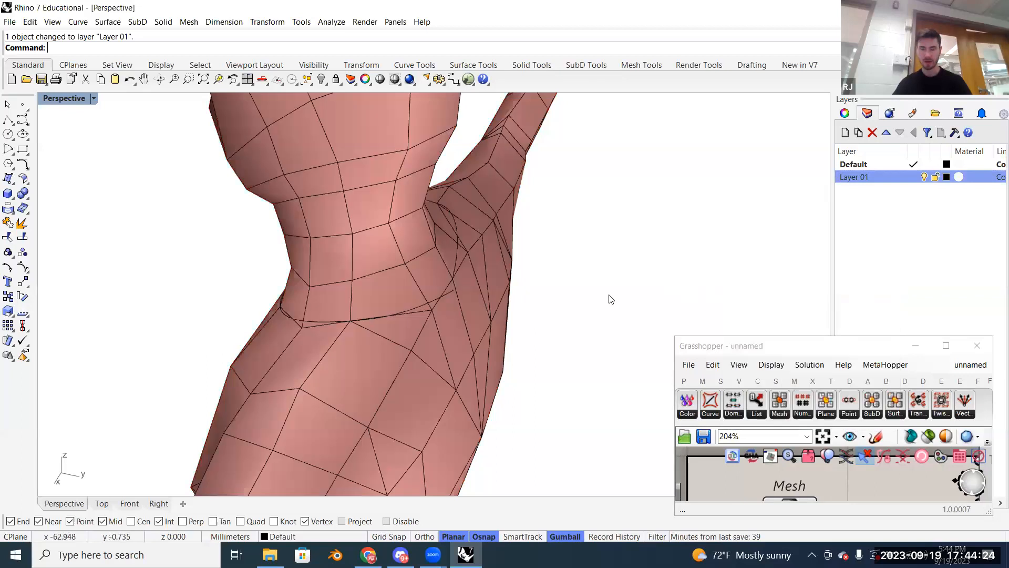
Step: Select the figure mesh and assign it to Layer 01 again
{"action": "left_click", "coordinate": [487, 359]}
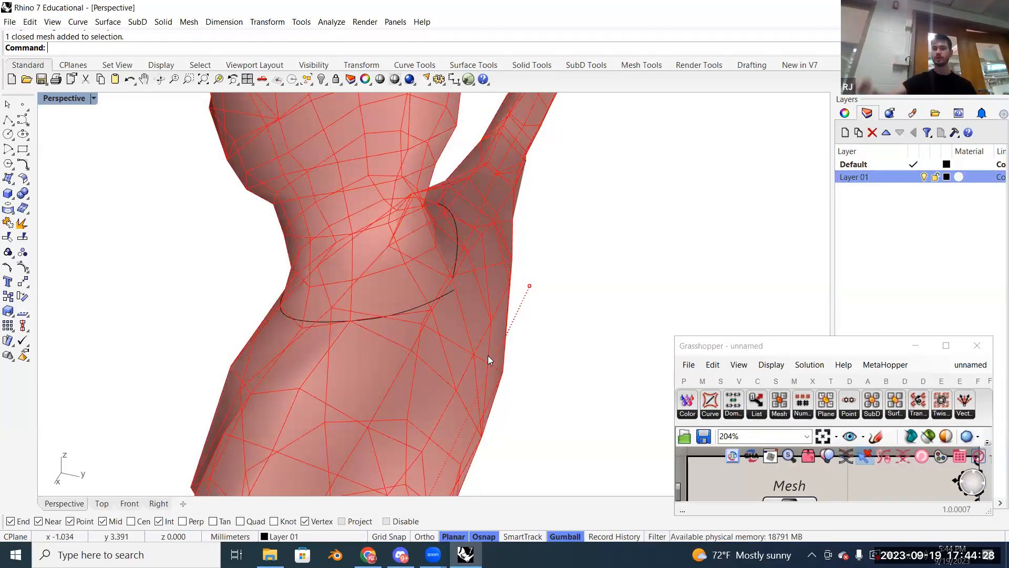
{"action": "right_click", "coordinate": [870, 180]}
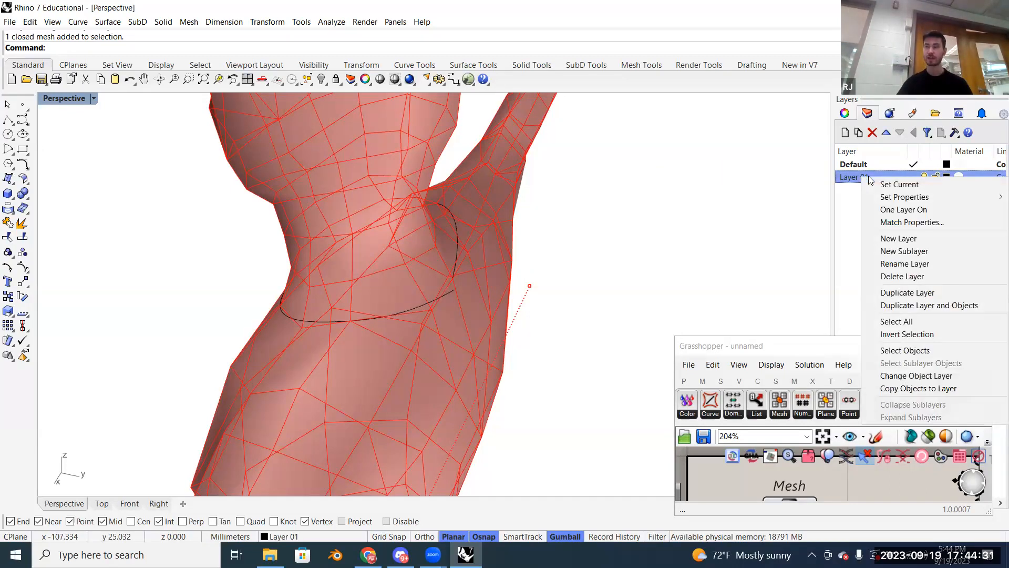
{"action": "left_click", "coordinate": [927, 376]}
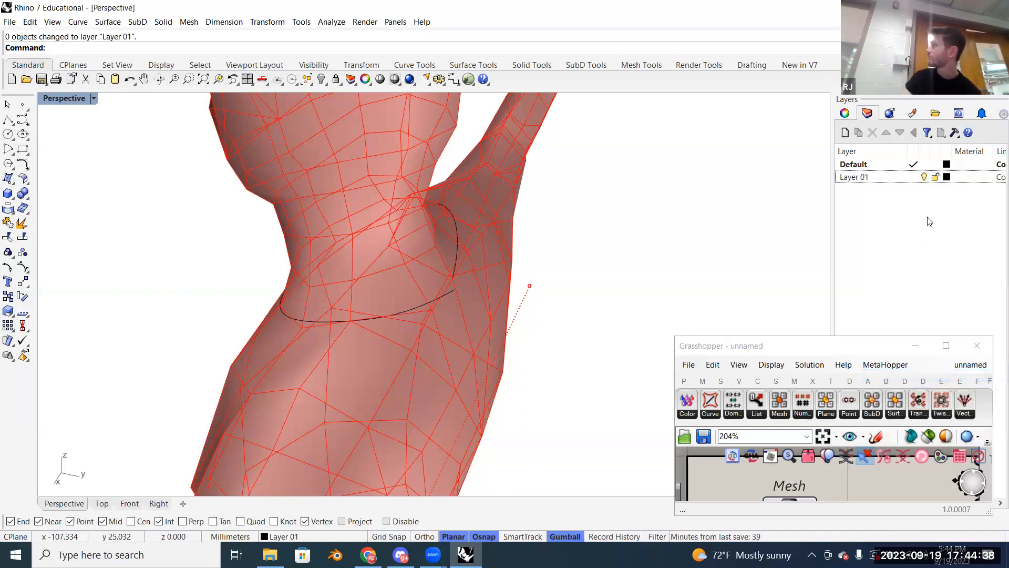
Step: Toggle Layer 01's visibility off and on, and lock the layer so the figure mesh cannot be selected
{"action": "left_click", "coordinate": [925, 177]}
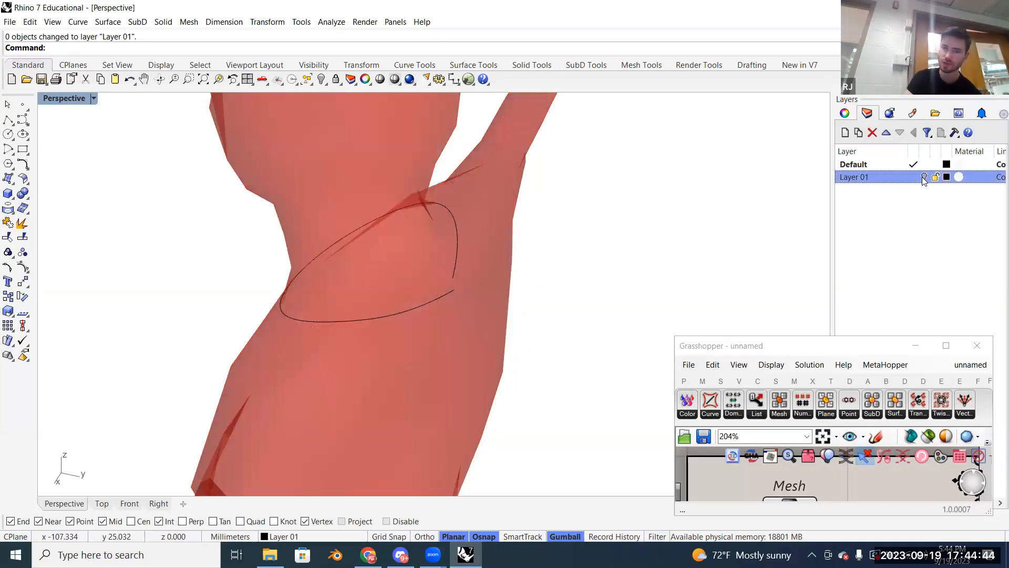
{"action": "left_click", "coordinate": [924, 178]}
{"action": "left_click", "coordinate": [925, 177]}
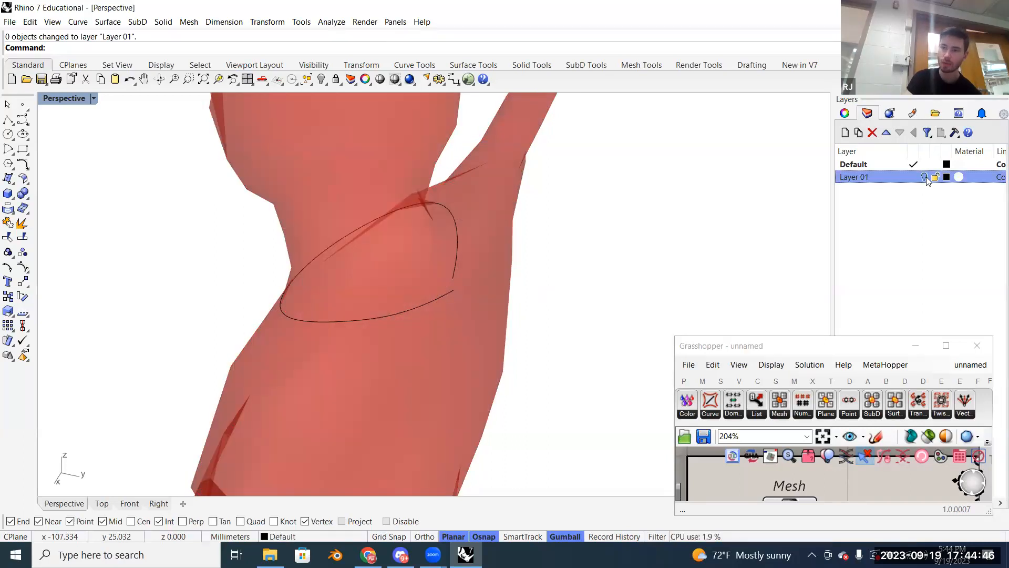
{"action": "left_click", "coordinate": [924, 176]}
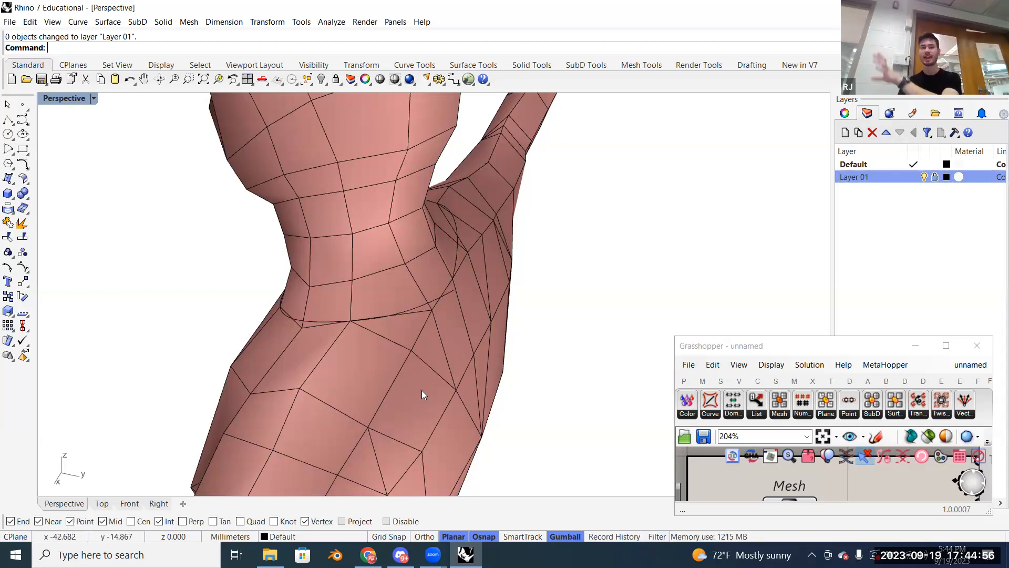
Step: Select the neck curve and reposition the control points beside its open ends at the back of the neck
{"action": "right_click_drag", "start_coordinate": [439, 354], "coordinate": [482, 342]}
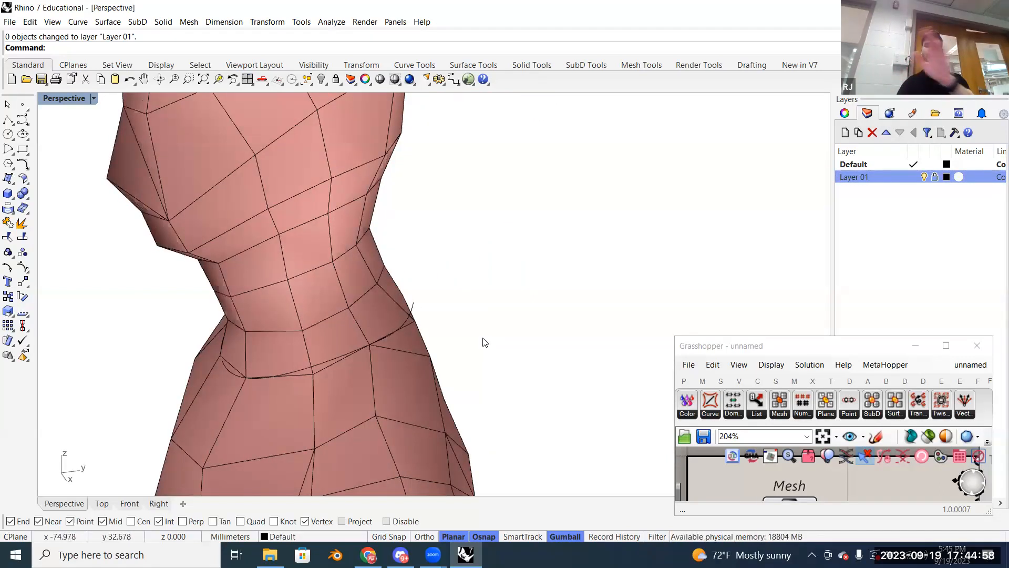
{"action": "left_click", "coordinate": [412, 316]}
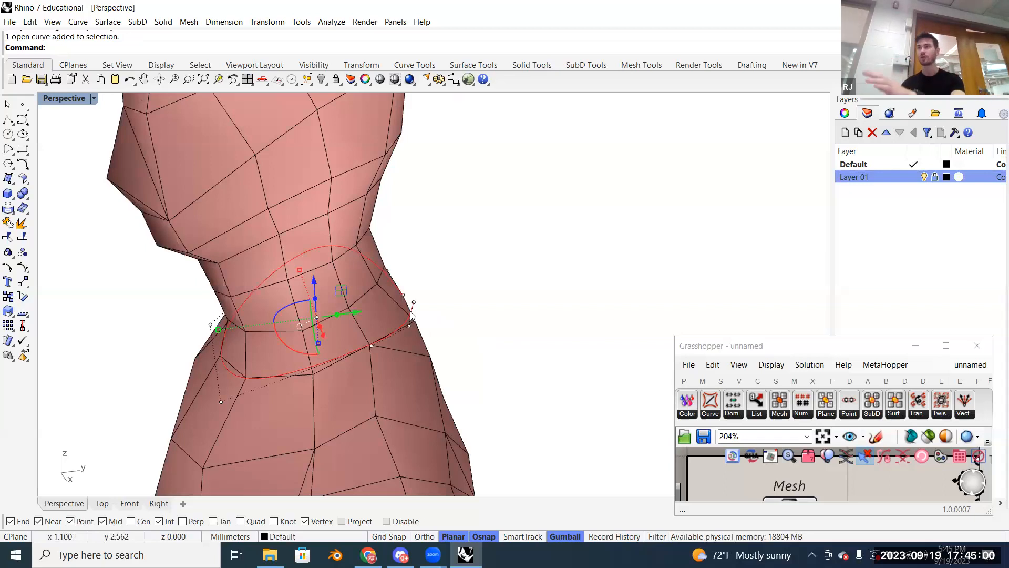
{"action": "left_click", "coordinate": [411, 329]}
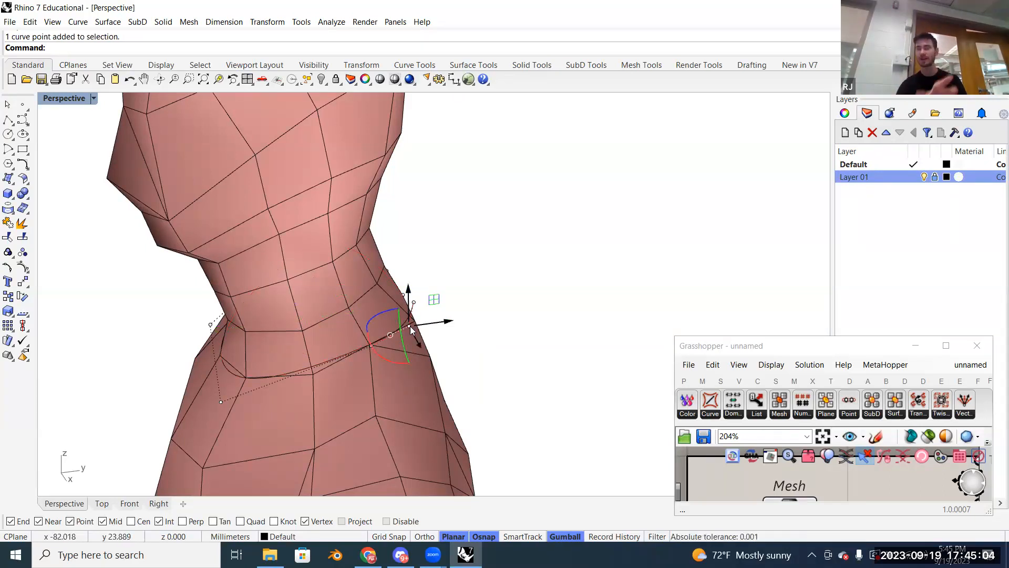
{"action": "right_click_drag", "start_coordinate": [461, 376], "coordinate": [483, 381]}
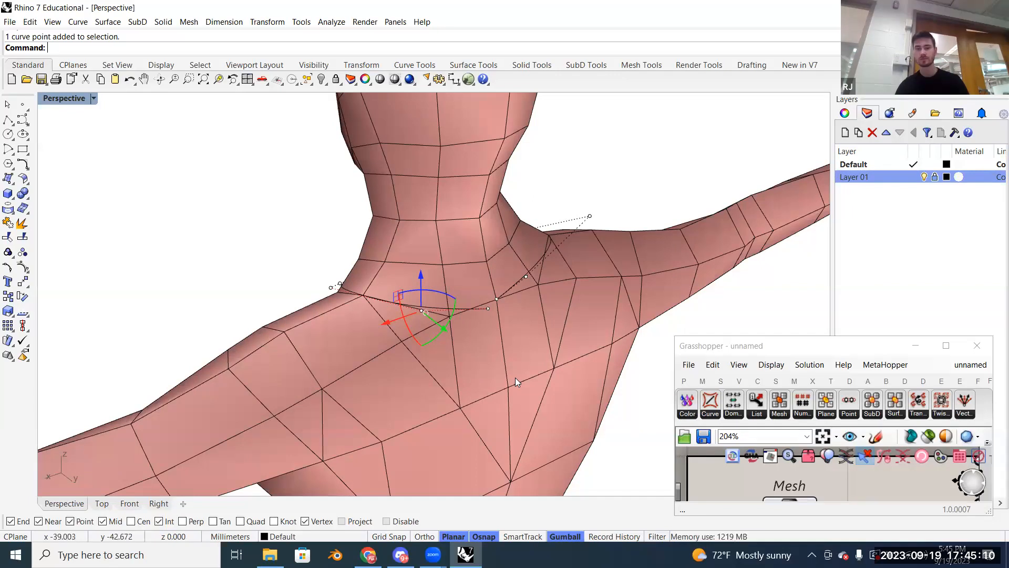
{"action": "scroll", "coordinate": [501, 302], "scroll_direction": "down", "scroll_amount": 3}
{"action": "scroll", "coordinate": [499, 301], "scroll_direction": "up", "scroll_amount": 6}
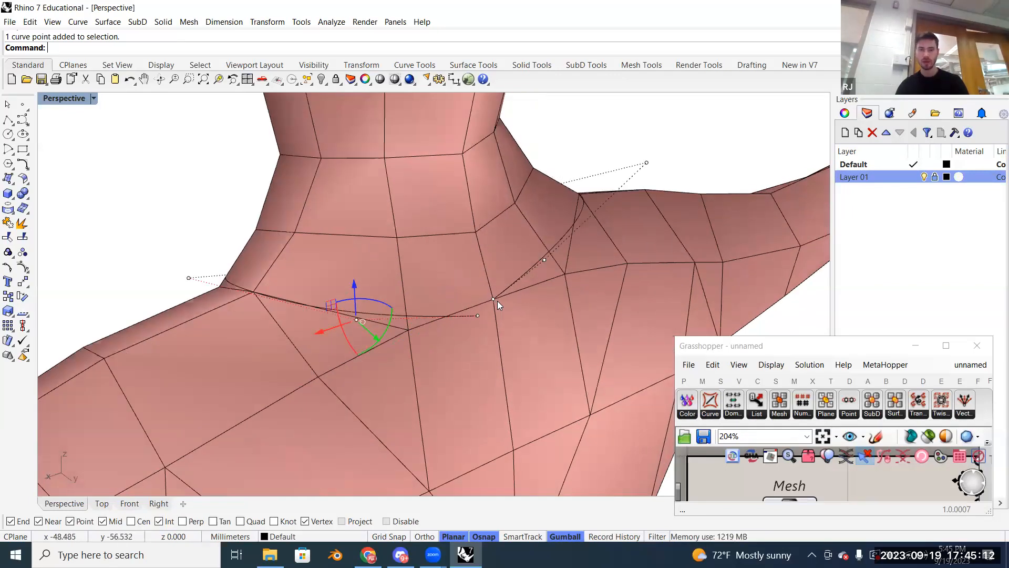
{"action": "right_click_drag", "start_coordinate": [503, 302], "coordinate": [527, 381]}
{"action": "left_click_drag", "start_coordinate": [484, 281], "coordinate": [536, 191]}
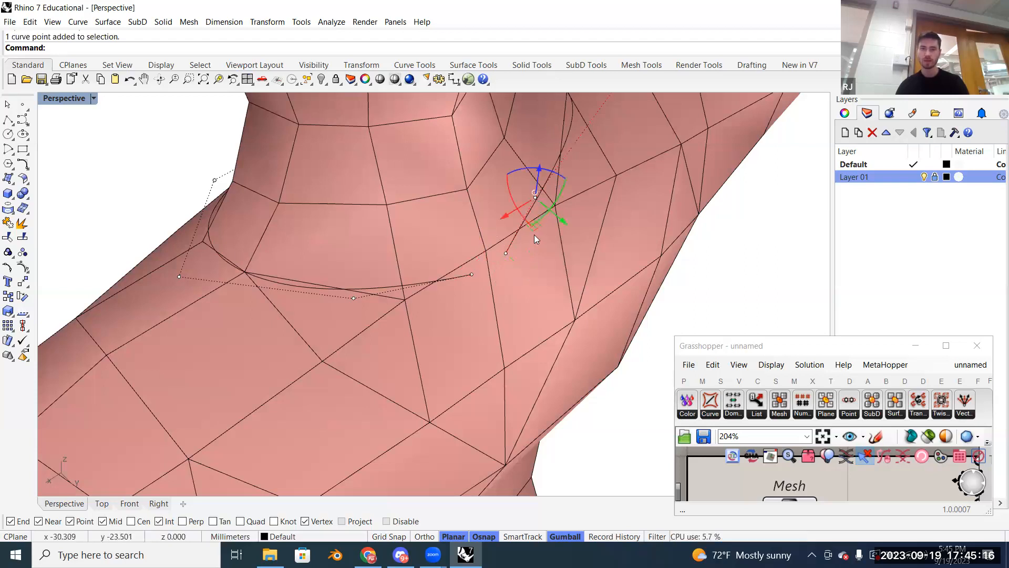
{"action": "left_click_drag", "start_coordinate": [554, 235], "coordinate": [474, 302]}
{"action": "left_click", "coordinate": [474, 273]}
{"action": "key", "text": "Escape"}
{"action": "key", "text": "Escape"}
Step: Reselect the neck curve and move its control point above one shoulder outward, away from the neck
{"action": "scroll", "coordinate": [406, 321], "scroll_direction": "down", "scroll_amount": 6}
{"action": "left_click", "coordinate": [415, 299]}
{"action": "right_click_drag", "start_coordinate": [496, 321], "coordinate": [530, 301]}
{"action": "left_click", "coordinate": [465, 380]}
{"action": "right_click_drag", "start_coordinate": [390, 368], "coordinate": [486, 342]}
{"action": "left_click", "coordinate": [390, 349]}
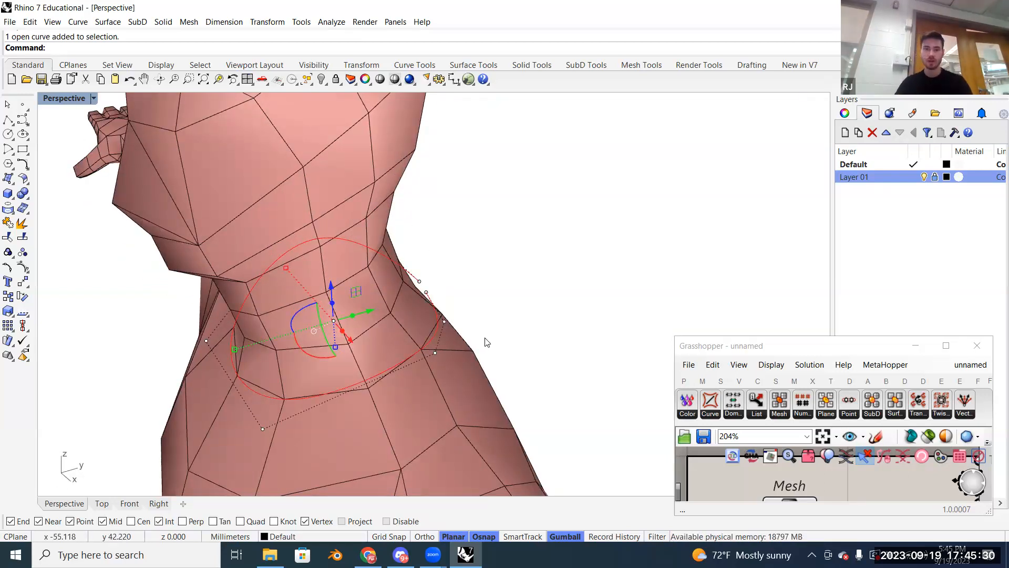
{"action": "right_click_drag", "start_coordinate": [451, 352], "coordinate": [568, 266]}
{"action": "left_click", "coordinate": [440, 365]}
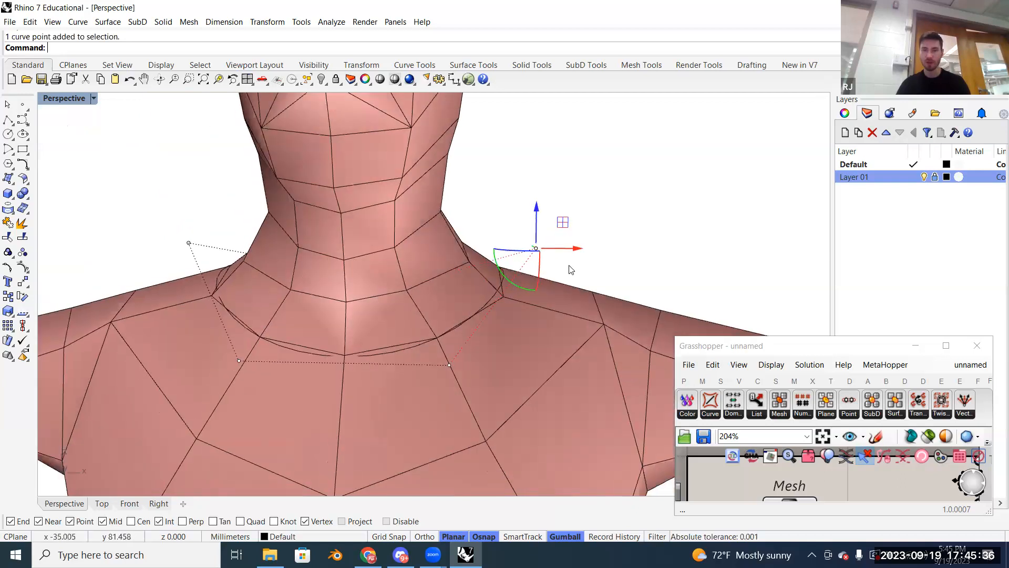
{"action": "left_click_drag", "start_coordinate": [576, 250], "coordinate": [590, 251]}
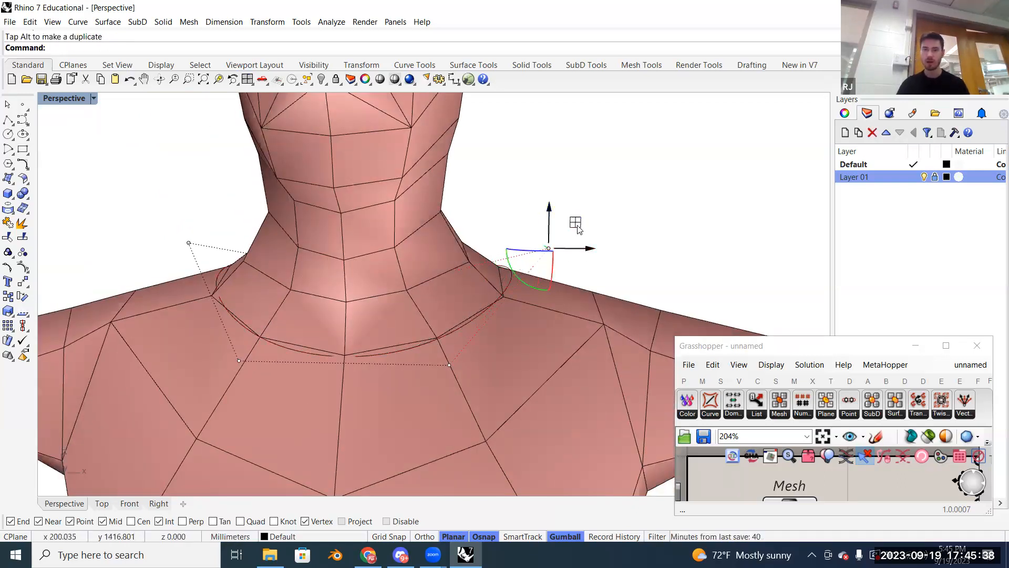
{"action": "left_click_drag", "start_coordinate": [577, 222], "coordinate": [591, 208]}
Step: Move further control points of the neck curve outward around the chest and shoulders so it stands off the body
{"action": "right_click_drag", "start_coordinate": [590, 208], "coordinate": [539, 328]}
{"action": "left_click", "coordinate": [593, 368]}
{"action": "left_click_drag", "start_coordinate": [528, 305], "coordinate": [541, 298]}
{"action": "left_click", "coordinate": [462, 390]}
{"action": "right_click_drag", "start_coordinate": [468, 371], "coordinate": [542, 363]}
{"action": "left_click_drag", "start_coordinate": [549, 346], "coordinate": [564, 336]}
{"action": "right_click_drag", "start_coordinate": [455, 326], "coordinate": [559, 312]}
{"action": "left_click", "coordinate": [566, 302]}
{"action": "left_click_drag", "start_coordinate": [540, 280], "coordinate": [559, 276]}
Step: Move the control point beside the neck curve's open back end away from the mesh
{"action": "left_click", "coordinate": [430, 359]}
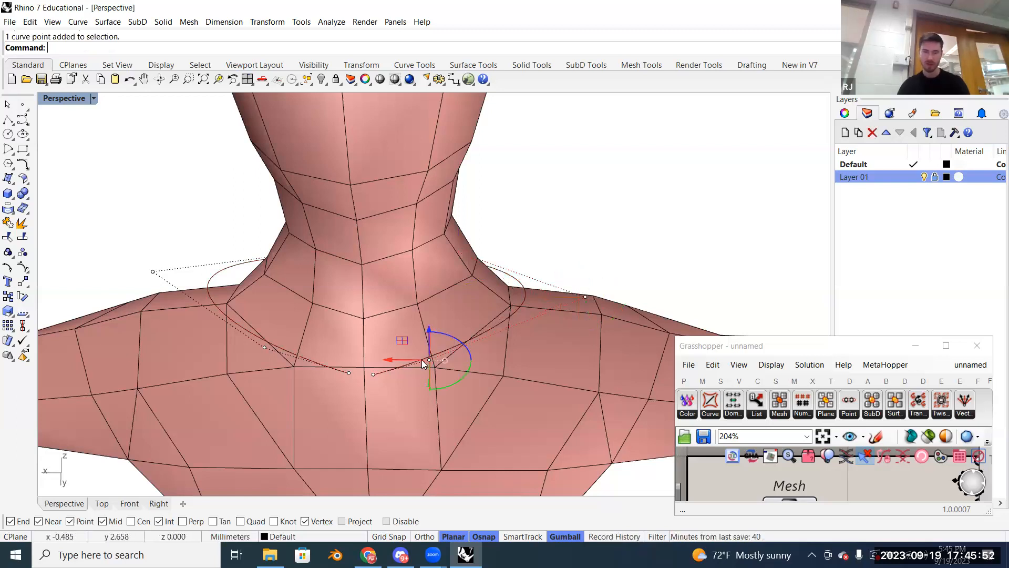
{"action": "right_click_drag", "start_coordinate": [448, 372], "coordinate": [501, 392]}
{"action": "left_click_drag", "start_coordinate": [509, 390], "coordinate": [520, 388]}
{"action": "right_click_drag", "start_coordinate": [396, 379], "coordinate": [415, 358]}
Step: Align the gumball to the object and clear the control point selection
{"action": "right_click", "coordinate": [561, 537]}
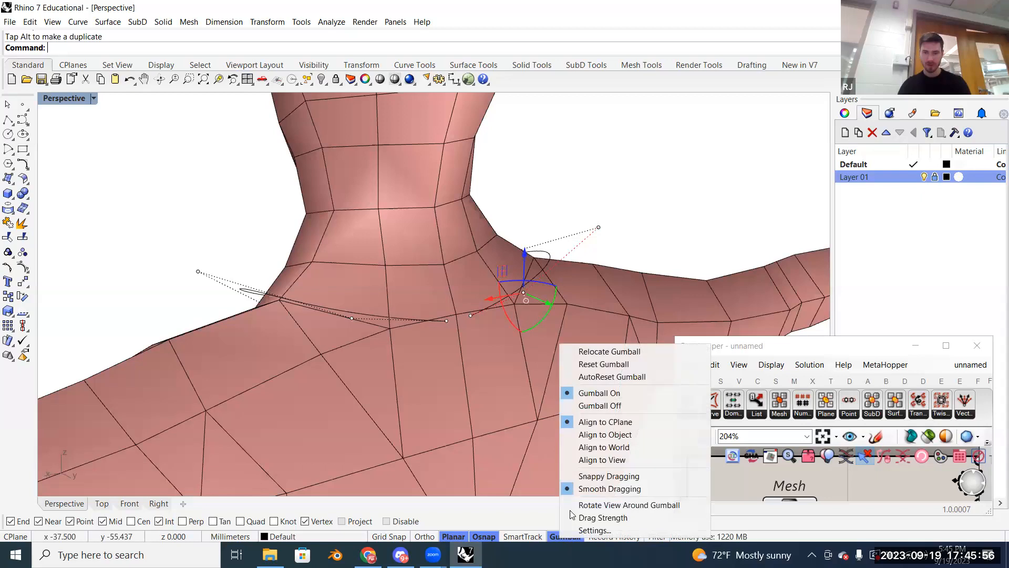
{"action": "left_click", "coordinate": [601, 434]}
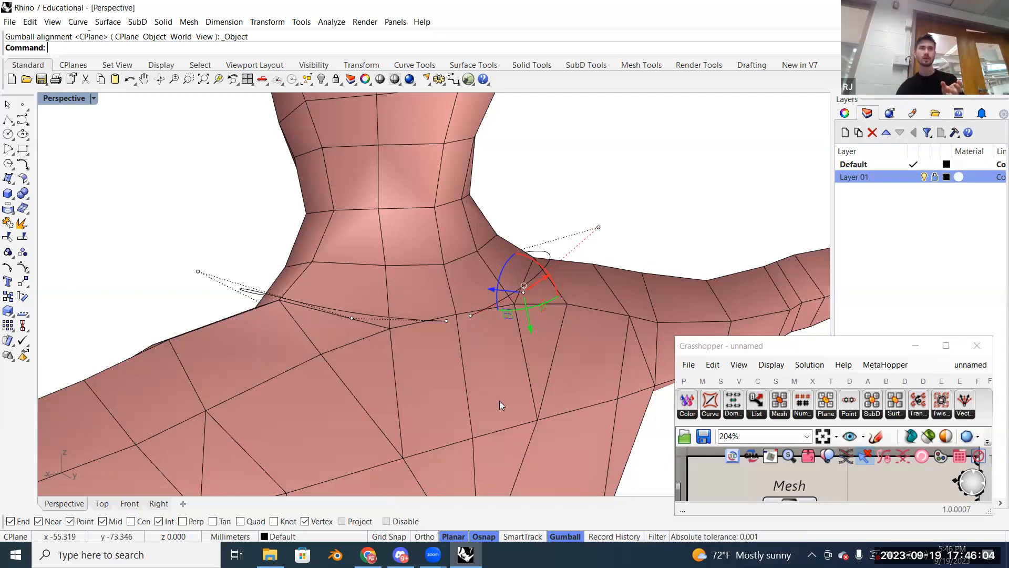
{"action": "key", "text": "Escape"}
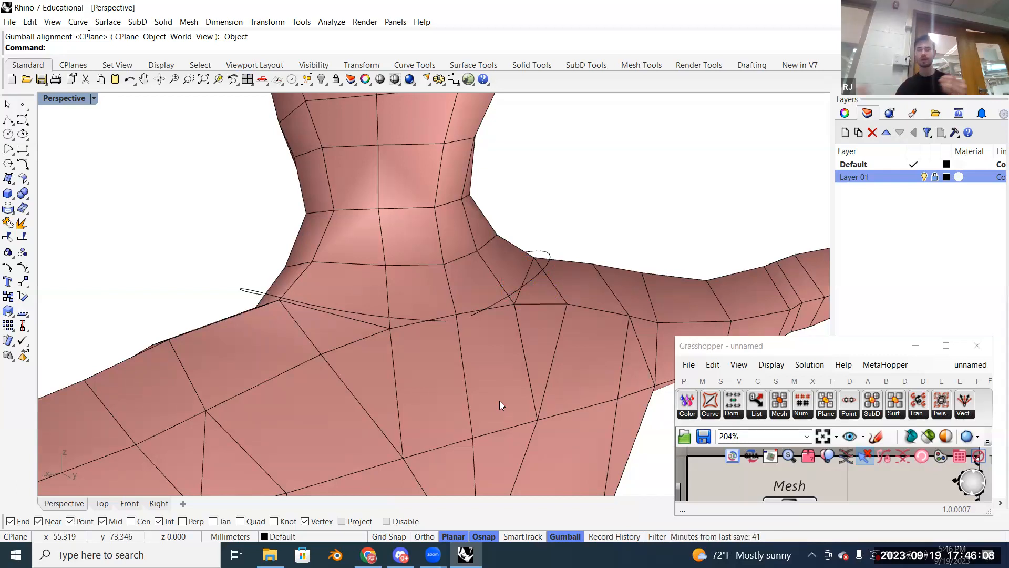
Step: Select the neck curve's control point above the shoulder and align the gumball to the CPlane
{"action": "left_click", "coordinate": [530, 283]}
{"action": "left_click", "coordinate": [598, 227]}
{"action": "right_click_drag", "start_coordinate": [571, 318], "coordinate": [562, 328]}
{"action": "right_click", "coordinate": [566, 540]}
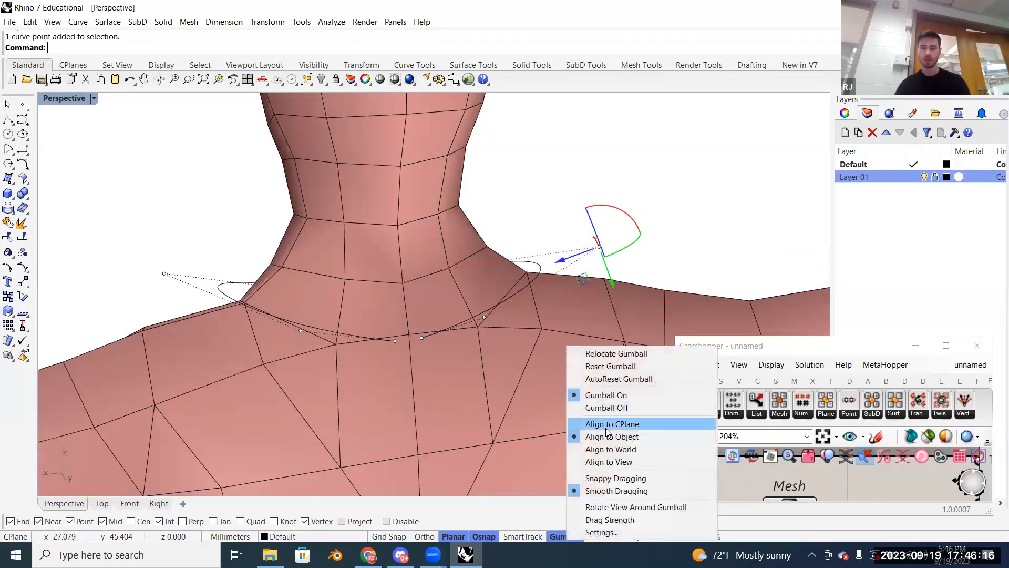
{"action": "left_click", "coordinate": [613, 424]}
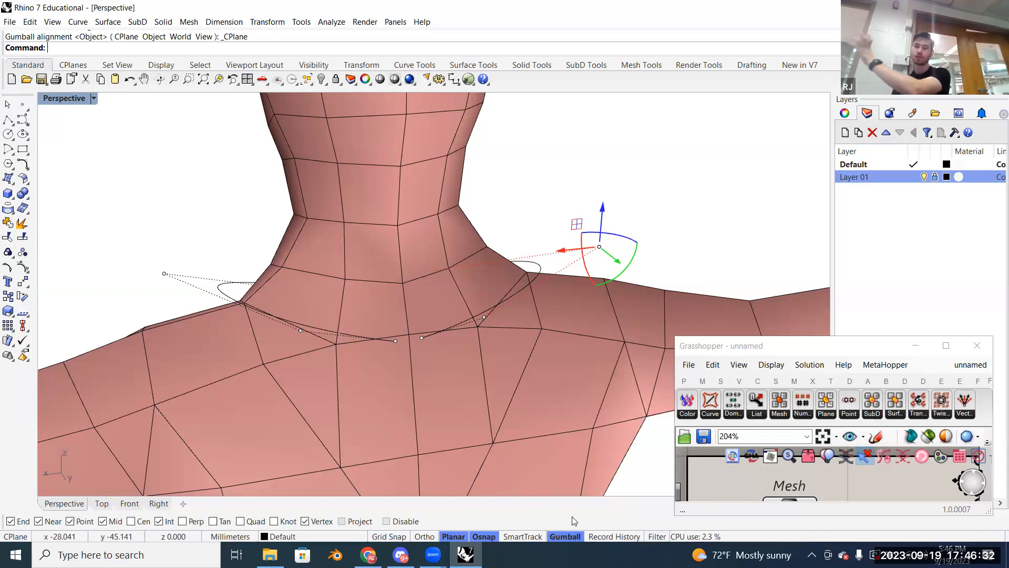
{"action": "right_click", "coordinate": [567, 537]}
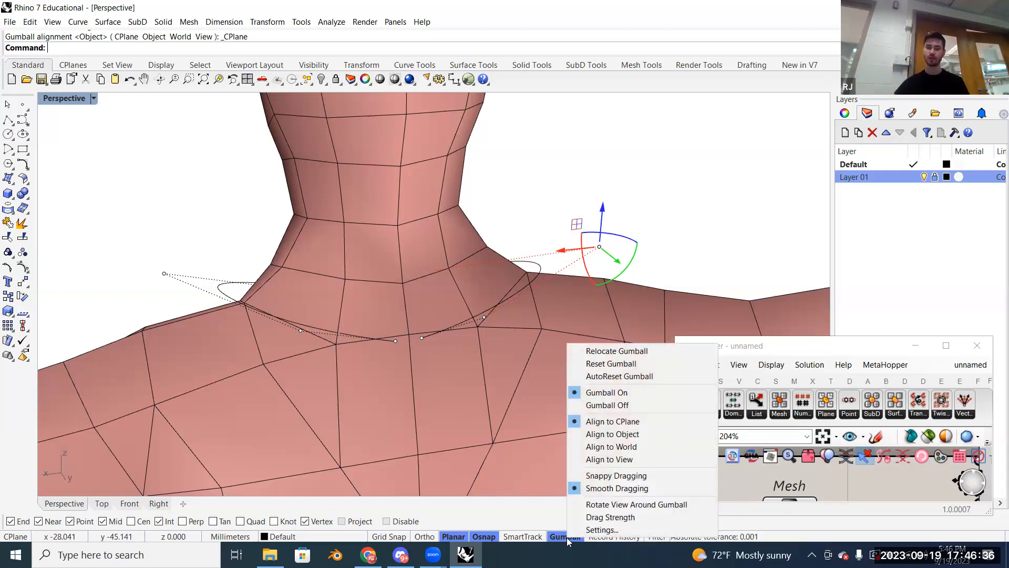
{"action": "left_click", "coordinate": [678, 235]}
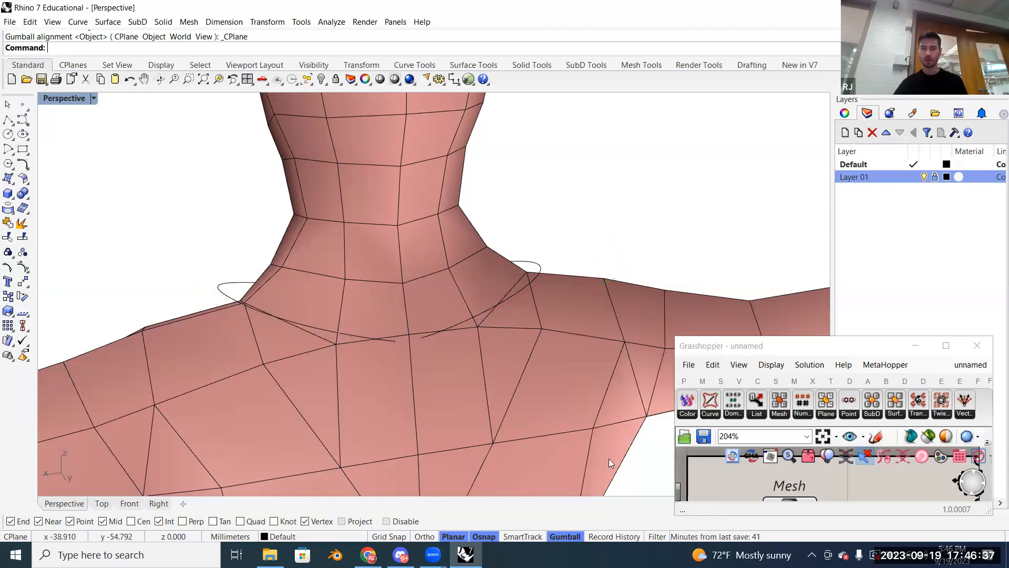
Step: Switch the gumball alignment to Object and select the neck curve's shoulder control point again
{"action": "right_click", "coordinate": [565, 538]}
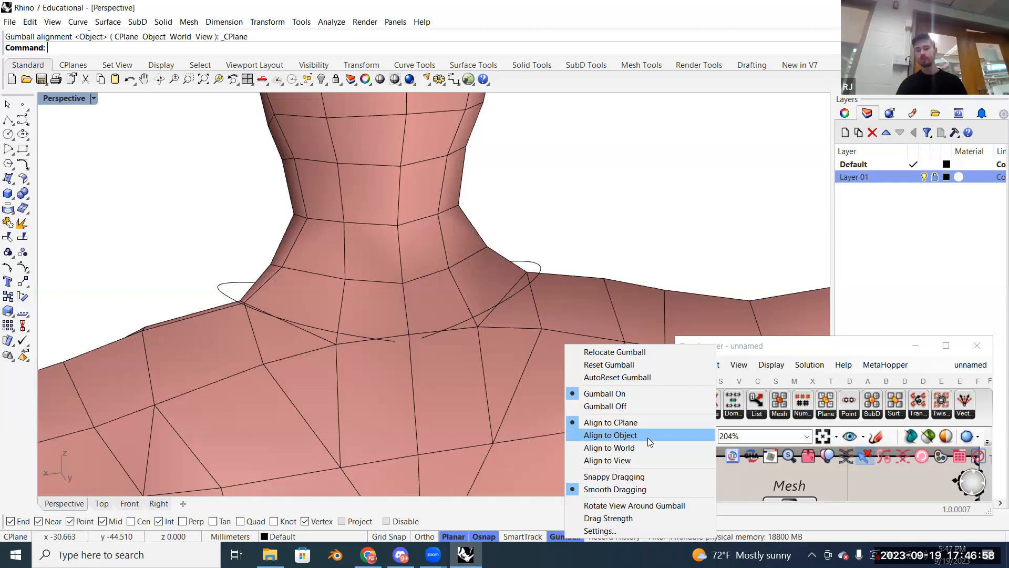
{"action": "left_click", "coordinate": [651, 442]}
{"action": "left_click", "coordinate": [538, 267]}
{"action": "left_click", "coordinate": [599, 247]}
{"action": "right_click_drag", "start_coordinate": [596, 290], "coordinate": [606, 276]}
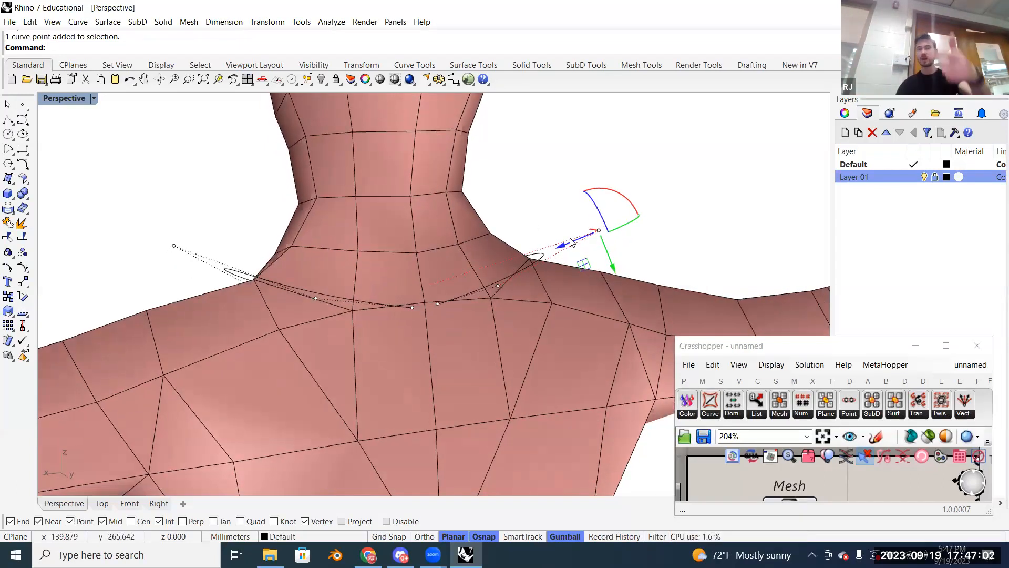
{"action": "right_click_drag", "start_coordinate": [568, 249], "coordinate": [565, 265]}
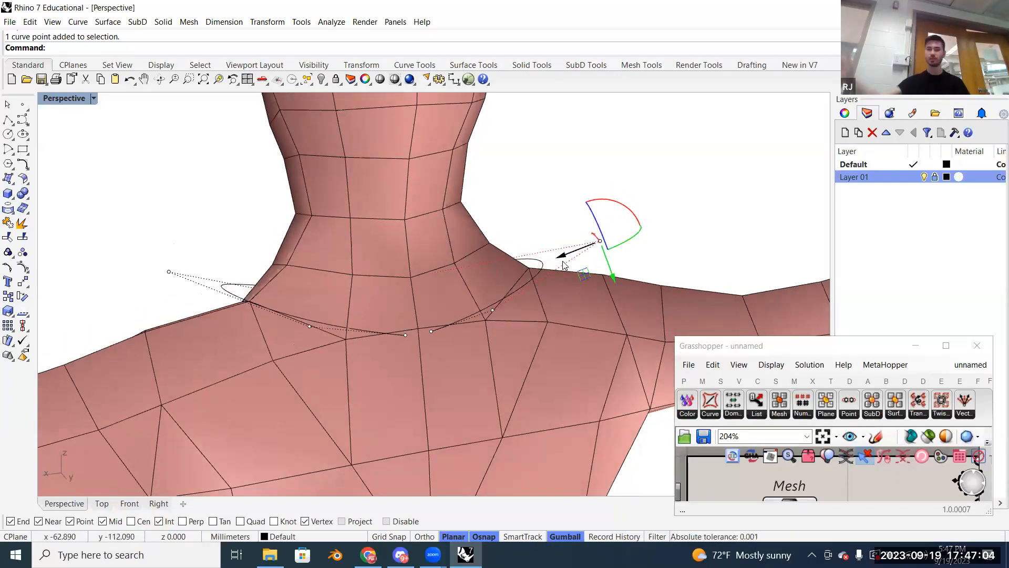
Step: Examine the object-aligned gumball's orientation at several control points around the neck curve
{"action": "left_click", "coordinate": [168, 271]}
{"action": "right_click_drag", "start_coordinate": [195, 279], "coordinate": [261, 292]}
{"action": "left_click", "coordinate": [272, 282]}
{"action": "right_click_drag", "start_coordinate": [343, 334], "coordinate": [444, 317]}
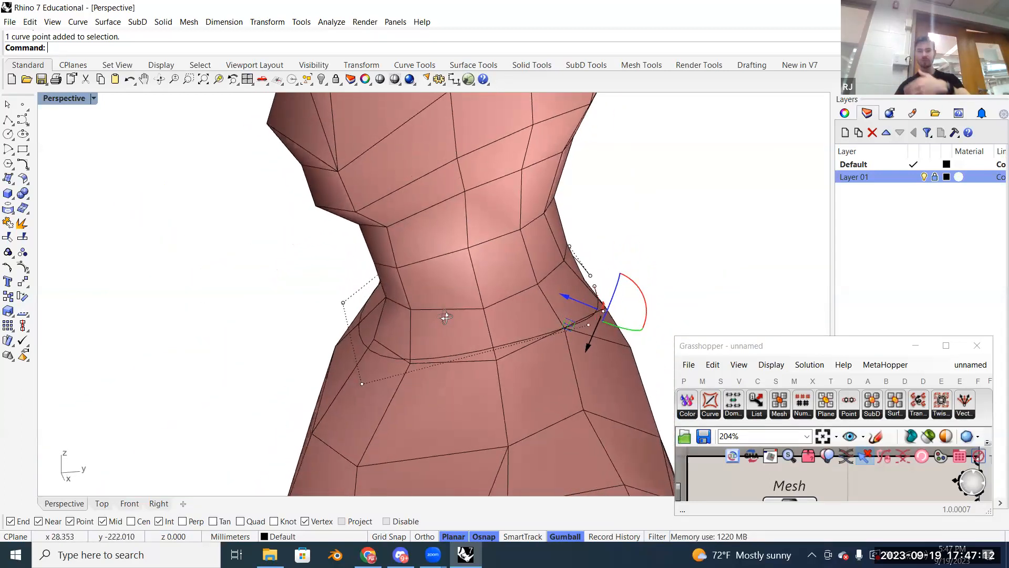
{"action": "left_click", "coordinate": [361, 384]}
{"action": "right_click_drag", "start_coordinate": [361, 384], "coordinate": [326, 364]}
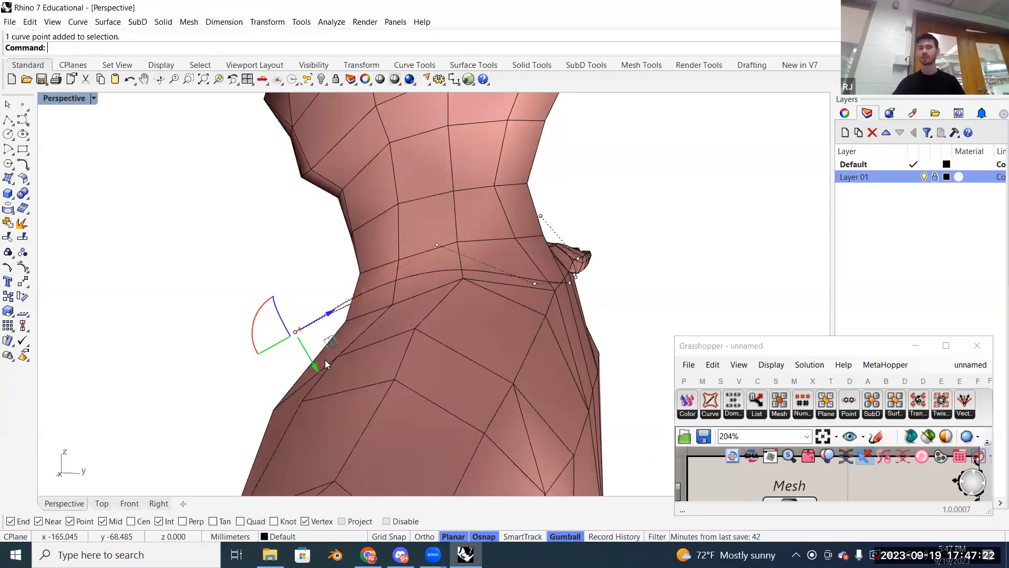
{"action": "right_click_drag", "start_coordinate": [327, 342], "coordinate": [352, 375]}
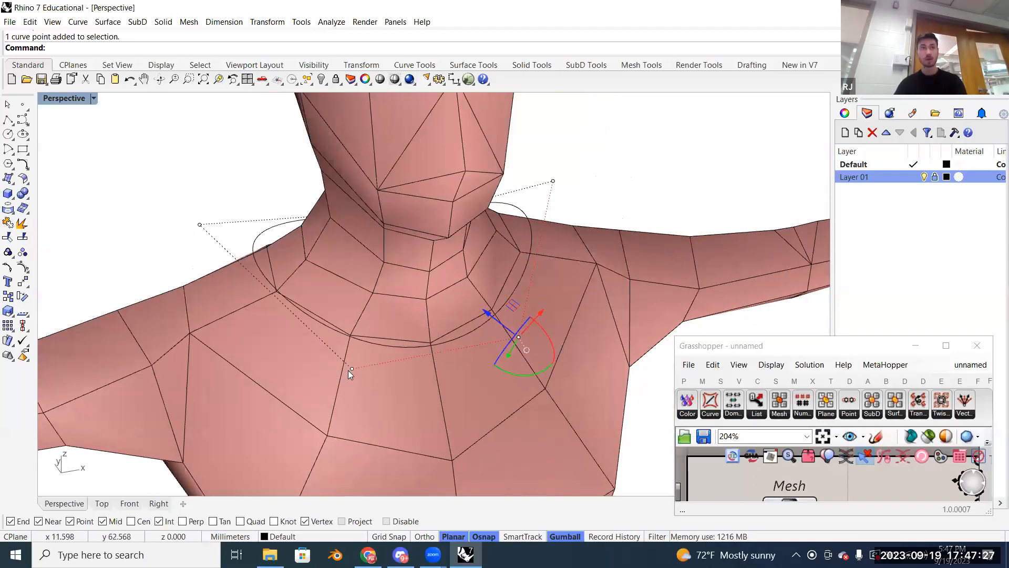
Step: Return the gumball alignment to CPlane and check it on the whole neck curve
{"action": "right_click", "coordinate": [560, 536]}
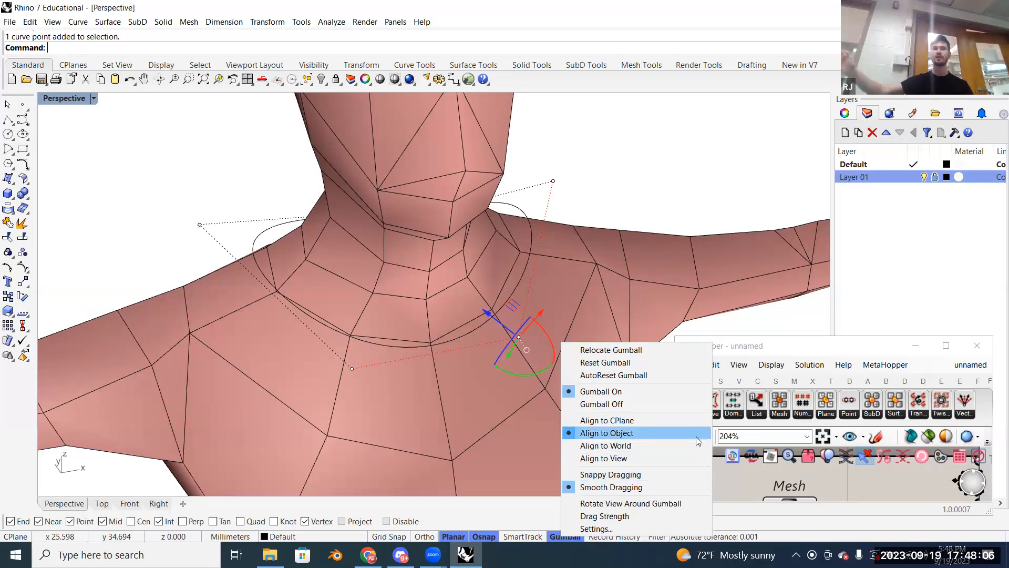
{"action": "left_click", "coordinate": [671, 425]}
{"action": "right_click_drag", "start_coordinate": [645, 176], "coordinate": [519, 300]}
{"action": "left_click", "coordinate": [515, 298]}
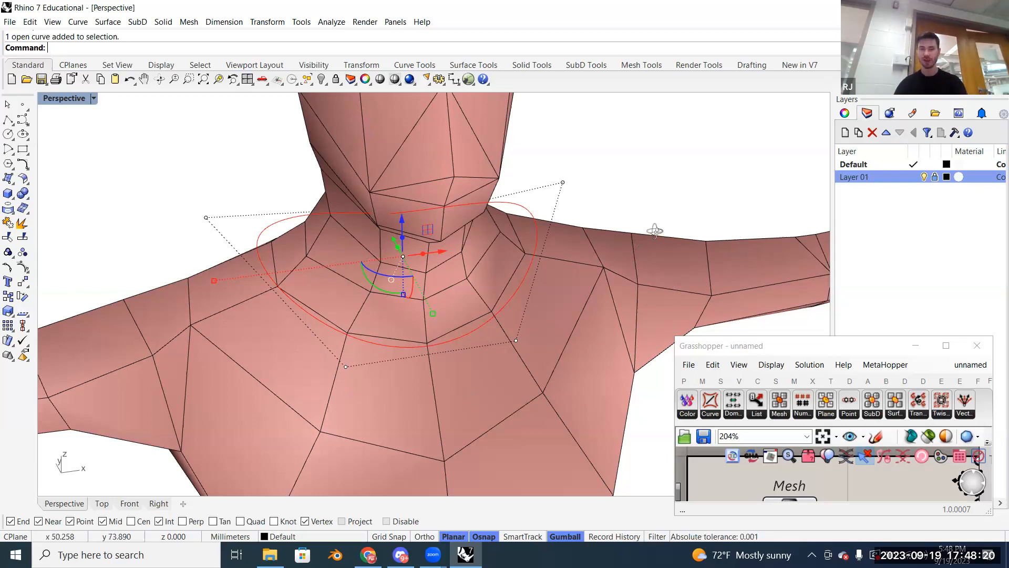
{"action": "right_click_drag", "start_coordinate": [655, 231], "coordinate": [678, 205]}
{"action": "left_click", "coordinate": [527, 235]}
{"action": "right_click_drag", "start_coordinate": [736, 318], "coordinate": [710, 328]}
Step: On an enlarged Grasshopper canvas, sketch a black curved rail beside TBoxSweep and copy it to make four offset rails
{"action": "left_click_drag", "start_coordinate": [673, 336], "coordinate": [365, 65]}
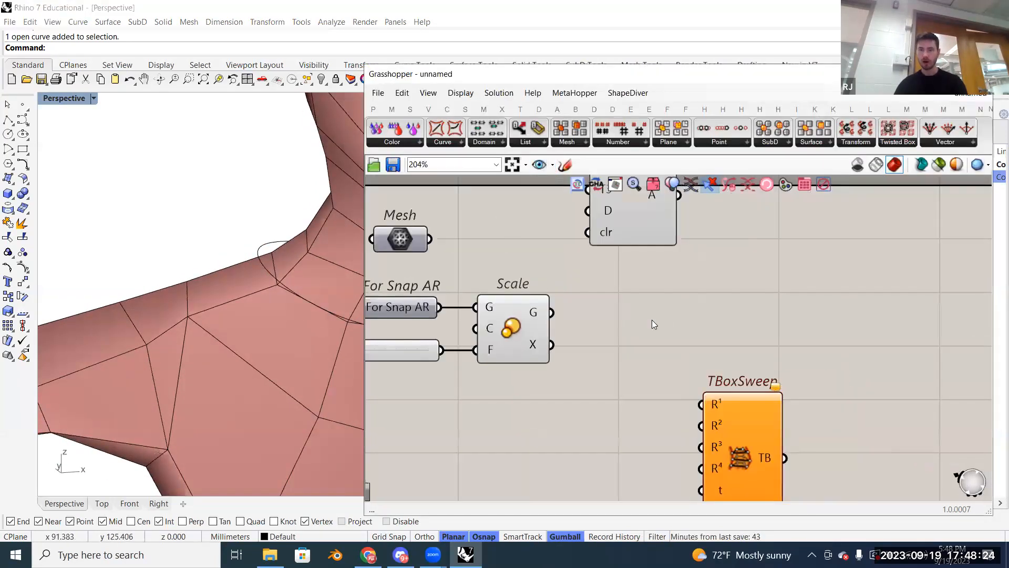
{"action": "left_click", "coordinate": [599, 388]}
{"action": "left_click", "coordinate": [664, 306]}
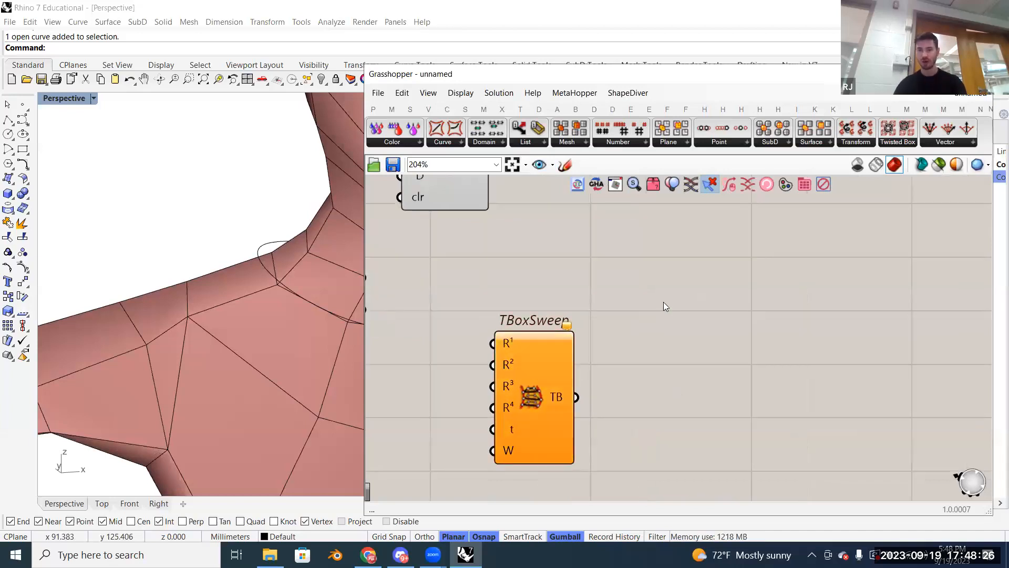
{"action": "left_click", "coordinate": [564, 165]}
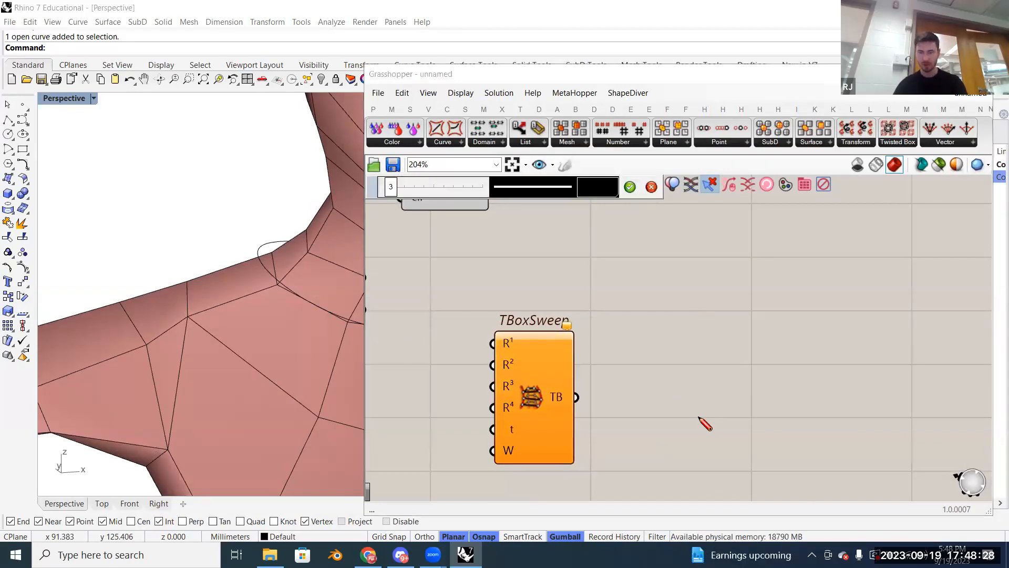
{"action": "mouse_move", "coordinate": [665, 424]}
{"action": "left_mouse_down"}
{"action": "mouse_move", "coordinate": [799, 284]}
{"action": "mouse_move", "coordinate": [795, 273]}
{"action": "left_mouse_up"}
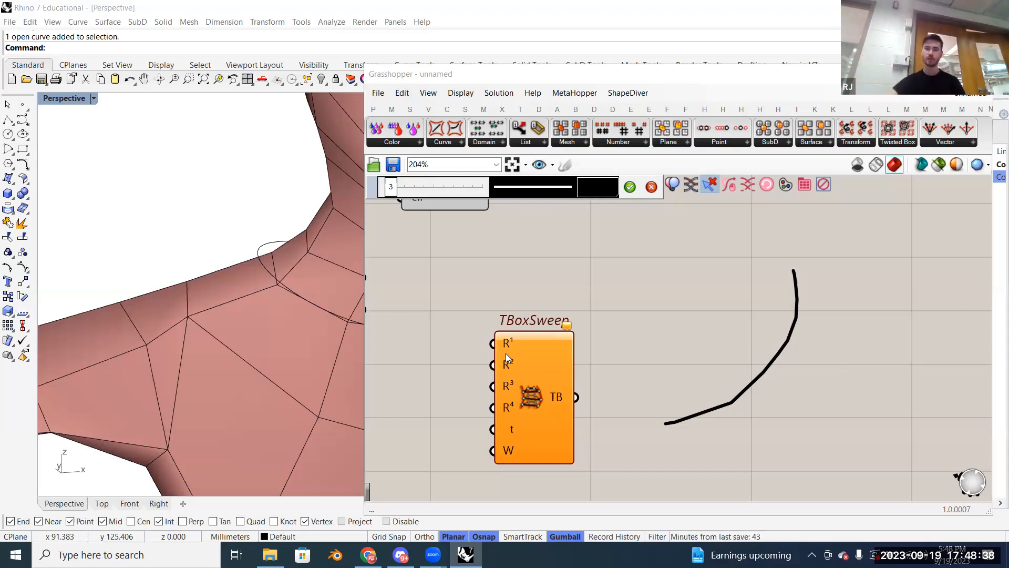
{"action": "left_click", "coordinate": [630, 187]}
{"action": "mouse_move", "coordinate": [780, 353]}
{"action": "left_mouse_down"}
{"action": "mouse_move", "coordinate": [834, 339]}
{"action": "mouse_move", "coordinate": [832, 359]}
{"action": "mouse_move", "coordinate": [841, 303]}
{"action": "mouse_move", "coordinate": [770, 289]}
{"action": "left_mouse_up"}
{"action": "left_click", "coordinate": [717, 293]}
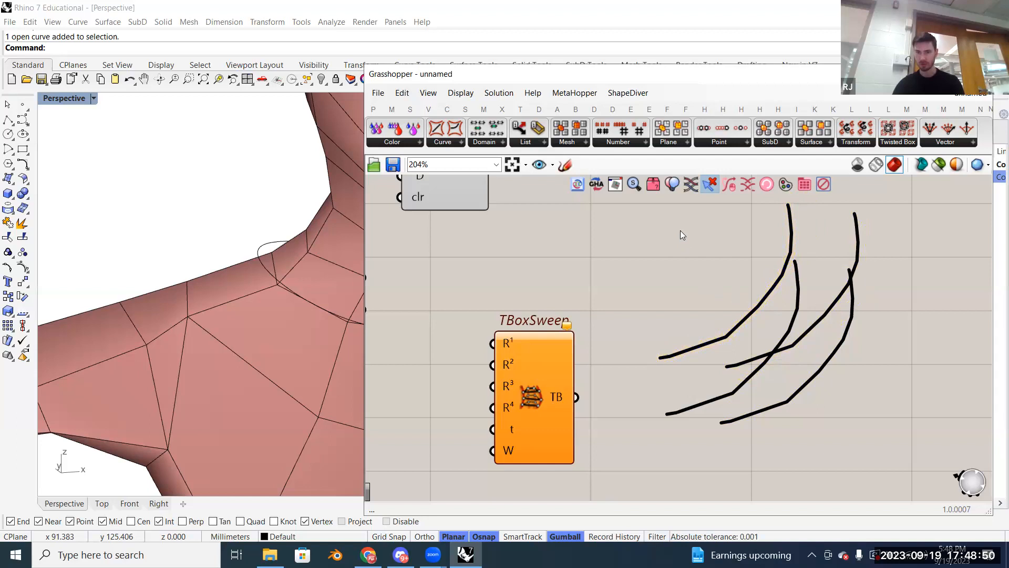
Step: Using red sketch strokes, number the four rails 1 to 4 counterclockwise and draw a loop around their near ends
{"action": "left_click", "coordinate": [564, 165]}
{"action": "left_click", "coordinate": [598, 186]}
{"action": "left_click", "coordinate": [610, 228]}
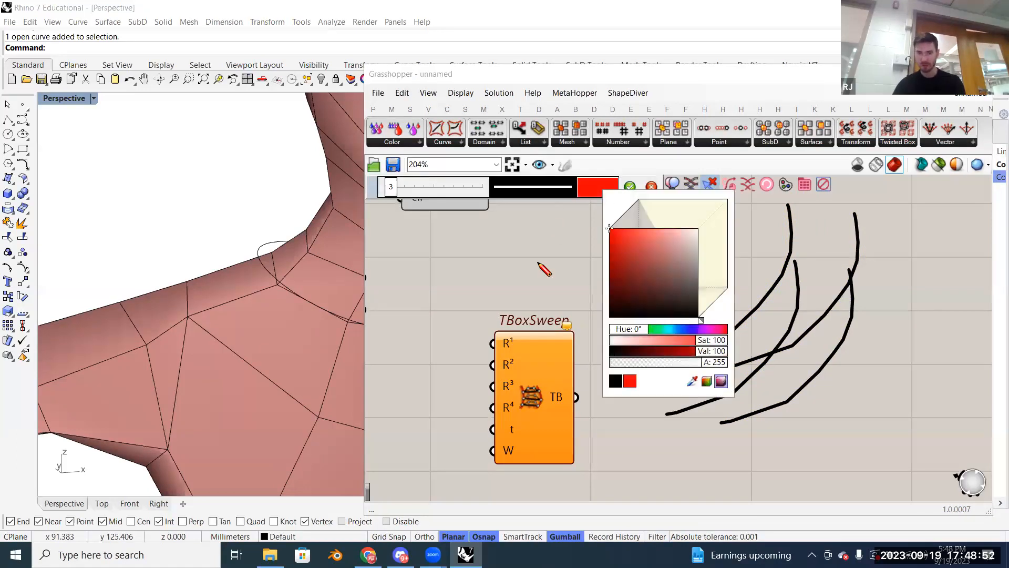
{"action": "left_click", "coordinate": [551, 285]}
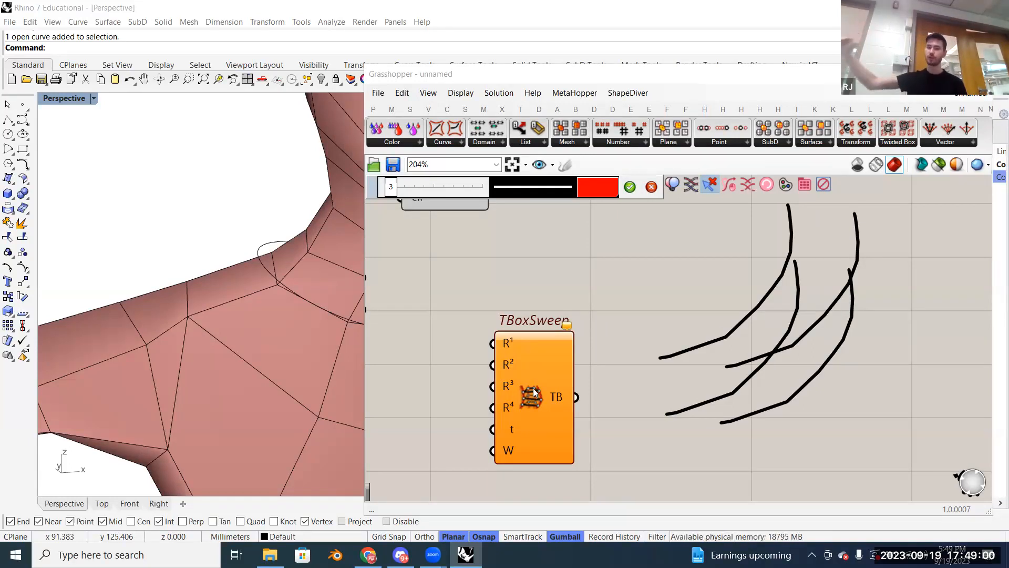
{"action": "mouse_move", "coordinate": [634, 425]}
{"action": "left_mouse_down"}
{"action": "mouse_move", "coordinate": [638, 445]}
{"action": "mouse_move", "coordinate": [655, 444]}
{"action": "left_mouse_up"}
{"action": "left_click_drag", "start_coordinate": [726, 445], "coordinate": [728, 455]}
{"action": "left_click_drag", "start_coordinate": [759, 362], "coordinate": [749, 369]}
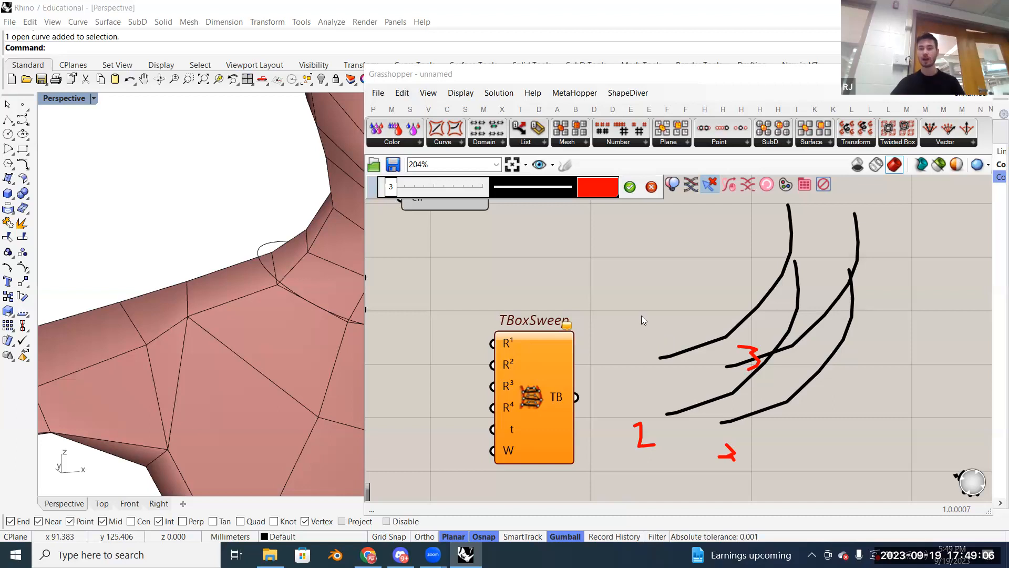
{"action": "left_click_drag", "start_coordinate": [655, 313], "coordinate": [645, 336]}
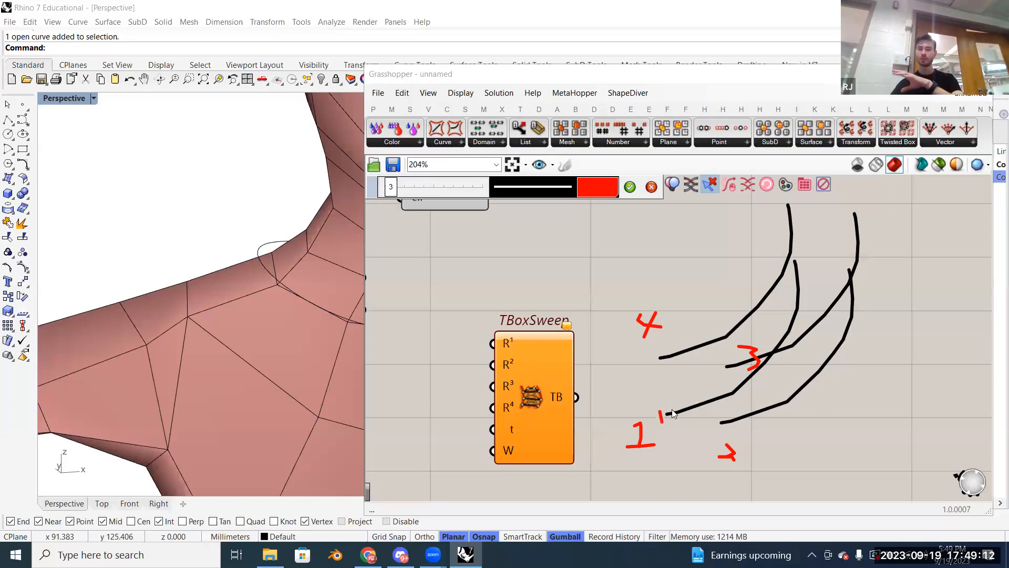
{"action": "mouse_move", "coordinate": [712, 426]}
{"action": "left_mouse_down"}
{"action": "mouse_move", "coordinate": [733, 366]}
{"action": "mouse_move", "coordinate": [683, 345]}
{"action": "mouse_move", "coordinate": [691, 418]}
{"action": "mouse_move", "coordinate": [684, 326]}
{"action": "mouse_move", "coordinate": [690, 433]}
{"action": "left_mouse_up"}
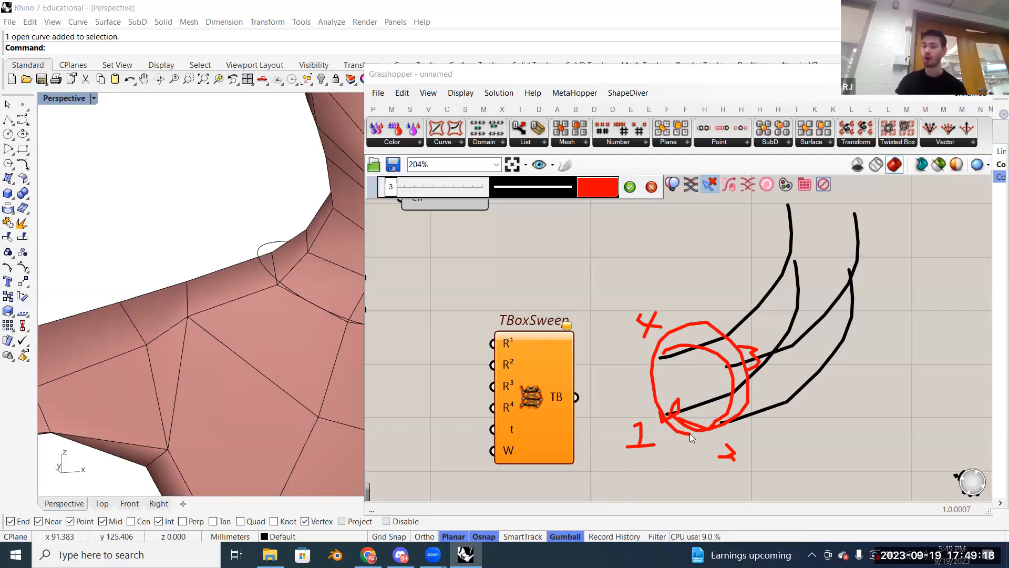
Step: Trace red strokes along rails 4 and 3, and move the whole rail diagram down beside the other canvas sketches
{"action": "mouse_move", "coordinate": [651, 346]}
{"action": "left_mouse_down"}
{"action": "mouse_move", "coordinate": [771, 214]}
{"action": "mouse_move", "coordinate": [773, 190]}
{"action": "left_mouse_up"}
{"action": "mouse_move", "coordinate": [734, 366]}
{"action": "left_mouse_down"}
{"action": "mouse_move", "coordinate": [789, 347]}
{"action": "mouse_move", "coordinate": [858, 201]}
{"action": "left_mouse_up"}
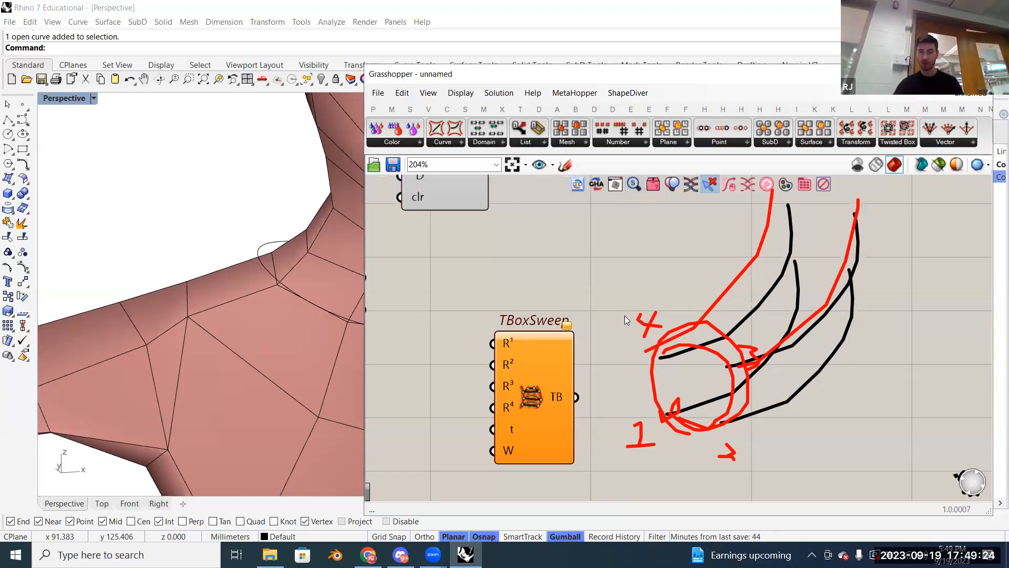
{"action": "scroll", "coordinate": [624, 315], "scroll_direction": "down", "scroll_amount": 5}
{"action": "left_click", "coordinate": [661, 322]}
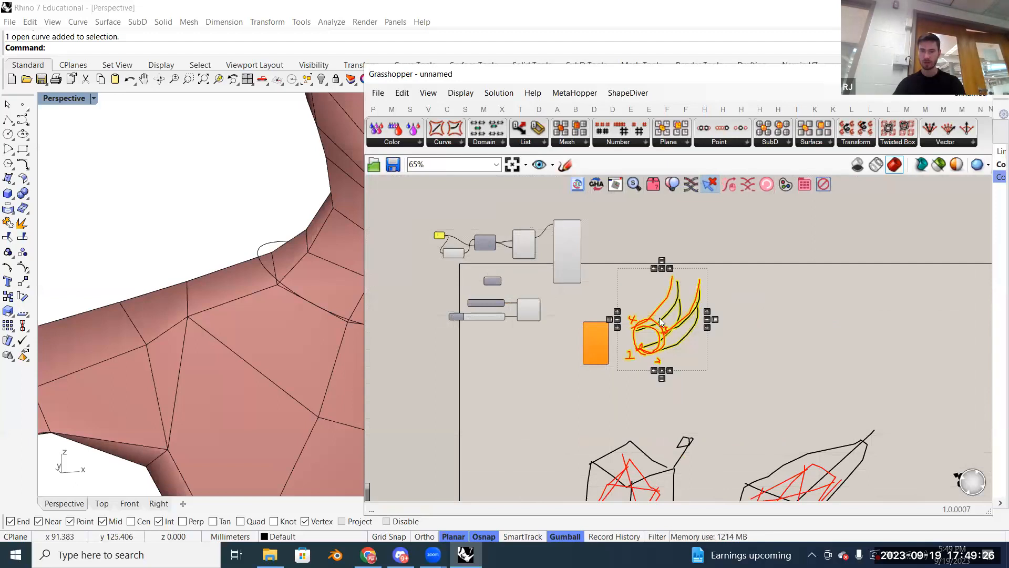
{"action": "left_click_drag", "start_coordinate": [676, 331], "coordinate": [524, 473]}
{"action": "left_click", "coordinate": [419, 281]}
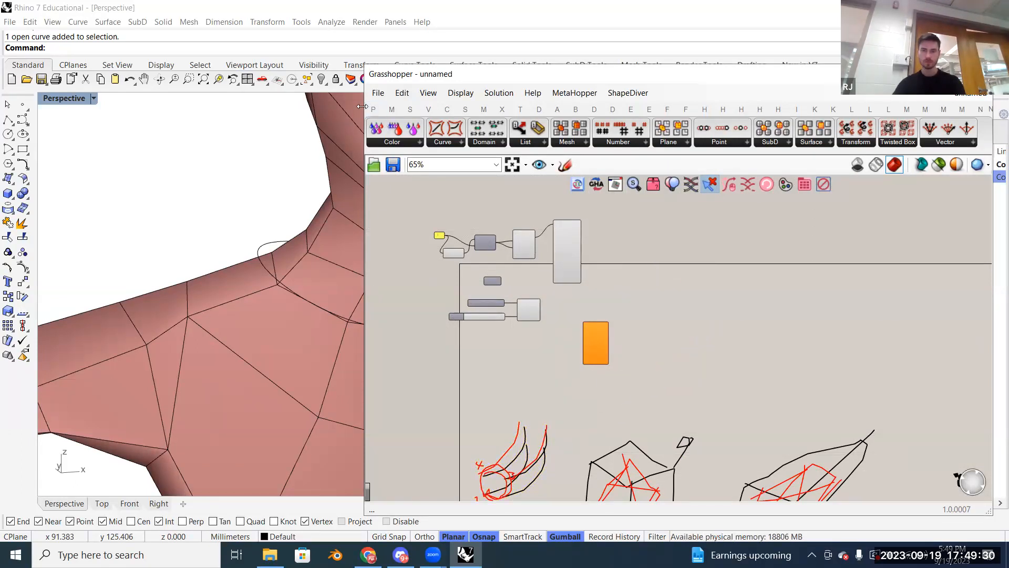
Step: Narrow the Grasshopper window to uncover Rhino's Perspective viewport, and duplicate the selected neck curve straight up
{"action": "left_click_drag", "start_coordinate": [833, 116], "coordinate": [837, 117]}
{"action": "left_click", "coordinate": [532, 241]}
{"action": "right_click_drag", "start_coordinate": [574, 241], "coordinate": [624, 352]}
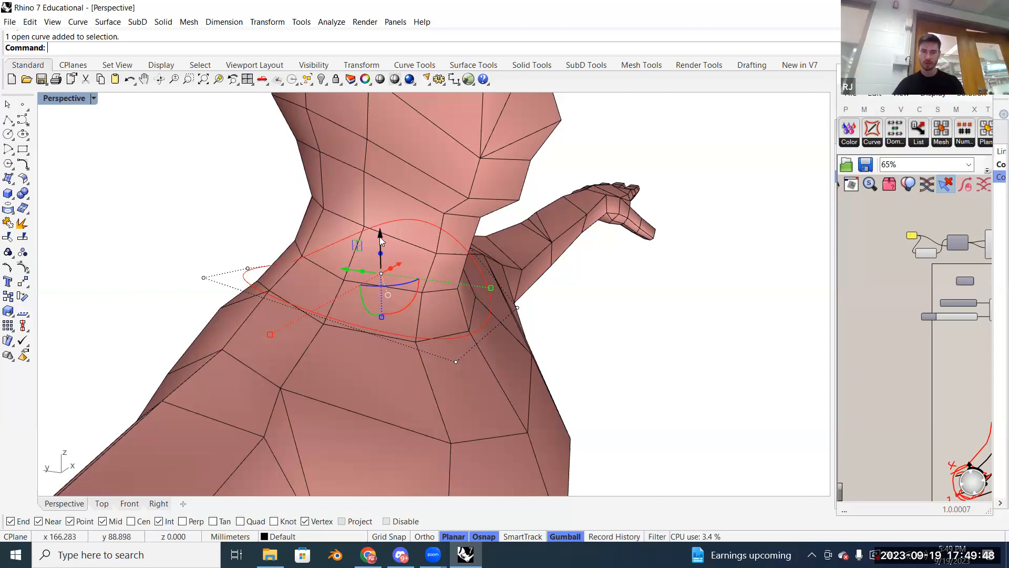
{"action": "left_click_drag", "start_coordinate": [381, 239], "coordinate": [384, 194]}
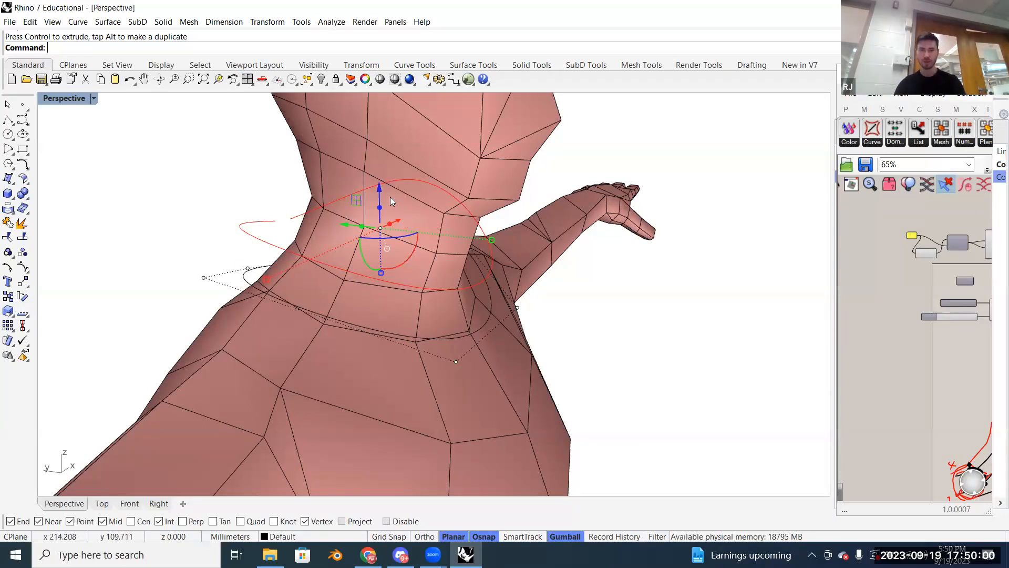
{"action": "right_click_drag", "start_coordinate": [528, 243], "coordinate": [547, 253]}
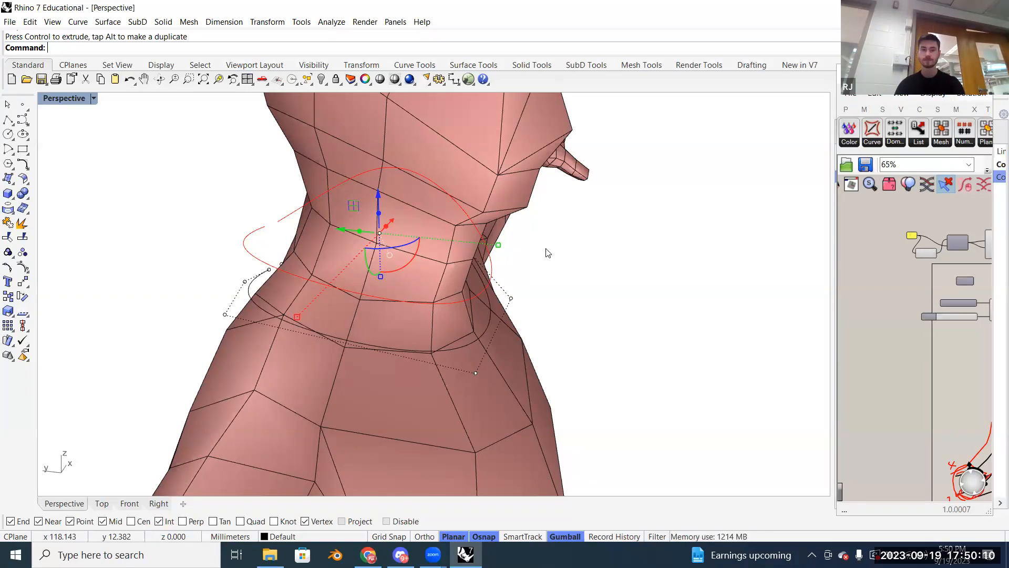
{"action": "mouse_move", "coordinate": [563, 238]}
{"action": "right_mouse_down"}
{"action": "mouse_move", "coordinate": [581, 228]}
{"action": "mouse_move", "coordinate": [565, 234]}
{"action": "right_mouse_up"}
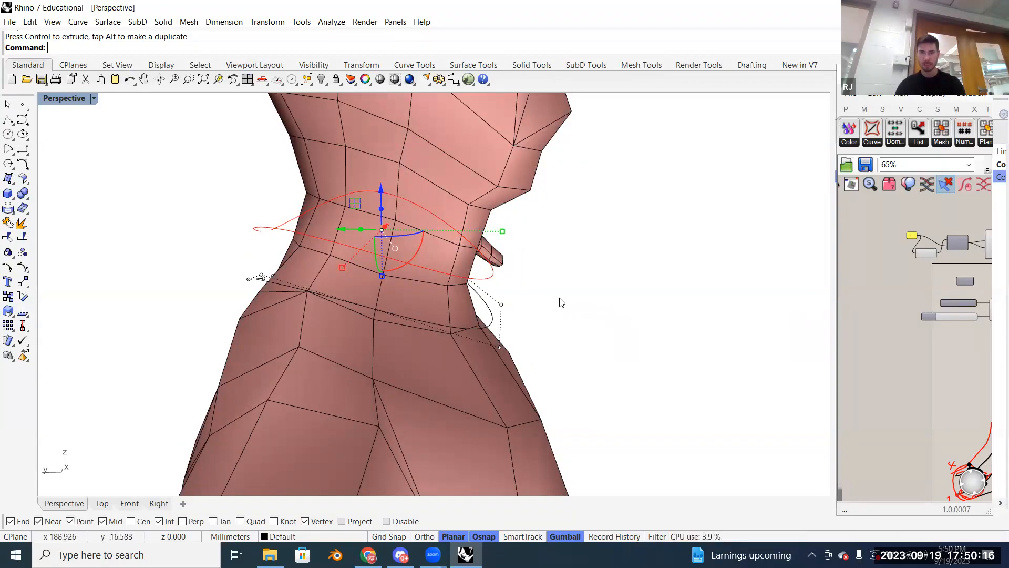
{"action": "right_click_drag", "start_coordinate": [382, 273], "coordinate": [432, 308]}
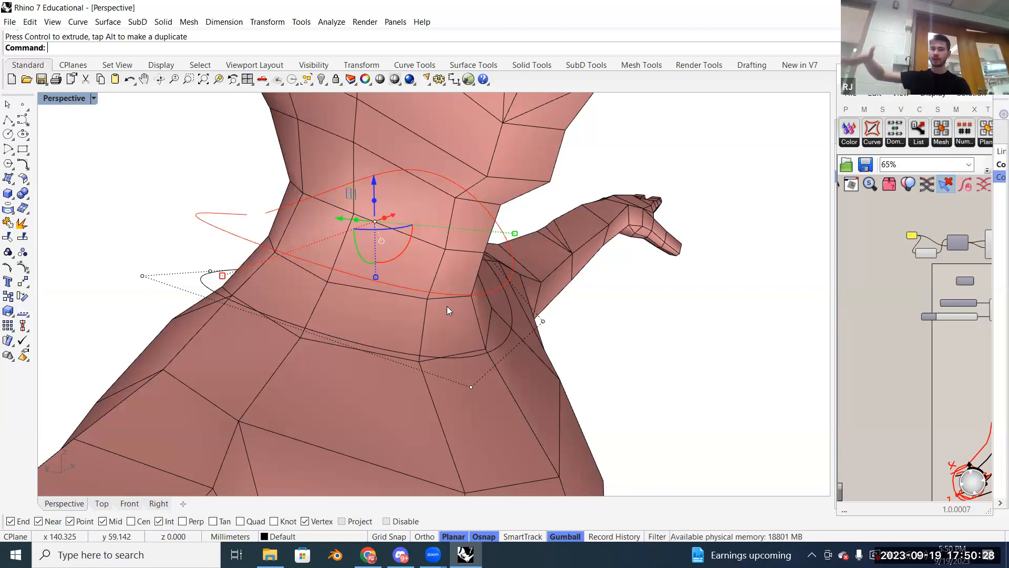
{"action": "right_click_drag", "start_coordinate": [520, 323], "coordinate": [418, 293]}
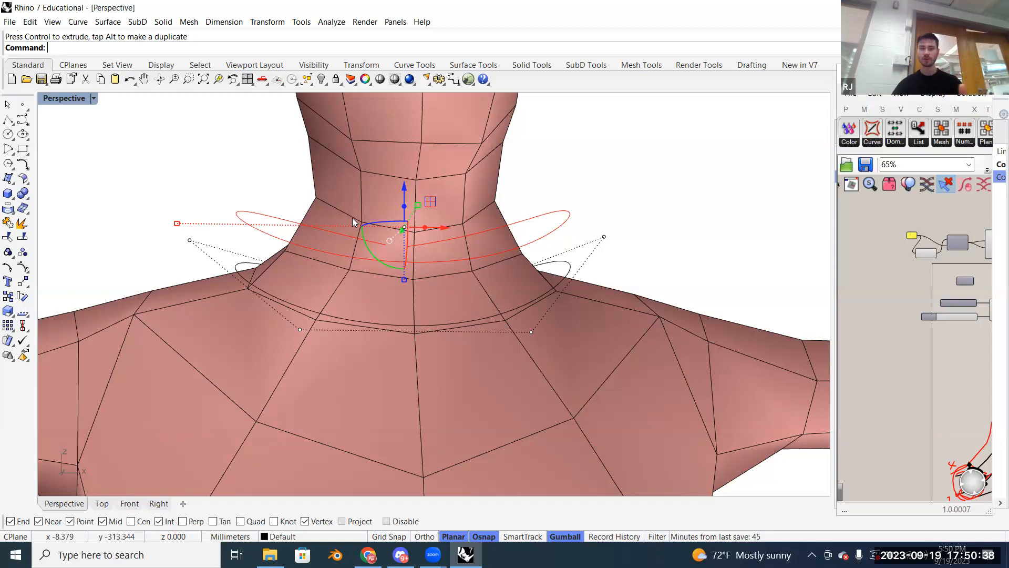
Step: Raise the duplicated neck curve further up the neck and select it to show its control points
{"action": "left_click_drag", "start_coordinate": [406, 193], "coordinate": [404, 143]}
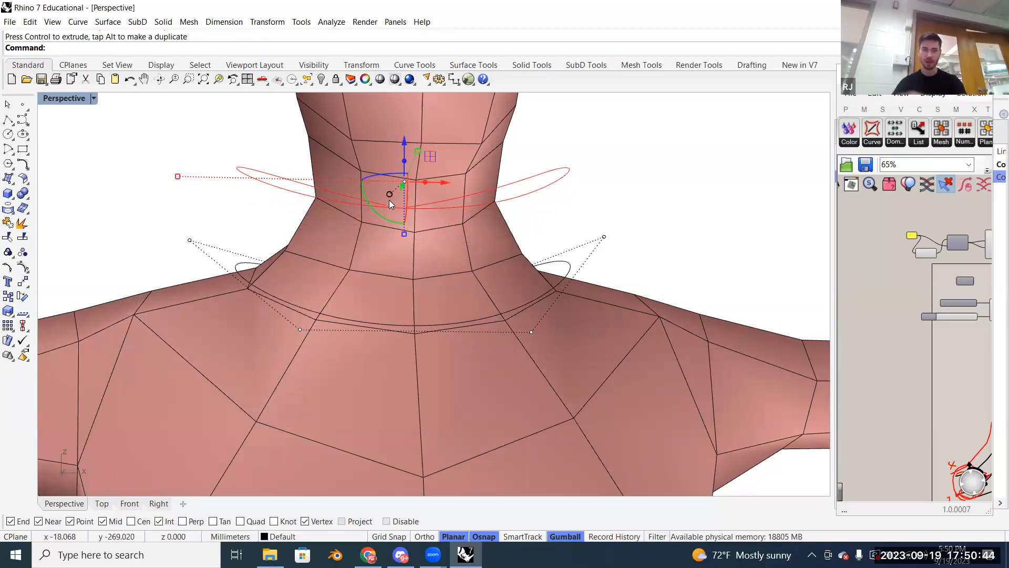
{"action": "right_click_drag", "start_coordinate": [424, 267], "coordinate": [420, 279]}
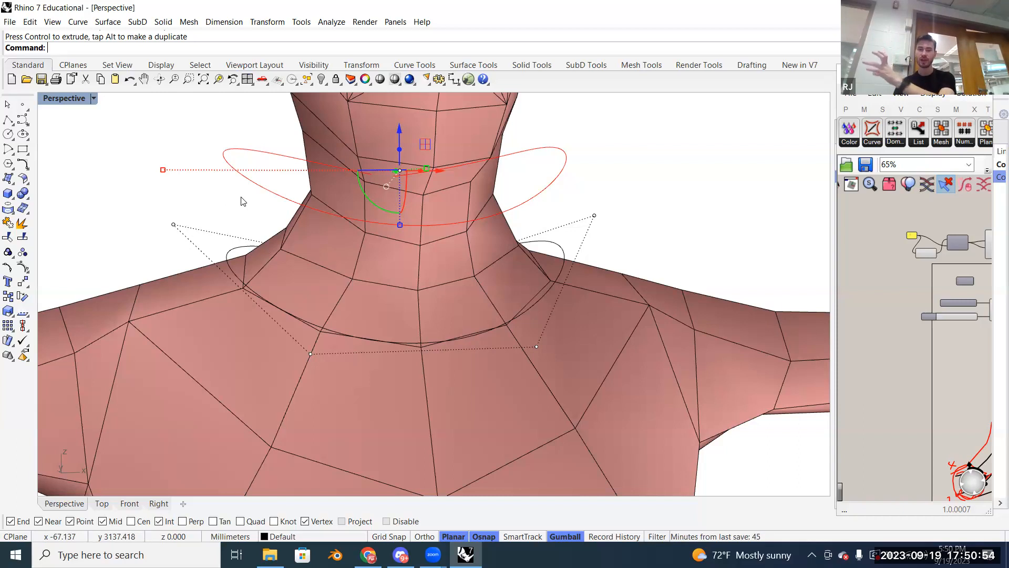
{"action": "left_click", "coordinate": [253, 186]}
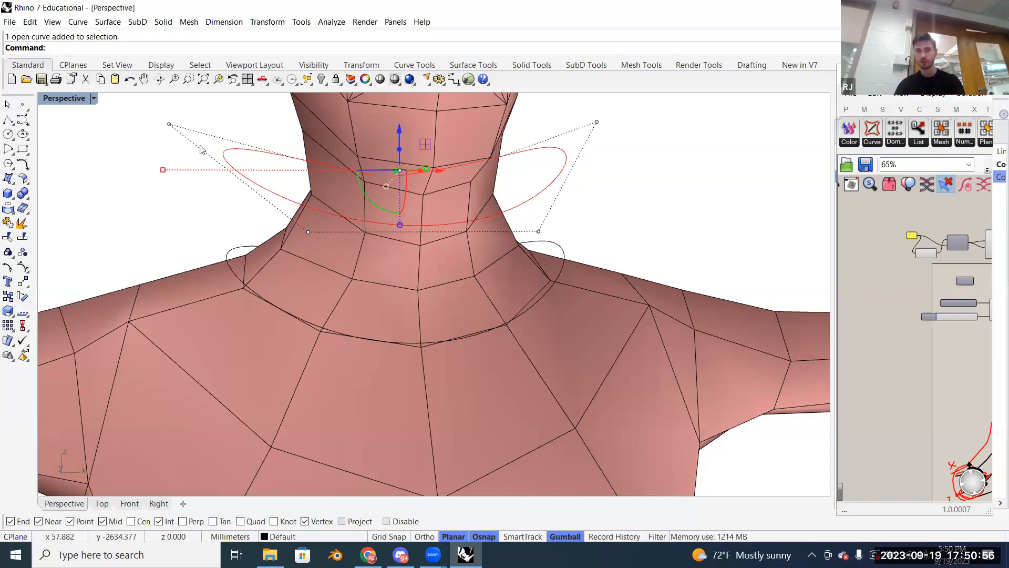
{"action": "left_click", "coordinate": [170, 125]}
{"action": "left_click_drag", "start_coordinate": [192, 162], "coordinate": [275, 174]}
{"action": "key", "text": "Escape"}
{"action": "left_click", "coordinate": [201, 199]}
{"action": "left_click", "coordinate": [258, 189]}
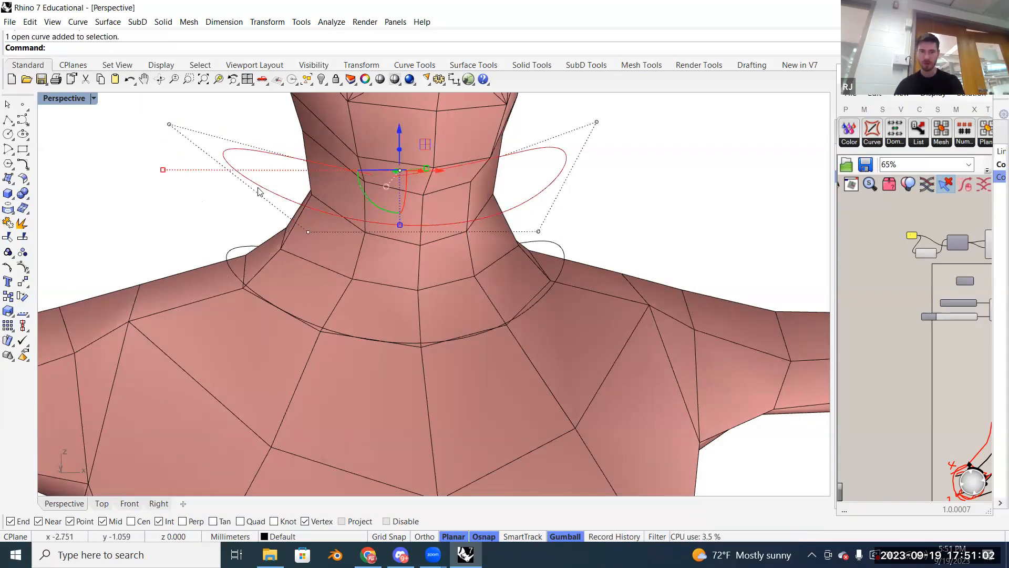
Step: Scale the upper neck curve down uniformly in 3D so that it sits closer to the neck
{"action": "left_click", "coordinate": [237, 219]}
{"action": "right_click_drag", "start_coordinate": [246, 210], "coordinate": [229, 242]}
{"action": "left_click", "coordinate": [229, 241]}
{"action": "left_click_drag", "start_coordinate": [125, 217], "coordinate": [209, 219], "text": "shift"}
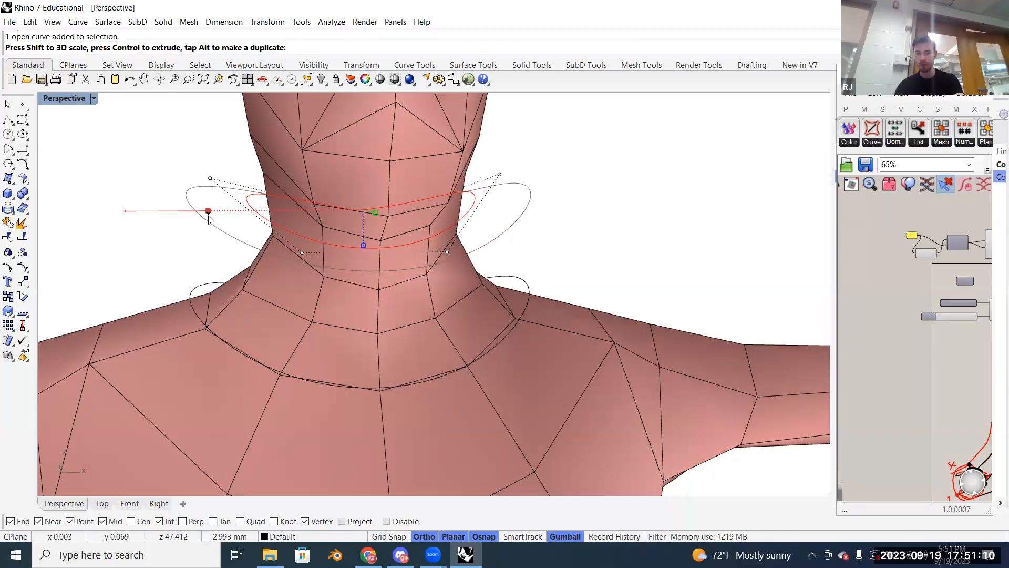
{"action": "left_click_drag", "start_coordinate": [209, 219], "coordinate": [203, 217], "text": "shift"}
Step: Fit the upper curve around the neck by scaling it longer front to back, shifting it lower, and narrowing it slightly sideways
{"action": "right_click_drag", "start_coordinate": [221, 227], "coordinate": [389, 220]}
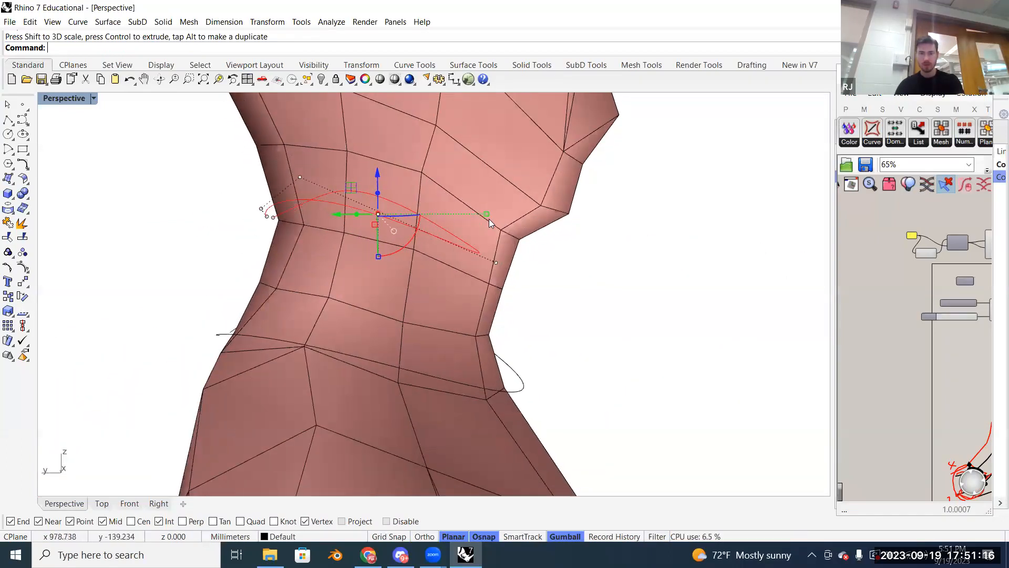
{"action": "left_click_drag", "start_coordinate": [487, 222], "coordinate": [517, 225]}
{"action": "left_click_drag", "start_coordinate": [359, 200], "coordinate": [375, 220]}
{"action": "right_click_drag", "start_coordinate": [405, 291], "coordinate": [302, 264]}
{"action": "left_click_drag", "start_coordinate": [201, 233], "coordinate": [221, 236]}
{"action": "right_click_drag", "start_coordinate": [344, 234], "coordinate": [245, 232]}
Step: Select the lower and upper neck curves together and compare how they sit around the neck
{"action": "left_click", "coordinate": [128, 213]}
{"action": "right_click_drag", "start_coordinate": [494, 250], "coordinate": [504, 250]}
{"action": "left_click", "coordinate": [533, 293]}
{"action": "left_click", "coordinate": [476, 230], "text": "shift"}
{"action": "right_click_drag", "start_coordinate": [589, 238], "coordinate": [646, 265]}
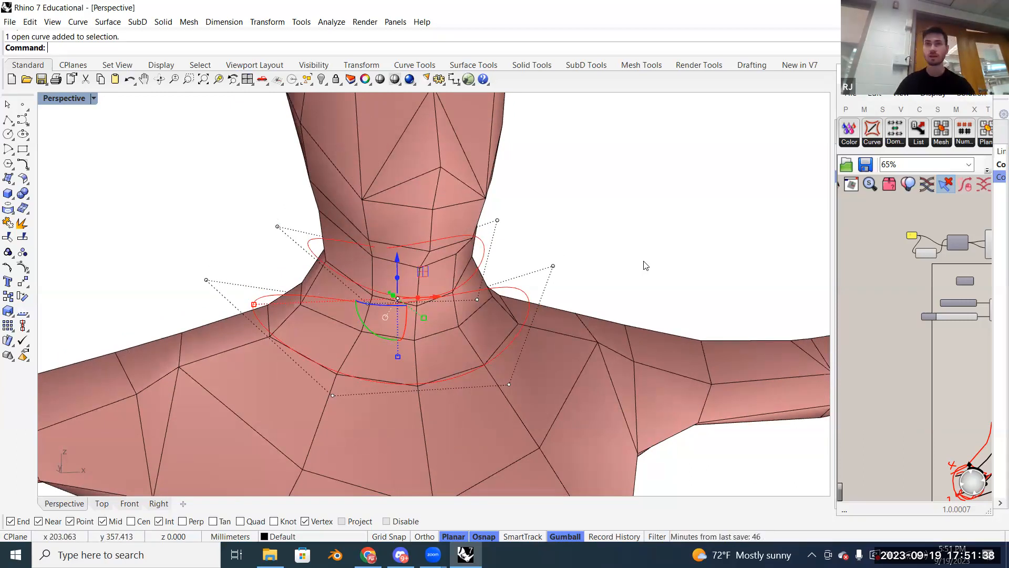
Step: Try scaling only the upper neck curve wider along X, and undo that scale
{"action": "left_click", "coordinate": [616, 263]}
{"action": "left_click", "coordinate": [485, 257]}
{"action": "right_click_drag", "start_coordinate": [524, 261], "coordinate": [463, 257]}
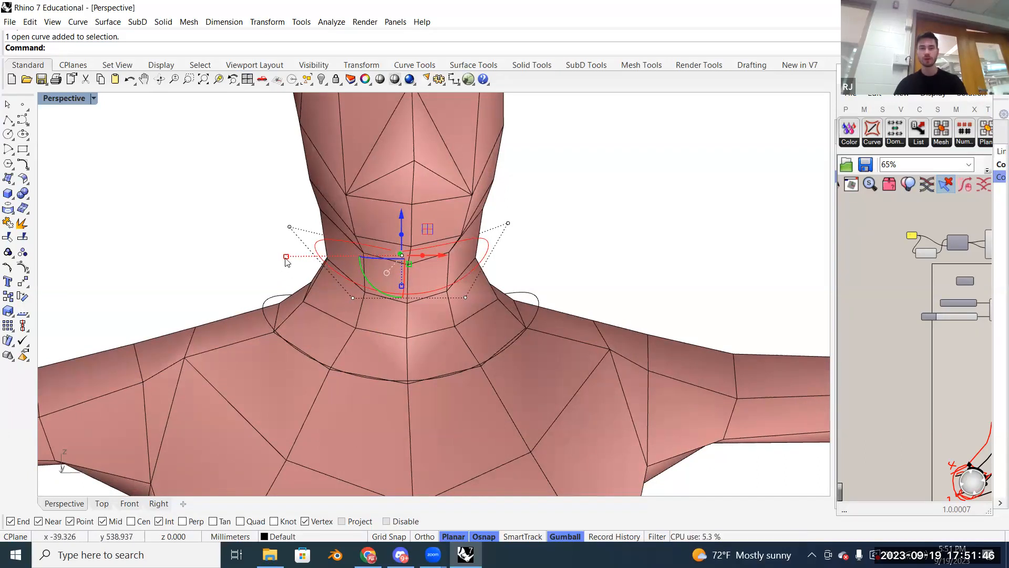
{"action": "right_click_drag", "start_coordinate": [312, 262], "coordinate": [499, 277]}
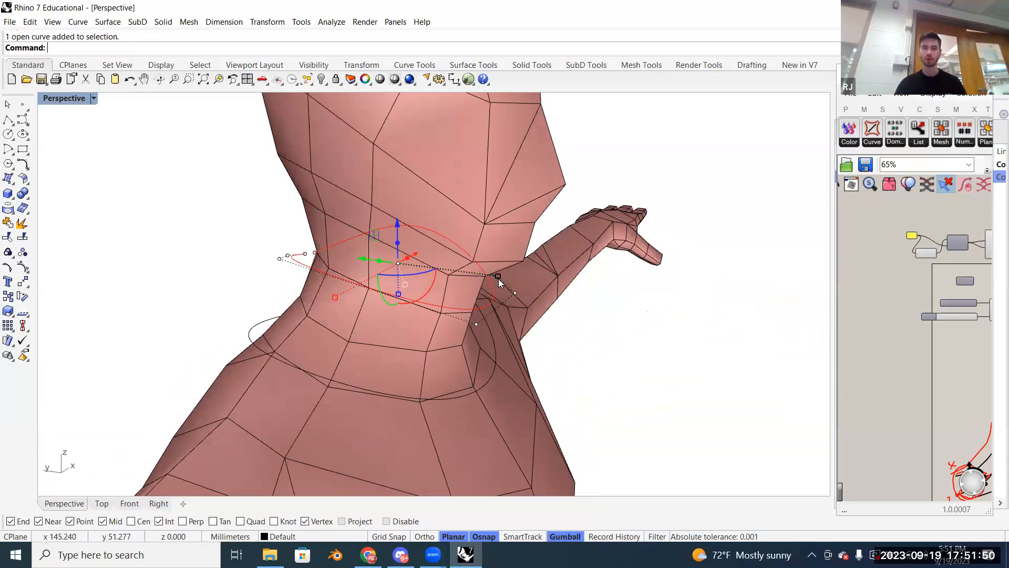
{"action": "right_click_drag", "start_coordinate": [398, 296], "coordinate": [291, 264]}
{"action": "left_click_drag", "start_coordinate": [287, 255], "coordinate": [235, 247]}
{"action": "key", "text": "ctrl+z"}
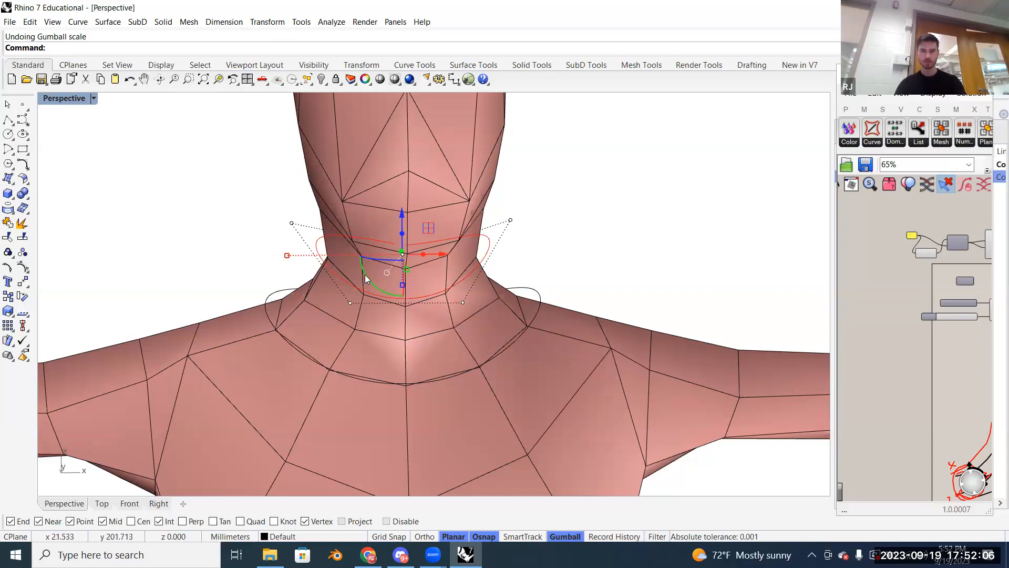
{"action": "key", "text": "Escape"}
{"action": "left_click", "coordinate": [347, 287]}
{"action": "right_click", "coordinate": [387, 272]}
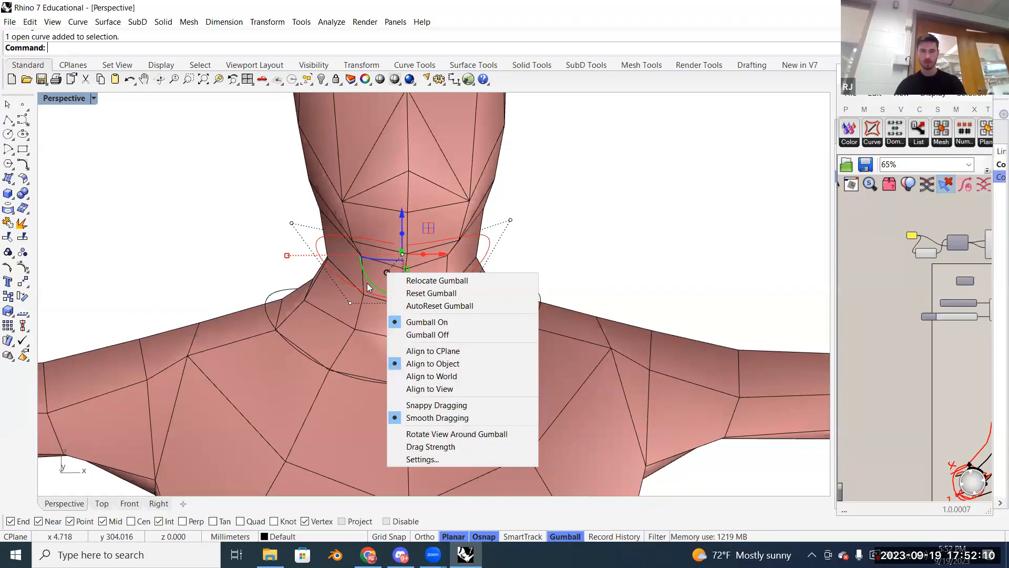
{"action": "left_click", "coordinate": [209, 230]}
{"action": "left_click", "coordinate": [216, 216]}
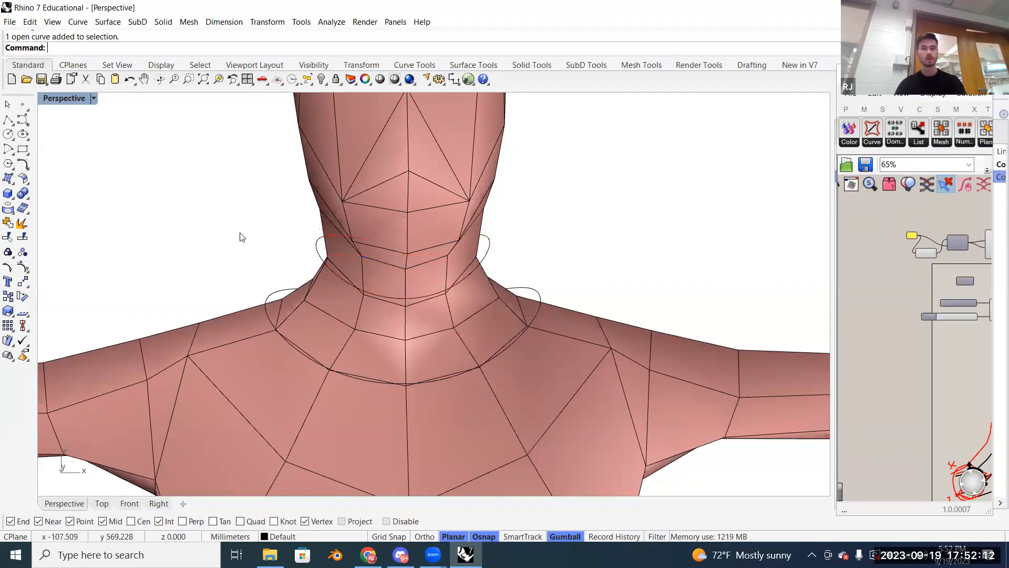
{"action": "left_click", "coordinate": [317, 249]}
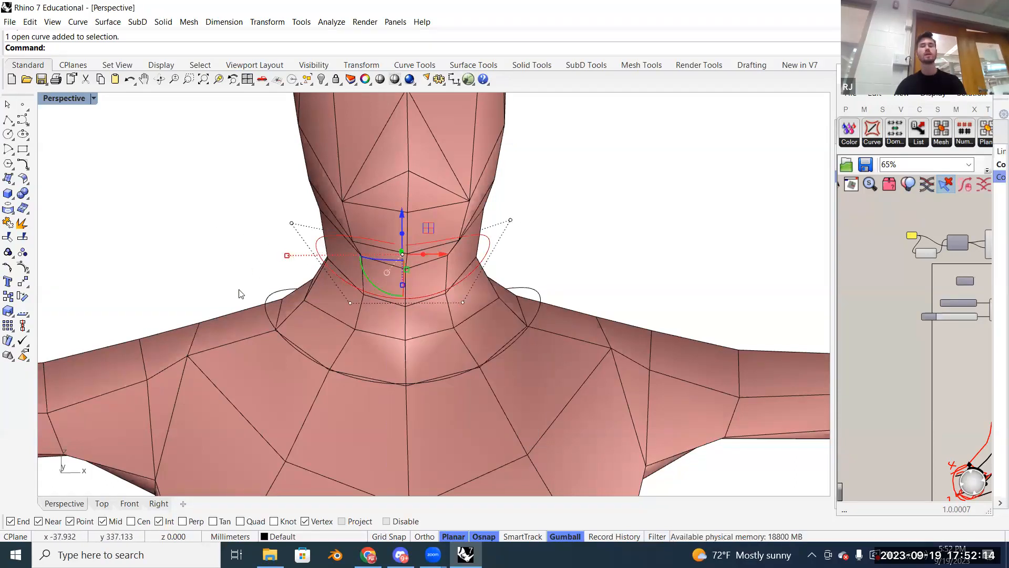
Step: Try extruding the curve around the base of the neck upward into a collar surface, and undo it
{"action": "left_click", "coordinate": [270, 294]}
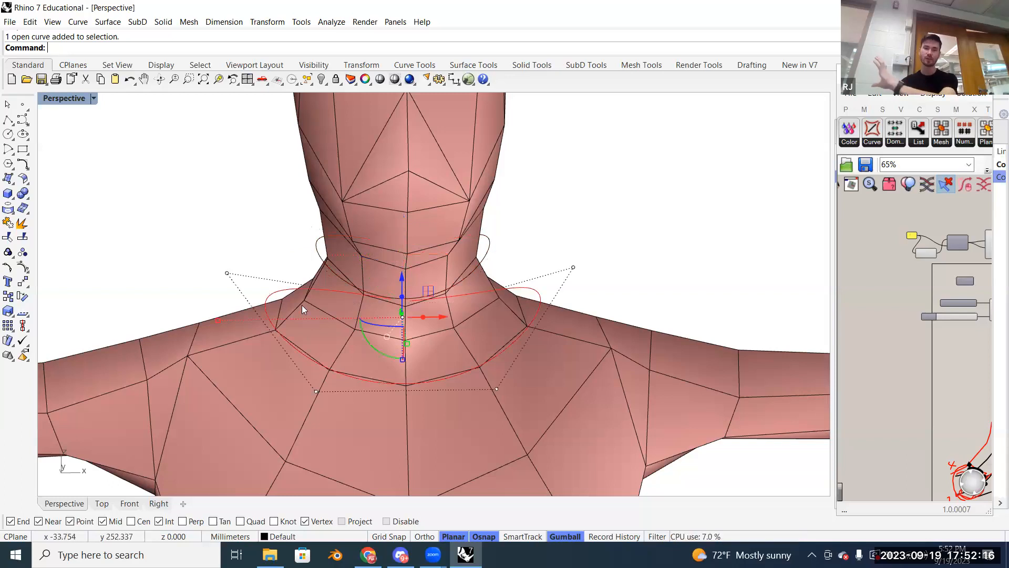
{"action": "right_click_drag", "start_coordinate": [360, 286], "coordinate": [394, 294]}
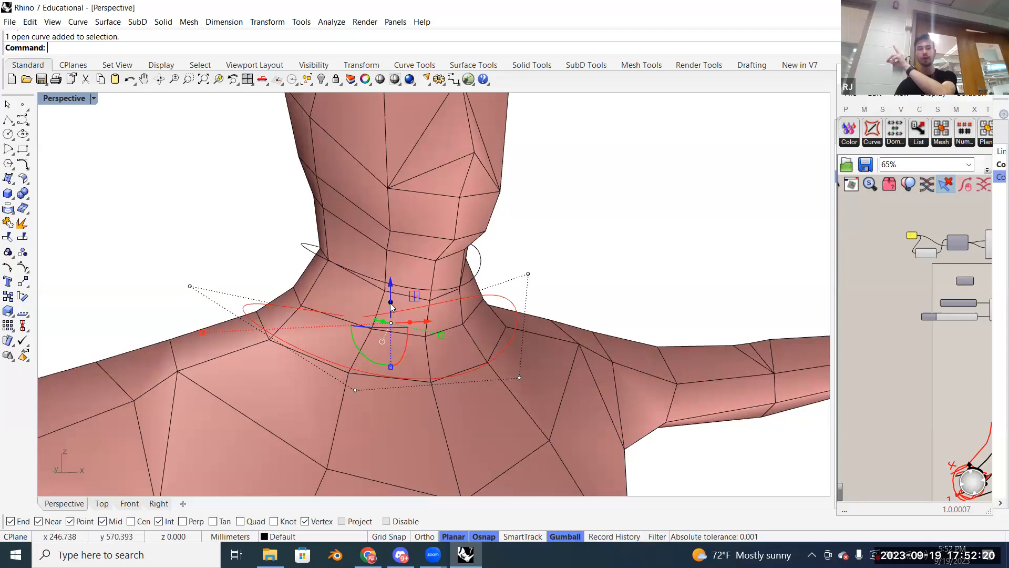
{"action": "left_click_drag", "start_coordinate": [390, 298], "coordinate": [392, 249], "text": "ctrl"}
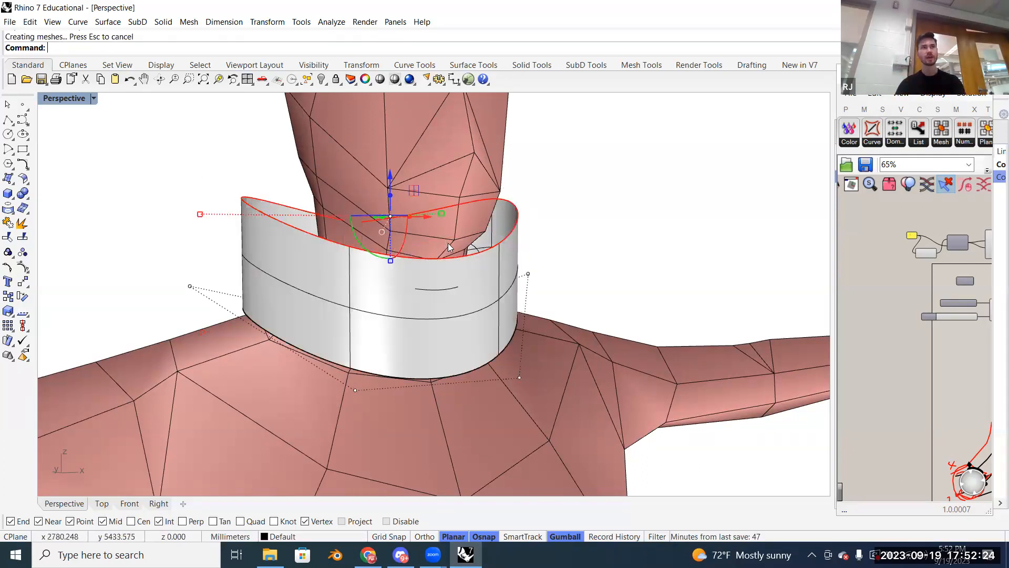
{"action": "key", "text": "ctrl+z"}
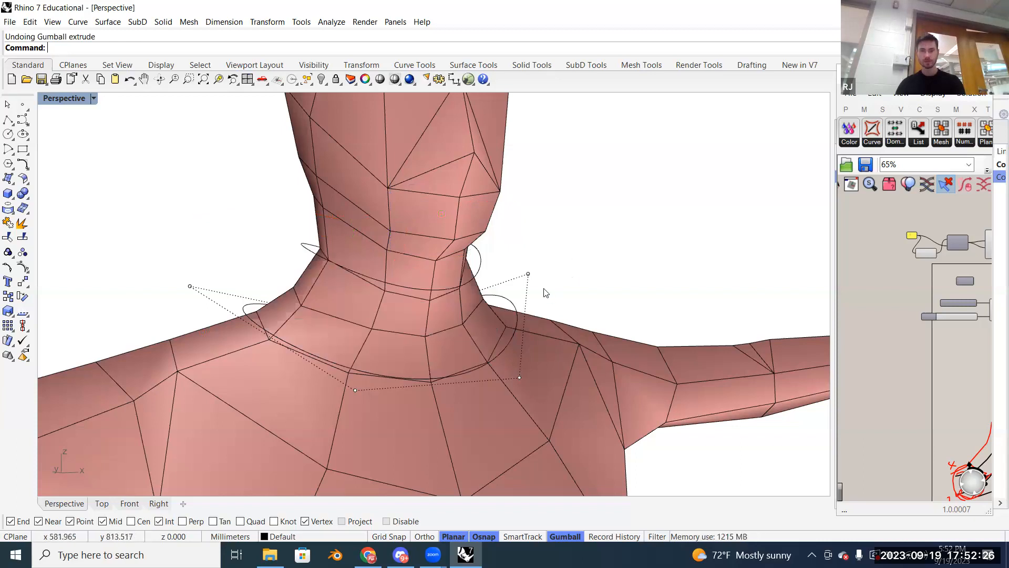
{"action": "left_click", "coordinate": [516, 311]}
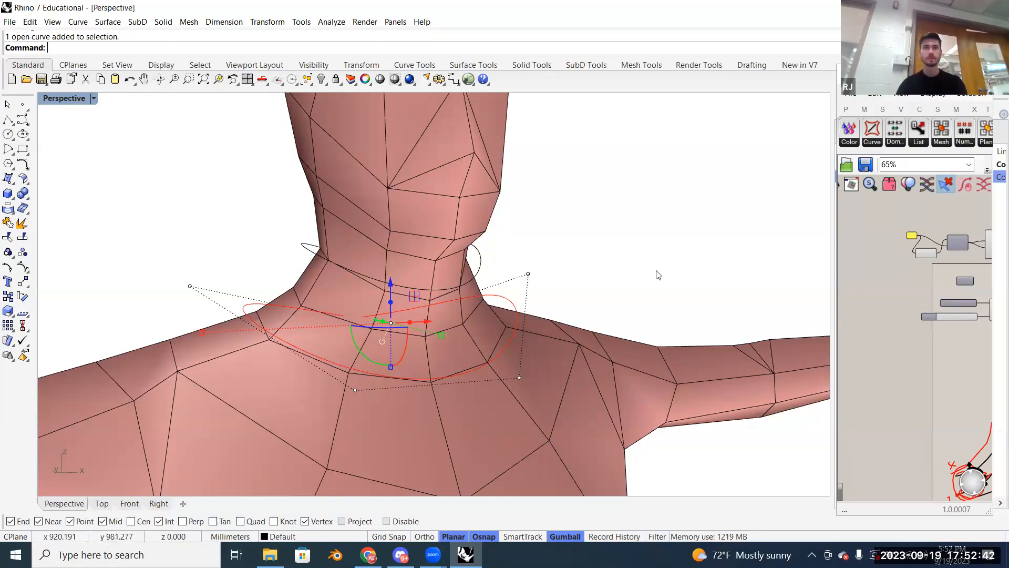
{"action": "key", "text": "Escape"}
{"action": "left_click", "coordinate": [517, 305]}
{"action": "left_click", "coordinate": [573, 236]}
{"action": "right_click_drag", "start_coordinate": [573, 235], "coordinate": [484, 279]}
{"action": "scroll", "coordinate": [480, 278], "scroll_direction": "down", "scroll_amount": 3}
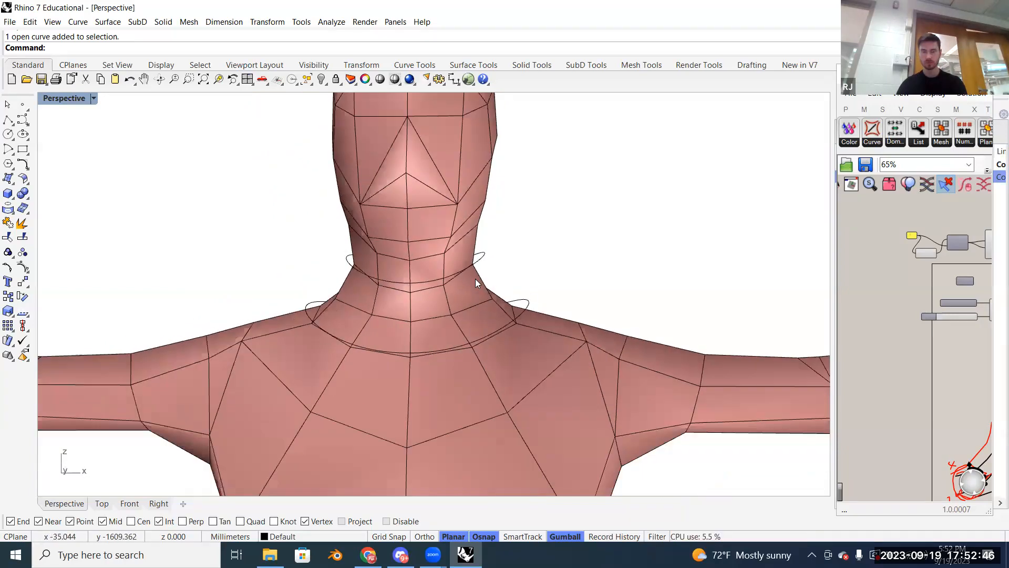
Step: Switch to Grasshopper, sketch flared collar outlines freehand above the existing diagrams, and discard the new sketch
{"action": "left_click_drag", "start_coordinate": [836, 313], "coordinate": [380, 313]}
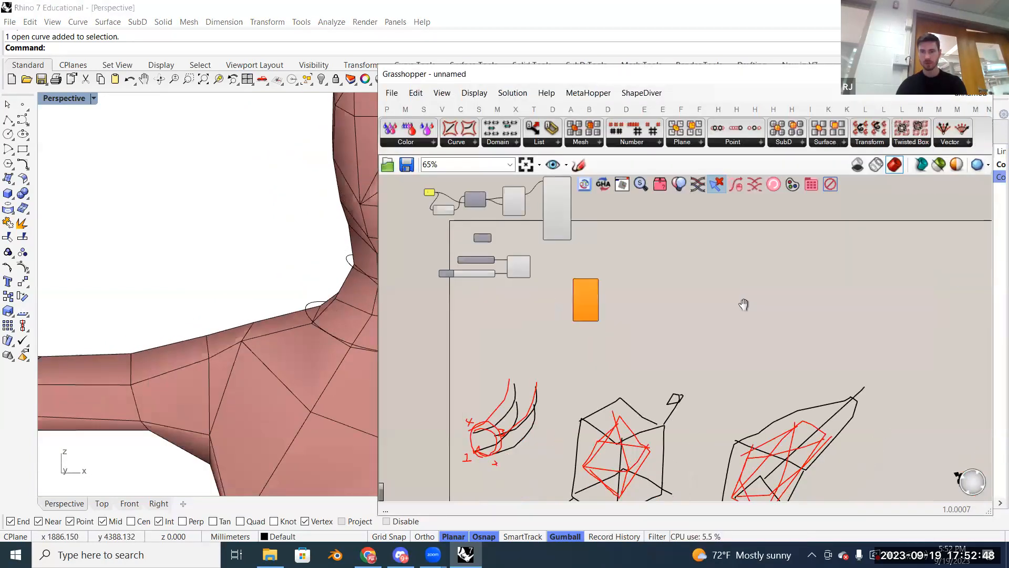
{"action": "left_click", "coordinate": [578, 165]}
{"action": "mouse_move", "coordinate": [755, 334]}
{"action": "left_mouse_down"}
{"action": "mouse_move", "coordinate": [670, 289]}
{"action": "mouse_move", "coordinate": [649, 349]}
{"action": "left_mouse_up"}
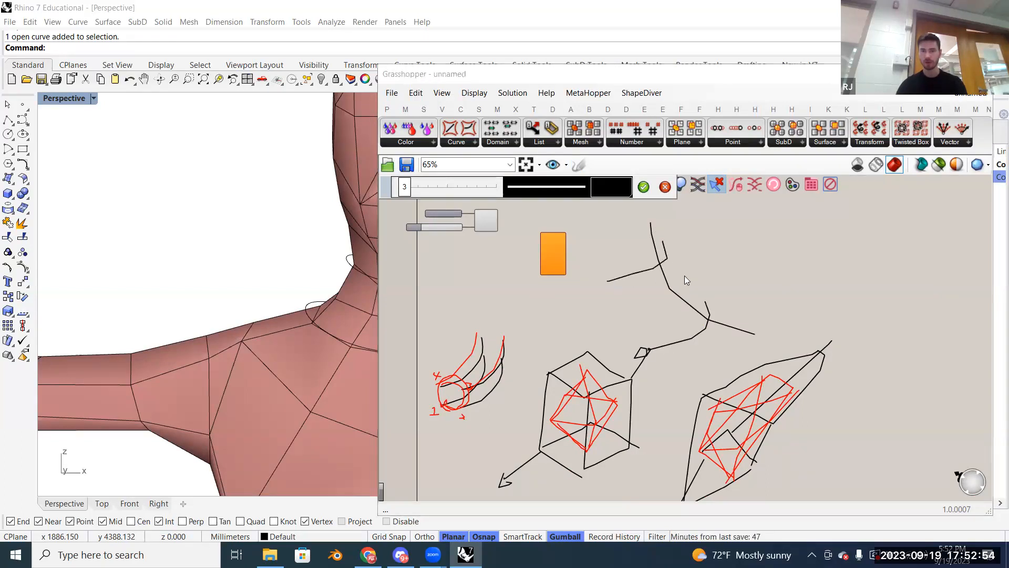
{"action": "scroll", "coordinate": [615, 360], "scroll_direction": "up", "scroll_amount": 2}
{"action": "scroll", "coordinate": [688, 291], "scroll_direction": "down", "scroll_amount": 4}
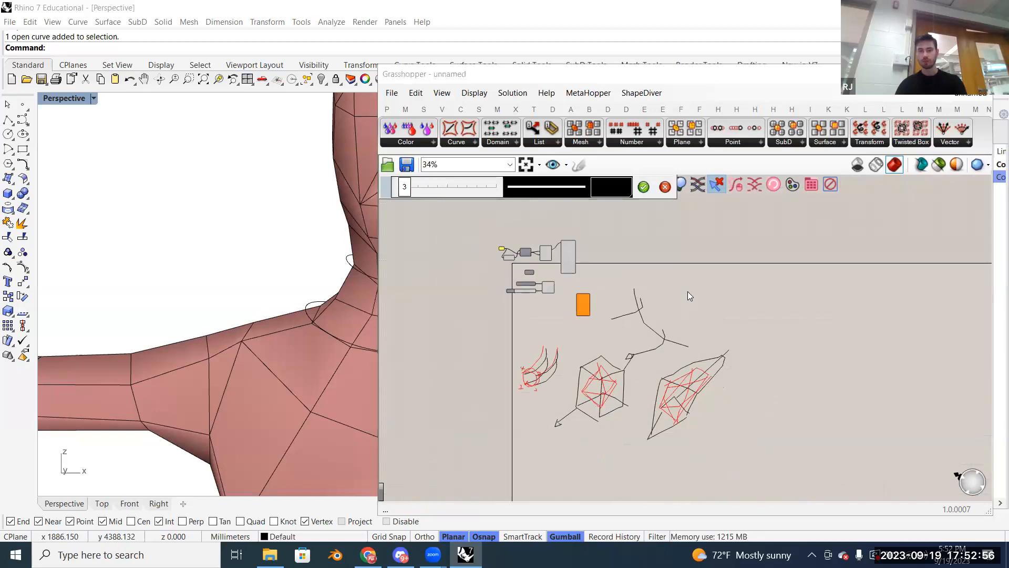
{"action": "scroll", "coordinate": [683, 301], "scroll_direction": "up", "scroll_amount": 2}
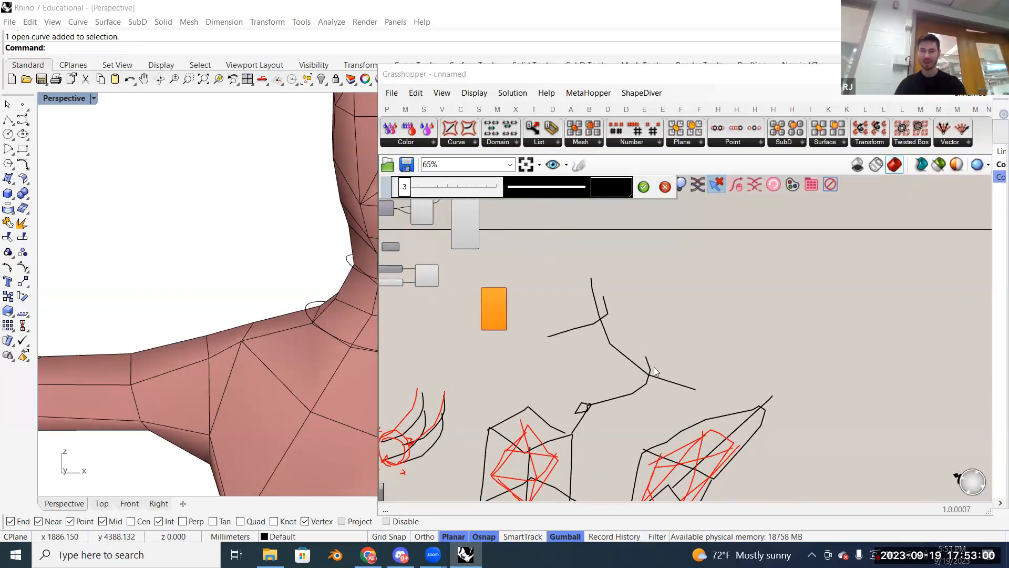
{"action": "left_click_drag", "start_coordinate": [531, 351], "coordinate": [612, 326]}
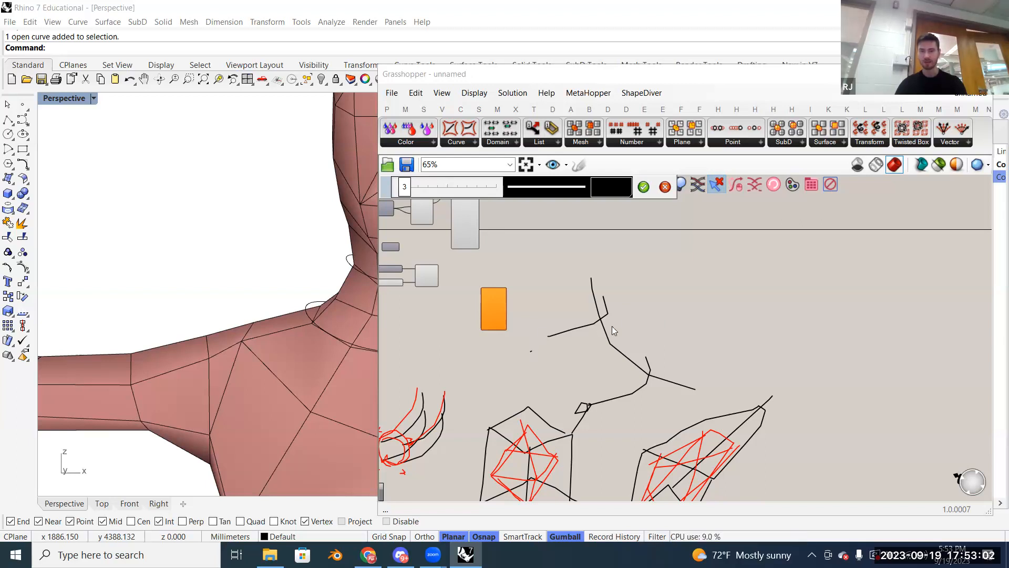
{"action": "left_click_drag", "start_coordinate": [604, 445], "coordinate": [845, 429]}
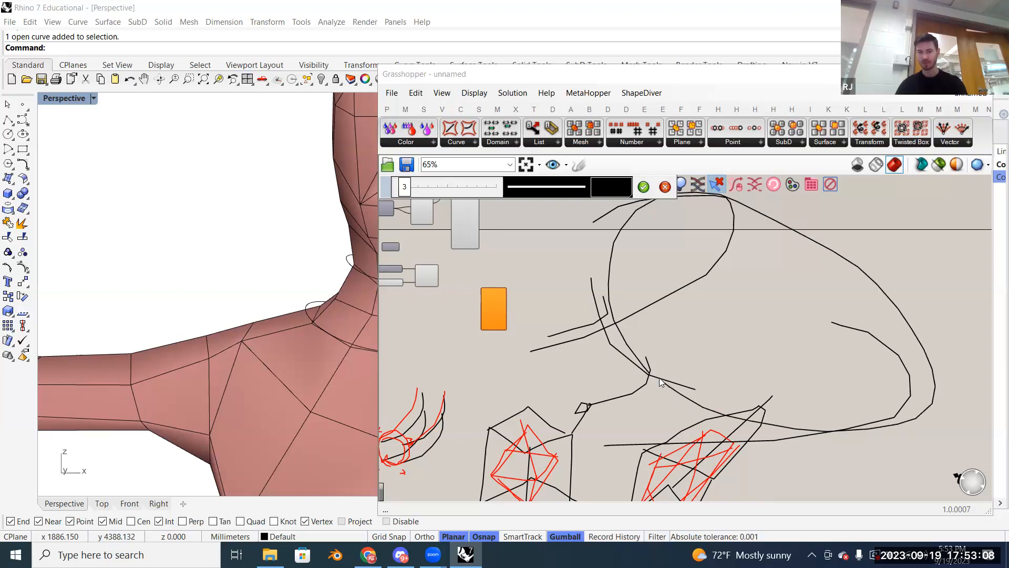
{"action": "left_click", "coordinate": [665, 187]}
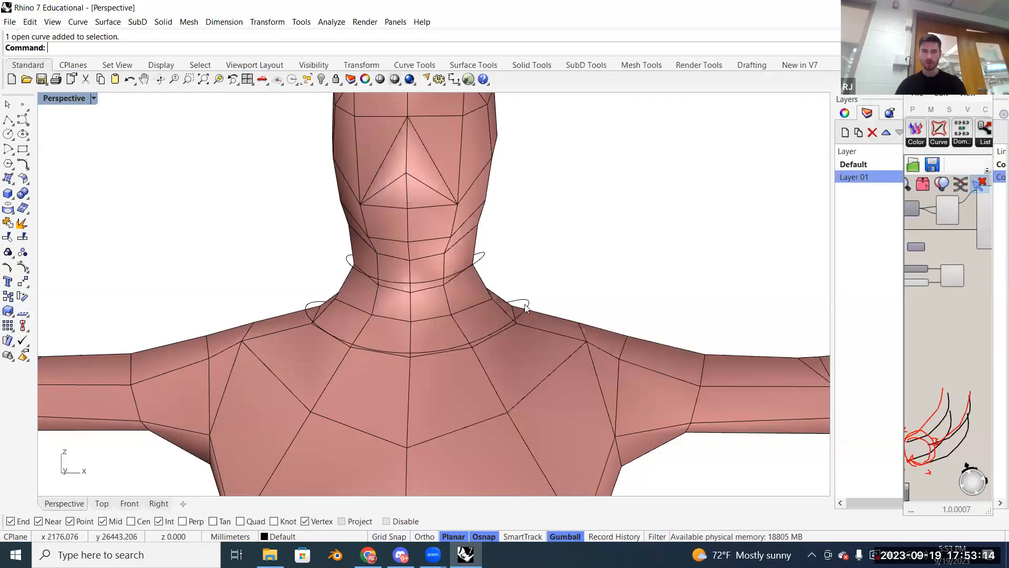
Step: Duplicate the curve around the base of the neck, enlarge the copy out over the shoulders and lower it slightly
{"action": "left_click", "coordinate": [515, 310]}
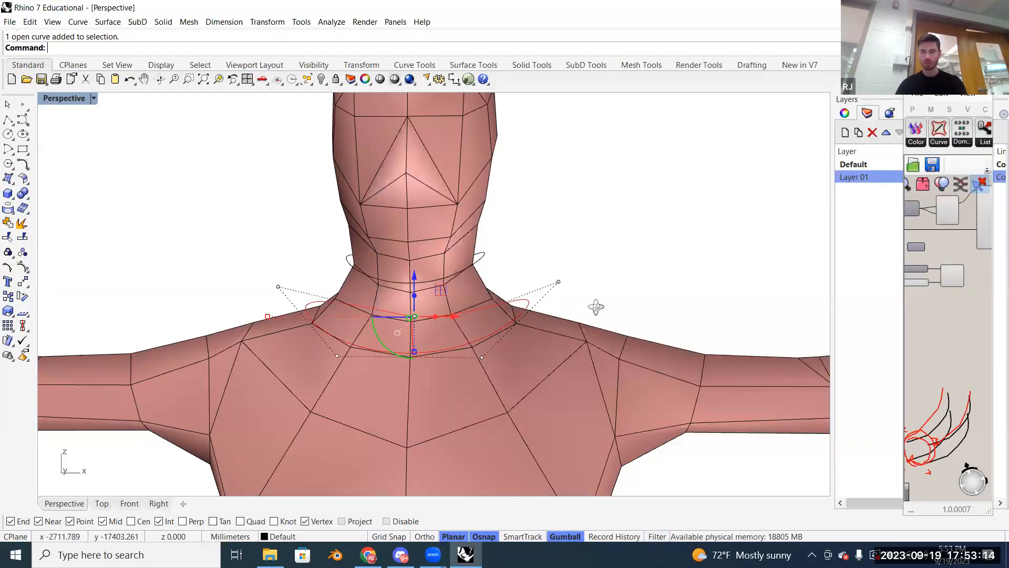
{"action": "right_click_drag", "start_coordinate": [597, 309], "coordinate": [606, 317]}
{"action": "key", "text": "ctrl+v"}
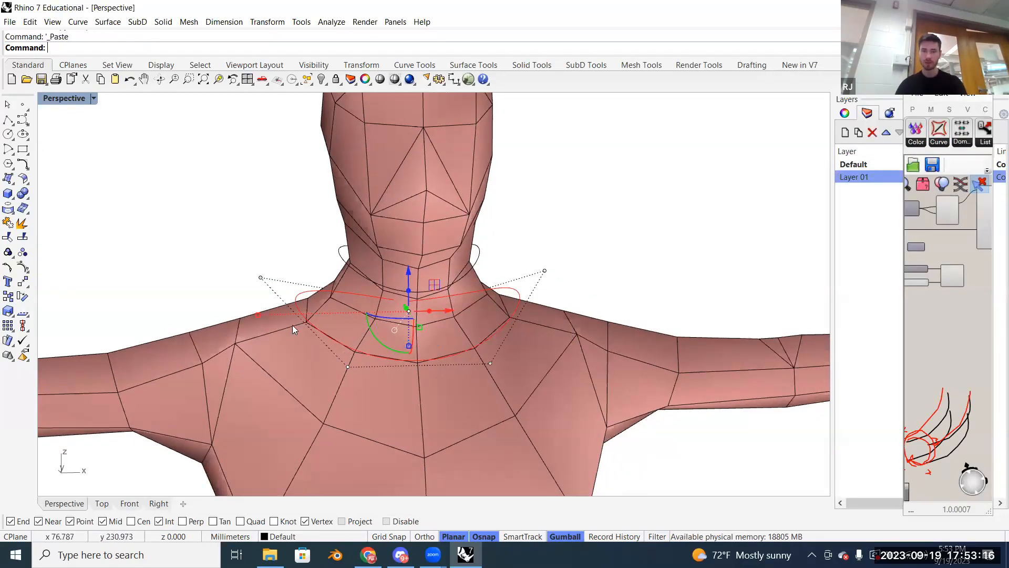
{"action": "left_click_drag", "start_coordinate": [262, 313], "coordinate": [119, 320]}
{"action": "right_click_drag", "start_coordinate": [373, 326], "coordinate": [428, 289]}
{"action": "left_click_drag", "start_coordinate": [395, 281], "coordinate": [394, 300]}
{"action": "right_click_drag", "start_coordinate": [395, 301], "coordinate": [327, 315]}
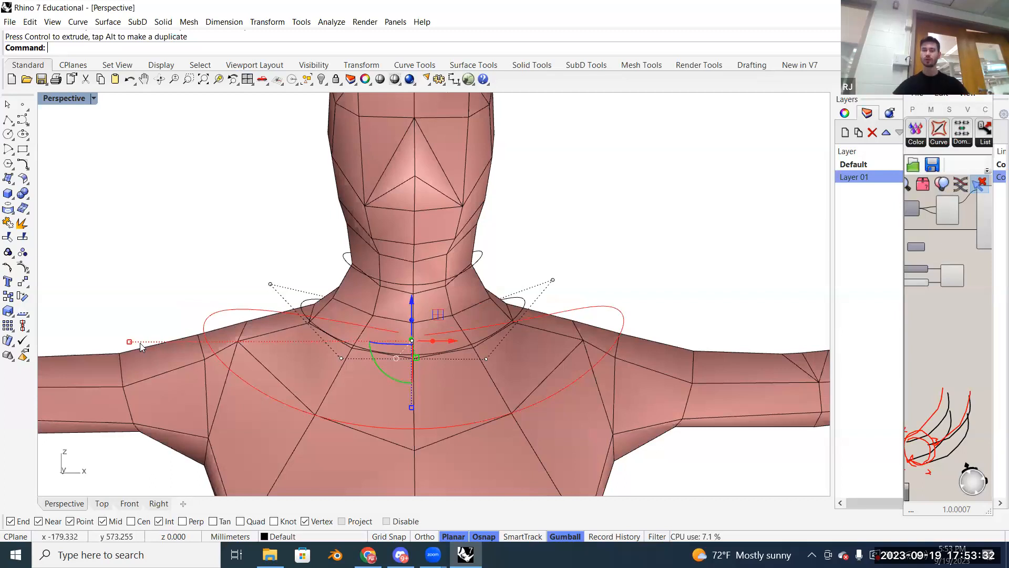
Step: Scale the enlarged shoulder curve down slightly in the front-to-back direction so it sits closer to the chest and back
{"action": "right_click_drag", "start_coordinate": [140, 342], "coordinate": [564, 300]}
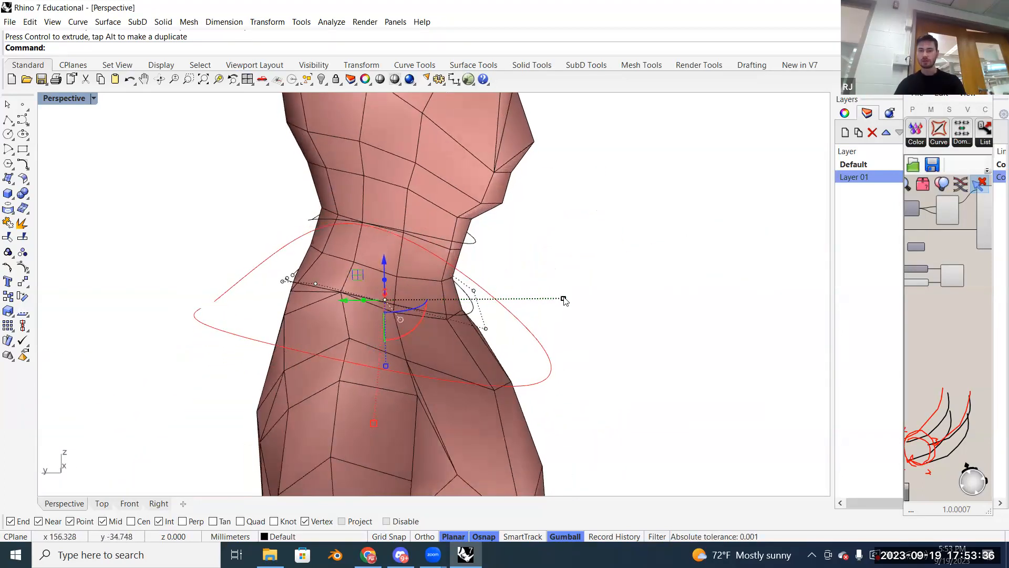
{"action": "left_click_drag", "start_coordinate": [564, 299], "coordinate": [538, 299]}
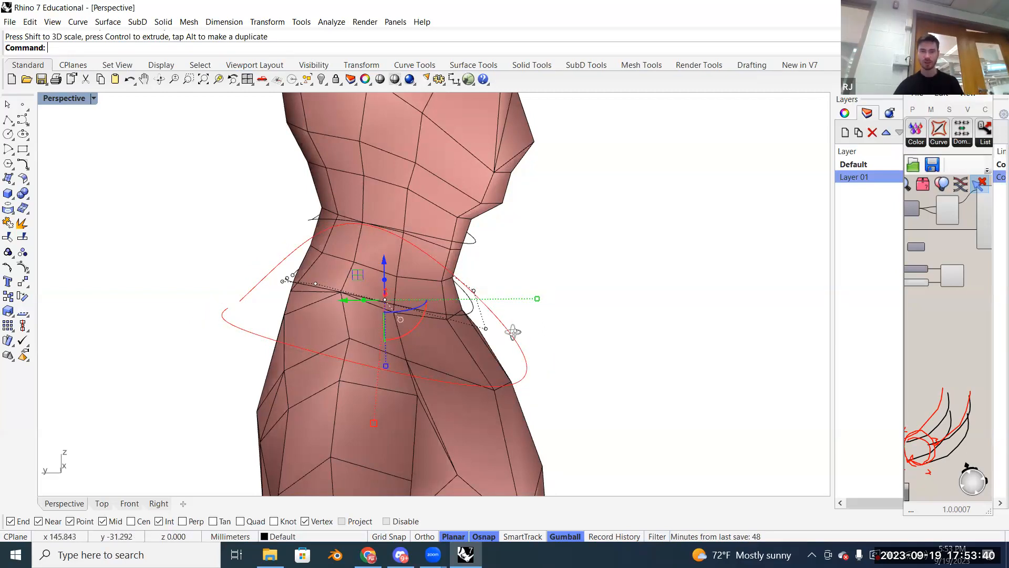
{"action": "right_click_drag", "start_coordinate": [513, 332], "coordinate": [121, 305]}
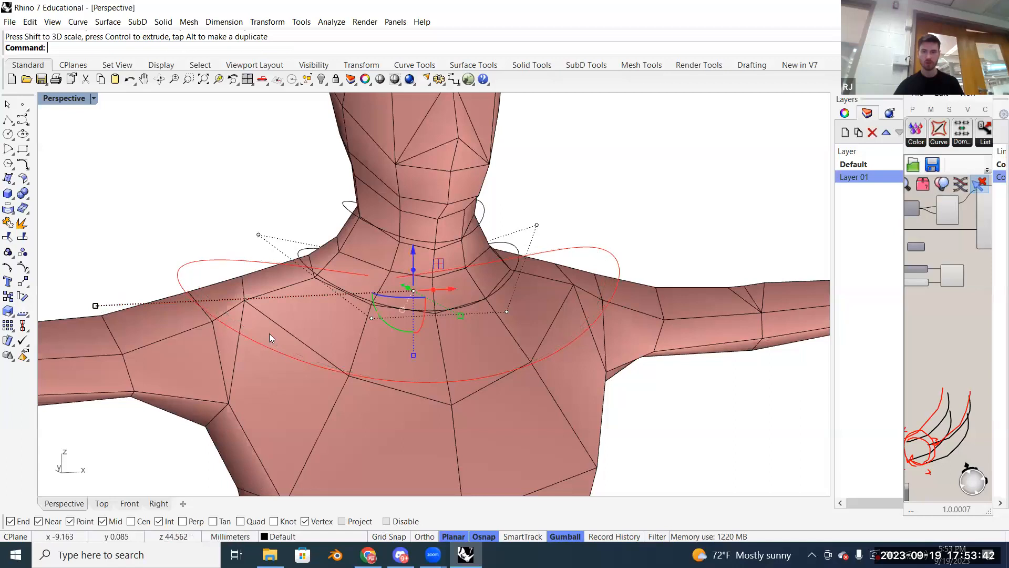
{"action": "right_click_drag", "start_coordinate": [419, 336], "coordinate": [510, 378]}
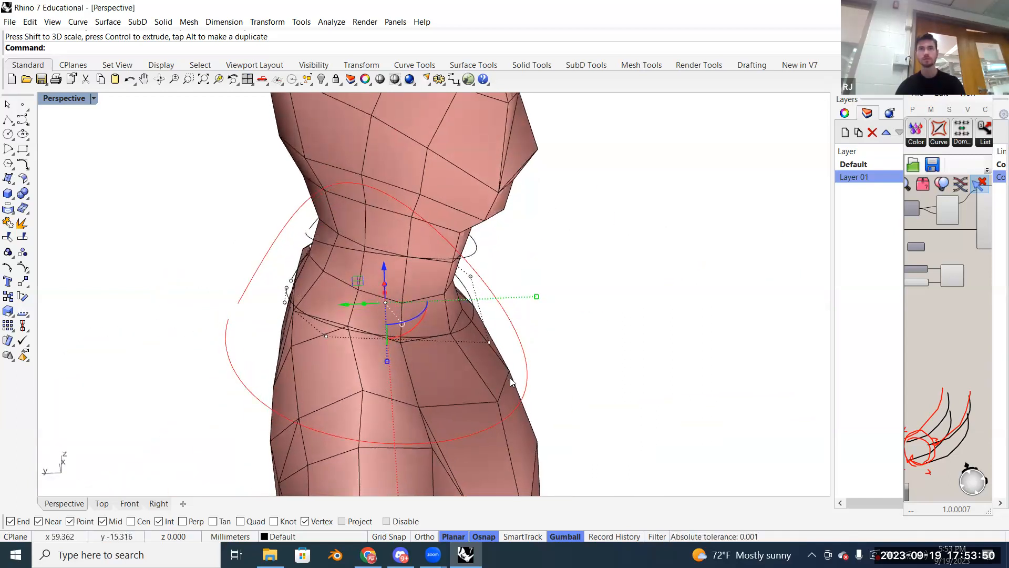
Step: Try raising the curve around the base of the neck to jaw height, and undo the move
{"action": "left_click", "coordinate": [559, 340]}
{"action": "right_click_drag", "start_coordinate": [559, 341], "coordinate": [476, 240]}
{"action": "left_click", "coordinate": [476, 236]}
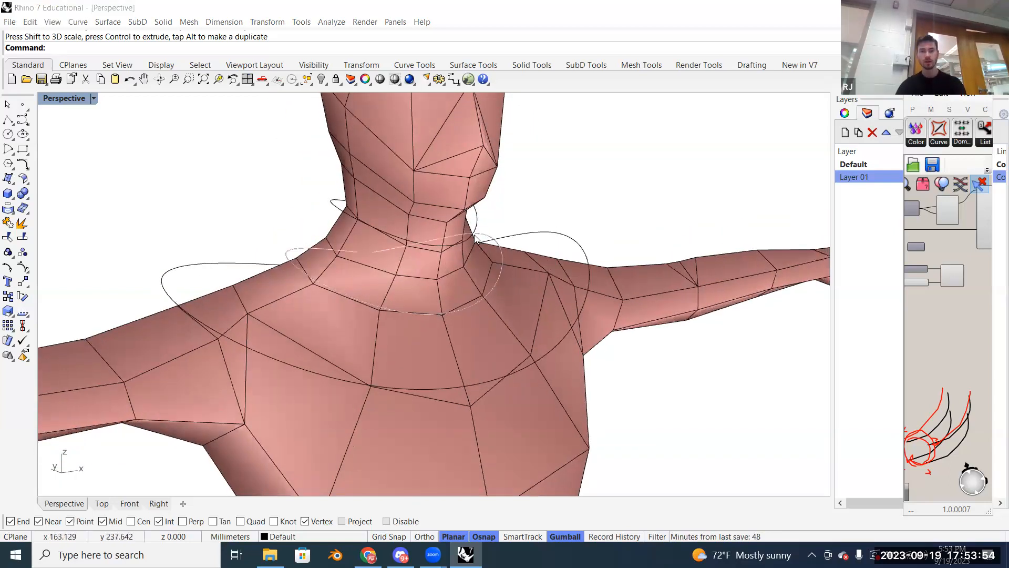
{"action": "left_click", "coordinate": [507, 215]}
{"action": "left_click", "coordinate": [497, 241]}
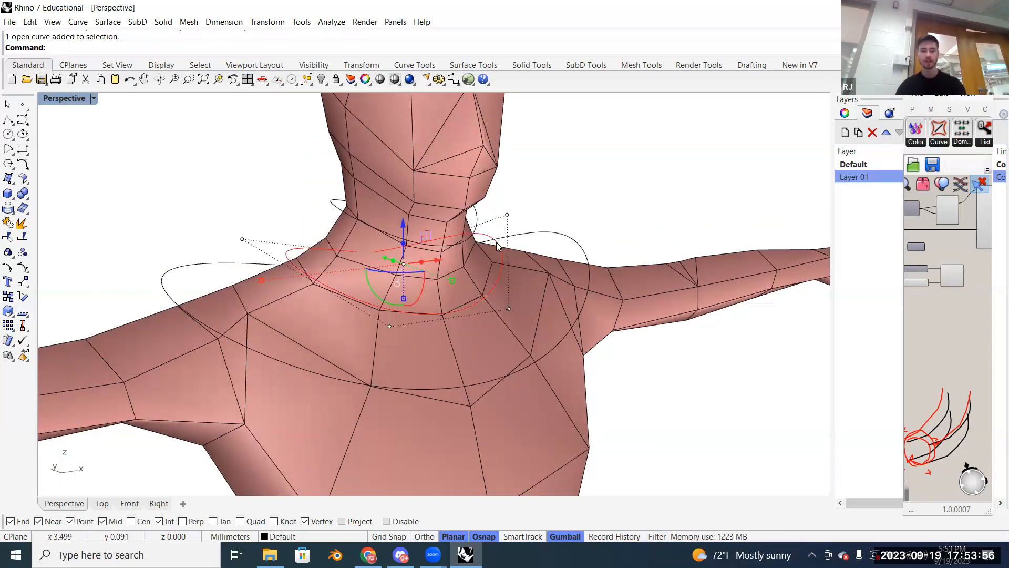
{"action": "left_click_drag", "start_coordinate": [405, 227], "coordinate": [408, 143]}
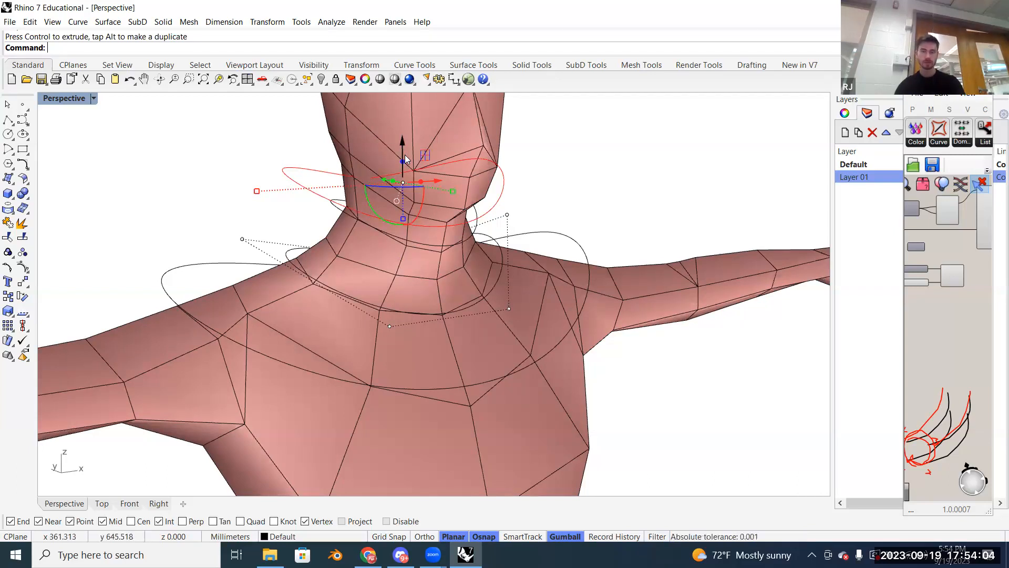
{"action": "key", "text": "ctrl+z"}
{"action": "right_click_drag", "start_coordinate": [592, 220], "coordinate": [590, 261]}
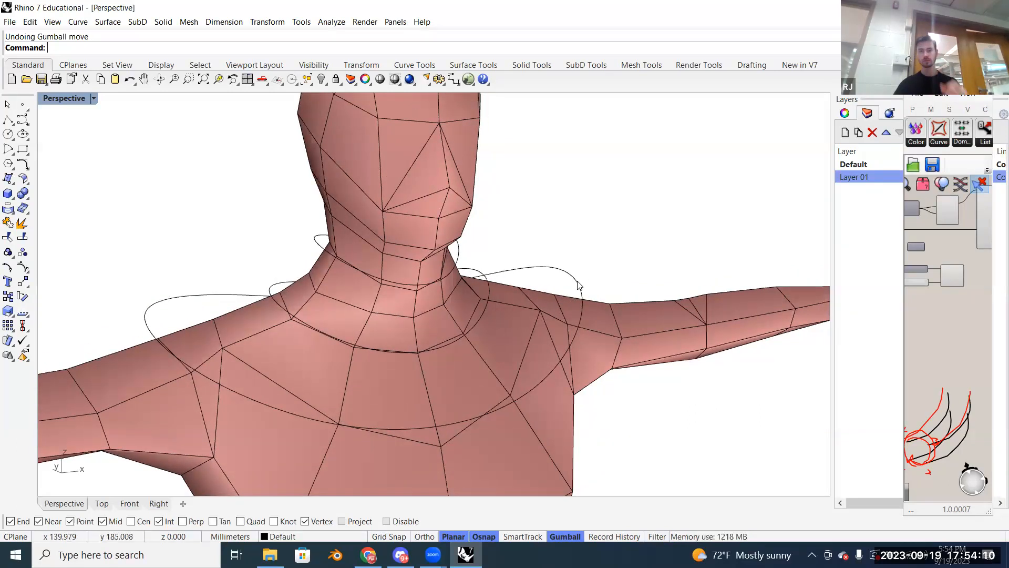
Step: Duplicate the large shoulder curve and raise the copy above the shoulders to about neck height
{"action": "left_click", "coordinate": [577, 281]}
{"action": "right_click_drag", "start_coordinate": [608, 252], "coordinate": [536, 258]}
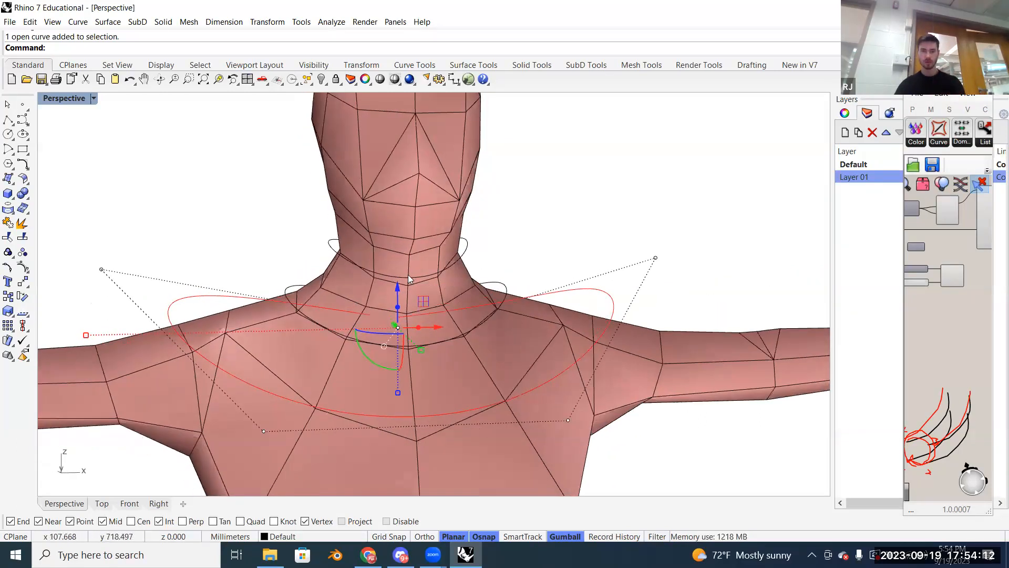
{"action": "left_click_drag", "start_coordinate": [398, 288], "coordinate": [403, 230]}
{"action": "left_click", "coordinate": [693, 293]}
{"action": "right_click_drag", "start_coordinate": [693, 292], "coordinate": [641, 272]}
{"action": "left_click", "coordinate": [641, 274]}
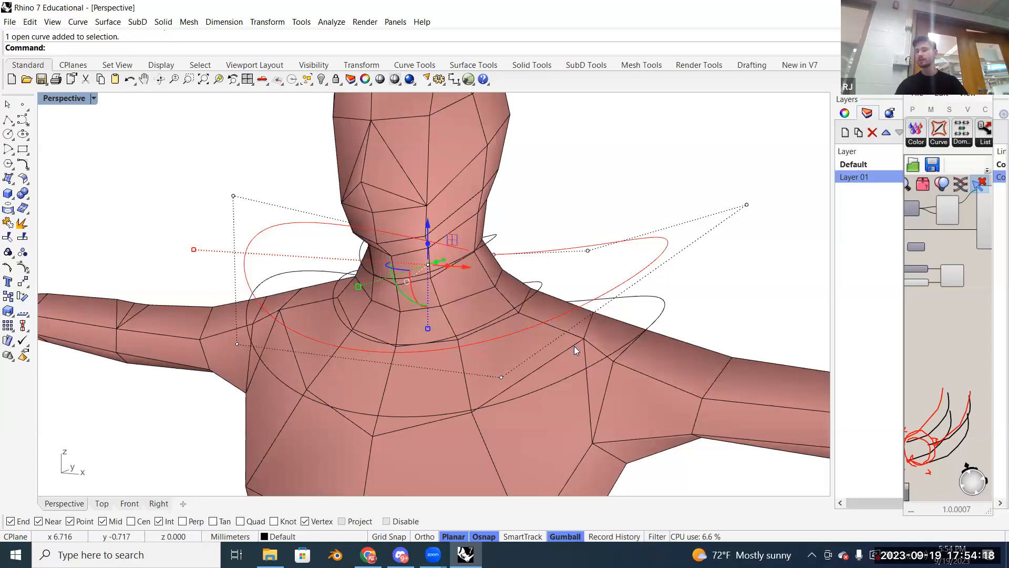
Step: Pull the raised curve's control point over the figure's left shoulder up and outward to form a tall flare
{"action": "scroll", "coordinate": [489, 323], "scroll_direction": "up", "scroll_amount": 5}
{"action": "scroll", "coordinate": [489, 324], "scroll_direction": "down", "scroll_amount": 9}
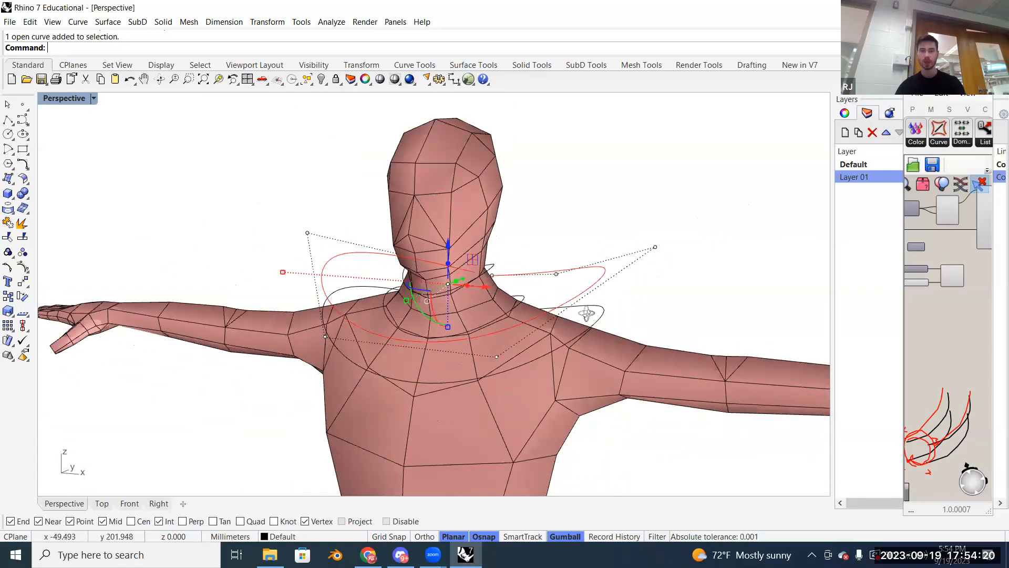
{"action": "right_click_drag", "start_coordinate": [586, 313], "coordinate": [626, 314]}
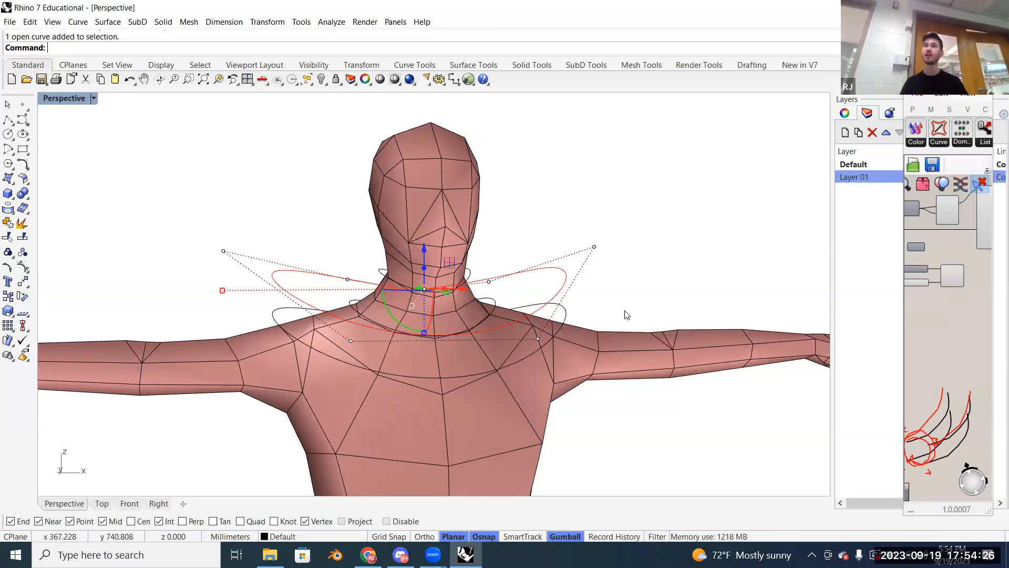
{"action": "left_click", "coordinate": [594, 246]}
{"action": "right_click_drag", "start_coordinate": [624, 293], "coordinate": [604, 285]}
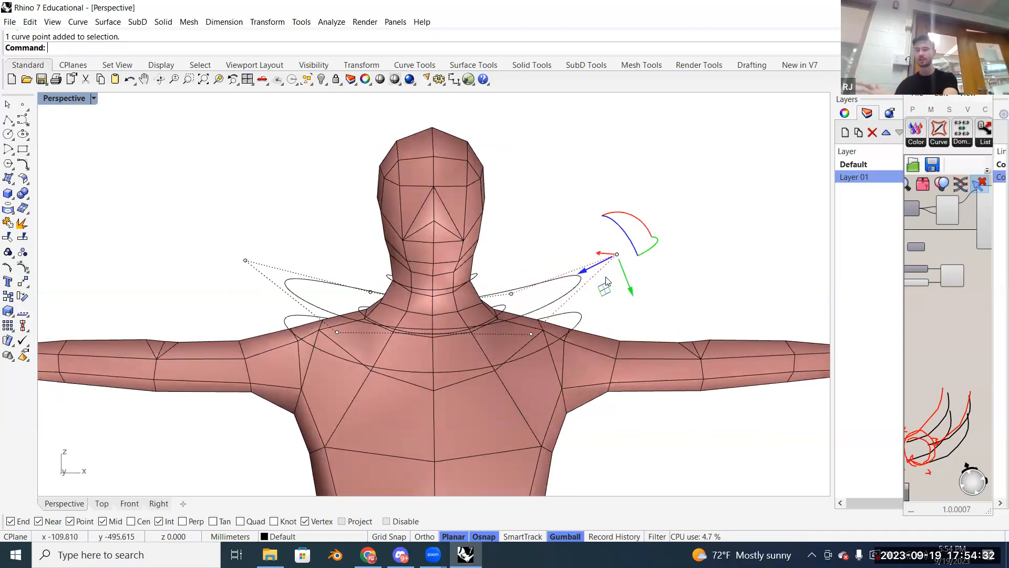
{"action": "left_click_drag", "start_coordinate": [605, 288], "coordinate": [737, 141]}
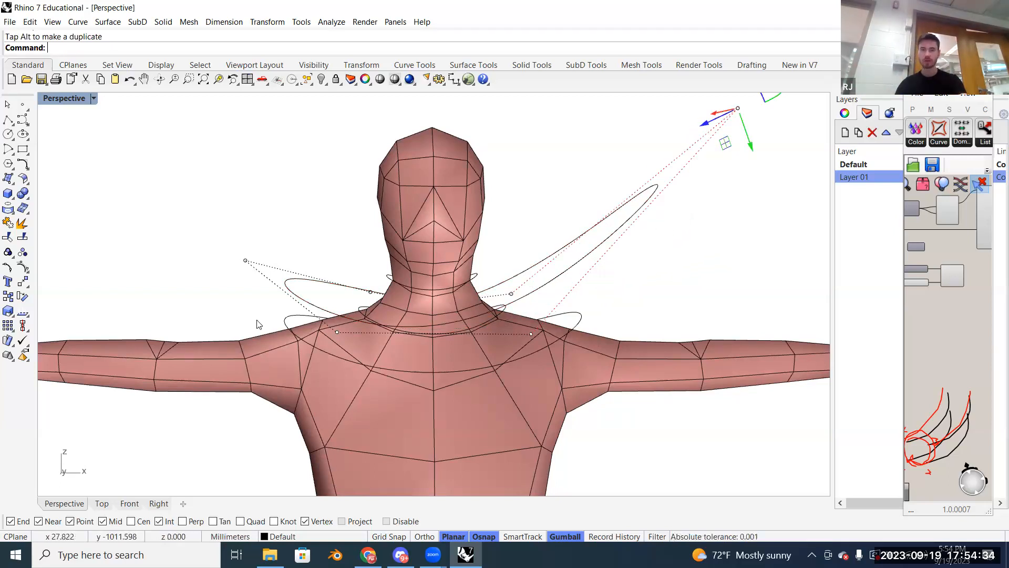
Step: Move the raised curve's control point over the figure's right shoulder inward toward the neck
{"action": "left_click", "coordinate": [245, 261]}
{"action": "right_click_drag", "start_coordinate": [271, 301], "coordinate": [263, 274]}
{"action": "left_click_drag", "start_coordinate": [262, 272], "coordinate": [311, 294]}
{"action": "right_click_drag", "start_coordinate": [604, 233], "coordinate": [599, 211]}
Step: Pull the lower shoulder curve's control point on the figure's right side up and outward beyond the shoulder
{"action": "left_click", "coordinate": [294, 314]}
{"action": "right_click_drag", "start_coordinate": [304, 309], "coordinate": [302, 258], "text": "shift"}
{"action": "left_click", "coordinate": [281, 239]}
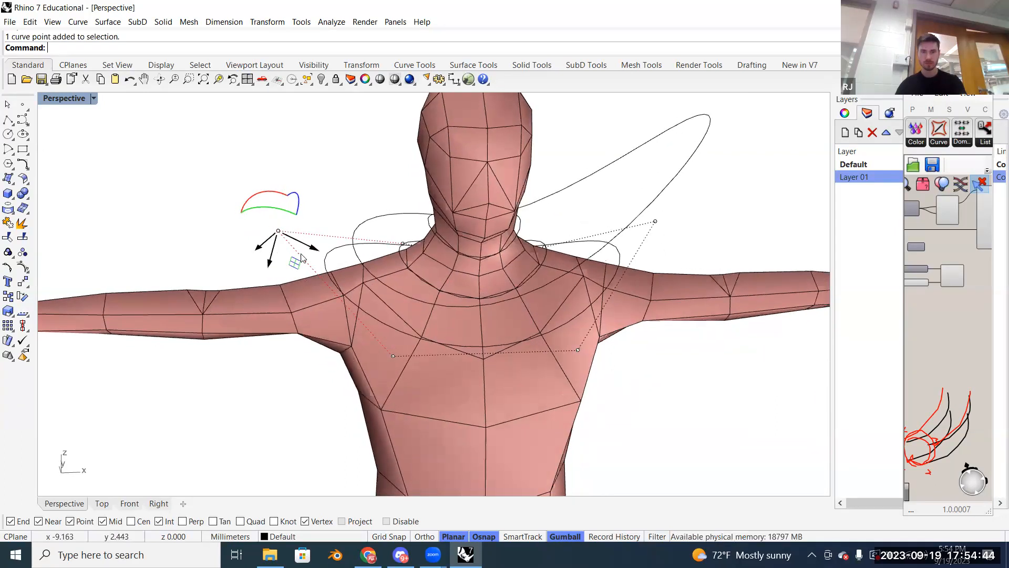
{"action": "left_click_drag", "start_coordinate": [302, 258], "coordinate": [196, 199]}
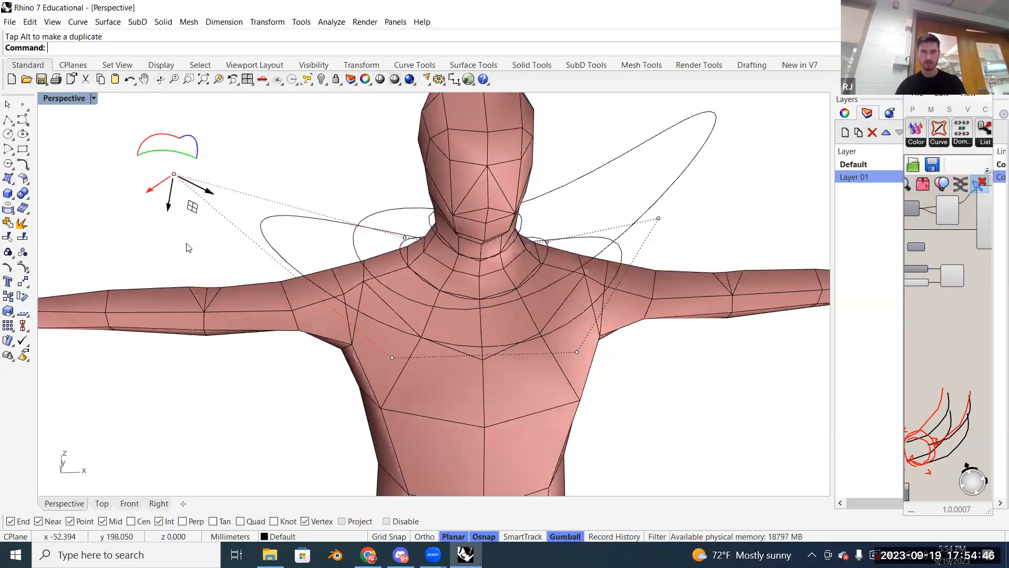
Step: Pull the lower shoulder curve's control point on the figure's right side farther out, well past the shoulder
{"action": "right_click_drag", "start_coordinate": [188, 248], "coordinate": [190, 274]}
{"action": "left_click_drag", "start_coordinate": [176, 178], "coordinate": [43, 263]}
{"action": "right_click_drag", "start_coordinate": [399, 300], "coordinate": [346, 243]}
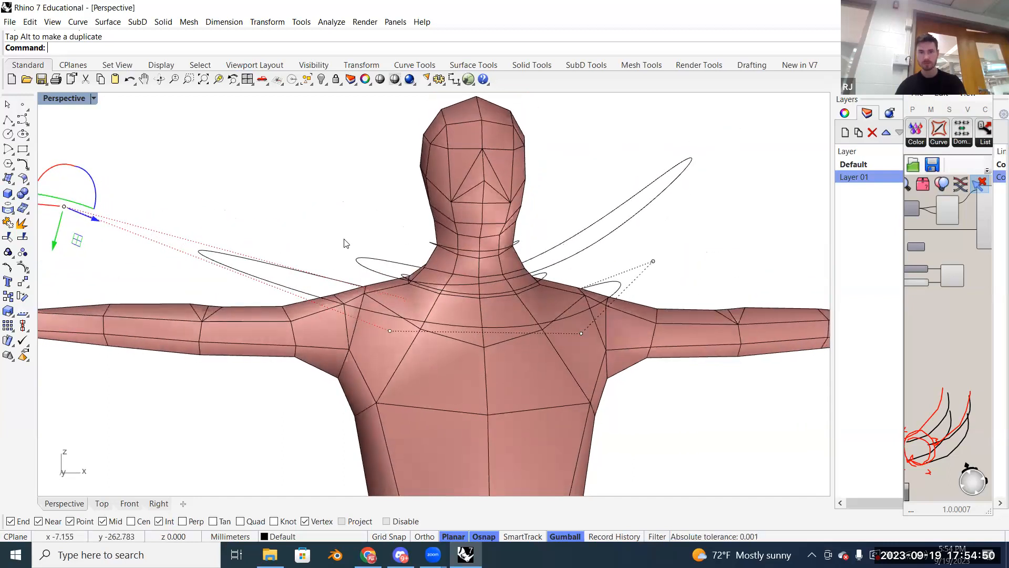
Step: Nudge the raised curve's control point over the figure's right shoulder slightly upward
{"action": "left_click", "coordinate": [355, 262]}
{"action": "left_click", "coordinate": [334, 250]}
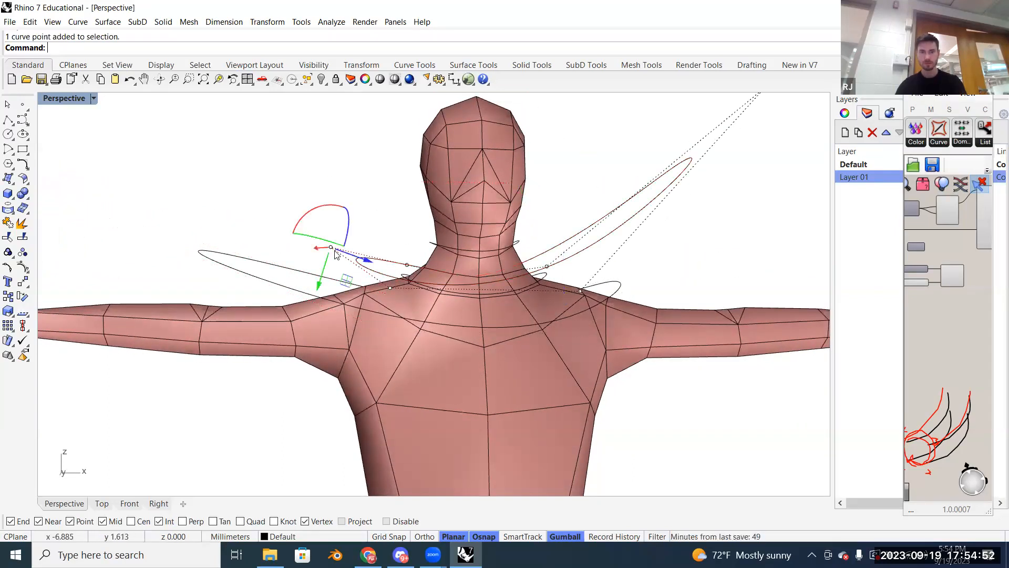
{"action": "left_click_drag", "start_coordinate": [344, 279], "coordinate": [345, 264]}
{"action": "left_click", "coordinate": [263, 216]}
Step: Shift the raised curve's rear control points in toward the figure's back
{"action": "right_click_drag", "start_coordinate": [527, 253], "coordinate": [408, 266]}
{"action": "right_click_drag", "start_coordinate": [442, 325], "coordinate": [336, 368], "text": "shift"}
{"action": "left_click", "coordinate": [316, 330]}
{"action": "left_click", "coordinate": [288, 336]}
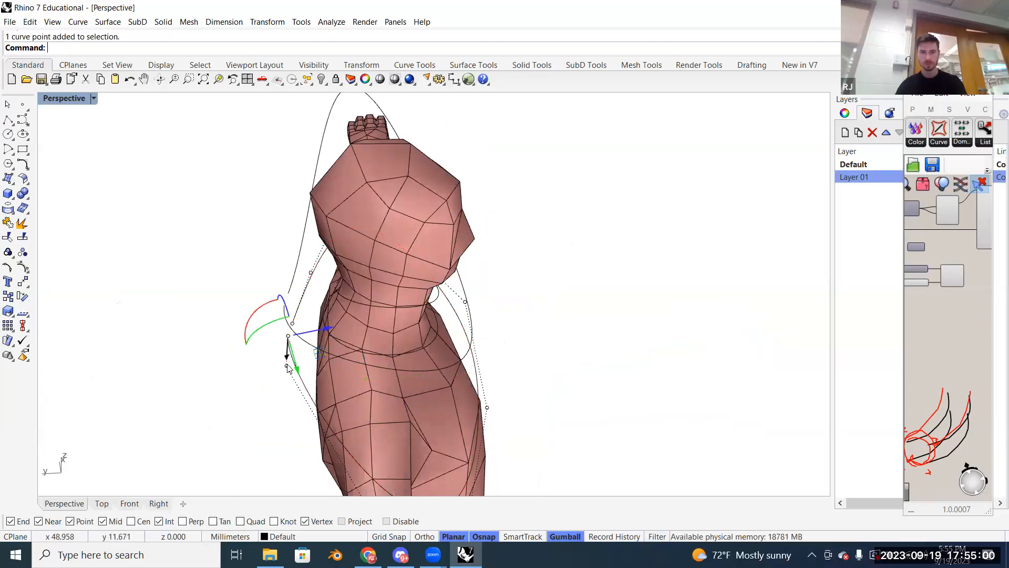
{"action": "mouse_move", "coordinate": [323, 306]}
{"action": "right_mouse_down"}
{"action": "mouse_move", "coordinate": [332, 349]}
{"action": "mouse_move", "coordinate": [327, 305]}
{"action": "right_mouse_up"}
{"action": "left_click_drag", "start_coordinate": [327, 305], "coordinate": [343, 319]}
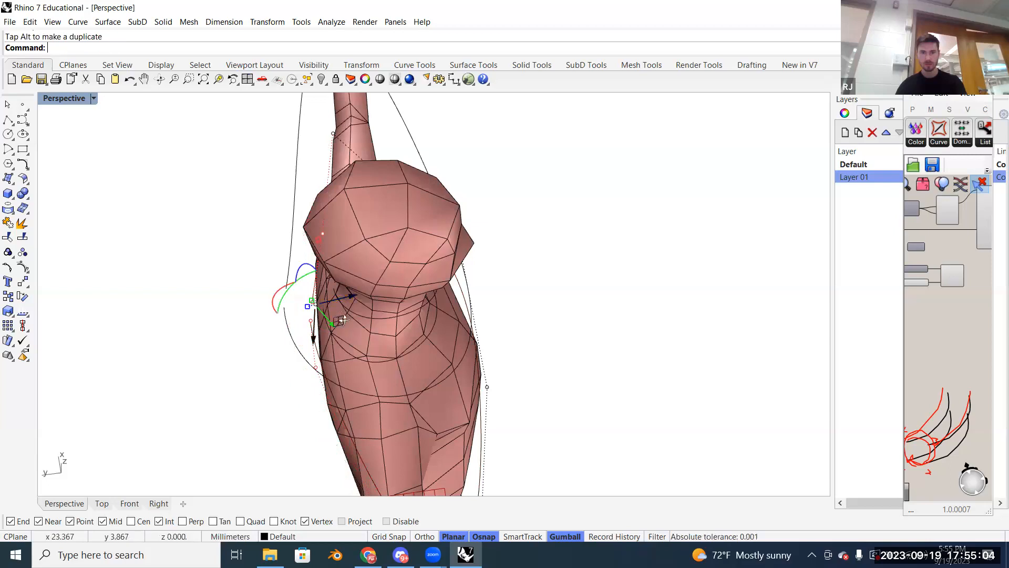
Step: Move the raised curve's three rear-end control points together forward, close to the back of the neck
{"action": "right_click_drag", "start_coordinate": [344, 319], "coordinate": [310, 272]}
{"action": "left_click", "coordinate": [292, 304]}
{"action": "left_click", "coordinate": [289, 300]}
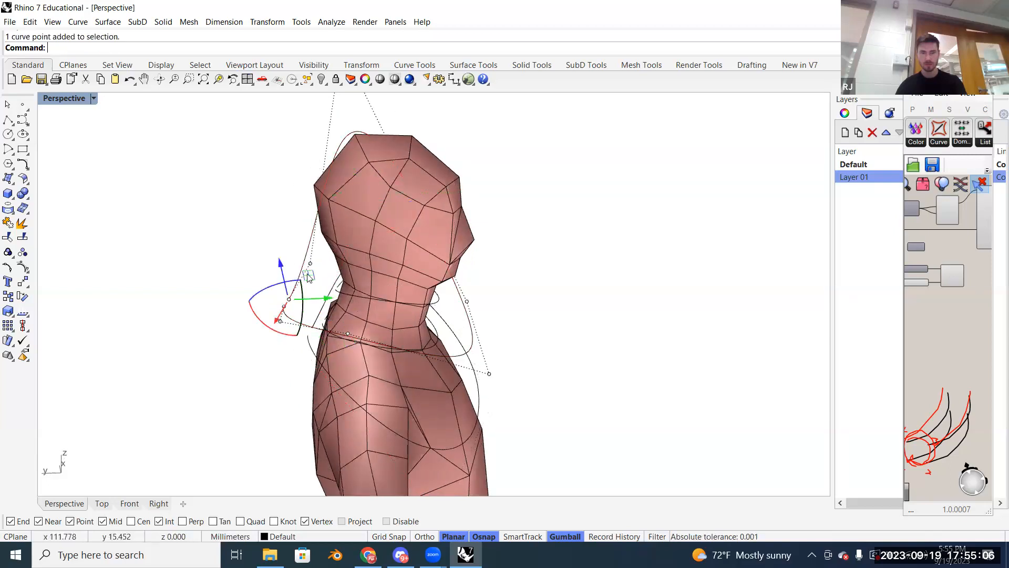
{"action": "left_click", "coordinate": [311, 264], "text": "shift"}
{"action": "left_click", "coordinate": [280, 322], "text": "shift"}
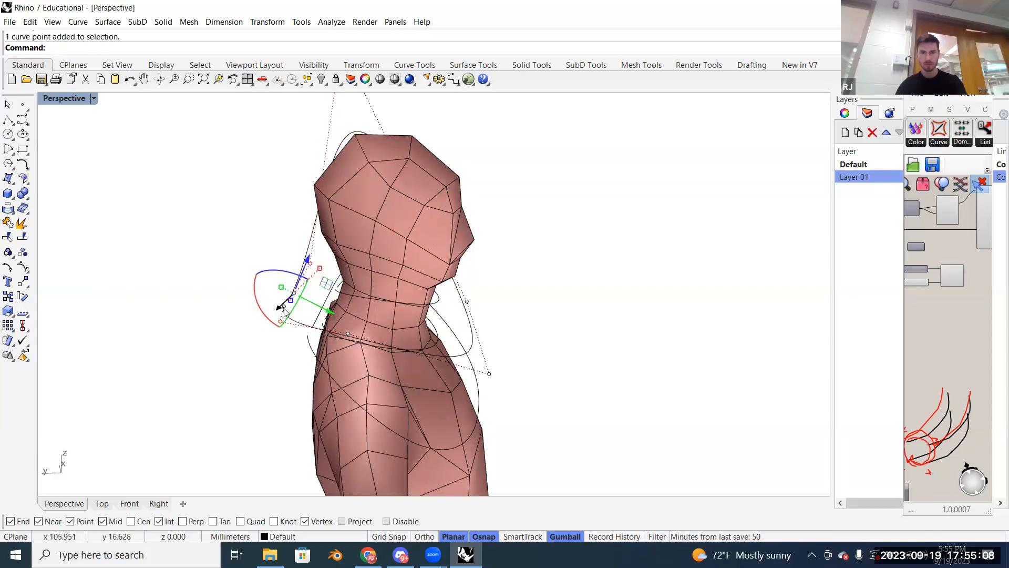
{"action": "scroll", "coordinate": [284, 310], "scroll_direction": "up", "scroll_amount": 10}
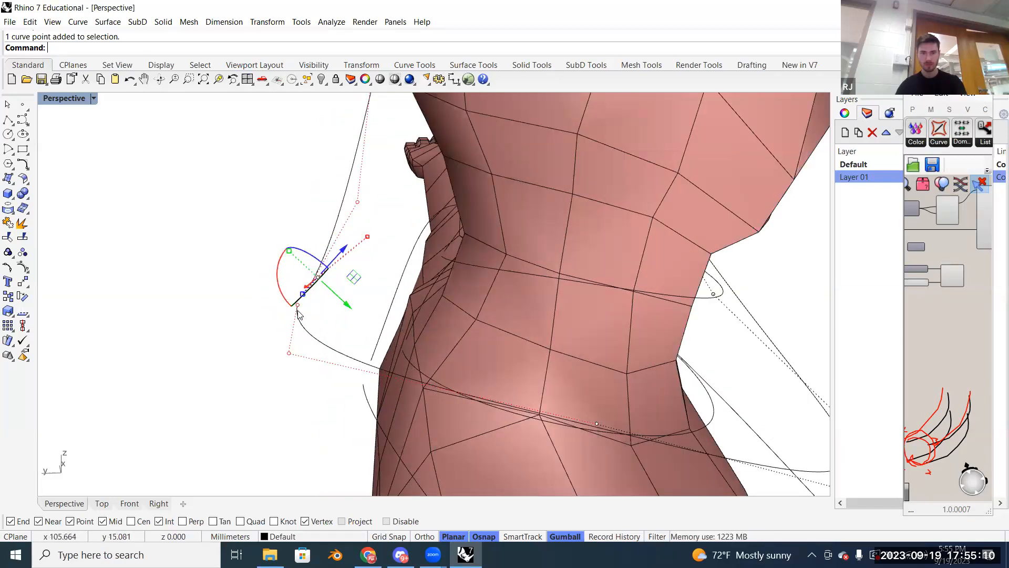
{"action": "scroll", "coordinate": [309, 313], "scroll_direction": "down", "scroll_amount": 3}
{"action": "right_click_drag", "start_coordinate": [369, 266], "coordinate": [382, 241]}
{"action": "left_click_drag", "start_coordinate": [342, 295], "coordinate": [398, 317]}
{"action": "mouse_move", "coordinate": [398, 316]}
{"action": "right_mouse_down"}
{"action": "mouse_move", "coordinate": [331, 351]}
{"action": "mouse_move", "coordinate": [411, 319]}
{"action": "right_mouse_up"}
{"action": "left_click_drag", "start_coordinate": [384, 333], "coordinate": [382, 324]}
{"action": "right_click_drag", "start_coordinate": [363, 317], "coordinate": [238, 303]}
{"action": "key", "text": "Escape"}
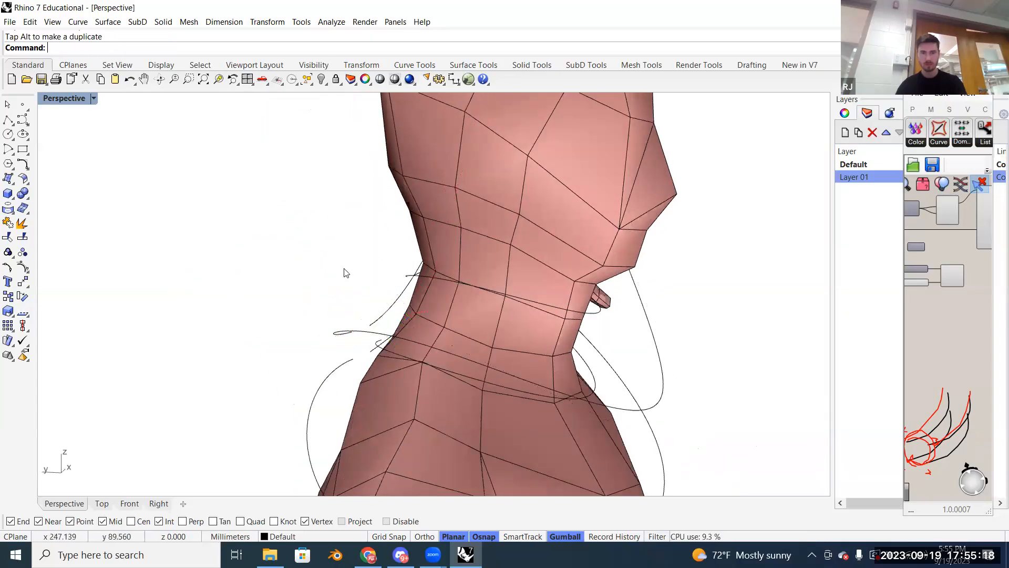
Step: Examine the four collar curves from the front, all together and individually
{"action": "scroll", "coordinate": [348, 282], "scroll_direction": "down", "scroll_amount": 6}
{"action": "right_click_drag", "start_coordinate": [456, 316], "coordinate": [498, 330]}
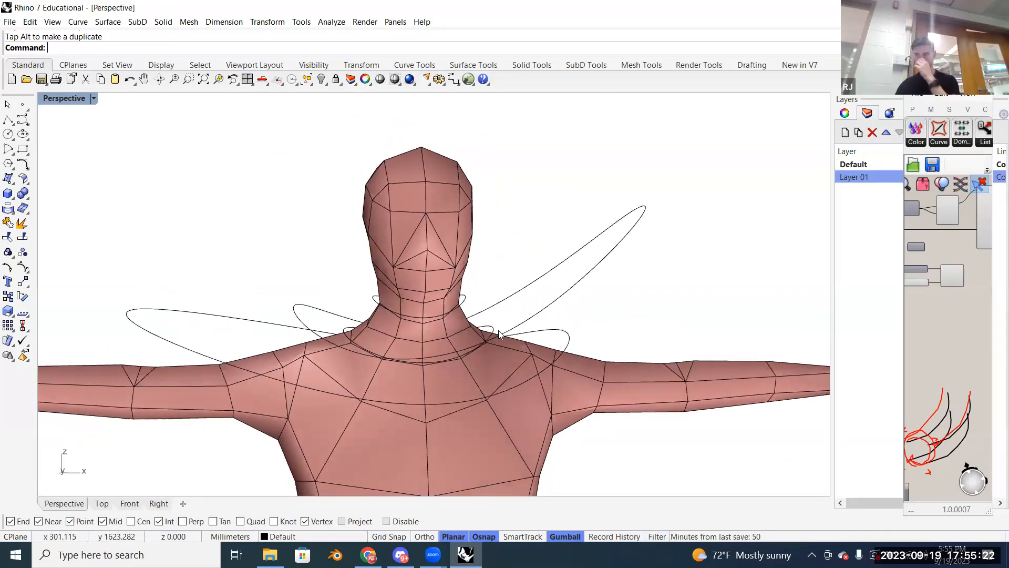
{"action": "left_click_drag", "start_coordinate": [572, 315], "coordinate": [219, 221]}
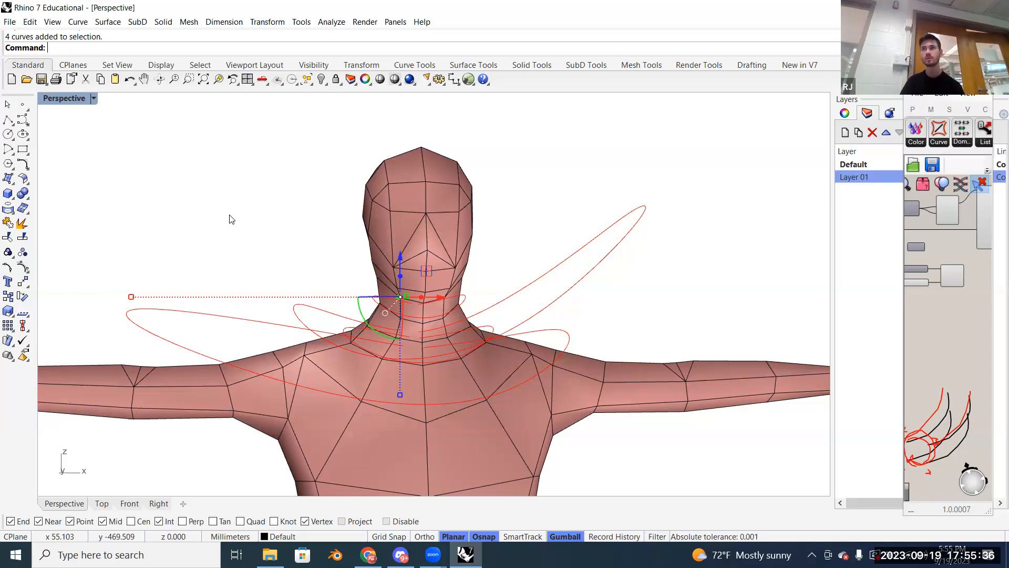
{"action": "left_click", "coordinate": [619, 322]}
{"action": "left_click", "coordinate": [569, 338]}
{"action": "mouse_move", "coordinate": [629, 309]}
{"action": "right_mouse_down"}
{"action": "mouse_move", "coordinate": [641, 296]}
{"action": "mouse_move", "coordinate": [615, 314]}
{"action": "right_mouse_up"}
{"action": "left_click", "coordinate": [641, 296]}
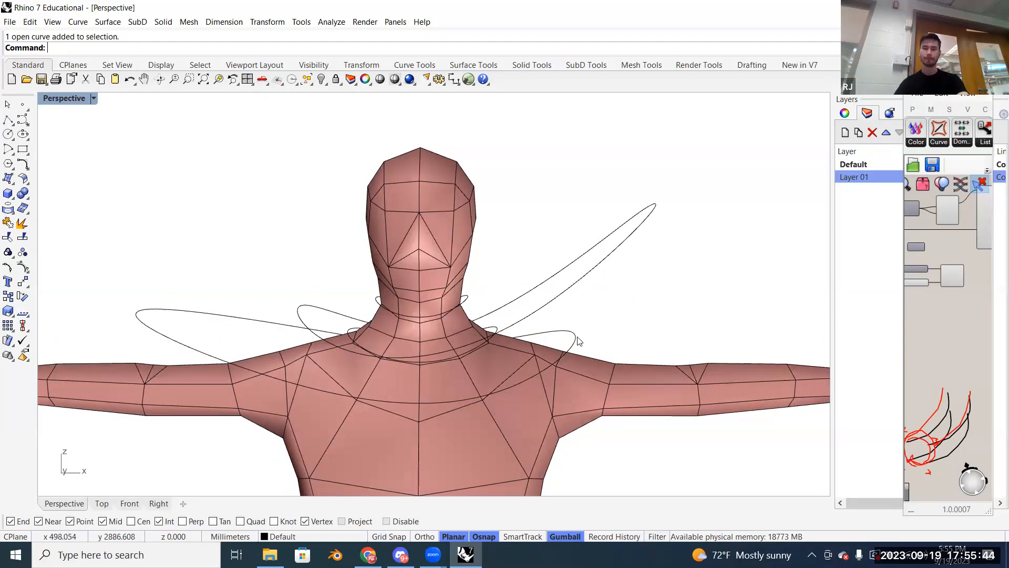
{"action": "left_click", "coordinate": [494, 331]}
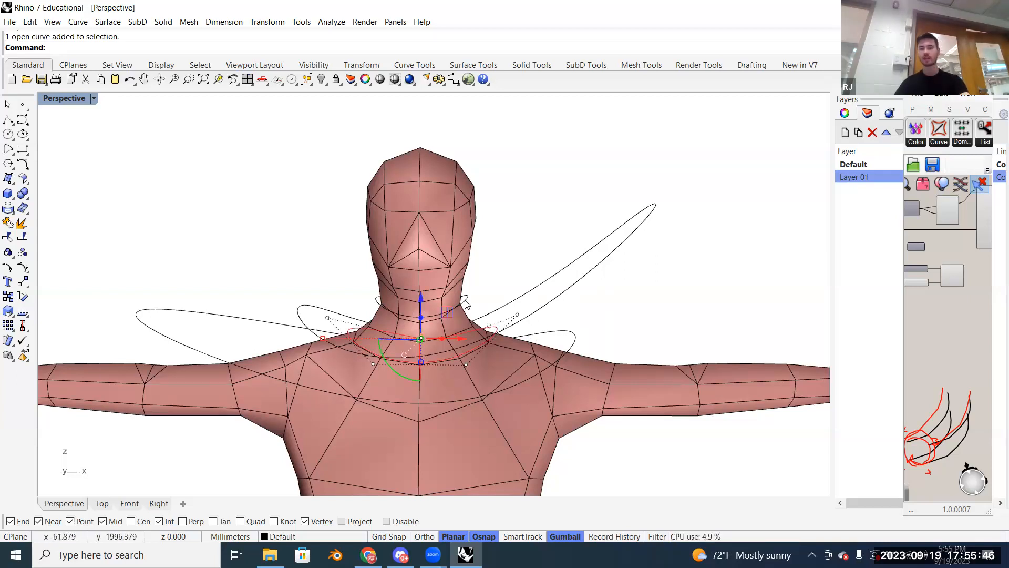
{"action": "left_click_drag", "start_coordinate": [466, 303], "coordinate": [465, 303]}
{"action": "left_click", "coordinate": [495, 333]}
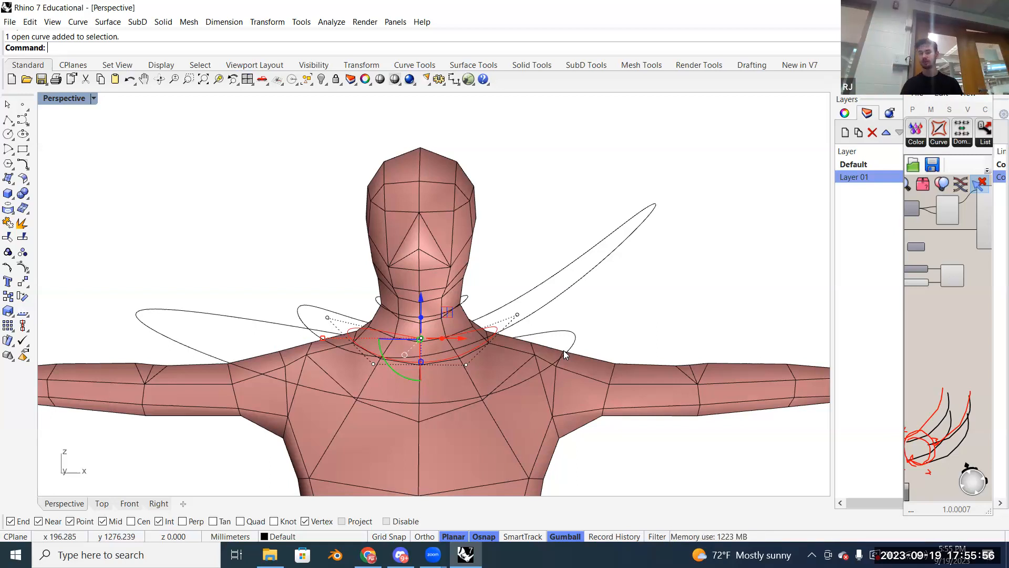
{"action": "left_click", "coordinate": [611, 251]}
{"action": "left_click", "coordinate": [676, 265]}
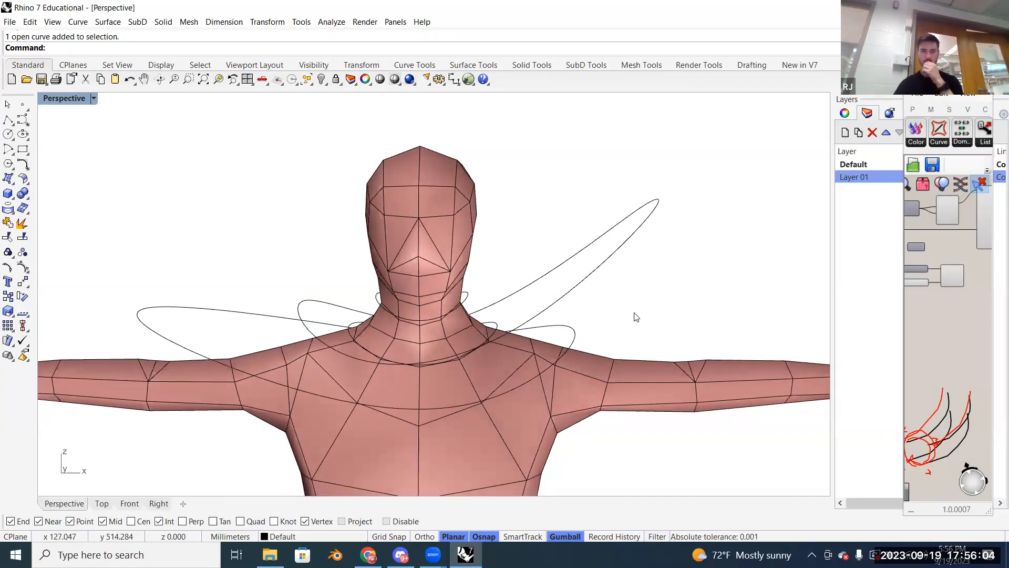
Step: Pull the uppermost neck curve's two front control points down and forward, away from the throat
{"action": "right_click_drag", "start_coordinate": [640, 293], "coordinate": [468, 344]}
{"action": "left_click", "coordinate": [434, 313]}
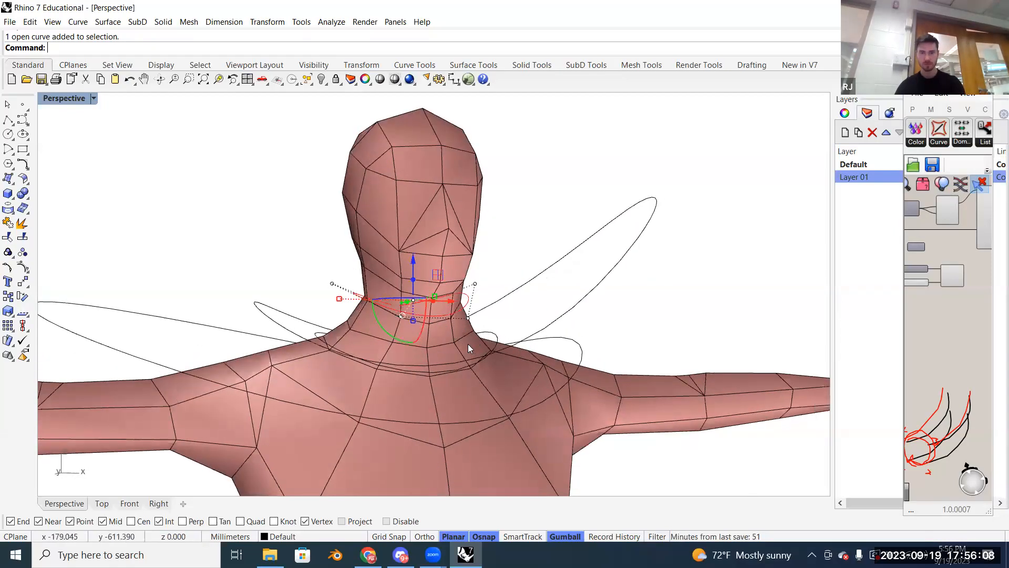
{"action": "scroll", "coordinate": [461, 332], "scroll_direction": "up", "scroll_amount": 5}
{"action": "left_click", "coordinate": [500, 314]}
{"action": "left_click", "coordinate": [410, 326]}
{"action": "right_click_drag", "start_coordinate": [410, 326], "coordinate": [453, 318]}
{"action": "left_click_drag", "start_coordinate": [453, 319], "coordinate": [505, 407]}
{"action": "right_click_drag", "start_coordinate": [400, 295], "coordinate": [274, 267]}
{"action": "scroll", "coordinate": [274, 267], "scroll_direction": "down", "scroll_amount": 3}
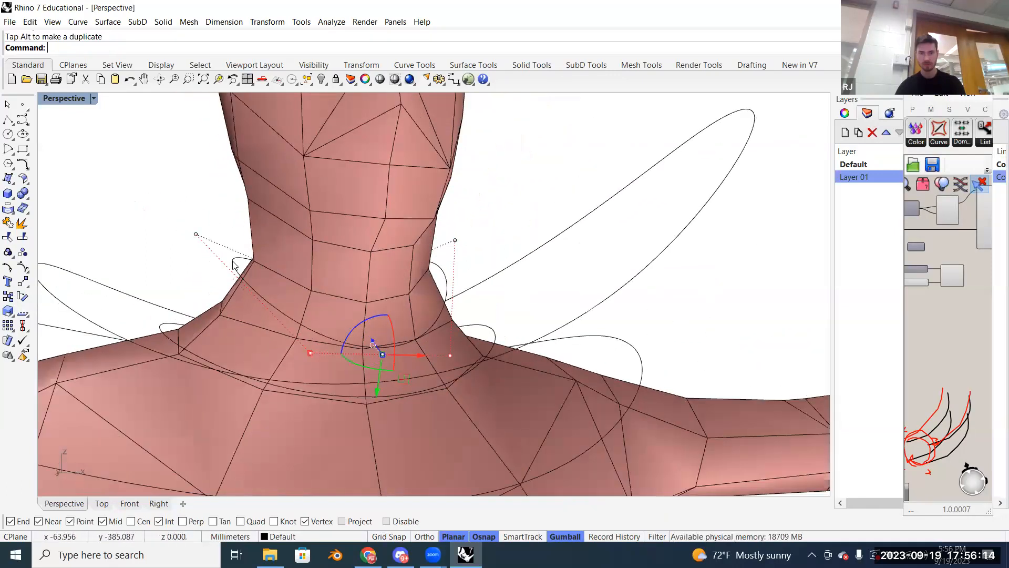
Step: Pull the uppermost neck curve's control point on the figure's right side outward from the neck
{"action": "left_click", "coordinate": [206, 238]}
{"action": "right_click_drag", "start_coordinate": [209, 241], "coordinate": [222, 265]}
{"action": "left_click_drag", "start_coordinate": [239, 256], "coordinate": [214, 241]}
{"action": "key", "text": "Escape"}
{"action": "key", "text": "Escape"}
{"action": "right_click_drag", "start_coordinate": [344, 239], "coordinate": [346, 246]}
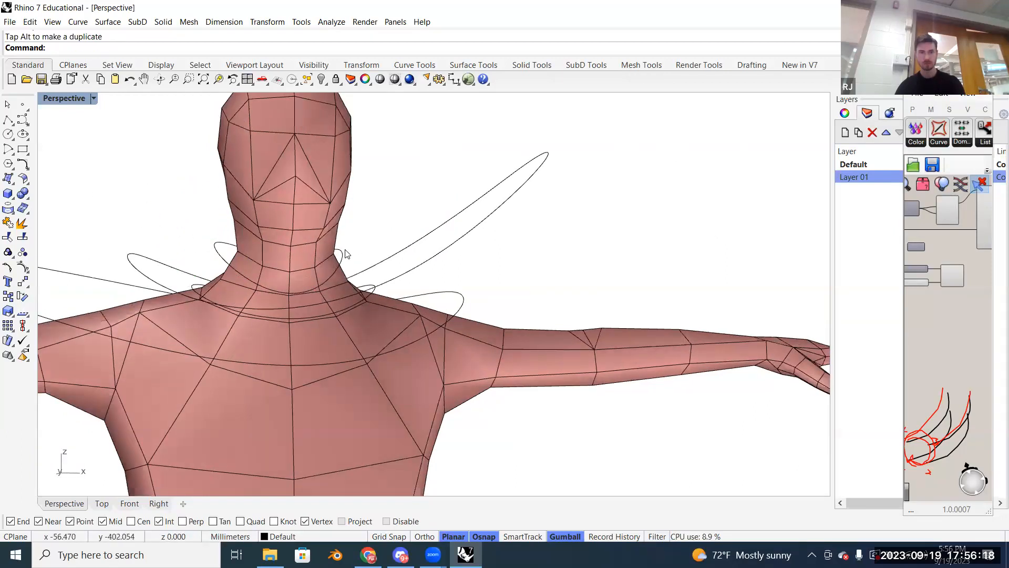
Step: Widen the Grasshopper window to show its canvas beside the Rhino viewport
{"action": "scroll", "coordinate": [344, 248], "scroll_direction": "down", "scroll_amount": 5}
{"action": "right_click_drag", "start_coordinate": [415, 272], "coordinate": [453, 303]}
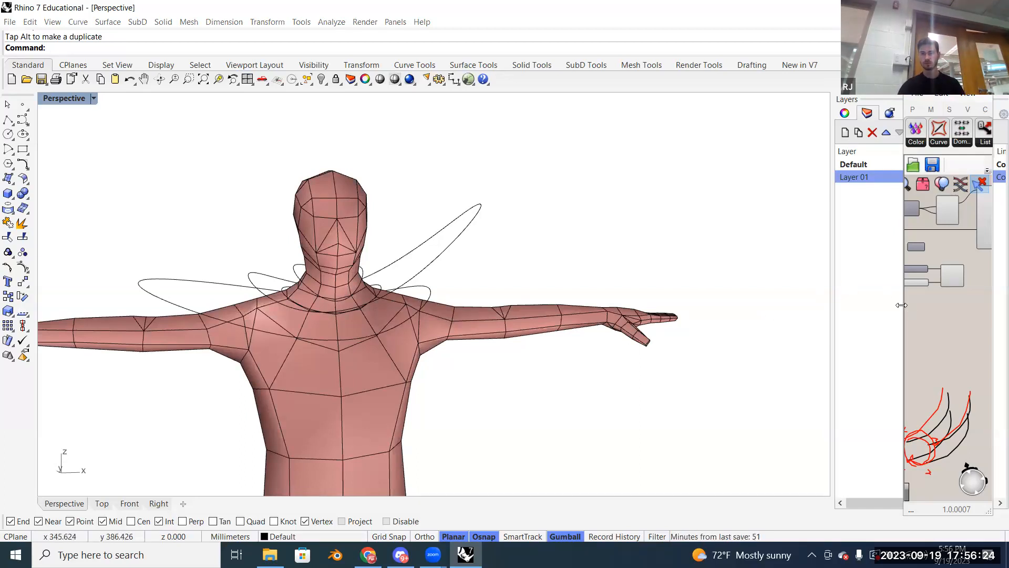
{"action": "left_click_drag", "start_coordinate": [901, 305], "coordinate": [504, 305]}
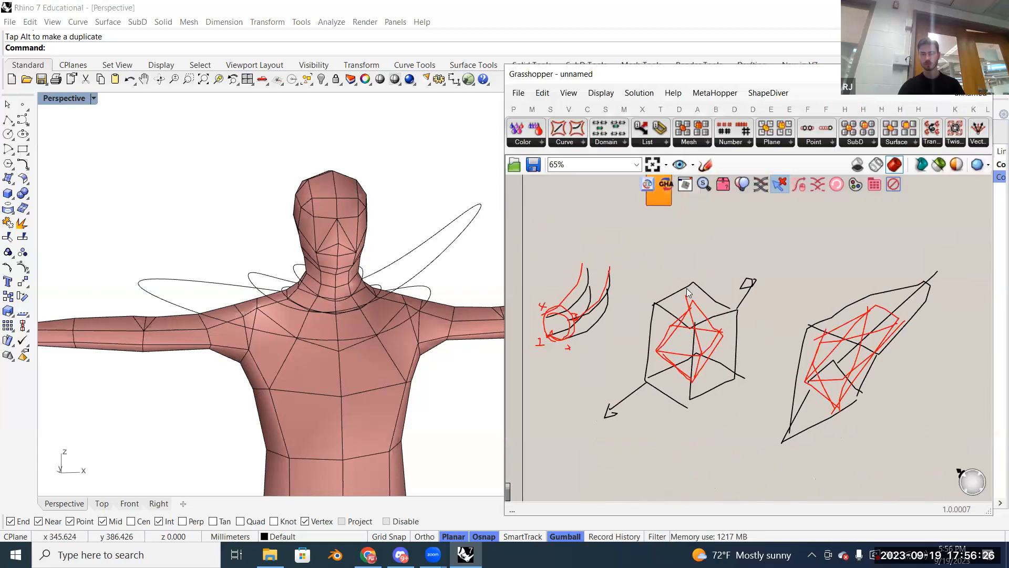
Step: Move the hand-drawn sketches lower on the Grasshopper canvas and return to the TBoxSweep component
{"action": "scroll", "coordinate": [688, 292], "scroll_direction": "down", "scroll_amount": 2}
{"action": "left_click_drag", "start_coordinate": [862, 413], "coordinate": [578, 258]}
{"action": "left_click_drag", "start_coordinate": [694, 326], "coordinate": [704, 420]}
{"action": "left_click", "coordinate": [668, 310]}
{"action": "scroll", "coordinate": [628, 199], "scroll_direction": "up", "scroll_amount": 5}
{"action": "mouse_move", "coordinate": [672, 263]}
{"action": "right_mouse_down"}
{"action": "mouse_move", "coordinate": [750, 301]}
{"action": "mouse_move", "coordinate": [751, 312]}
{"action": "right_mouse_up"}
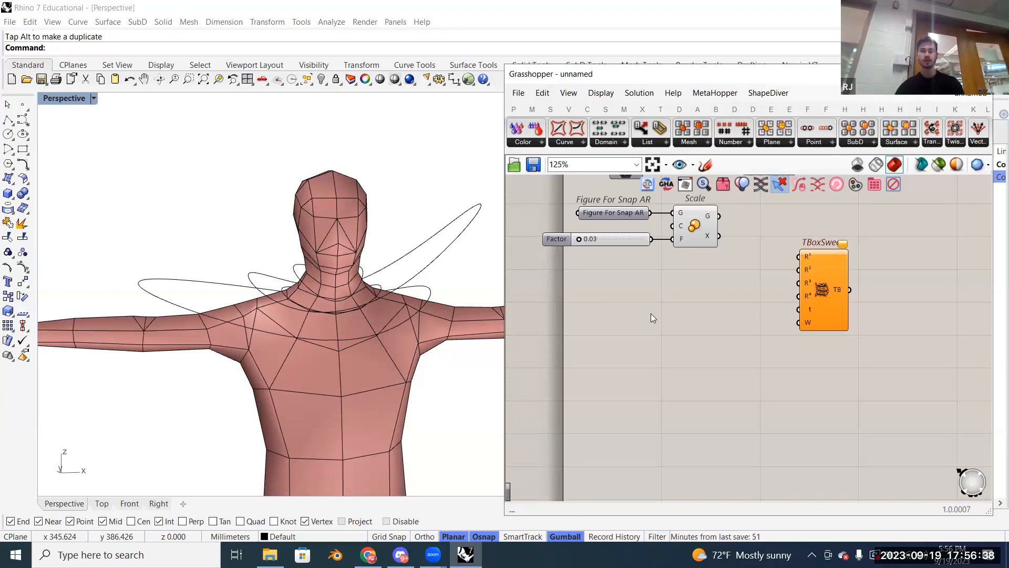
Step: Try scaling the selected collar curves sideways in Rhino, and undo the scaling
{"action": "left_click", "coordinate": [431, 296]}
{"action": "left_click", "coordinate": [436, 264], "text": "shift"}
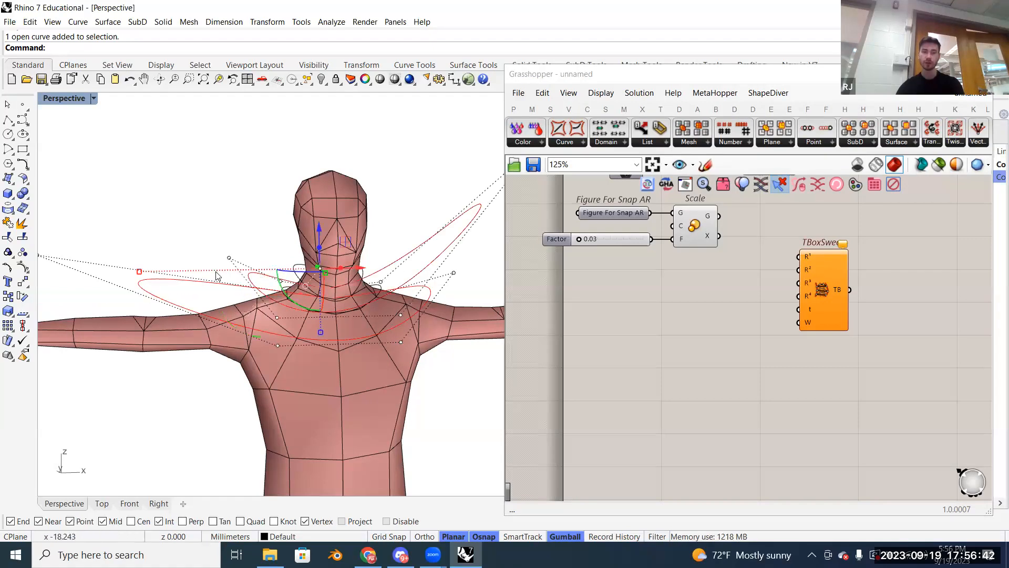
{"action": "scroll", "coordinate": [216, 276], "scroll_direction": "down", "scroll_amount": 4}
{"action": "scroll", "coordinate": [216, 276], "scroll_direction": "down", "scroll_amount": 3}
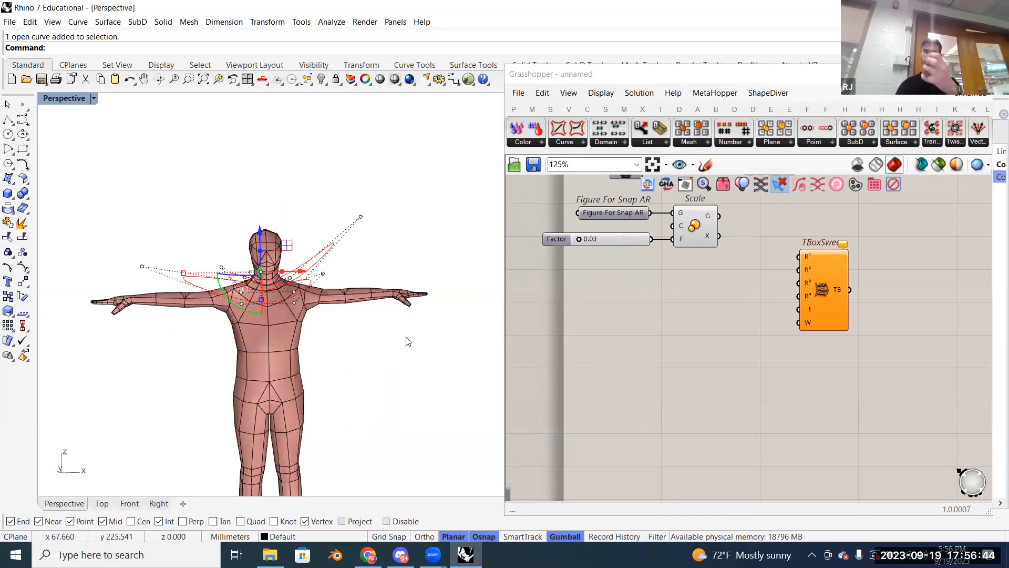
{"action": "right_click_drag", "start_coordinate": [363, 336], "coordinate": [373, 359]}
{"action": "left_click_drag", "start_coordinate": [184, 274], "coordinate": [105, 287]}
{"action": "left_click", "coordinate": [439, 367]}
{"action": "right_click_drag", "start_coordinate": [380, 390], "coordinate": [361, 381]}
{"action": "key", "text": "ctrl+z"}
{"action": "key", "text": "ctrl+z"}
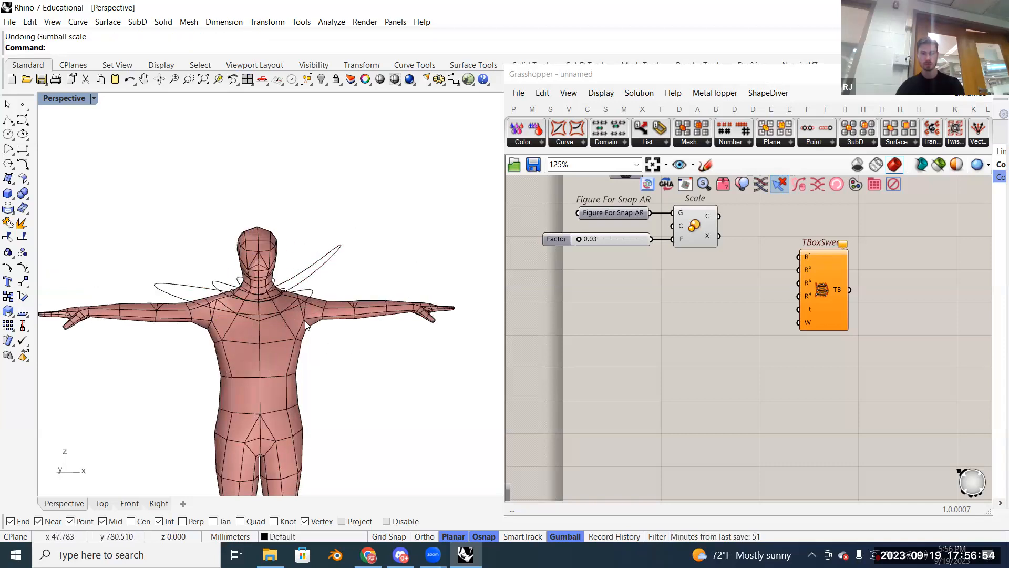
Step: Examine how the collar curves sit on the mannequin at full-figure and close range
{"action": "scroll", "coordinate": [276, 318], "scroll_direction": "up", "scroll_amount": 2}
{"action": "scroll", "coordinate": [274, 317], "scroll_direction": "up", "scroll_amount": 1}
{"action": "mouse_move", "coordinate": [273, 316]}
{"action": "right_mouse_down"}
{"action": "mouse_move", "coordinate": [473, 354]}
{"action": "mouse_move", "coordinate": [273, 333]}
{"action": "right_mouse_up"}
{"action": "scroll", "coordinate": [273, 333], "scroll_direction": "down", "scroll_amount": 6}
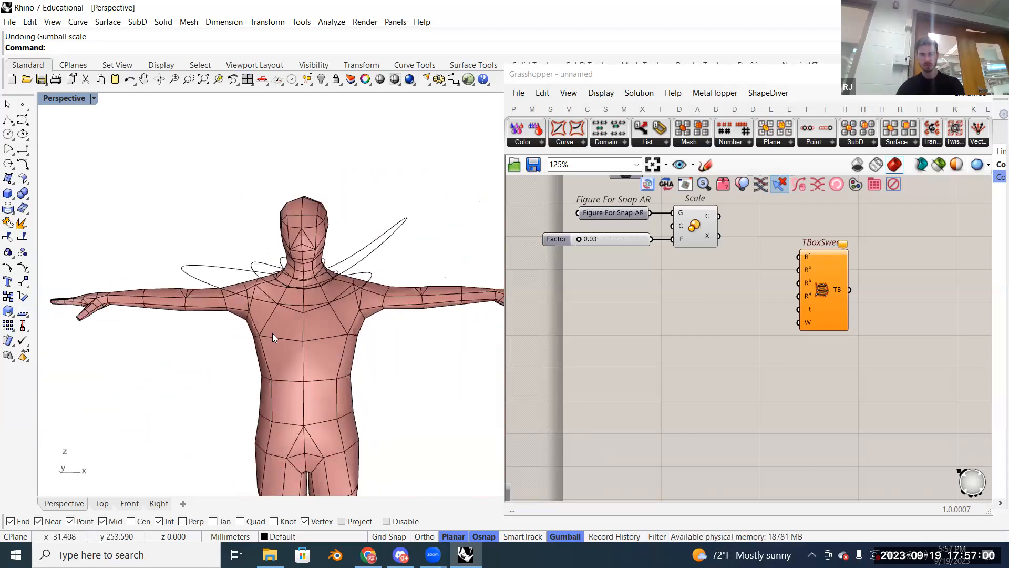
{"action": "right_click_drag", "start_coordinate": [344, 337], "coordinate": [341, 314], "text": "shift"}
{"action": "right_click_drag", "start_coordinate": [340, 314], "coordinate": [362, 337]}
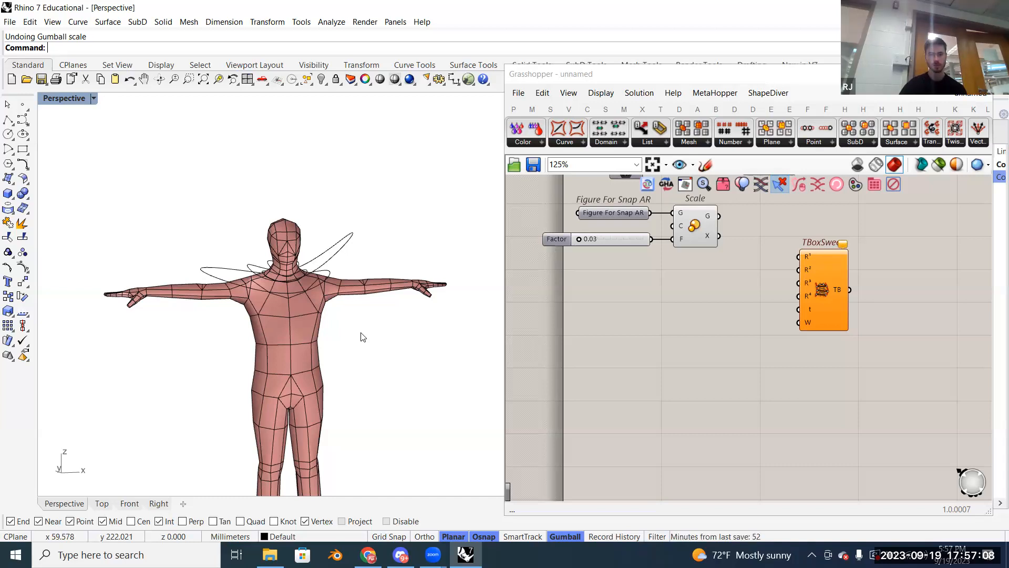
{"action": "scroll", "coordinate": [347, 364], "scroll_direction": "up", "scroll_amount": 3}
{"action": "scroll", "coordinate": [347, 364], "scroll_direction": "up", "scroll_amount": 1}
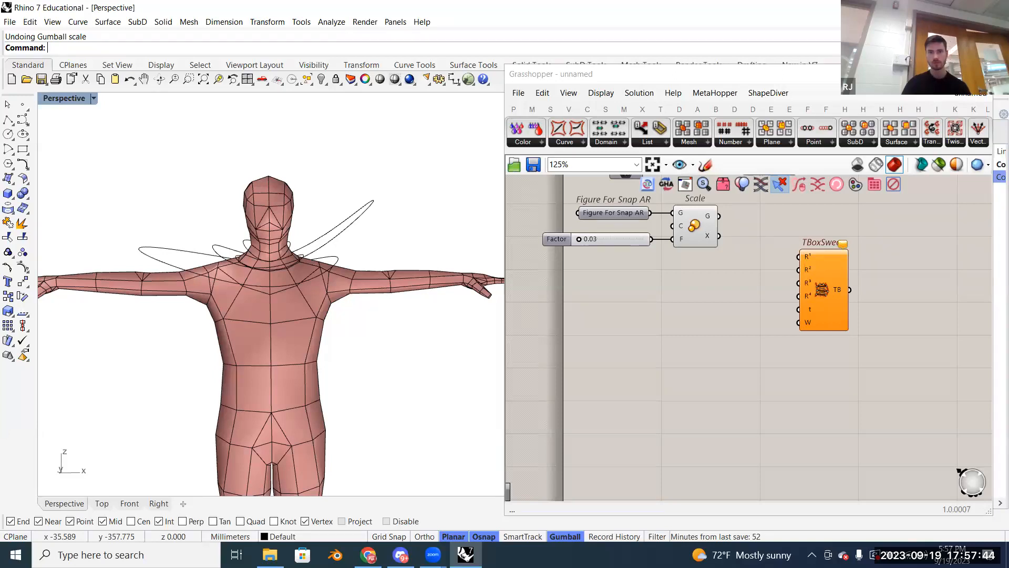
Step: Reposition the TBoxSweep component below and to the right of the Scale component, leaving room for its inputs
{"action": "right_click", "coordinate": [720, 349]}
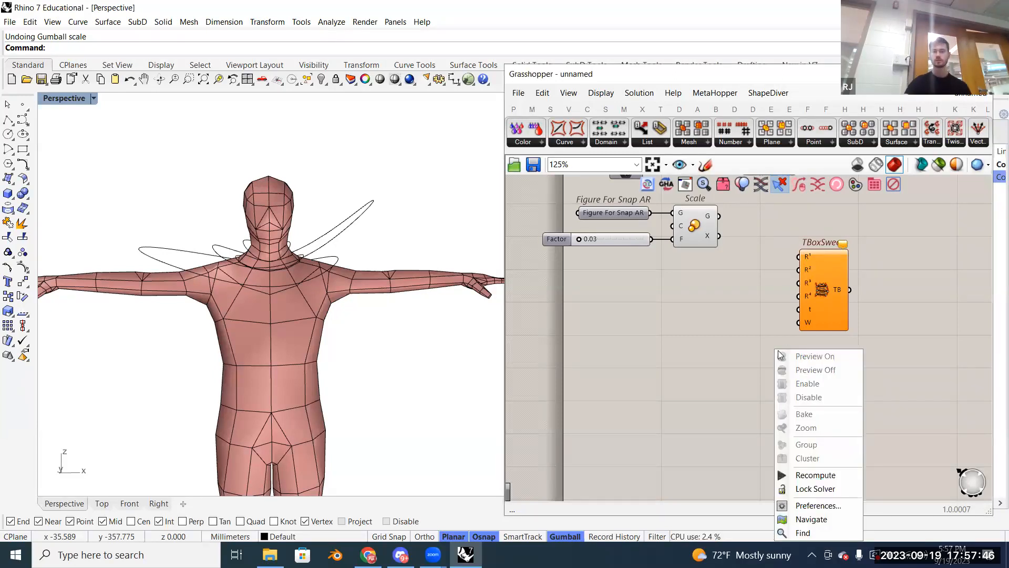
{"action": "right_click_drag", "start_coordinate": [737, 304], "coordinate": [751, 346]}
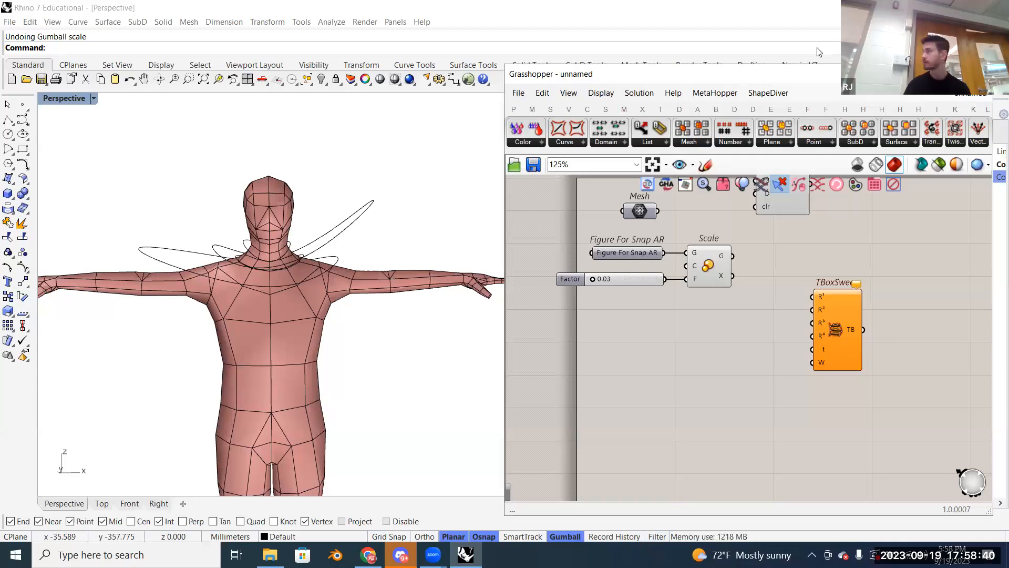
{"action": "left_click_drag", "start_coordinate": [845, 316], "coordinate": [859, 338]}
{"action": "right_click_drag", "start_coordinate": [732, 334], "coordinate": [784, 362]}
{"action": "right_click_drag", "start_coordinate": [814, 305], "coordinate": [820, 246]}
{"action": "left_click", "coordinate": [767, 380]}
{"action": "scroll", "coordinate": [270, 270], "scroll_direction": "up", "scroll_amount": 6}
{"action": "right_click_drag", "start_coordinate": [294, 273], "coordinate": [384, 405]}
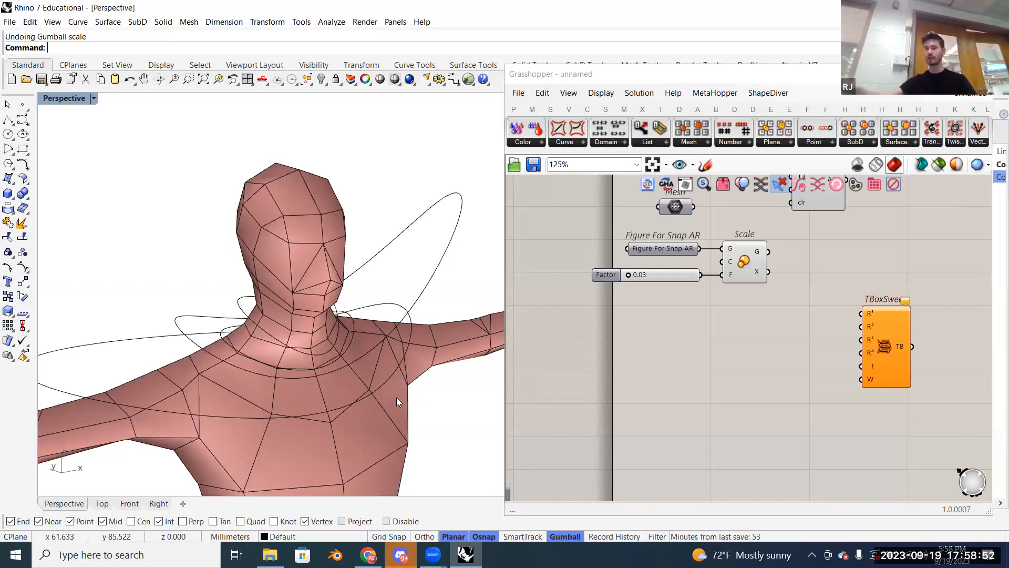
{"action": "left_click_drag", "start_coordinate": [875, 341], "coordinate": [868, 365]}
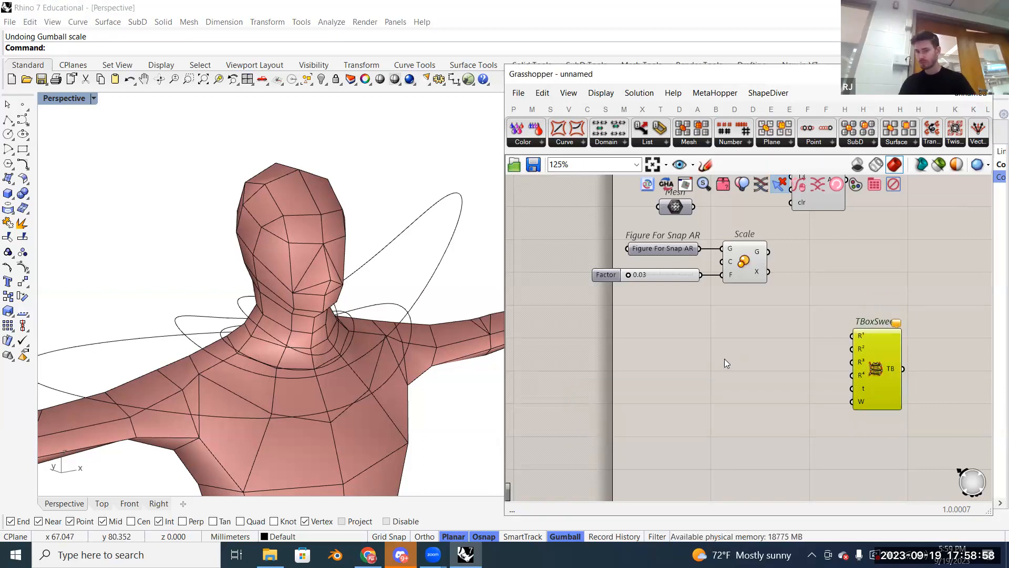
Step: Add a Curve parameter to the canvas between the Scale and TBoxSweep components
{"action": "double_click", "coordinate": [697, 342]}
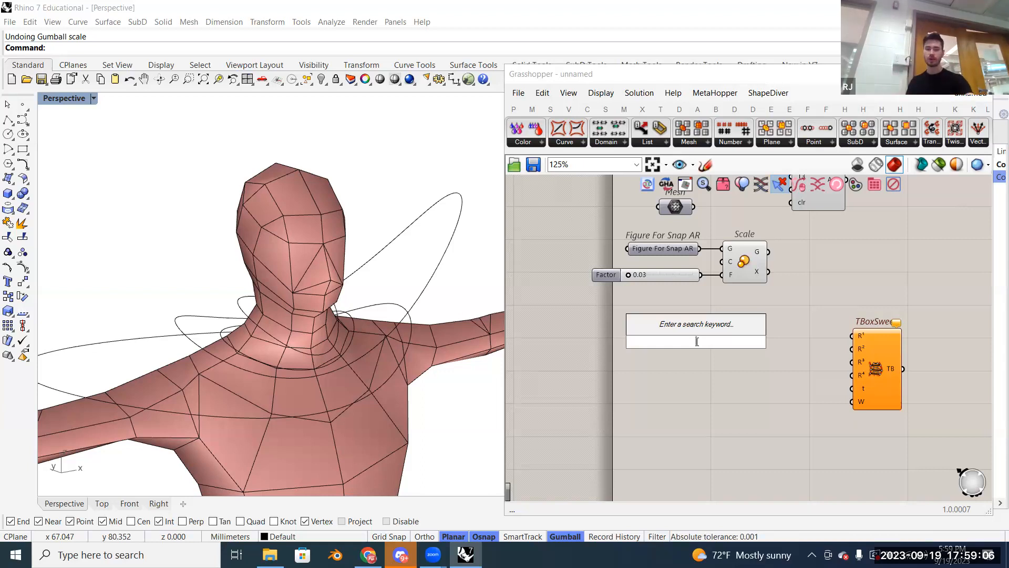
{"action": "type", "text": "crv"}
{"action": "key", "text": "Up"}
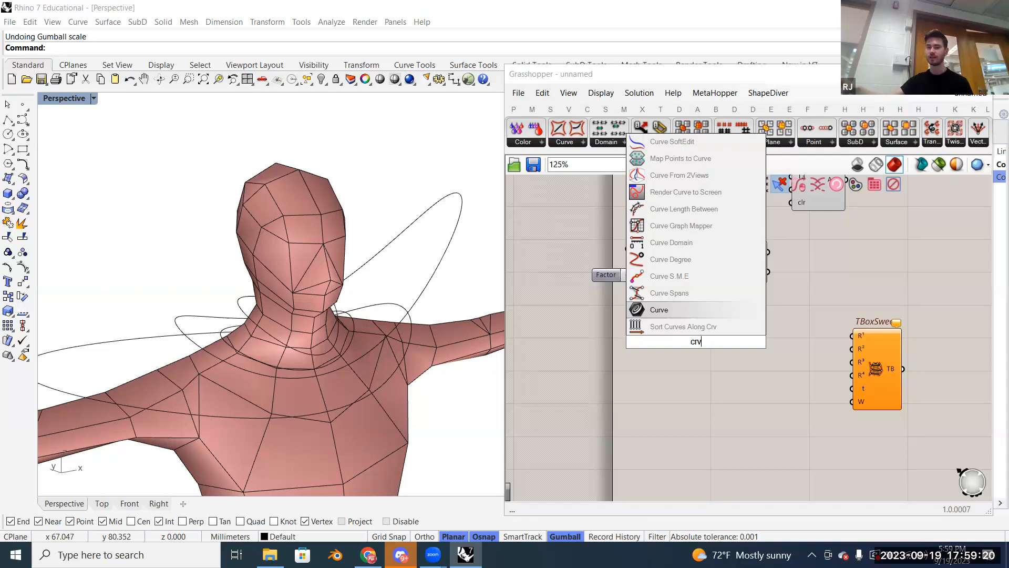
{"action": "left_click", "coordinate": [707, 309]}
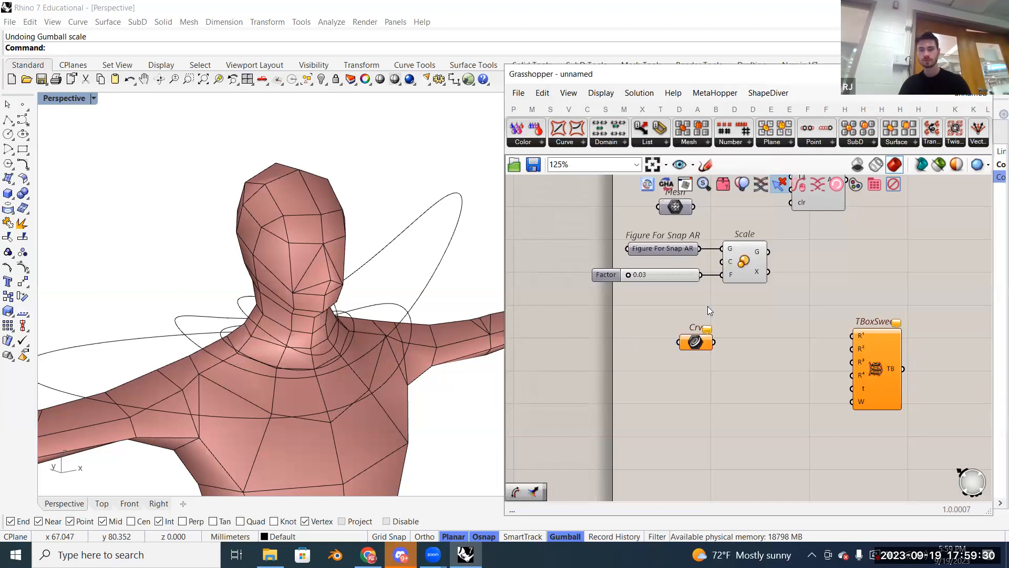
Step: Duplicate the Curve parameter to make a vertical stack of four beside TBoxSweep
{"action": "right_click_drag", "start_coordinate": [677, 366], "coordinate": [701, 342]}
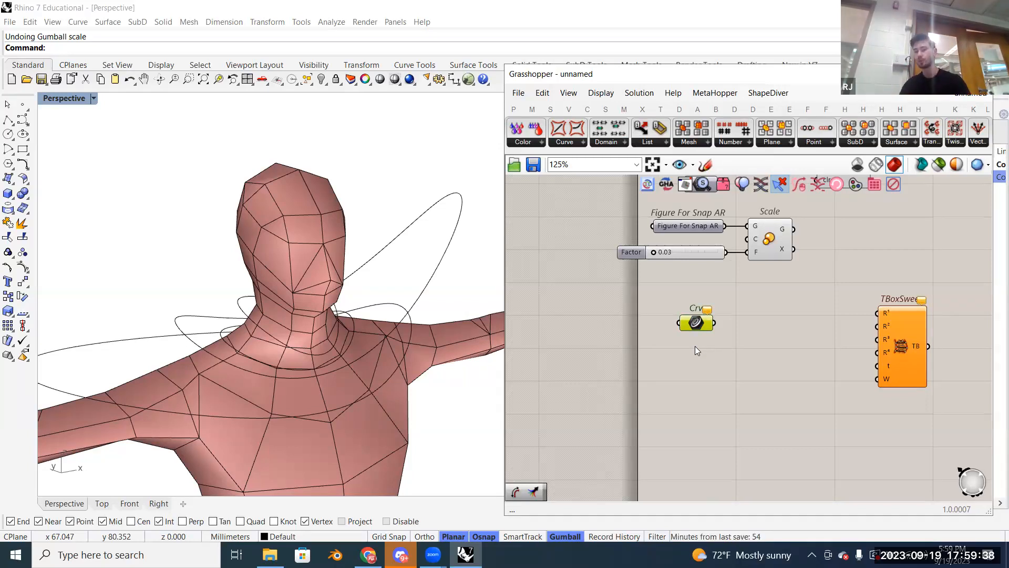
{"action": "key", "text": "ctrl+v"}
{"action": "left_click_drag", "start_coordinate": [698, 349], "coordinate": [684, 291]}
{"action": "key", "text": "ctrl+v"}
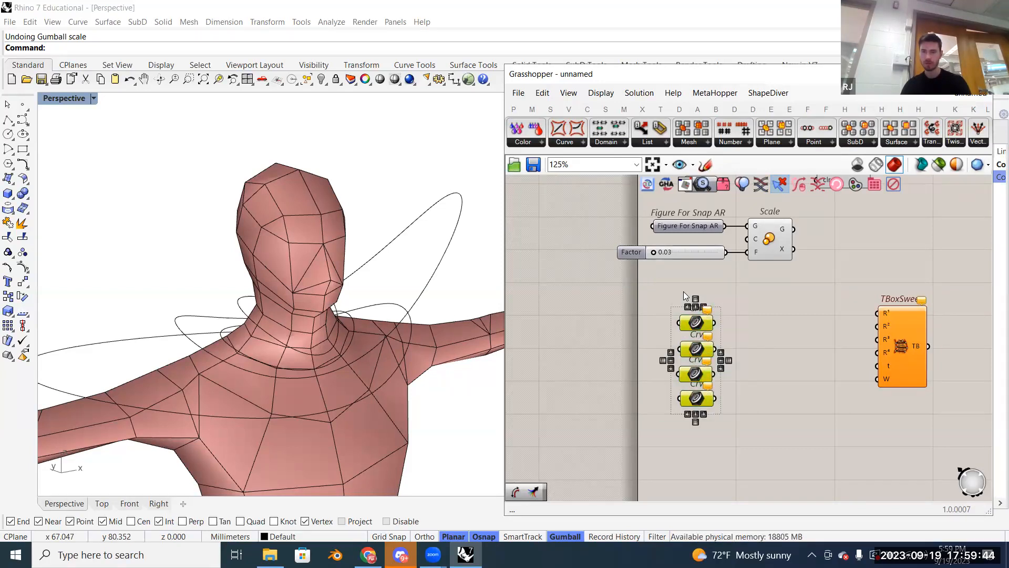
Step: Align the four Curve parameters and space them evenly in their vertical stack
{"action": "left_click", "coordinate": [695, 299]}
{"action": "left_click", "coordinate": [704, 306]}
{"action": "left_click", "coordinate": [776, 339]}
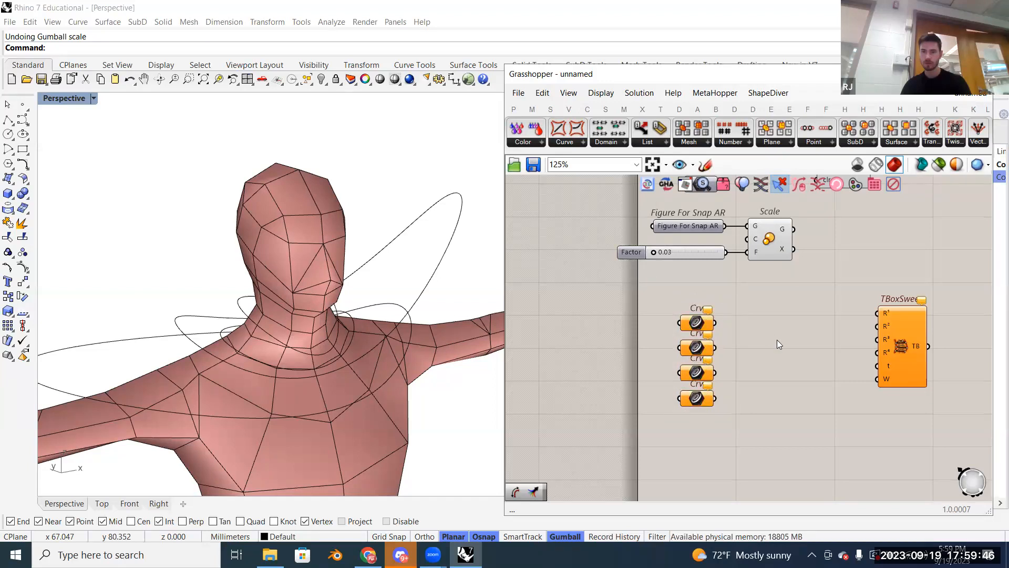
{"action": "scroll", "coordinate": [756, 367], "scroll_direction": "up", "scroll_amount": 1}
{"action": "right_click_drag", "start_coordinate": [756, 367], "coordinate": [717, 368]}
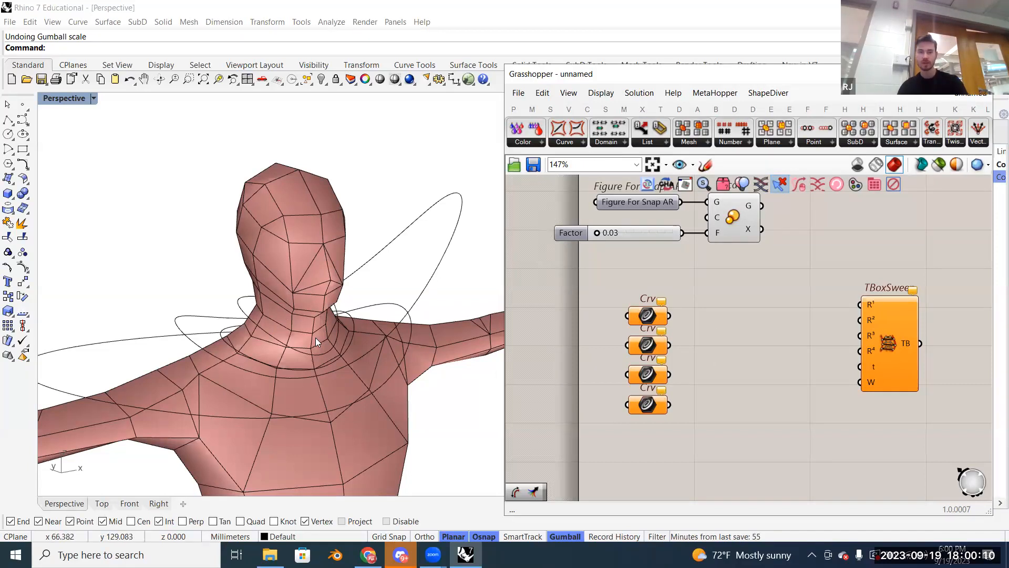
Step: Move the TBoxSweep component closer to the four Curve parameters
{"action": "scroll", "coordinate": [315, 337], "scroll_direction": "up", "scroll_amount": 5}
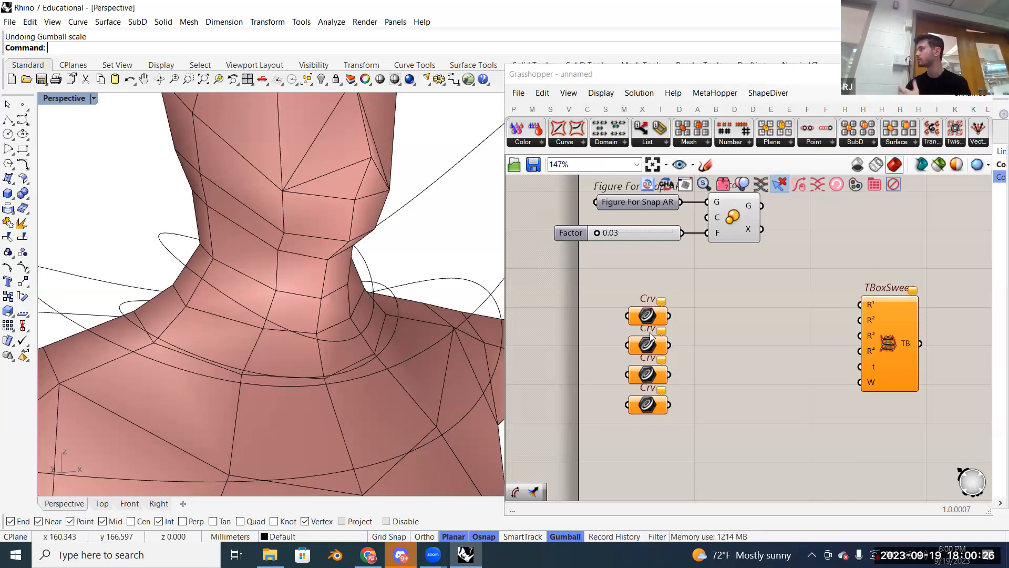
{"action": "left_click_drag", "start_coordinate": [869, 338], "coordinate": [787, 360]}
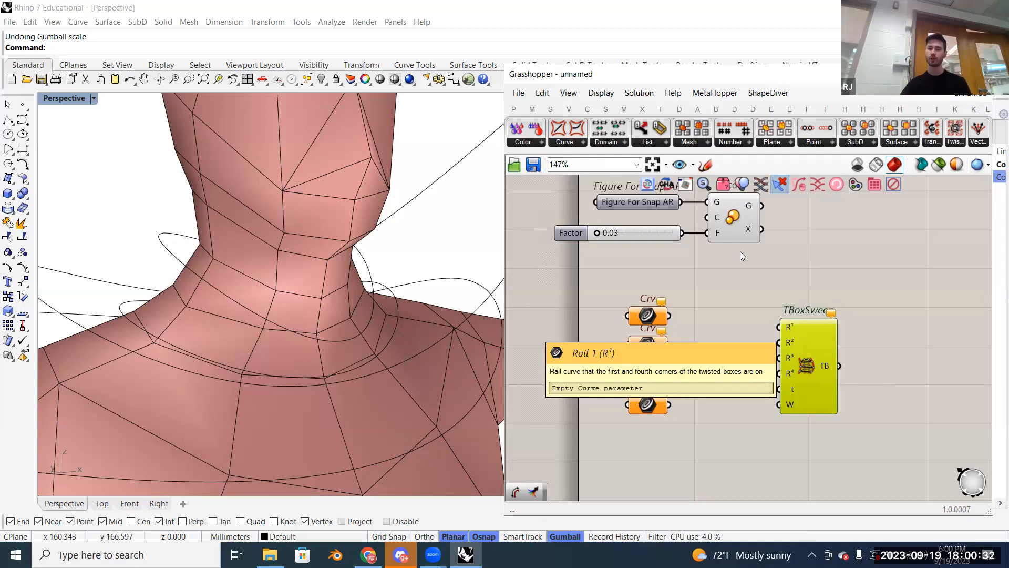
{"action": "left_click_drag", "start_coordinate": [571, 279], "coordinate": [709, 447]}
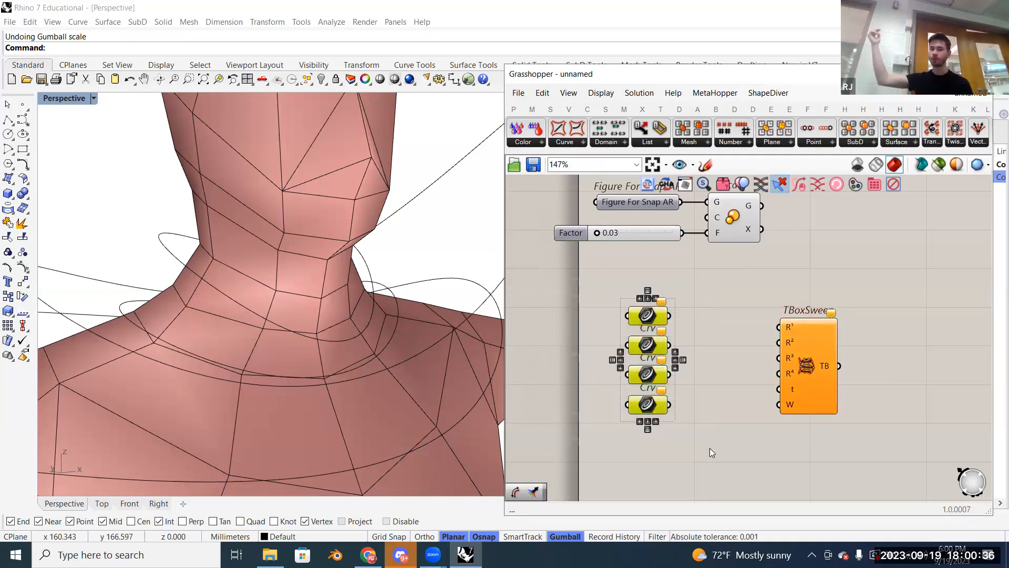
{"action": "left_click", "coordinate": [682, 409]}
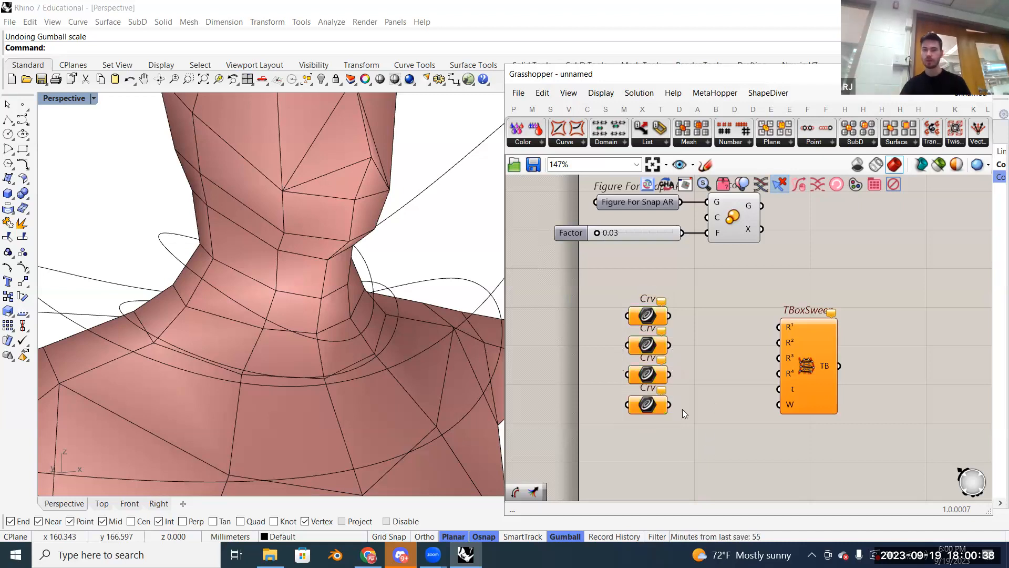
Step: Set the loop around the base of the mannequin's neck as the one curve of the first Curve parameter
{"action": "left_click", "coordinate": [395, 297]}
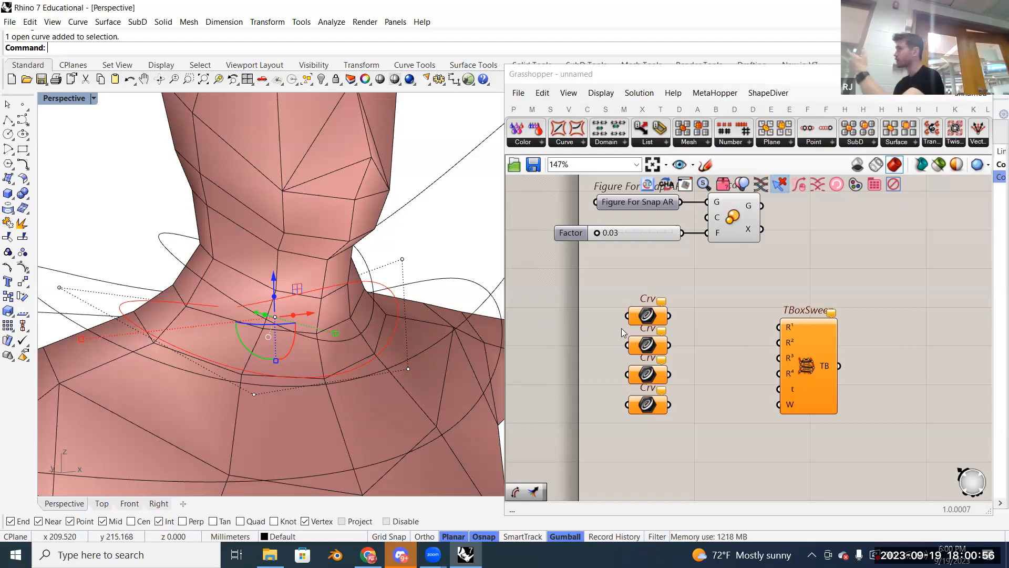
{"action": "right_click", "coordinate": [650, 318]}
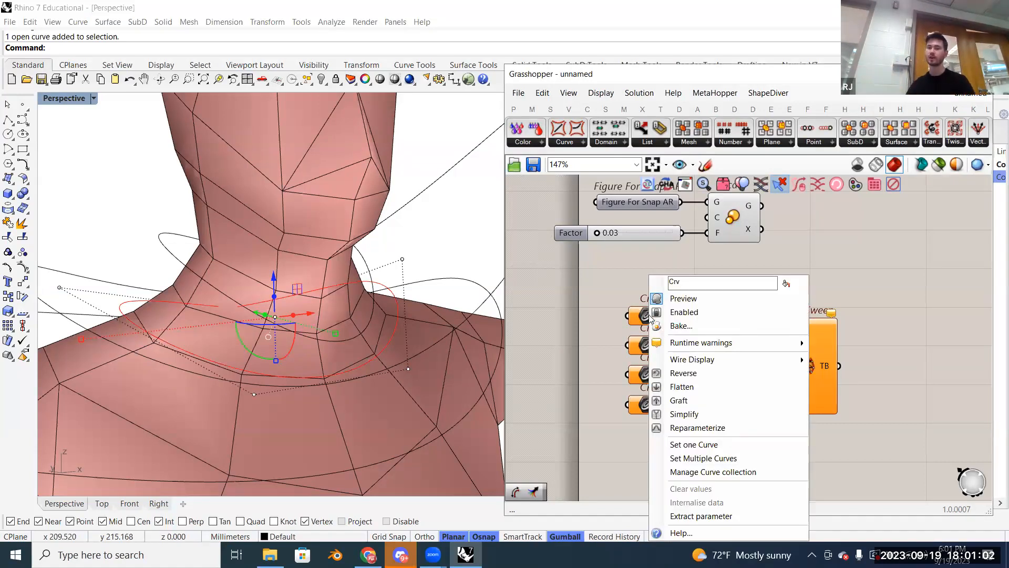
{"action": "left_click", "coordinate": [776, 448]}
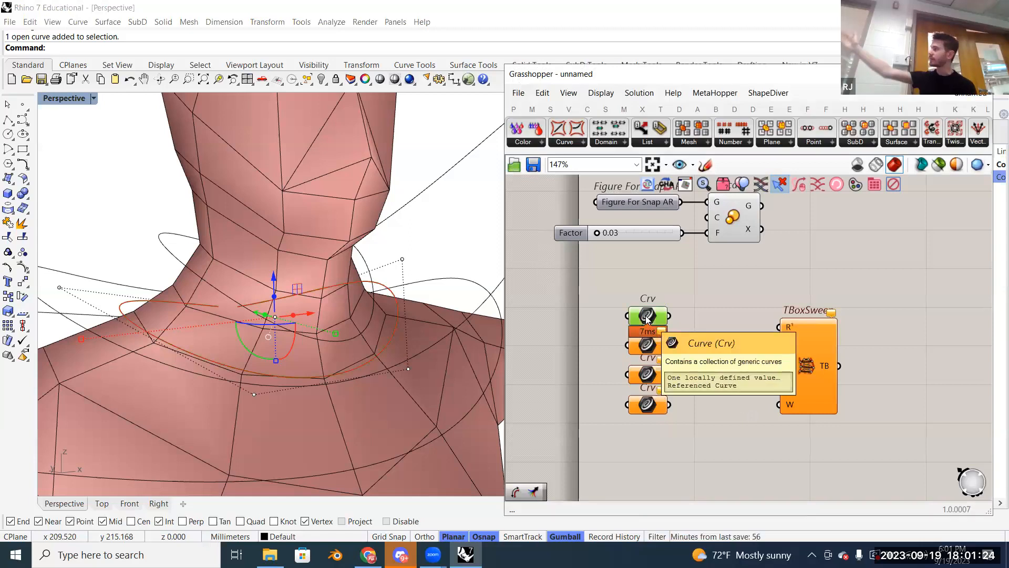
{"action": "left_click", "coordinate": [440, 232]}
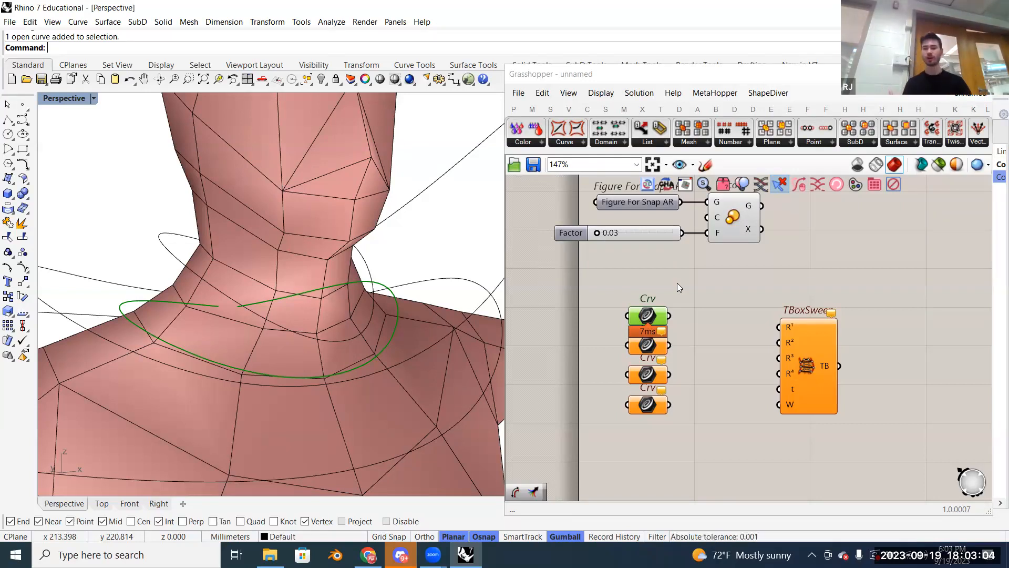
Step: Set the small curve around the upper neck as the one curve of the second Curve parameter
{"action": "scroll", "coordinate": [255, 267], "scroll_direction": "down", "scroll_amount": 2}
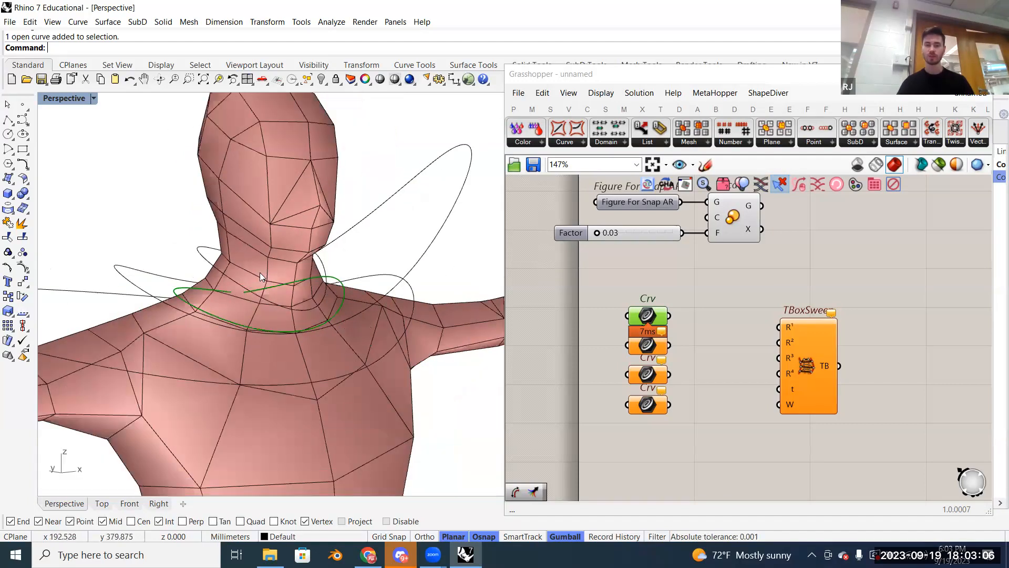
{"action": "scroll", "coordinate": [260, 272], "scroll_direction": "up", "scroll_amount": 1}
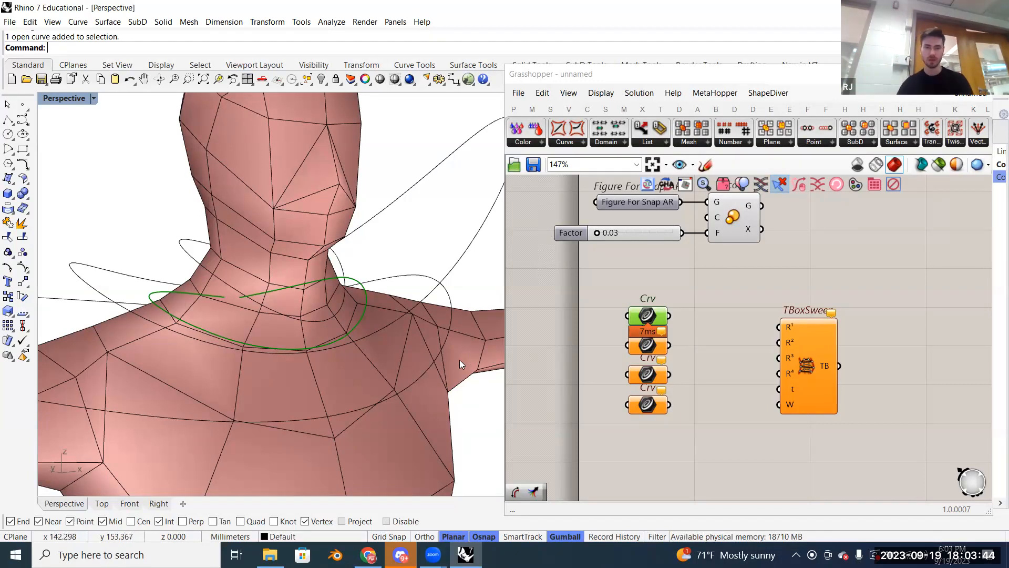
{"action": "scroll", "coordinate": [446, 360], "scroll_direction": "down", "scroll_amount": 5}
{"action": "right_click_drag", "start_coordinate": [446, 359], "coordinate": [422, 390]}
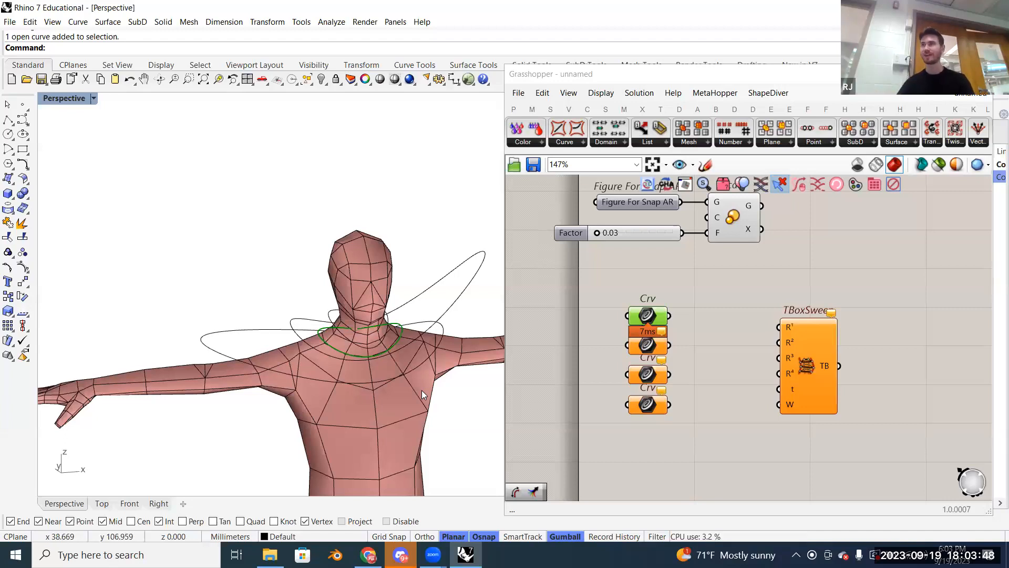
{"action": "scroll", "coordinate": [429, 361], "scroll_direction": "down", "scroll_amount": 3}
{"action": "scroll", "coordinate": [446, 352], "scroll_direction": "up", "scroll_amount": 7}
{"action": "left_click", "coordinate": [455, 337]}
{"action": "left_click", "coordinate": [477, 317]}
{"action": "left_click", "coordinate": [723, 325]}
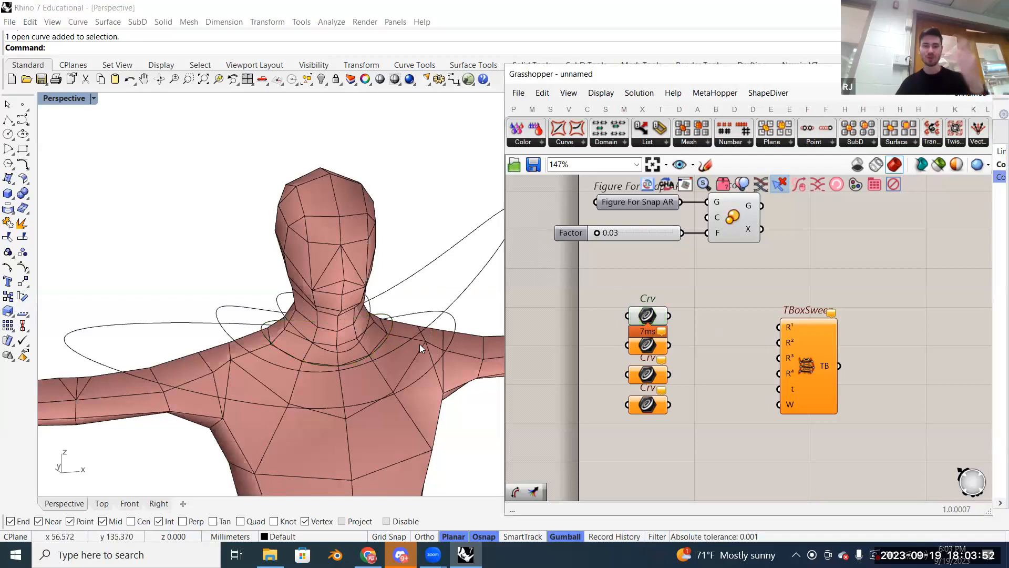
{"action": "left_click", "coordinate": [388, 324]}
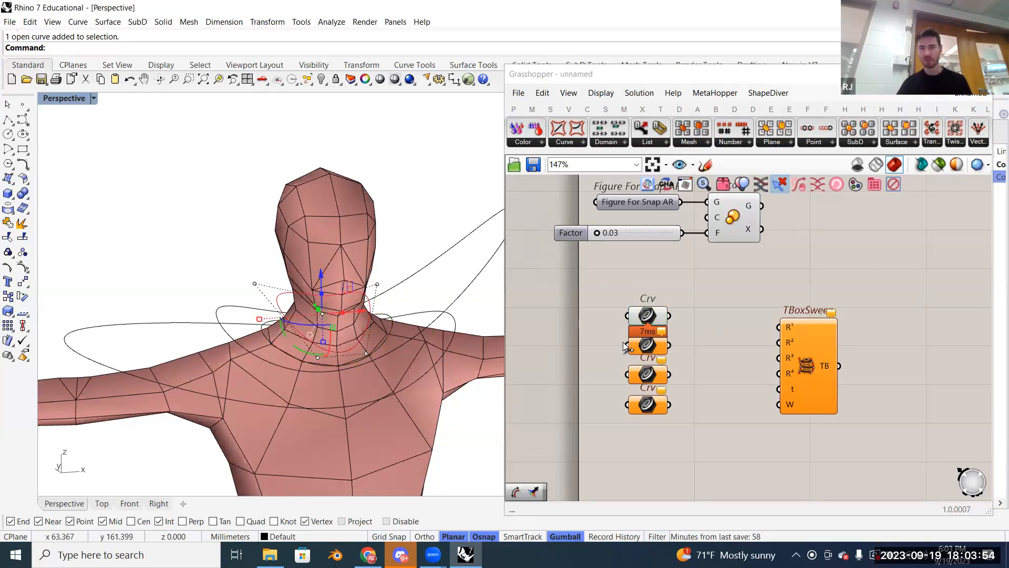
{"action": "right_click", "coordinate": [647, 347]}
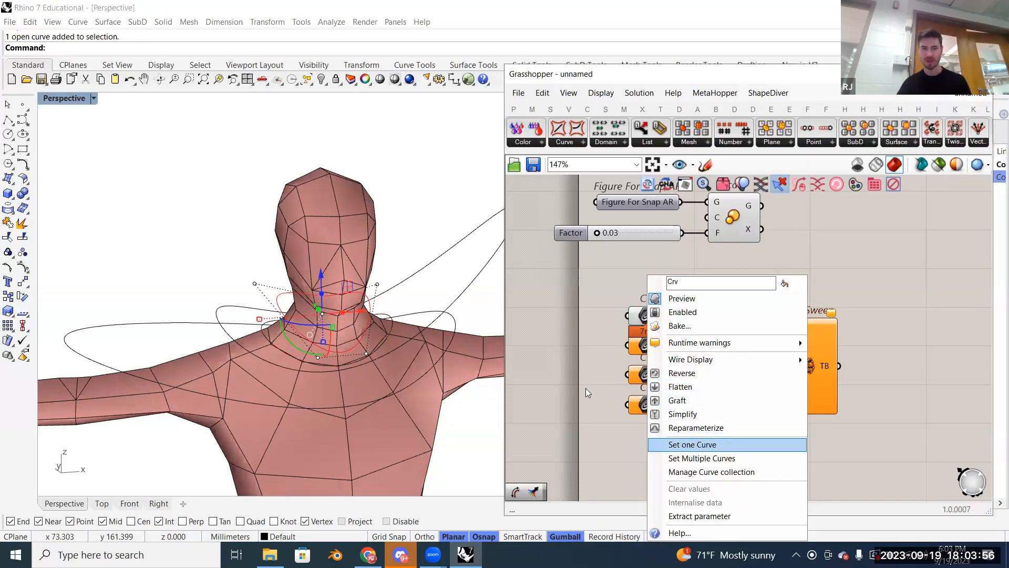
{"action": "left_click", "coordinate": [683, 445]}
Step: Set the flared curve that rises high beside the head as the one curve of the third Curve parameter
{"action": "left_click", "coordinate": [447, 302]}
{"action": "left_click", "coordinate": [464, 299]}
{"action": "right_click", "coordinate": [646, 376]}
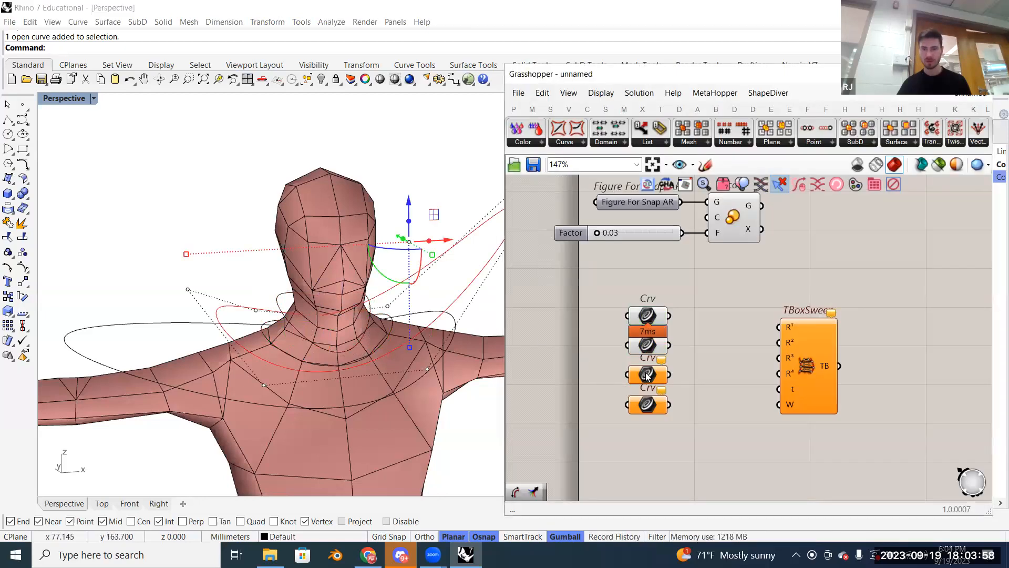
{"action": "right_click", "coordinate": [648, 376]}
{"action": "left_click", "coordinate": [679, 444]}
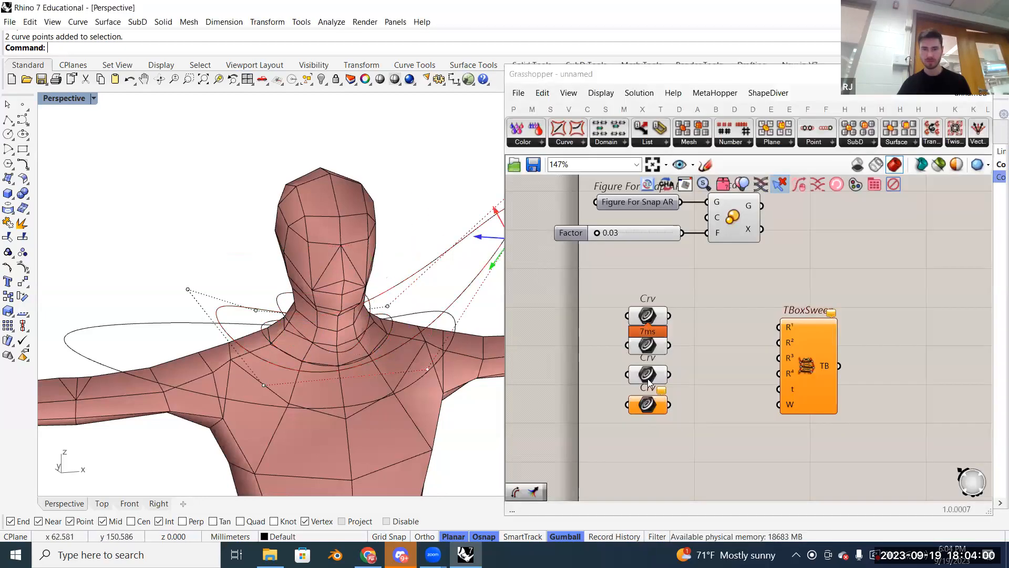
Step: Set the wide outer curve spreading across the shoulders as the one curve of the fourth Curve parameter
{"action": "left_click", "coordinate": [472, 328]}
{"action": "left_click", "coordinate": [455, 325]}
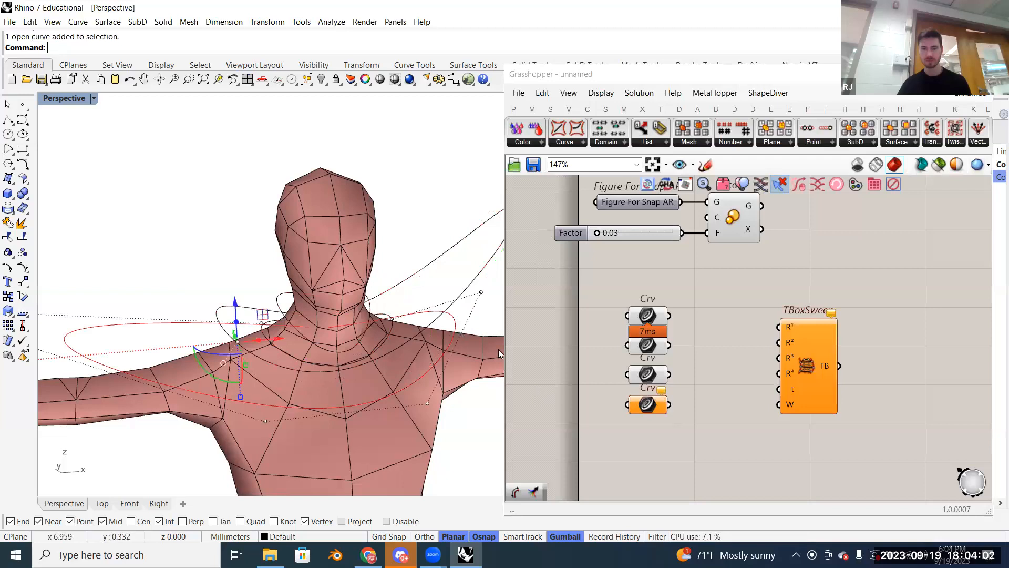
{"action": "right_click", "coordinate": [648, 404]}
{"action": "left_click", "coordinate": [681, 445]}
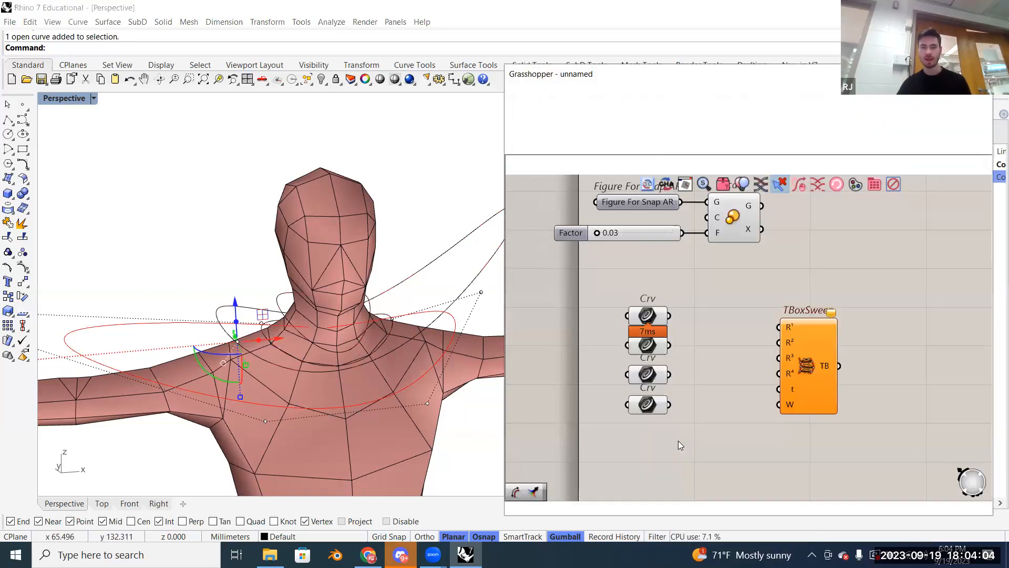
Step: Check the order of the collar curves by selecting the flared curve and the wide outer curve in turn
{"action": "left_click", "coordinate": [389, 328]}
{"action": "left_click", "coordinate": [460, 291]}
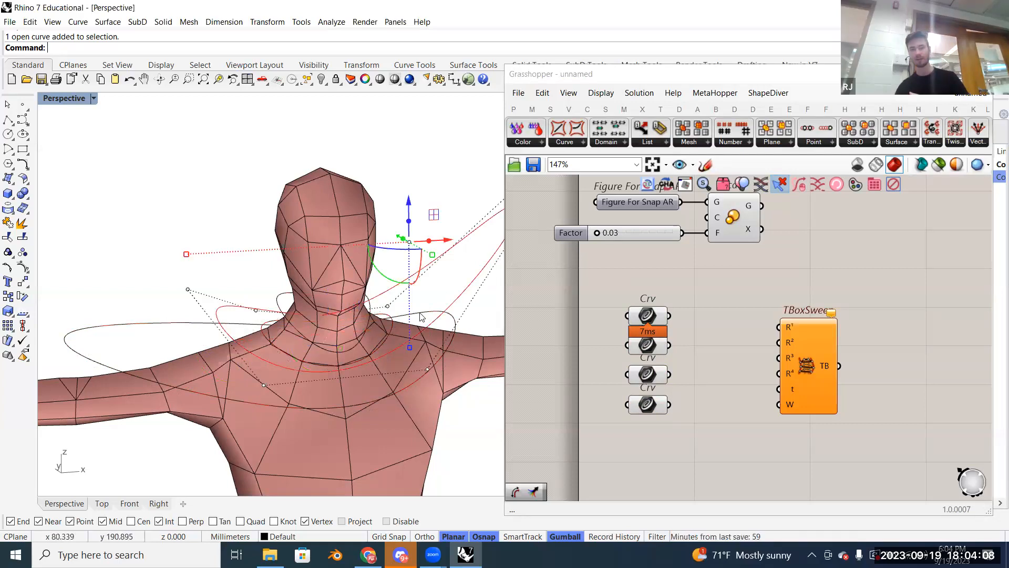
{"action": "left_click", "coordinate": [363, 330]}
{"action": "left_click", "coordinate": [432, 366]}
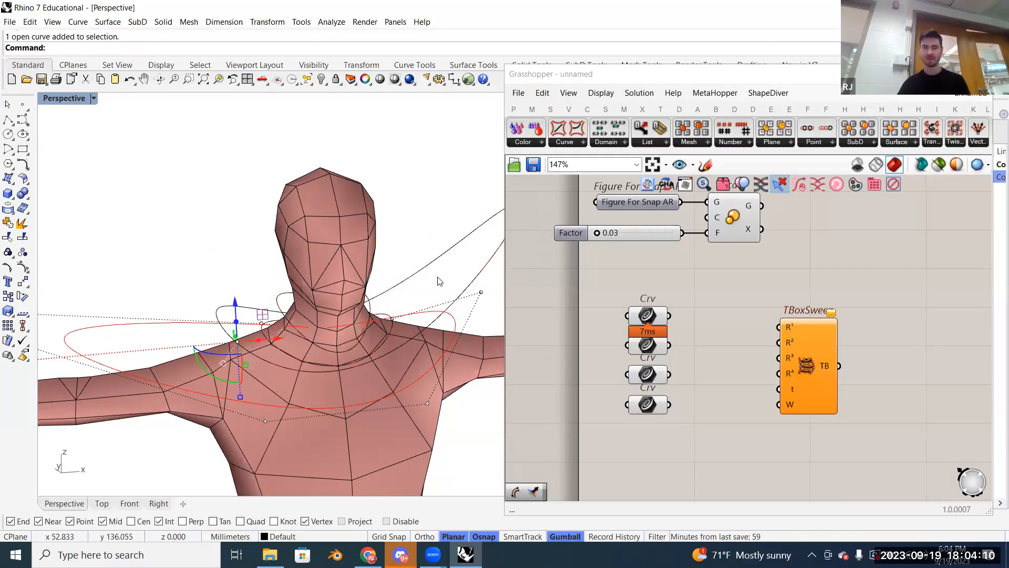
{"action": "left_click", "coordinate": [411, 236]}
{"action": "scroll", "coordinate": [401, 319], "scroll_direction": "up", "scroll_amount": 2}
{"action": "right_click_drag", "start_coordinate": [403, 309], "coordinate": [406, 294]}
Step: Move the TBoxSweep component up and away from the Curve parameters to free canvas space beside them
{"action": "left_click_drag", "start_coordinate": [825, 365], "coordinate": [935, 258]}
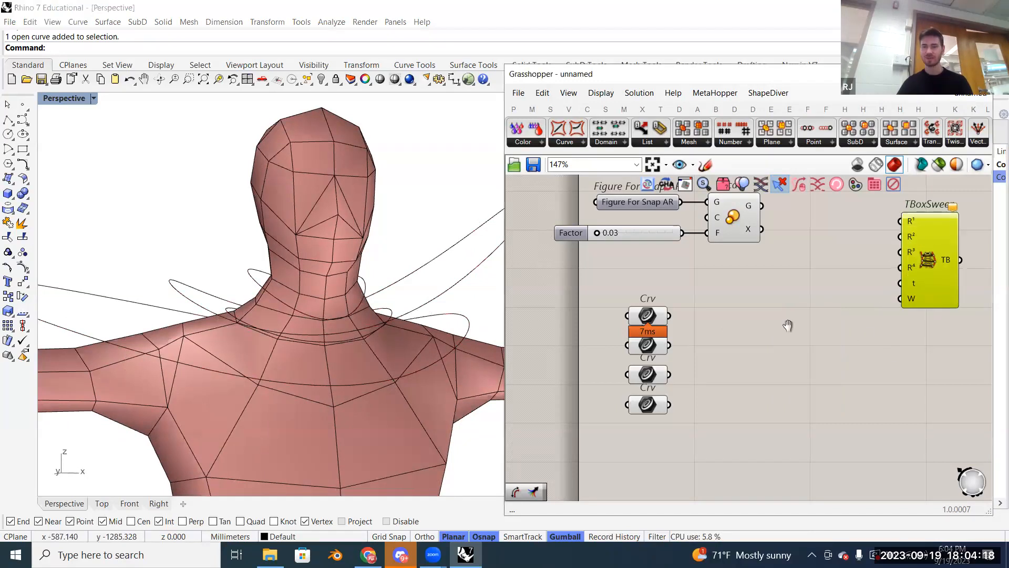
{"action": "right_click_drag", "start_coordinate": [787, 326], "coordinate": [693, 324]}
{"action": "double_click", "coordinate": [656, 333]}
{"action": "type", "text": "swepp"}
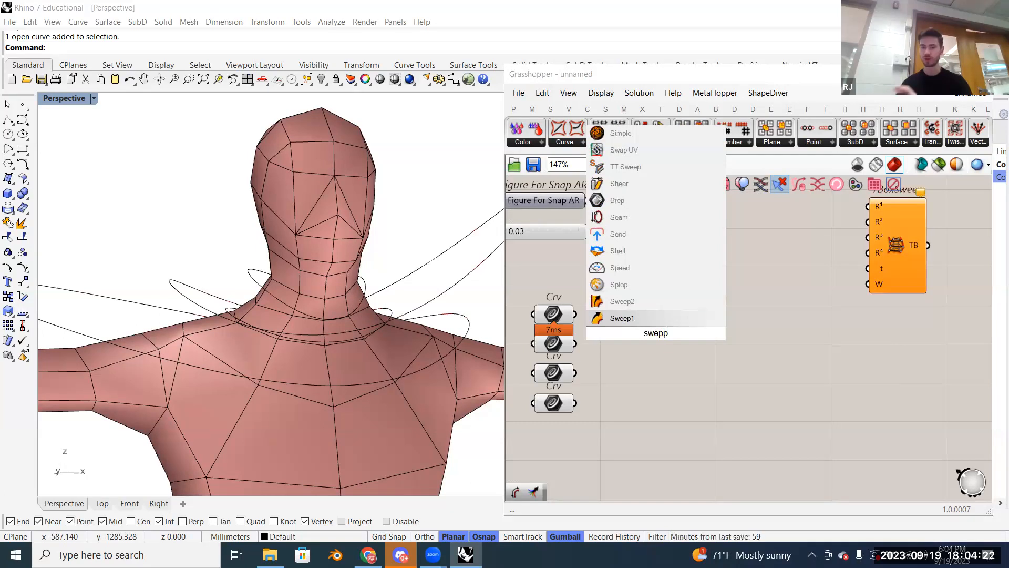
{"action": "left_click", "coordinate": [656, 319]}
Step: Add a Loft component and connect the first three Curve parameters to its C input
{"action": "double_click", "coordinate": [671, 369]}
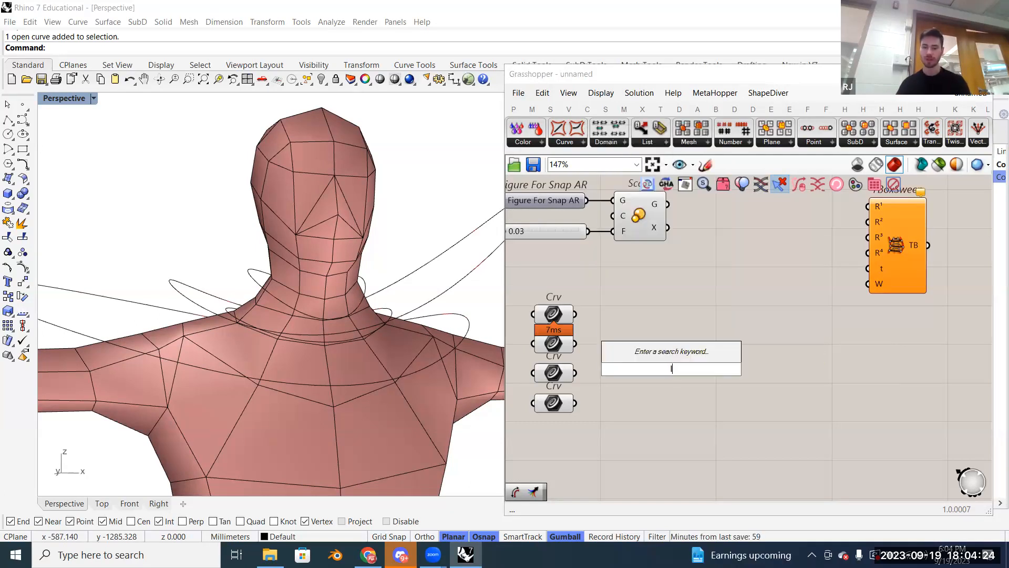
{"action": "type", "text": "loft"}
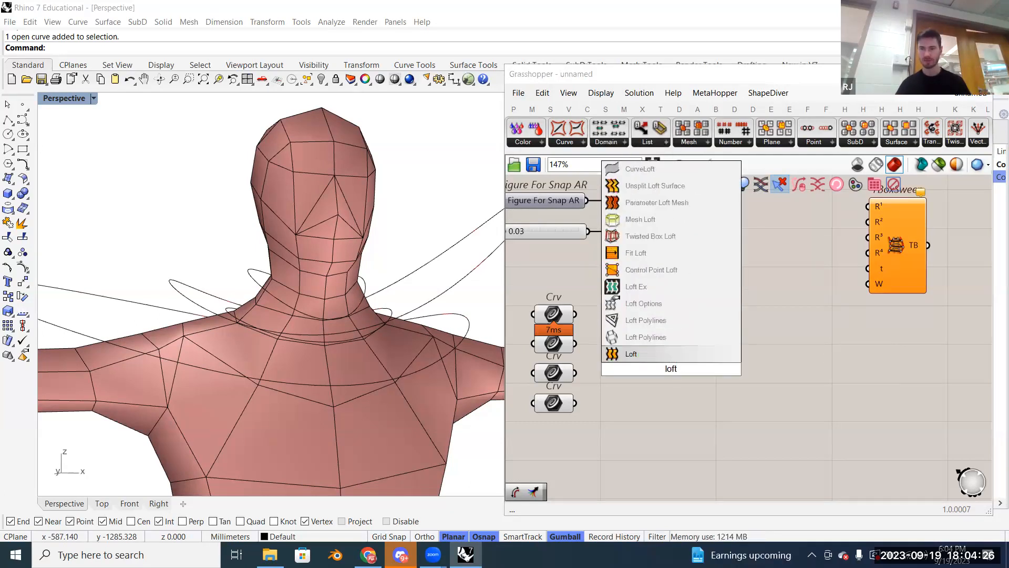
{"action": "left_click", "coordinate": [665, 353]}
{"action": "left_click_drag", "start_coordinate": [575, 313], "coordinate": [674, 350]}
{"action": "left_click_drag", "start_coordinate": [576, 373], "coordinate": [761, 351], "text": "shift"}
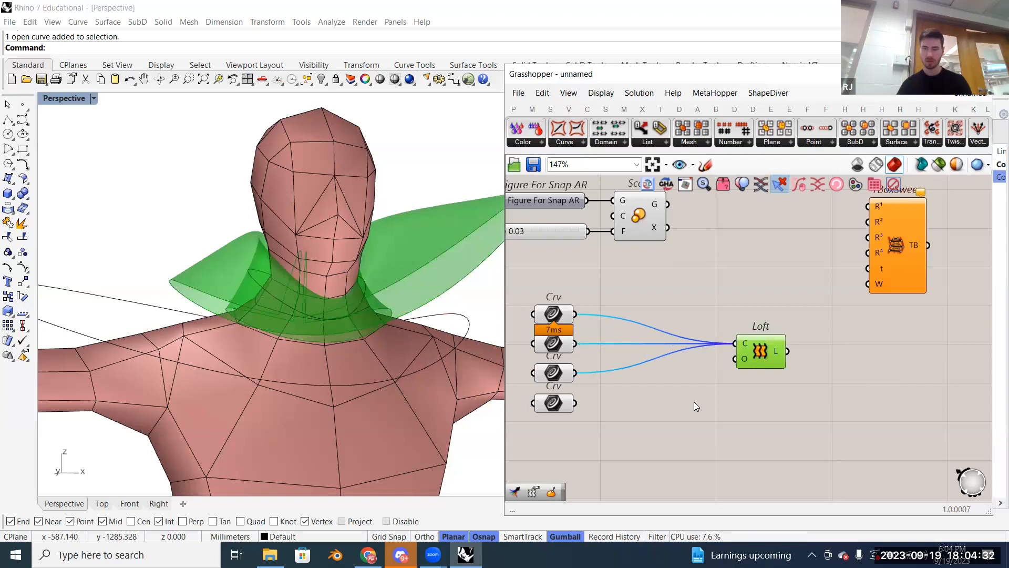
Step: Add a Merge component and connect the four Curve parameters in order to its D1 to D4 inputs
{"action": "double_click", "coordinate": [694, 402]}
{"action": "type", "text": "merge"}
{"action": "key", "text": "Return"}
{"action": "left_click_drag", "start_coordinate": [575, 314], "coordinate": [666, 394]}
{"action": "left_click_drag", "start_coordinate": [575, 344], "coordinate": [668, 410]}
{"action": "left_click_drag", "start_coordinate": [575, 373], "coordinate": [667, 409]}
{"action": "left_click_drag", "start_coordinate": [575, 402], "coordinate": [668, 424]}
Step: Connect the Merge result to Loft's C input in place of the direct curve wires and shift Loft clear of Merge
{"action": "left_click_drag", "start_coordinate": [725, 401], "coordinate": [736, 343]}
{"action": "left_click_drag", "start_coordinate": [761, 350], "coordinate": [800, 363]}
{"action": "scroll", "coordinate": [282, 309], "scroll_direction": "down", "scroll_amount": 5}
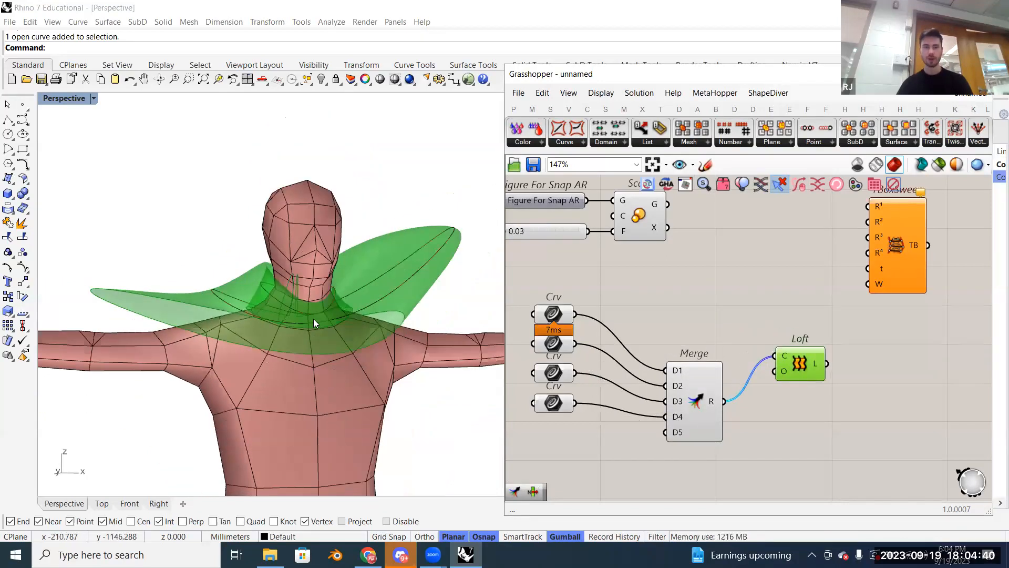
Step: Commit the Loft options with Normal type and closed loft and align sections off, and place Loft level with Merge
{"action": "right_click", "coordinate": [787, 372]}
{"action": "mouse_move", "coordinate": [846, 458]}
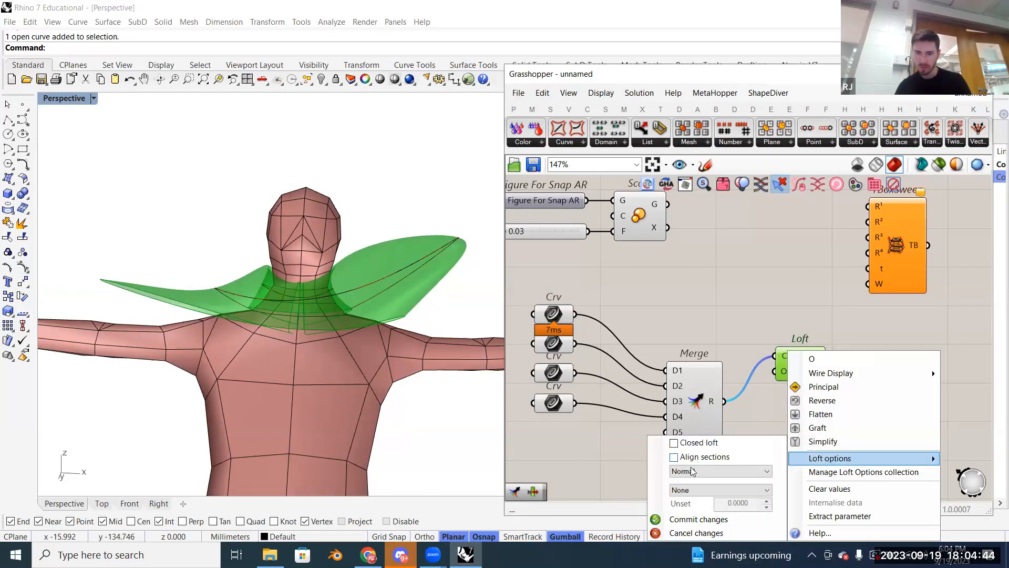
{"action": "left_click", "coordinate": [684, 520]}
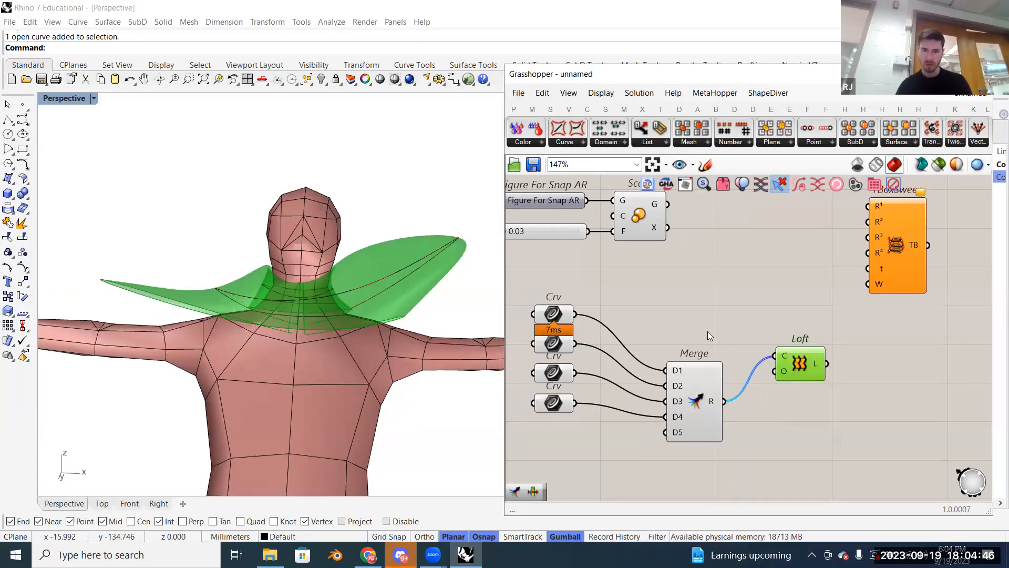
{"action": "left_click", "coordinate": [716, 328]}
{"action": "right_click_drag", "start_coordinate": [716, 328], "coordinate": [733, 349]}
{"action": "left_click_drag", "start_coordinate": [809, 382], "coordinate": [801, 408]}
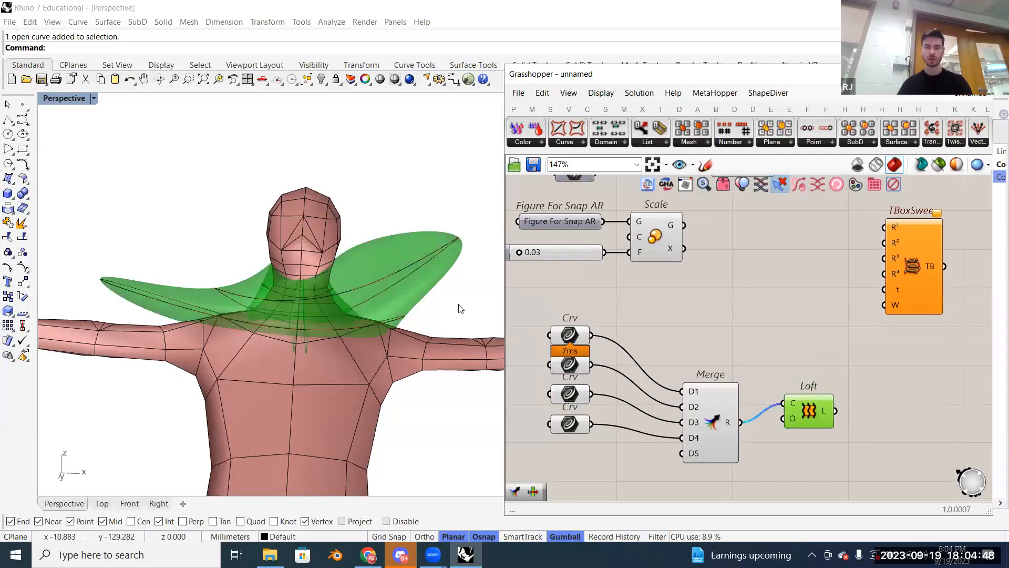
Step: Shrink the Grasshopper window to reach the layer list, turn off Layer 01, and enlarge the window again
{"action": "right_click_drag", "start_coordinate": [461, 309], "coordinate": [465, 330]}
{"action": "left_click_drag", "start_coordinate": [725, 65], "coordinate": [710, 263]}
{"action": "left_click", "coordinate": [440, 353]}
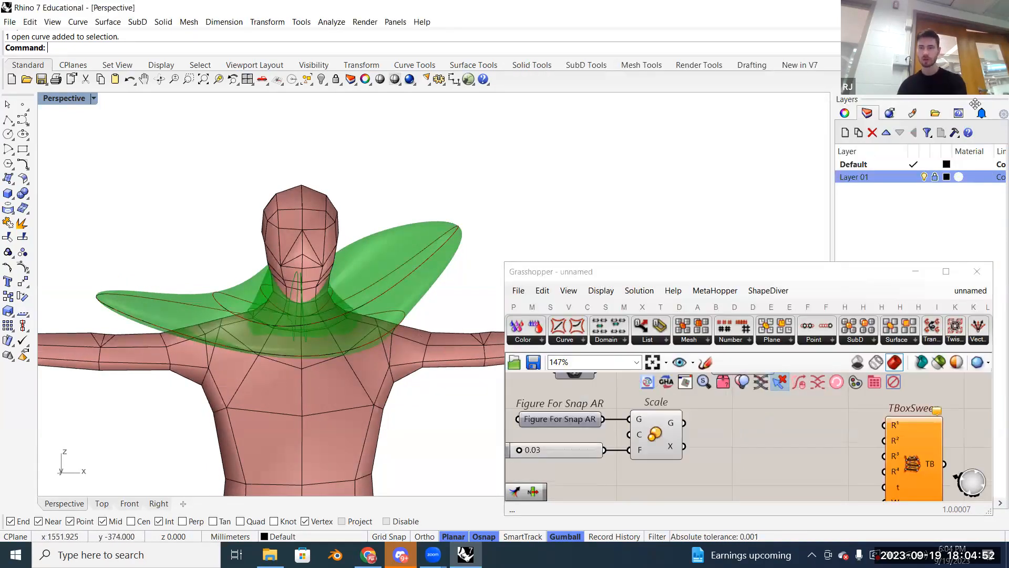
{"action": "left_click", "coordinate": [924, 178]}
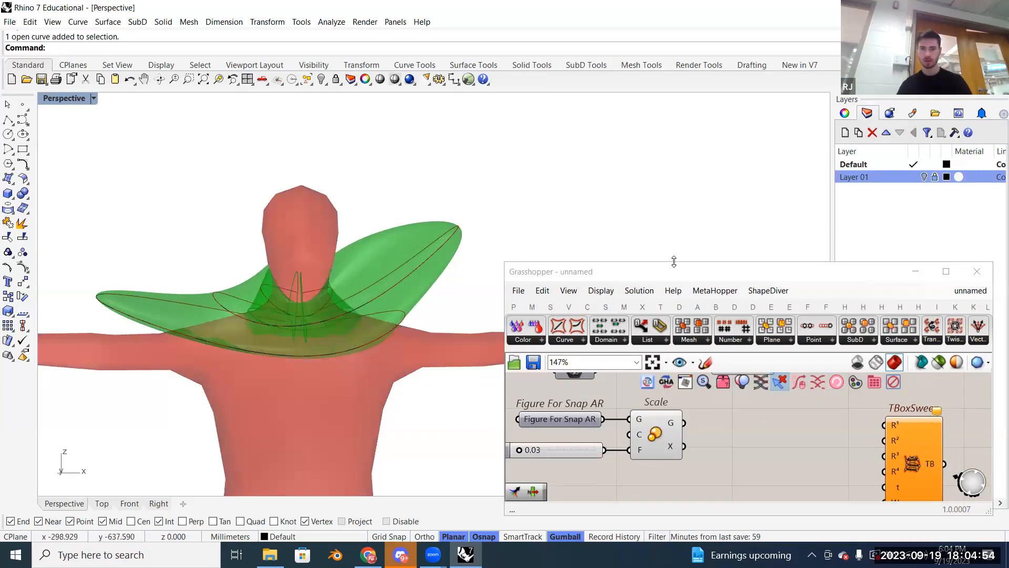
{"action": "left_click_drag", "start_coordinate": [674, 261], "coordinate": [674, 57]}
Step: Turn off the Scale component's preview to hide the mannequin, and inspect the lofted collar surface on its own
{"action": "scroll", "coordinate": [779, 298], "scroll_direction": "down", "scroll_amount": 2}
{"action": "right_click", "coordinate": [688, 246]}
{"action": "left_click", "coordinate": [719, 273]}
{"action": "scroll", "coordinate": [375, 297], "scroll_direction": "up", "scroll_amount": 4}
{"action": "right_click_drag", "start_coordinate": [374, 295], "coordinate": [408, 273]}
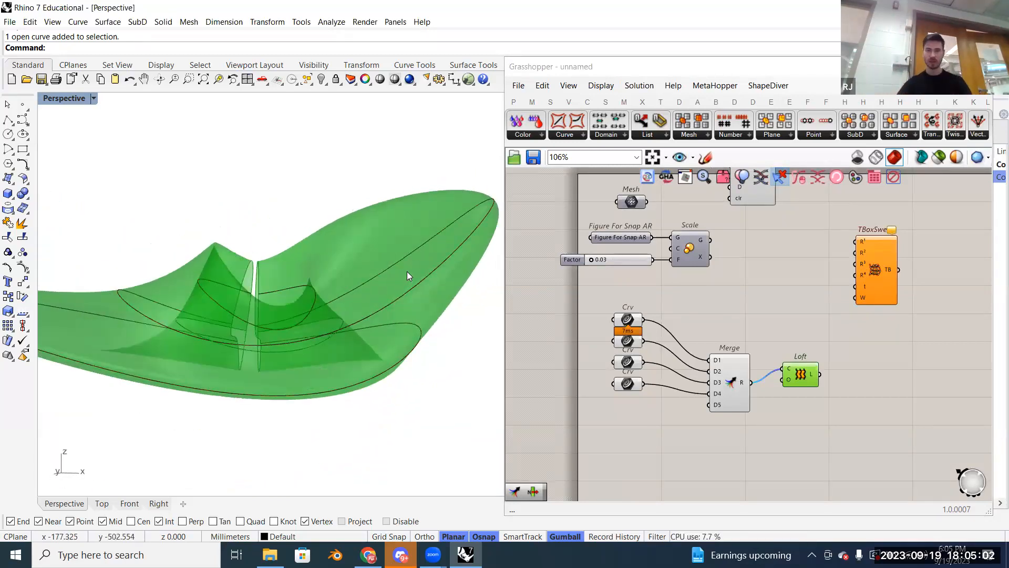
{"action": "scroll", "coordinate": [681, 369], "scroll_direction": "down", "scroll_amount": 2}
{"action": "scroll", "coordinate": [680, 369], "scroll_direction": "up", "scroll_amount": 4}
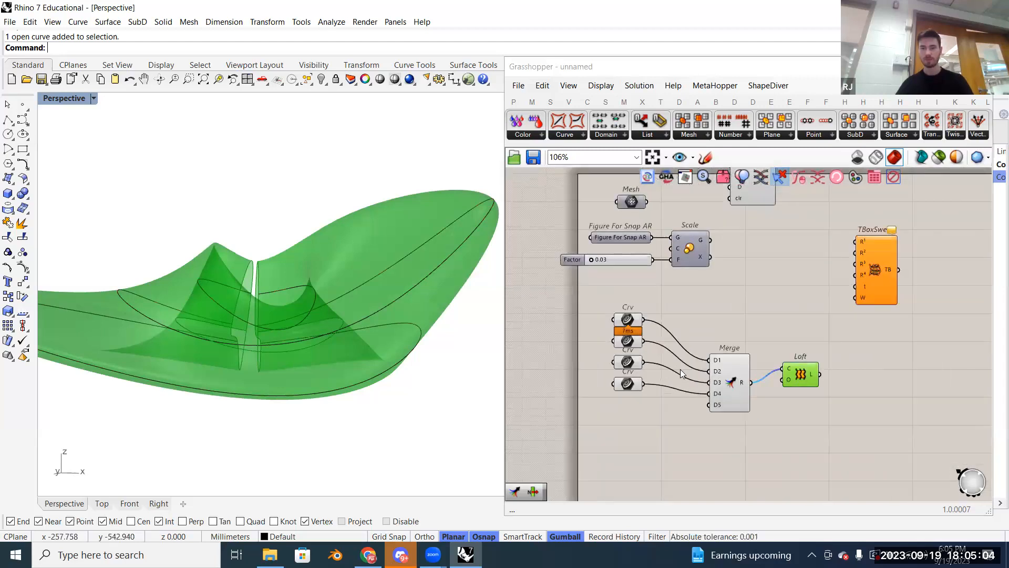
Step: Swap the second and third curves between Merge's D2 and D3 inputs, and inspect how the curve order affects the loft
{"action": "right_click_drag", "start_coordinate": [698, 349], "coordinate": [699, 355]}
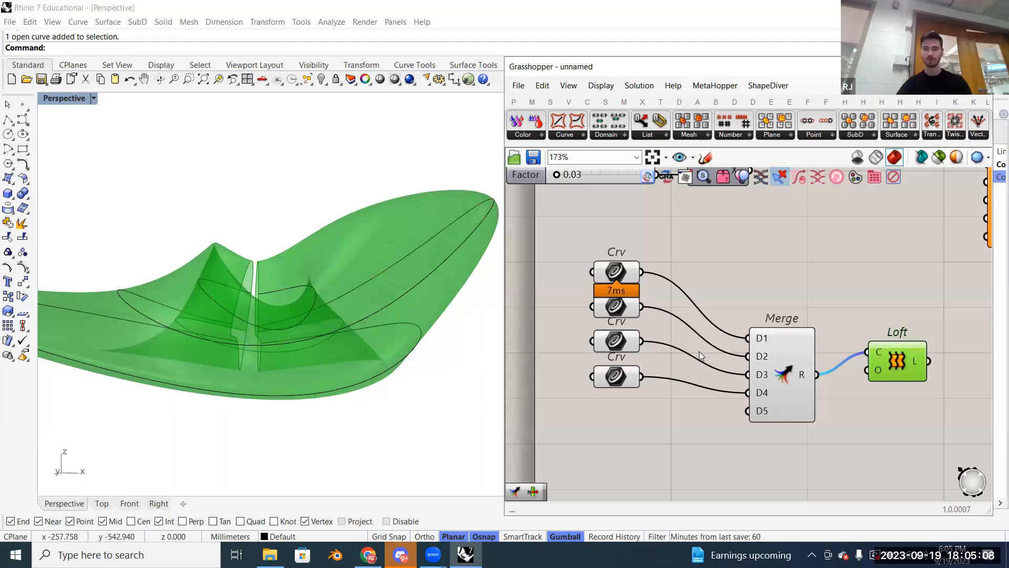
{"action": "left_click_drag", "start_coordinate": [641, 307], "coordinate": [749, 374]}
{"action": "left_click_drag", "start_coordinate": [643, 341], "coordinate": [748, 357]}
{"action": "mouse_move", "coordinate": [330, 308]}
{"action": "right_mouse_down"}
{"action": "mouse_move", "coordinate": [326, 287]}
{"action": "mouse_move", "coordinate": [337, 286]}
{"action": "mouse_move", "coordinate": [359, 319]}
{"action": "mouse_move", "coordinate": [334, 335]}
{"action": "mouse_move", "coordinate": [349, 326]}
{"action": "mouse_move", "coordinate": [320, 314]}
{"action": "right_mouse_up"}
{"action": "right_click_drag", "start_coordinate": [395, 312], "coordinate": [368, 314], "text": "shift"}
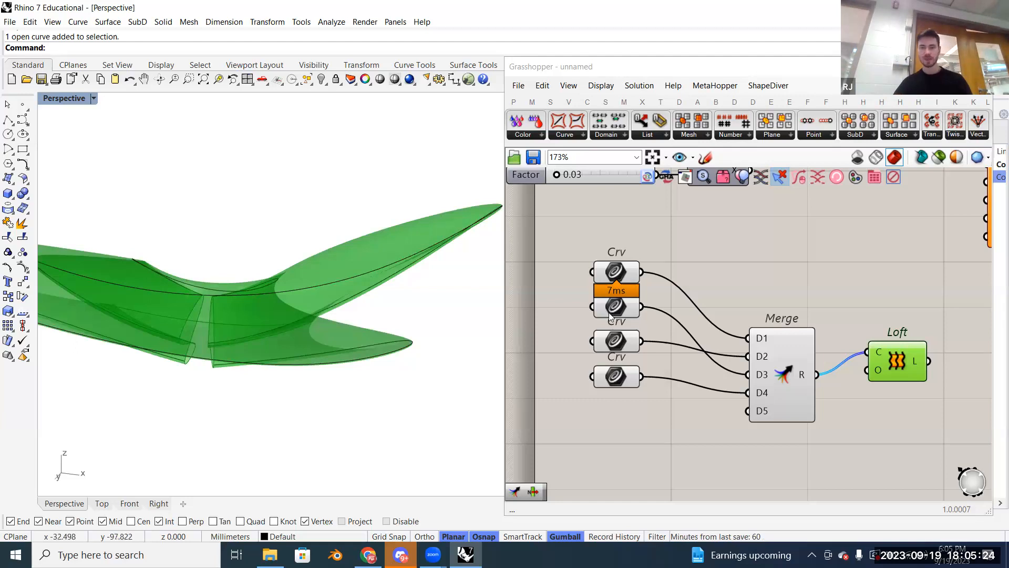
Step: Reconnect the second curve to Merge's D2 and the third to D3, and inspect the restored loft
{"action": "left_click_drag", "start_coordinate": [642, 306], "coordinate": [748, 355]}
{"action": "left_click_drag", "start_coordinate": [641, 340], "coordinate": [749, 375]}
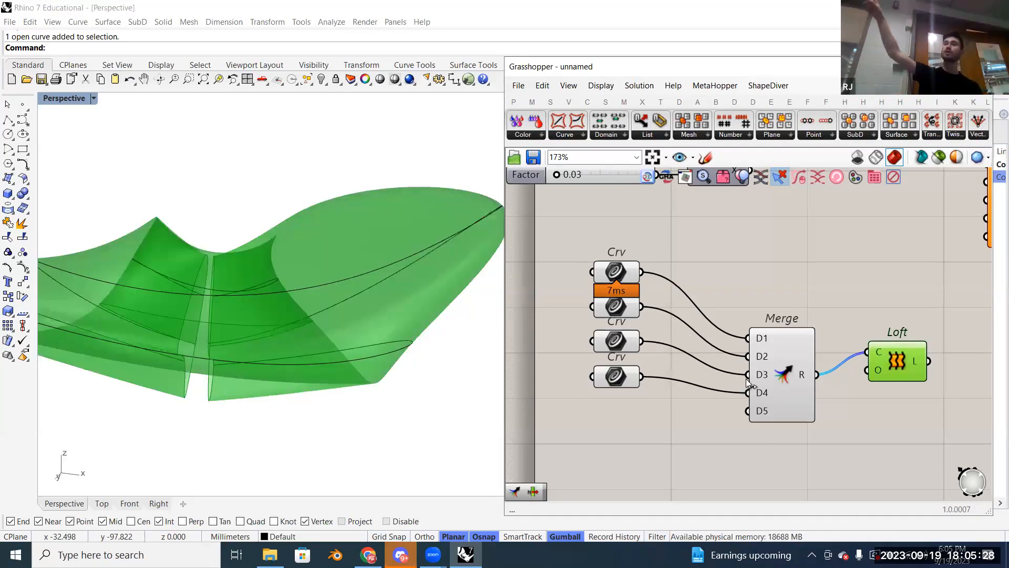
{"action": "right_click_drag", "start_coordinate": [305, 277], "coordinate": [311, 252]}
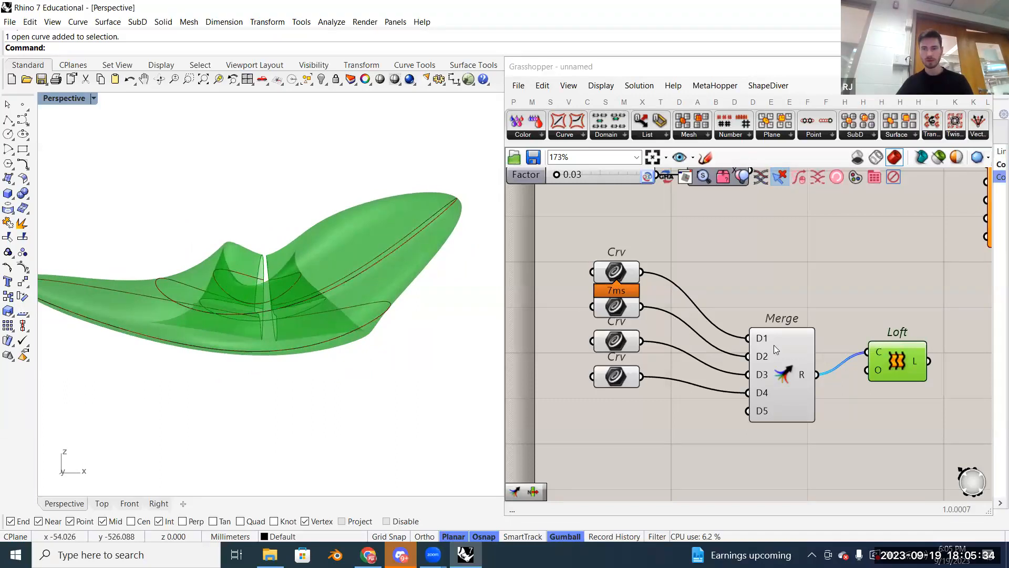
Step: Move Merge up beside the four curve parameters and place Loft close to it, level with its output
{"action": "left_click_drag", "start_coordinate": [777, 357], "coordinate": [769, 326]}
{"action": "left_click", "coordinate": [885, 362]}
{"action": "left_click_drag", "start_coordinate": [884, 362], "coordinate": [851, 352]}
{"action": "left_click", "coordinate": [885, 384]}
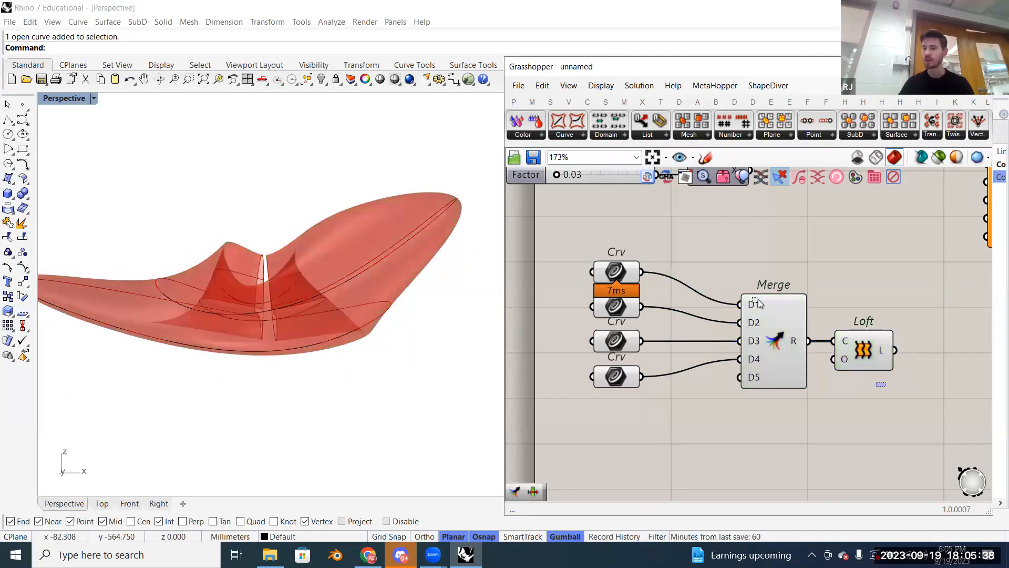
{"action": "left_click_drag", "start_coordinate": [757, 300], "coordinate": [760, 301]}
{"action": "left_click", "coordinate": [835, 272]}
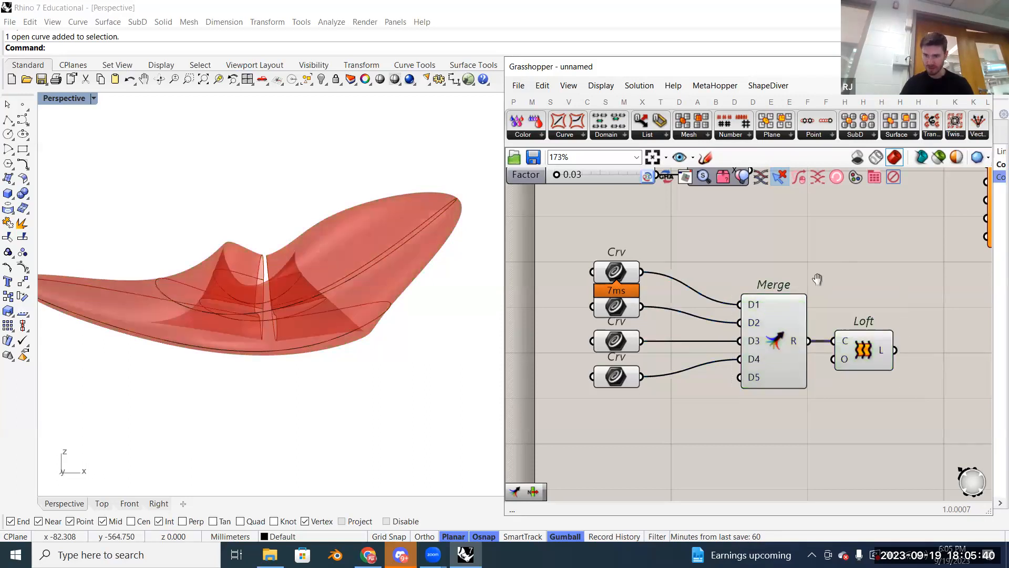
Step: Move the TBoxSweep component closer to the Merge and Loft pair, keeping it above Loft
{"action": "right_click_drag", "start_coordinate": [817, 279], "coordinate": [688, 328]}
{"action": "scroll", "coordinate": [809, 300], "scroll_direction": "down", "scroll_amount": 1}
{"action": "left_click_drag", "start_coordinate": [889, 243], "coordinate": [816, 294]}
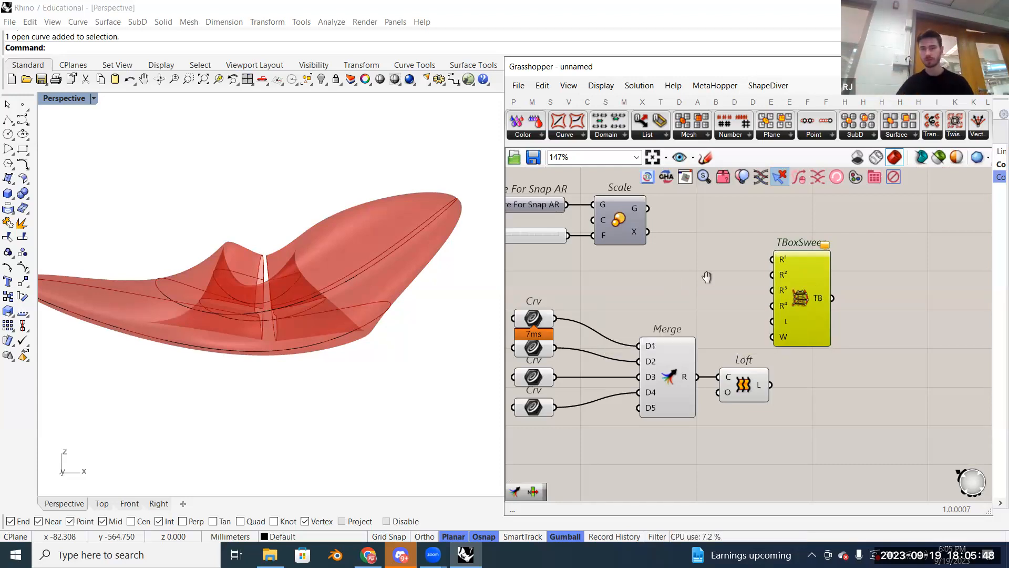
Step: Shift Merge and Loft together down below the level of the curve parameters to free space beside the curves
{"action": "right_click_drag", "start_coordinate": [705, 278], "coordinate": [778, 268]}
{"action": "scroll", "coordinate": [739, 289], "scroll_direction": "up", "scroll_amount": 1}
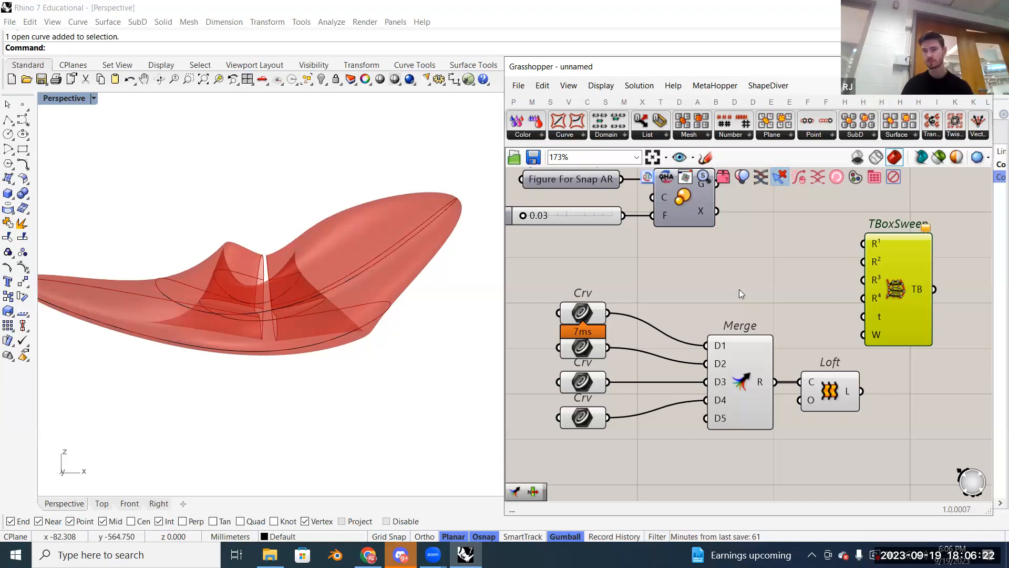
{"action": "left_click_drag", "start_coordinate": [822, 431], "coordinate": [744, 424]}
{"action": "left_click", "coordinate": [739, 335]}
{"action": "right_click_drag", "start_coordinate": [737, 316], "coordinate": [738, 290]}
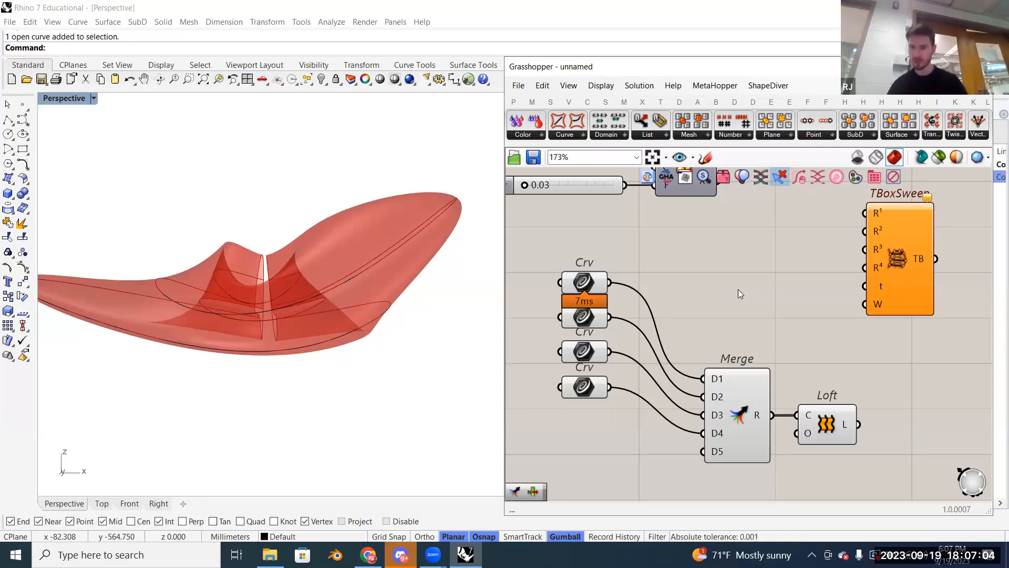
Step: Move Loft farther away from Merge and slightly below it, leaving open canvas between them
{"action": "right_click_drag", "start_coordinate": [820, 454], "coordinate": [714, 376]}
{"action": "left_click_drag", "start_coordinate": [716, 348], "coordinate": [848, 383]}
{"action": "right_click_drag", "start_coordinate": [847, 382], "coordinate": [741, 367]}
{"action": "left_click_drag", "start_coordinate": [751, 374], "coordinate": [757, 388]}
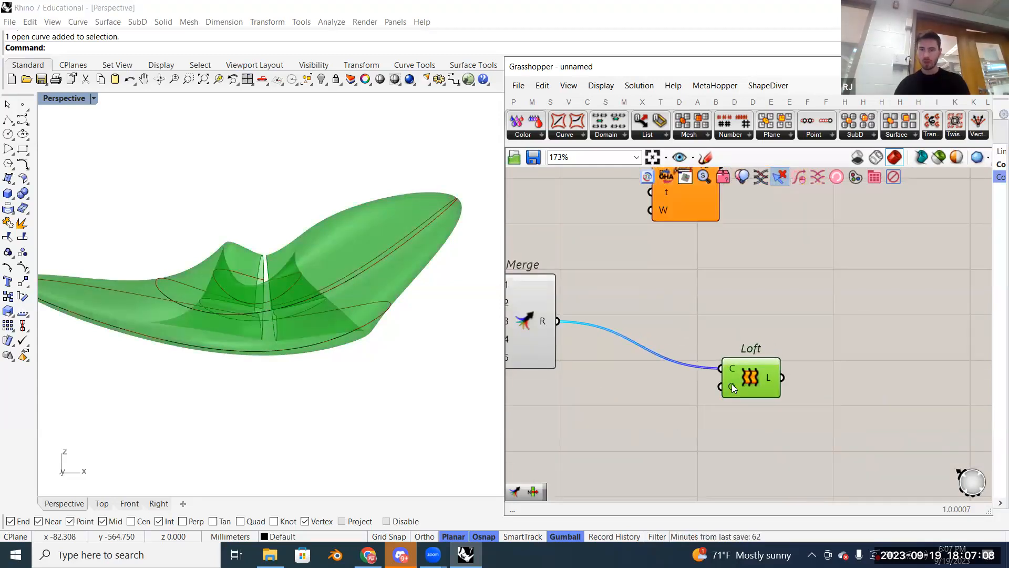
Step: Check Loft's O input, add a Loft Options component, and place it below Merge
{"action": "mouse_move", "coordinate": [732, 384]}
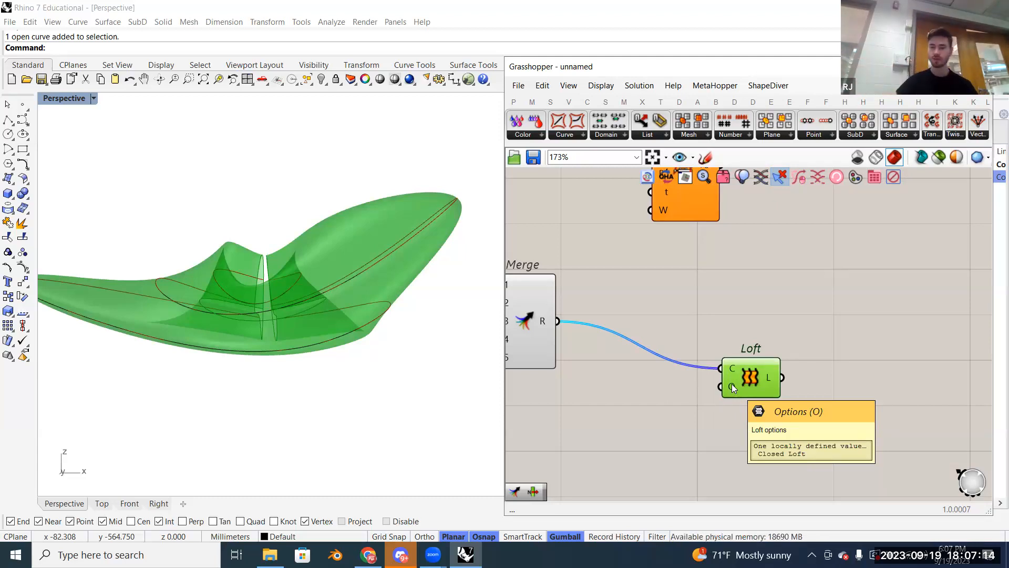
{"action": "left_click", "coordinate": [603, 409]}
{"action": "double_click", "coordinate": [604, 409]}
{"action": "type", "text": "loft "}
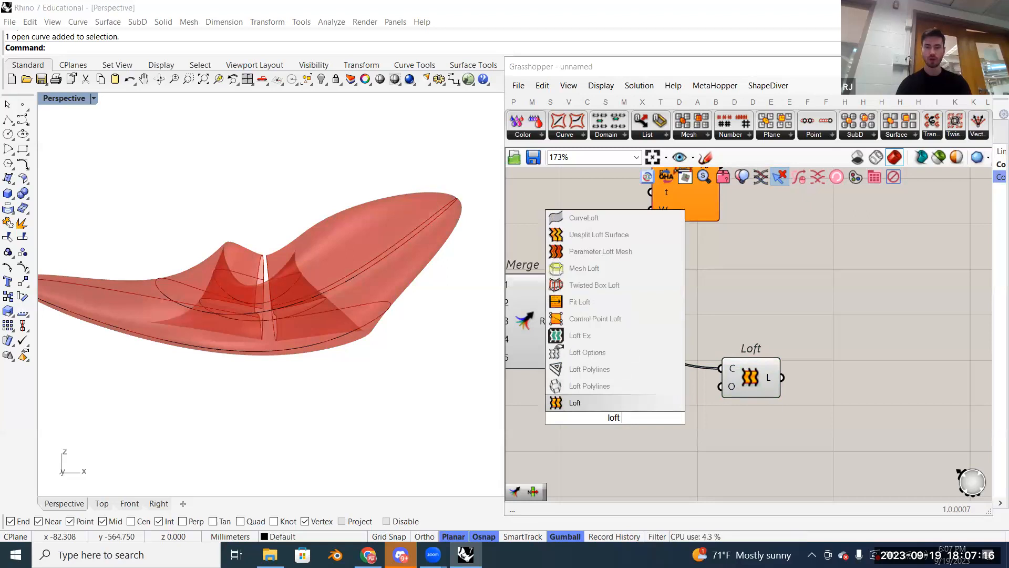
{"action": "type", "text": "op"}
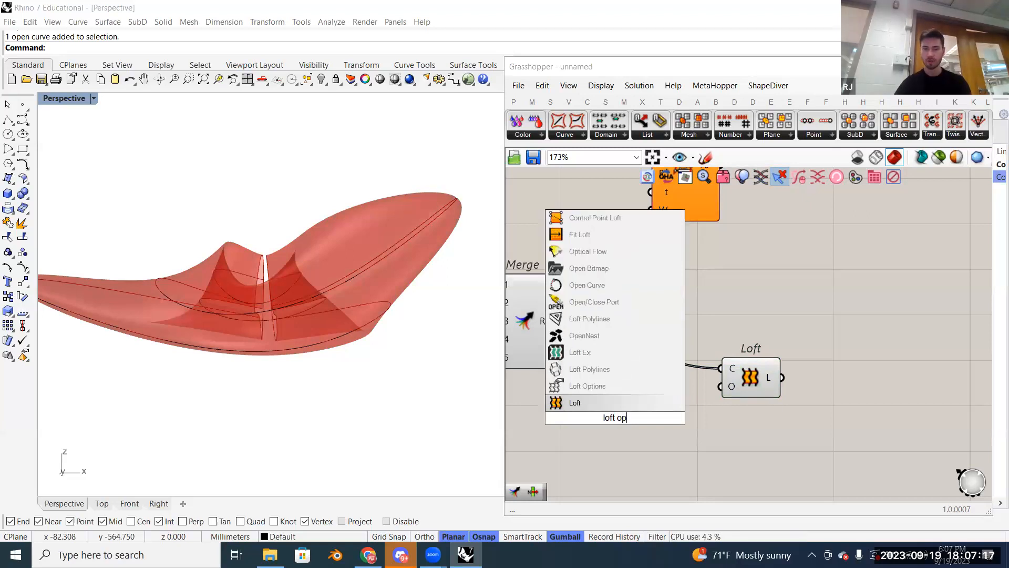
{"action": "left_click", "coordinate": [615, 390]}
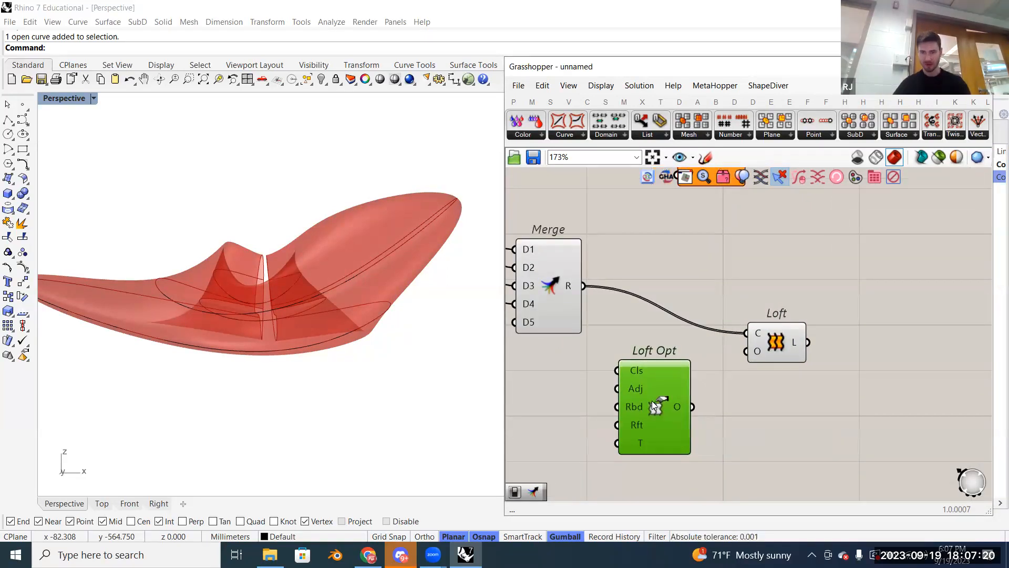
{"action": "left_click_drag", "start_coordinate": [664, 409], "coordinate": [600, 412]}
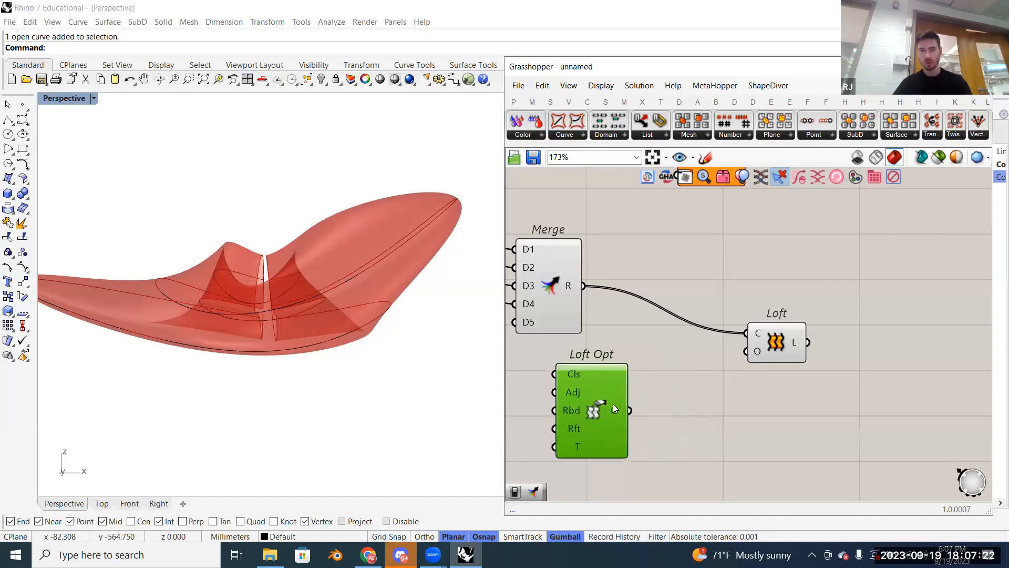
Step: Commit the options on Loft's O input with closed loft on, align sections off, and Normal type
{"action": "right_click", "coordinate": [757, 351]}
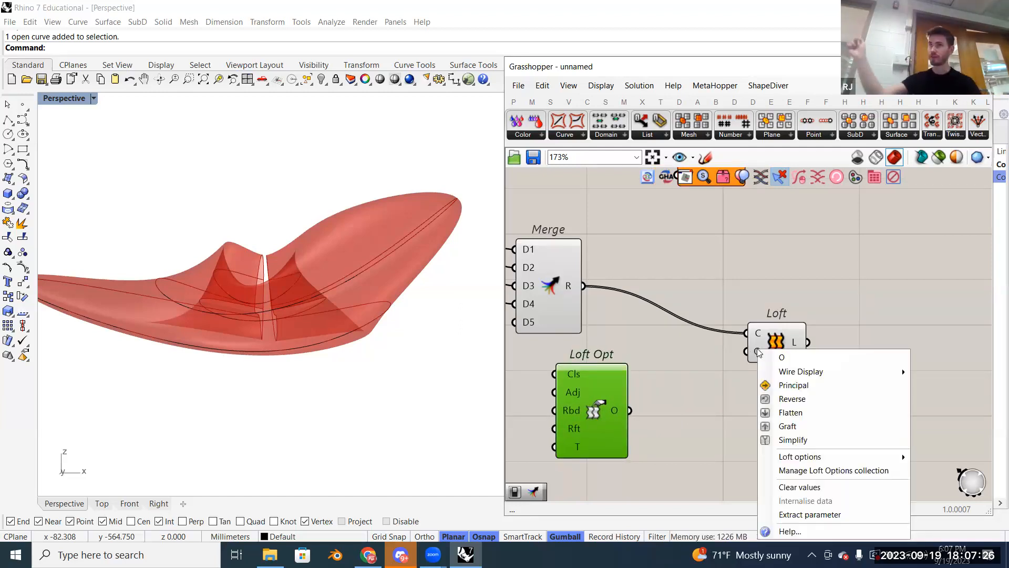
{"action": "mouse_move", "coordinate": [809, 463]}
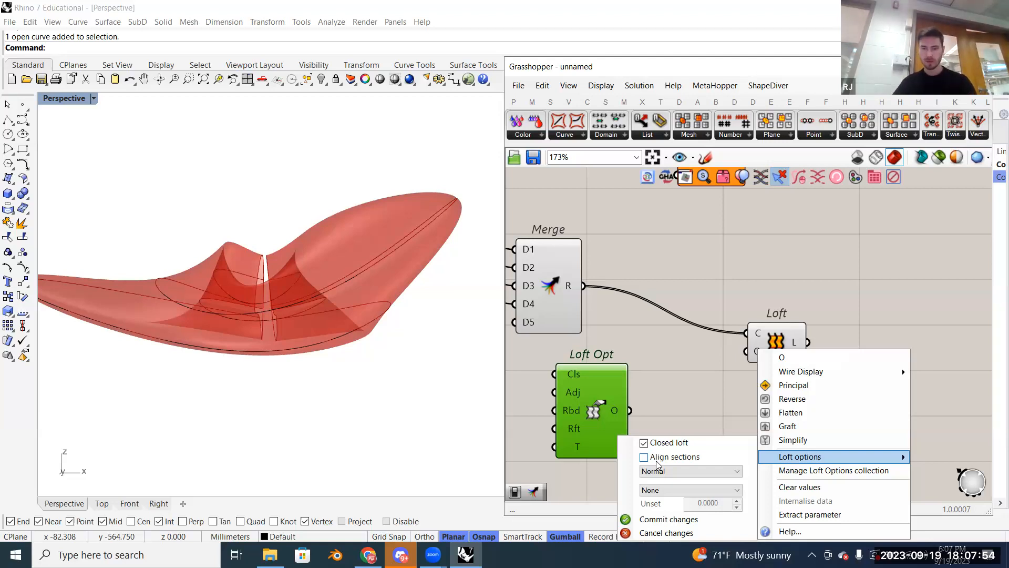
{"action": "left_click", "coordinate": [668, 520]}
{"action": "right_click_drag", "start_coordinate": [774, 353], "coordinate": [808, 344]}
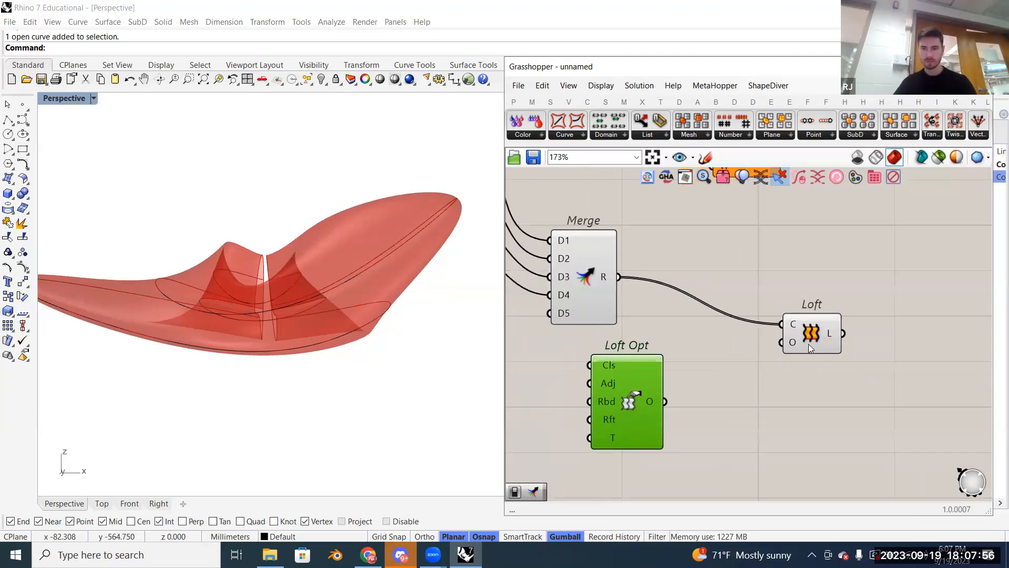
{"action": "left_click", "coordinate": [809, 344]}
{"action": "scroll", "coordinate": [768, 347], "scroll_direction": "down", "scroll_amount": 2}
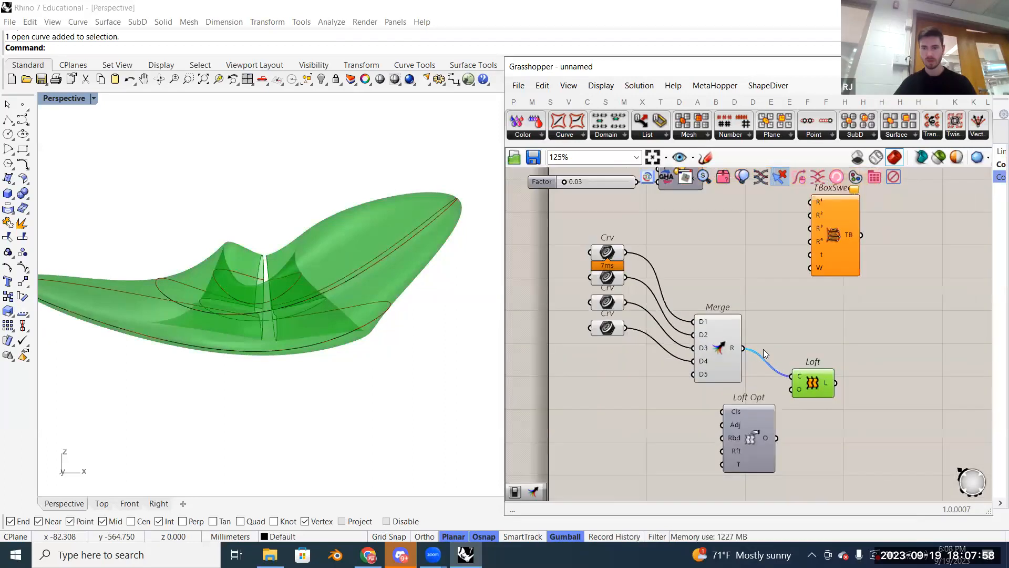
{"action": "scroll", "coordinate": [764, 348], "scroll_direction": "down", "scroll_amount": 1}
{"action": "right_click_drag", "start_coordinate": [796, 329], "coordinate": [741, 344]}
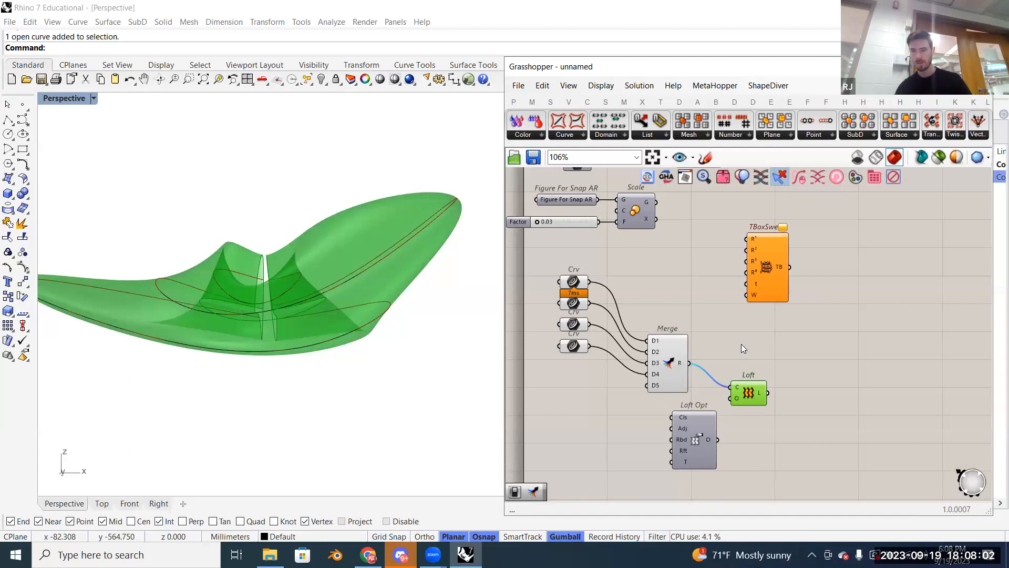
{"action": "right_click_drag", "start_coordinate": [730, 341], "coordinate": [766, 382]}
{"action": "scroll", "coordinate": [765, 383], "scroll_direction": "up", "scroll_amount": 1}
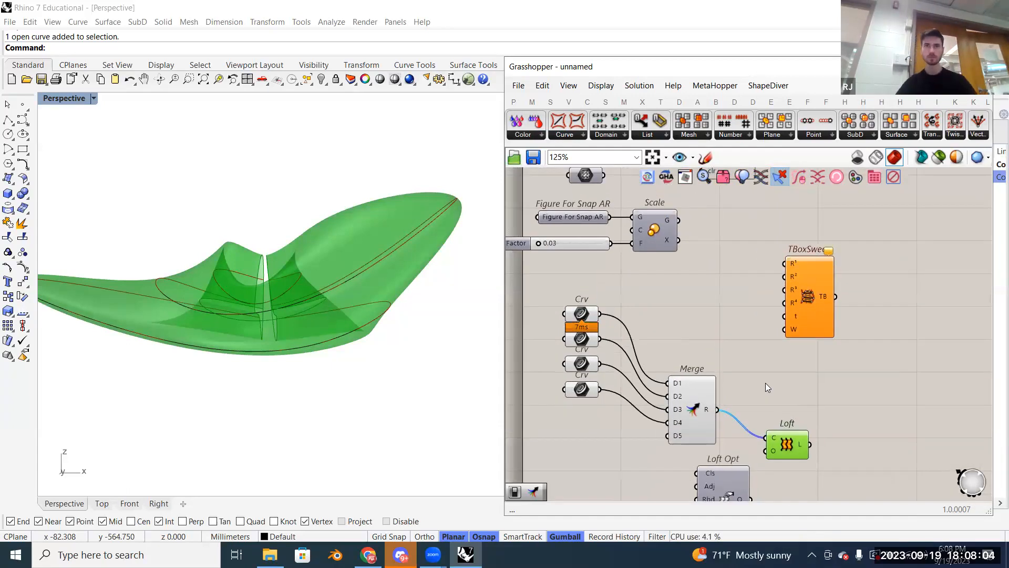
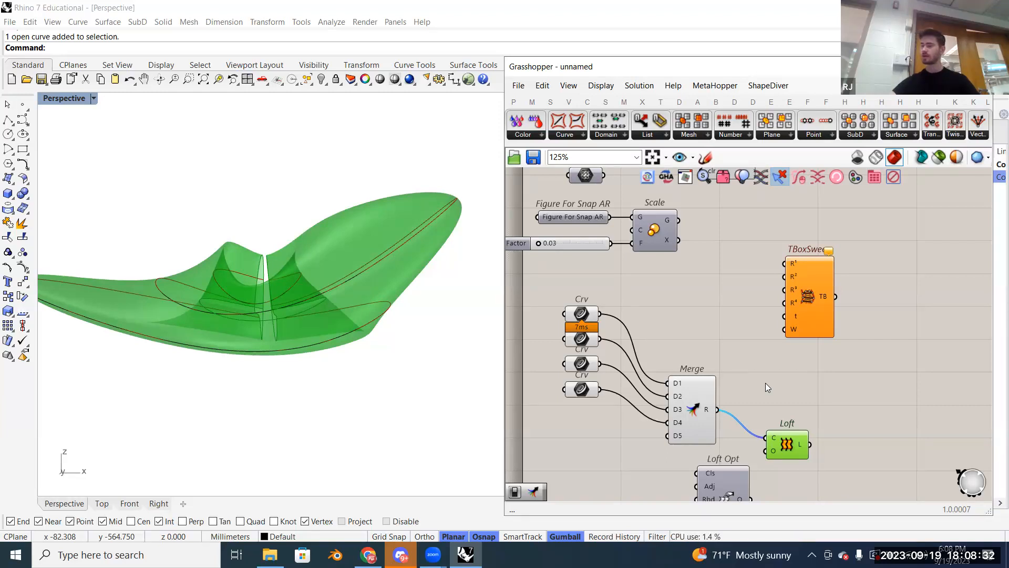
Step: Move Loft up beside Merge so that the wire into its C input runs straight
{"action": "left_click", "coordinate": [765, 383]}
{"action": "right_click_drag", "start_coordinate": [757, 383], "coordinate": [593, 373]}
{"action": "right_click_drag", "start_coordinate": [682, 385], "coordinate": [687, 342]}
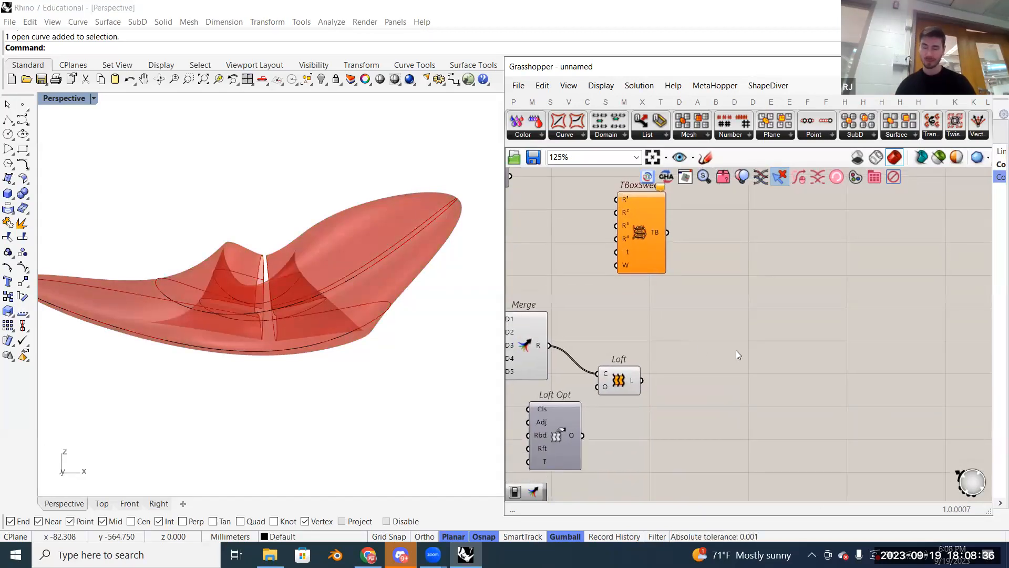
{"action": "scroll", "coordinate": [666, 367], "scroll_direction": "up", "scroll_amount": 2}
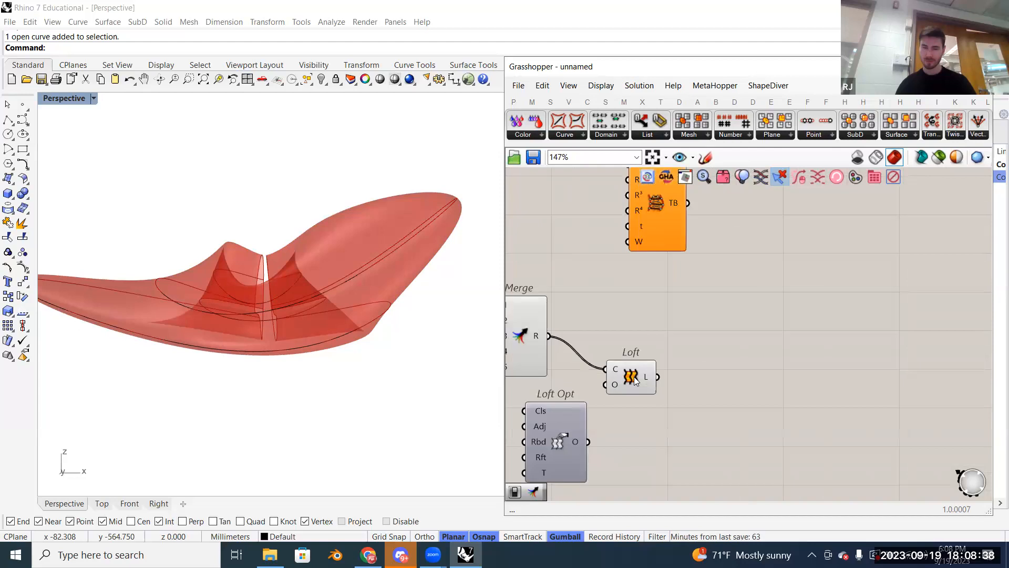
{"action": "scroll", "coordinate": [635, 380], "scroll_direction": "up", "scroll_amount": 2}
{"action": "right_click_drag", "start_coordinate": [730, 355], "coordinate": [667, 339]}
{"action": "right_click_drag", "start_coordinate": [620, 365], "coordinate": [700, 351]}
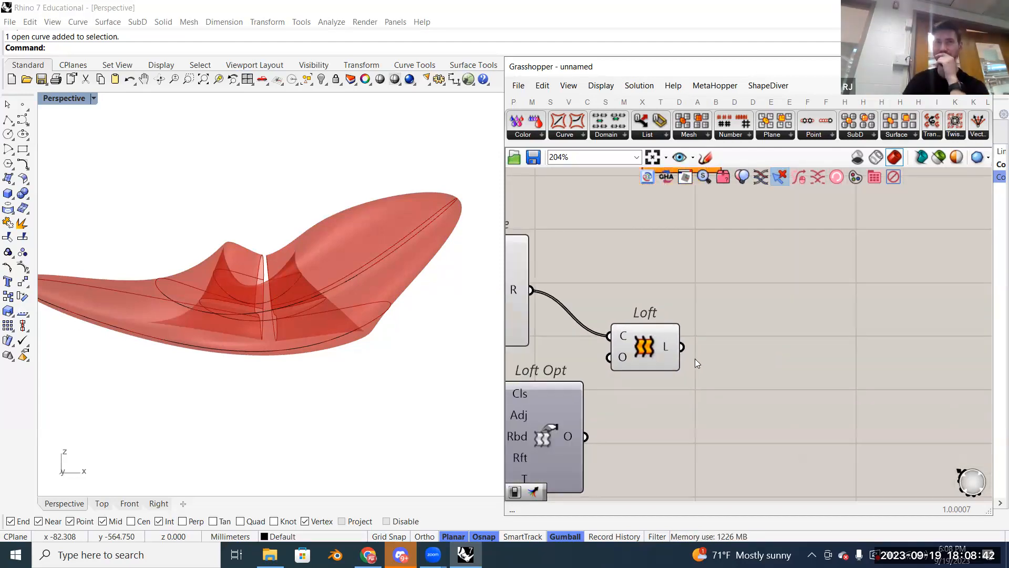
{"action": "left_click_drag", "start_coordinate": [651, 347], "coordinate": [618, 301]}
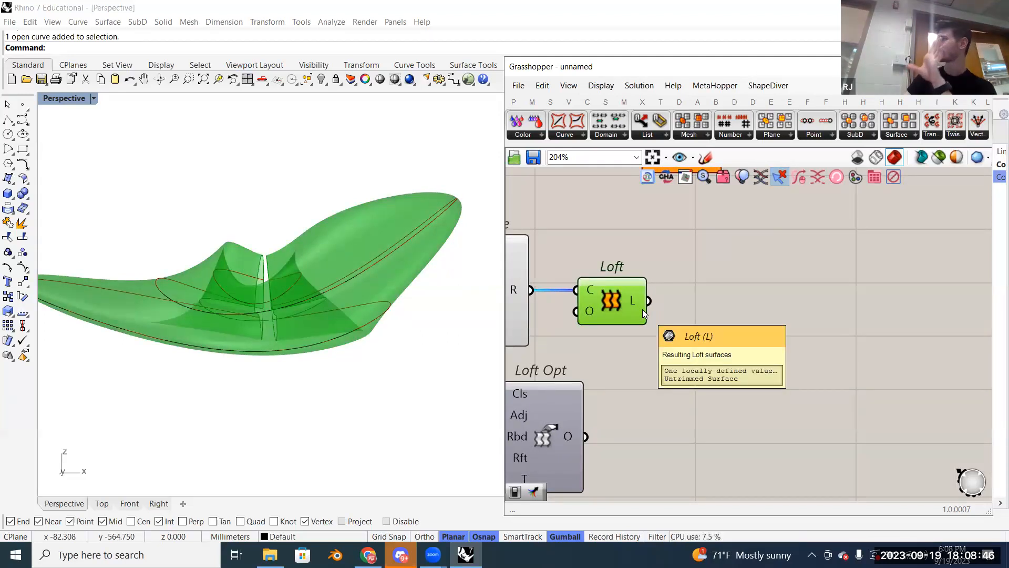
{"action": "scroll", "coordinate": [687, 309], "scroll_direction": "down", "scroll_amount": 3}
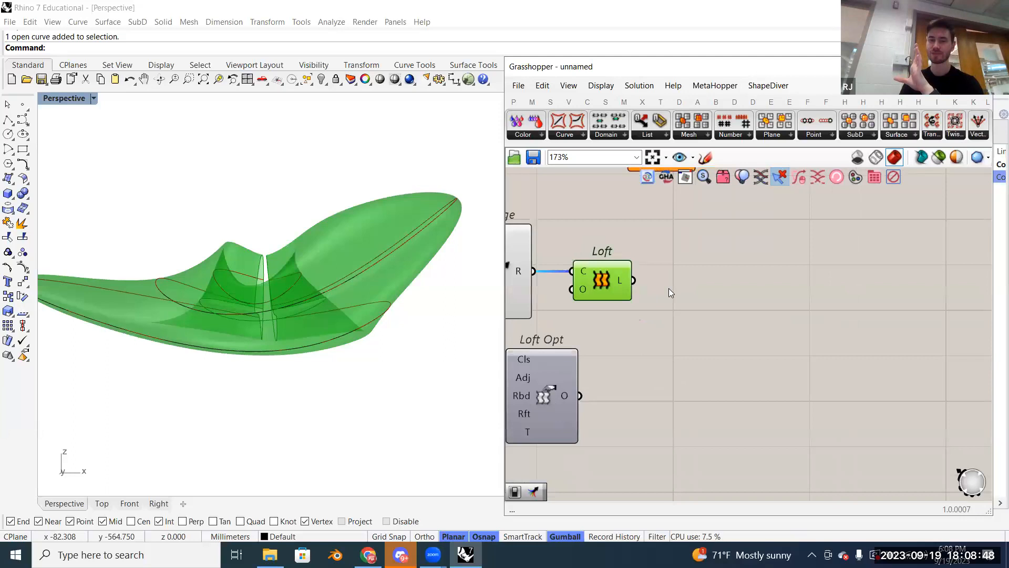
Step: Sketch two polygons above two zigzags on the empty canvas, each with a line leading away like a wire
{"action": "left_click", "coordinate": [716, 325]}
{"action": "right_click_drag", "start_coordinate": [716, 325], "coordinate": [636, 314]}
{"action": "right_click_drag", "start_coordinate": [706, 304], "coordinate": [662, 295]}
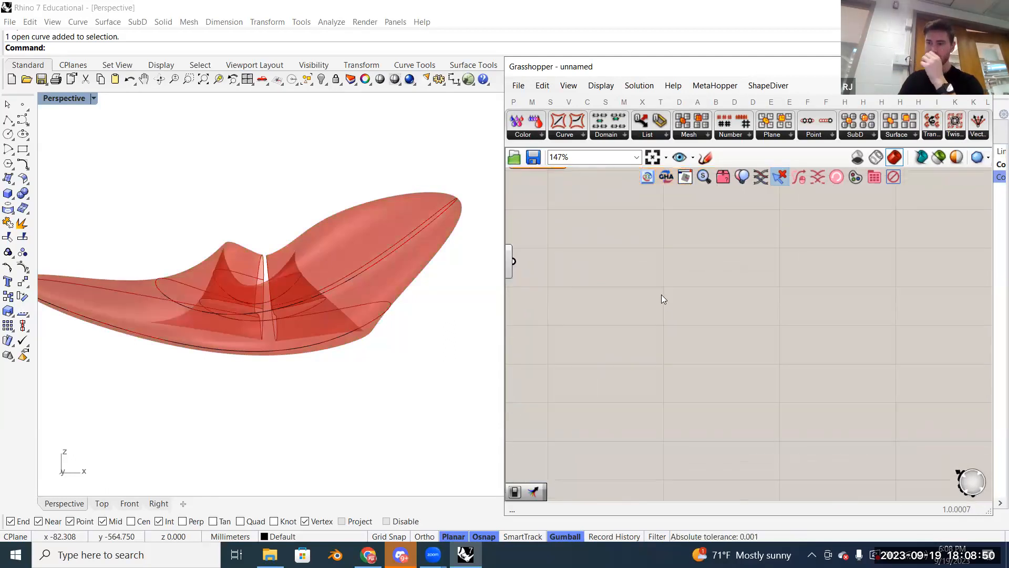
{"action": "left_click", "coordinate": [705, 157]}
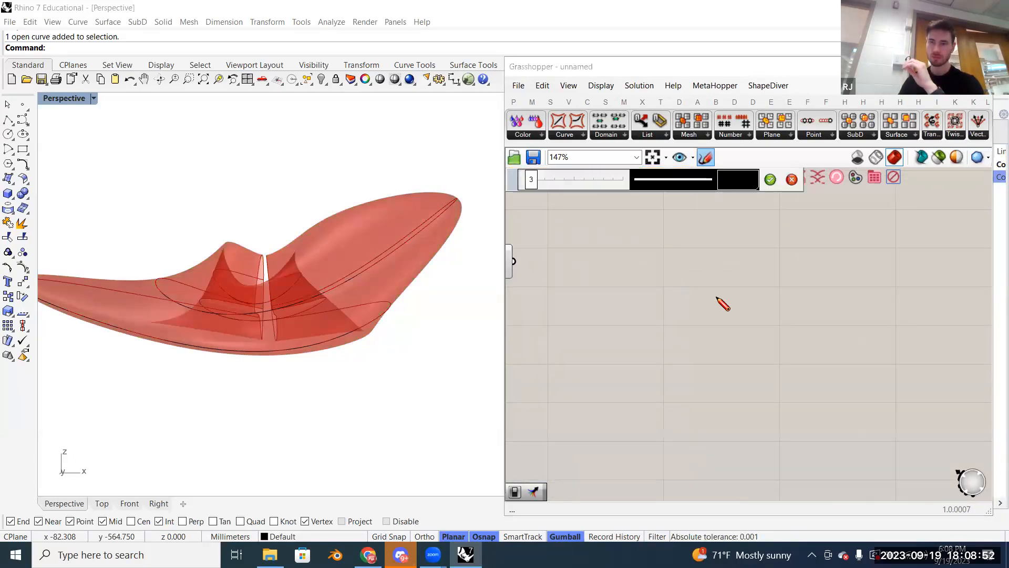
{"action": "mouse_move", "coordinate": [659, 285]}
{"action": "left_mouse_down"}
{"action": "mouse_move", "coordinate": [685, 266]}
{"action": "mouse_move", "coordinate": [667, 264]}
{"action": "left_mouse_up"}
{"action": "left_click_drag", "start_coordinate": [661, 306], "coordinate": [792, 293]}
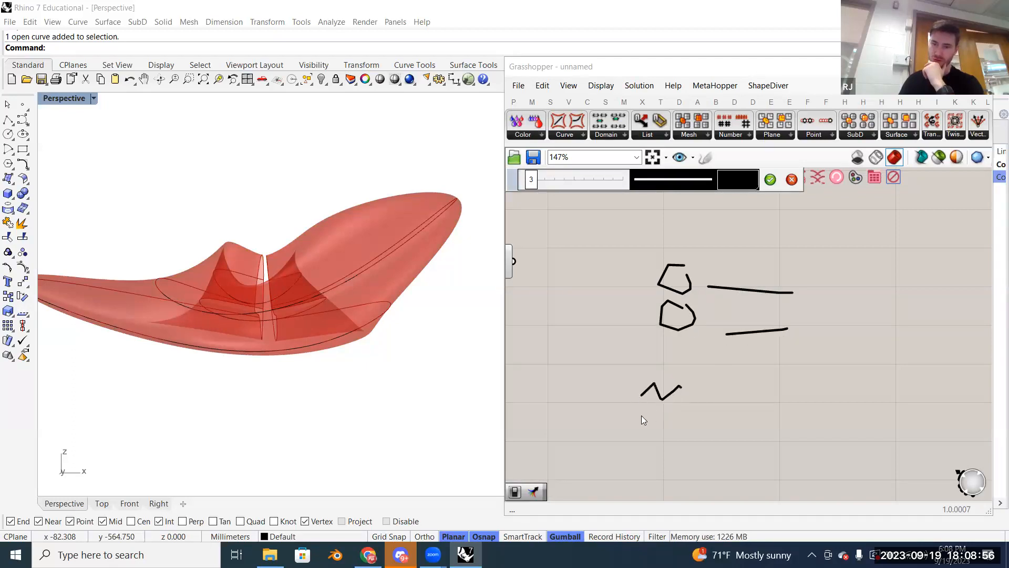
{"action": "left_click_drag", "start_coordinate": [704, 389], "coordinate": [766, 377]}
{"action": "left_click_drag", "start_coordinate": [712, 430], "coordinate": [764, 417]}
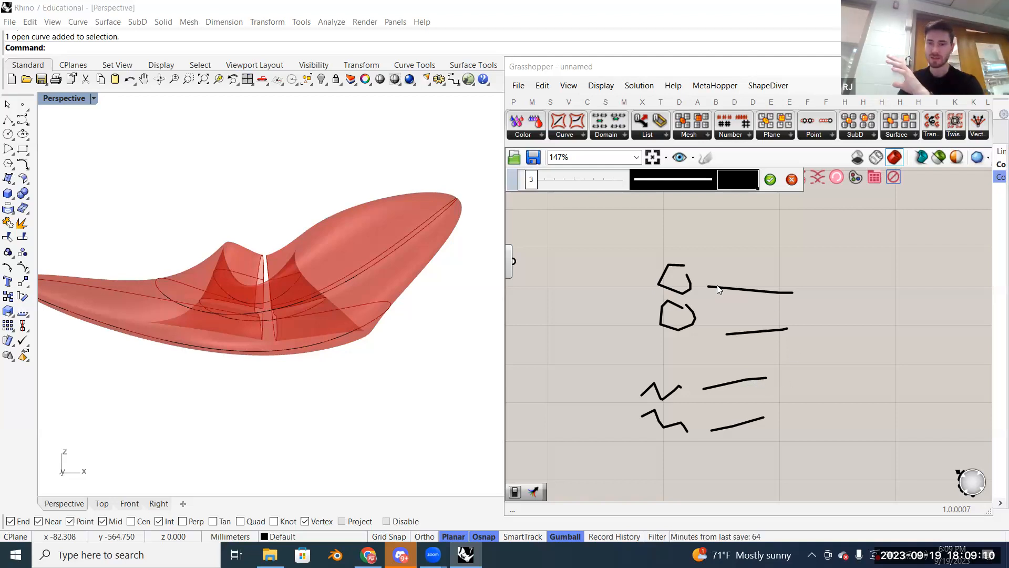
Step: Extend the sketched wires toward a shared target and add arrowheads along all four
{"action": "left_click_drag", "start_coordinate": [795, 293], "coordinate": [787, 327]}
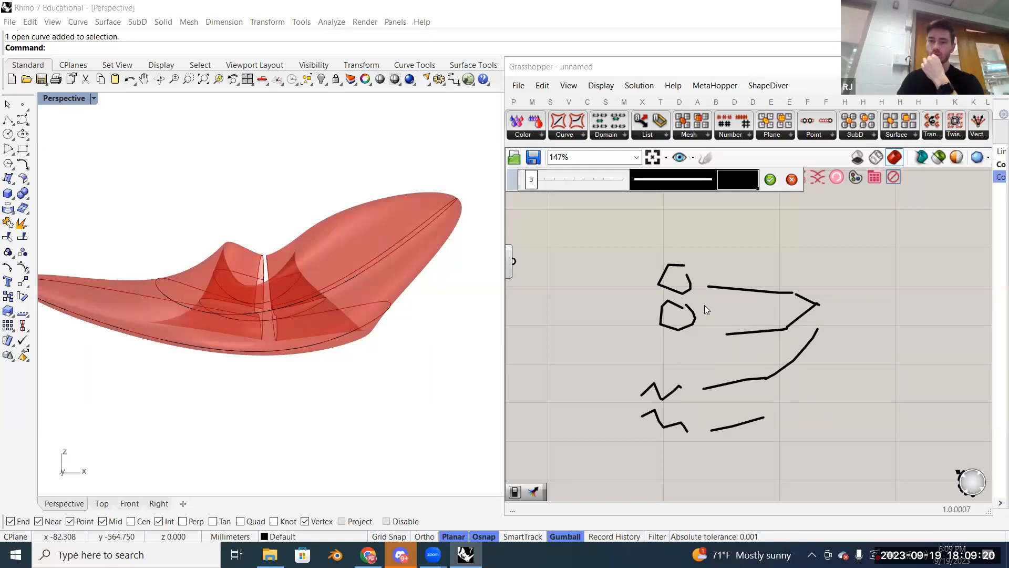
{"action": "left_click_drag", "start_coordinate": [765, 418], "coordinate": [784, 400]}
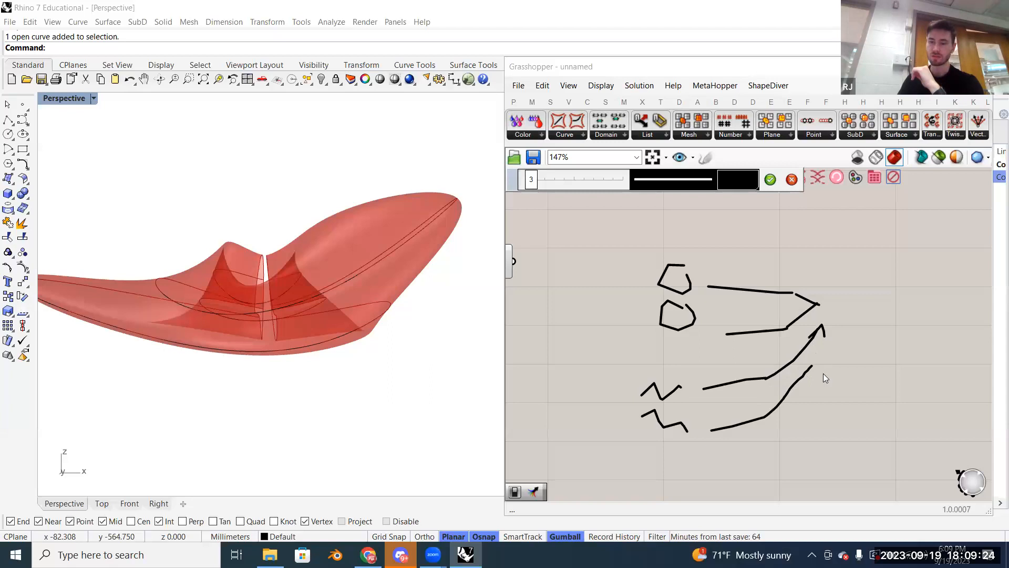
{"action": "left_click_drag", "start_coordinate": [783, 330], "coordinate": [797, 339]}
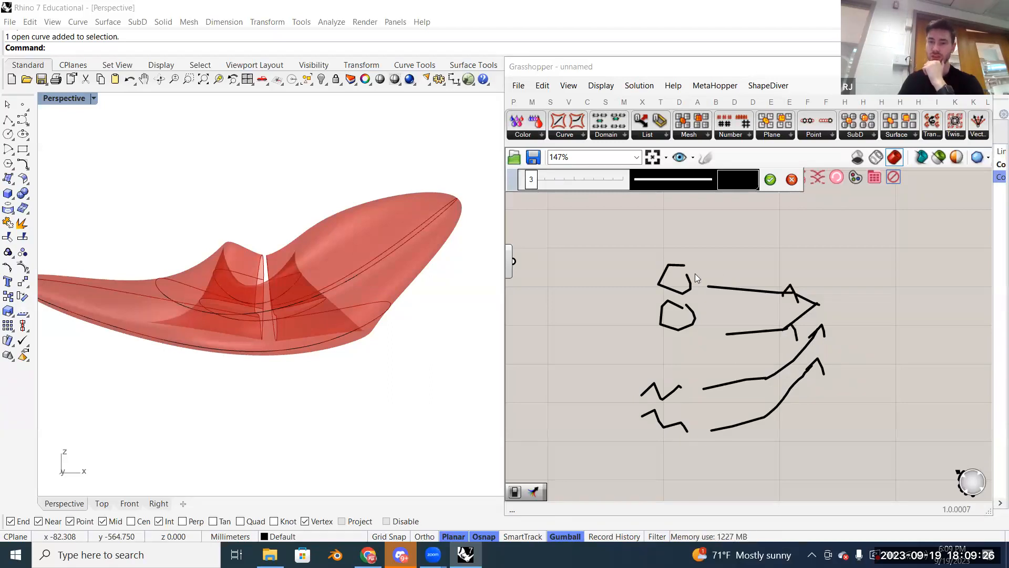
Step: Sketch rough polygonal outlines over the four stacked symbols at the start of the wires
{"action": "left_click_drag", "start_coordinate": [686, 388], "coordinate": [668, 379]}
{"action": "left_click_drag", "start_coordinate": [669, 307], "coordinate": [683, 324]}
{"action": "left_click_drag", "start_coordinate": [684, 442], "coordinate": [690, 413]}
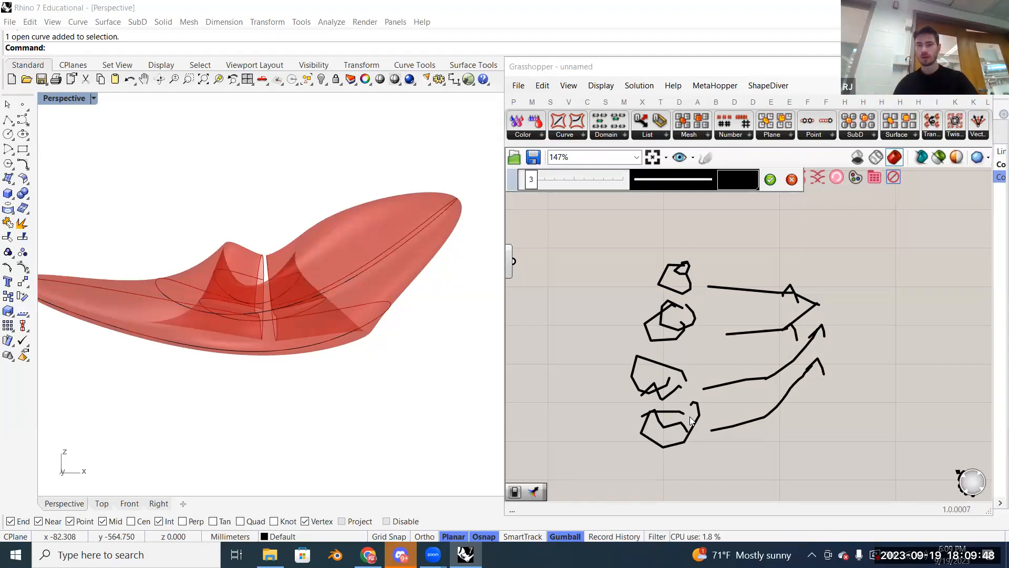
Step: Discard the freehand wire sketch and return to the Merge and Loft components
{"action": "left_click", "coordinate": [792, 180]}
{"action": "scroll", "coordinate": [740, 297], "scroll_direction": "down", "scroll_amount": 5}
{"action": "right_click_drag", "start_coordinate": [739, 297], "coordinate": [769, 336]}
{"action": "scroll", "coordinate": [751, 331], "scroll_direction": "up", "scroll_amount": 3}
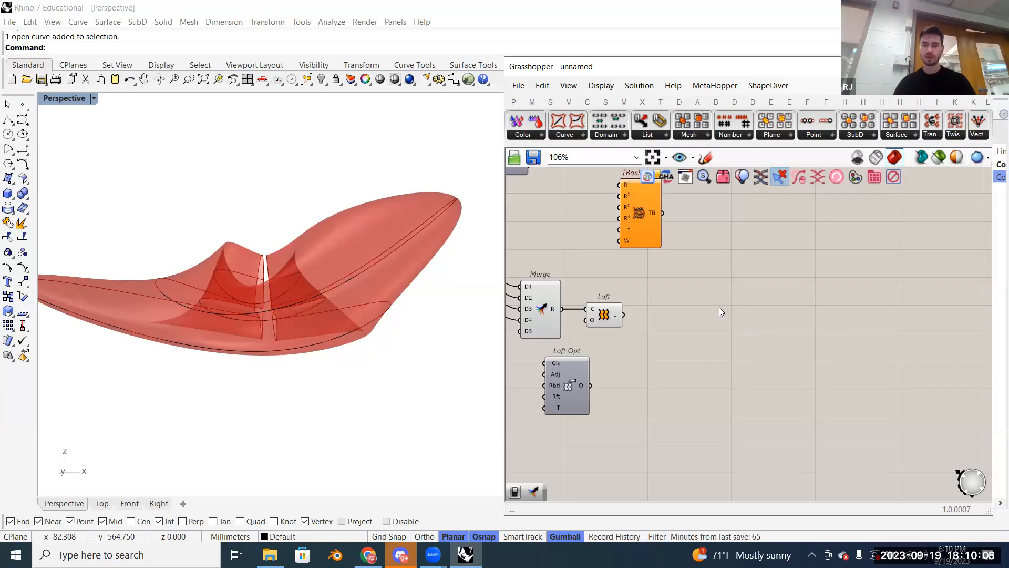
{"action": "right_click_drag", "start_coordinate": [718, 306], "coordinate": [891, 323]}
{"action": "left_click_drag", "start_coordinate": [805, 295], "coordinate": [667, 369]}
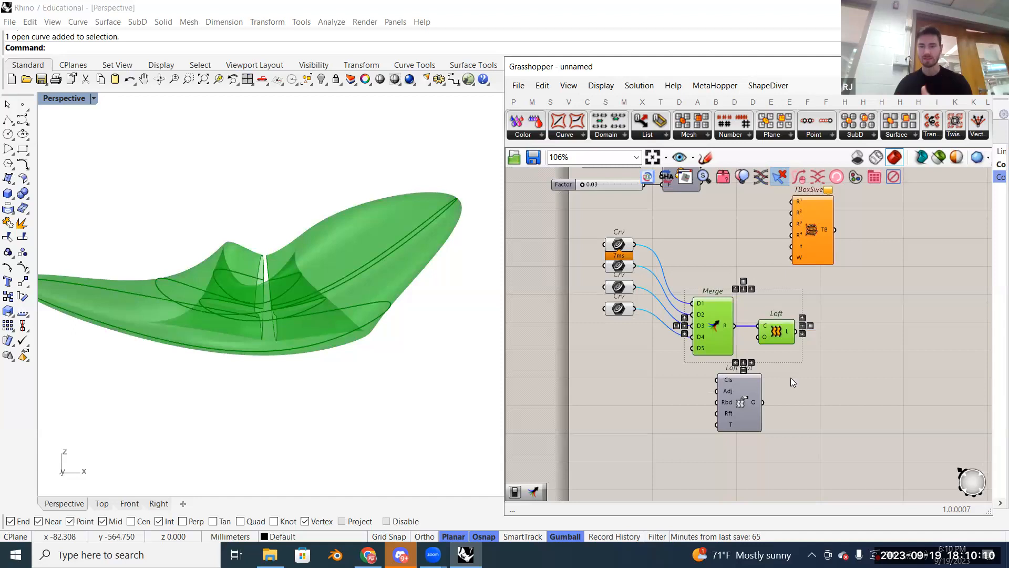
{"action": "left_click", "coordinate": [841, 363]}
{"action": "right_click_drag", "start_coordinate": [845, 358], "coordinate": [786, 426]}
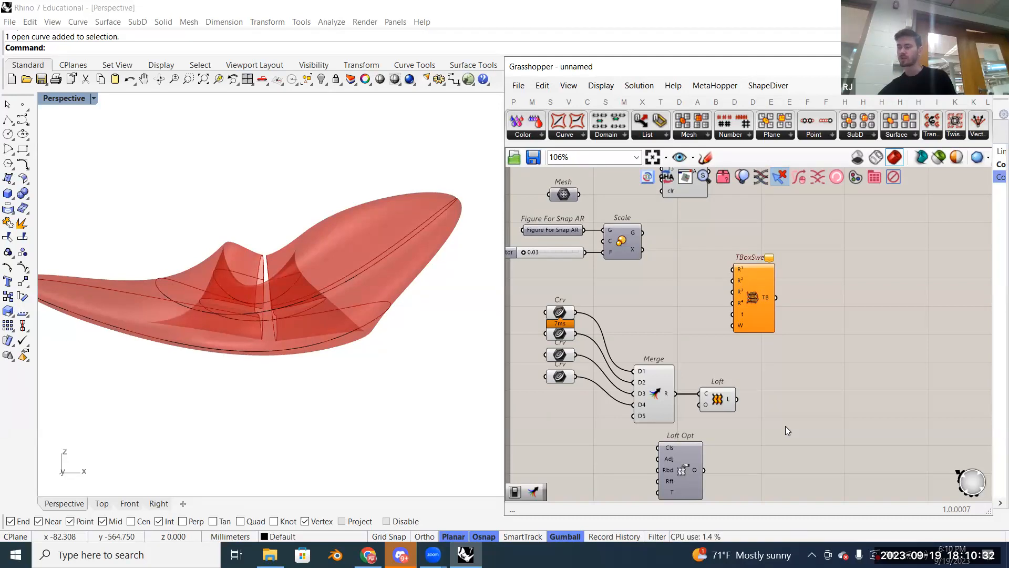
Step: Move TBoxSweep farther from Loft, shift Merge and Loft up level with the Crv parameters, and bring Loft closer to Merge
{"action": "left_click_drag", "start_coordinate": [773, 292], "coordinate": [828, 300]}
{"action": "left_click_drag", "start_coordinate": [729, 345], "coordinate": [672, 352]}
{"action": "left_click", "coordinate": [688, 318]}
{"action": "left_click_drag", "start_coordinate": [724, 320], "coordinate": [638, 402]}
{"action": "left_click", "coordinate": [739, 281]}
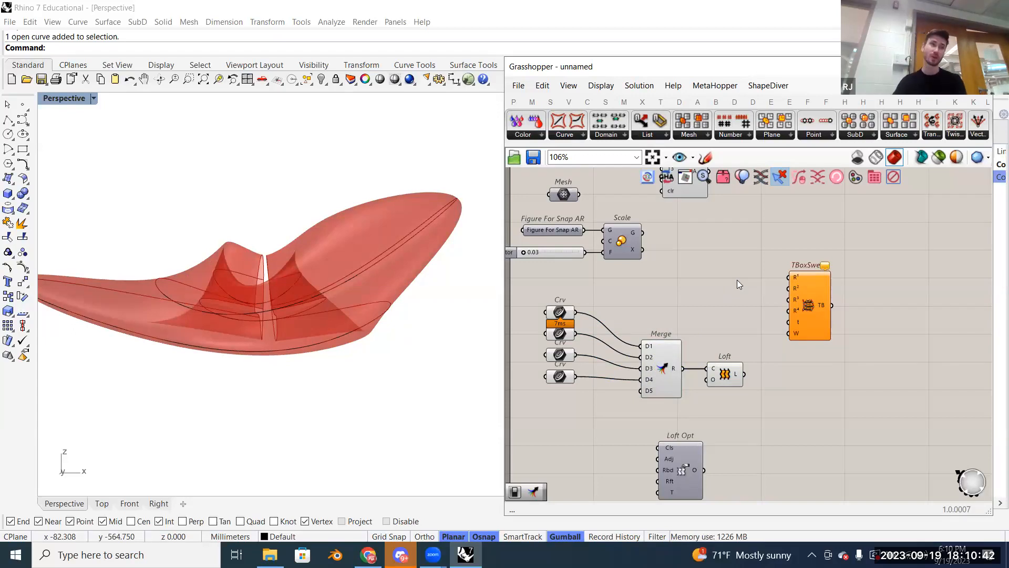
{"action": "left_click_drag", "start_coordinate": [737, 378], "coordinate": [727, 378]}
{"action": "left_click", "coordinate": [727, 319]}
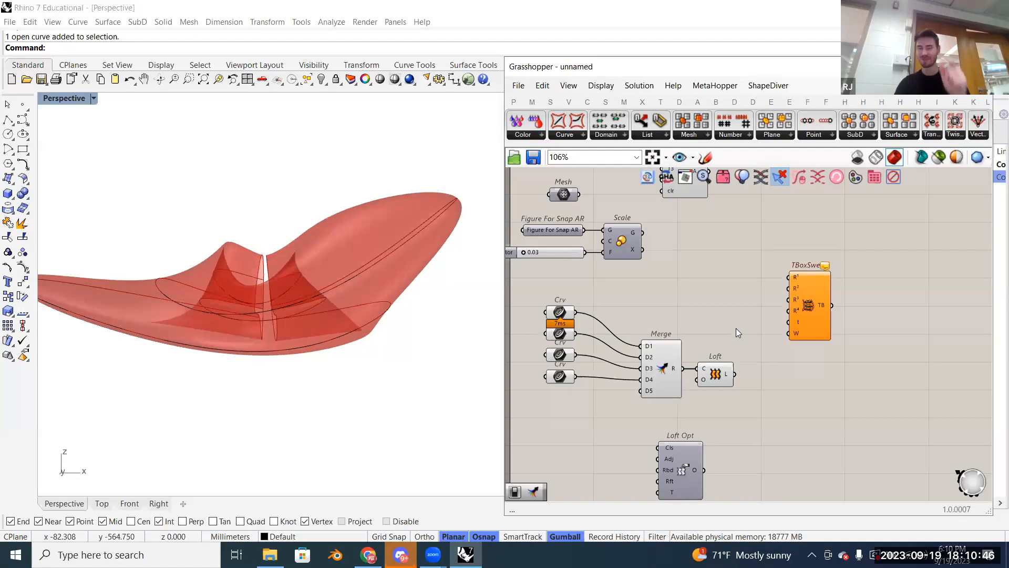
{"action": "scroll", "coordinate": [717, 375], "scroll_direction": "down", "scroll_amount": 1}
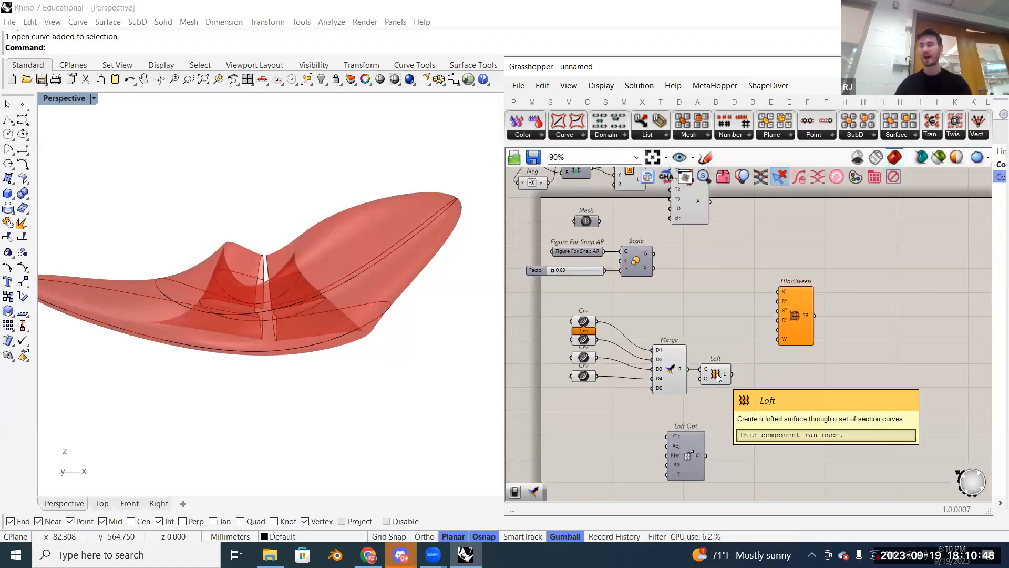
{"action": "scroll", "coordinate": [704, 377], "scroll_direction": "up", "scroll_amount": 3}
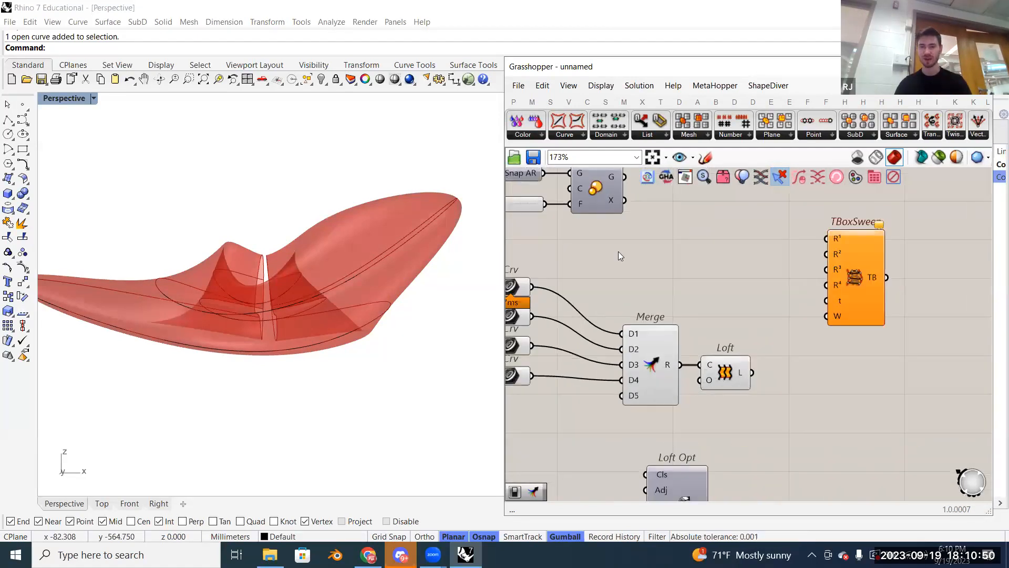
Step: Browse the Tree, List and Sequence component groups in the Sets category
{"action": "left_click", "coordinate": [587, 102]}
{"action": "left_click", "coordinate": [569, 102]}
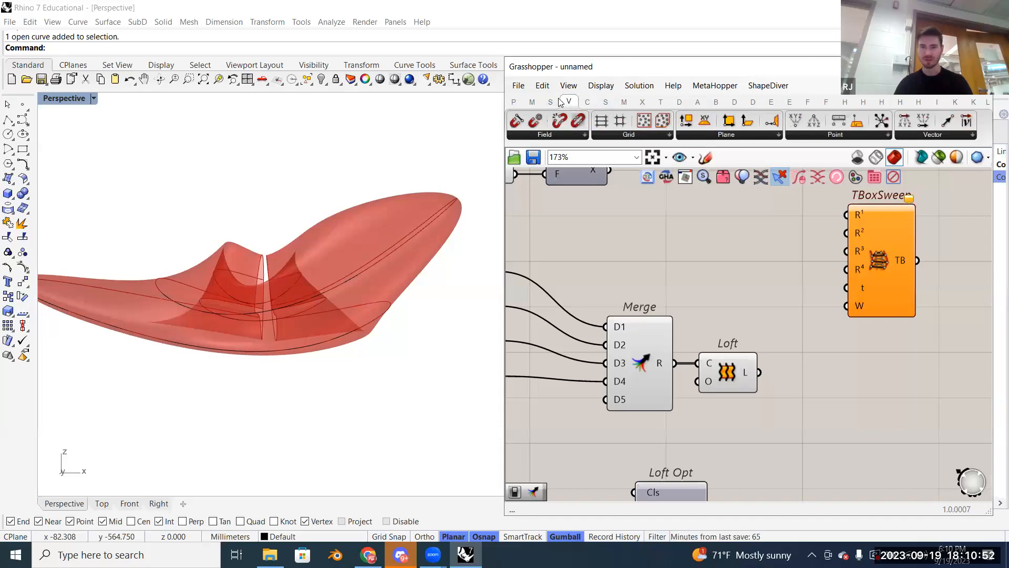
{"action": "left_click", "coordinate": [550, 101]}
{"action": "left_click", "coordinate": [924, 135]}
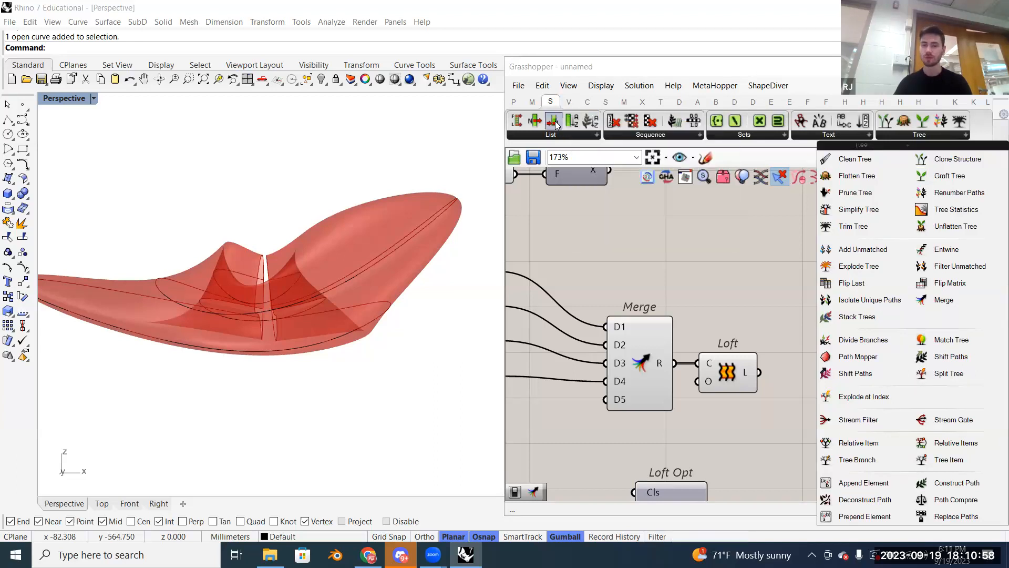
{"action": "left_click", "coordinate": [566, 133]}
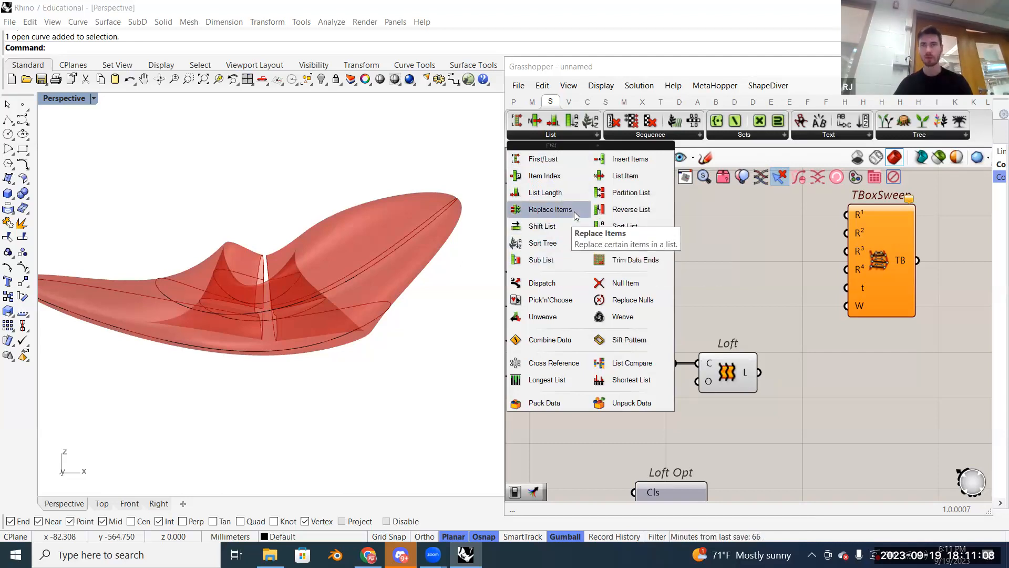
{"action": "left_click", "coordinate": [891, 135]}
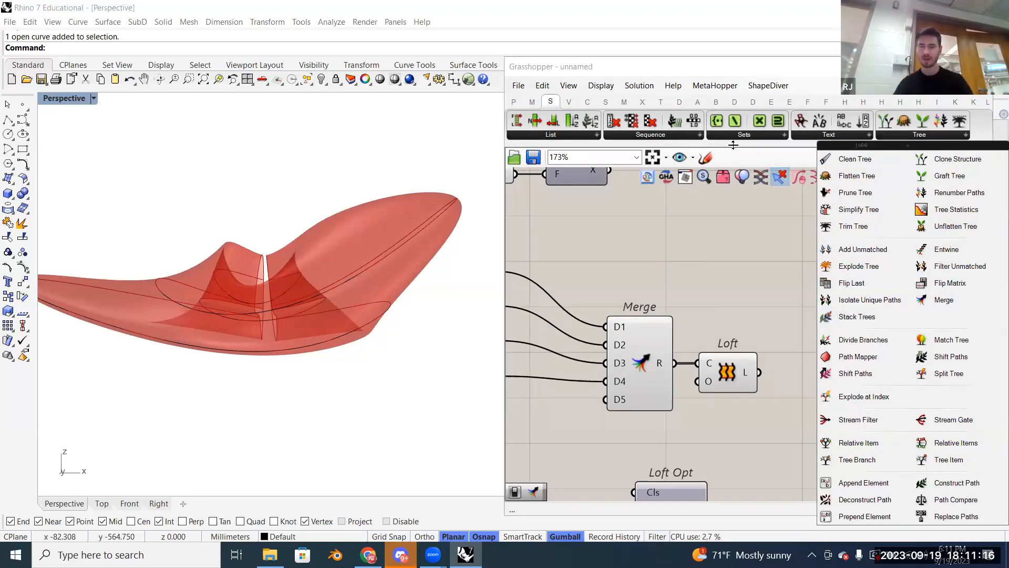
{"action": "left_click", "coordinate": [700, 135]}
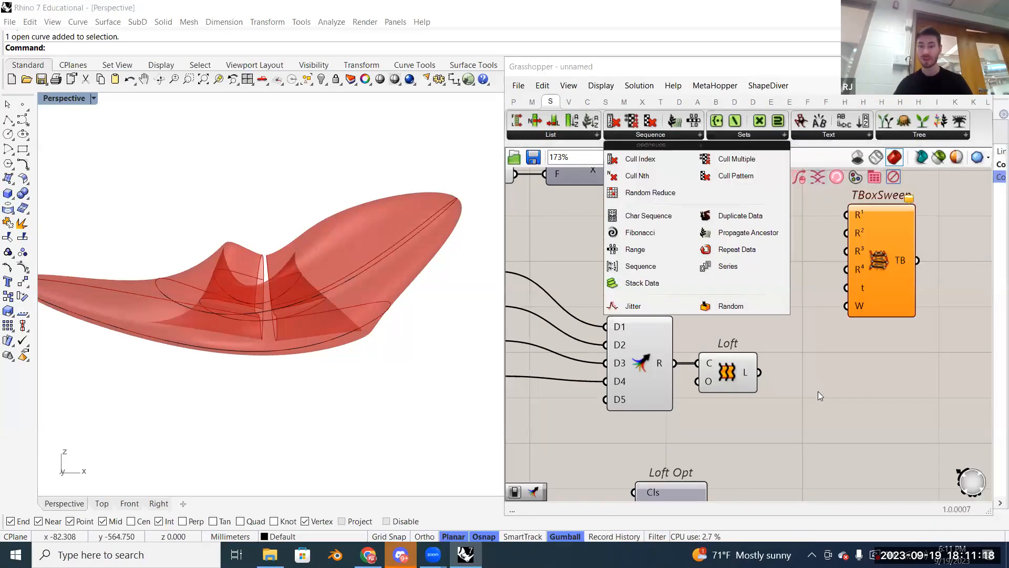
{"action": "scroll", "coordinate": [818, 391], "scroll_direction": "down", "scroll_amount": 1}
{"action": "scroll", "coordinate": [771, 337], "scroll_direction": "down", "scroll_amount": 2}
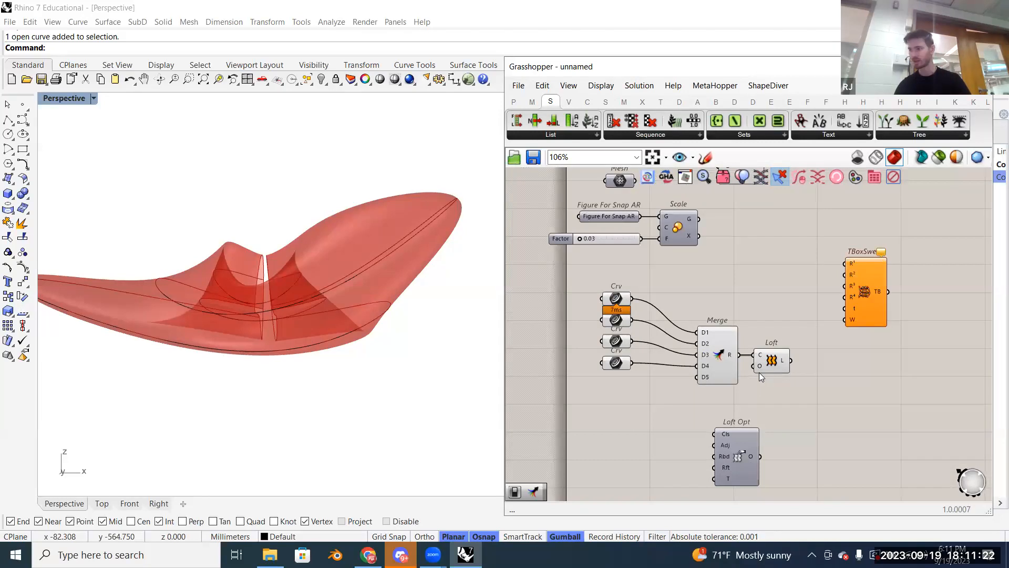
{"action": "scroll", "coordinate": [759, 371], "scroll_direction": "up", "scroll_amount": 1}
{"action": "scroll", "coordinate": [707, 349], "scroll_direction": "up", "scroll_amount": 1}
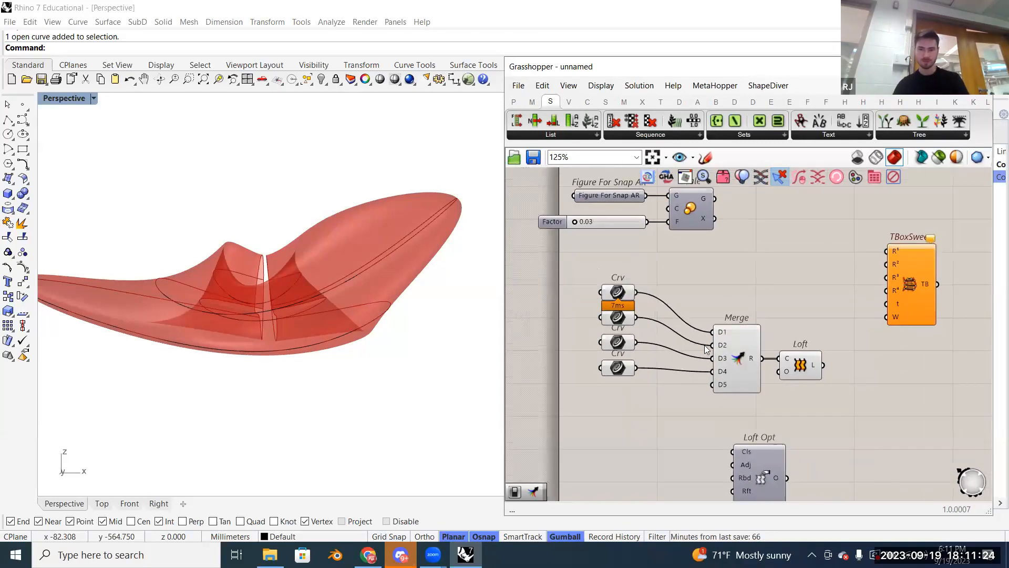
Step: Wire the four Crv parameters in stacked order into TBoxSweep's R1, R2, R3 and R4 inputs
{"action": "left_click_drag", "start_coordinate": [833, 371], "coordinate": [845, 414]}
{"action": "left_click", "coordinate": [854, 403]}
{"action": "left_click_drag", "start_coordinate": [571, 269], "coordinate": [654, 427]}
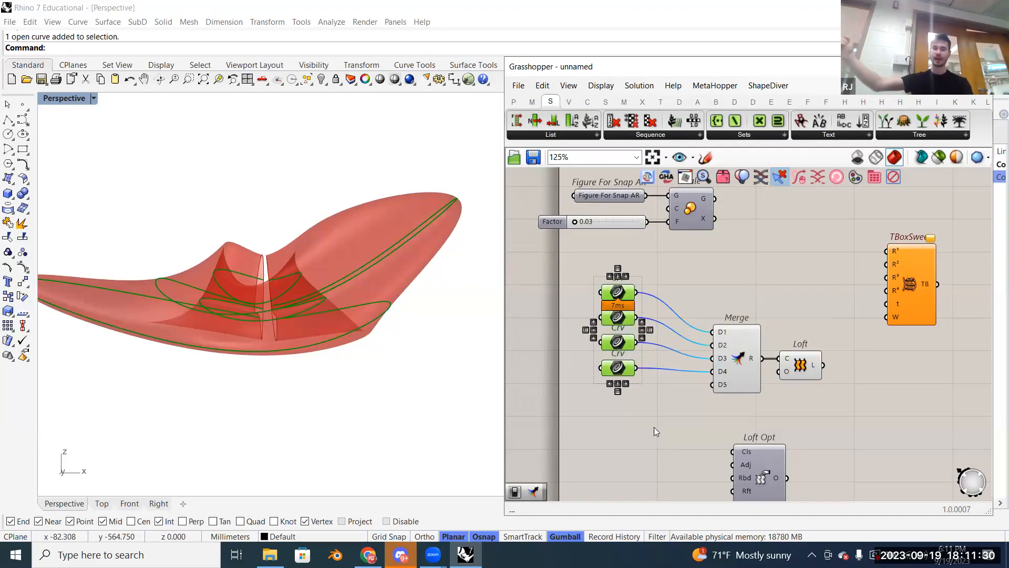
{"action": "left_click", "coordinate": [716, 278]}
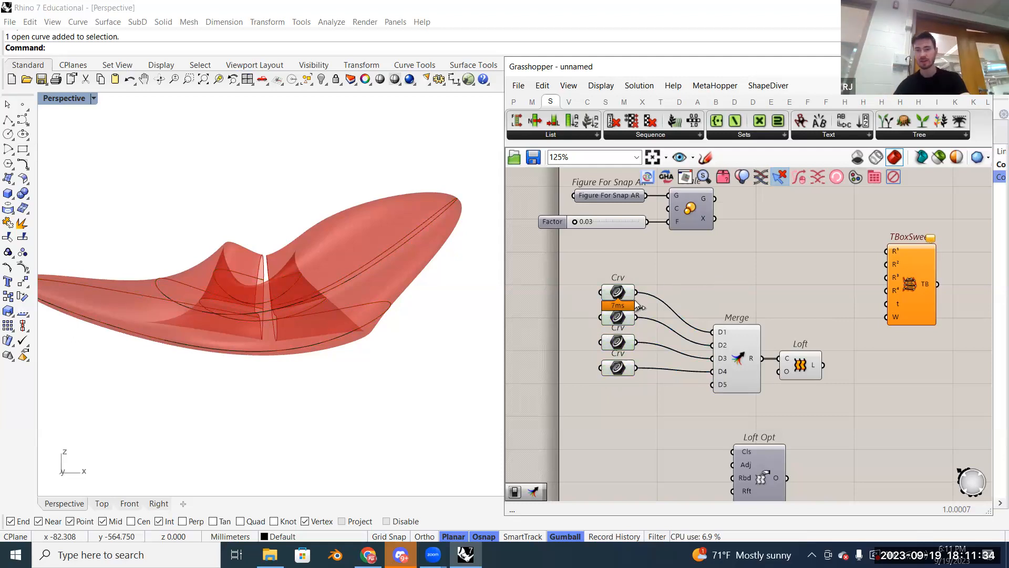
{"action": "left_click_drag", "start_coordinate": [637, 292], "coordinate": [888, 251]}
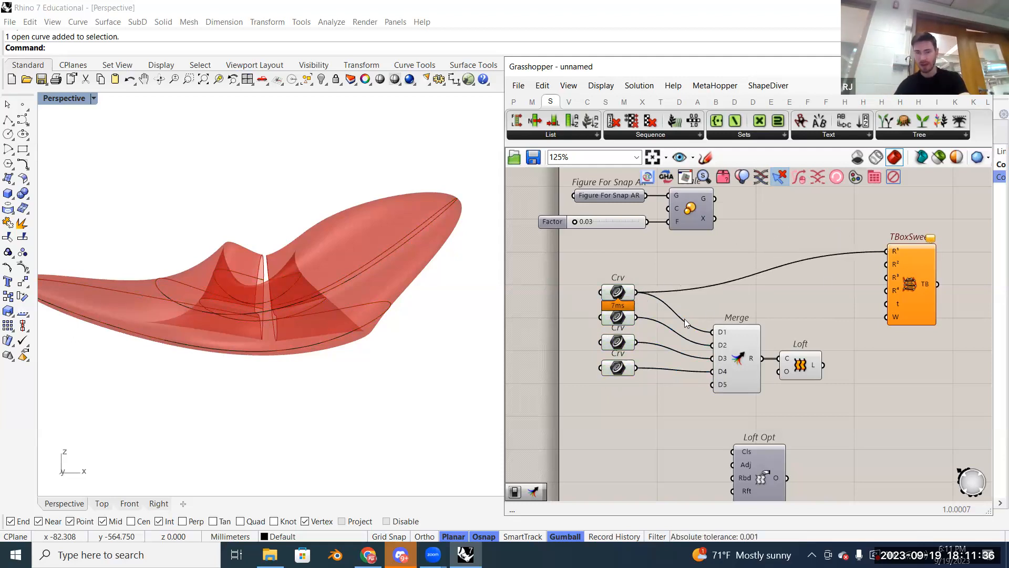
{"action": "left_click_drag", "start_coordinate": [637, 317], "coordinate": [888, 265]}
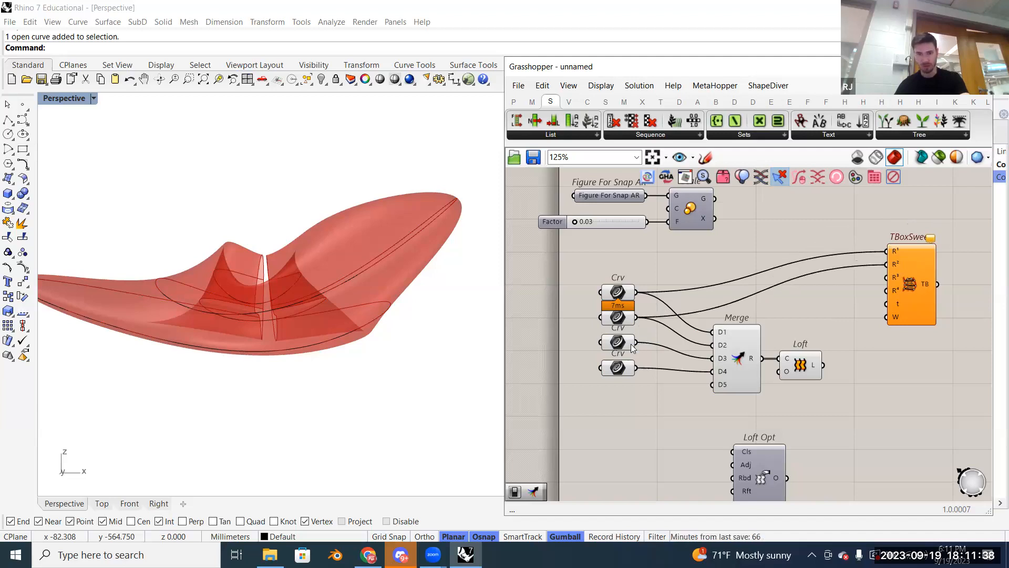
{"action": "left_click_drag", "start_coordinate": [636, 342], "coordinate": [887, 277]}
{"action": "left_click_drag", "start_coordinate": [636, 367], "coordinate": [888, 290]}
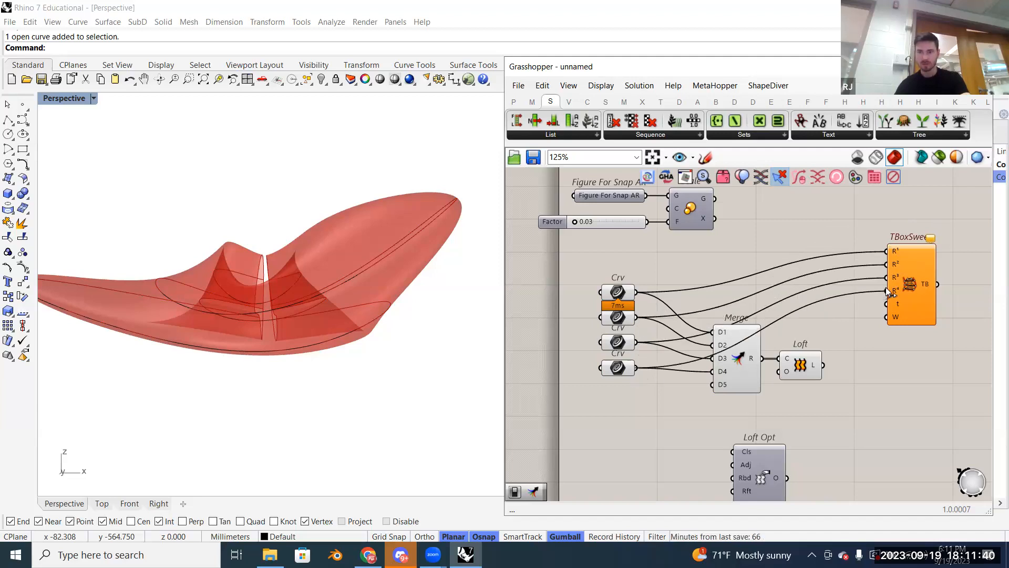
Step: Turn off the preview of the Merge and Loft components
{"action": "left_click_drag", "start_coordinate": [832, 431], "coordinate": [710, 263]}
{"action": "right_click", "coordinate": [698, 251]}
{"action": "left_click", "coordinate": [711, 280]}
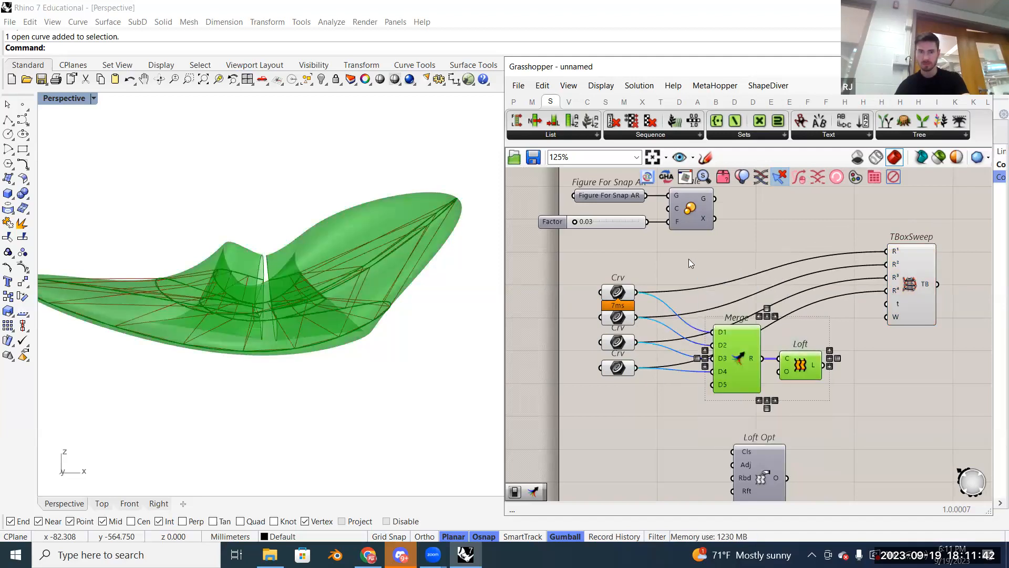
{"action": "left_click", "coordinate": [690, 260]}
Step: Turn on the Scale component's preview and highlight TBoxSweep to see its boxes around the figure's neck
{"action": "right_click_drag", "start_coordinate": [746, 282], "coordinate": [782, 298]}
{"action": "scroll", "coordinate": [379, 320], "scroll_direction": "up", "scroll_amount": 2}
{"action": "scroll", "coordinate": [379, 320], "scroll_direction": "down", "scroll_amount": 2}
{"action": "right_click_drag", "start_coordinate": [434, 335], "coordinate": [766, 274]}
{"action": "right_click", "coordinate": [727, 232]}
{"action": "left_click", "coordinate": [758, 253]}
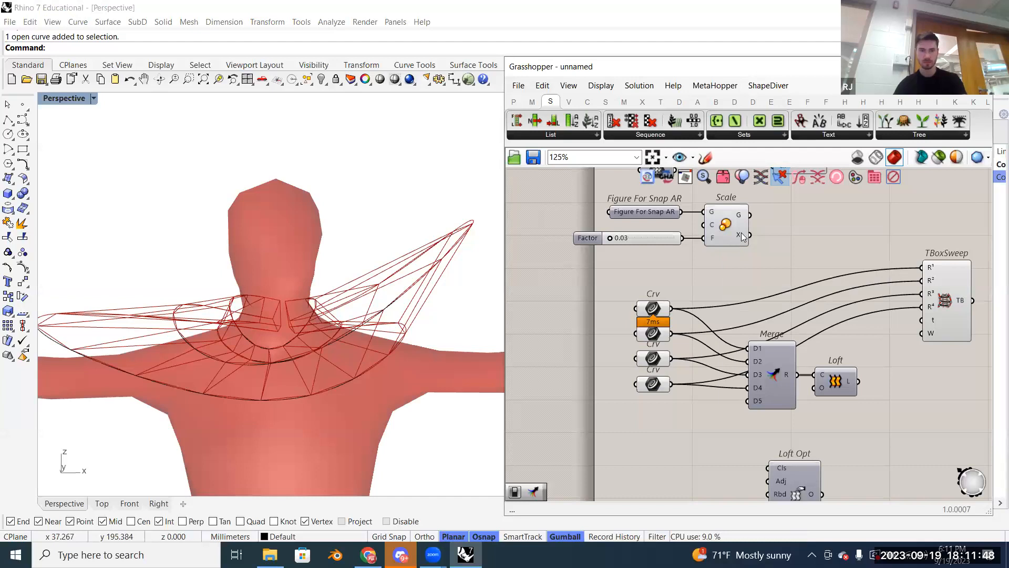
{"action": "left_click", "coordinate": [946, 292]}
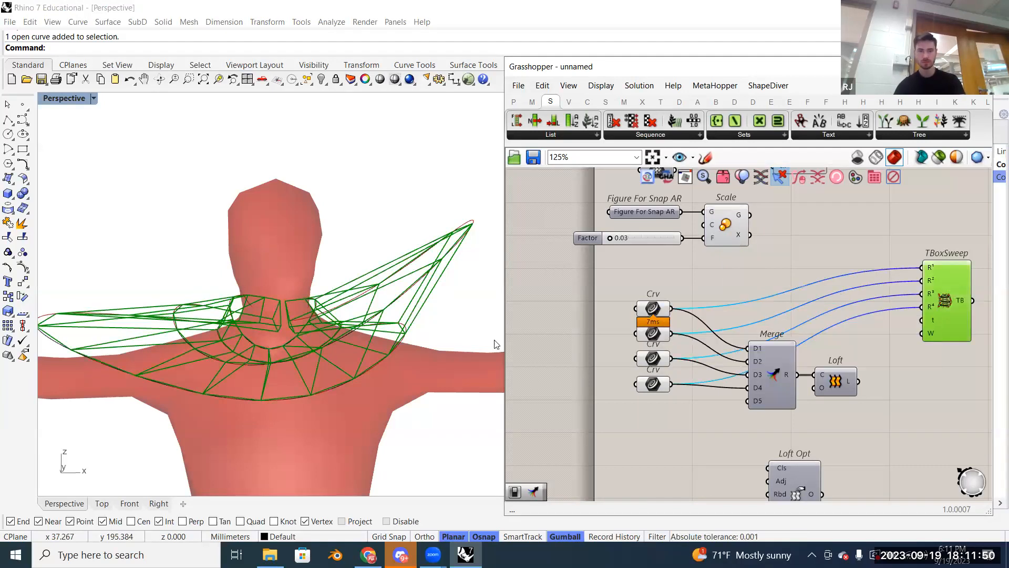
{"action": "right_click_drag", "start_coordinate": [494, 343], "coordinate": [444, 335]}
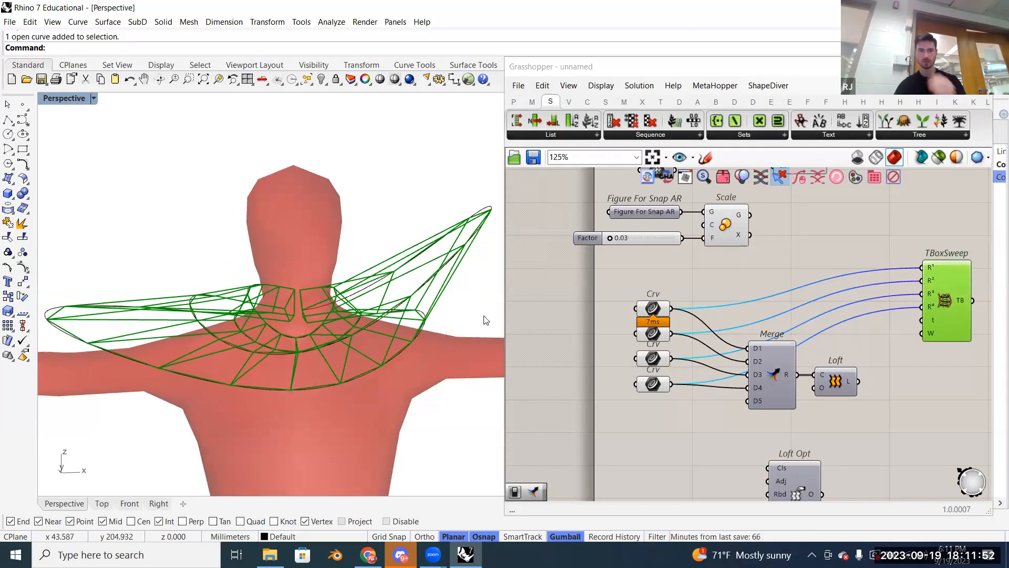
Step: Hide the Scale figure's preview and examine the TBoxSweep boxes on the collar from several angles
{"action": "right_click", "coordinate": [725, 226]}
{"action": "left_click", "coordinate": [707, 246]}
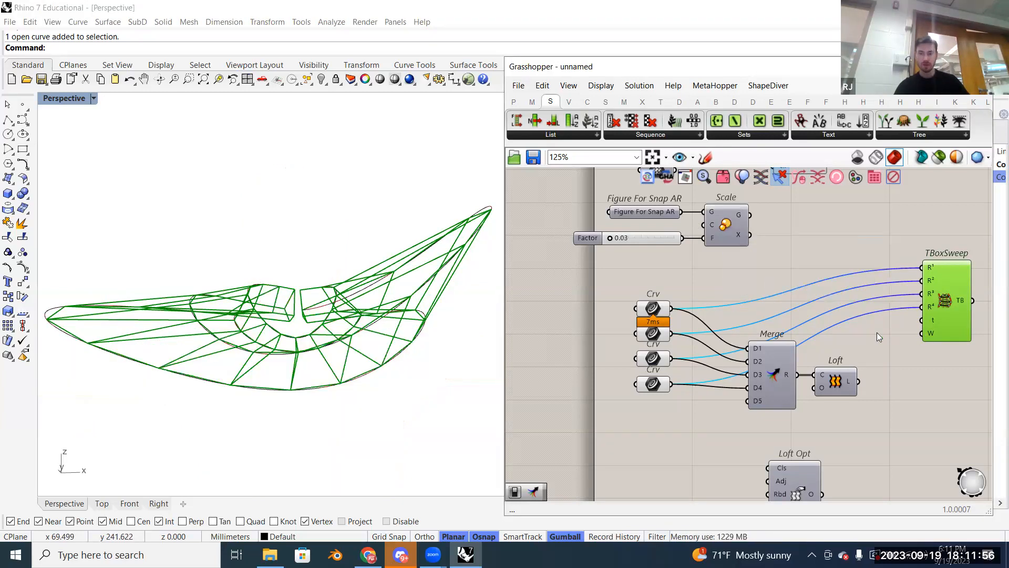
{"action": "right_click_drag", "start_coordinate": [213, 403], "coordinate": [288, 424]}
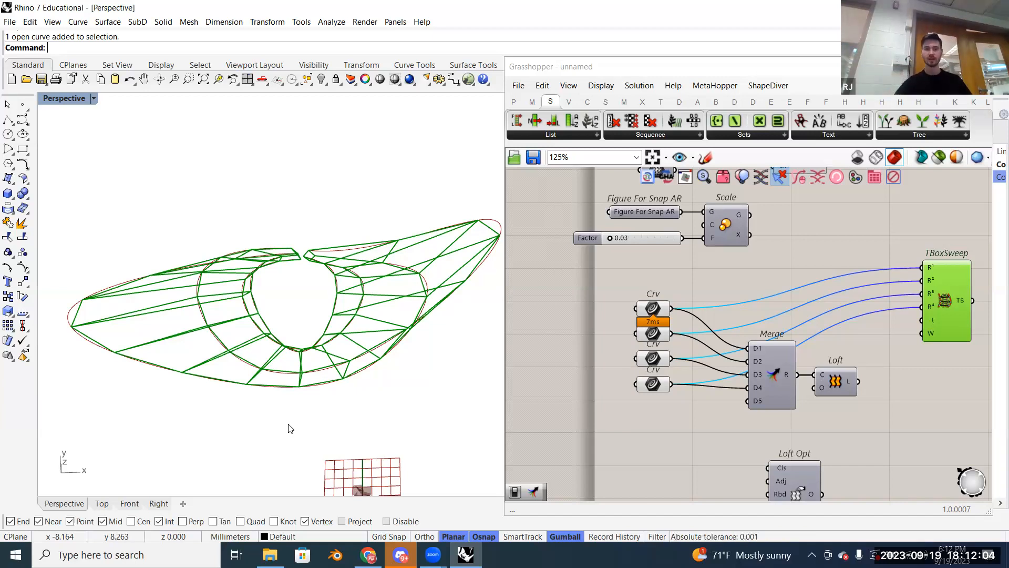
{"action": "right_click_drag", "start_coordinate": [315, 319], "coordinate": [354, 214]}
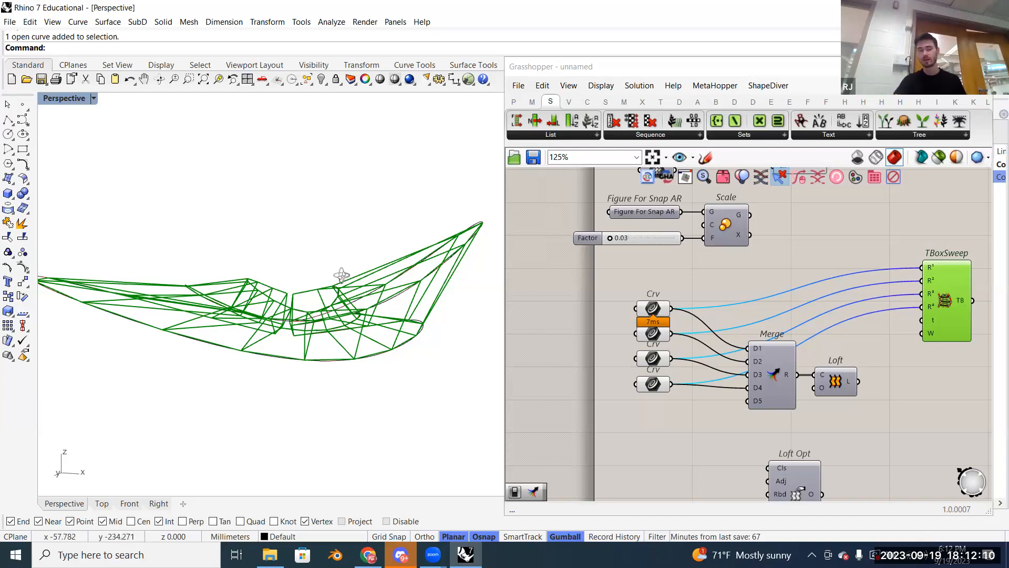
{"action": "right_click_drag", "start_coordinate": [341, 275], "coordinate": [340, 306]}
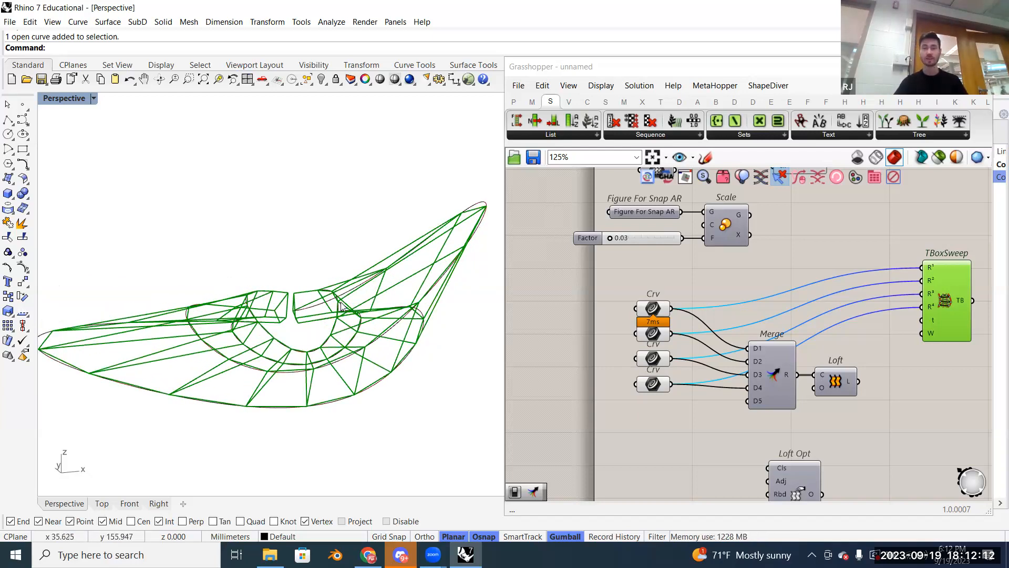
{"action": "right_click_drag", "start_coordinate": [356, 296], "coordinate": [362, 295]}
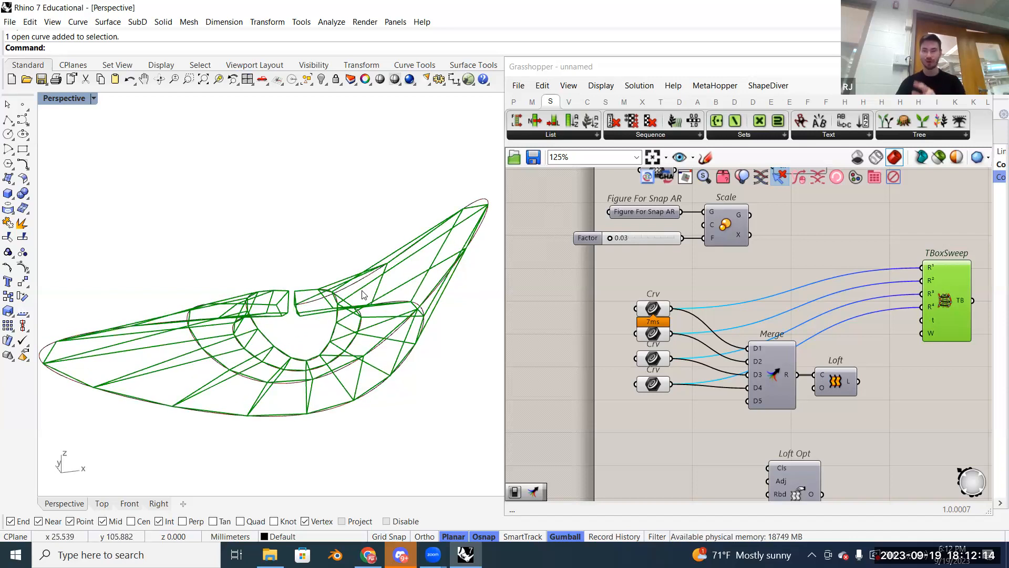
Step: Shift TBoxSweep slightly toward the curves and delete the Merge, Loft and Loft Opt components
{"action": "left_click_drag", "start_coordinate": [949, 300], "coordinate": [911, 303]}
{"action": "mouse_move", "coordinate": [896, 322]}
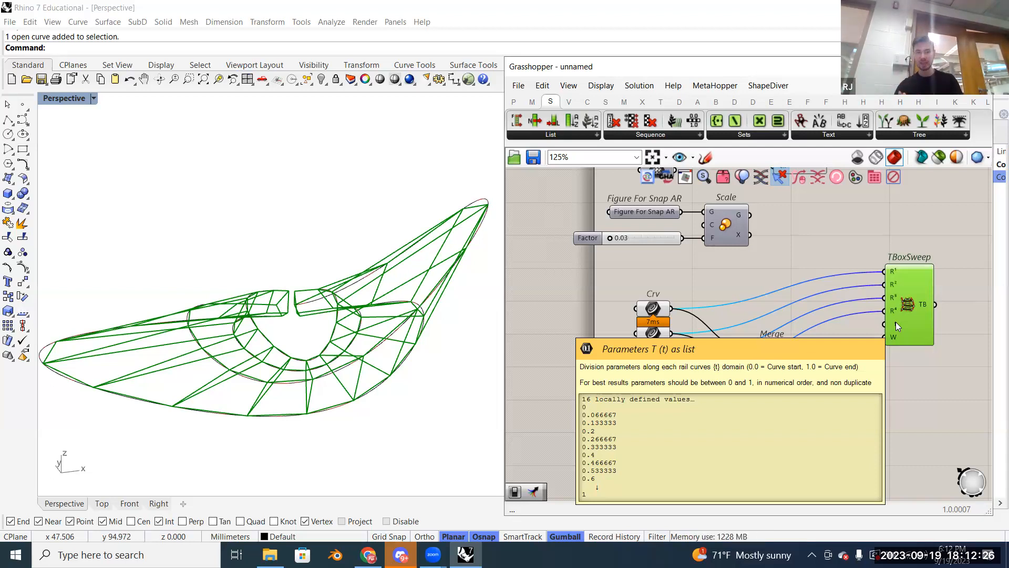
{"action": "right_click_drag", "start_coordinate": [849, 395], "coordinate": [783, 402]}
{"action": "left_click_drag", "start_coordinate": [783, 428], "coordinate": [707, 358]}
{"action": "right_click_drag", "start_coordinate": [707, 346], "coordinate": [702, 257]}
{"action": "left_click_drag", "start_coordinate": [792, 444], "coordinate": [694, 286]}
{"action": "key", "text": "Delete"}
{"action": "right_click_drag", "start_coordinate": [818, 349], "coordinate": [771, 483]}
{"action": "left_click", "coordinate": [767, 376]}
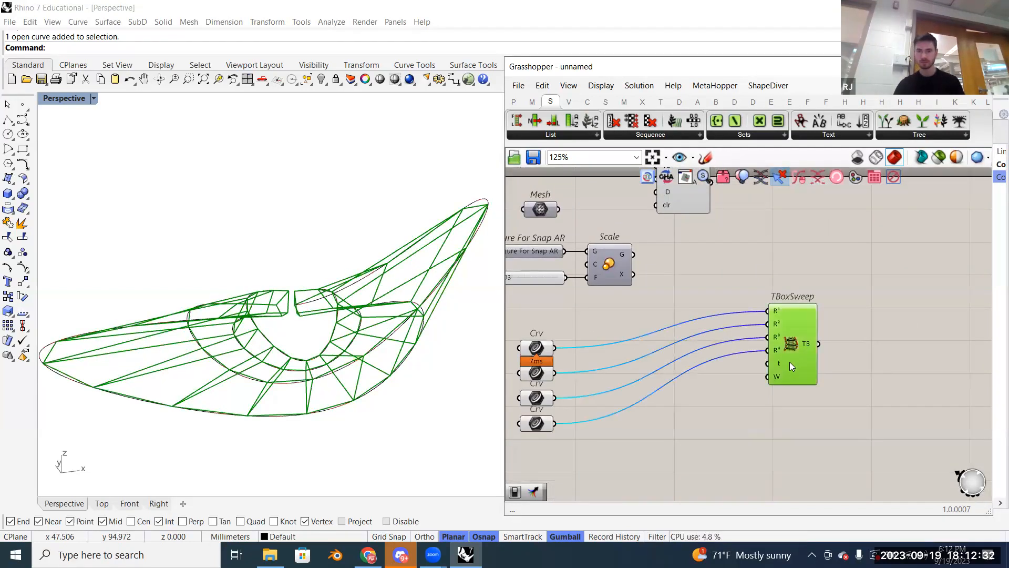
Step: Examine the default division parameters of TBoxSweep's t input and deselect the component
{"action": "right_click_drag", "start_coordinate": [761, 377], "coordinate": [840, 340]}
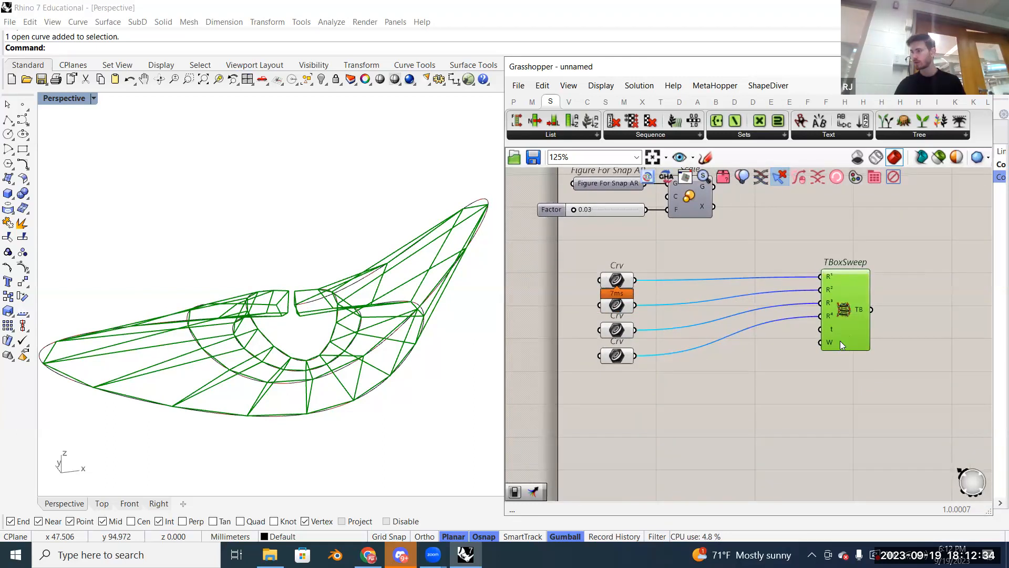
{"action": "mouse_move", "coordinate": [833, 328]}
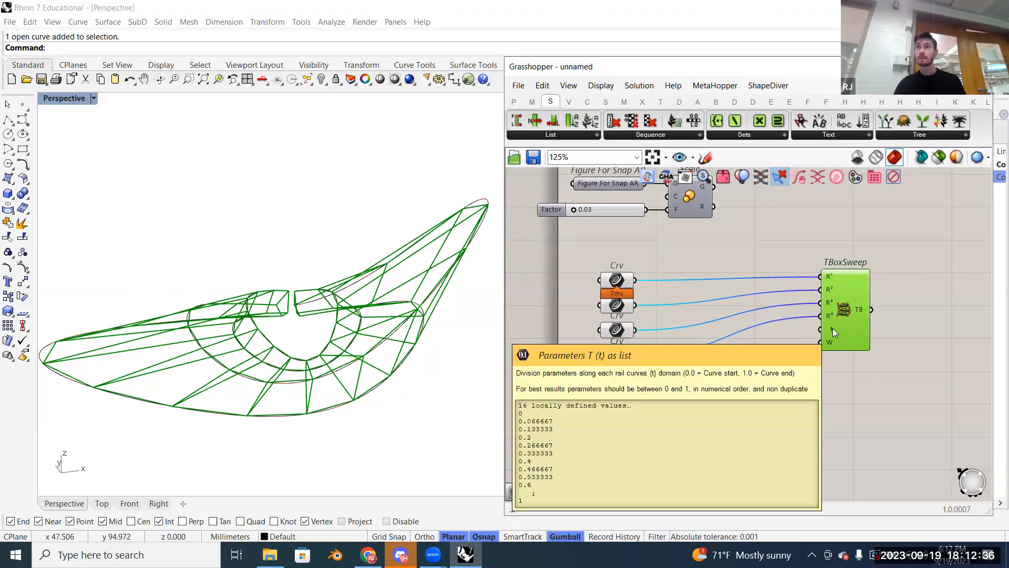
{"action": "left_click", "coordinate": [904, 256]}
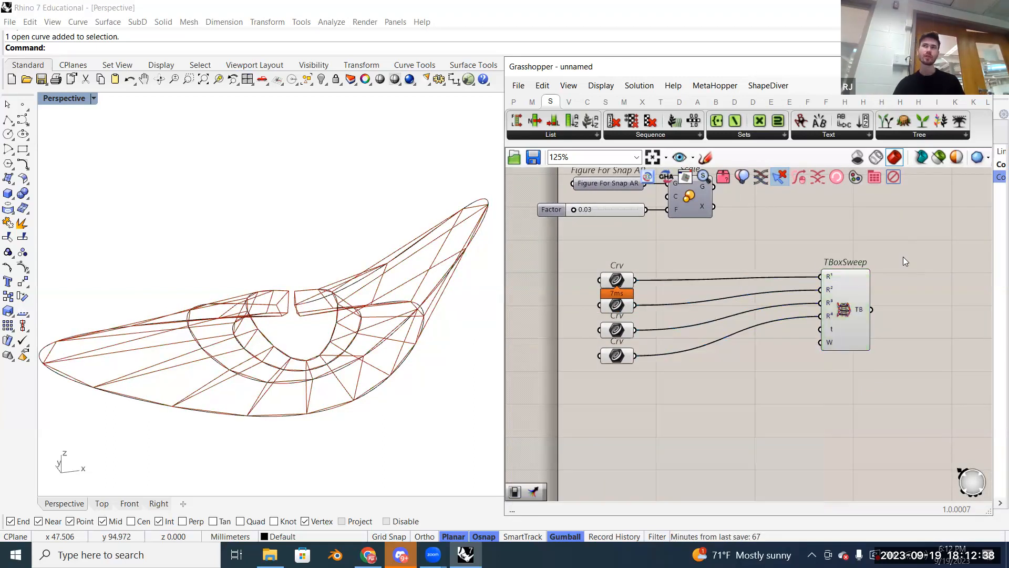
Step: Turn the Scale component's preview on to show the figure beneath the collar boxes
{"action": "right_click_drag", "start_coordinate": [805, 358], "coordinate": [836, 441]}
{"action": "right_click", "coordinate": [717, 279]}
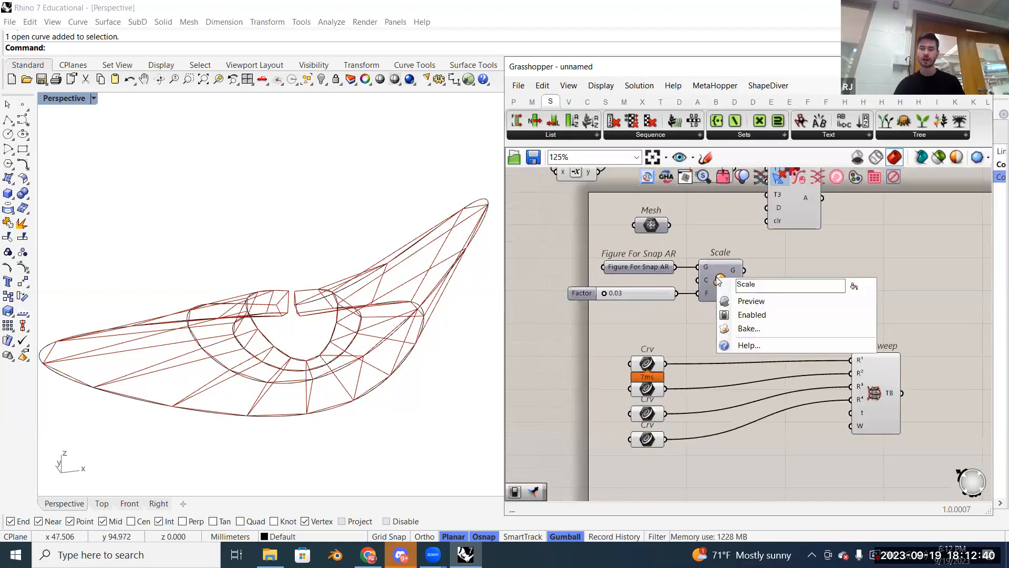
{"action": "left_click", "coordinate": [751, 301]}
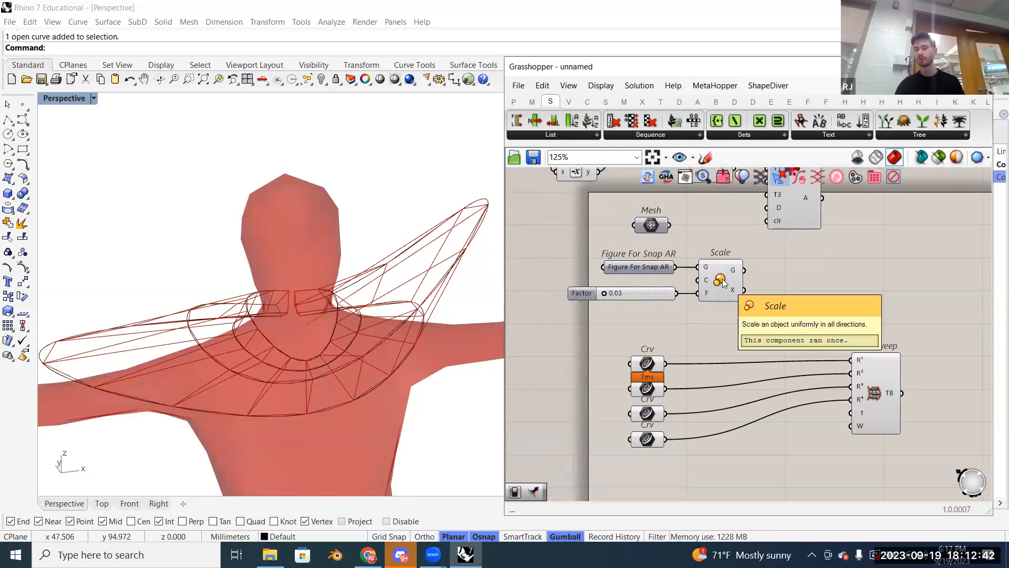
Step: Hide the Scale component's figure preview and examine the collar boxes without the body
{"action": "left_click", "coordinate": [723, 283]}
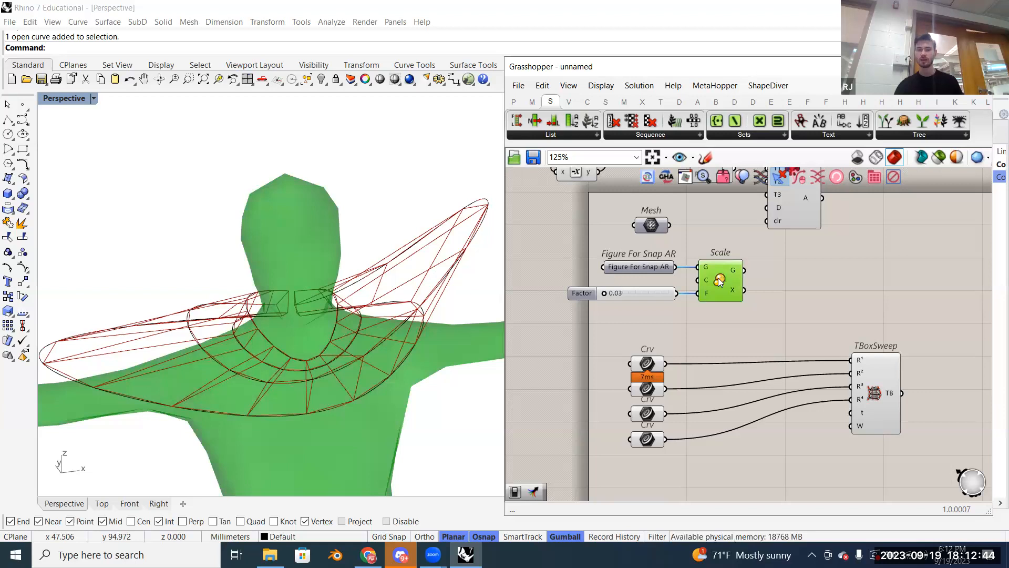
{"action": "right_click", "coordinate": [722, 280]}
{"action": "left_click", "coordinate": [746, 301]}
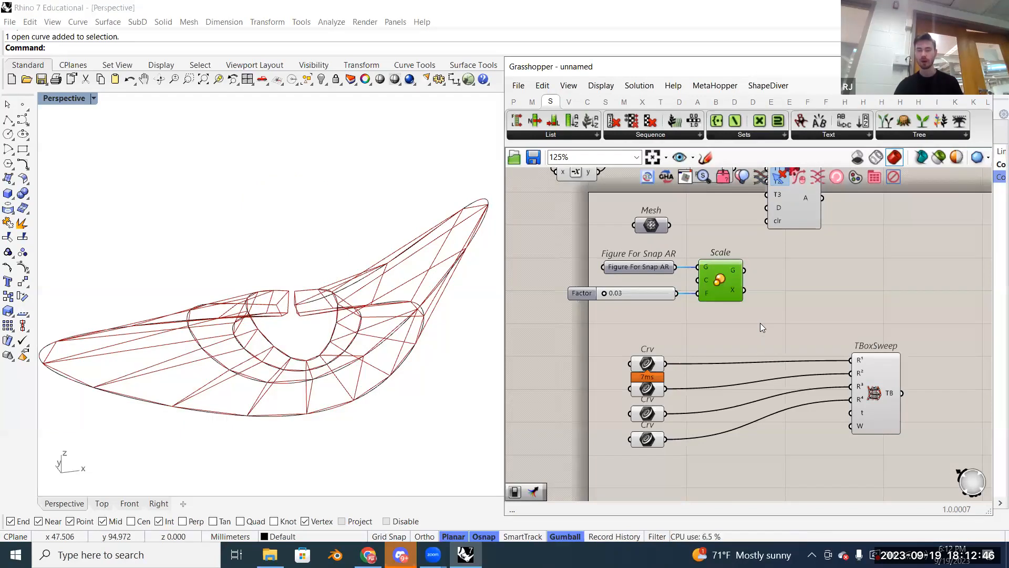
{"action": "left_click", "coordinate": [760, 323]}
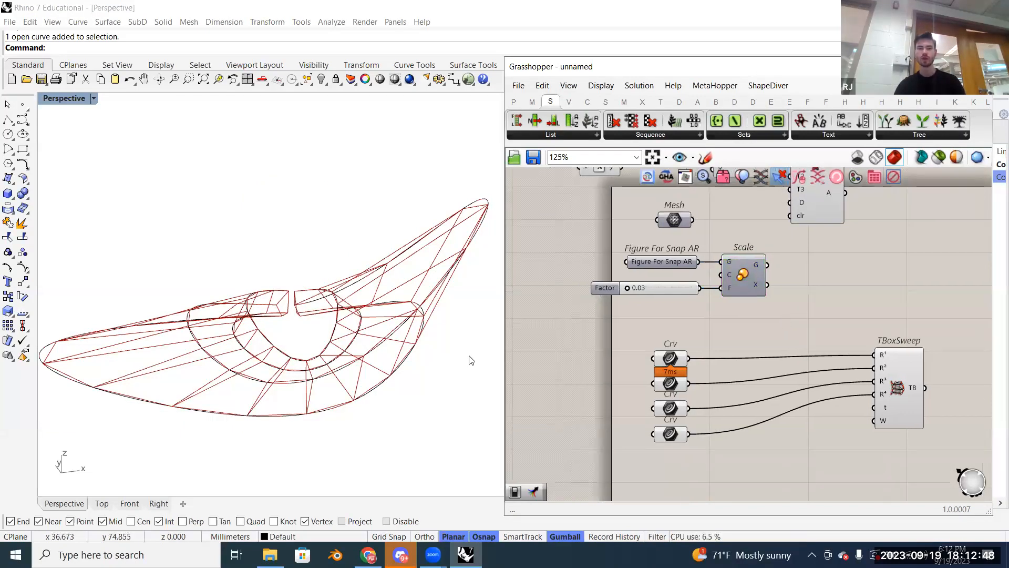
{"action": "right_click_drag", "start_coordinate": [473, 356], "coordinate": [475, 360]}
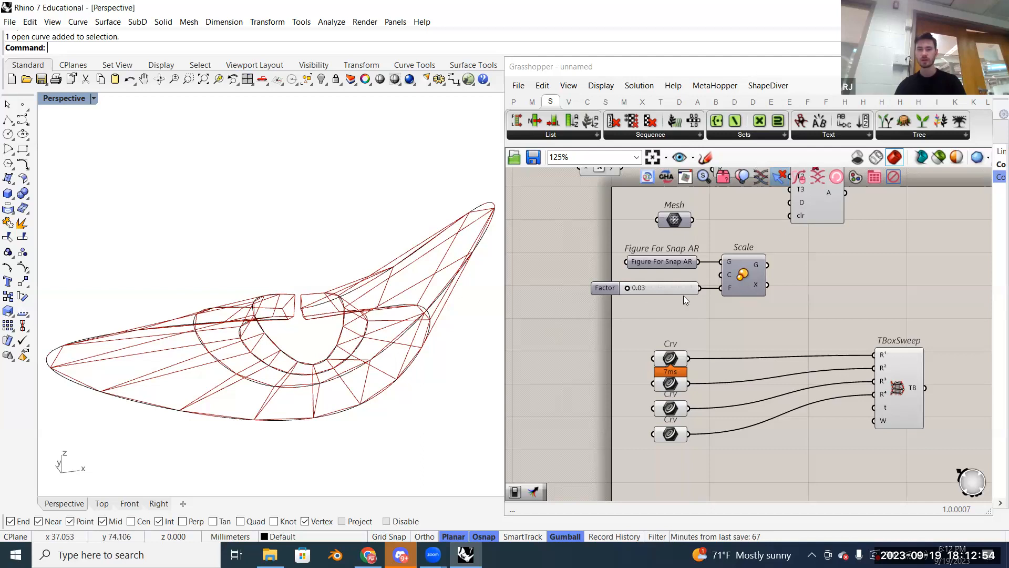
{"action": "right_click_drag", "start_coordinate": [447, 323], "coordinate": [491, 304]}
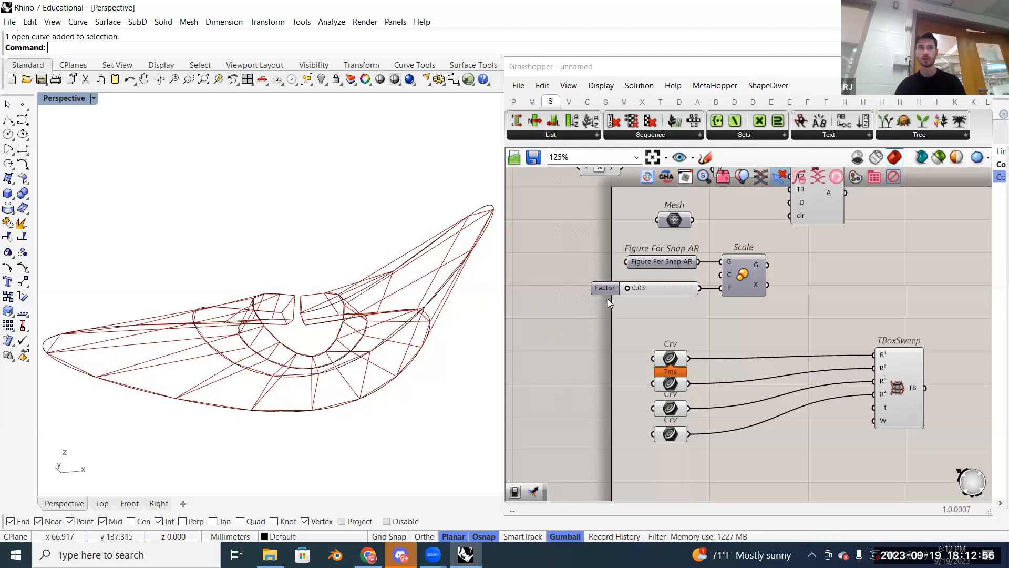
Step: Turn the Scale component's preview back on to see the figure together with the collar boxes
{"action": "right_click", "coordinate": [742, 275]}
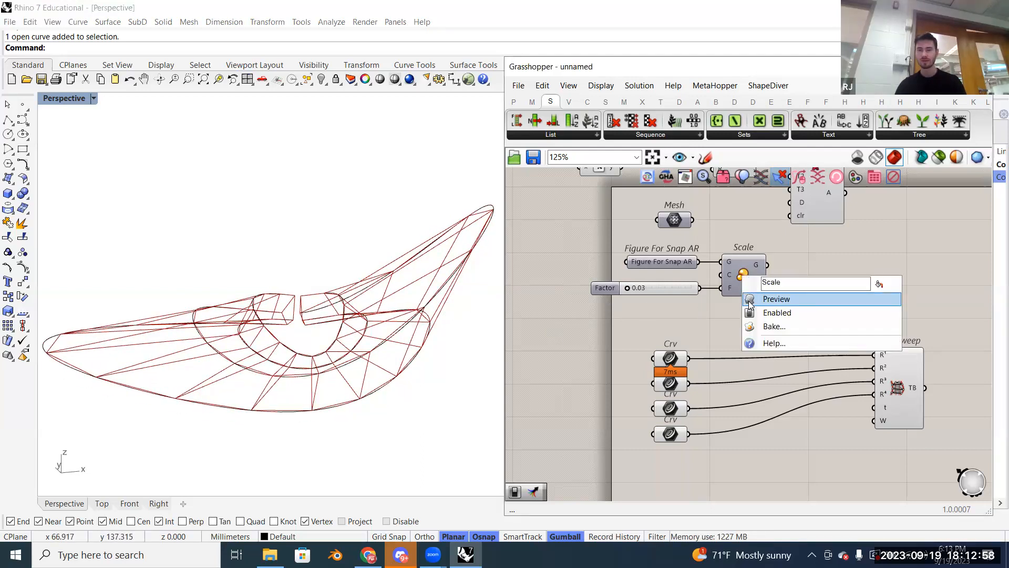
{"action": "left_click", "coordinate": [760, 297]}
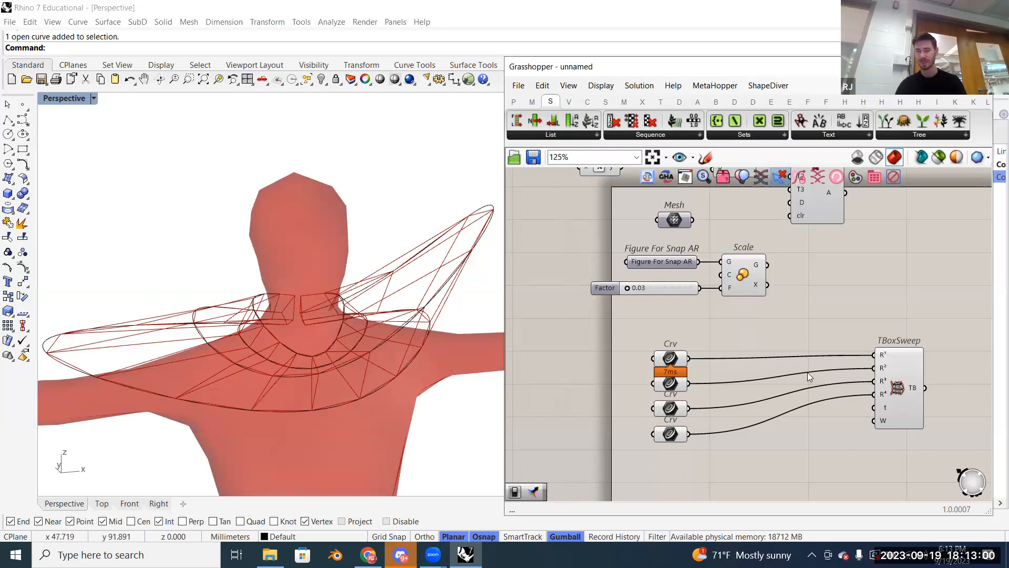
{"action": "right_click_drag", "start_coordinate": [884, 376], "coordinate": [859, 354]}
{"action": "mouse_move", "coordinate": [860, 359]}
{"action": "left_mouse_down"}
{"action": "mouse_move", "coordinate": [802, 352]}
{"action": "mouse_move", "coordinate": [859, 356]}
{"action": "left_mouse_up"}
{"action": "left_click", "coordinate": [811, 302]}
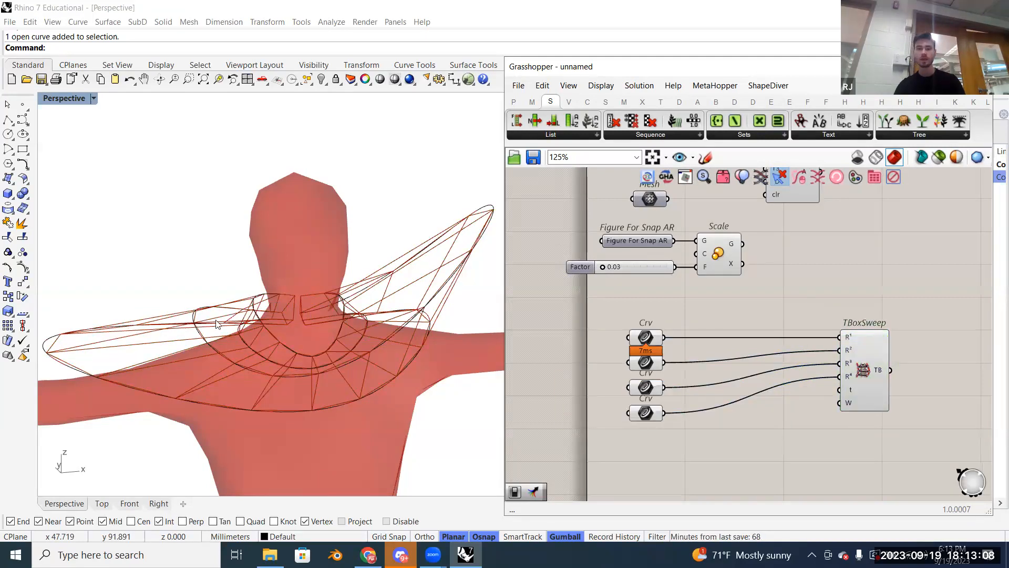
Step: Select the upper outer collar curve to show its control points and hide the Scale component's figure preview
{"action": "left_click", "coordinate": [435, 300]}
{"action": "scroll", "coordinate": [351, 288], "scroll_direction": "down", "scroll_amount": 2}
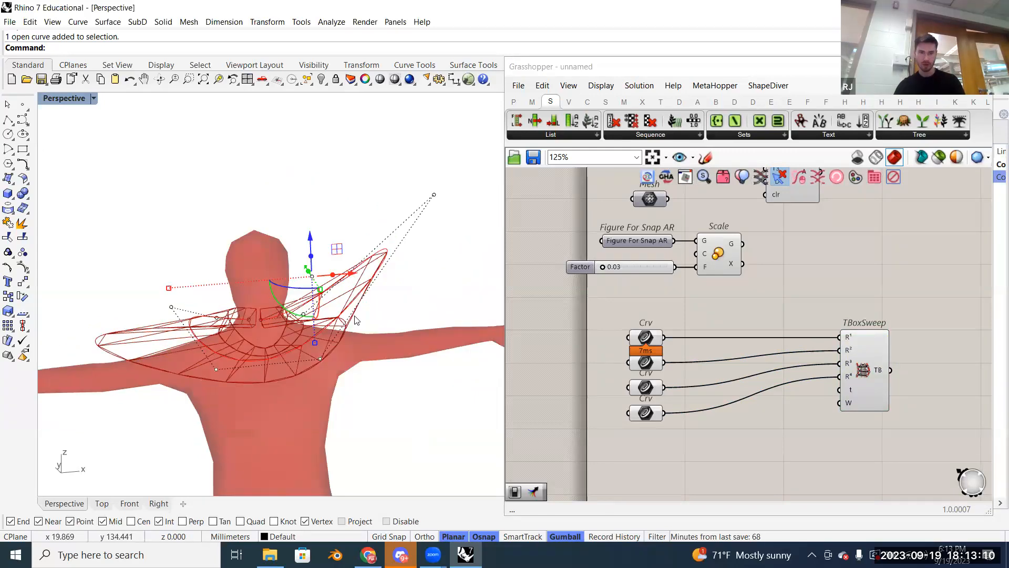
{"action": "right_click", "coordinate": [718, 241]}
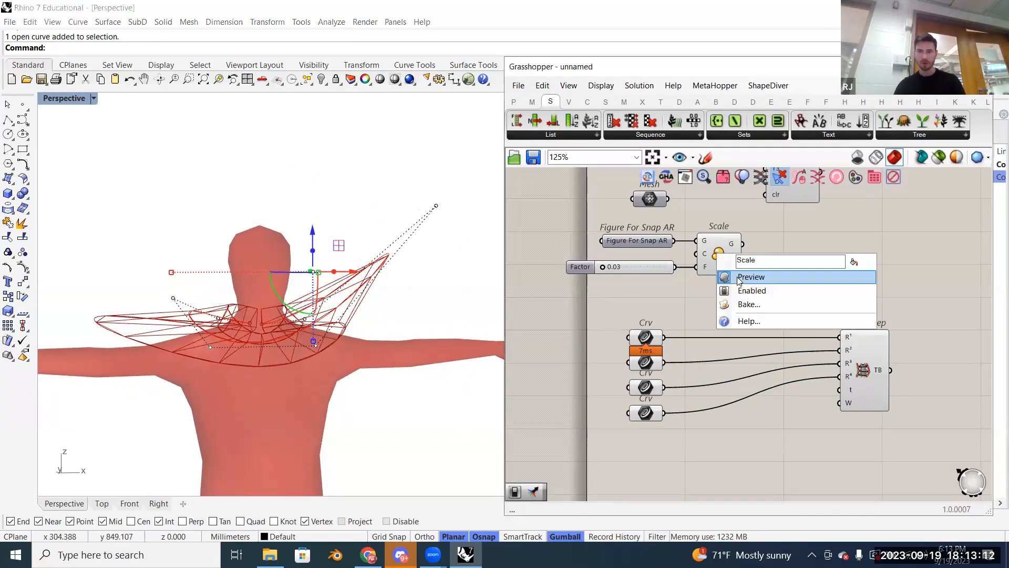
{"action": "left_click", "coordinate": [734, 273]}
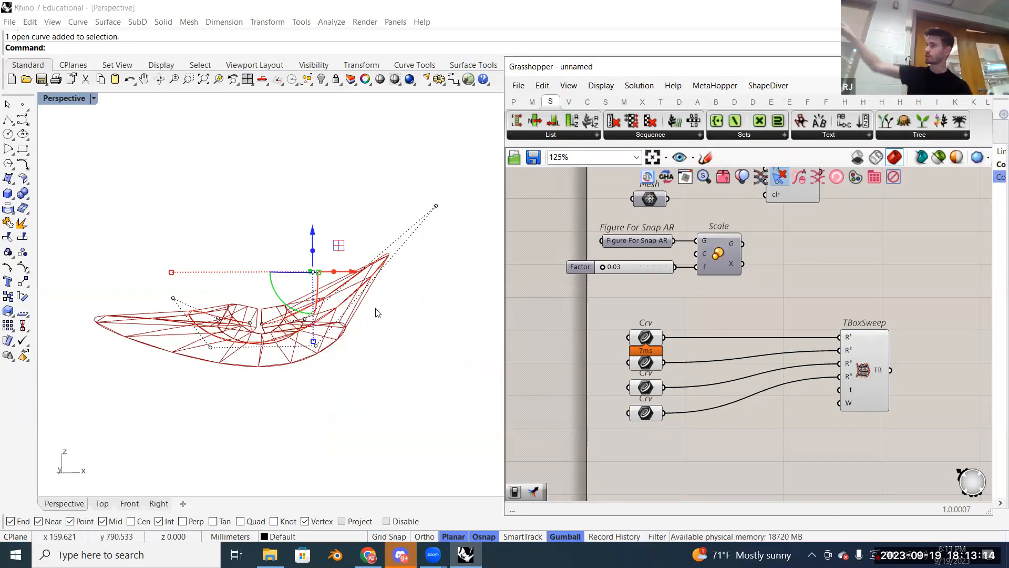
Step: Try raising a lower control point of the selected collar curve far above the collar, undo the move and deselect the curve
{"action": "left_click", "coordinate": [436, 207]}
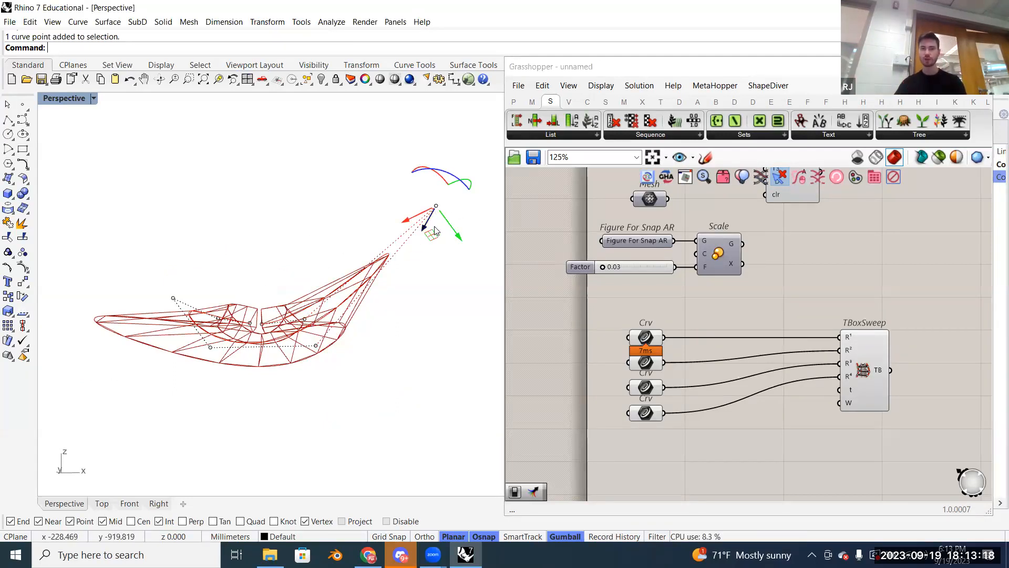
{"action": "left_click", "coordinate": [210, 347]}
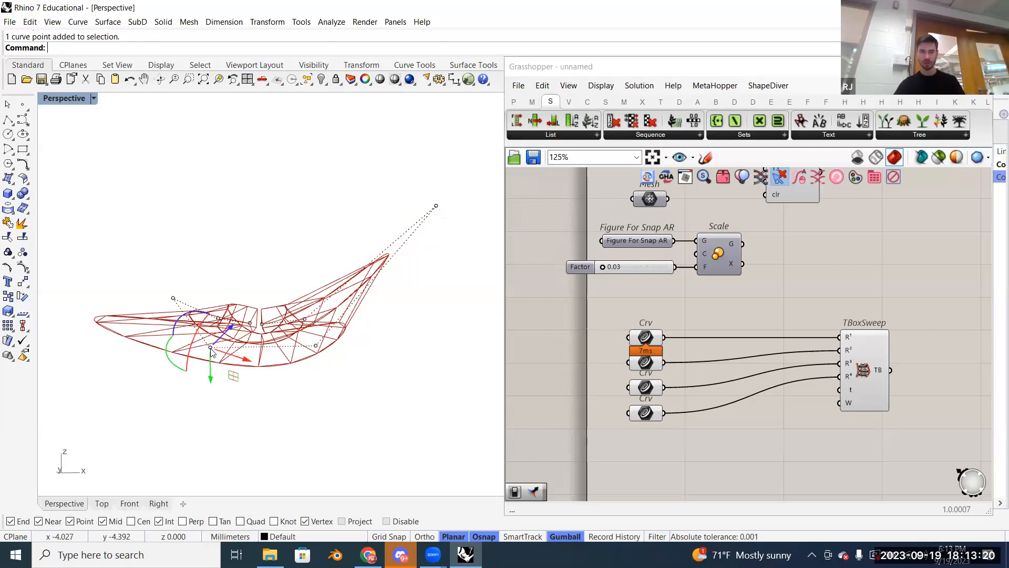
{"action": "left_click_drag", "start_coordinate": [215, 383], "coordinate": [209, 107]}
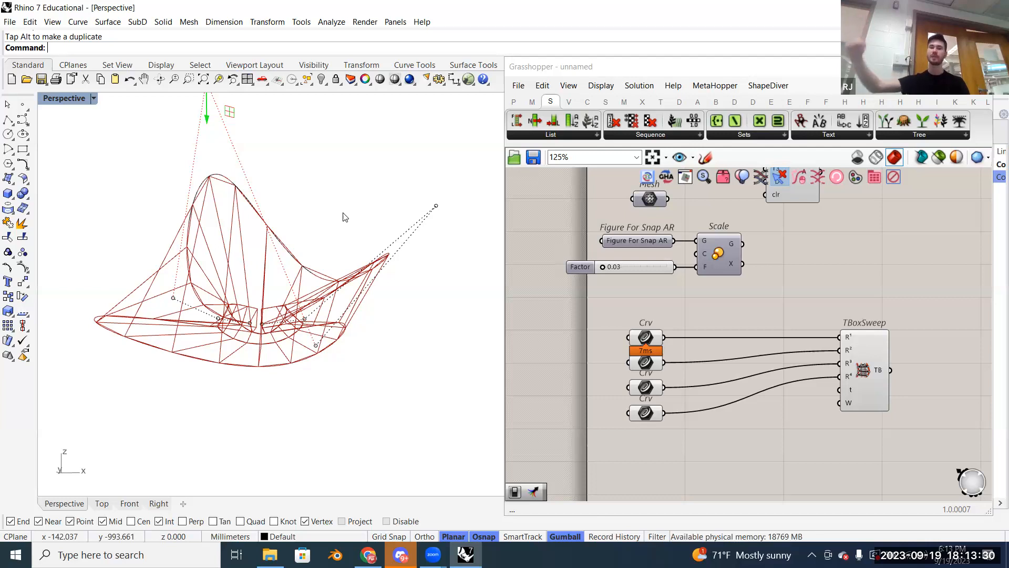
{"action": "left_click_drag", "start_coordinate": [602, 301], "coordinate": [681, 458]}
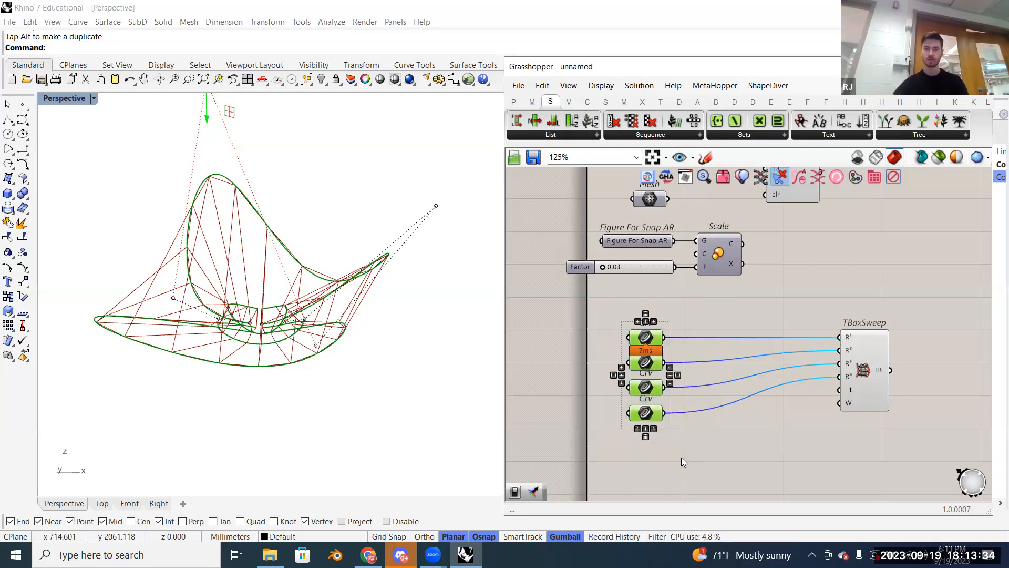
{"action": "left_click", "coordinate": [681, 458]}
{"action": "key", "text": "ctrl+z"}
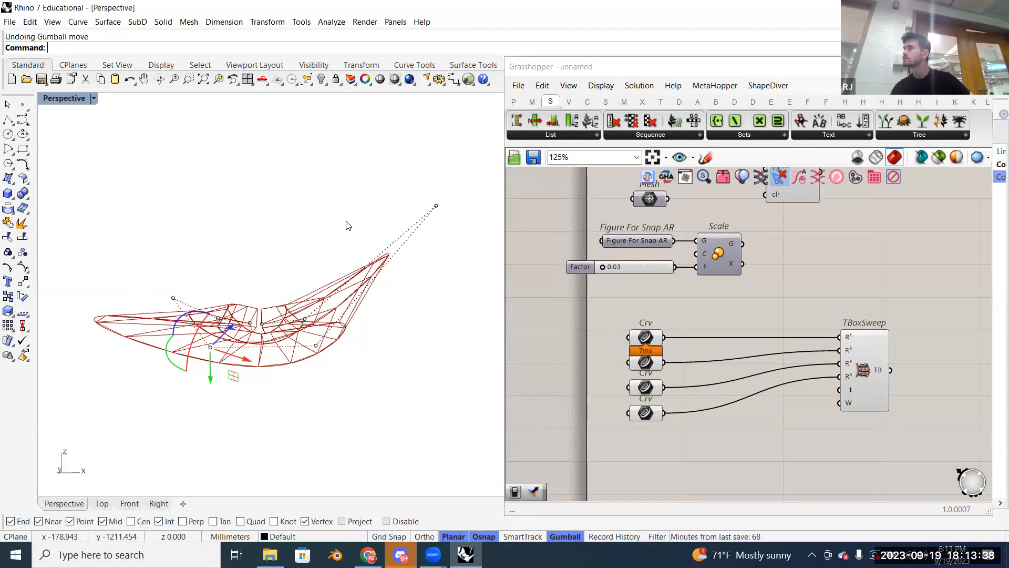
{"action": "key", "text": "Escape"}
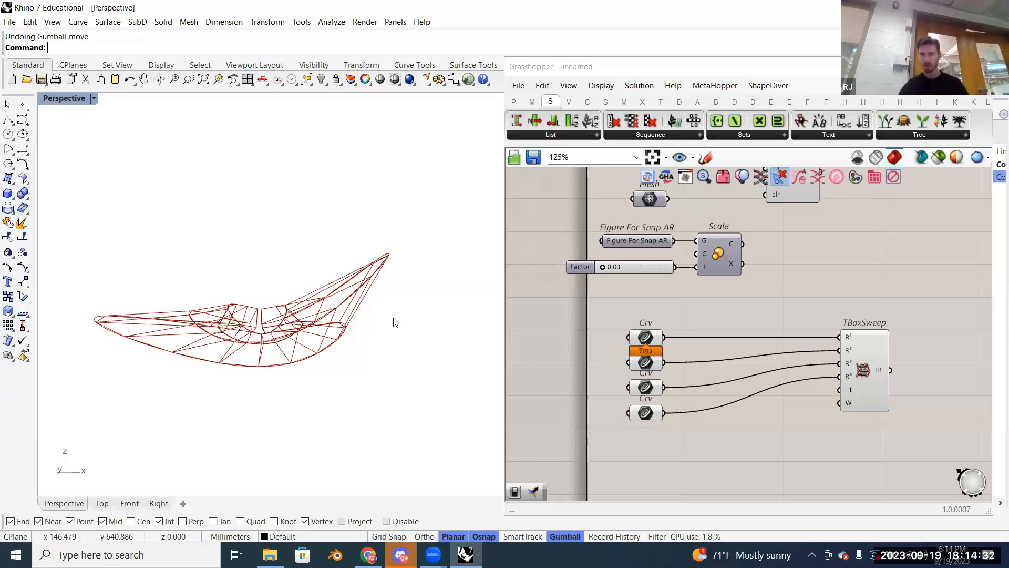
Step: Review TBoxSweep's t parameters, add a Range component below it and connect Range's R output to the t input
{"action": "right_click_drag", "start_coordinate": [853, 383], "coordinate": [855, 348]}
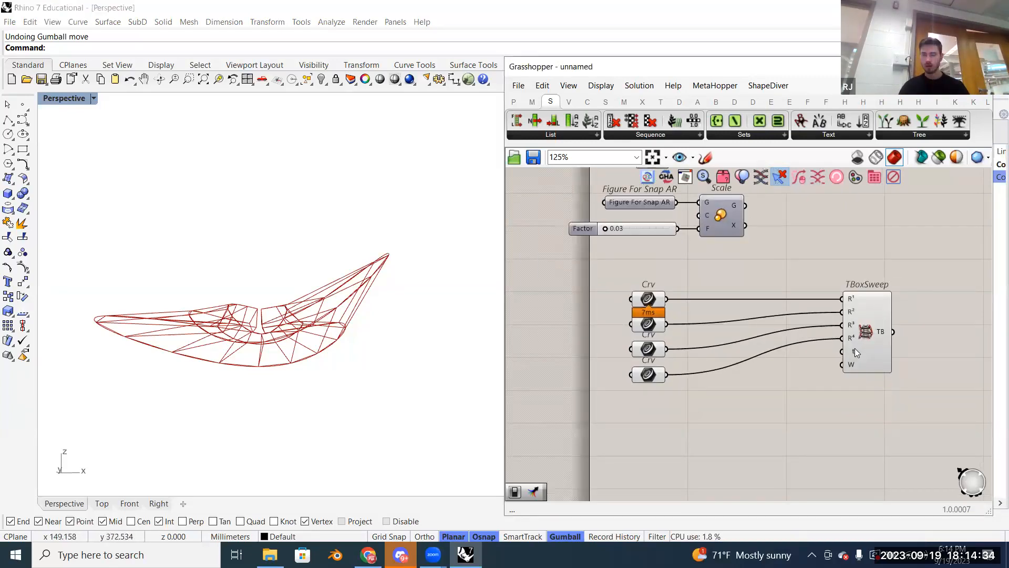
{"action": "mouse_move", "coordinate": [855, 348]}
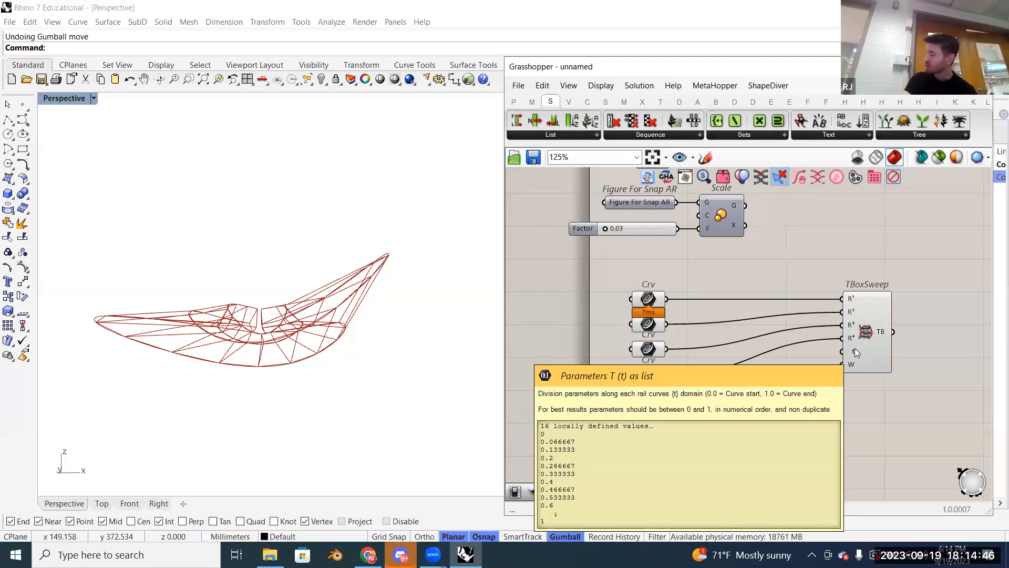
{"action": "right_click_drag", "start_coordinate": [855, 348], "coordinate": [849, 250]}
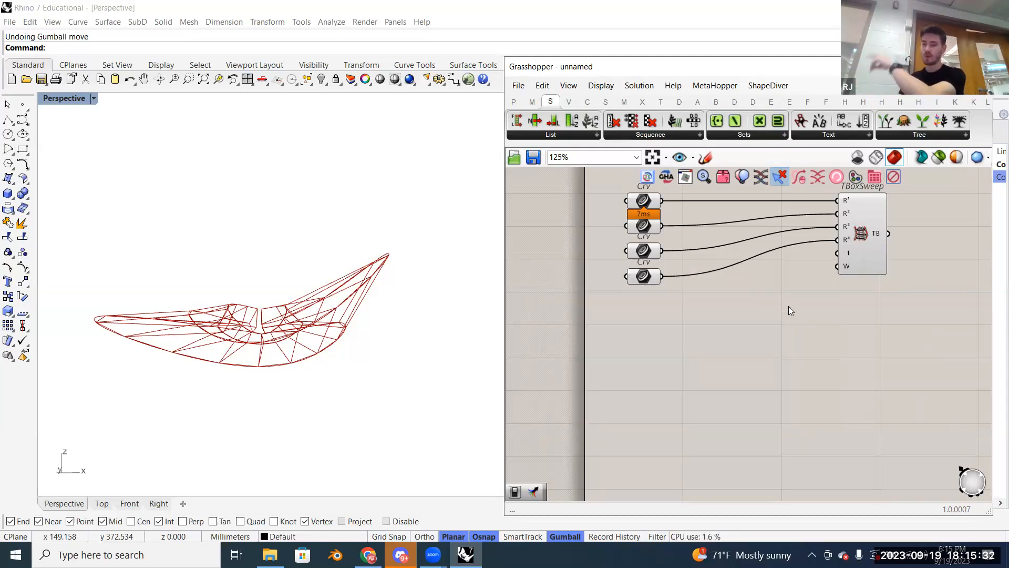
{"action": "double_click", "coordinate": [789, 306]}
{"action": "type", "text": "range"}
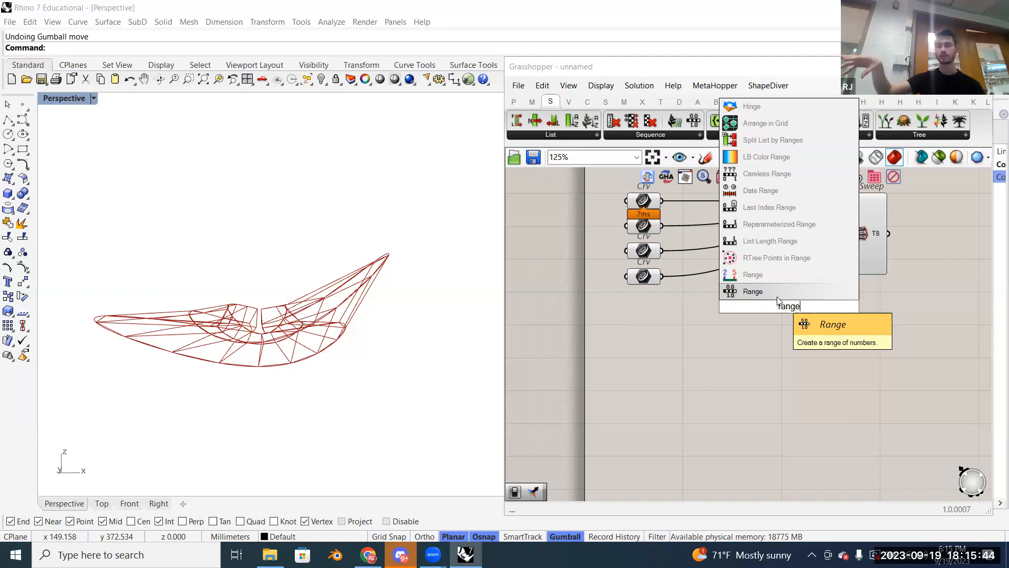
{"action": "key", "text": "Return"}
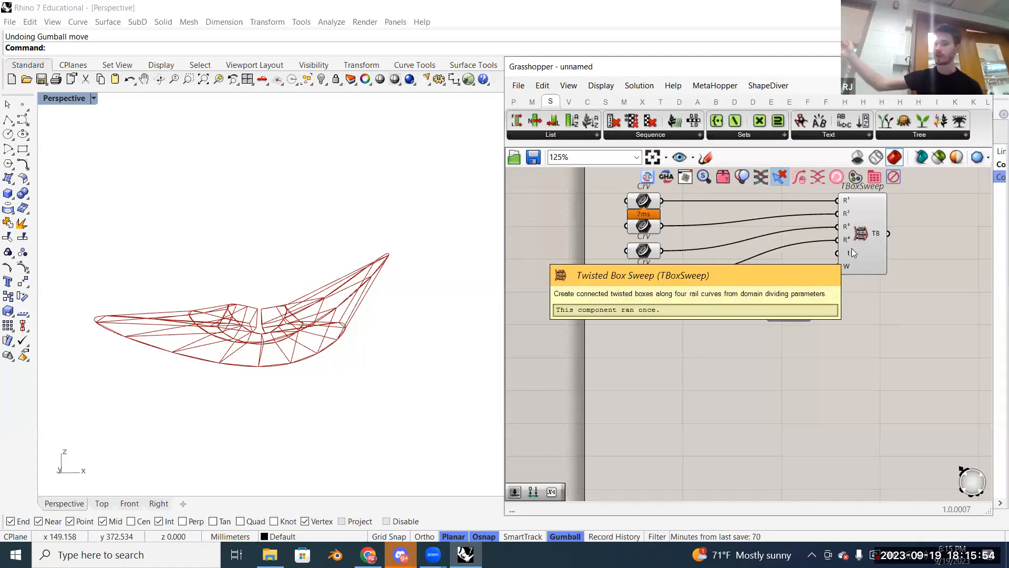
{"action": "left_click_drag", "start_coordinate": [809, 298], "coordinate": [795, 293]}
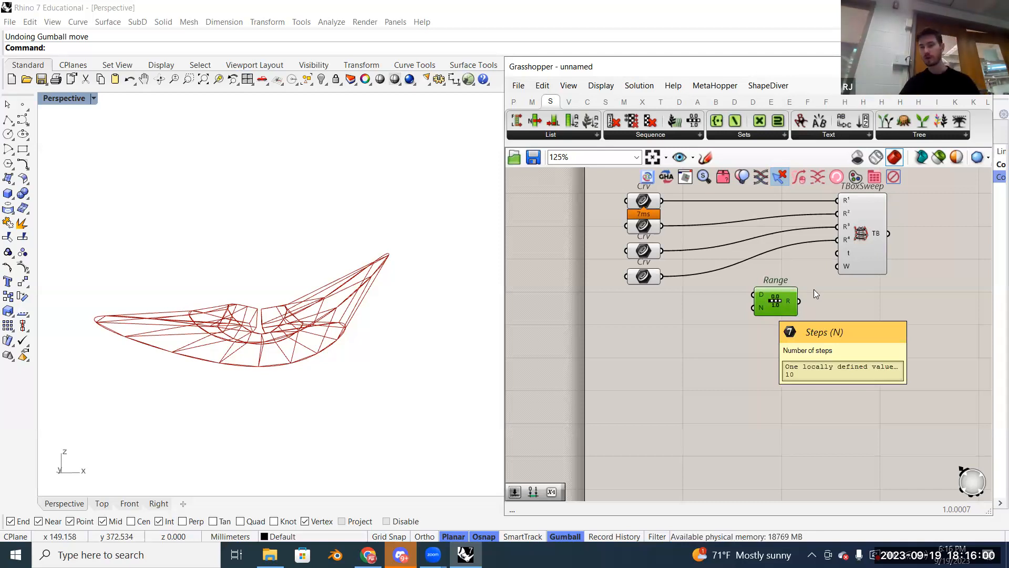
{"action": "left_click_drag", "start_coordinate": [803, 300], "coordinate": [837, 253]}
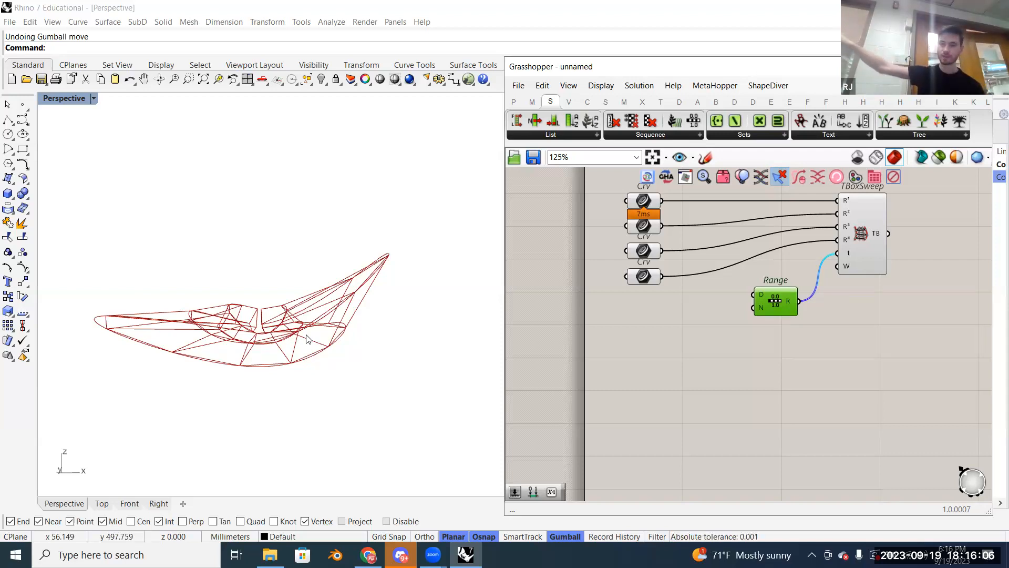
Step: Add an integer number slider ranging from 2 to 50 and connect it to Range's N steps input
{"action": "double_click", "coordinate": [666, 341]}
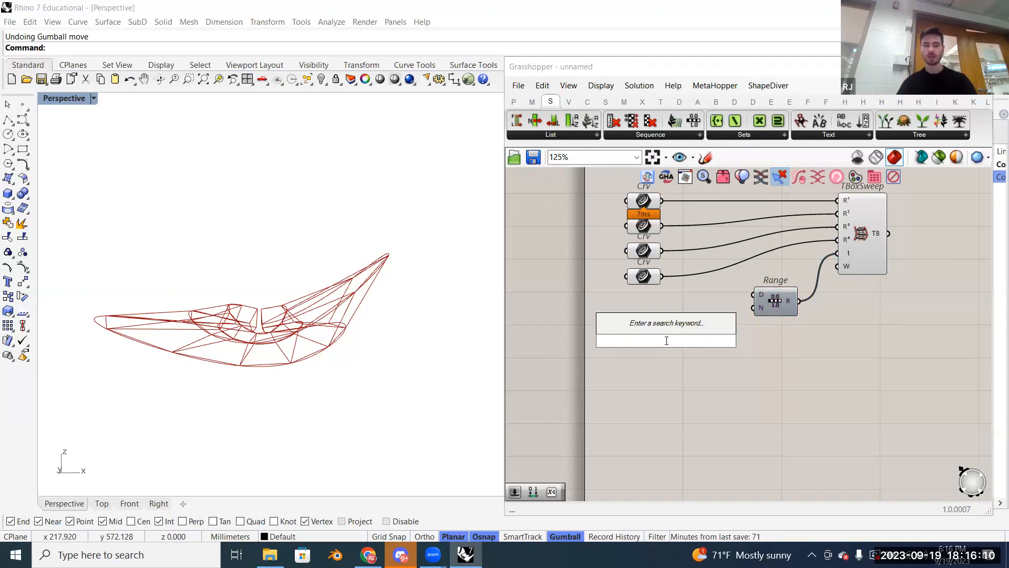
{"action": "type", "text": "2."}
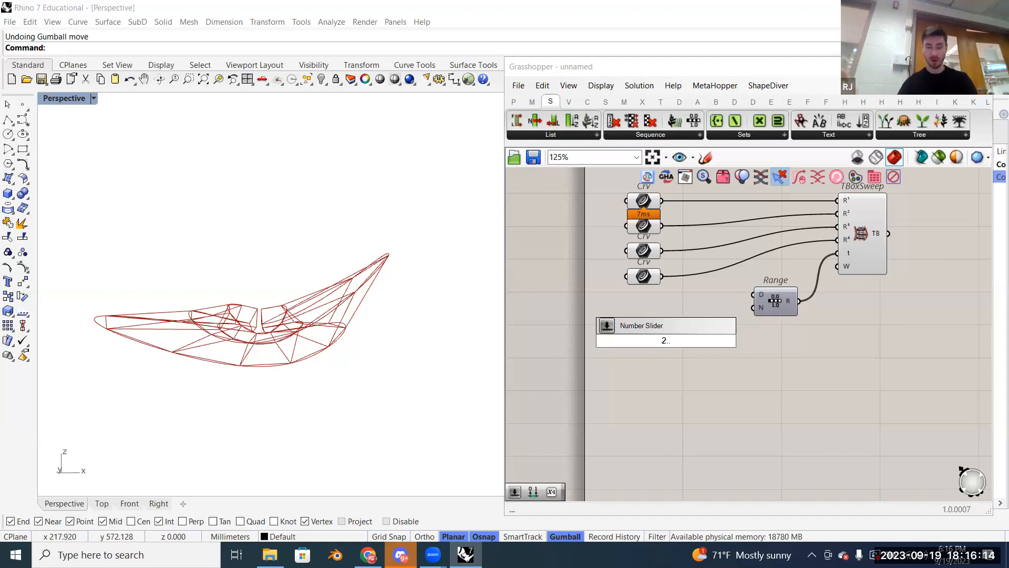
{"action": "type", "text": ".50"}
{"action": "key", "text": "Return"}
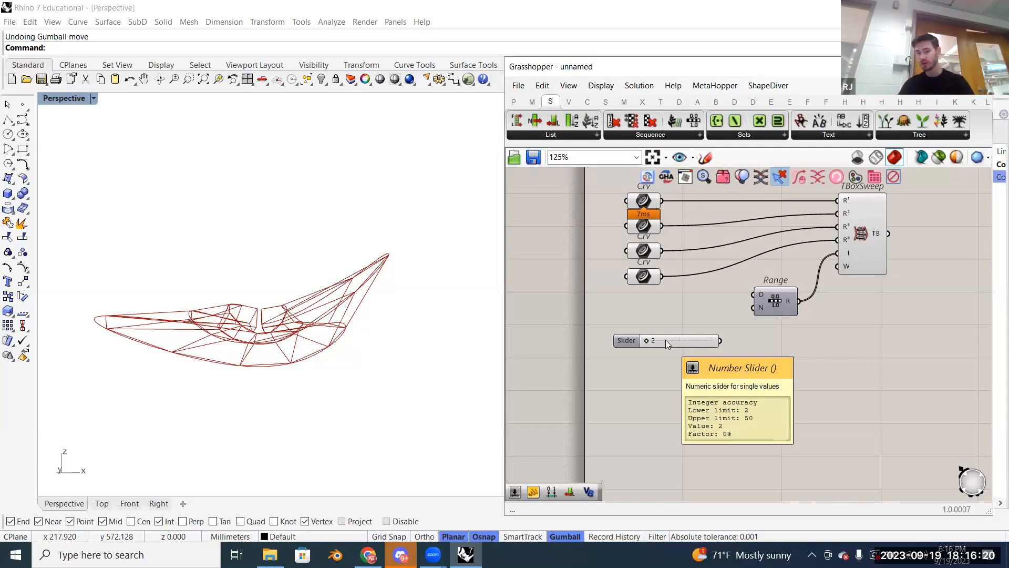
{"action": "left_click_drag", "start_coordinate": [666, 340], "coordinate": [664, 325]}
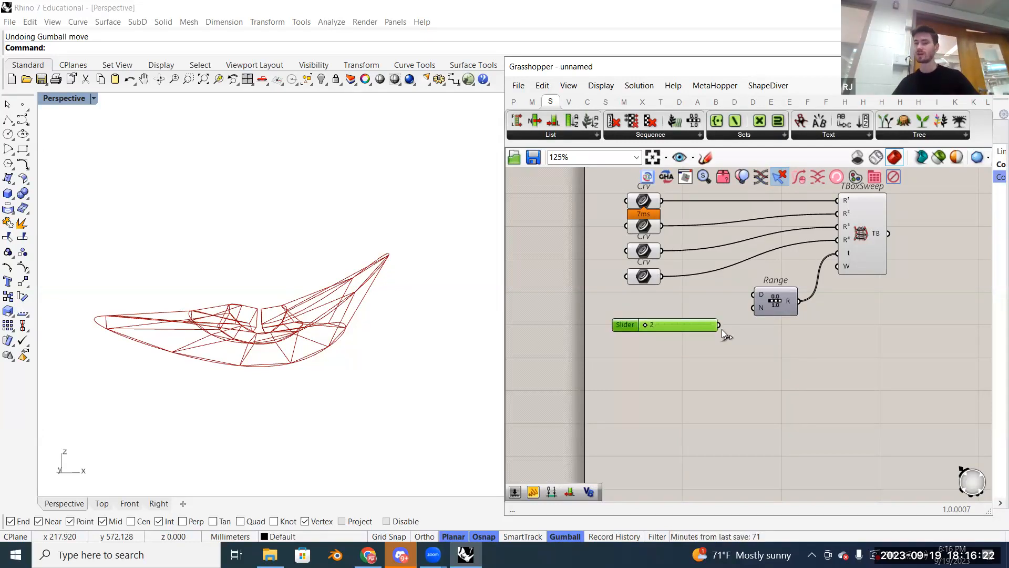
{"action": "left_click_drag", "start_coordinate": [752, 316], "coordinate": [714, 310]}
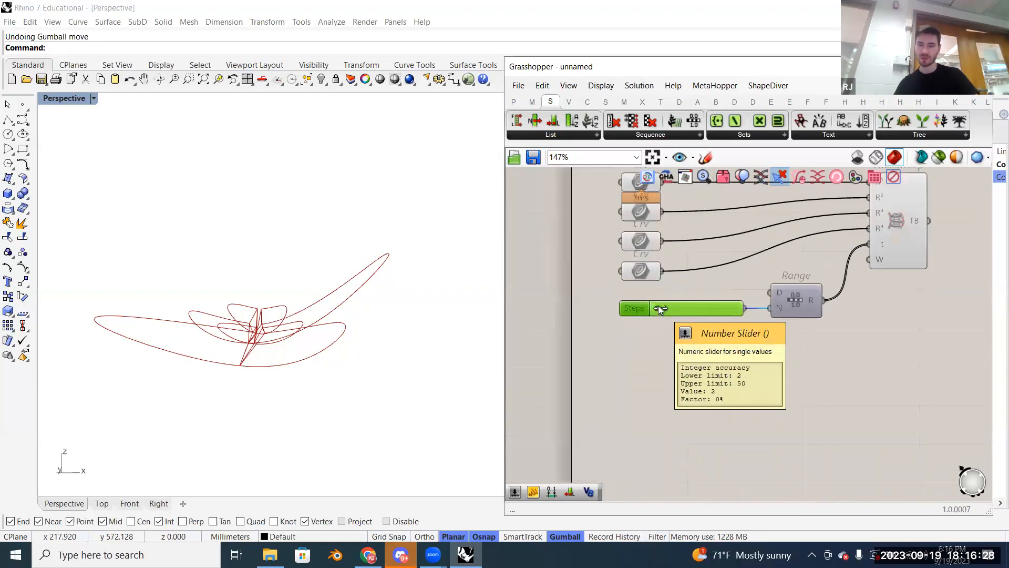
Step: Set the Steps slider to 10 and examine the resulting box divisions along the collar
{"action": "scroll", "coordinate": [658, 304], "scroll_direction": "up", "scroll_amount": 4}
{"action": "scroll", "coordinate": [648, 310], "scroll_direction": "down", "scroll_amount": 4}
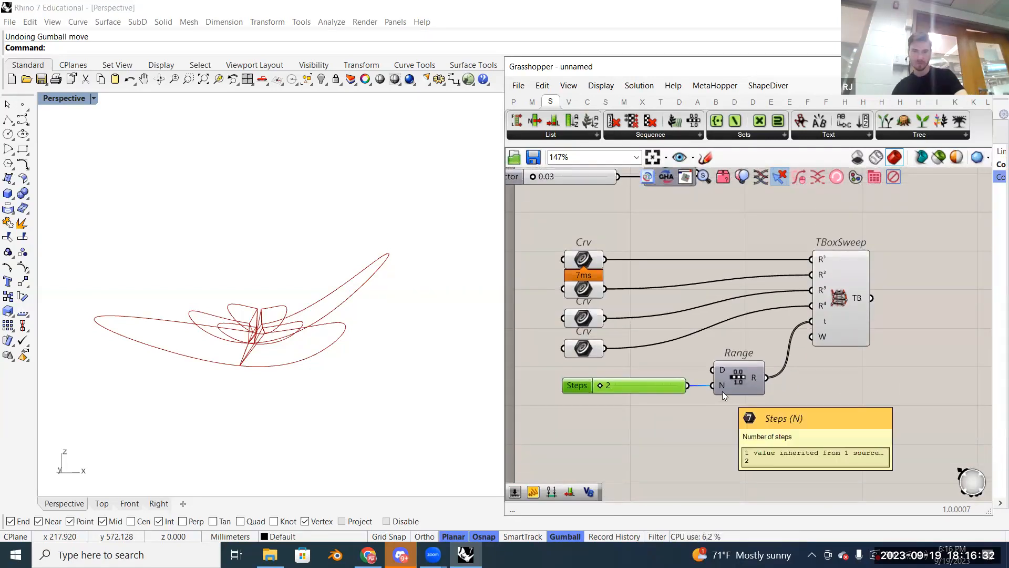
{"action": "left_click_drag", "start_coordinate": [599, 386], "coordinate": [613, 386]}
{"action": "right_click_drag", "start_coordinate": [301, 362], "coordinate": [284, 368]}
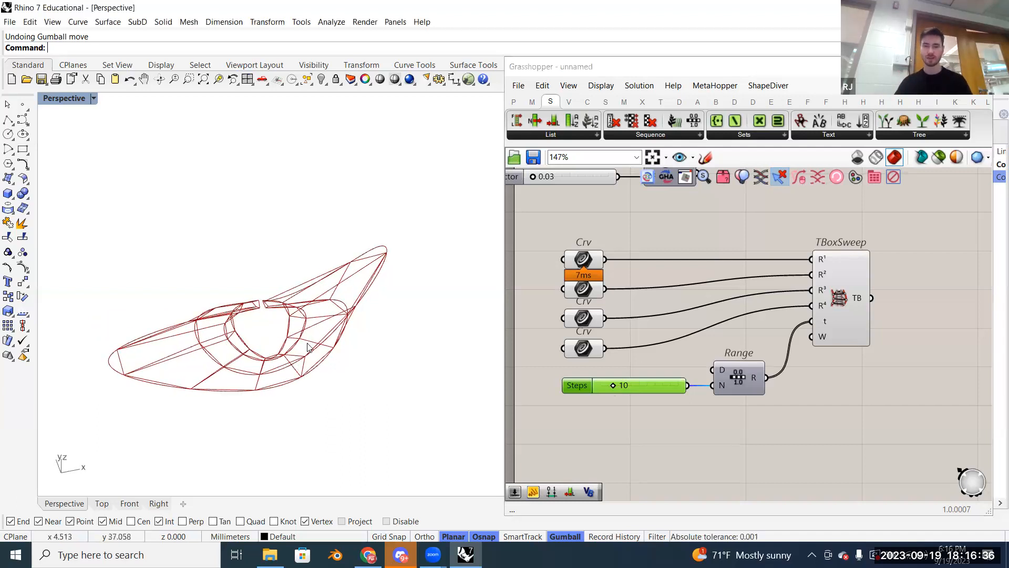
Step: Try the Steps slider at 50 and 29, settle on 5, and inspect the values in Range's R output
{"action": "left_click_drag", "start_coordinate": [616, 388], "coordinate": [677, 387]}
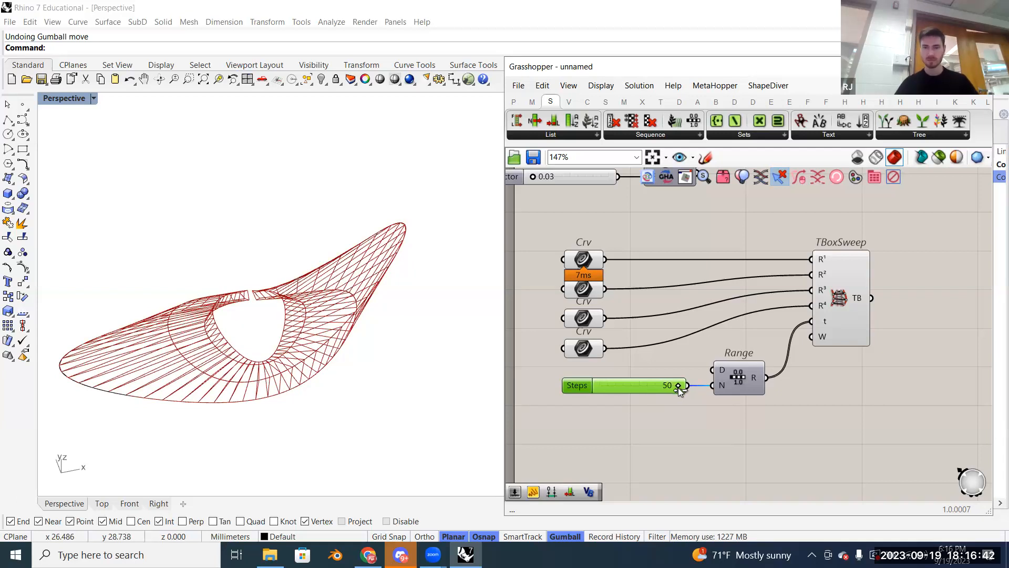
{"action": "left_click_drag", "start_coordinate": [666, 387], "coordinate": [644, 389]}
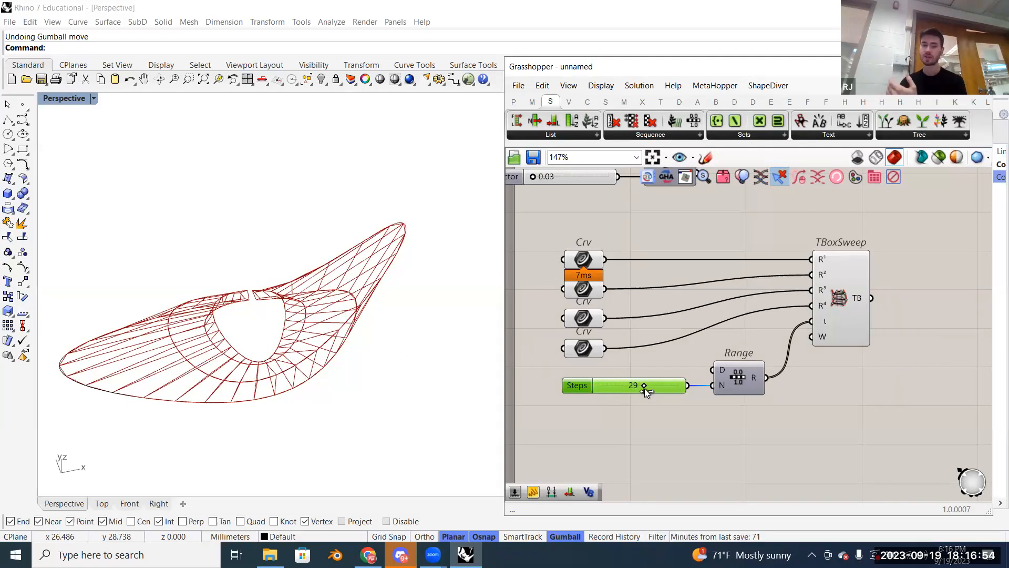
{"action": "left_click_drag", "start_coordinate": [645, 389], "coordinate": [606, 387]}
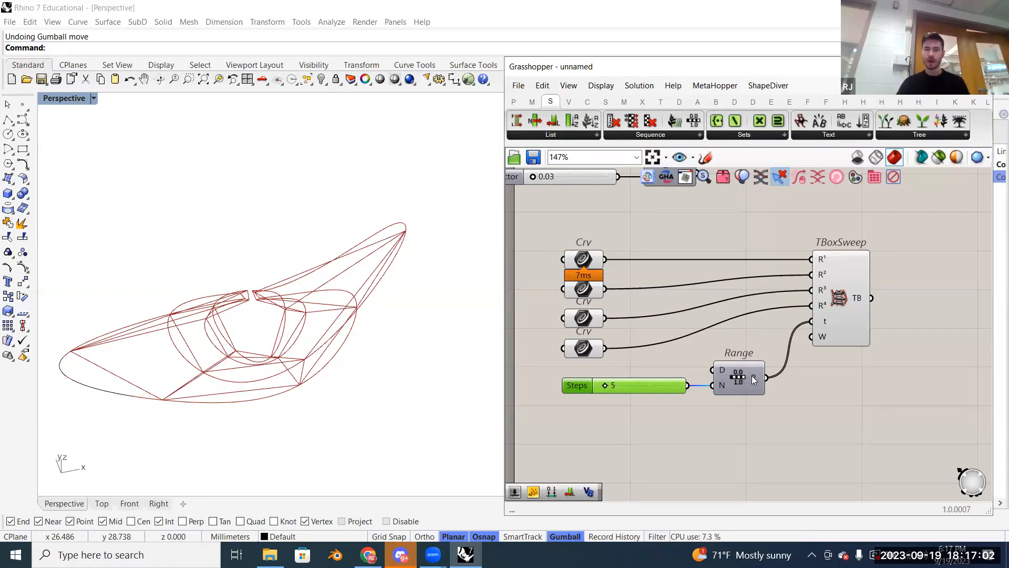
{"action": "mouse_move", "coordinate": [753, 379]}
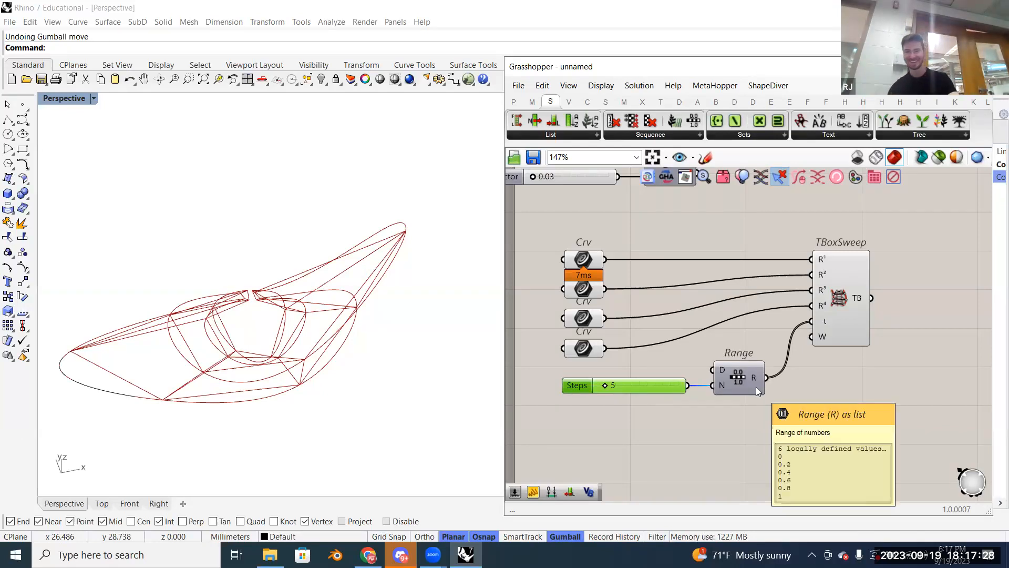
Step: Review TBoxSweep's Weighted input, add a Boolean Toggle below it and connect the toggle to the W input
{"action": "scroll", "coordinate": [756, 387], "scroll_direction": "up", "scroll_amount": 2}
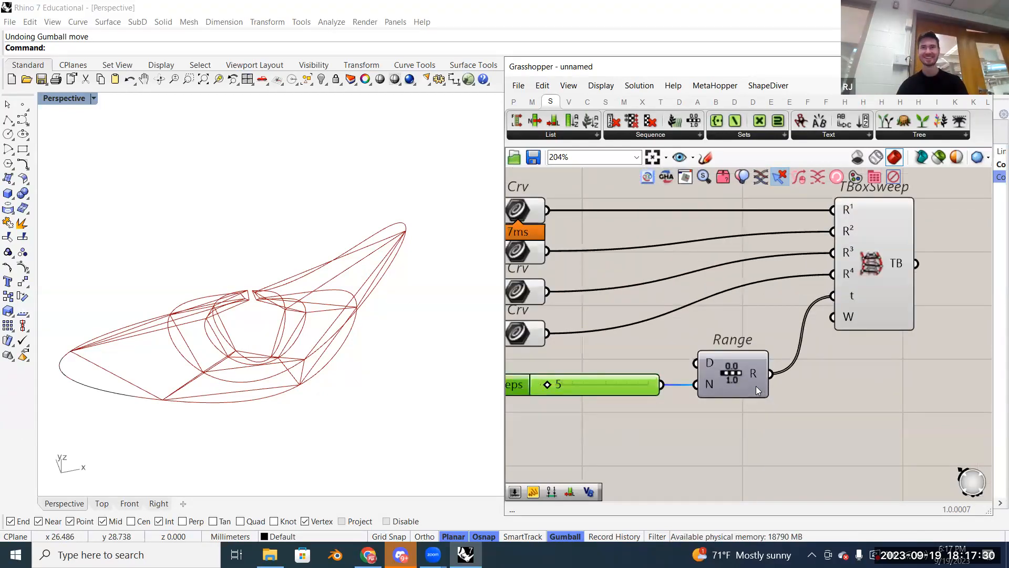
{"action": "right_click_drag", "start_coordinate": [804, 360], "coordinate": [786, 373]}
{"action": "mouse_move", "coordinate": [825, 337]}
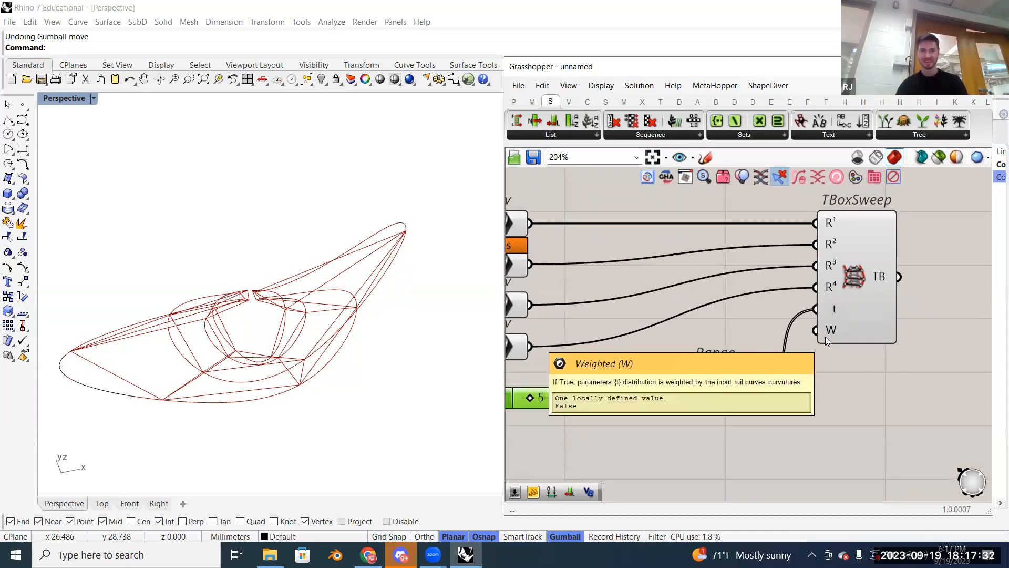
{"action": "right_click_drag", "start_coordinate": [223, 340], "coordinate": [215, 368]}
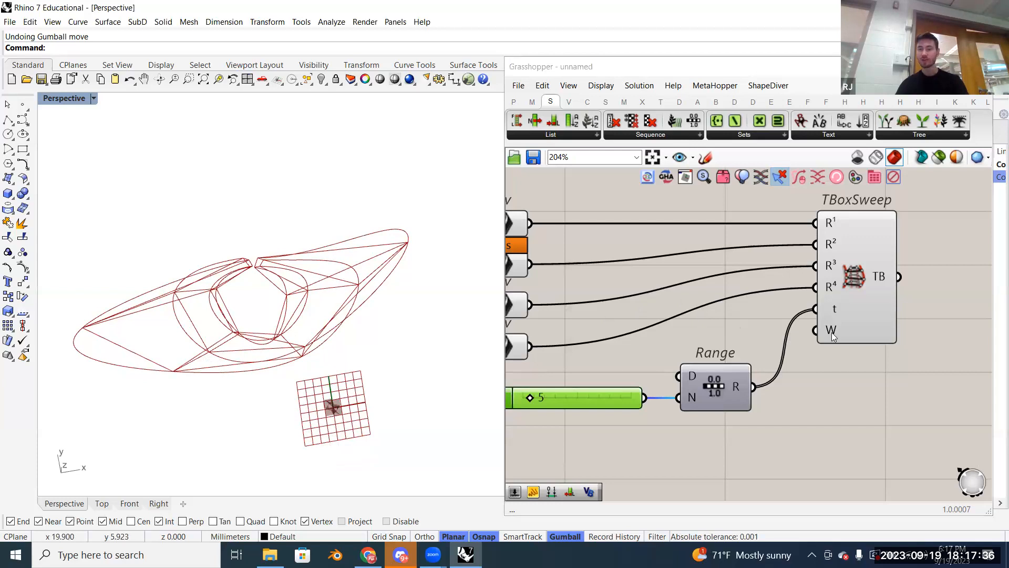
{"action": "mouse_move", "coordinate": [831, 332]}
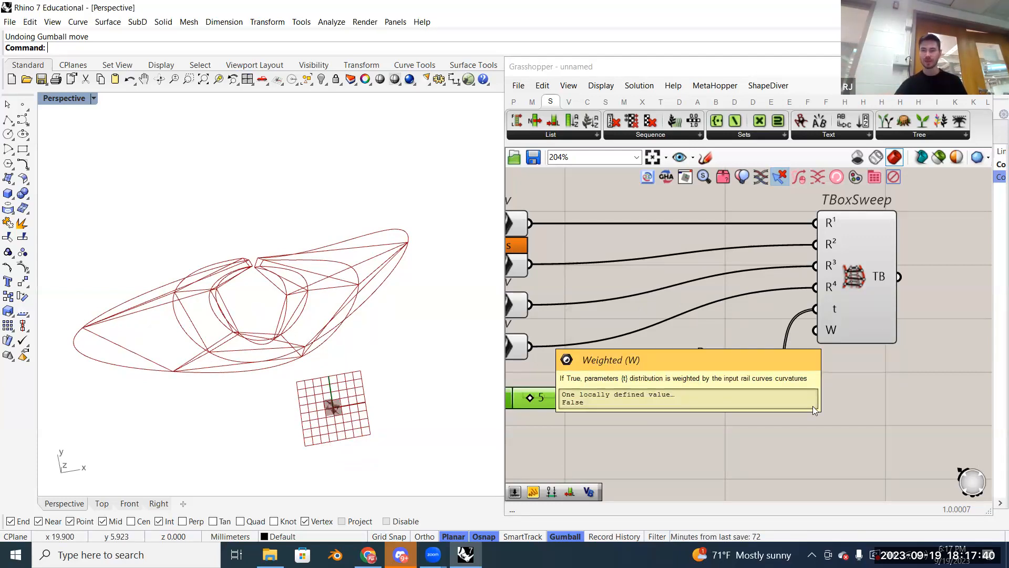
{"action": "double_click", "coordinate": [794, 444]}
{"action": "type", "text": "togg"}
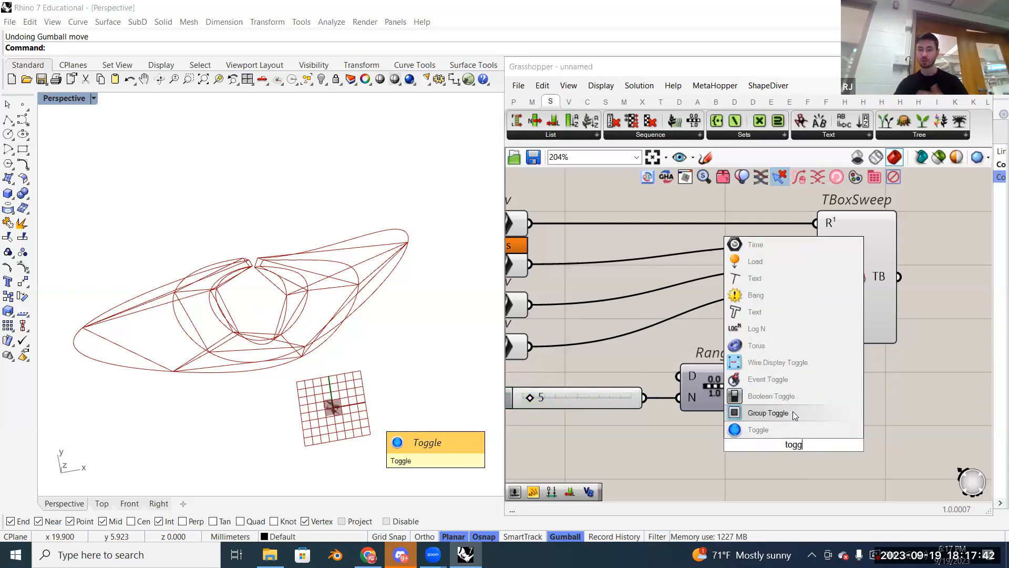
{"action": "left_click", "coordinate": [799, 402]}
{"action": "left_click_drag", "start_coordinate": [853, 445], "coordinate": [821, 331]}
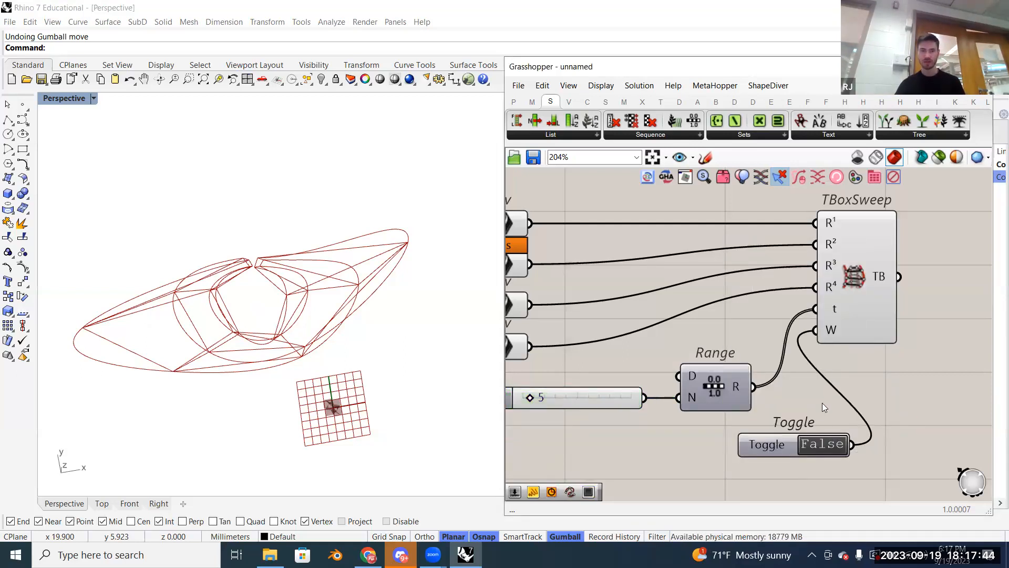
Step: Switch the toggle between True and False to compare the weighted box distribution, and delete the toggle
{"action": "double_click", "coordinate": [823, 447]}
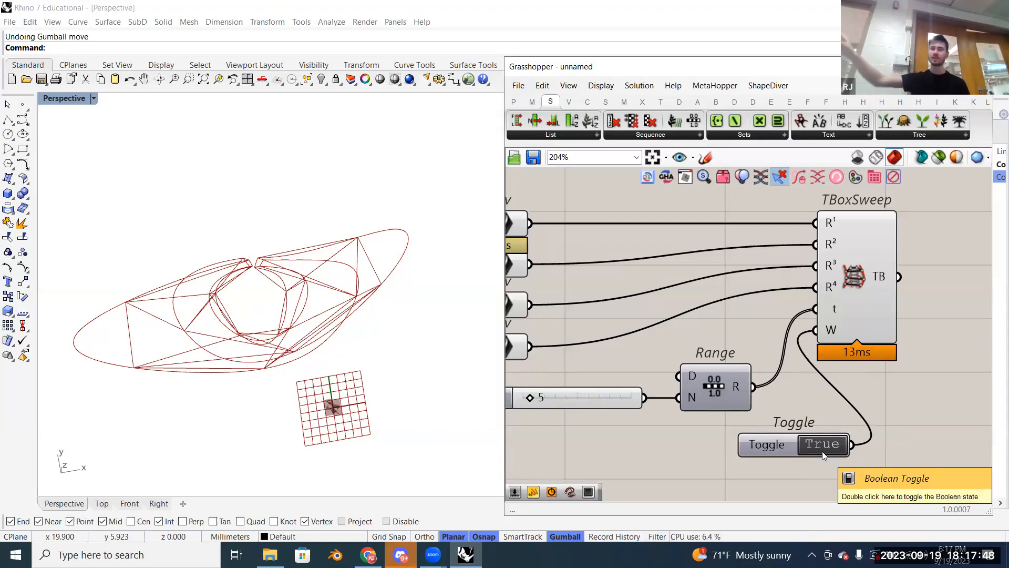
{"action": "double_click", "coordinate": [823, 451]}
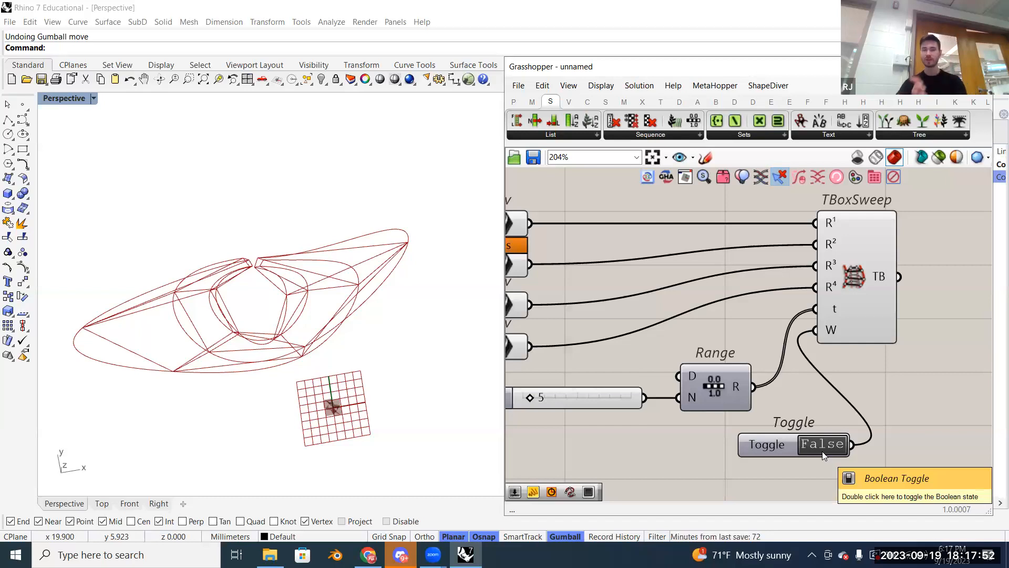
{"action": "double_click", "coordinate": [822, 447]}
{"action": "double_click", "coordinate": [822, 451]}
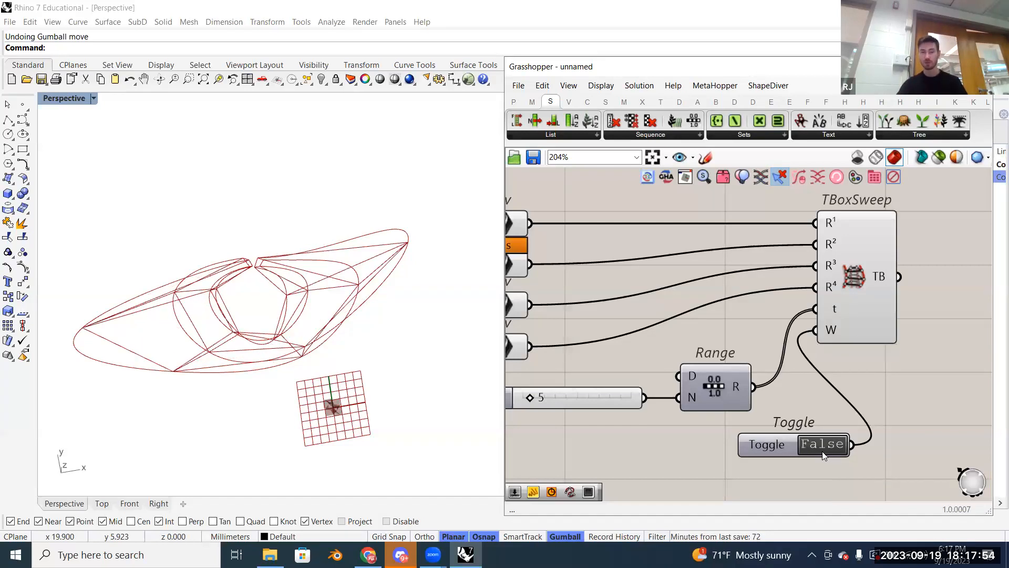
{"action": "double_click", "coordinate": [823, 451]}
{"action": "double_click", "coordinate": [822, 451]}
{"action": "double_click", "coordinate": [822, 451]}
{"action": "left_click", "coordinate": [786, 448]}
{"action": "key", "text": "Delete"}
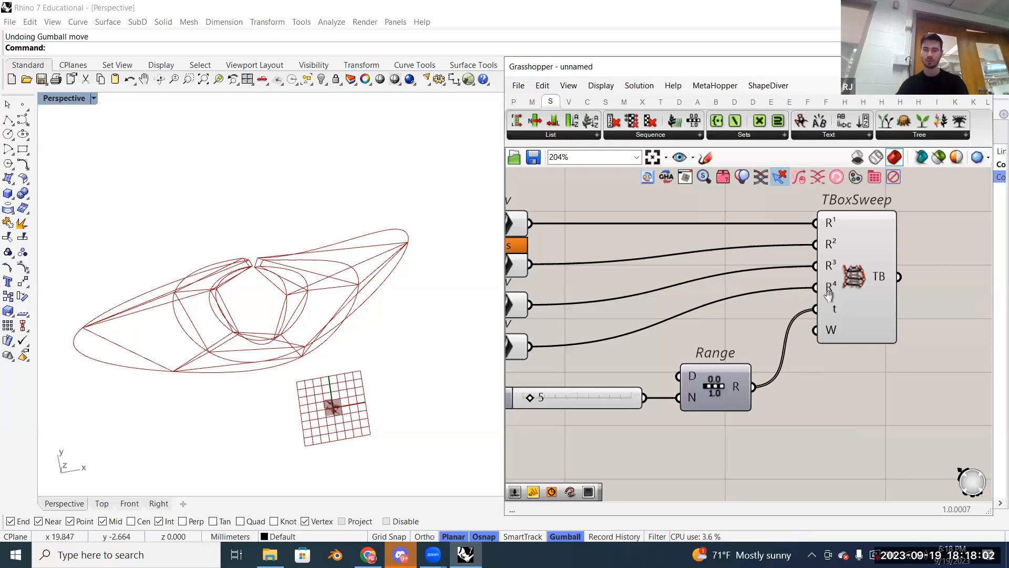
Step: Set the Steps slider feeding Range to 17
{"action": "right_click_drag", "start_coordinate": [829, 296], "coordinate": [939, 301]}
{"action": "scroll", "coordinate": [640, 405], "scroll_direction": "down", "scroll_amount": 2}
{"action": "scroll", "coordinate": [640, 405], "scroll_direction": "up", "scroll_amount": 3}
{"action": "left_click_drag", "start_coordinate": [674, 405], "coordinate": [671, 404]}
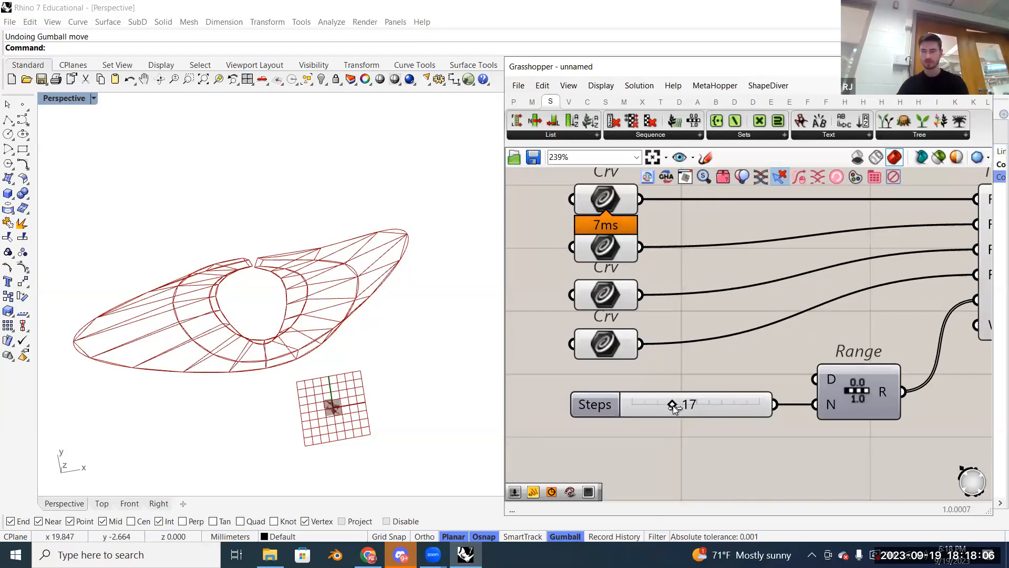
Step: Shift the m+Batwing component slightly and compare its module geometry with the collar's twisted boxes in the Rhino viewport
{"action": "scroll", "coordinate": [673, 405], "scroll_direction": "down", "scroll_amount": 4}
{"action": "right_click_drag", "start_coordinate": [755, 359], "coordinate": [726, 363]}
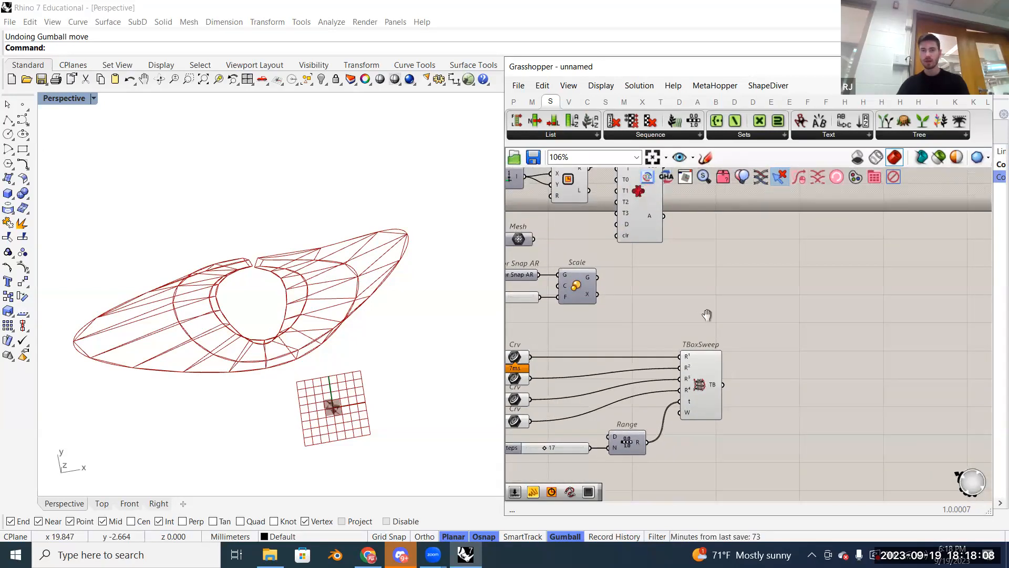
{"action": "right_click_drag", "start_coordinate": [707, 315], "coordinate": [709, 321]}
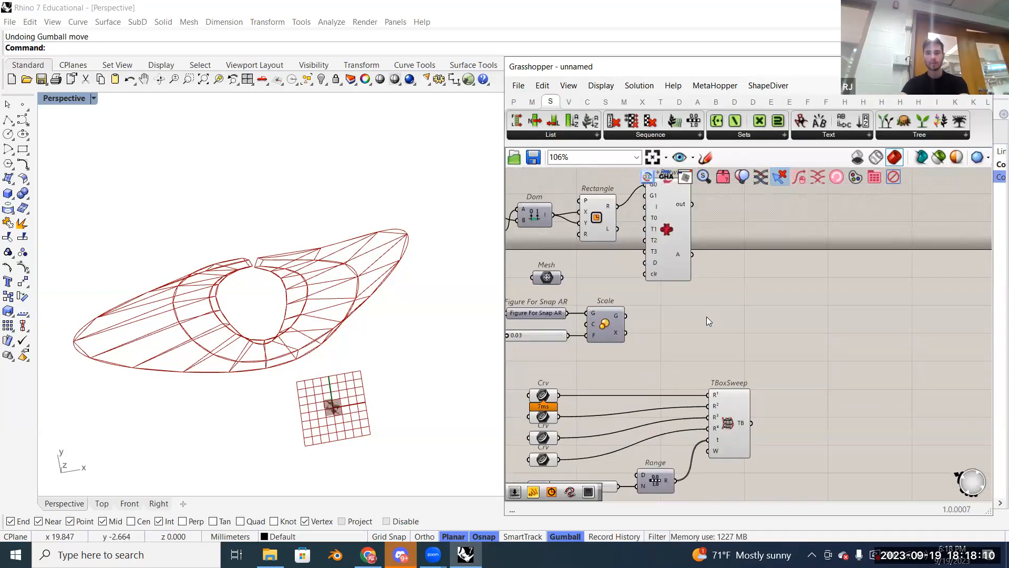
{"action": "right_click_drag", "start_coordinate": [728, 268], "coordinate": [755, 302]}
{"action": "left_click_drag", "start_coordinate": [692, 265], "coordinate": [713, 286]}
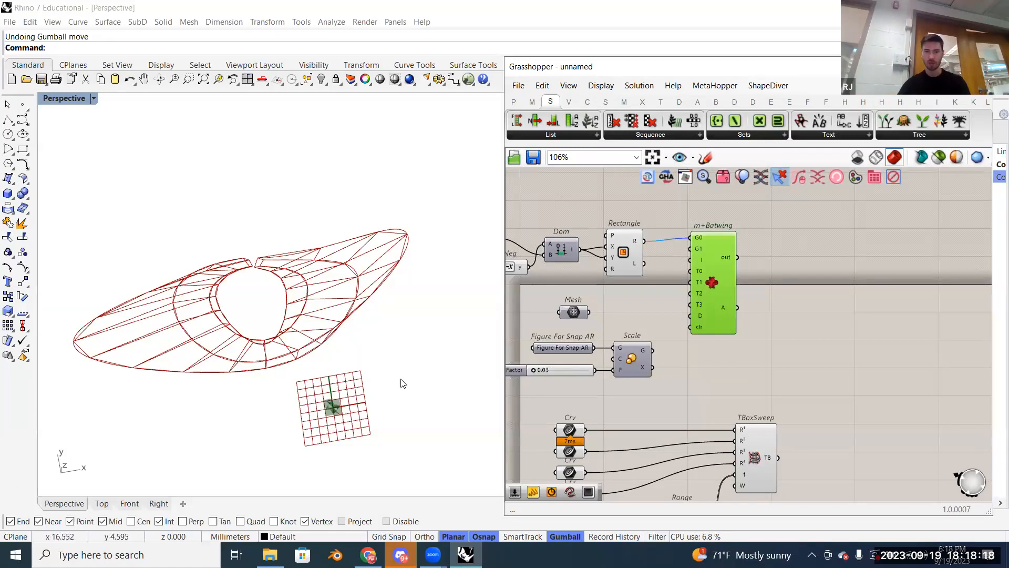
{"action": "scroll", "coordinate": [332, 410], "scroll_direction": "up", "scroll_amount": 5}
{"action": "scroll", "coordinate": [334, 411], "scroll_direction": "up", "scroll_amount": 2}
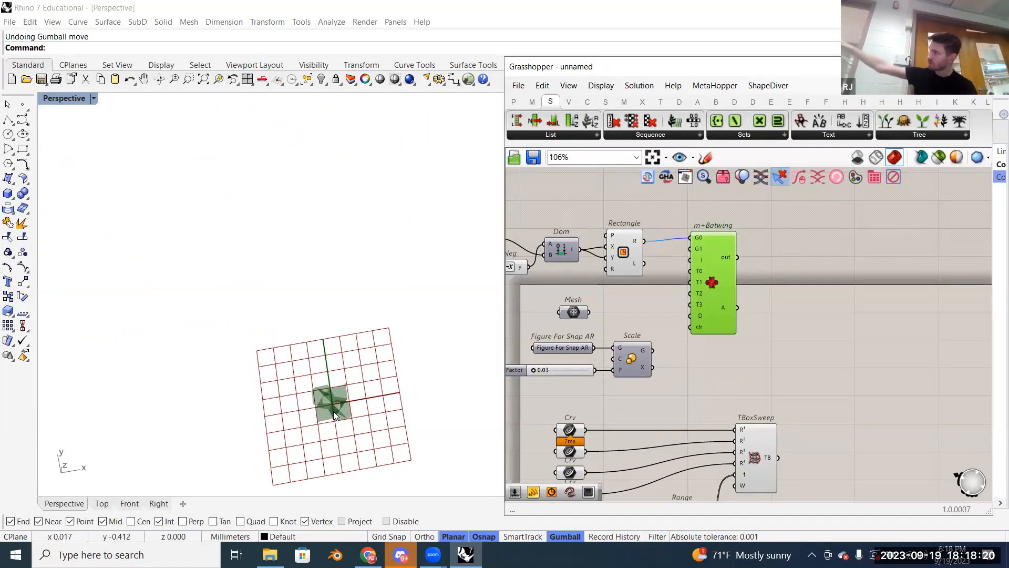
{"action": "scroll", "coordinate": [334, 412], "scroll_direction": "down", "scroll_amount": 4}
{"action": "scroll", "coordinate": [363, 444], "scroll_direction": "up", "scroll_amount": 1}
{"action": "scroll", "coordinate": [253, 357], "scroll_direction": "down", "scroll_amount": 5}
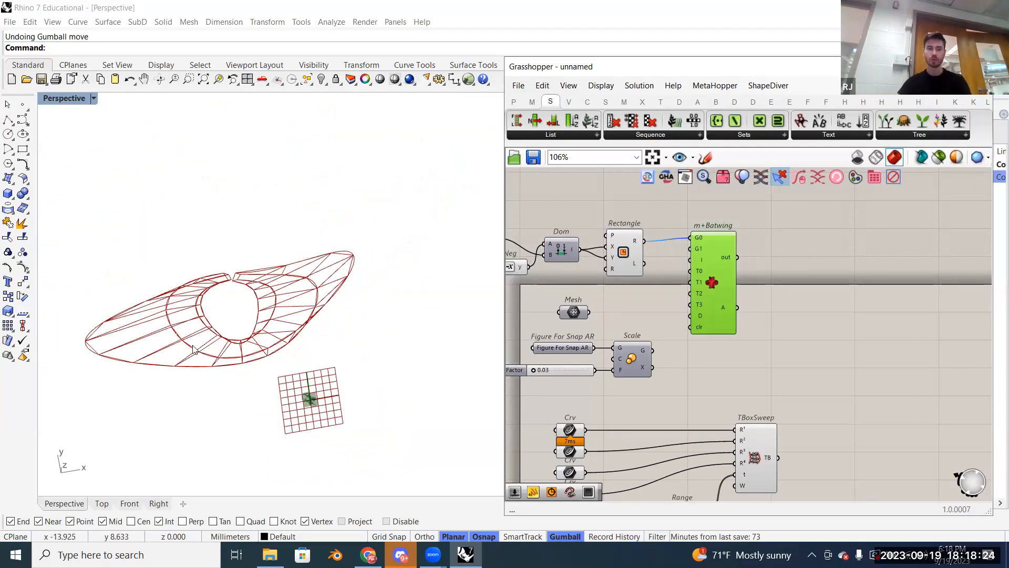
{"action": "scroll", "coordinate": [206, 338], "scroll_direction": "up", "scroll_amount": 4}
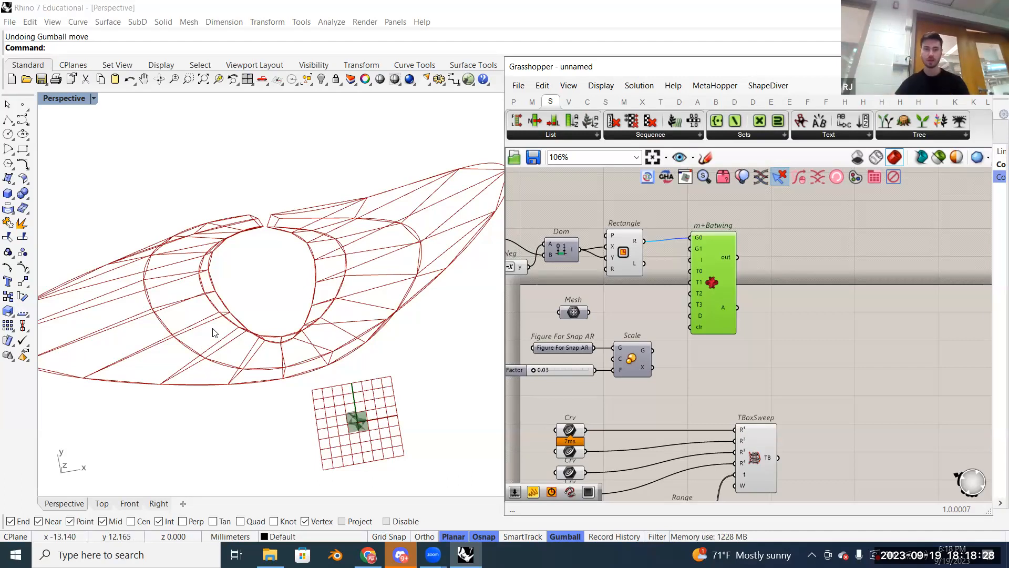
Step: Add a Morph To Twisted Box component above and to the right of TBoxSweep and review its References input
{"action": "right_click_drag", "start_coordinate": [723, 345], "coordinate": [670, 304]}
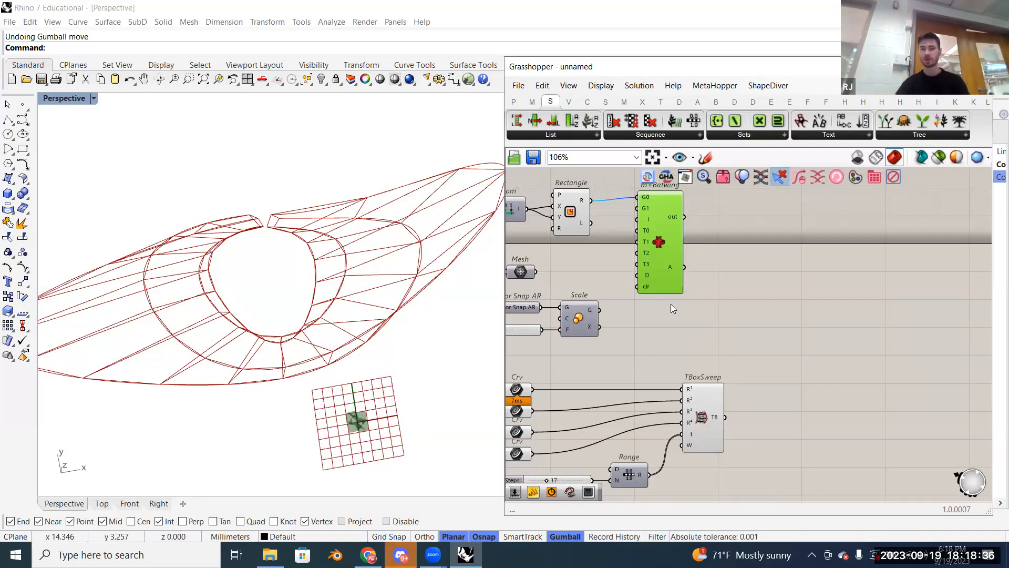
{"action": "right_click_drag", "start_coordinate": [823, 332], "coordinate": [824, 311]}
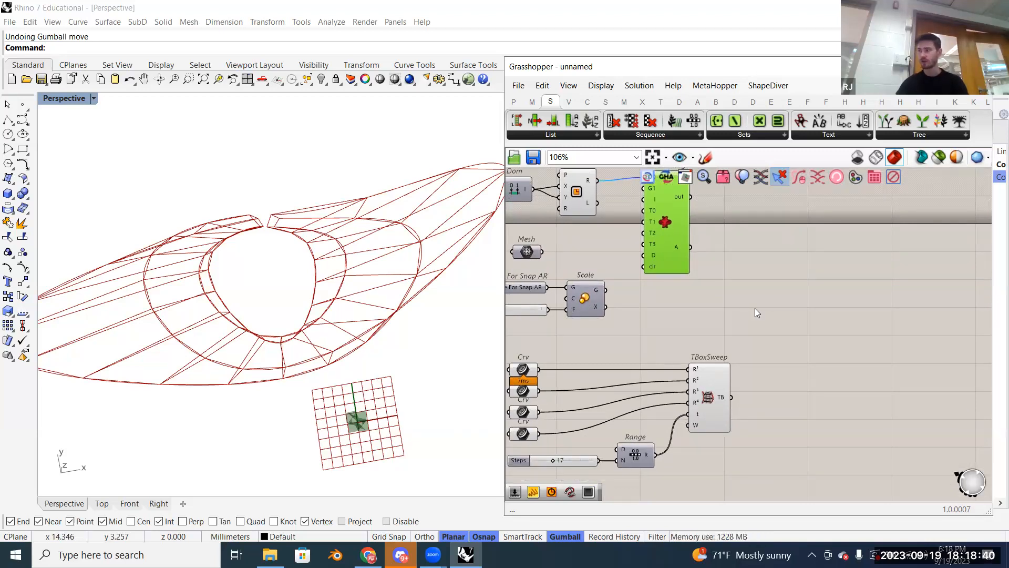
{"action": "double_click", "coordinate": [777, 301]}
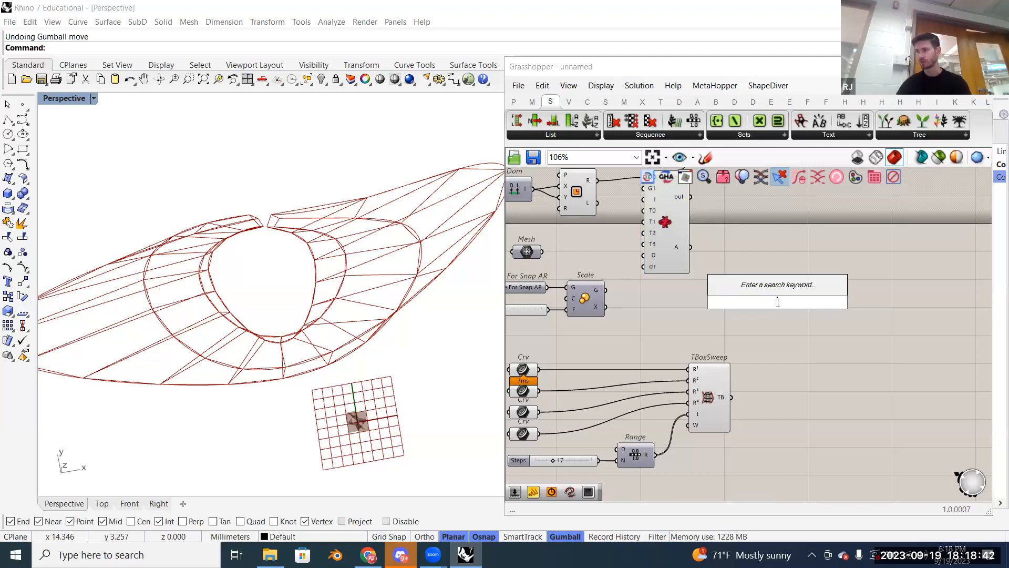
{"action": "type", "text": "morp"}
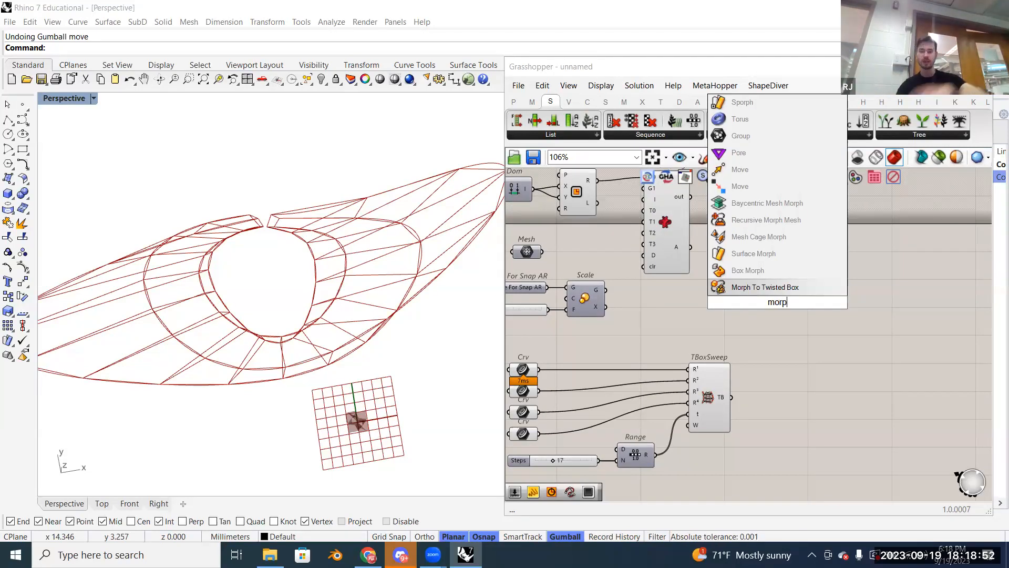
{"action": "left_click", "coordinate": [780, 290]}
{"action": "scroll", "coordinate": [835, 304], "scroll_direction": "up", "scroll_amount": 1}
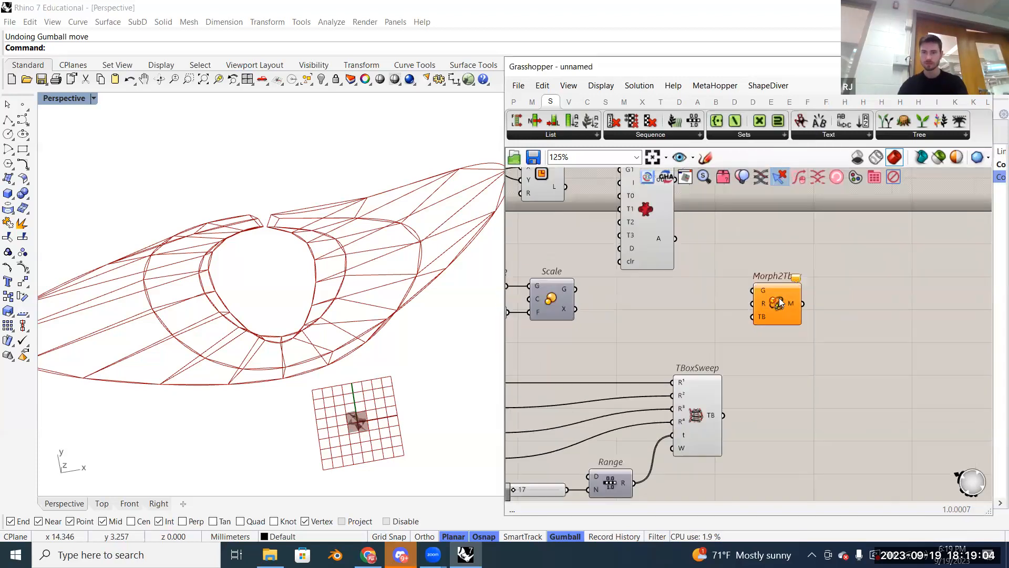
{"action": "left_click_drag", "start_coordinate": [793, 300], "coordinate": [836, 303]}
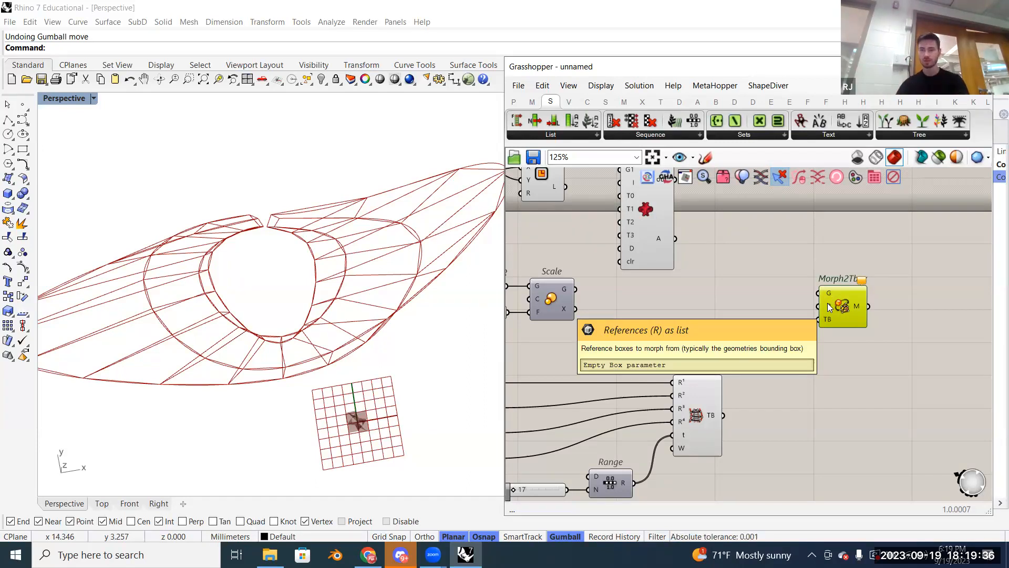
Step: Add a Bounding Box component before Morph2TB and connect m+Batwing's A output to its C input
{"action": "right_click_drag", "start_coordinate": [774, 323], "coordinate": [773, 335]}
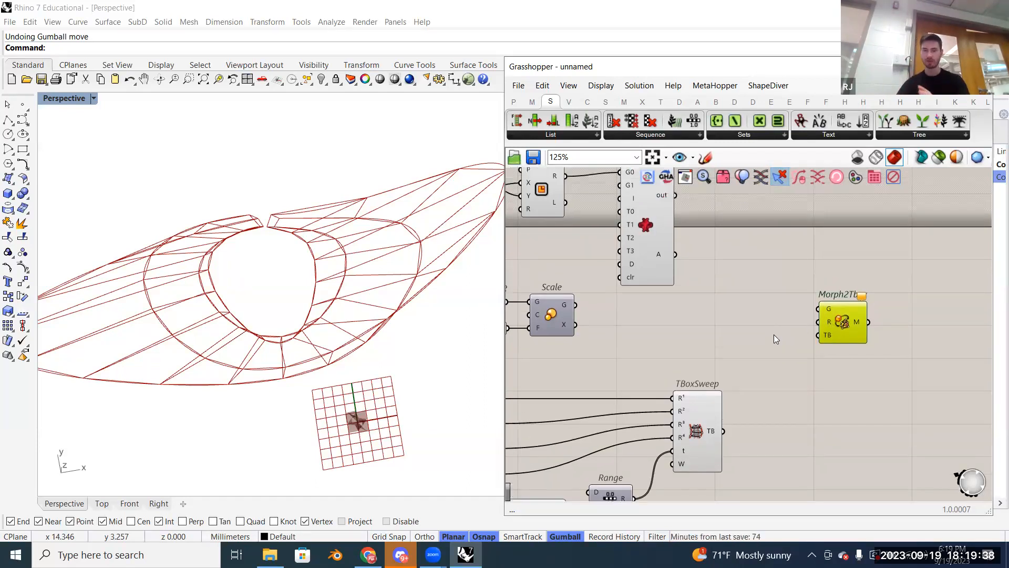
{"action": "double_click", "coordinate": [747, 322]}
{"action": "type", "text": "bound"}
{"action": "key", "text": "Up"}
{"action": "key", "text": "Up"}
{"action": "key", "text": "Up"}
{"action": "key", "text": "Up"}
{"action": "key", "text": "Up"}
{"action": "key", "text": "Down"}
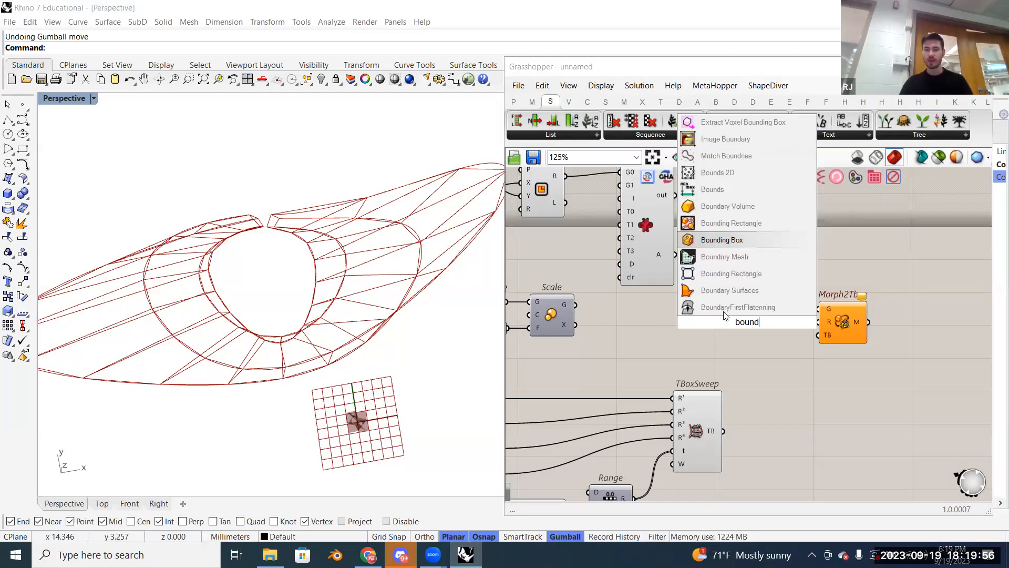
{"action": "left_click", "coordinate": [743, 238]}
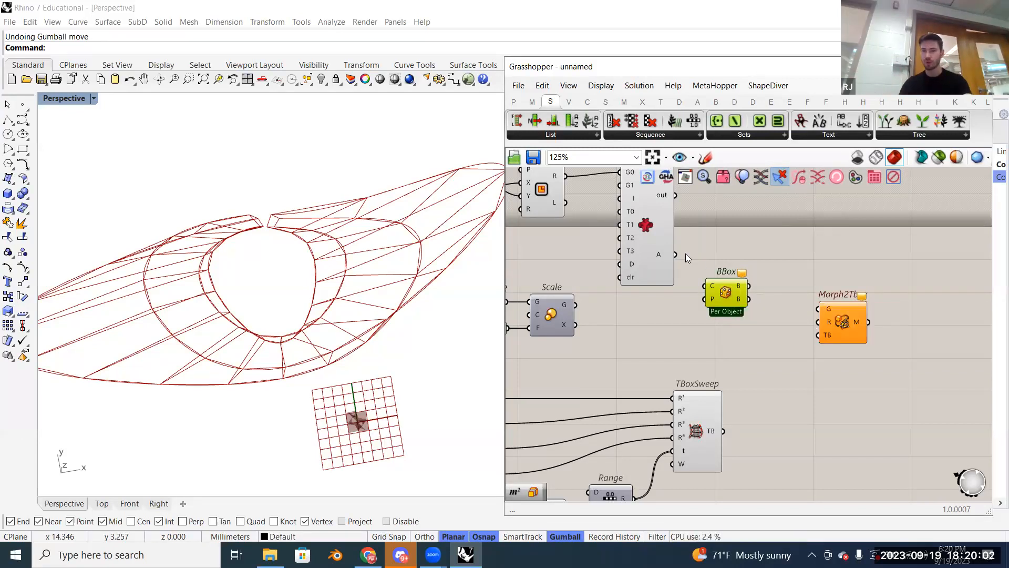
{"action": "left_click", "coordinate": [725, 294]}
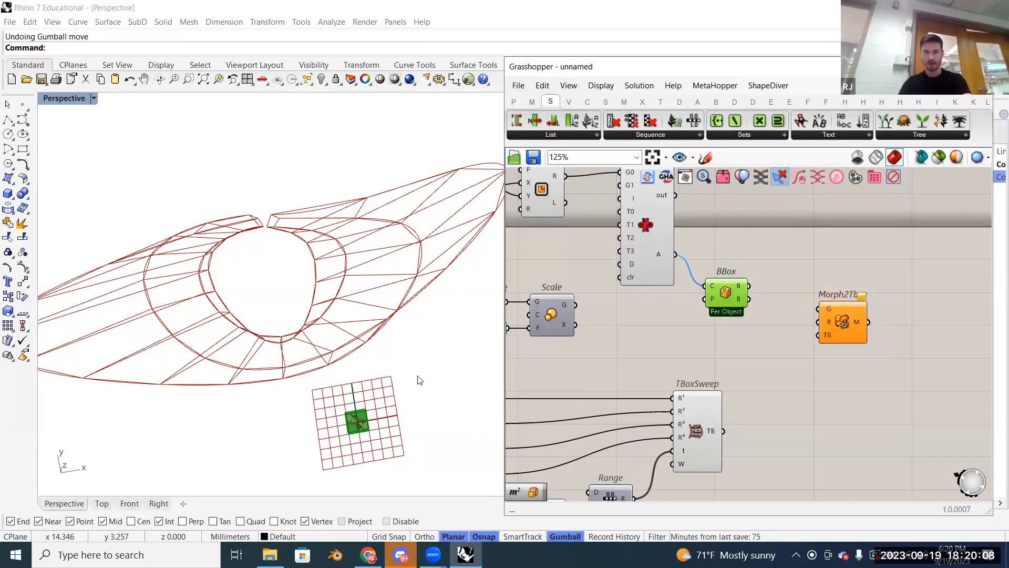
Step: Examine the bounding box around the batwing module and compare it with the collar's twisted boxes in the viewport
{"action": "scroll", "coordinate": [375, 412], "scroll_direction": "up", "scroll_amount": 4}
{"action": "scroll", "coordinate": [354, 386], "scroll_direction": "down", "scroll_amount": 8}
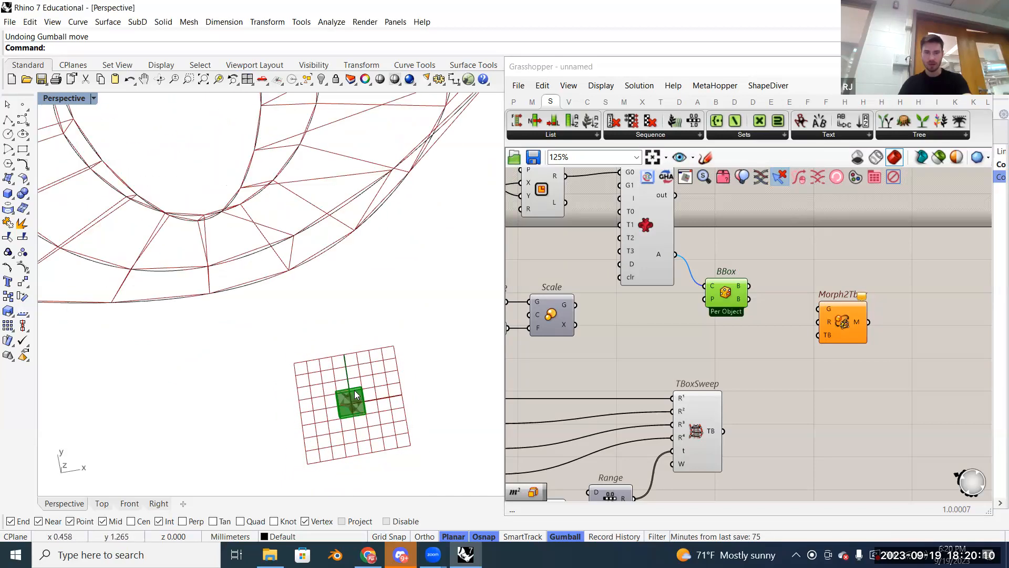
{"action": "scroll", "coordinate": [357, 392], "scroll_direction": "down", "scroll_amount": 1}
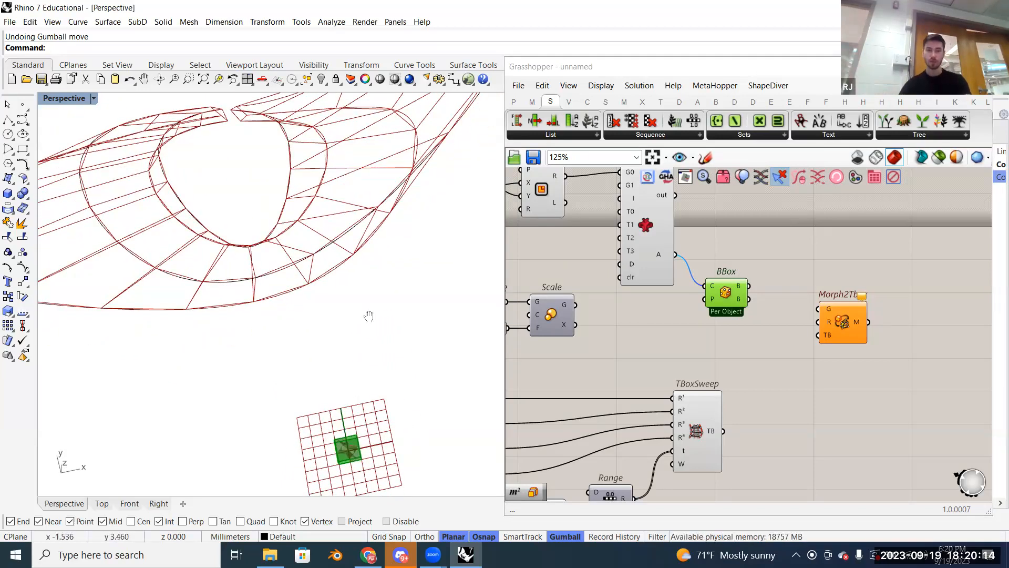
{"action": "scroll", "coordinate": [368, 317], "scroll_direction": "down", "scroll_amount": 4}
{"action": "scroll", "coordinate": [370, 409], "scroll_direction": "down", "scroll_amount": 2}
{"action": "right_click_drag", "start_coordinate": [383, 362], "coordinate": [358, 316]}
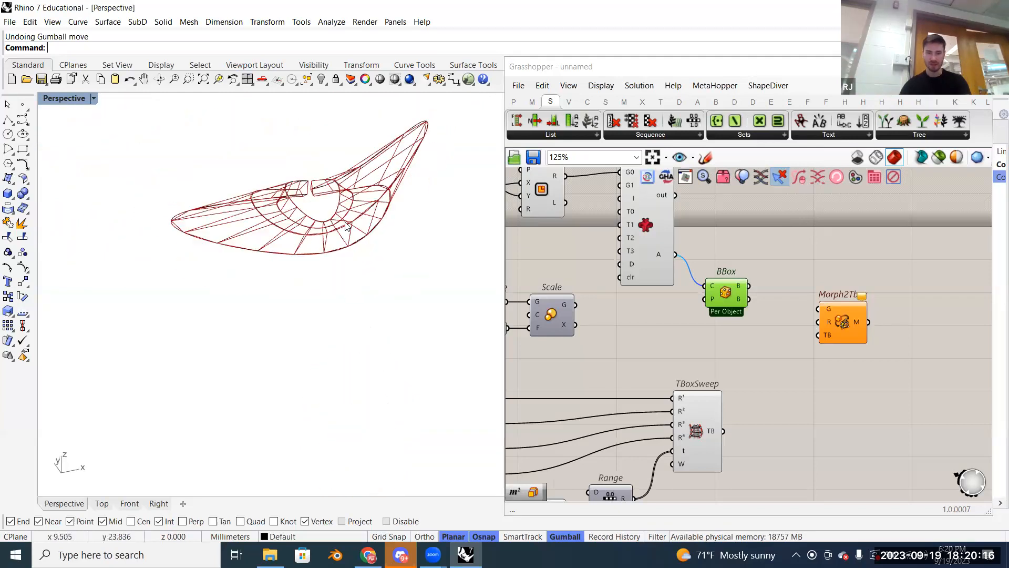
{"action": "scroll", "coordinate": [337, 445], "scroll_direction": "up", "scroll_amount": 3}
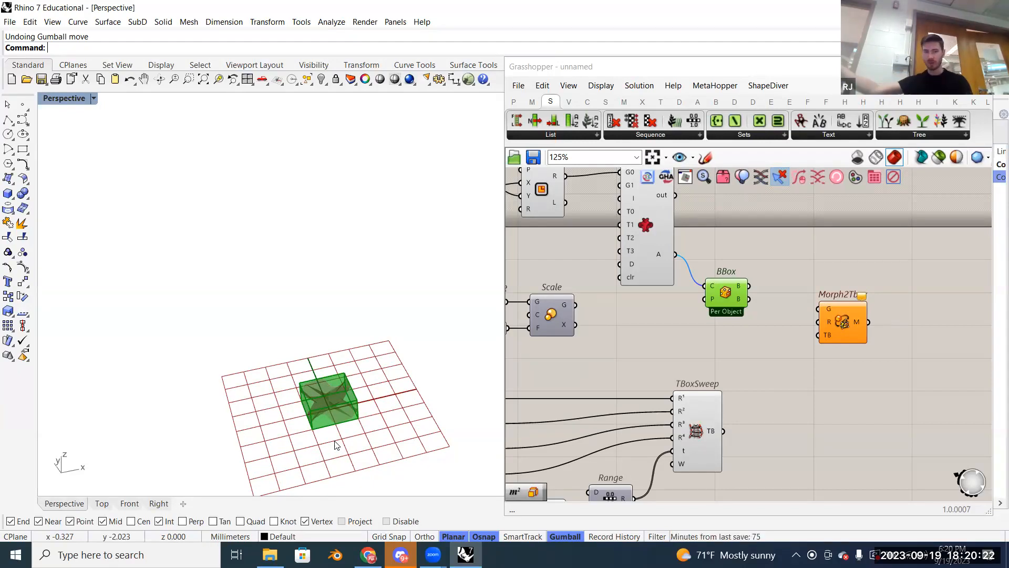
{"action": "scroll", "coordinate": [337, 445], "scroll_direction": "down", "scroll_amount": 6}
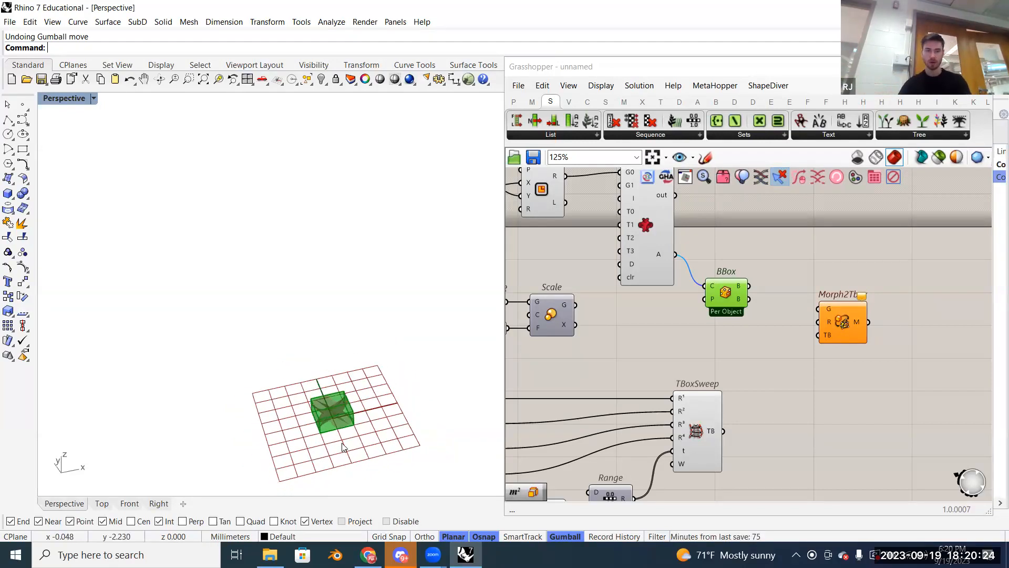
{"action": "scroll", "coordinate": [353, 415], "scroll_direction": "up", "scroll_amount": 3}
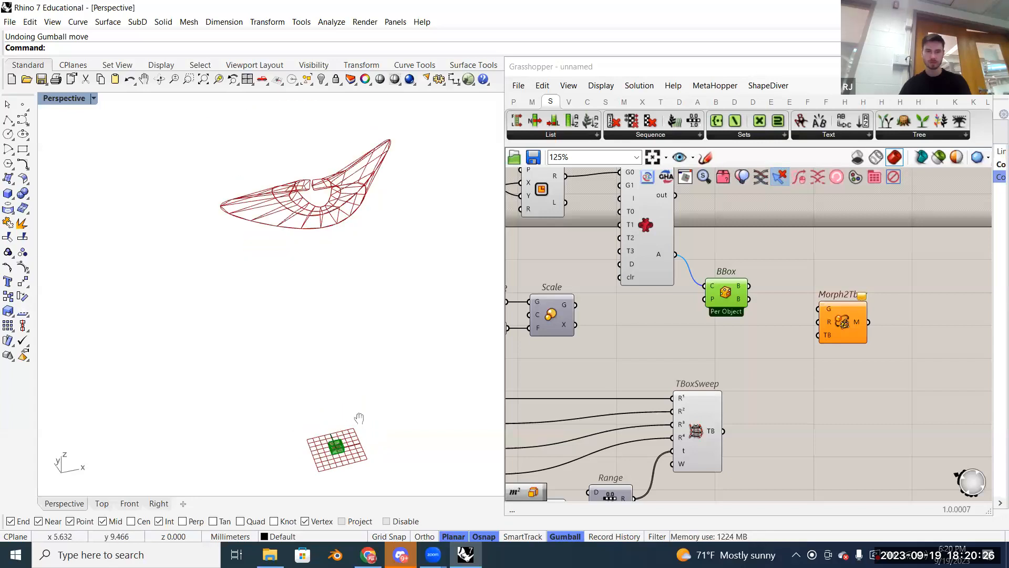
Step: Move BBox down to just above TBoxSweep and lower Morph2TB slightly to arrange the components
{"action": "left_click_drag", "start_coordinate": [731, 295], "coordinate": [717, 341]}
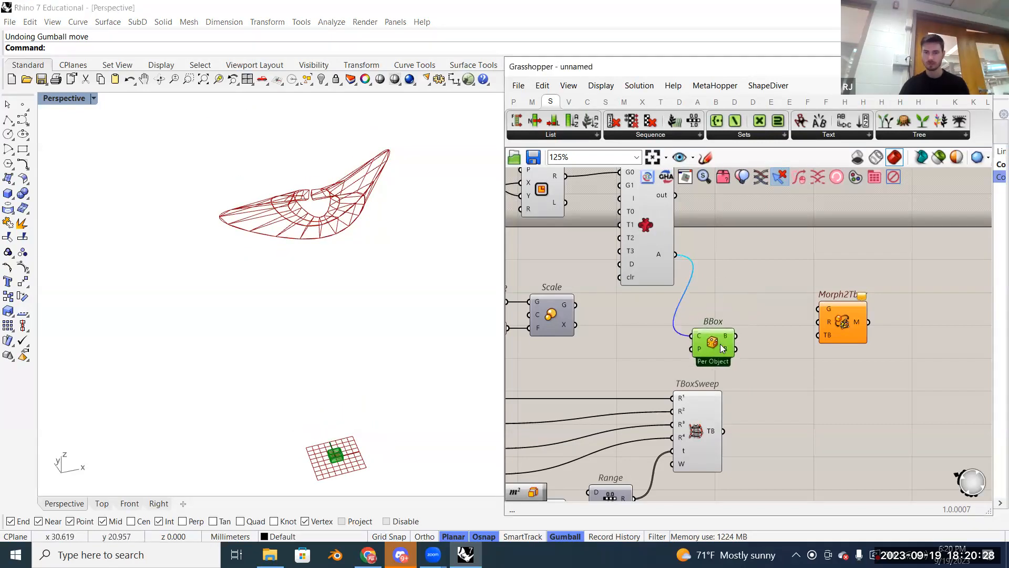
{"action": "left_click_drag", "start_coordinate": [839, 349], "coordinate": [840, 363]}
{"action": "left_click", "coordinate": [803, 330]}
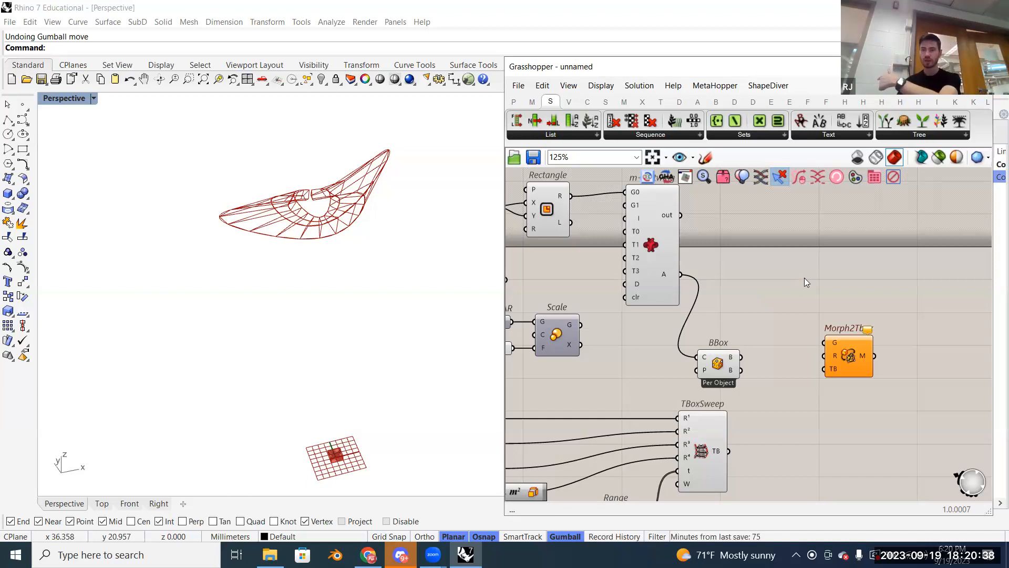
Step: Raise Morph2Tbox slightly and connect m+Batwing's A output to its G input
{"action": "left_click_drag", "start_coordinate": [847, 347], "coordinate": [844, 325]}
{"action": "right_click_drag", "start_coordinate": [737, 305], "coordinate": [734, 274]}
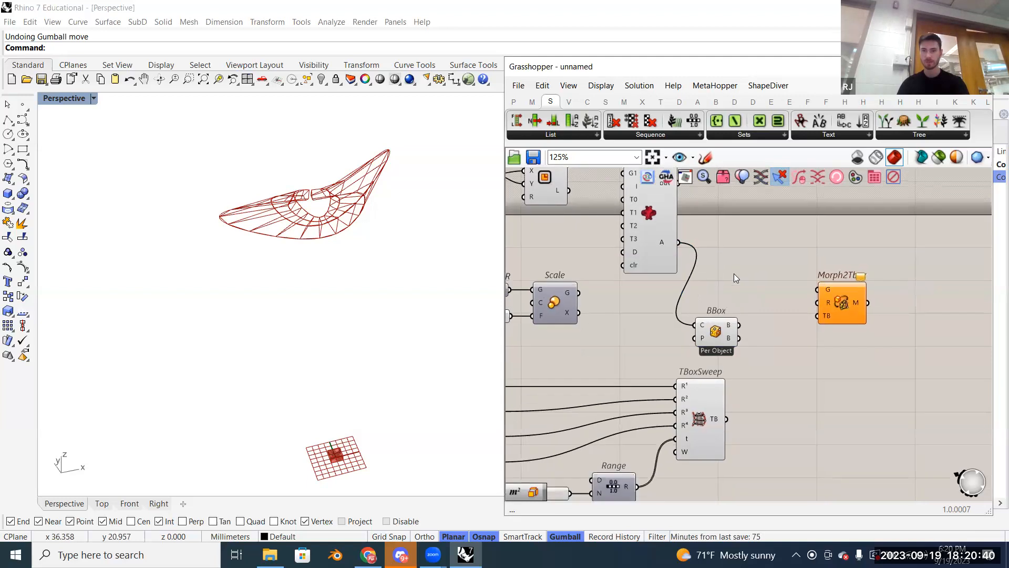
{"action": "left_click", "coordinate": [663, 244]}
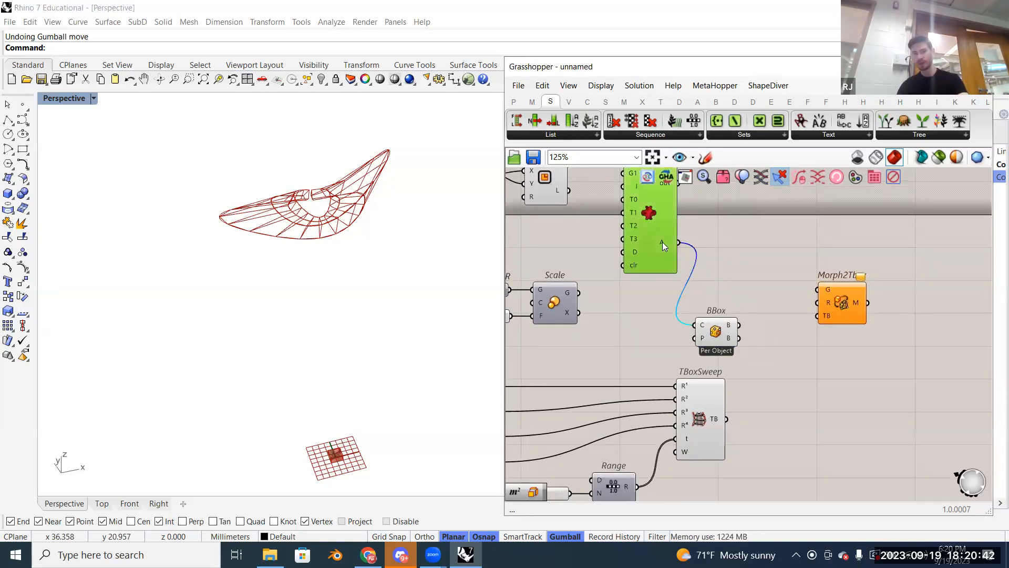
{"action": "right_click_drag", "start_coordinate": [662, 243], "coordinate": [685, 297]}
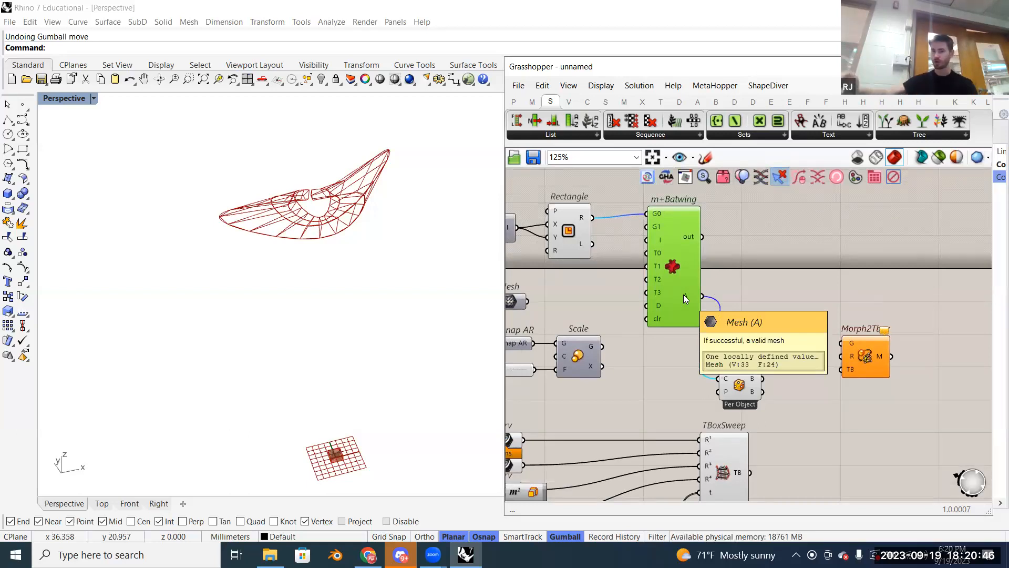
{"action": "left_click_drag", "start_coordinate": [703, 296], "coordinate": [849, 341]}
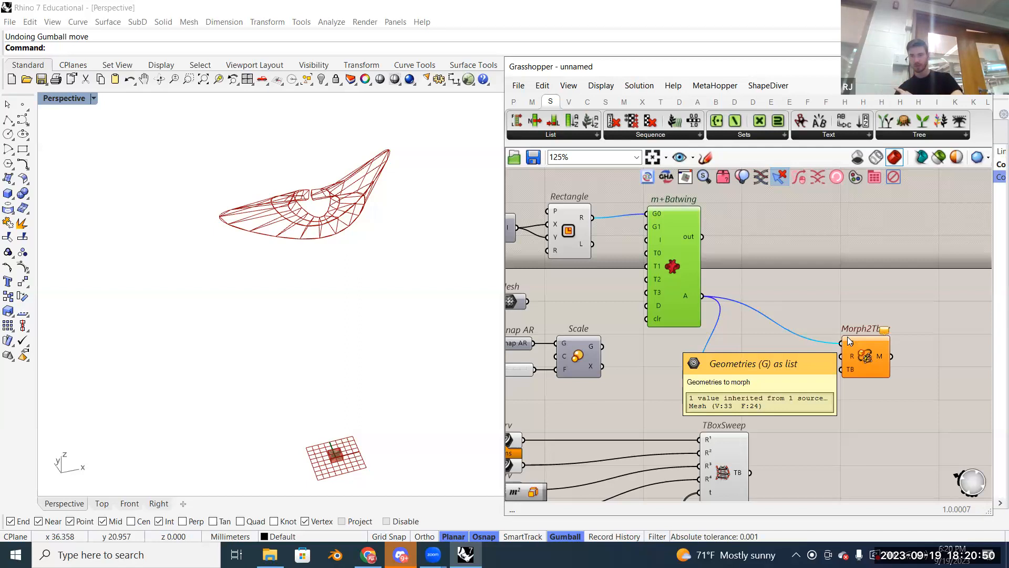
Step: Connect BBox's upper B output to Morph2Tbox's R input and TBoxSweep's TB output to its TB input
{"action": "left_click_drag", "start_coordinate": [740, 386], "coordinate": [746, 377]}
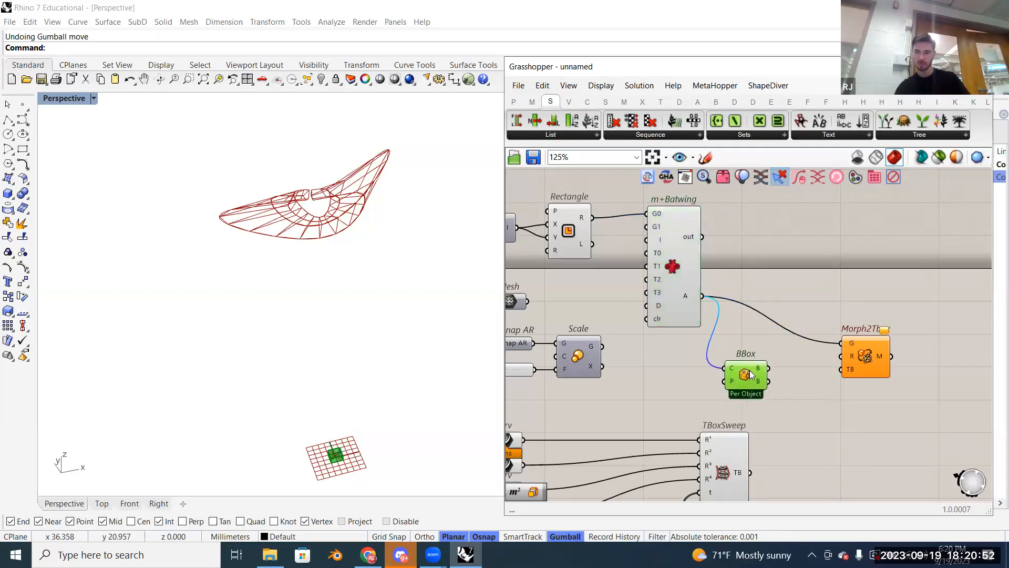
{"action": "left_click", "coordinate": [748, 328]}
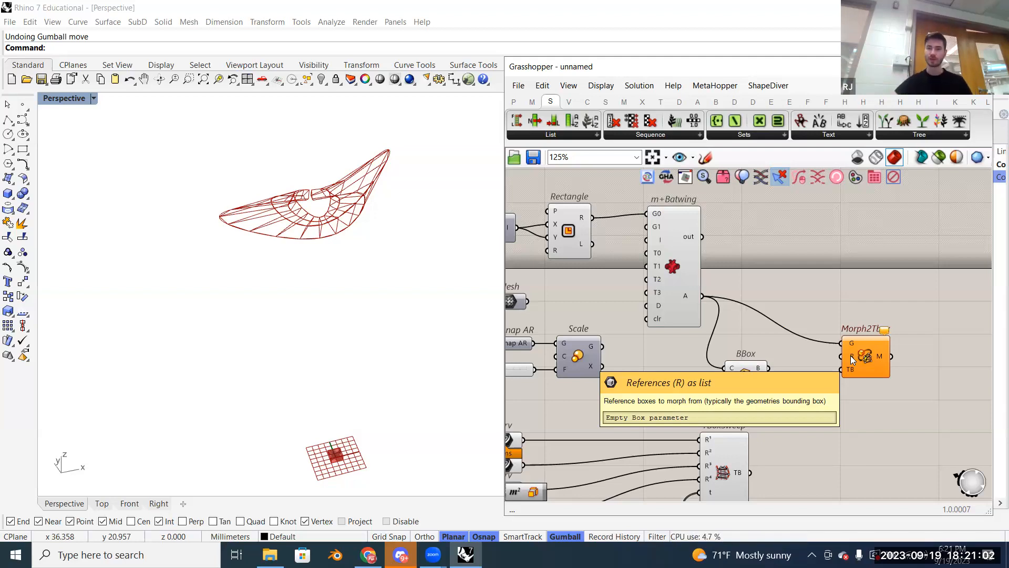
{"action": "left_click_drag", "start_coordinate": [836, 355], "coordinate": [841, 356]}
{"action": "right_click_drag", "start_coordinate": [838, 391], "coordinate": [846, 358]}
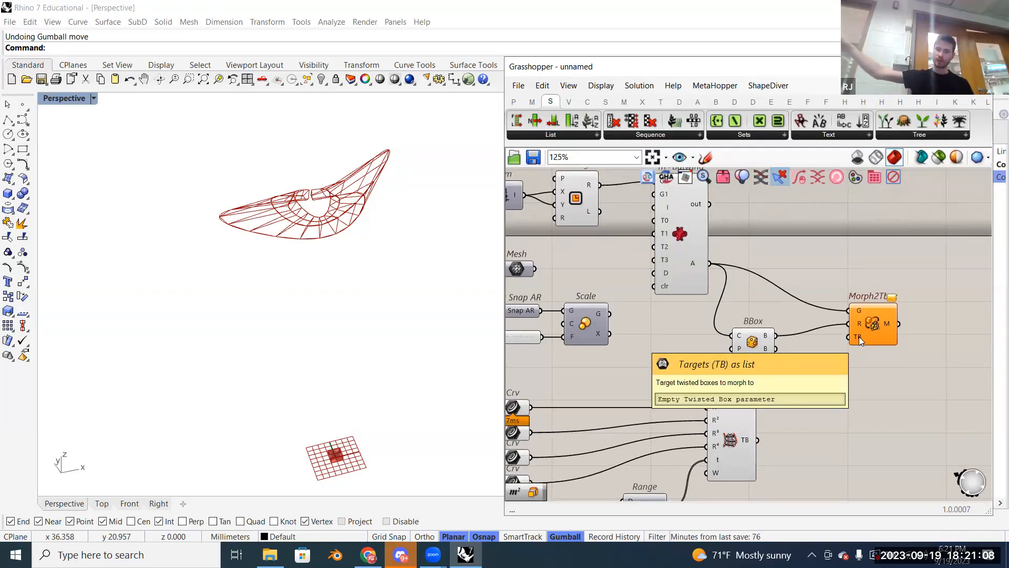
{"action": "left_click_drag", "start_coordinate": [758, 440], "coordinate": [847, 337]}
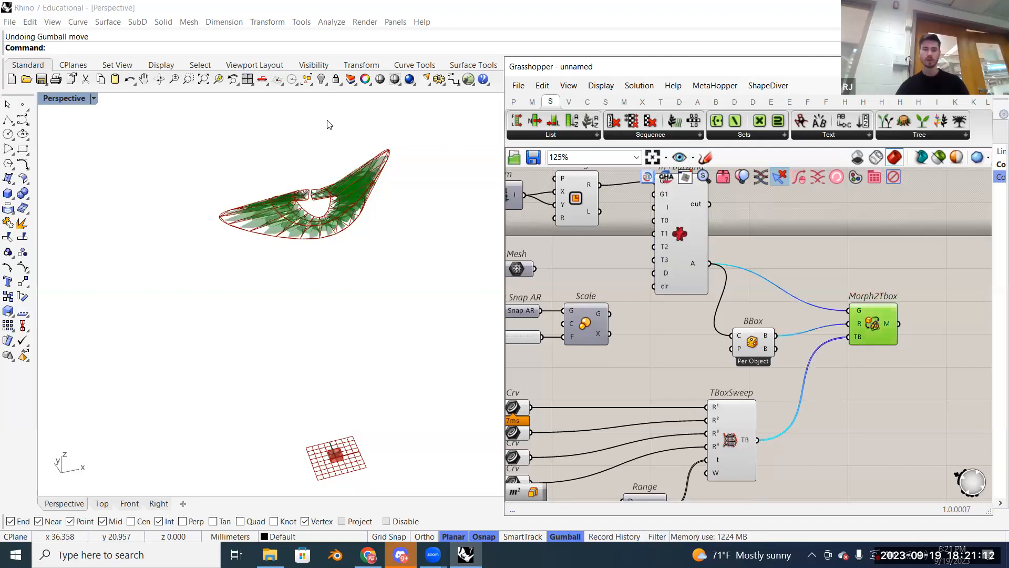
Step: Turn on the preview of the scaled figure and examine how the morphed batwing collar sits around its neck
{"action": "scroll", "coordinate": [345, 228], "scroll_direction": "up", "scroll_amount": 5}
{"action": "scroll", "coordinate": [331, 279], "scroll_direction": "down", "scroll_amount": 5}
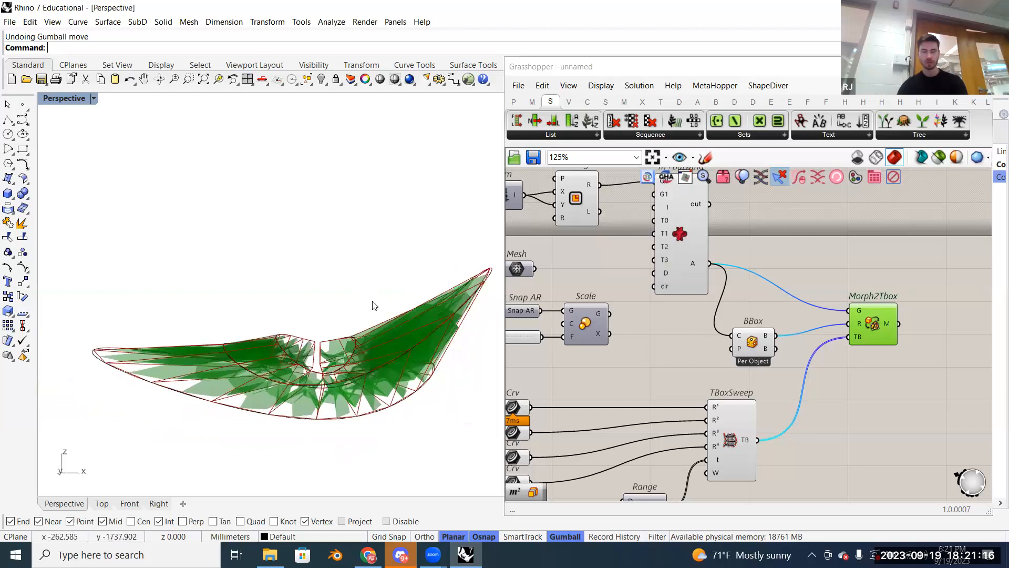
{"action": "right_click_drag", "start_coordinate": [374, 305], "coordinate": [374, 321]}
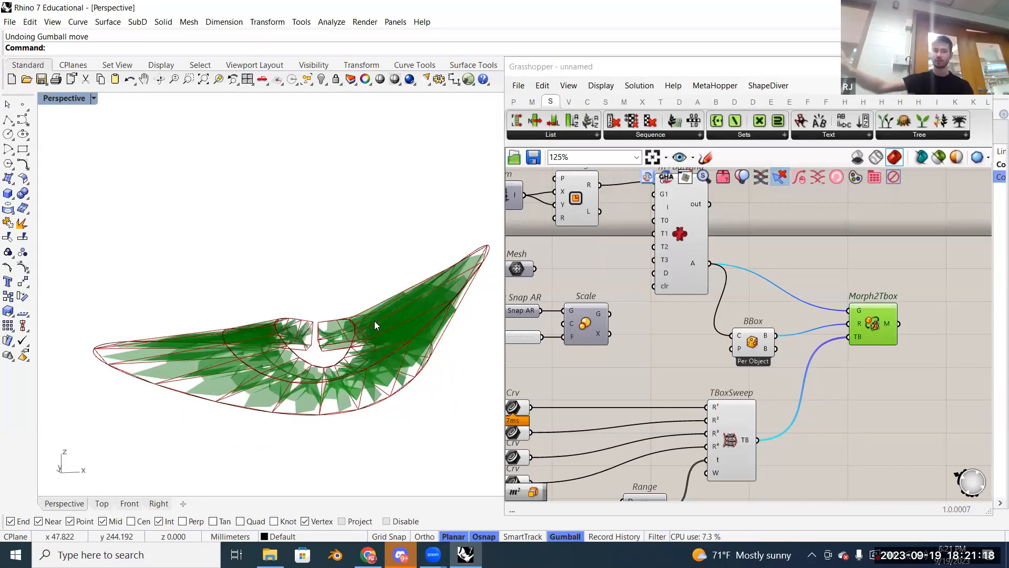
{"action": "right_click", "coordinate": [598, 338]}
{"action": "left_click", "coordinate": [610, 342]}
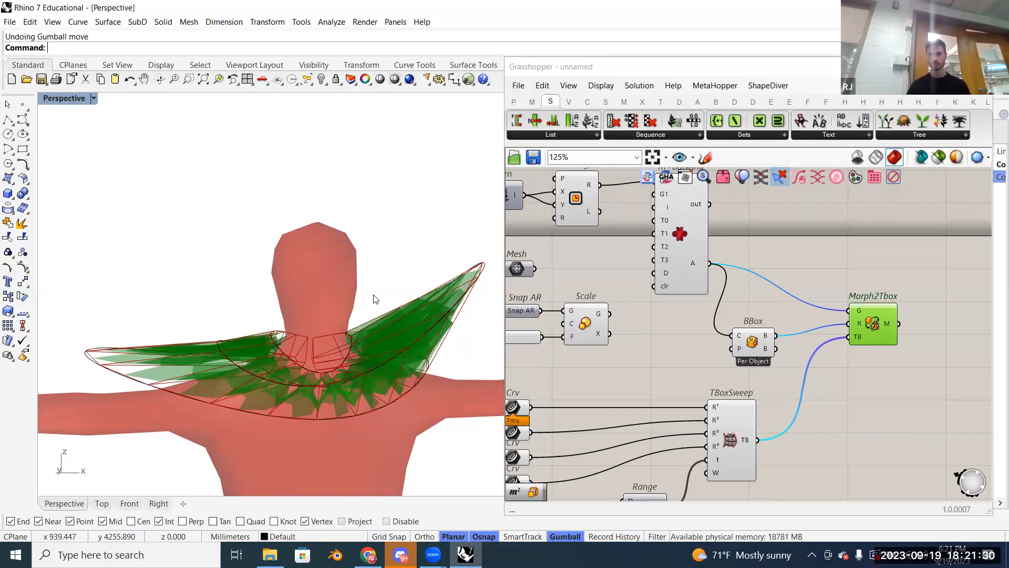
{"action": "right_click_drag", "start_coordinate": [373, 299], "coordinate": [369, 333]}
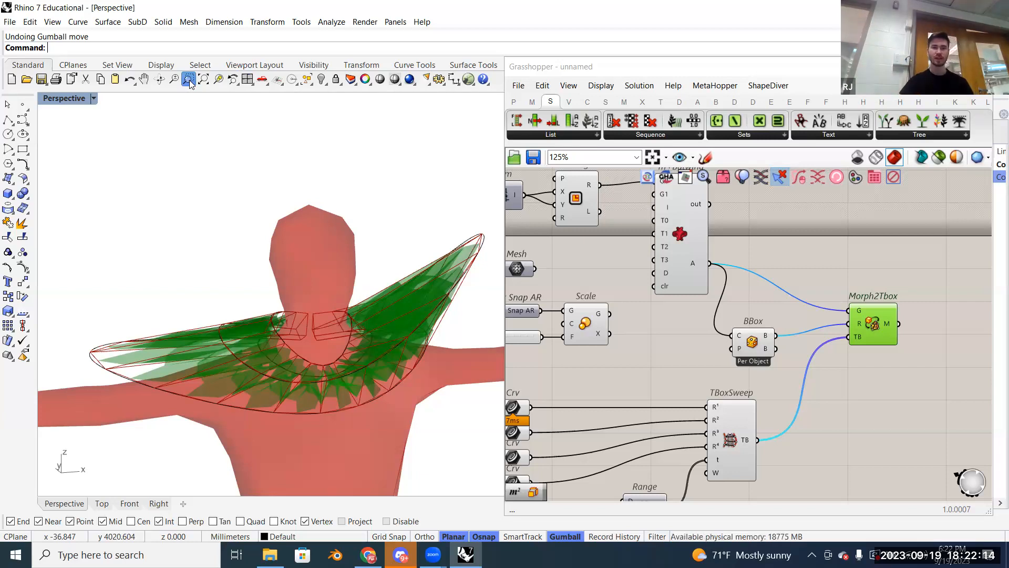
{"action": "left_click", "coordinate": [189, 80]}
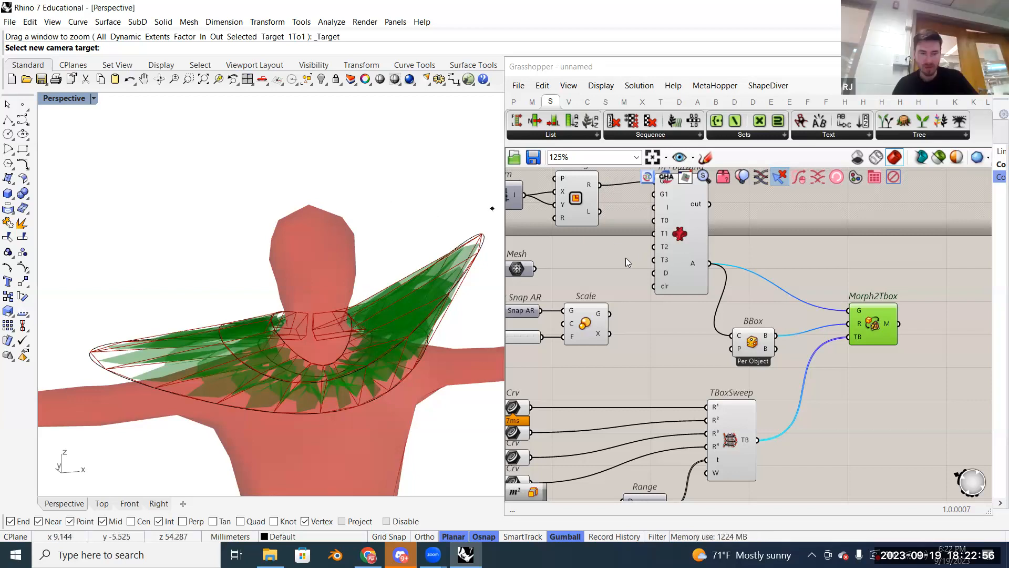
Step: Review the panel, Neg, Dom and Rectangle components that feed m+Batwing's G0 input
{"action": "right_click_drag", "start_coordinate": [620, 259], "coordinate": [867, 309]}
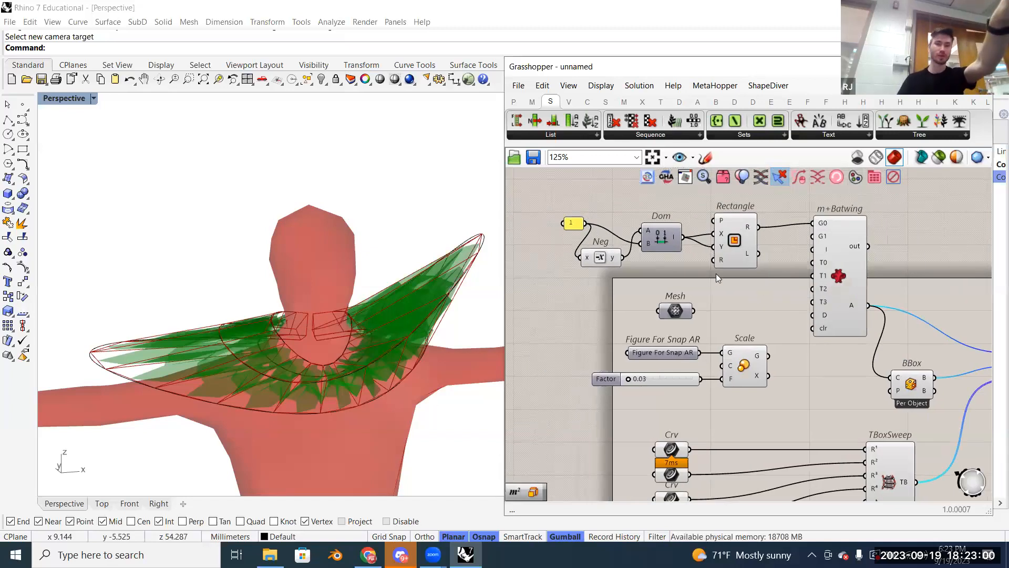
{"action": "scroll", "coordinate": [716, 273], "scroll_direction": "up", "scroll_amount": 3}
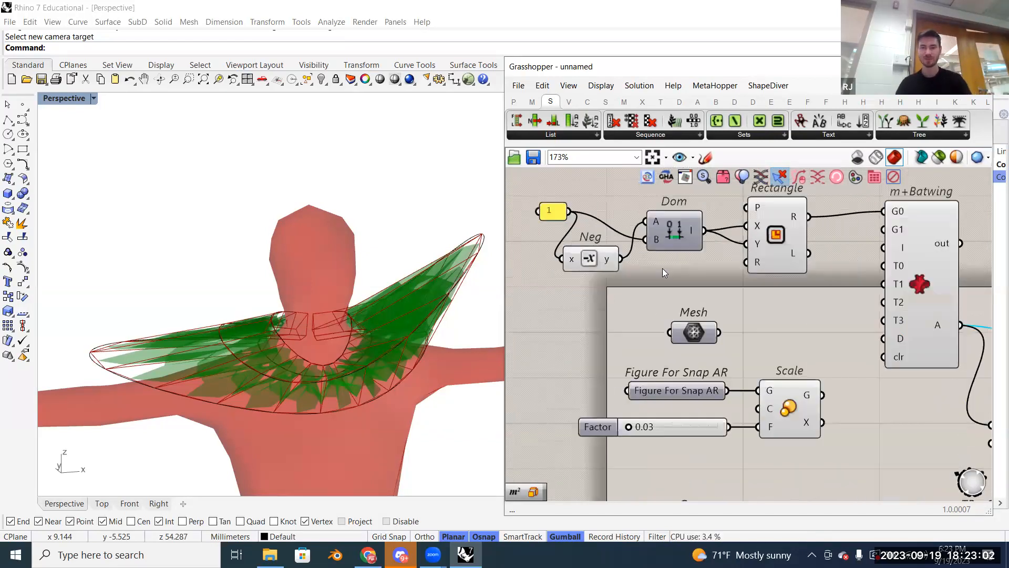
{"action": "left_click_drag", "start_coordinate": [556, 209], "coordinate": [755, 324]}
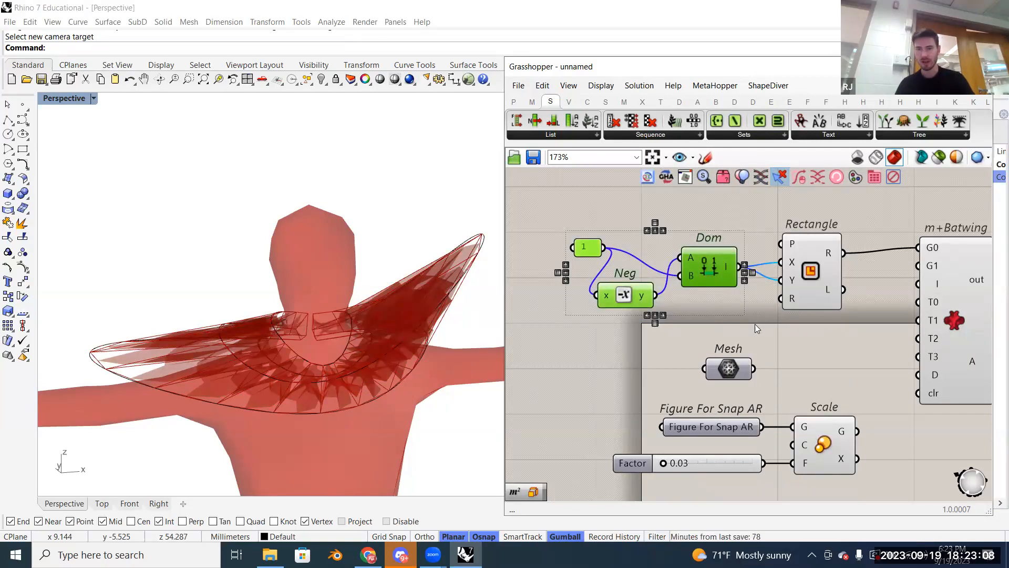
{"action": "left_click", "coordinate": [812, 273]}
{"action": "right_click_drag", "start_coordinate": [881, 327], "coordinate": [757, 299]}
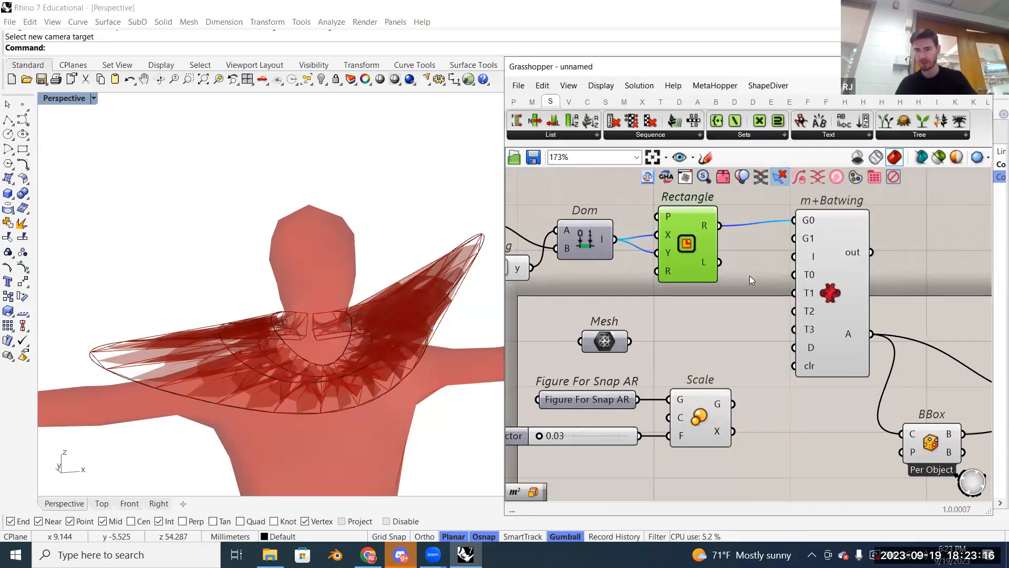
{"action": "scroll", "coordinate": [752, 265], "scroll_direction": "up", "scroll_amount": 3}
{"action": "right_click_drag", "start_coordinate": [731, 263], "coordinate": [913, 356]}
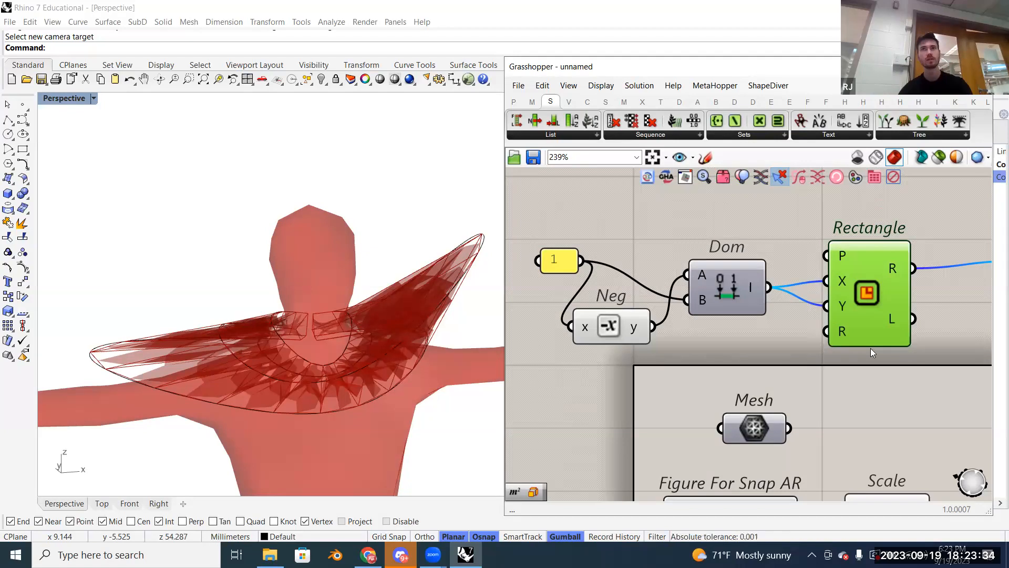
{"action": "mouse_move", "coordinate": [755, 420]}
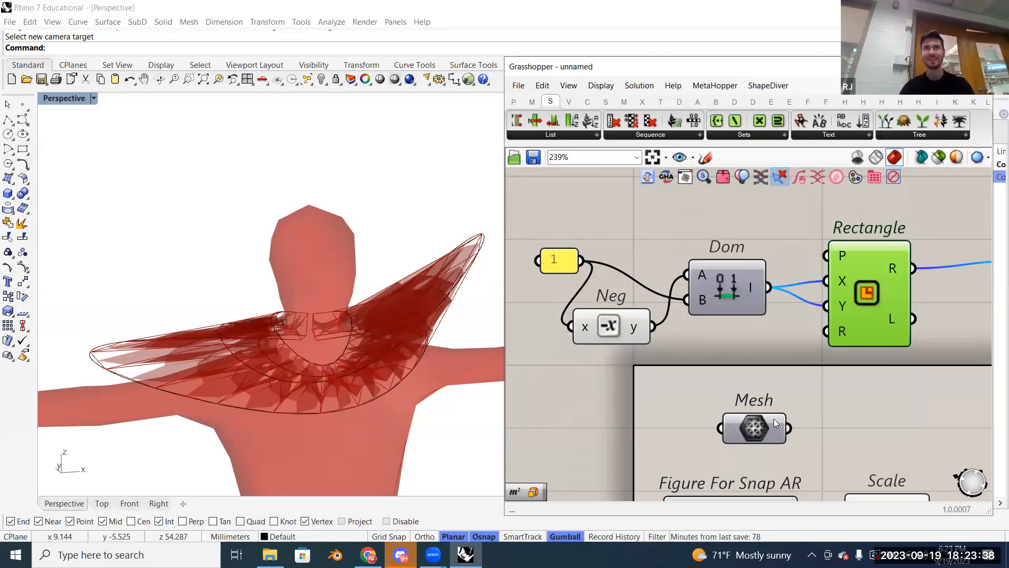
{"action": "right_click_drag", "start_coordinate": [843, 383], "coordinate": [718, 337]}
{"action": "scroll", "coordinate": [753, 297], "scroll_direction": "down", "scroll_amount": 2}
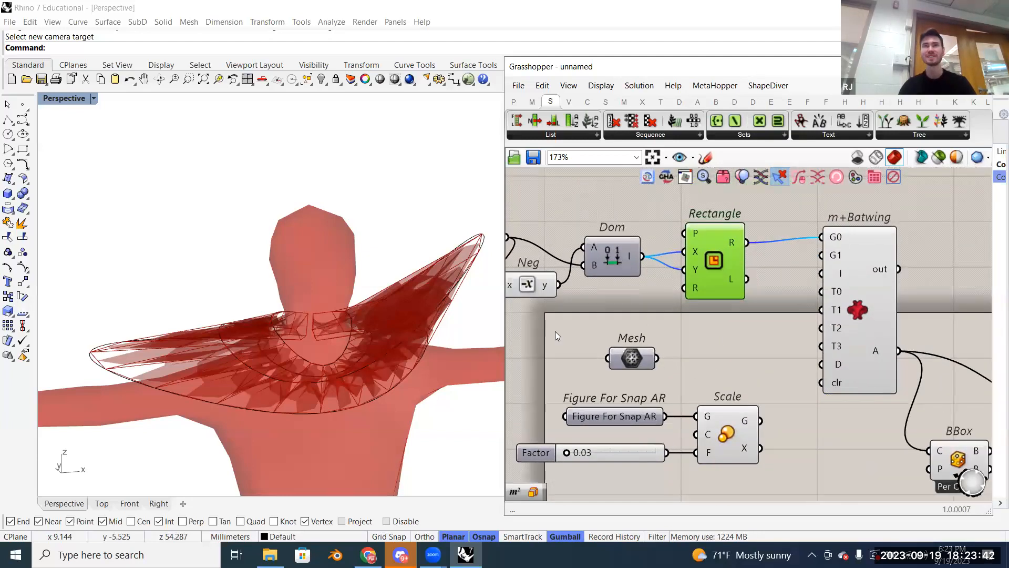
Step: Examine the source batwing module lying between the figure's feet in the Perspective viewport
{"action": "scroll", "coordinate": [302, 286], "scroll_direction": "up", "scroll_amount": 3}
{"action": "scroll", "coordinate": [306, 289], "scroll_direction": "down", "scroll_amount": 6}
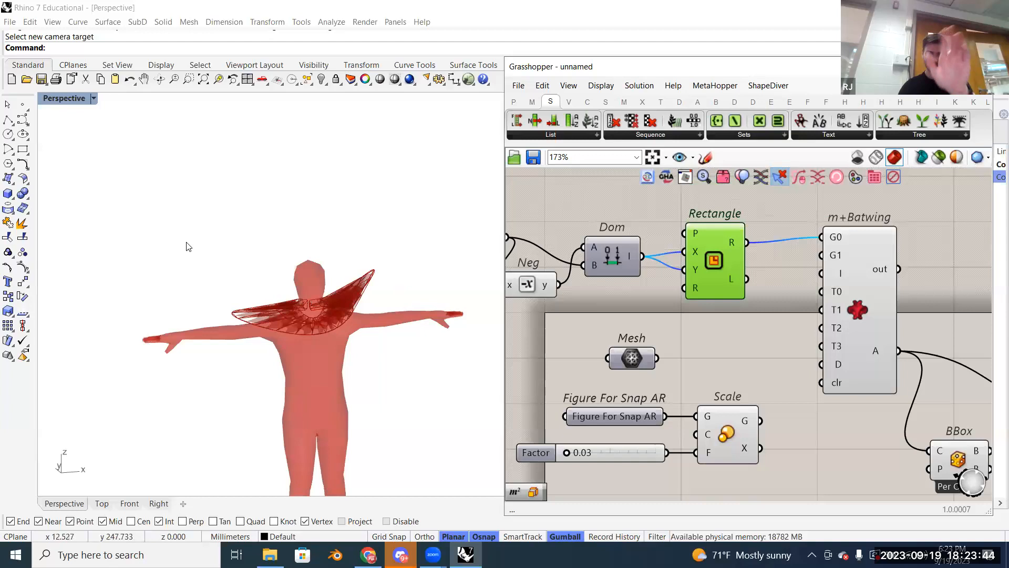
{"action": "left_click", "coordinate": [94, 101]}
{"action": "left_click", "coordinate": [262, 236]}
{"action": "right_click_drag", "start_coordinate": [310, 294], "coordinate": [336, 447]}
{"action": "right_click_drag", "start_coordinate": [336, 447], "coordinate": [322, 352], "text": "shift"}
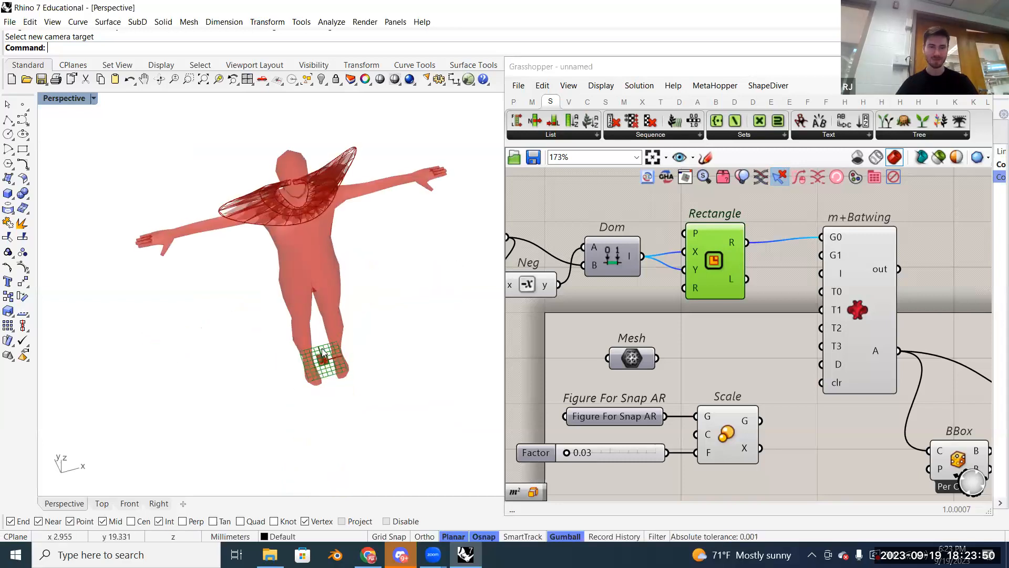
{"action": "scroll", "coordinate": [323, 356], "scroll_direction": "up", "scroll_amount": 14}
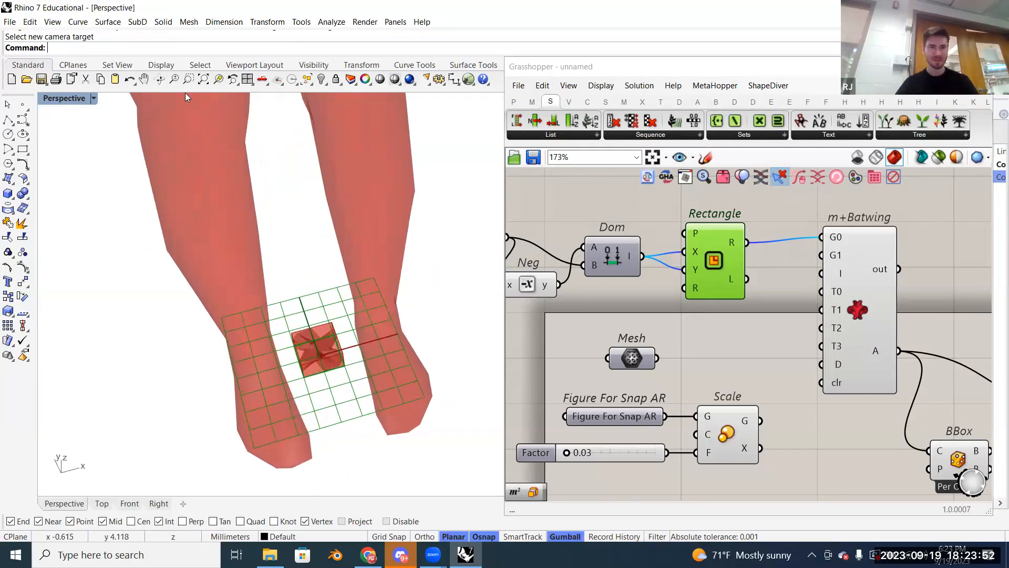
{"action": "right_click", "coordinate": [188, 80]}
{"action": "double_click", "coordinate": [319, 349]}
{"action": "right_click_drag", "start_coordinate": [315, 327], "coordinate": [352, 284]}
{"action": "right_click_drag", "start_coordinate": [352, 284], "coordinate": [354, 290], "text": "shift"}
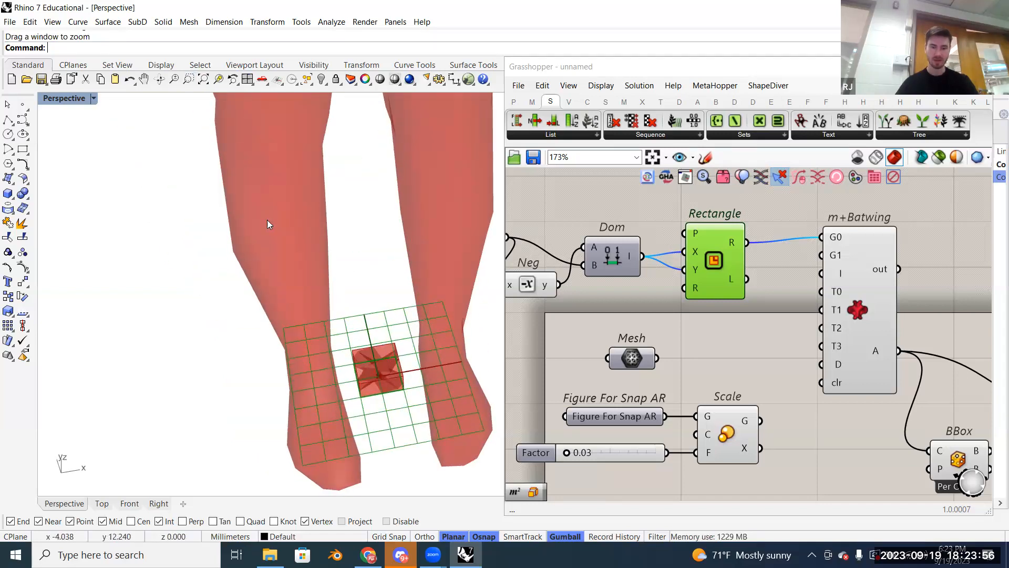
Step: Run the Grid command with ShowGrid set to Yes and view the batwing module against the grid
{"action": "type", "text": "Grid"}
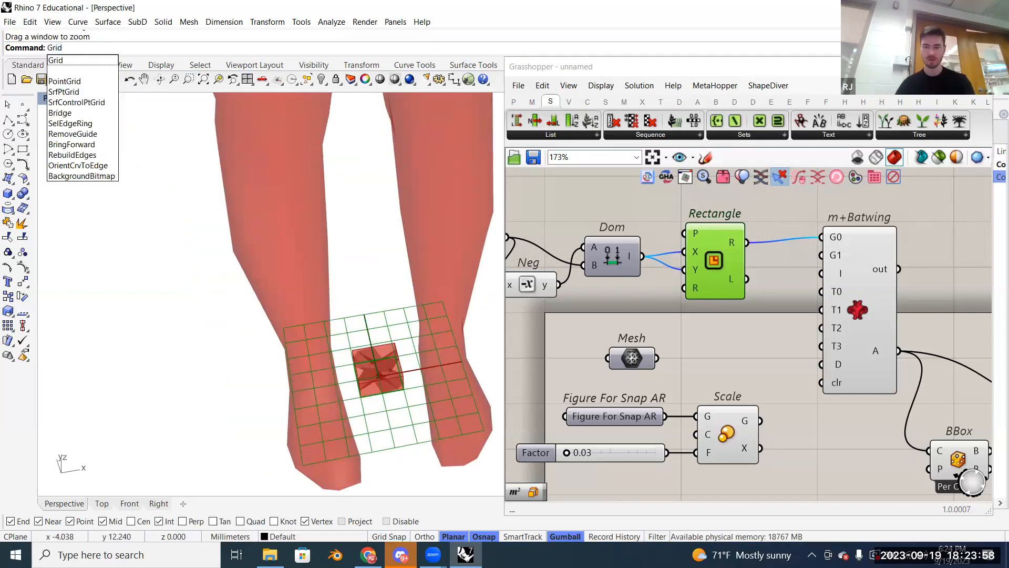
{"action": "key", "text": "Return"}
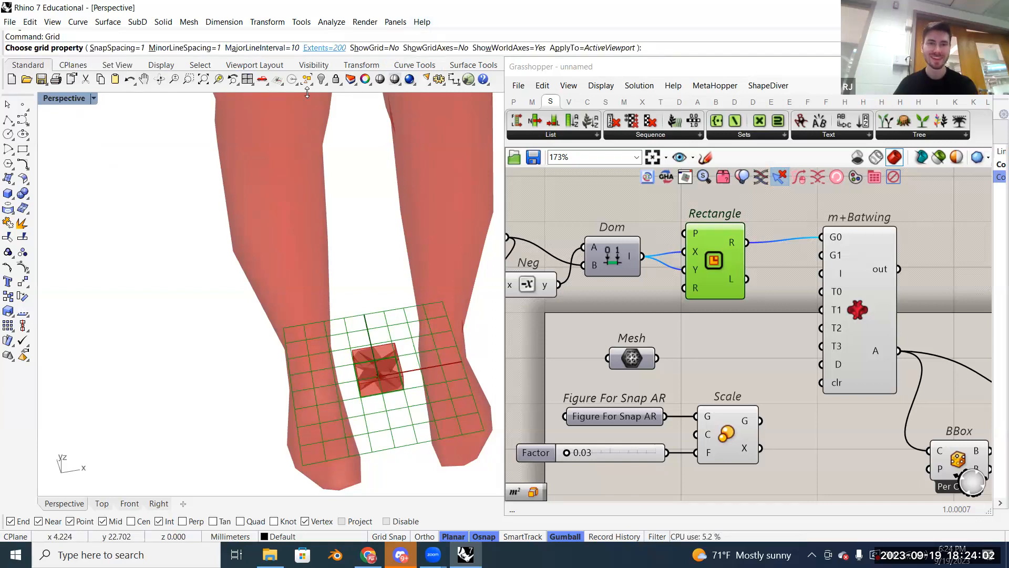
{"action": "left_click", "coordinate": [374, 48]}
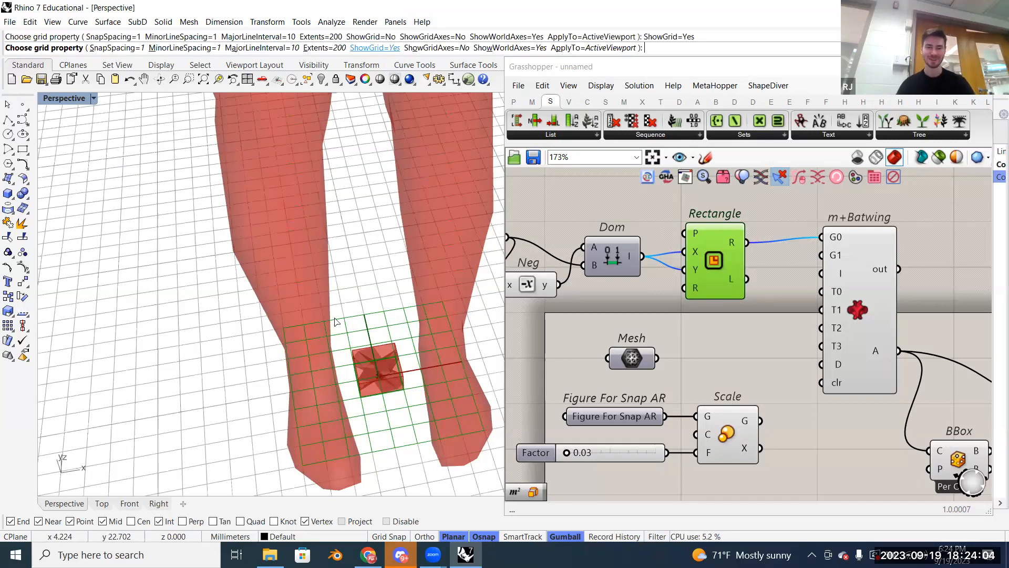
{"action": "scroll", "coordinate": [338, 323], "scroll_direction": "down", "scroll_amount": 1}
{"action": "scroll", "coordinate": [349, 298], "scroll_direction": "down", "scroll_amount": 2}
{"action": "scroll", "coordinate": [368, 295], "scroll_direction": "down", "scroll_amount": 2}
{"action": "right_click_drag", "start_coordinate": [403, 292], "coordinate": [328, 300], "text": "shift"}
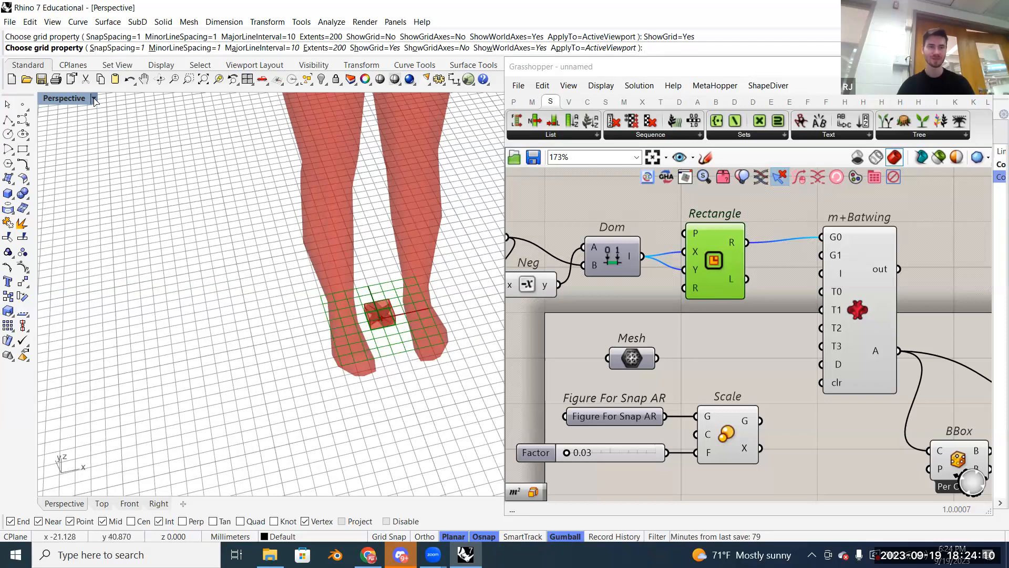
{"action": "right_click", "coordinate": [188, 79]}
{"action": "left_click", "coordinate": [384, 312]}
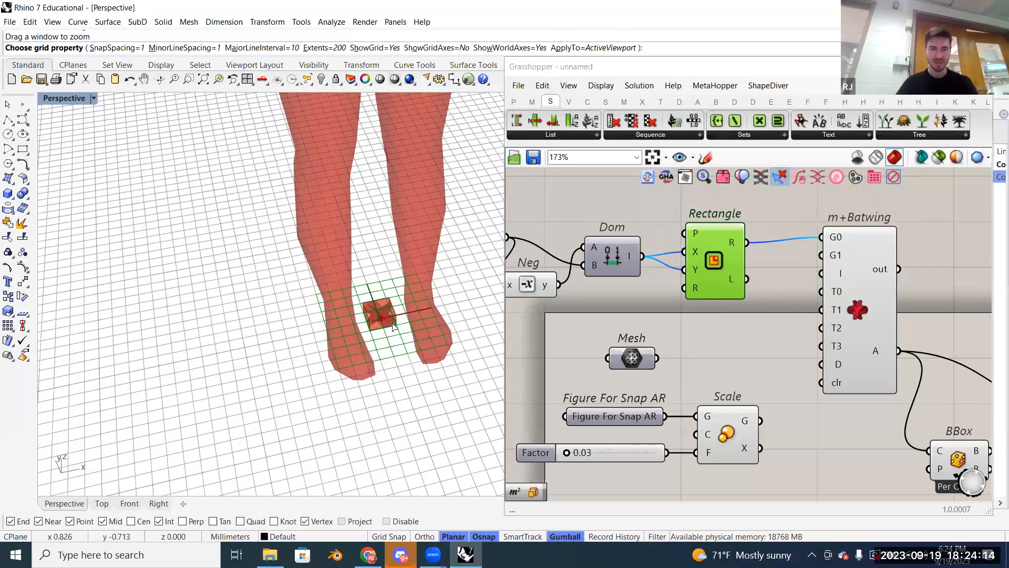
Step: Draw a small box on the grid beside the figure's feet, inspect it up close and delete it
{"action": "scroll", "coordinate": [391, 327], "scroll_direction": "down", "scroll_amount": 3}
{"action": "left_click", "coordinate": [7, 193]}
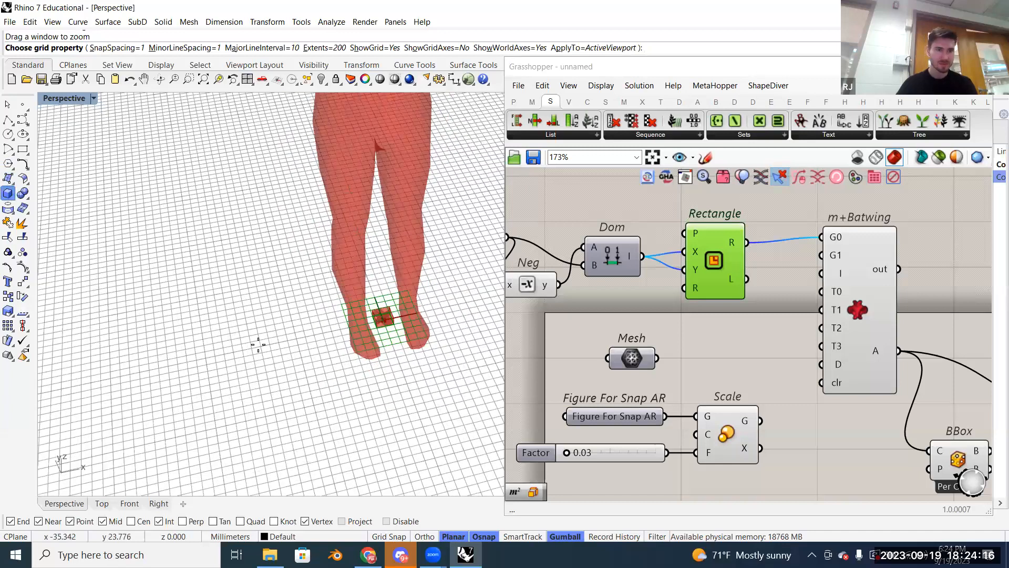
{"action": "left_click", "coordinate": [301, 358]}
{"action": "left_click", "coordinate": [289, 354]}
{"action": "left_click", "coordinate": [293, 339]}
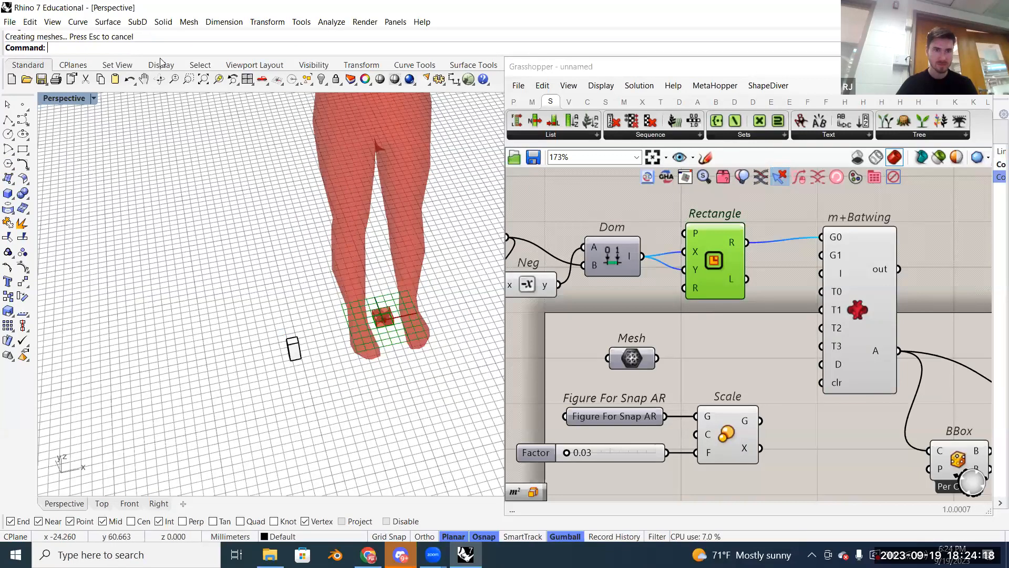
{"action": "left_click", "coordinate": [190, 83]}
{"action": "left_click_drag", "start_coordinate": [250, 321], "coordinate": [317, 366]}
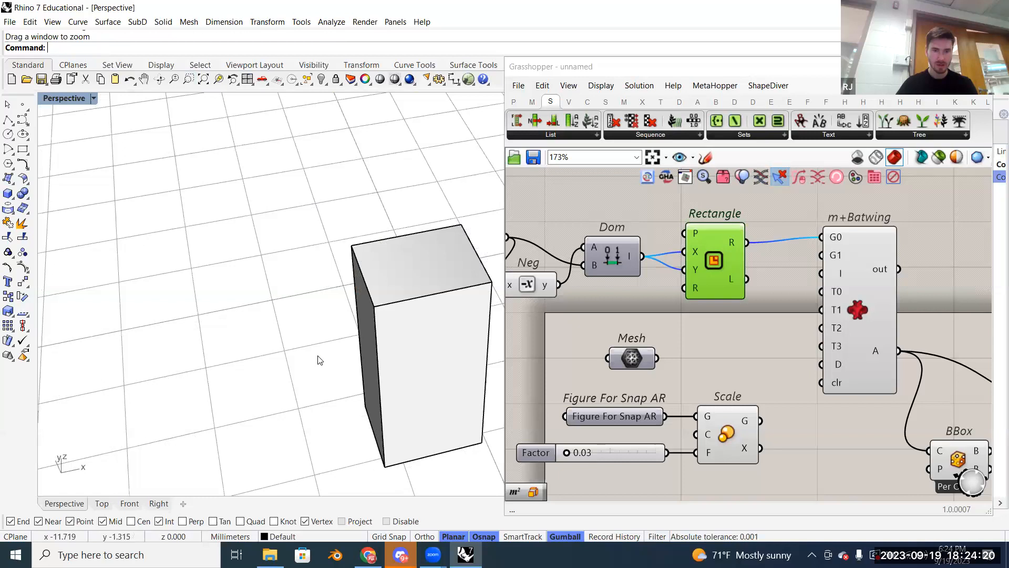
{"action": "scroll", "coordinate": [204, 309], "scroll_direction": "down", "scroll_amount": 5}
{"action": "left_click", "coordinate": [292, 309]}
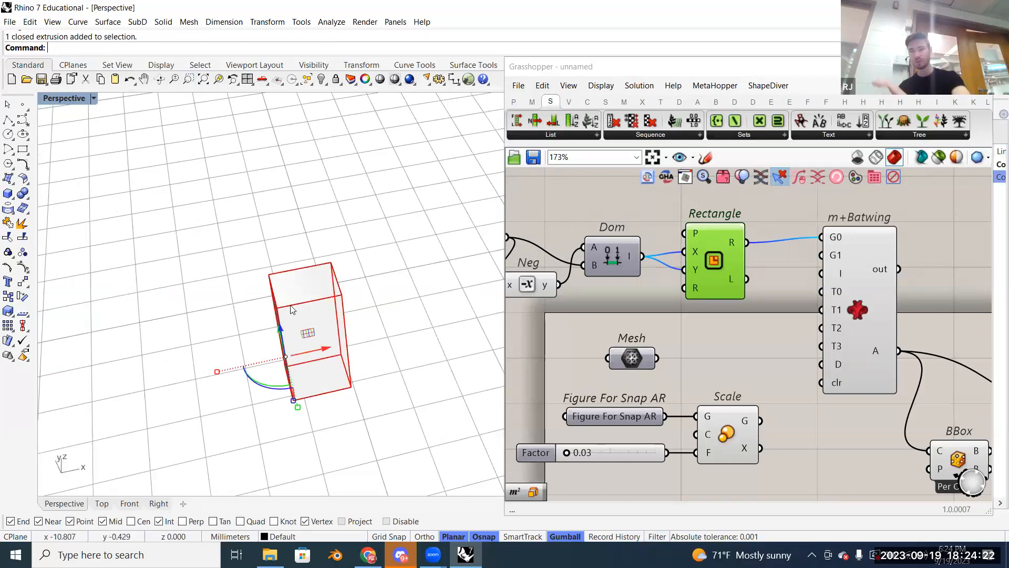
{"action": "key", "text": "Delete"}
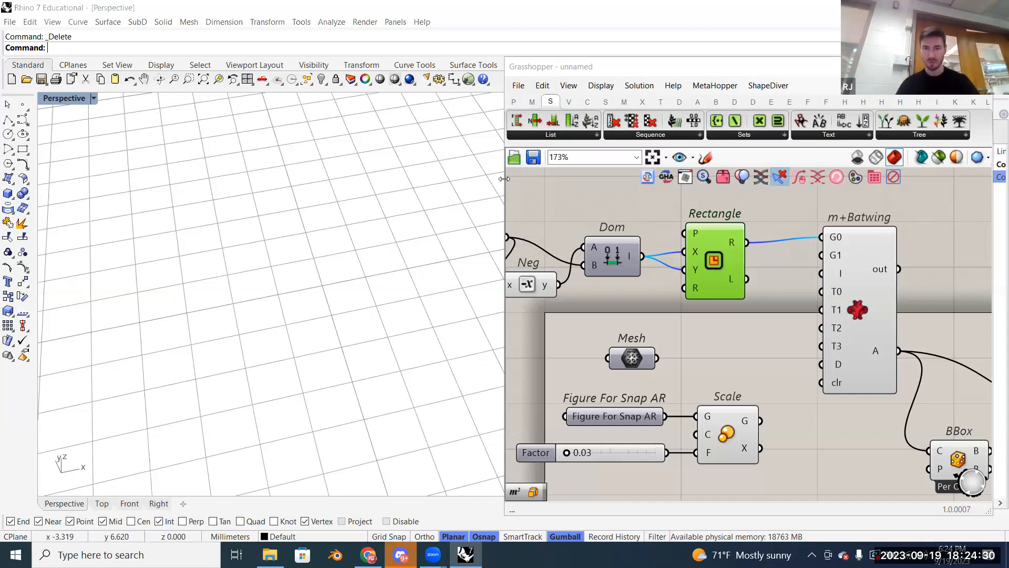
Step: Narrow the Grasshopper window to make more of the Perspective viewport visible
{"action": "left_click_drag", "start_coordinate": [505, 133], "coordinate": [616, 129]}
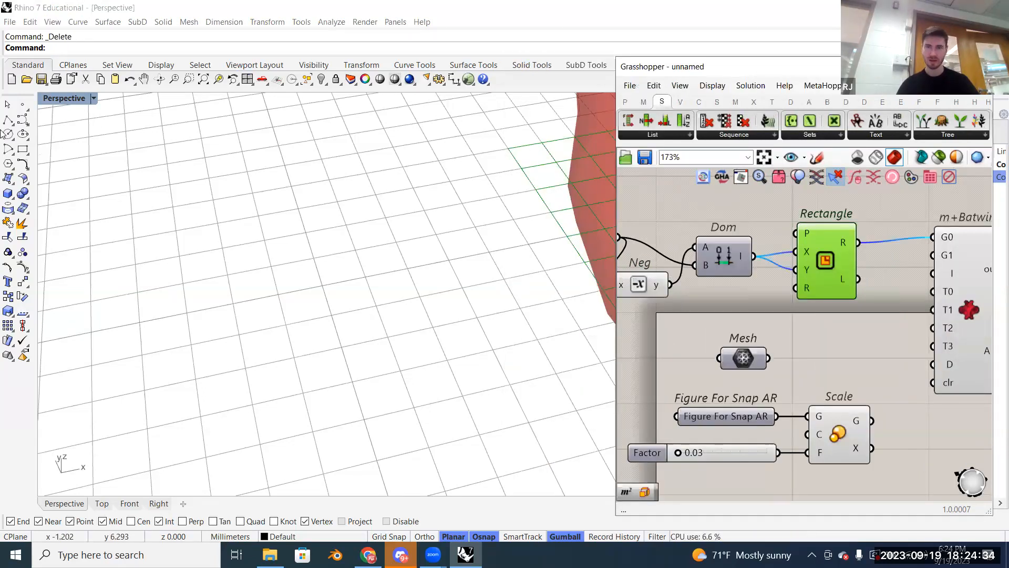
Step: Draw a SubD box on the grid beside the figure's feet in the Perspective viewport
{"action": "left_click", "coordinate": [73, 112]}
{"action": "left_click", "coordinate": [130, 79]}
{"action": "left_click", "coordinate": [282, 364]}
{"action": "left_click", "coordinate": [390, 288]}
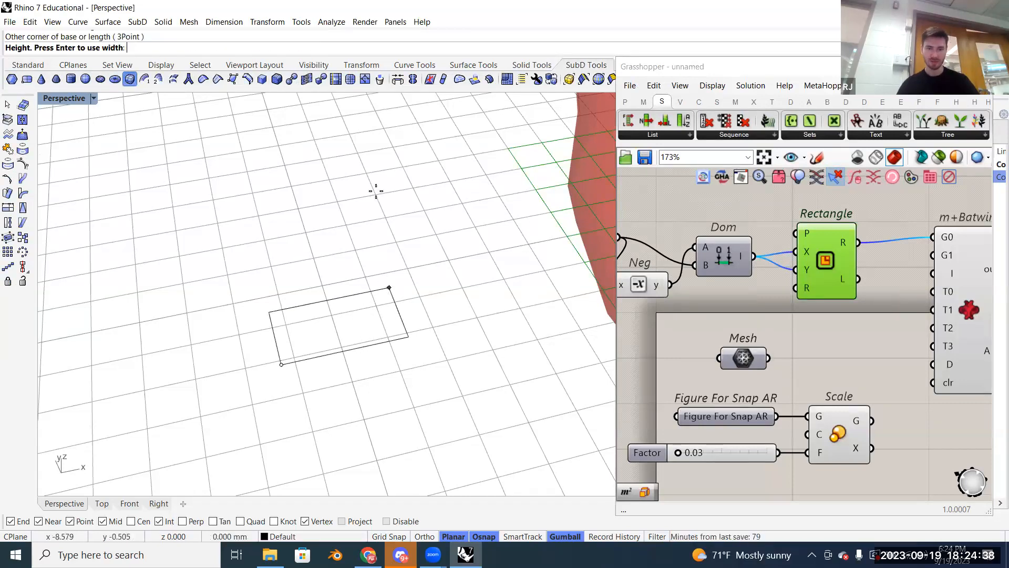
{"action": "left_click", "coordinate": [376, 193]}
{"action": "right_click_drag", "start_coordinate": [352, 254], "coordinate": [372, 239]}
Step: Pull the SubD box's front face and then its upper face outward to stretch the form in two directions
{"action": "left_click", "coordinate": [313, 324], "text": "ctrl+shift"}
{"action": "right_click_drag", "start_coordinate": [313, 325], "coordinate": [309, 335]}
{"action": "left_click_drag", "start_coordinate": [311, 339], "coordinate": [370, 405]}
{"action": "left_click", "coordinate": [305, 315], "text": "ctrl+shift"}
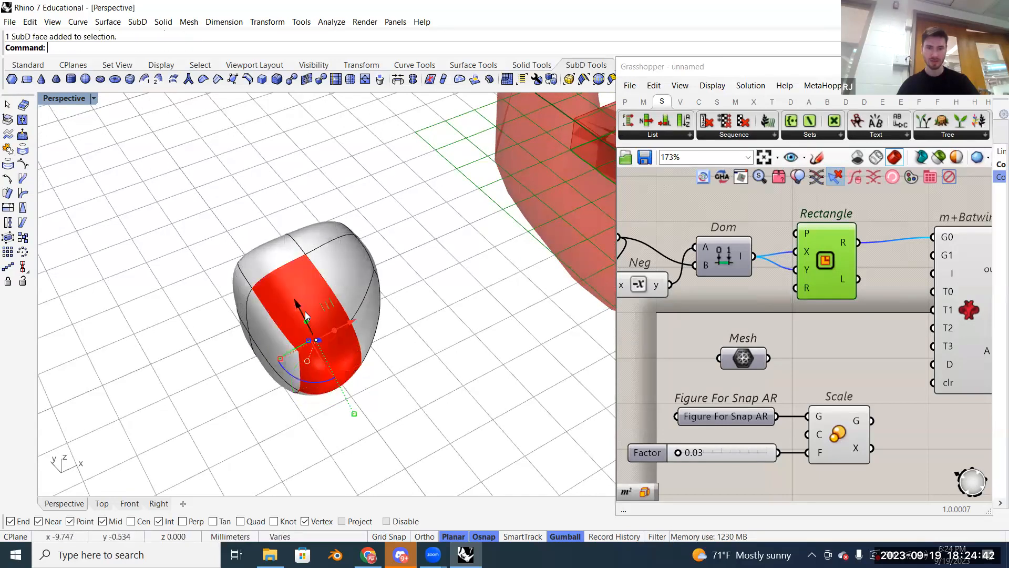
{"action": "left_click", "coordinate": [378, 374]}
{"action": "left_click", "coordinate": [303, 314], "text": "ctrl+shift"}
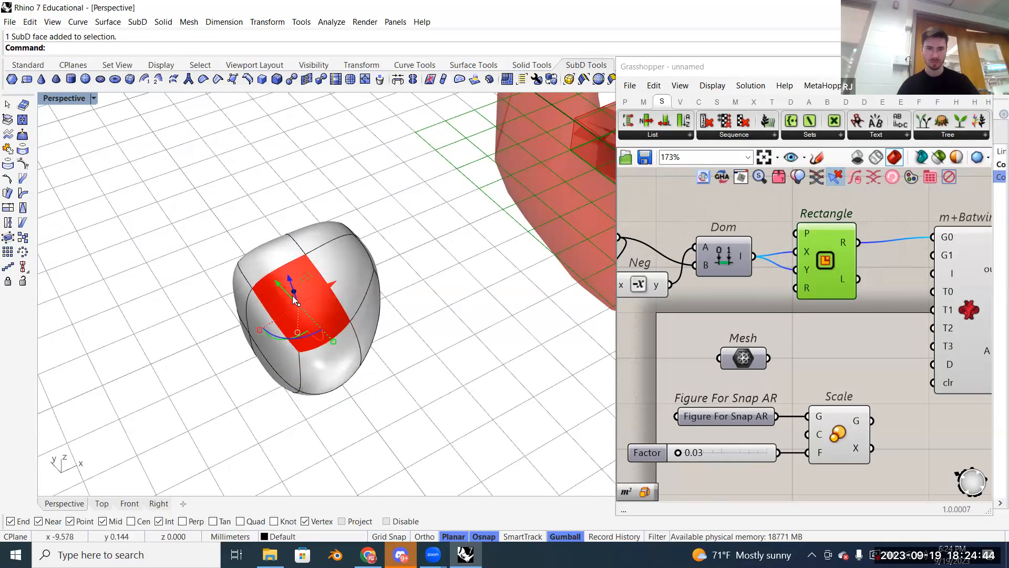
{"action": "left_click_drag", "start_coordinate": [290, 279], "coordinate": [70, 309]}
{"action": "key", "text": "Escape"}
Step: Pull a side face of the SubD outward along the X direction into a long tapering arm
{"action": "left_click", "coordinate": [255, 289], "text": "ctrl+shift"}
{"action": "key", "text": "Escape"}
{"action": "right_click_drag", "start_coordinate": [395, 309], "coordinate": [433, 289]}
{"action": "left_click", "coordinate": [433, 289], "text": "ctrl+shift"}
{"action": "left_click_drag", "start_coordinate": [459, 284], "coordinate": [602, 289]}
{"action": "left_click", "coordinate": [496, 193]}
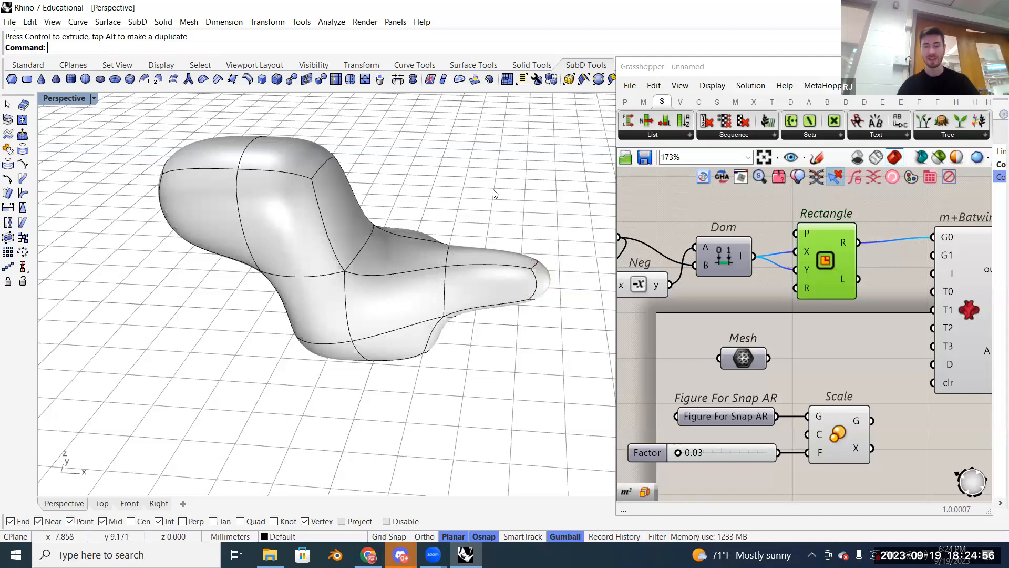
Step: Select the sculpted SubD in Rhino and add a SubD parameter beside the m+Batwing component in Grasshopper
{"action": "right_click_drag", "start_coordinate": [427, 251], "coordinate": [347, 257]}
{"action": "scroll", "coordinate": [346, 257], "scroll_direction": "down", "scroll_amount": 5}
{"action": "scroll", "coordinate": [346, 257], "scroll_direction": "down", "scroll_amount": 2}
{"action": "left_click", "coordinate": [354, 251]}
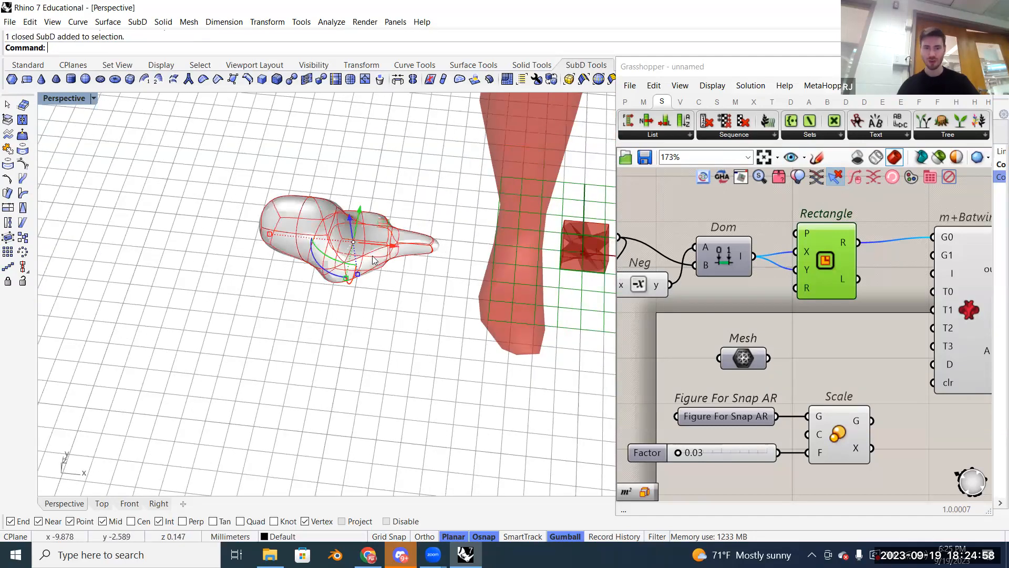
{"action": "right_click_drag", "start_coordinate": [754, 307], "coordinate": [776, 251]}
{"action": "scroll", "coordinate": [759, 286], "scroll_direction": "down", "scroll_amount": 3}
{"action": "scroll", "coordinate": [778, 291], "scroll_direction": "up", "scroll_amount": 4}
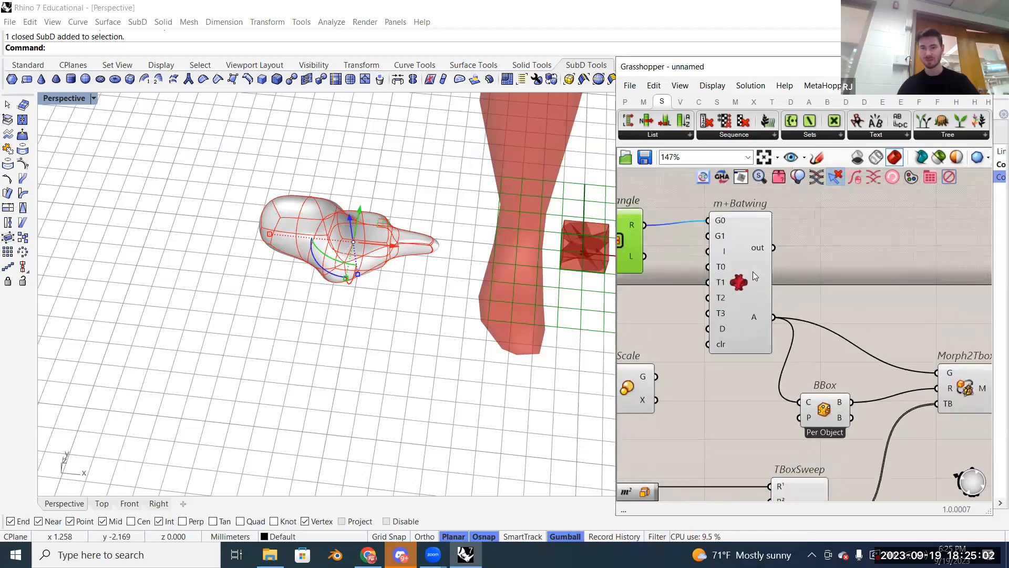
{"action": "right_click_drag", "start_coordinate": [773, 293], "coordinate": [704, 299]}
{"action": "double_click", "coordinate": [786, 252]}
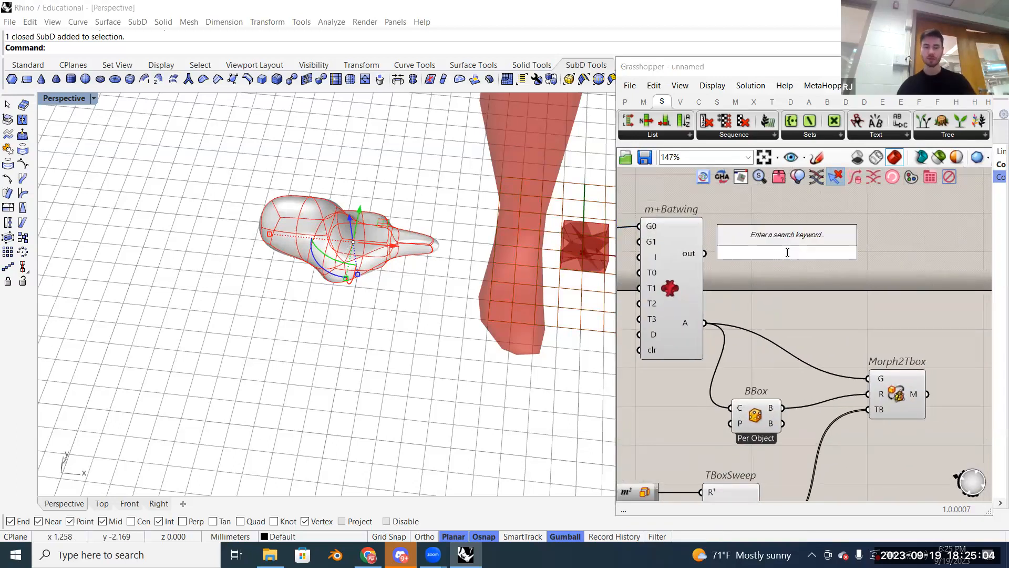
{"action": "type", "text": "subd"}
{"action": "key", "text": "Return"}
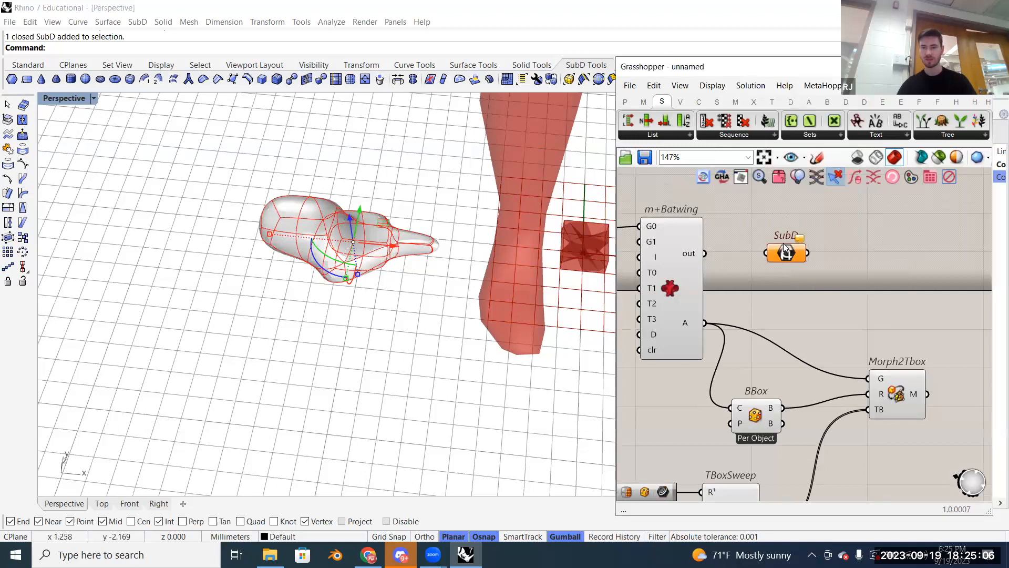
Step: Reference the selected SubD in the parameter and move the m+Batwing A output's wires to BBox and Morph2Tbox onto it
{"action": "right_click", "coordinate": [784, 254]}
{"action": "left_click", "coordinate": [821, 409]}
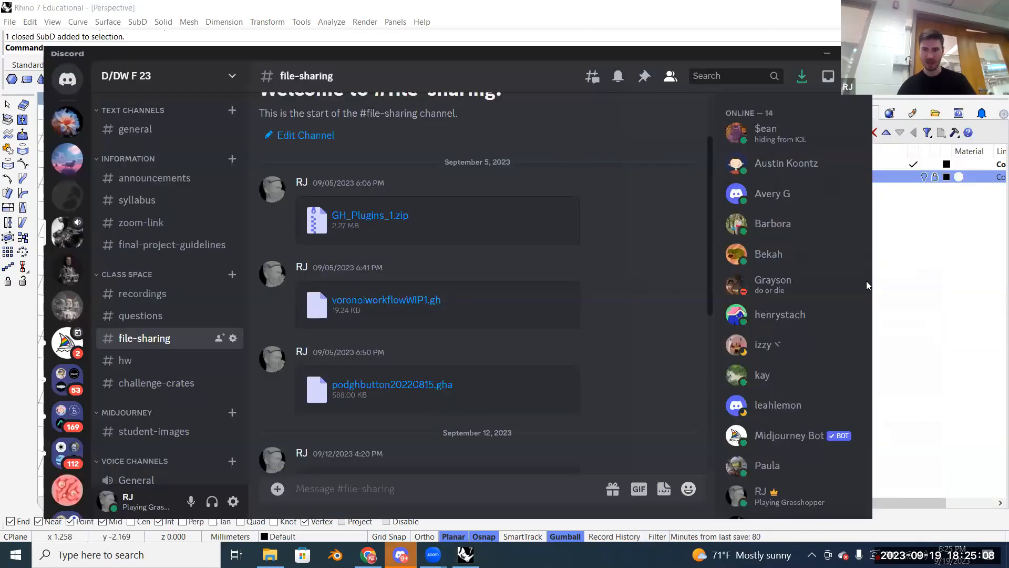
{"action": "left_click_drag", "start_coordinate": [705, 322], "coordinate": [807, 252], "text": "ctrl+shift"}
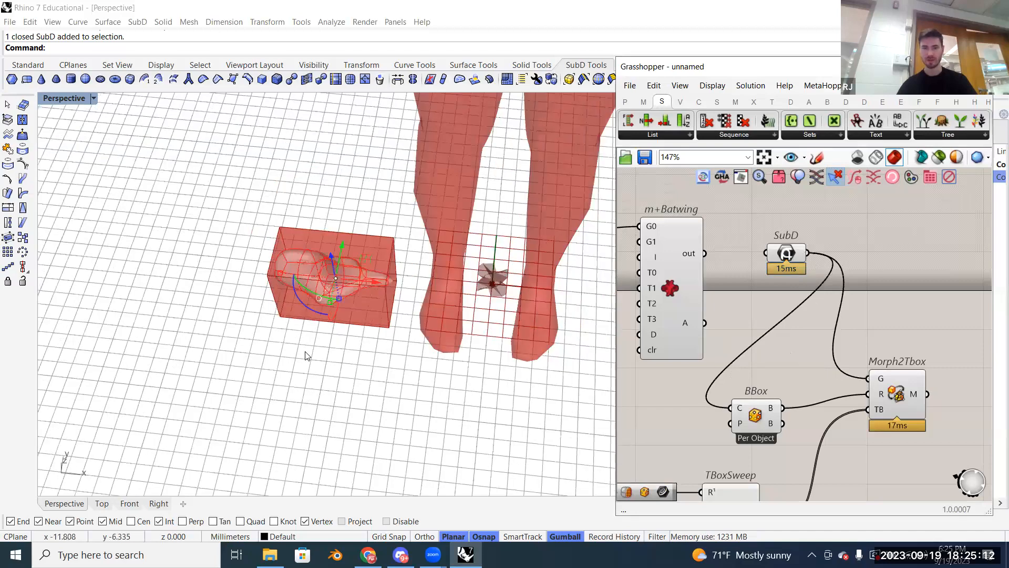
Step: Examine the SubD module's bounding box and its morphed copies around the figure's collar in the Perspective viewport
{"action": "scroll", "coordinate": [308, 352], "scroll_direction": "down", "scroll_amount": 5}
{"action": "scroll", "coordinate": [312, 336], "scroll_direction": "up", "scroll_amount": 8}
{"action": "scroll", "coordinate": [315, 340], "scroll_direction": "down", "scroll_amount": 8}
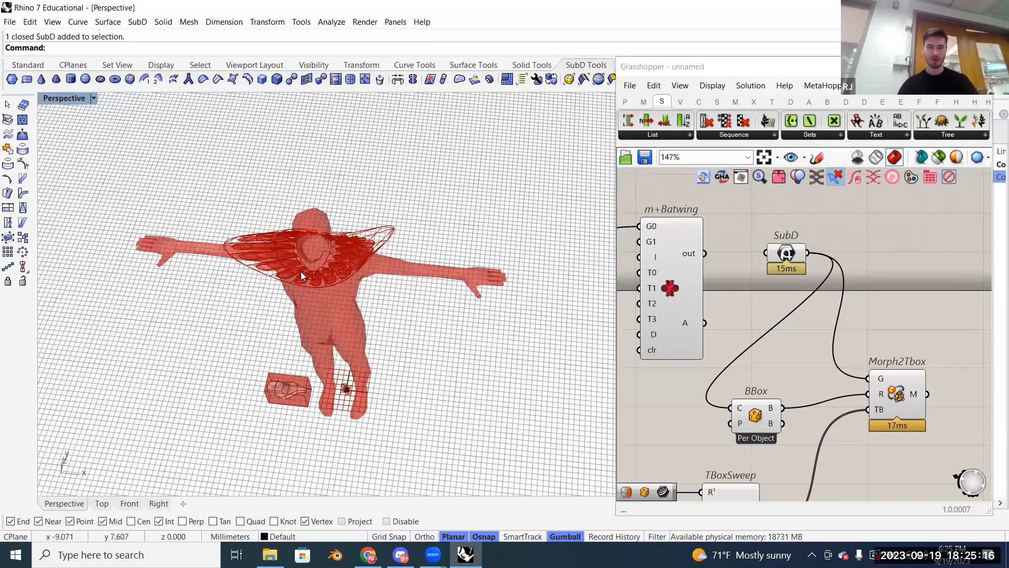
{"action": "scroll", "coordinate": [301, 271], "scroll_direction": "up", "scroll_amount": 10}
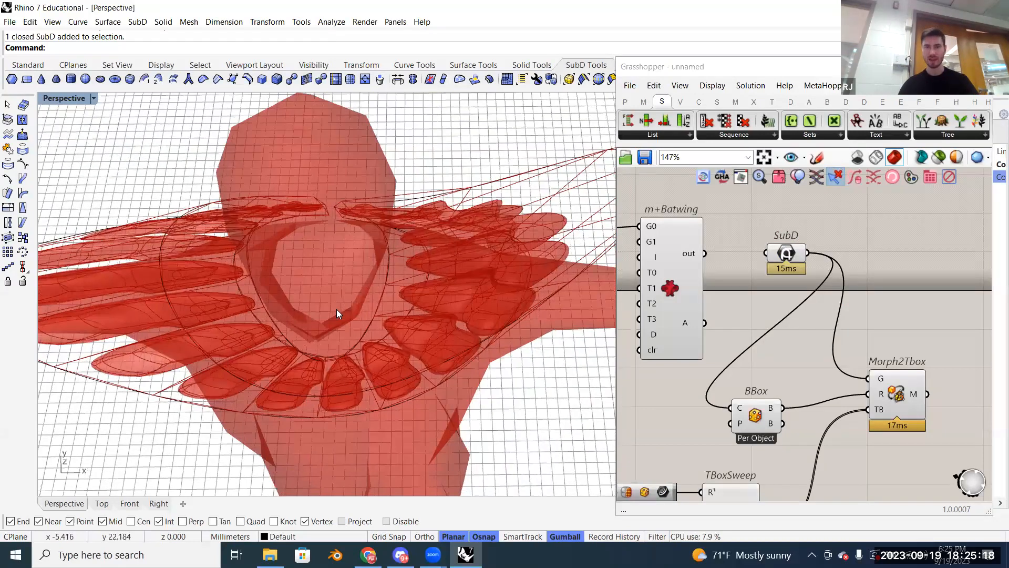
{"action": "scroll", "coordinate": [337, 314], "scroll_direction": "down", "scroll_amount": 5}
{"action": "right_click_drag", "start_coordinate": [425, 292], "coordinate": [446, 314]}
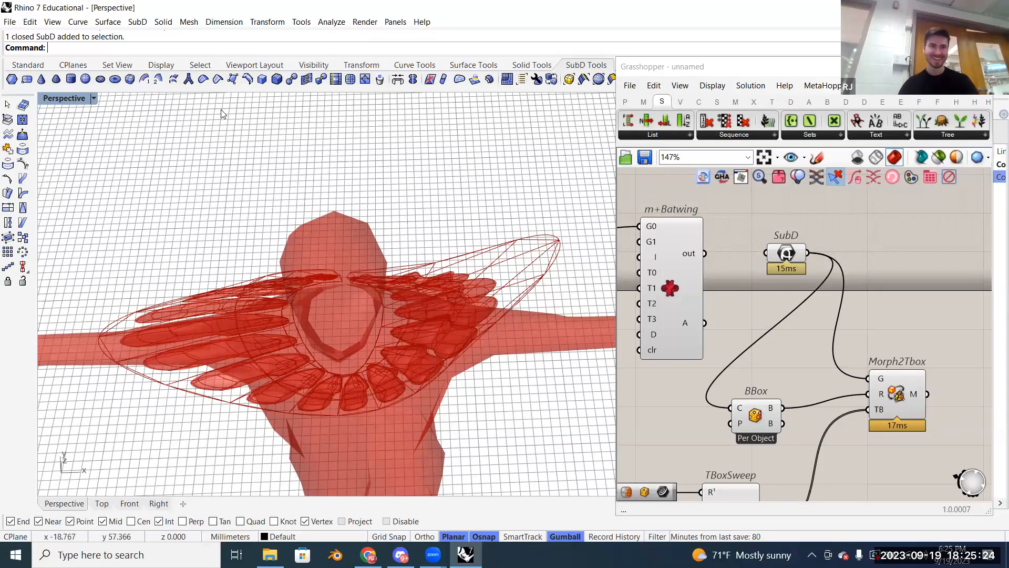
Step: Start the Grid command for the Perspective viewport
{"action": "type", "text": "grid"}
{"action": "key", "text": "Return"}
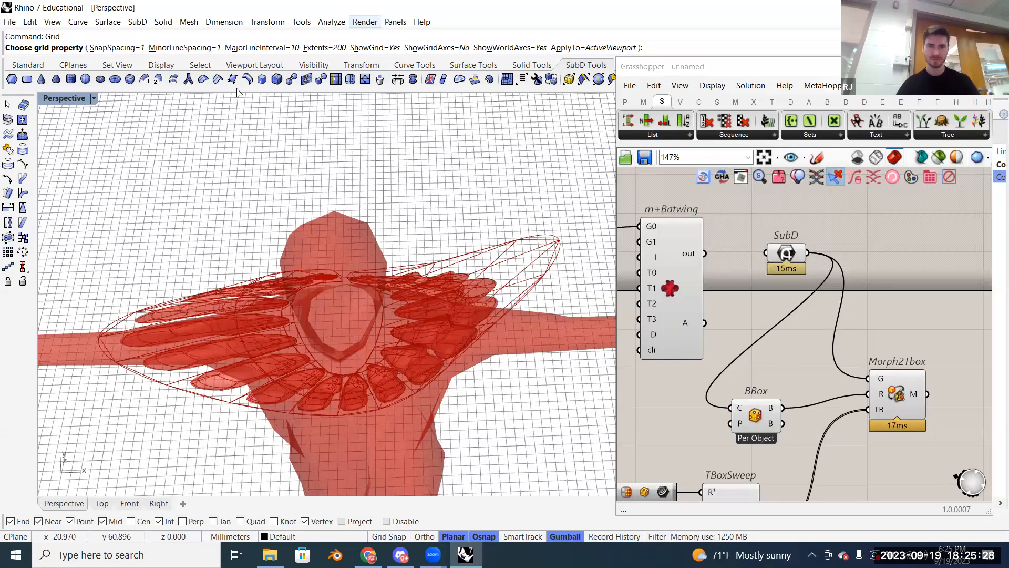
Step: Show the grid axes and hide the construction grid in the Perspective viewport
{"action": "left_click", "coordinate": [431, 48]}
{"action": "left_click", "coordinate": [375, 47]}
{"action": "right_click_drag", "start_coordinate": [448, 190], "coordinate": [478, 207]}
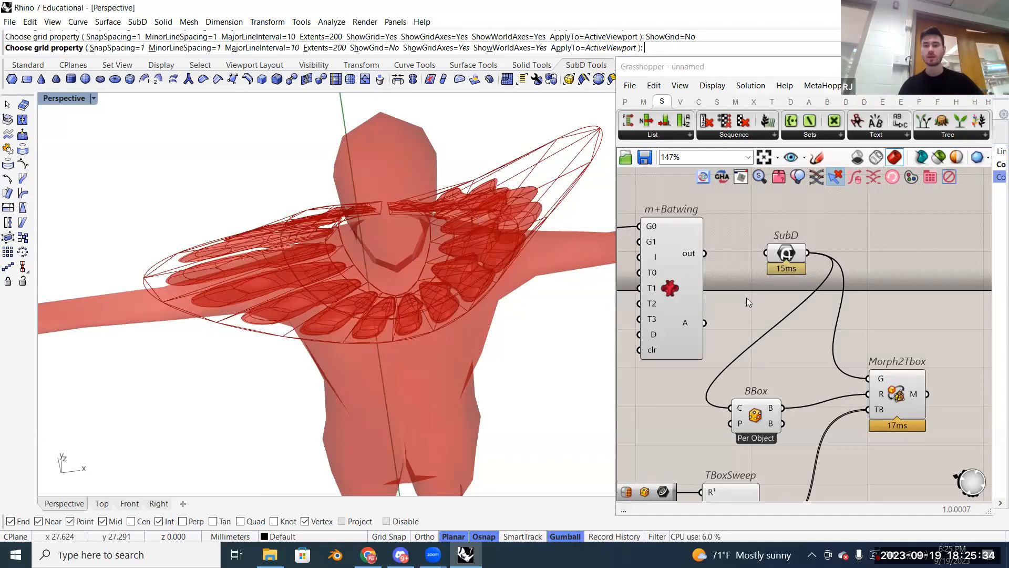
Step: Create a box next to the SubD feather module and its bounding box near the figure's feet
{"action": "right_click_drag", "start_coordinate": [747, 298], "coordinate": [777, 285]}
{"action": "right_click_drag", "start_coordinate": [498, 368], "coordinate": [588, 147], "text": "shift"}
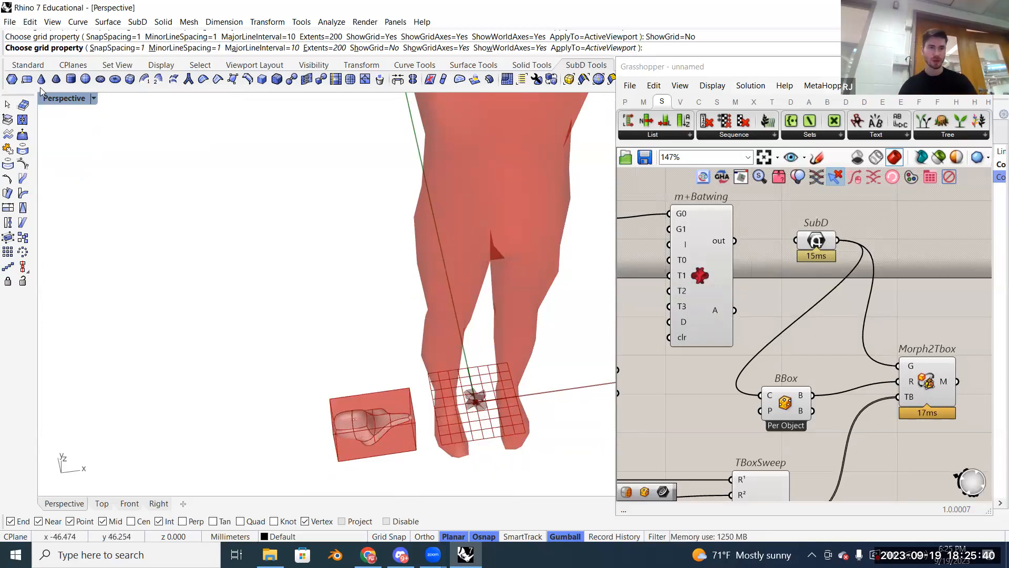
{"action": "left_click", "coordinate": [28, 64]}
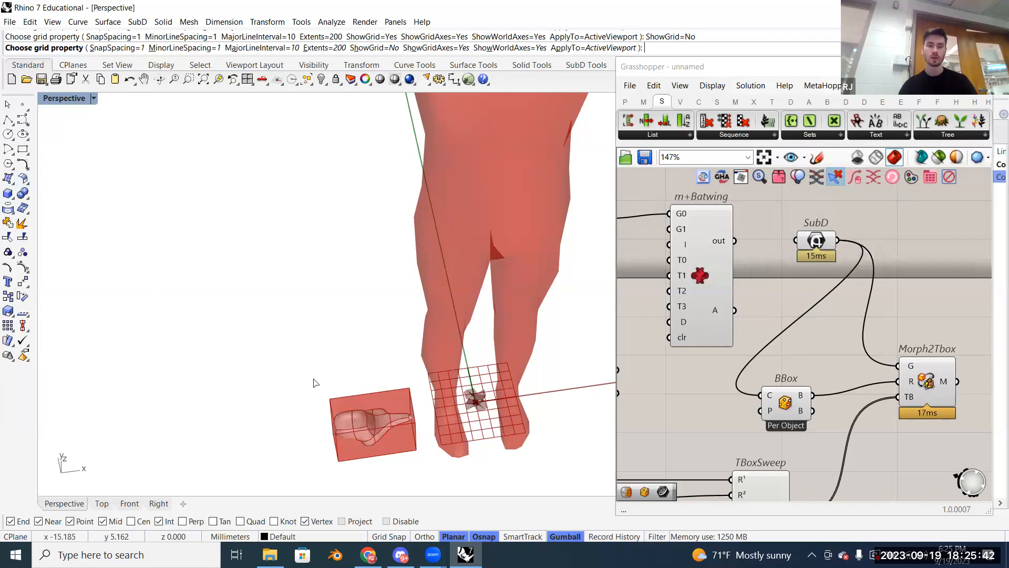
{"action": "scroll", "coordinate": [314, 379], "scroll_direction": "down", "scroll_amount": 4}
{"action": "scroll", "coordinate": [347, 411], "scroll_direction": "up", "scroll_amount": 14}
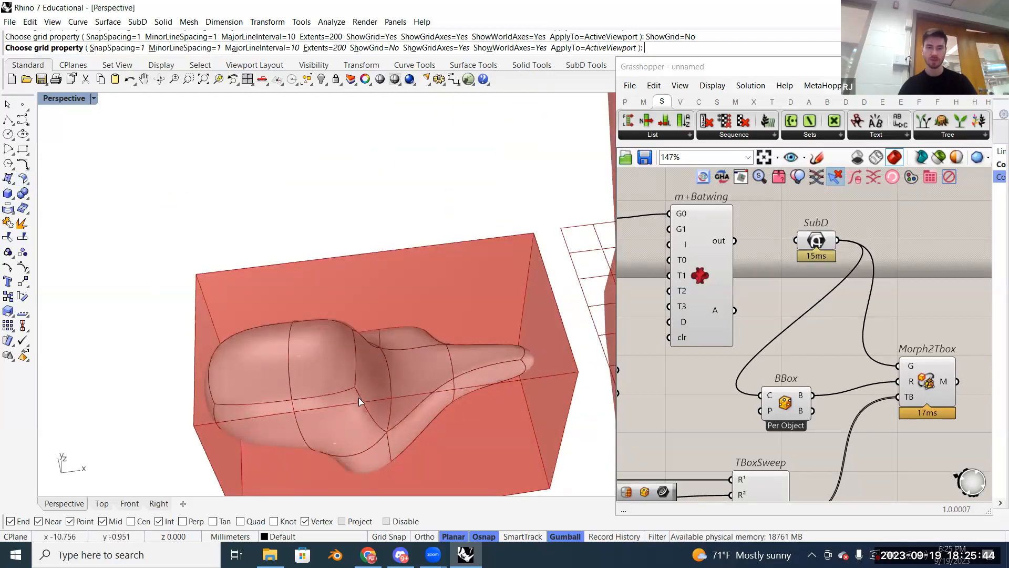
{"action": "scroll", "coordinate": [400, 370], "scroll_direction": "down", "scroll_amount": 4}
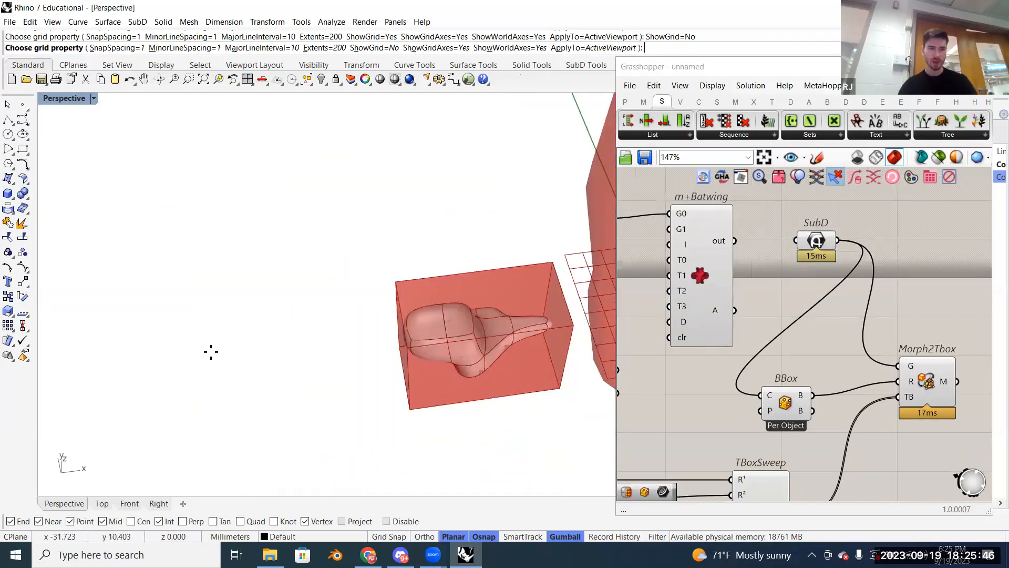
{"action": "left_click", "coordinate": [220, 407]}
{"action": "left_click", "coordinate": [309, 340]}
{"action": "left_click", "coordinate": [253, 279]}
Step: Extrude the box's top face, the upper block's side face and the lower front face into a stepped block
{"action": "left_click", "coordinate": [255, 283], "text": "ctrl+shift"}
{"action": "left_click_drag", "start_coordinate": [237, 268], "coordinate": [216, 199]}
{"action": "right_click_drag", "start_coordinate": [295, 226], "coordinate": [282, 183]}
{"action": "key", "text": "Escape"}
{"action": "left_click", "coordinate": [283, 183], "text": "ctrl+shift"}
{"action": "left_click_drag", "start_coordinate": [302, 190], "coordinate": [448, 236]}
{"action": "left_click", "coordinate": [448, 233]}
{"action": "right_click_drag", "start_coordinate": [448, 206], "coordinate": [420, 212]}
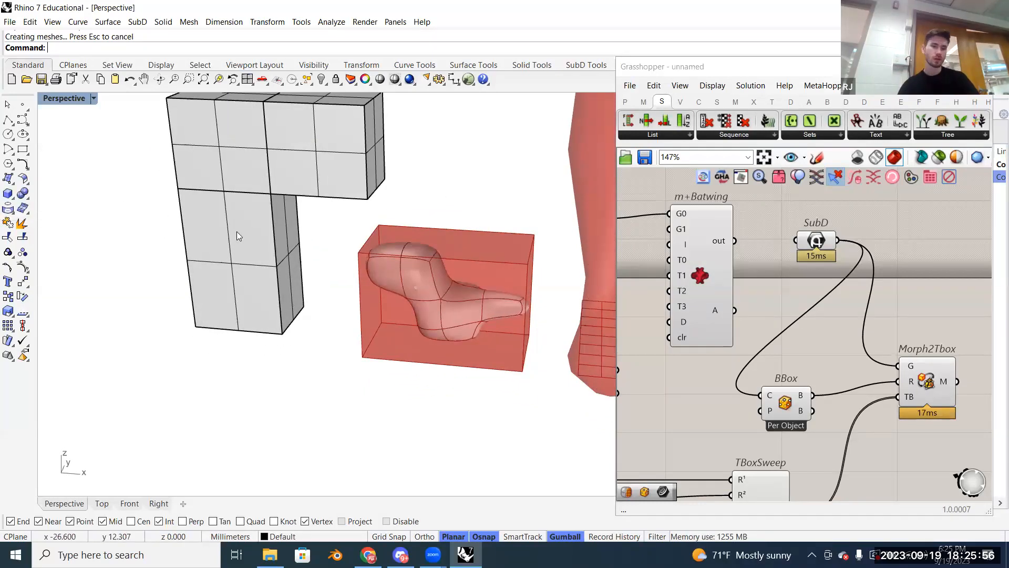
{"action": "left_click", "coordinate": [239, 256], "text": "ctrl+shift"}
{"action": "left_click_drag", "start_coordinate": [223, 277], "coordinate": [173, 311]}
Step: Duplicate the SubD feather module beside the original and select both SubDs
{"action": "left_click", "coordinate": [456, 328]}
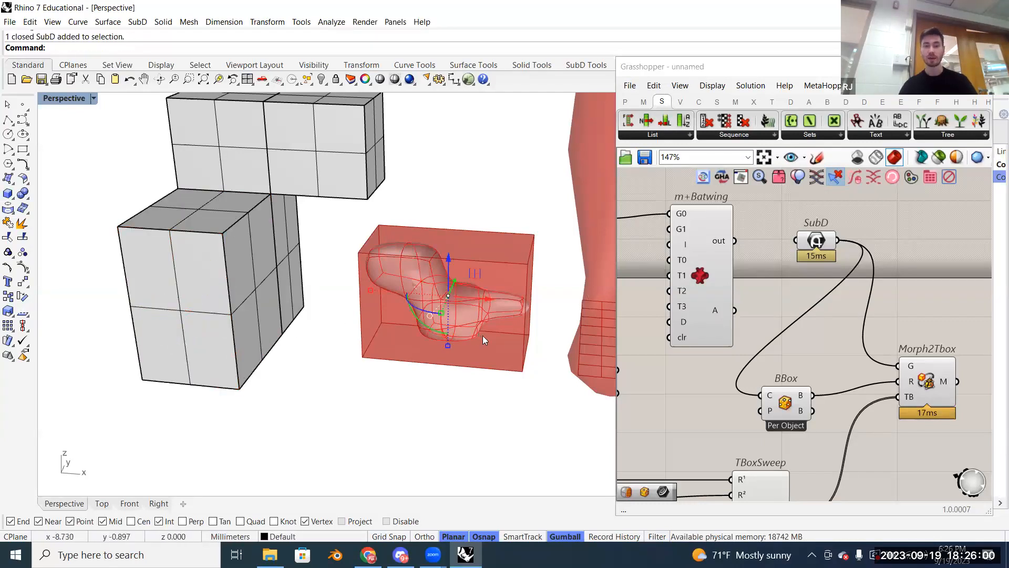
{"action": "scroll", "coordinate": [480, 353], "scroll_direction": "down", "scroll_amount": 3}
{"action": "scroll", "coordinate": [476, 340], "scroll_direction": "up", "scroll_amount": 5}
{"action": "left_click_drag", "start_coordinate": [447, 306], "coordinate": [489, 356]}
{"action": "left_click", "coordinate": [404, 287]}
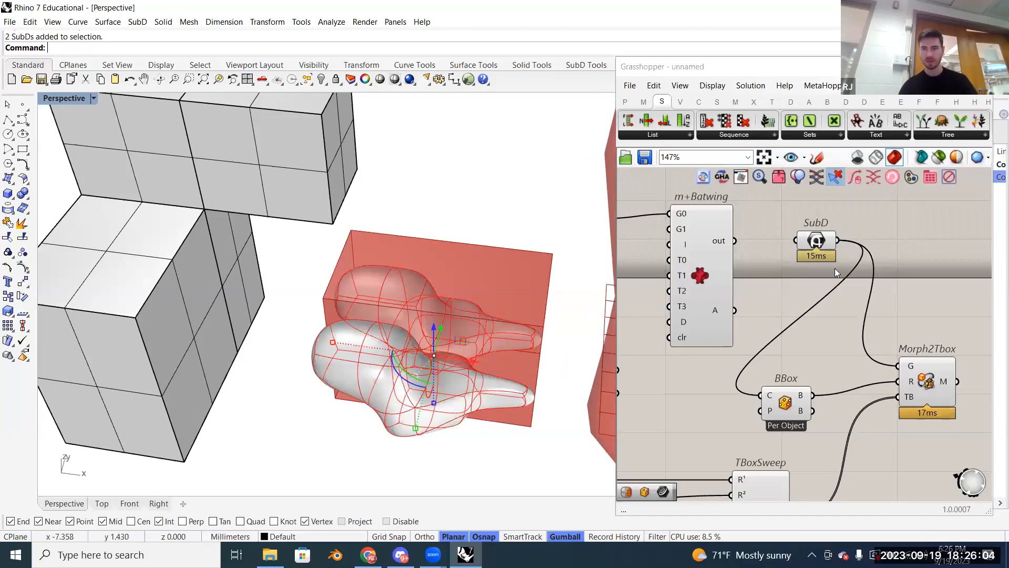
Step: Flatten the SubD parameter and reference both selected SubDs in it
{"action": "right_click_drag", "start_coordinate": [821, 266], "coordinate": [794, 263]}
{"action": "right_click", "coordinate": [791, 238]}
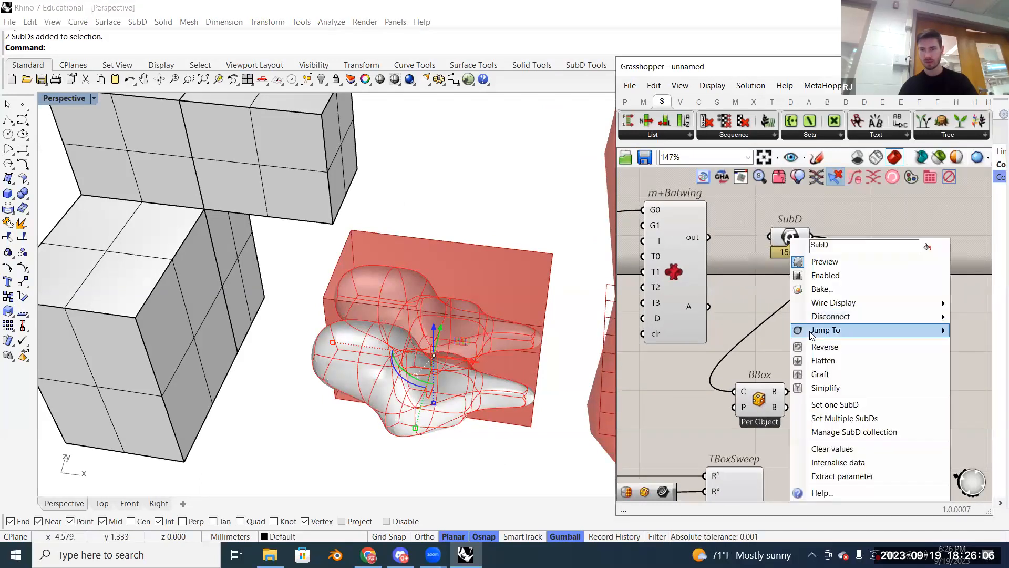
{"action": "left_click", "coordinate": [812, 361]}
{"action": "right_click", "coordinate": [791, 239]}
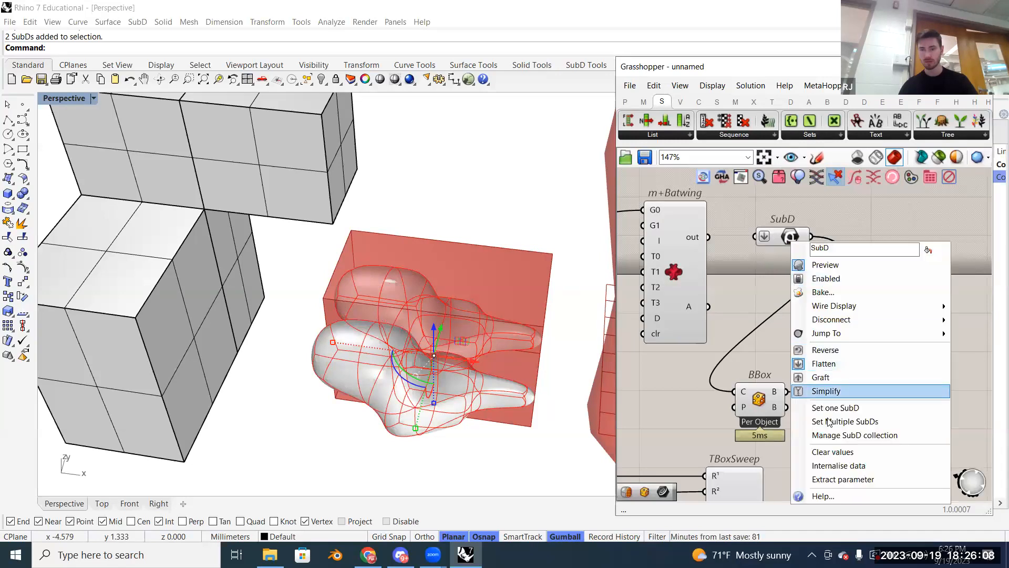
{"action": "left_click", "coordinate": [831, 418]}
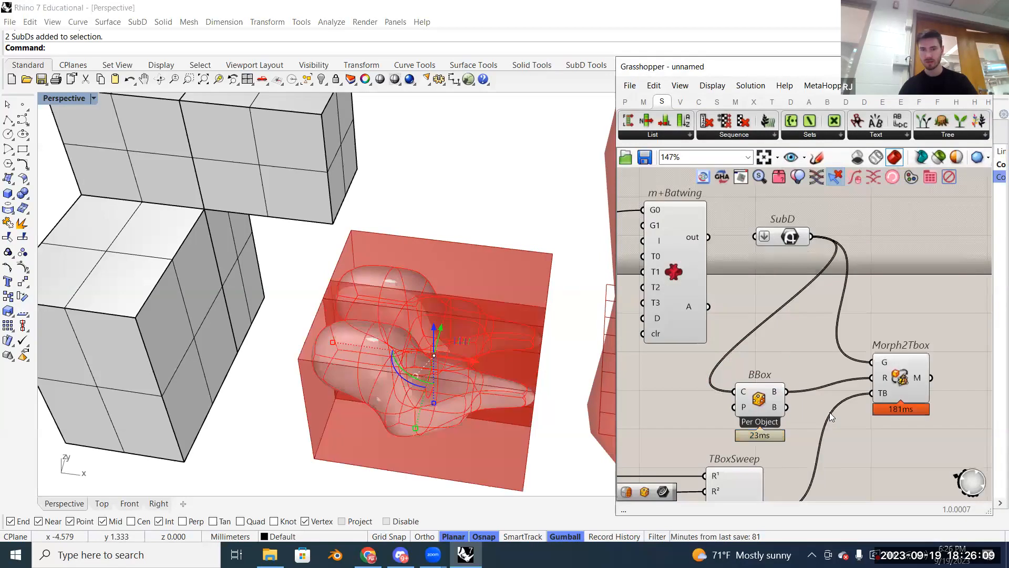
Step: Switch the BBox component to Union Box and check how the SubDs are distributed along the collar
{"action": "right_click", "coordinate": [758, 405]}
{"action": "left_click", "coordinate": [802, 471]}
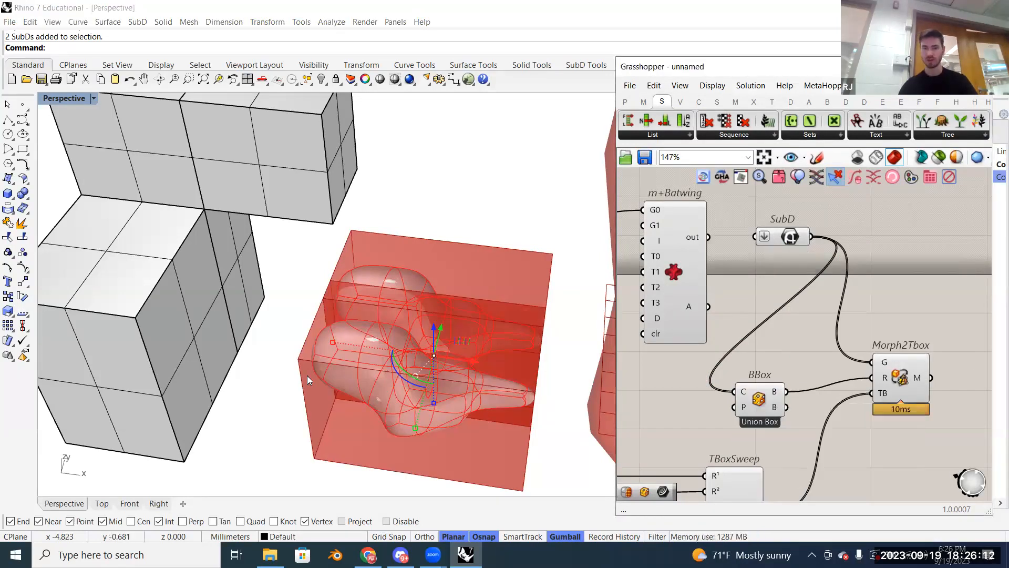
{"action": "scroll", "coordinate": [304, 380], "scroll_direction": "up", "scroll_amount": 3}
{"action": "scroll", "coordinate": [303, 380], "scroll_direction": "down", "scroll_amount": 8}
{"action": "scroll", "coordinate": [319, 222], "scroll_direction": "up", "scroll_amount": 5}
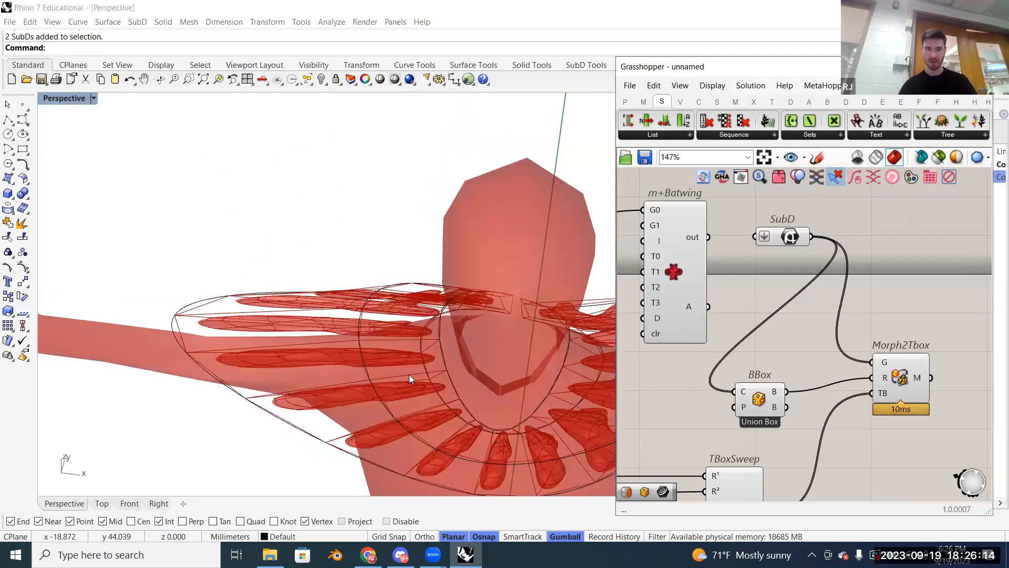
{"action": "right_click_drag", "start_coordinate": [529, 373], "coordinate": [523, 341]}
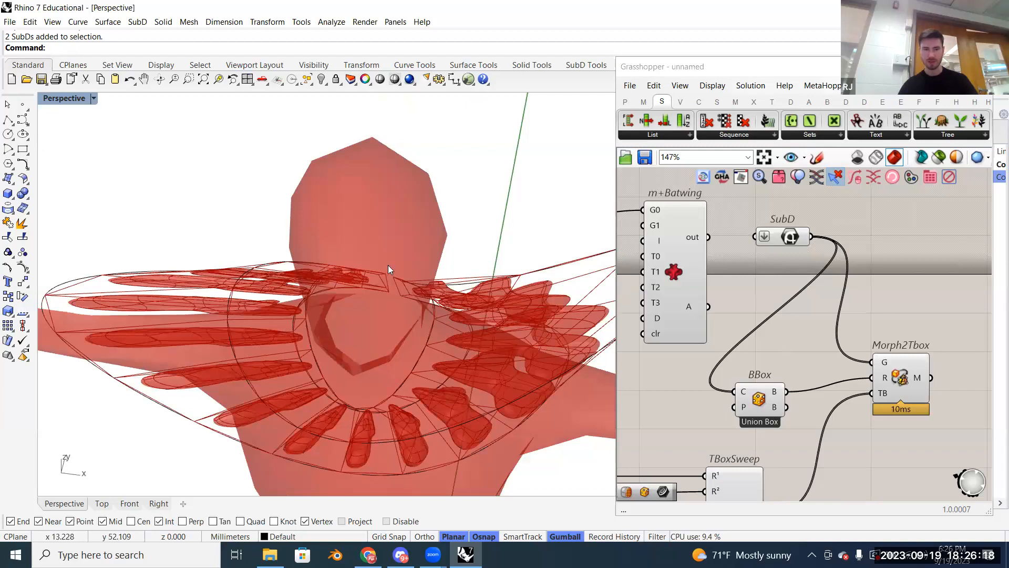
{"action": "scroll", "coordinate": [412, 282], "scroll_direction": "down", "scroll_amount": 6}
{"action": "scroll", "coordinate": [392, 398], "scroll_direction": "up", "scroll_amount": 5}
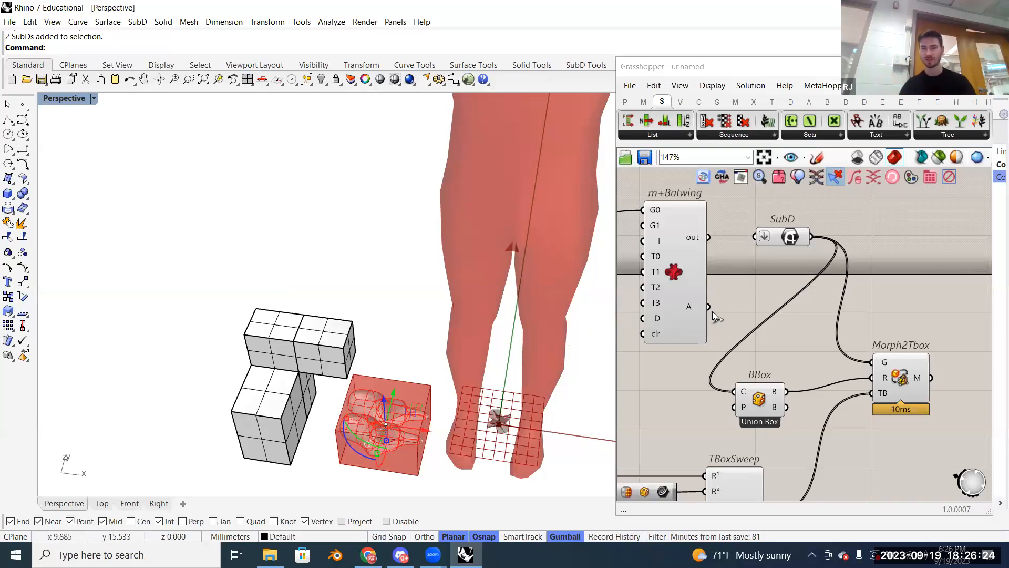
Step: Reroute the wires feeding BBox and the Morph2Tbox geometry input from the SubD parameter to m+Batwing's A output
{"action": "left_click_drag", "start_coordinate": [811, 237], "coordinate": [708, 306], "text": "ctrl+shift"}
{"action": "left_click", "coordinate": [420, 353]}
{"action": "scroll", "coordinate": [379, 402], "scroll_direction": "up", "scroll_amount": 7}
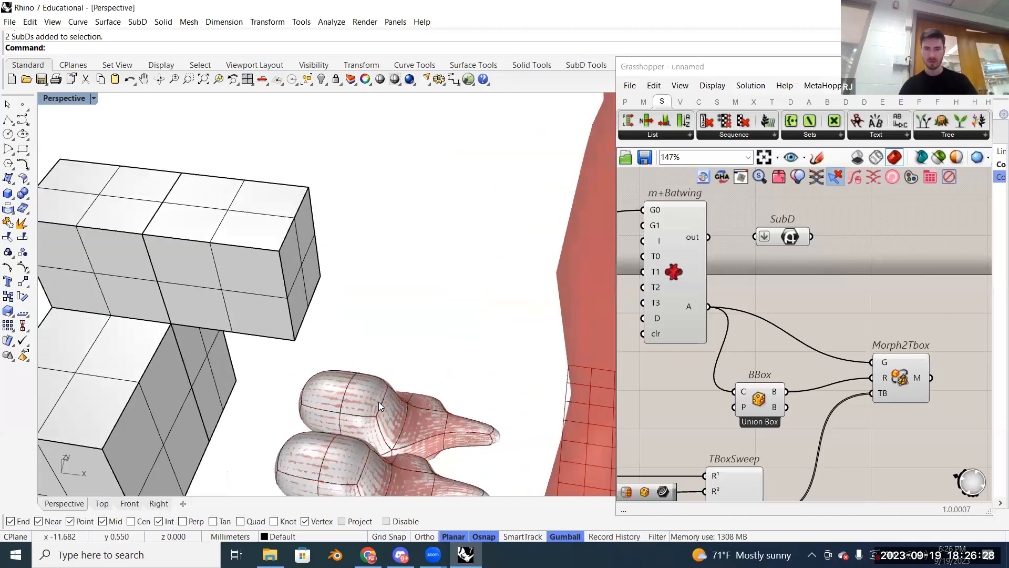
{"action": "scroll", "coordinate": [379, 401], "scroll_direction": "down", "scroll_amount": 9}
{"action": "right_click_drag", "start_coordinate": [444, 237], "coordinate": [434, 307], "text": "shift"}
{"action": "scroll", "coordinate": [435, 309], "scroll_direction": "up", "scroll_amount": 3}
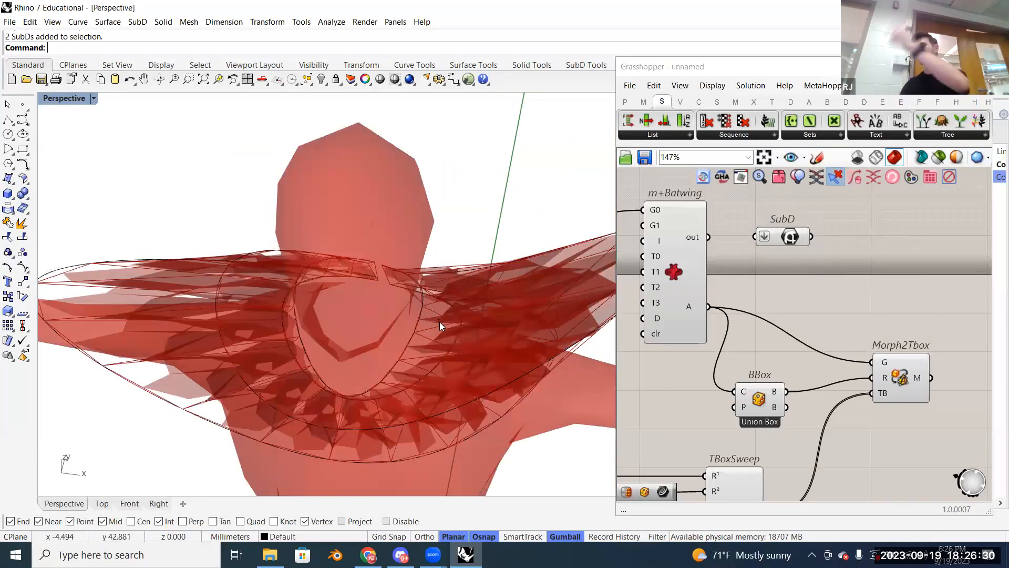
{"action": "scroll", "coordinate": [404, 358], "scroll_direction": "up", "scroll_amount": 5}
{"action": "scroll", "coordinate": [391, 313], "scroll_direction": "down", "scroll_amount": 10}
Step: Delete the stepped block and both SubD modules near the figure's feet, plus the unused SubD parameter
{"action": "right_click_drag", "start_coordinate": [384, 313], "coordinate": [331, 455]}
{"action": "left_click_drag", "start_coordinate": [386, 490], "coordinate": [252, 411]}
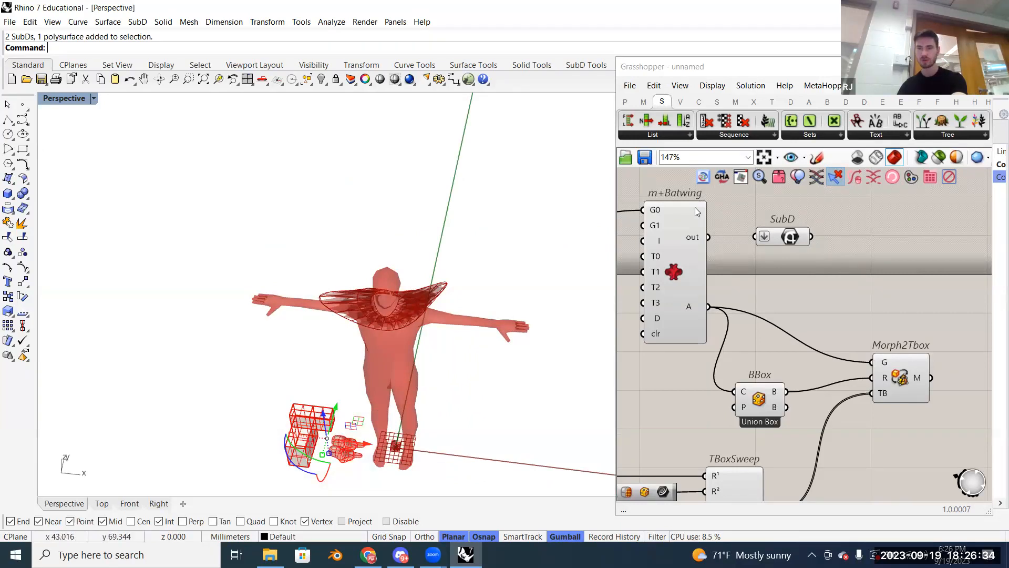
{"action": "key", "text": "Delete"}
{"action": "scroll", "coordinate": [484, 305], "scroll_direction": "up", "scroll_amount": 5}
{"action": "right_click_drag", "start_coordinate": [459, 305], "coordinate": [446, 331], "text": "shift"}
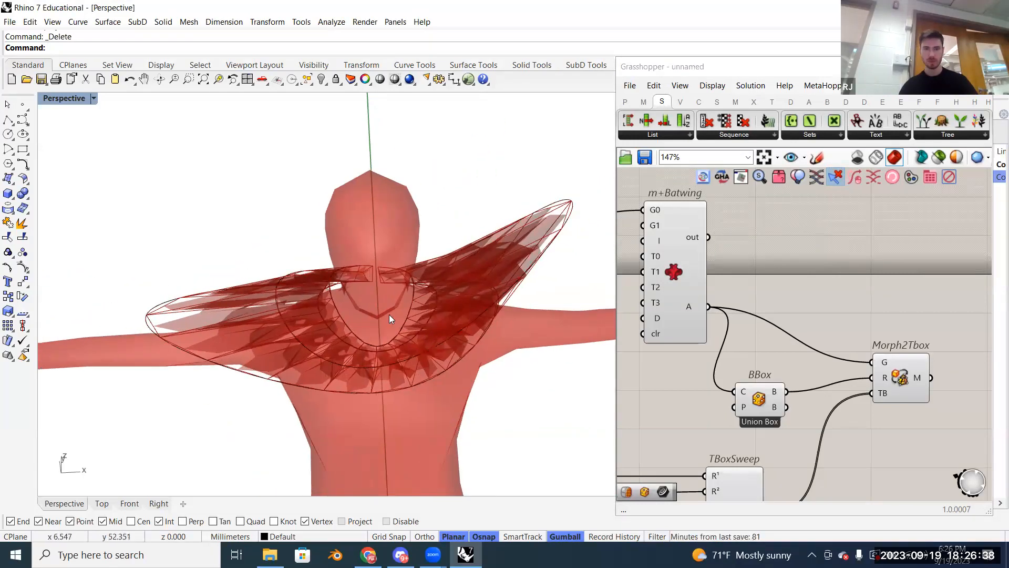
Step: Retarget the camera on the front of the collar and examine the morphed geometry around the neck
{"action": "right_click", "coordinate": [187, 79]}
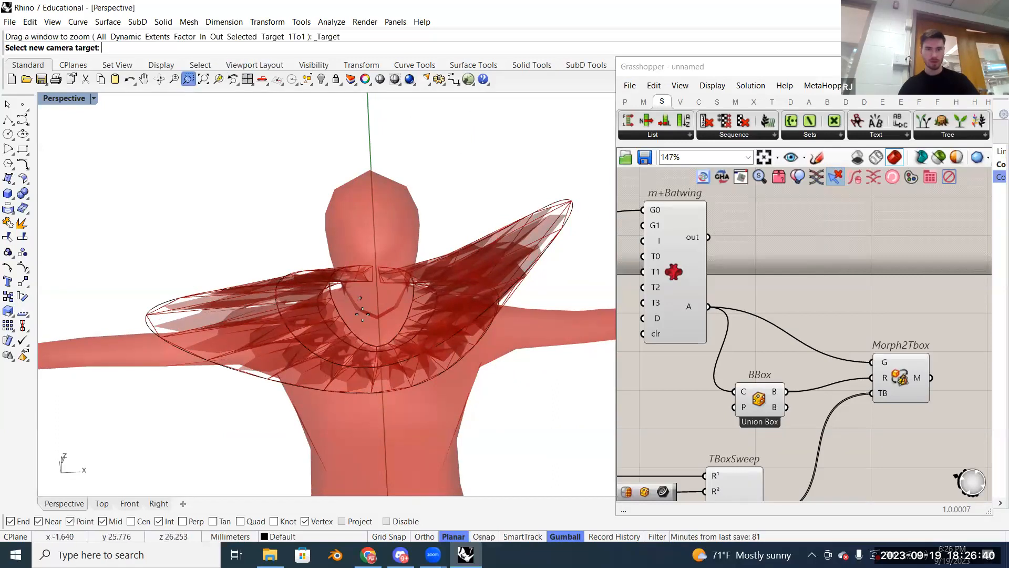
{"action": "left_click", "coordinate": [398, 378]}
{"action": "scroll", "coordinate": [388, 208], "scroll_direction": "down", "scroll_amount": 5}
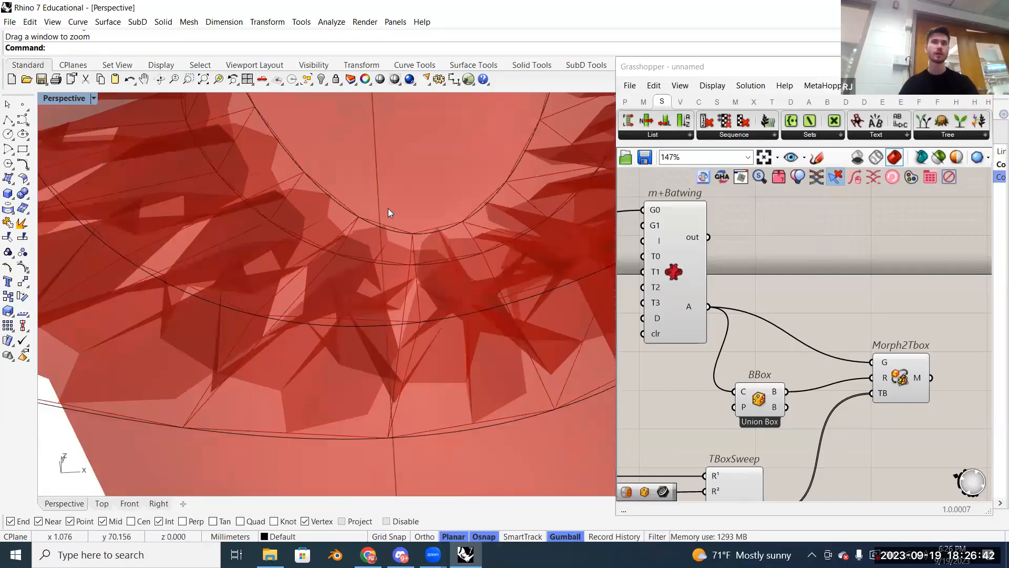
{"action": "scroll", "coordinate": [379, 245], "scroll_direction": "down", "scroll_amount": 2}
{"action": "scroll", "coordinate": [384, 249], "scroll_direction": "down", "scroll_amount": 10}
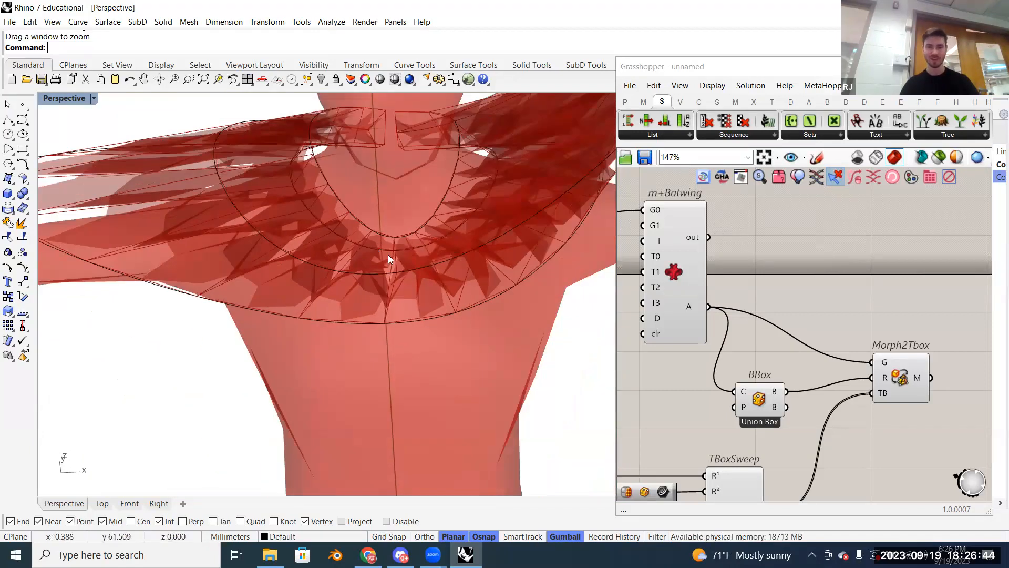
{"action": "right_click_drag", "start_coordinate": [371, 360], "coordinate": [414, 353]}
{"action": "right_click_drag", "start_coordinate": [413, 352], "coordinate": [451, 312], "text": "shift"}
Step: Examine the Morph2Tbox output list, the Steps slider driving TBoxSweep and the m+Batwing source component
{"action": "mouse_move", "coordinate": [832, 325]}
{"action": "right_mouse_down"}
{"action": "mouse_move", "coordinate": [752, 293]}
{"action": "mouse_move", "coordinate": [785, 324]}
{"action": "mouse_move", "coordinate": [768, 323]}
{"action": "mouse_move", "coordinate": [850, 325]}
{"action": "right_mouse_up"}
{"action": "left_click", "coordinate": [831, 342]}
{"action": "left_click", "coordinate": [831, 319]}
{"action": "left_click", "coordinate": [720, 326]}
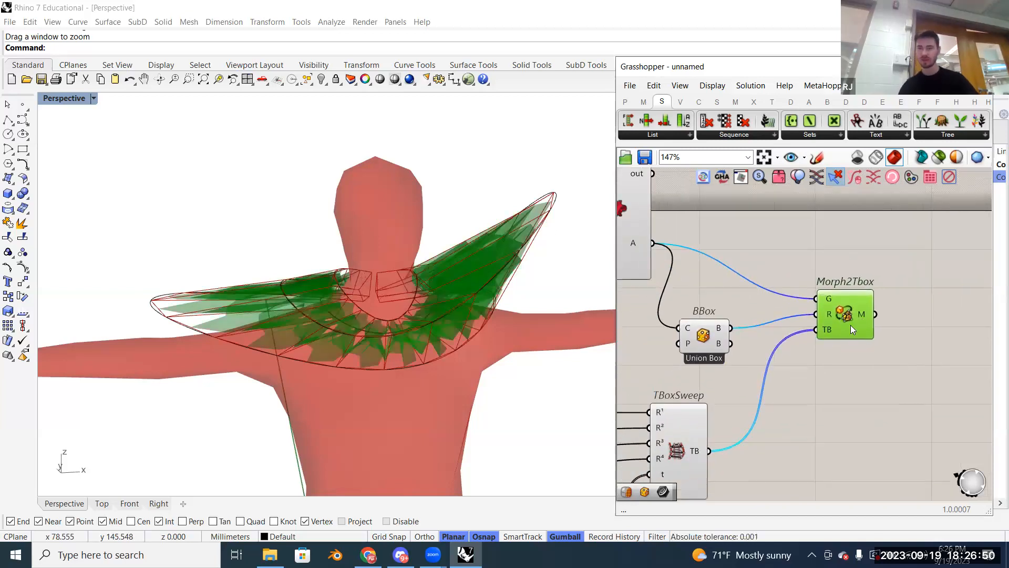
{"action": "mouse_move", "coordinate": [860, 316]}
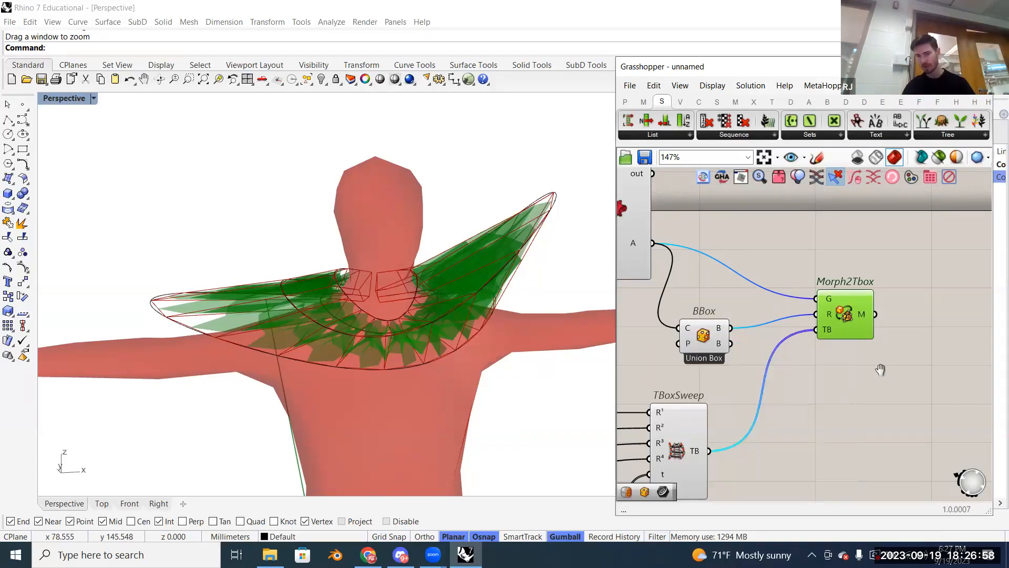
{"action": "right_click_drag", "start_coordinate": [881, 370], "coordinate": [983, 308]}
{"action": "right_click_drag", "start_coordinate": [692, 450], "coordinate": [808, 404]}
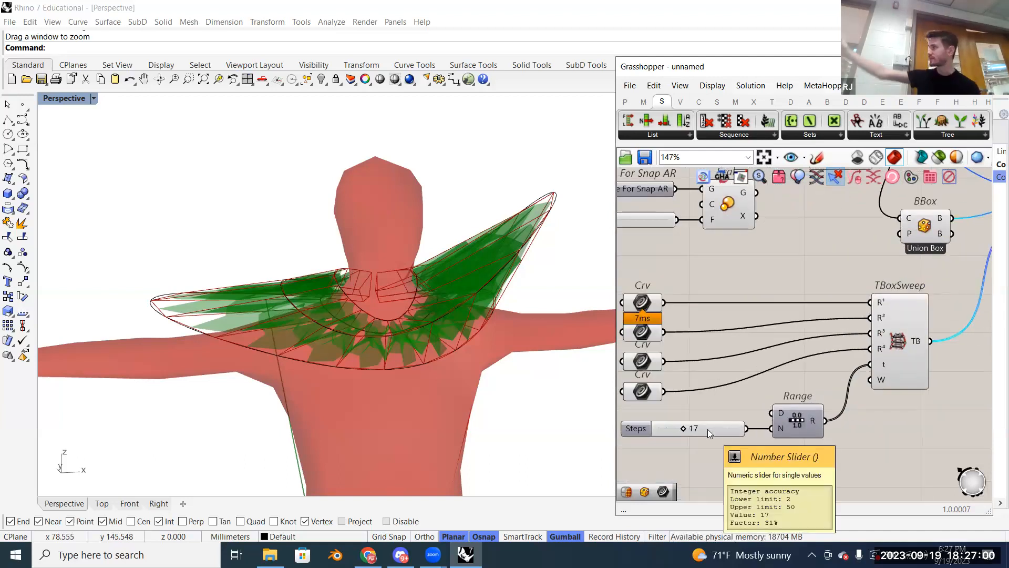
{"action": "right_click_drag", "start_coordinate": [893, 257], "coordinate": [684, 317]}
{"action": "mouse_move", "coordinate": [872, 266]}
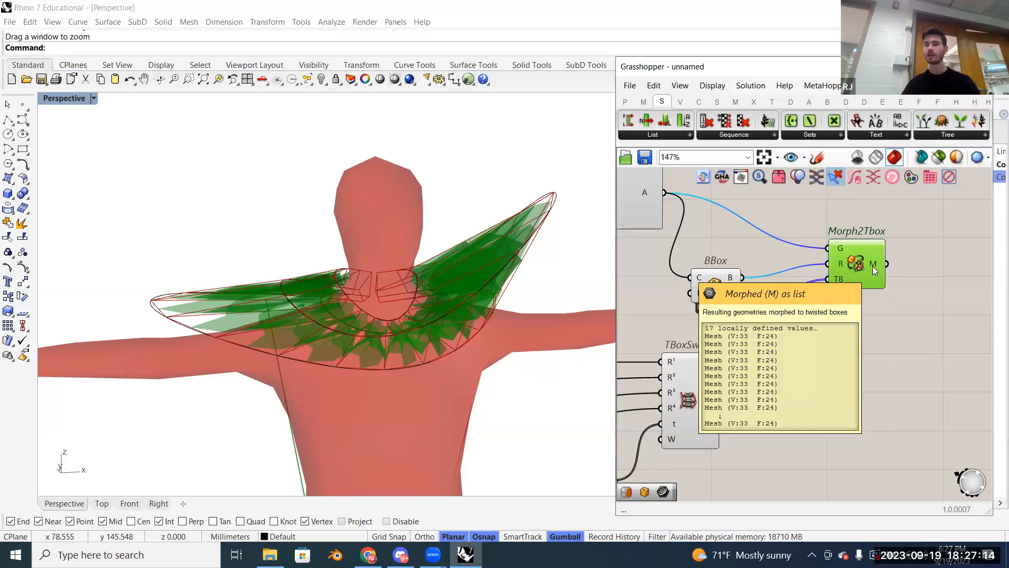
{"action": "right_click_drag", "start_coordinate": [719, 252], "coordinate": [793, 336]}
{"action": "left_click", "coordinate": [705, 245]}
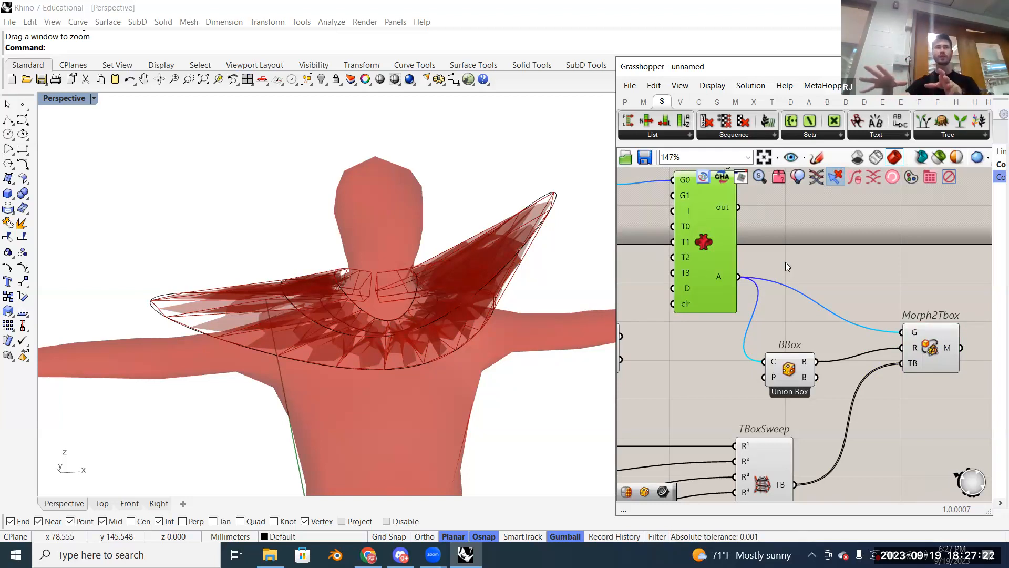
Step: Add a Mesh Join component and feed it with Morph2Tbox's morphed output
{"action": "right_click_drag", "start_coordinate": [899, 301], "coordinate": [739, 293]}
{"action": "double_click", "coordinate": [851, 295]}
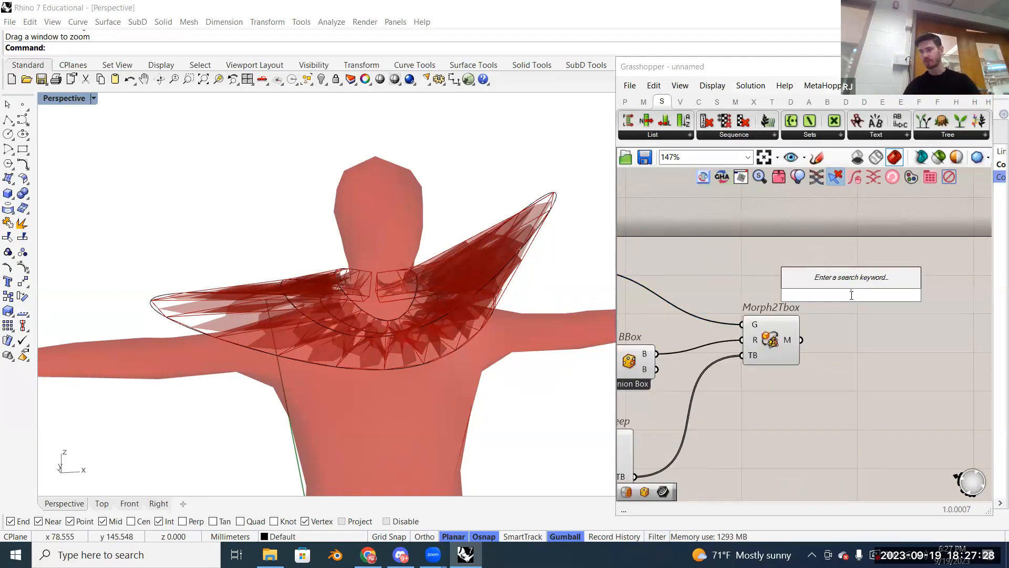
{"action": "type", "text": "mesh"}
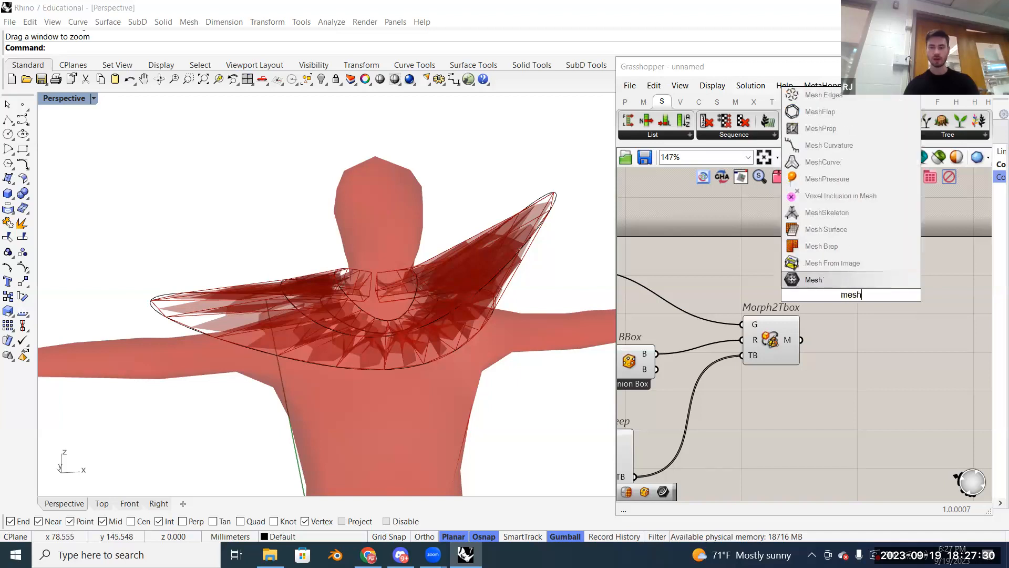
{"action": "type", "text": " join"}
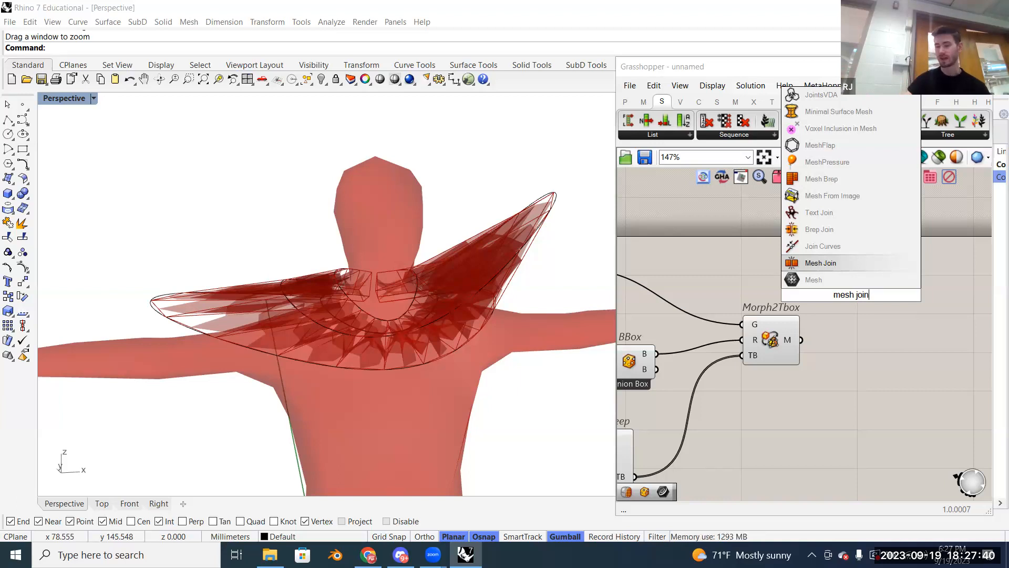
{"action": "key", "text": "Return"}
{"action": "left_click_drag", "start_coordinate": [852, 303], "coordinate": [852, 340]}
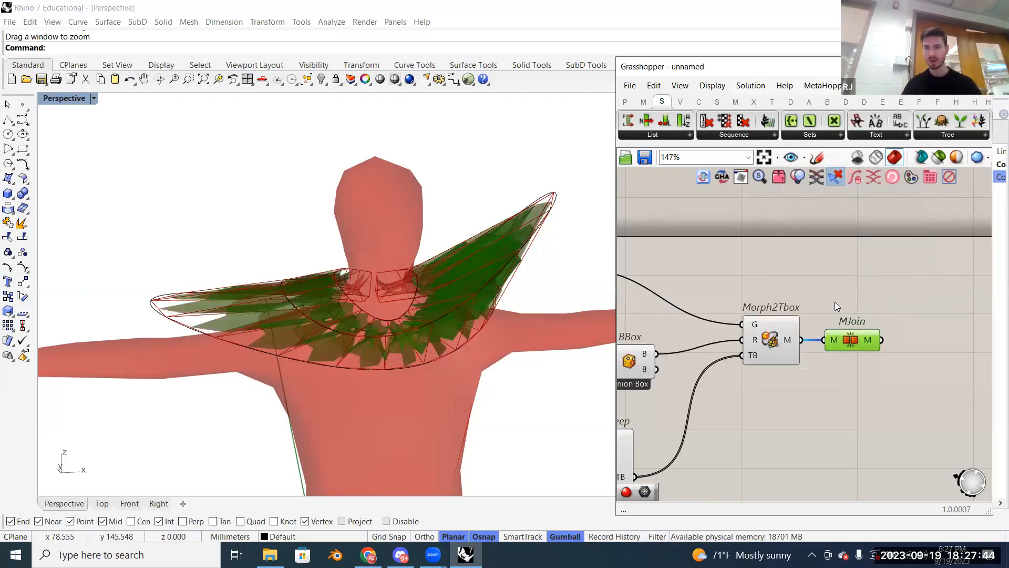
{"action": "left_click", "coordinate": [835, 302]}
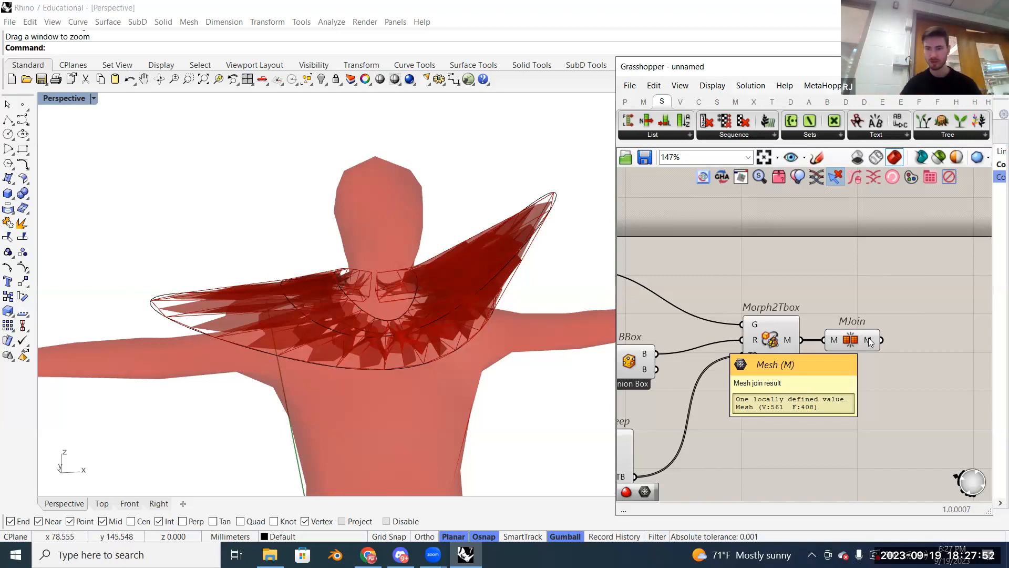
Step: Hide the preview of every component except Mesh Join and the Scale component that shows the figure
{"action": "left_click", "coordinate": [852, 340]}
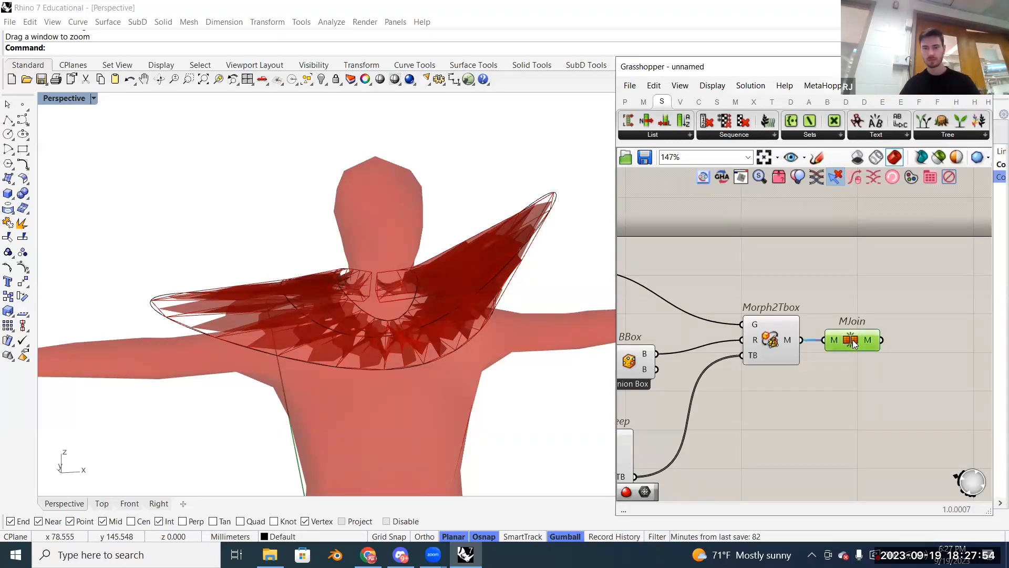
{"action": "scroll", "coordinate": [844, 334], "scroll_direction": "down", "scroll_amount": 3}
{"action": "scroll", "coordinate": [840, 329], "scroll_direction": "down", "scroll_amount": 2}
{"action": "left_click_drag", "start_coordinate": [867, 470], "coordinate": [645, 225]}
{"action": "left_click", "coordinate": [669, 213]}
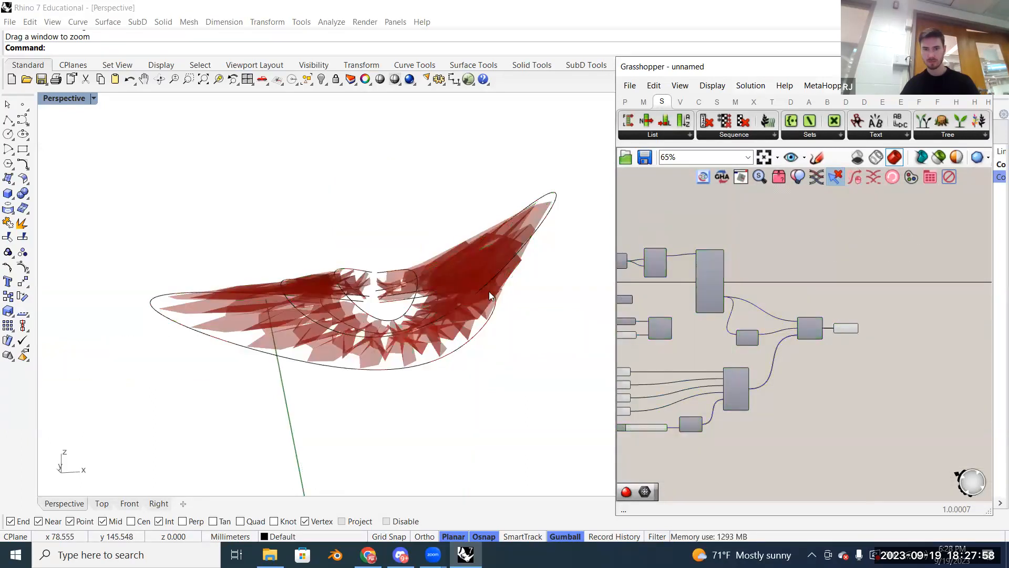
{"action": "right_click", "coordinate": [657, 328]}
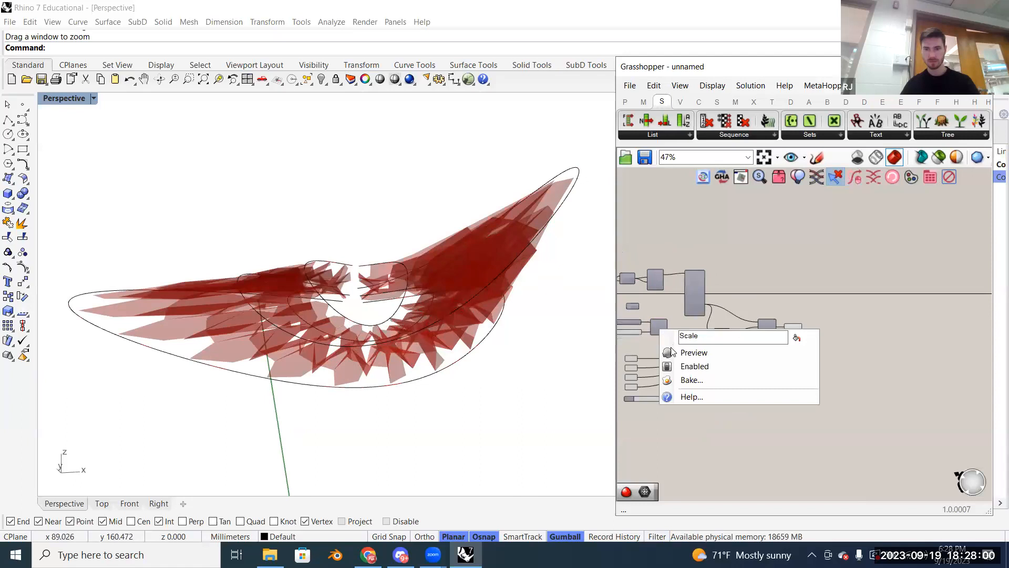
{"action": "left_click", "coordinate": [678, 352]}
Step: Bake the Mesh Join result into the Rhino document as collar geometry
{"action": "scroll", "coordinate": [832, 331], "scroll_direction": "up", "scroll_amount": 3}
{"action": "left_click", "coordinate": [826, 330]}
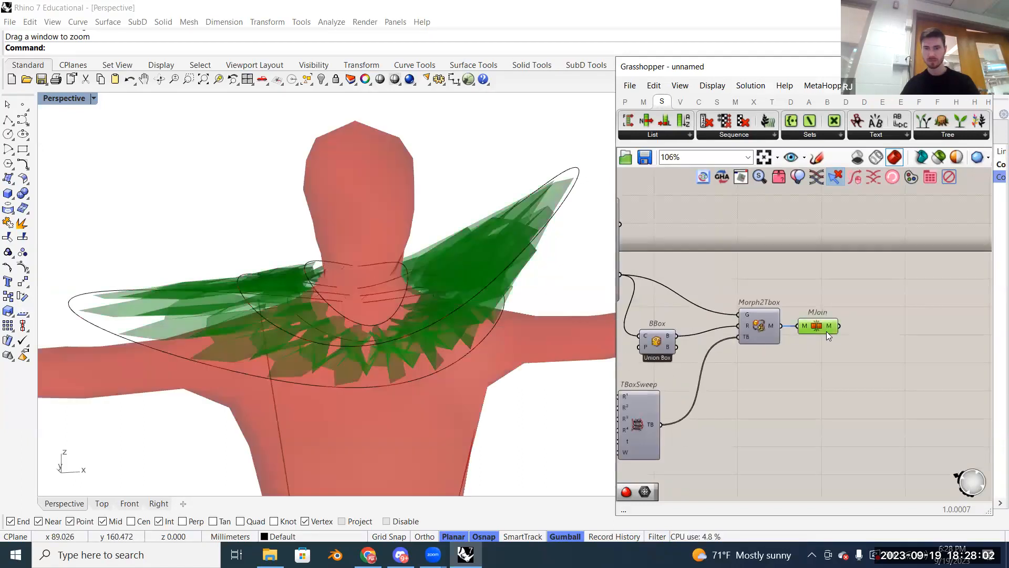
{"action": "right_click_drag", "start_coordinate": [566, 293], "coordinate": [528, 325]}
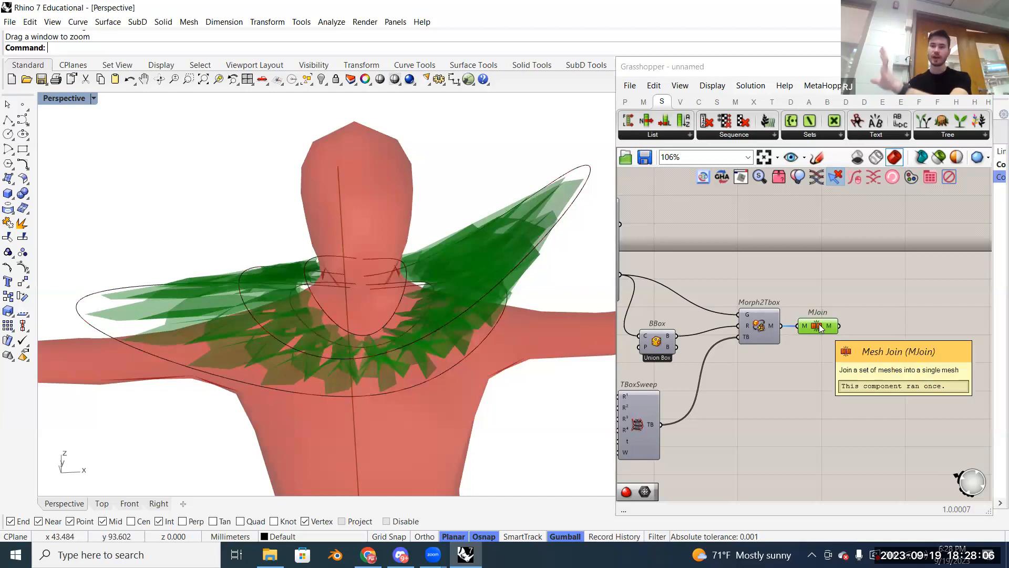
{"action": "right_click", "coordinate": [820, 327]}
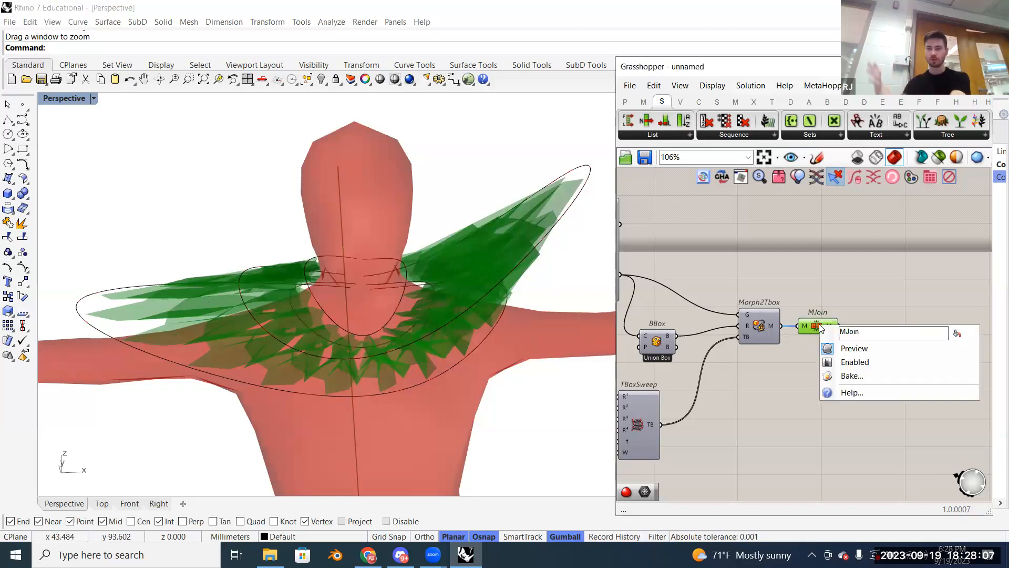
{"action": "left_click", "coordinate": [843, 376]}
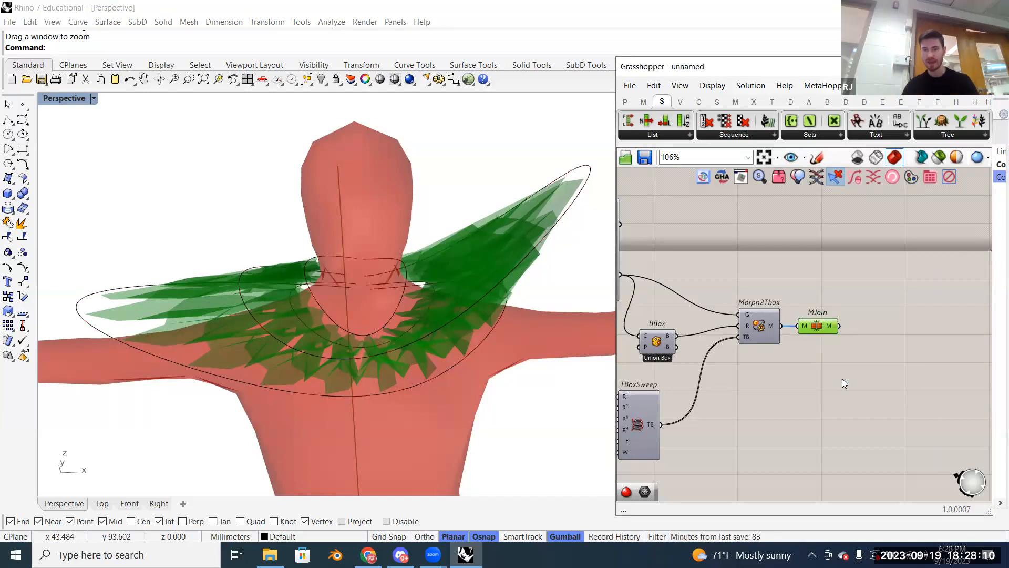
{"action": "left_click", "coordinate": [856, 500]}
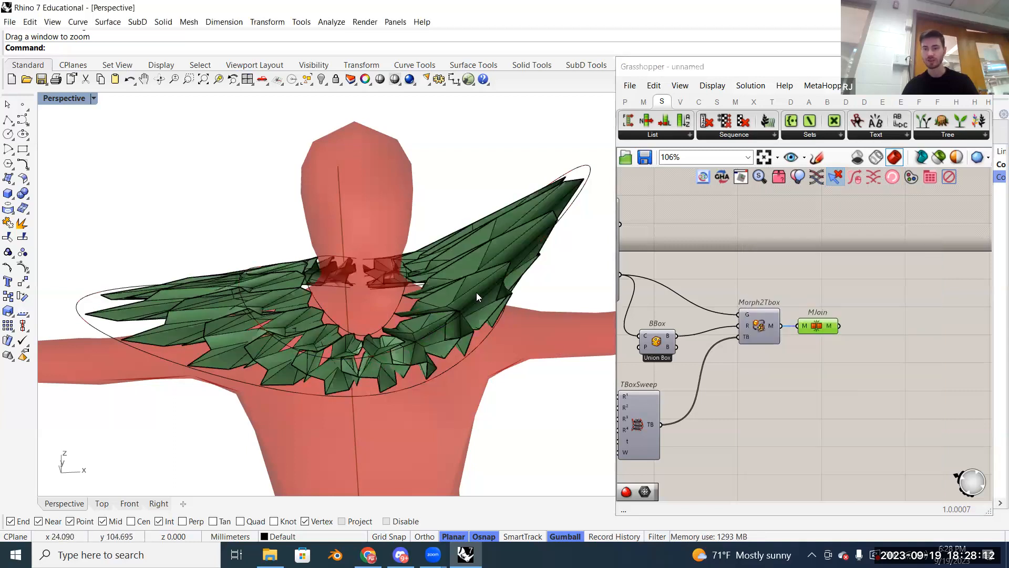
Step: Align the gumball to the CPlane and move the baked collar mesh away from the figure
{"action": "left_click", "coordinate": [477, 292]}
{"action": "scroll", "coordinate": [476, 292], "scroll_direction": "down", "scroll_amount": 4}
{"action": "mouse_move", "coordinate": [452, 311]}
{"action": "right_mouse_down"}
{"action": "mouse_move", "coordinate": [394, 318]}
{"action": "mouse_move", "coordinate": [434, 315]}
{"action": "right_mouse_up"}
{"action": "right_click", "coordinate": [562, 538]}
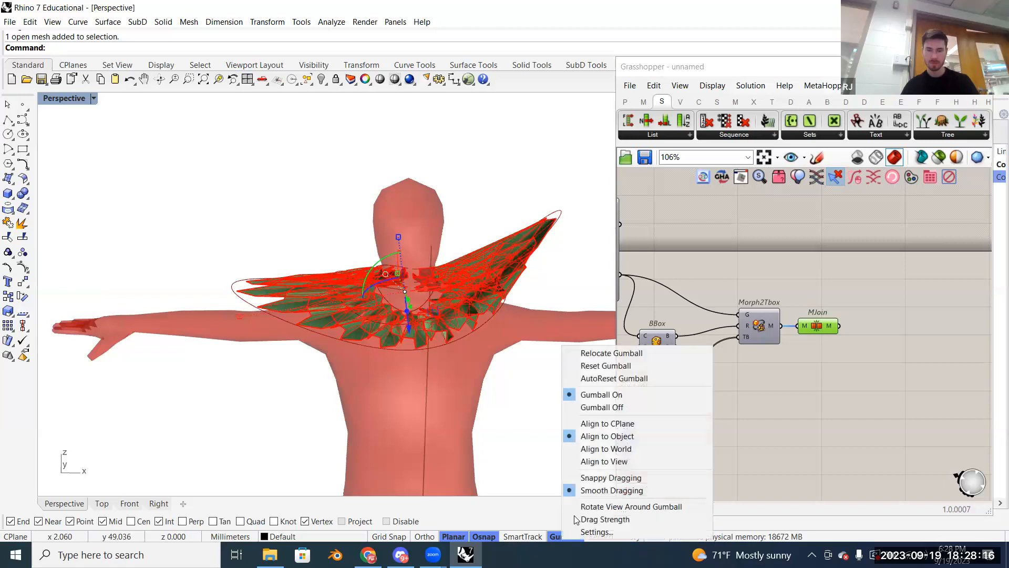
{"action": "left_click", "coordinate": [607, 423]}
{"action": "left_click_drag", "start_coordinate": [421, 249], "coordinate": [141, 118]}
{"action": "left_click", "coordinate": [296, 239]}
{"action": "right_click_drag", "start_coordinate": [303, 268], "coordinate": [367, 387], "text": "shift"}
{"action": "scroll", "coordinate": [347, 356], "scroll_direction": "up", "scroll_amount": 5}
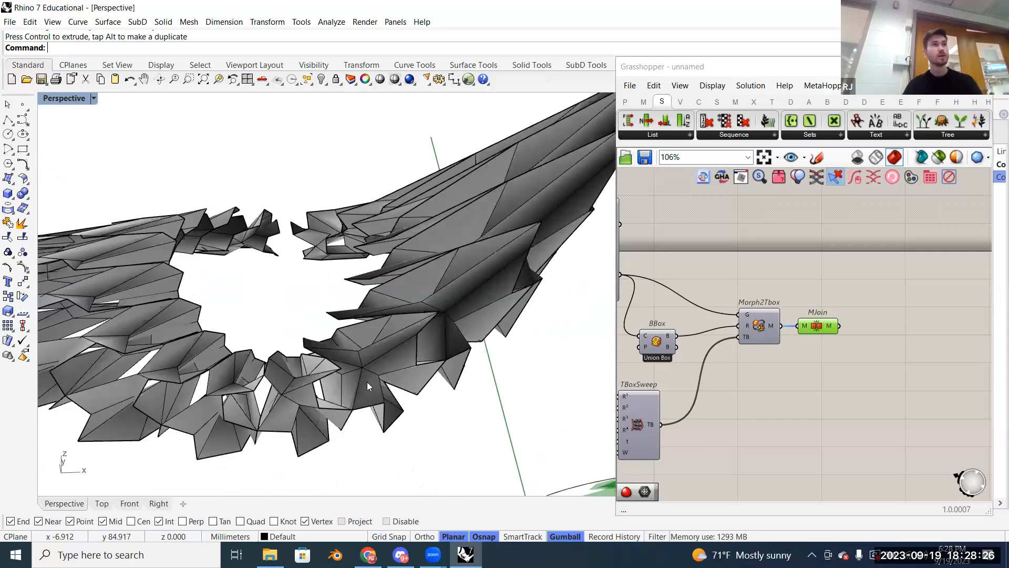
Step: Look over the bake attributes of Mesh Join without baking again
{"action": "right_click", "coordinate": [817, 327]}
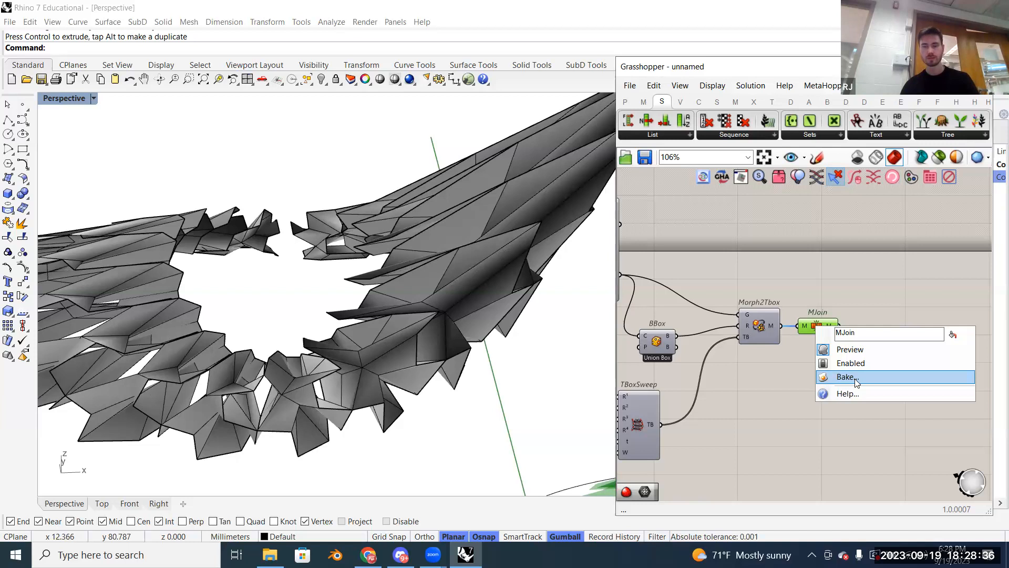
{"action": "left_click", "coordinate": [857, 378]}
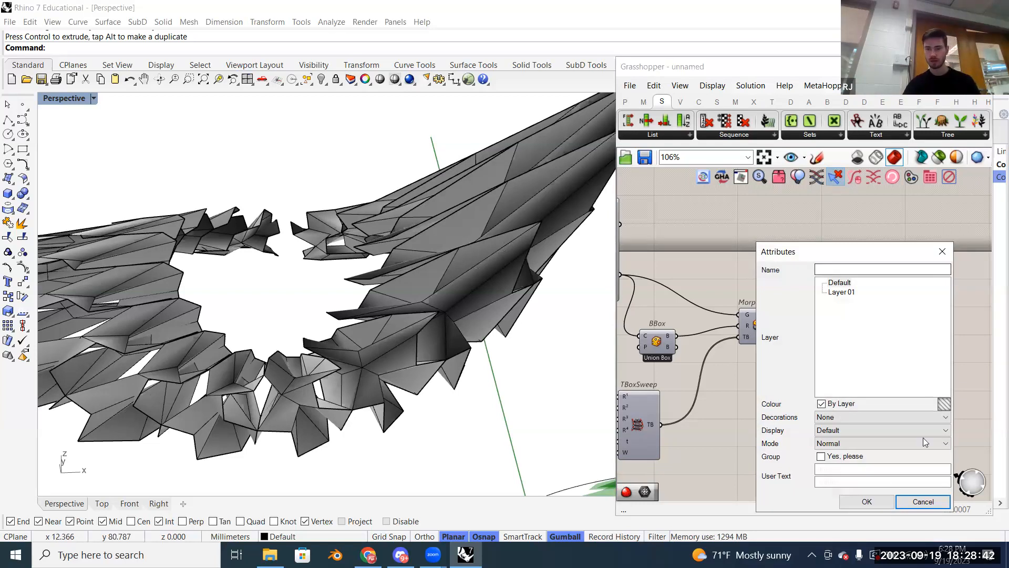
{"action": "left_click", "coordinate": [918, 501]}
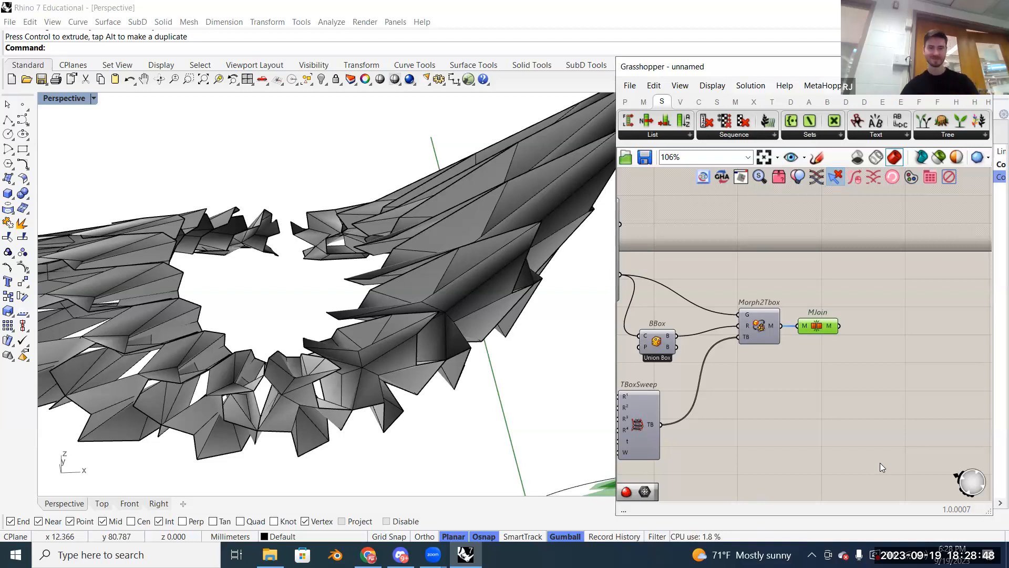
Step: Examine the baked collar mesh close up and from several angles
{"action": "scroll", "coordinate": [341, 337], "scroll_direction": "down", "scroll_amount": 3}
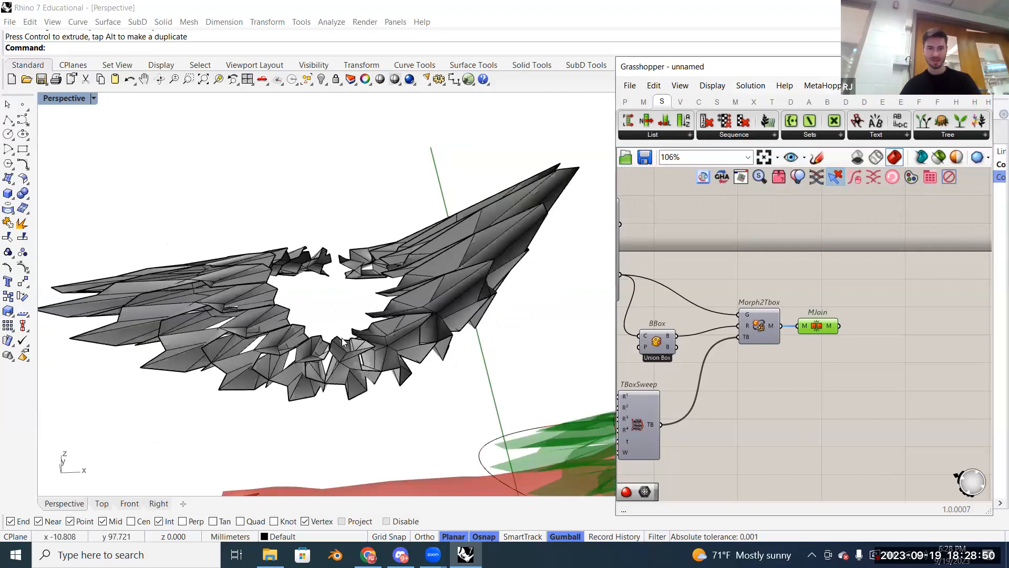
{"action": "scroll", "coordinate": [342, 337], "scroll_direction": "up", "scroll_amount": 8}
{"action": "mouse_move", "coordinate": [323, 356]}
{"action": "right_mouse_down"}
{"action": "mouse_move", "coordinate": [366, 347]}
{"action": "mouse_move", "coordinate": [393, 355]}
{"action": "mouse_move", "coordinate": [456, 332]}
{"action": "mouse_move", "coordinate": [402, 354]}
{"action": "mouse_move", "coordinate": [341, 359]}
{"action": "right_mouse_up"}
{"action": "scroll", "coordinate": [340, 359], "scroll_direction": "down", "scroll_amount": 5}
{"action": "right_click_drag", "start_coordinate": [478, 371], "coordinate": [491, 348]}
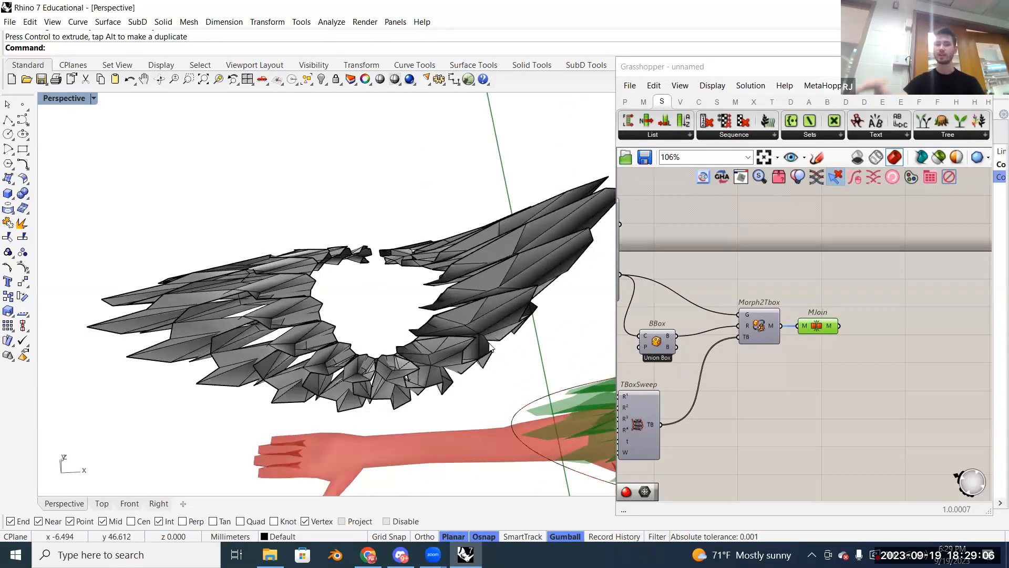
{"action": "right_click_drag", "start_coordinate": [484, 326], "coordinate": [481, 317]}
Step: Widen the Grasshopper window and place a Weaverbird's Catmull-Clark Subdivision component beyond Mesh Join
{"action": "scroll", "coordinate": [848, 322], "scroll_direction": "up", "scroll_amount": 3}
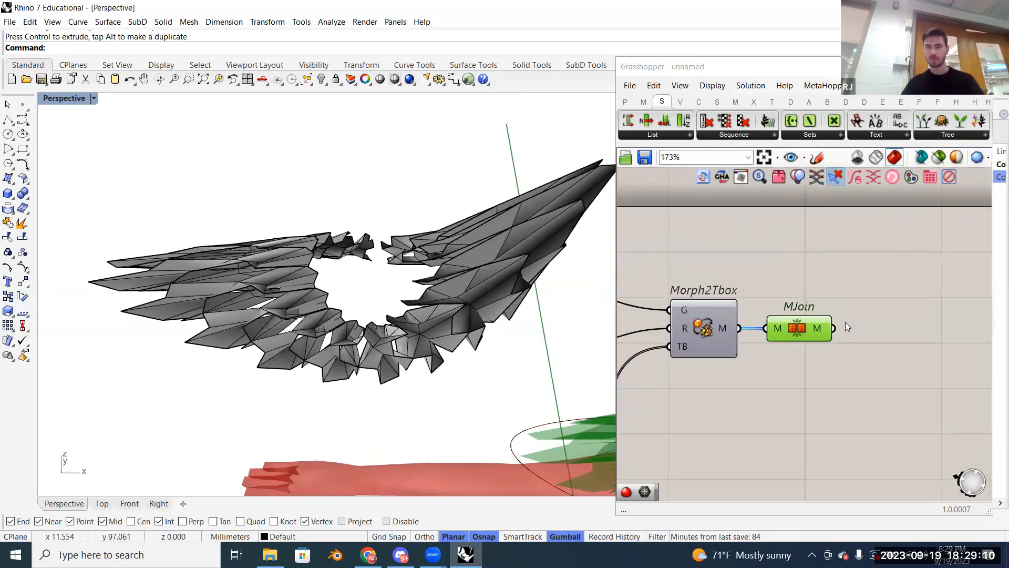
{"action": "scroll", "coordinate": [845, 326], "scroll_direction": "up", "scroll_amount": 2}
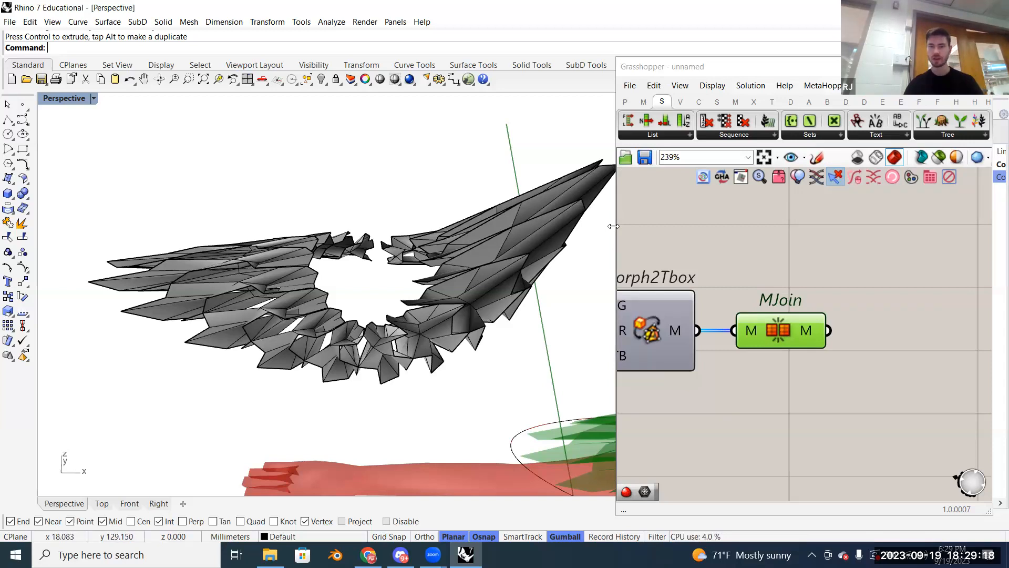
{"action": "left_click_drag", "start_coordinate": [614, 226], "coordinate": [279, 231]}
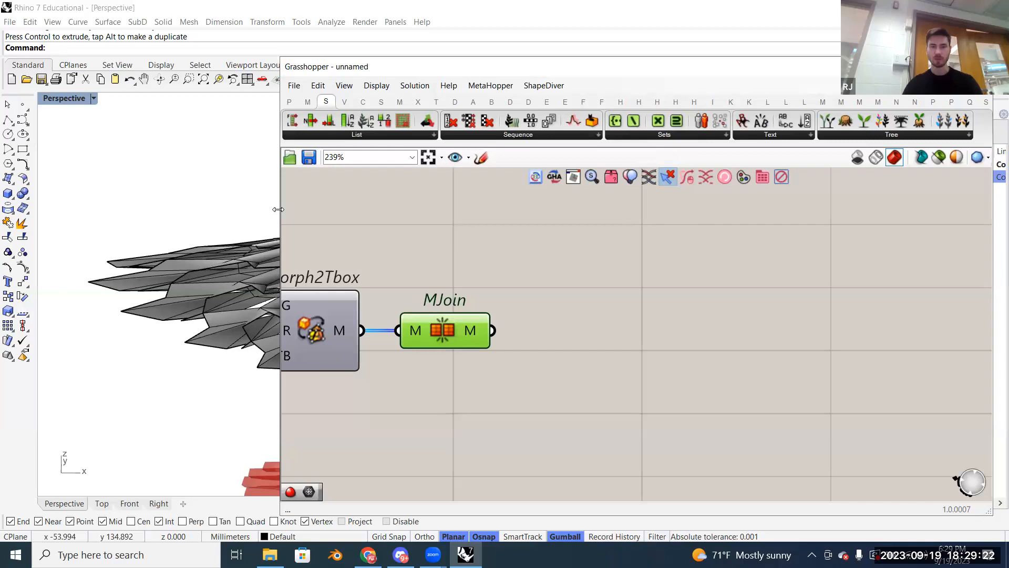
{"action": "left_click_drag", "start_coordinate": [278, 209], "coordinate": [119, 210]}
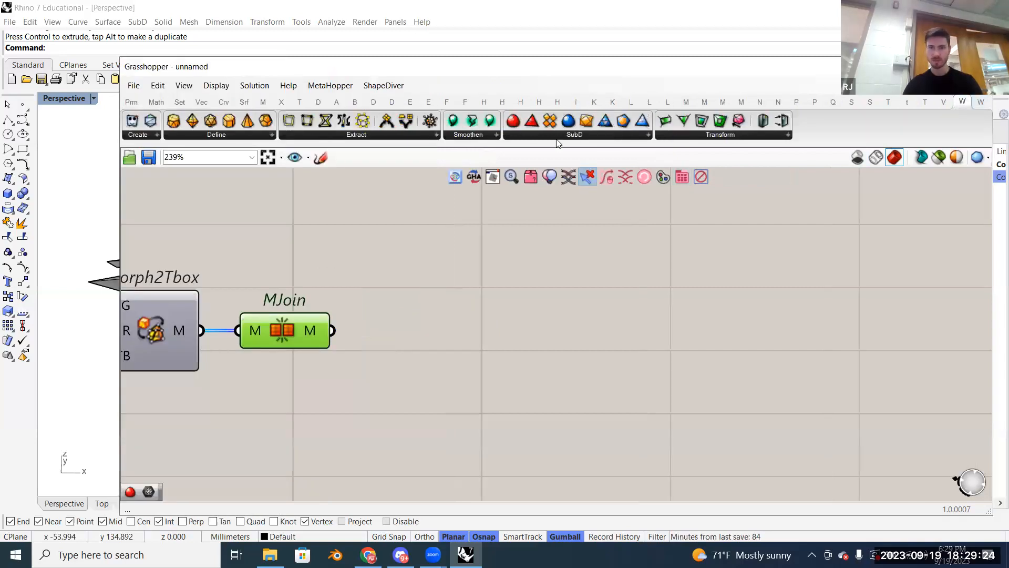
{"action": "left_click", "coordinate": [560, 135]}
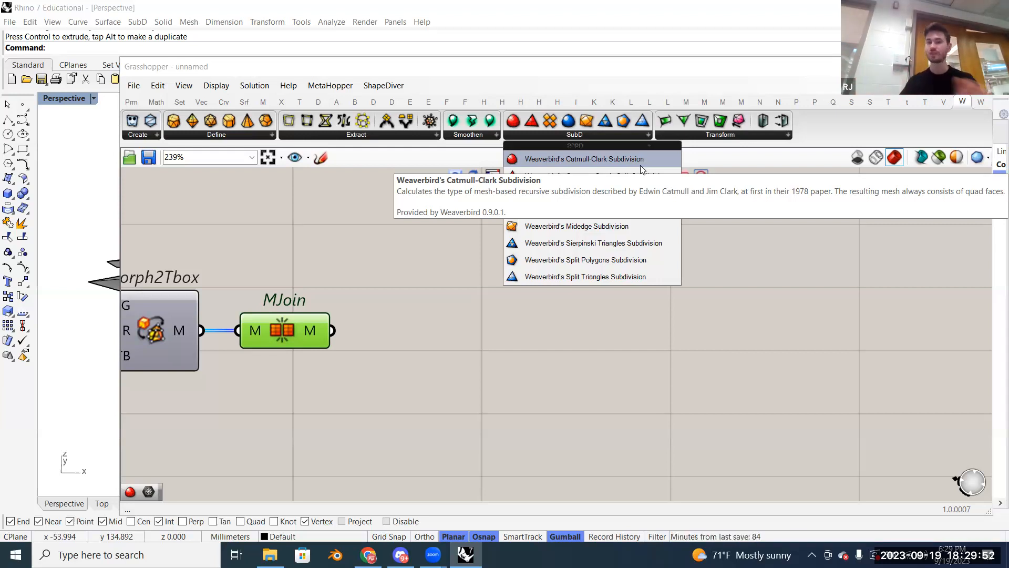
{"action": "left_click_drag", "start_coordinate": [639, 159], "coordinate": [601, 287]}
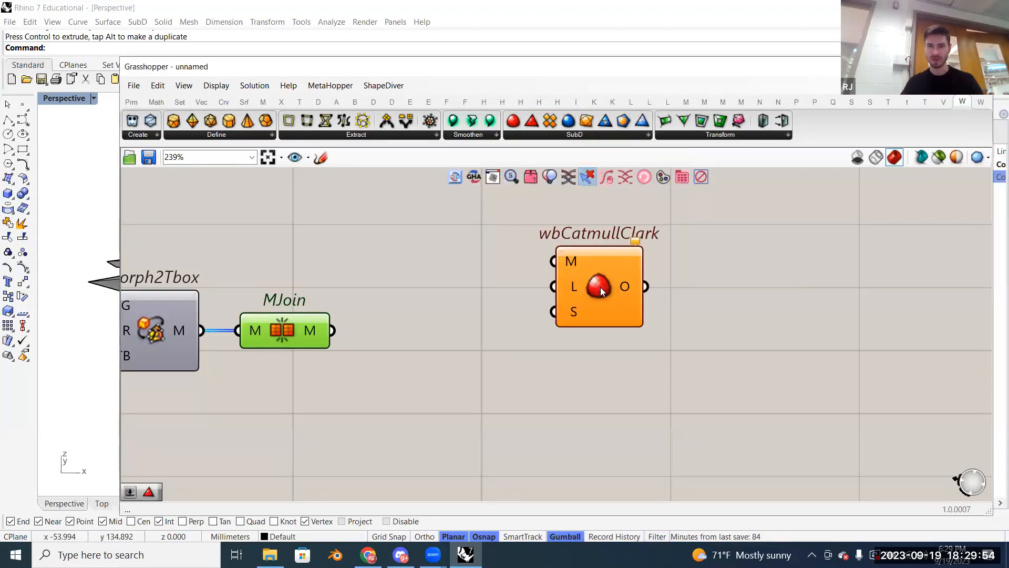
Step: Search the Grasshopper components for "weav sub" without placing another one
{"action": "double_click", "coordinate": [711, 277]}
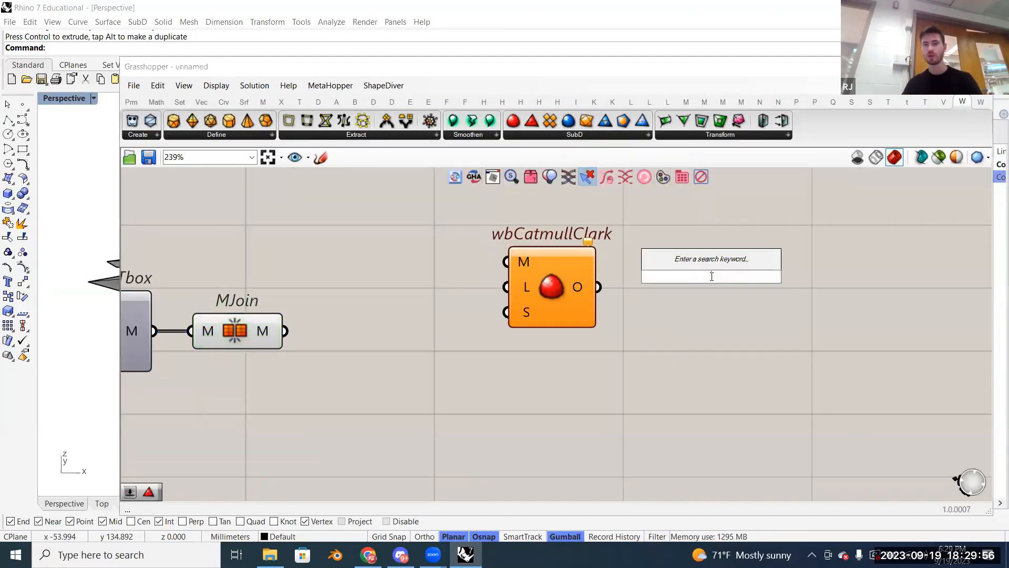
{"action": "type", "text": "weav sub"}
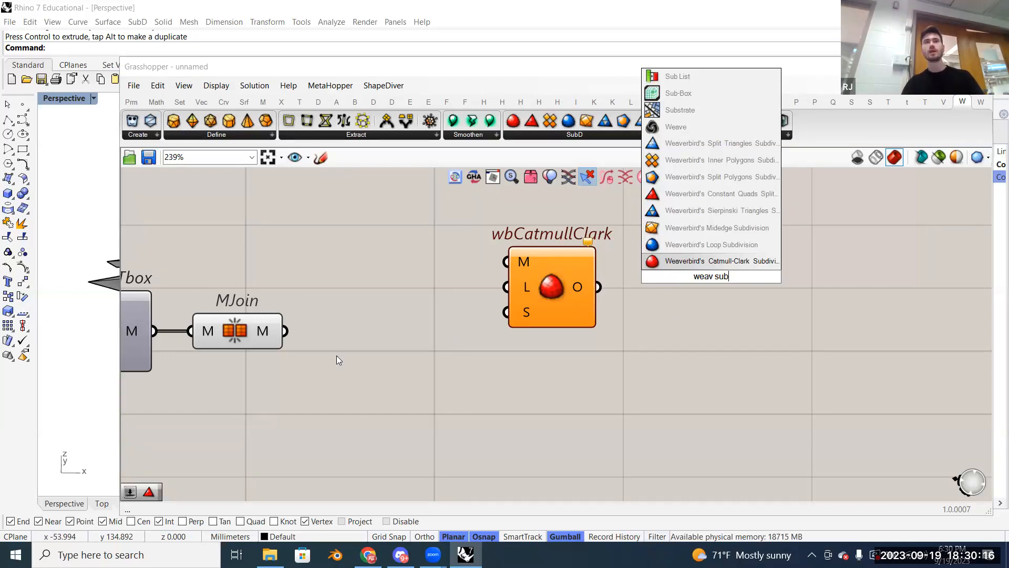
{"action": "left_click", "coordinate": [316, 314]}
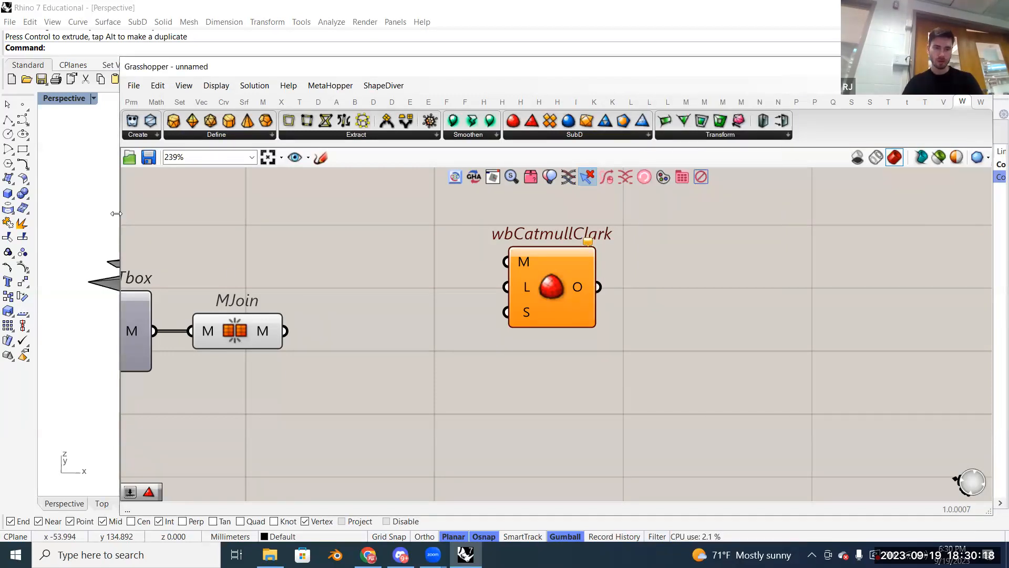
Step: Narrow the Grasshopper window and review the group option in Mesh Join's bake attributes without baking
{"action": "left_click_drag", "start_coordinate": [121, 336], "coordinate": [515, 336]}
{"action": "right_click_drag", "start_coordinate": [630, 344], "coordinate": [699, 329]}
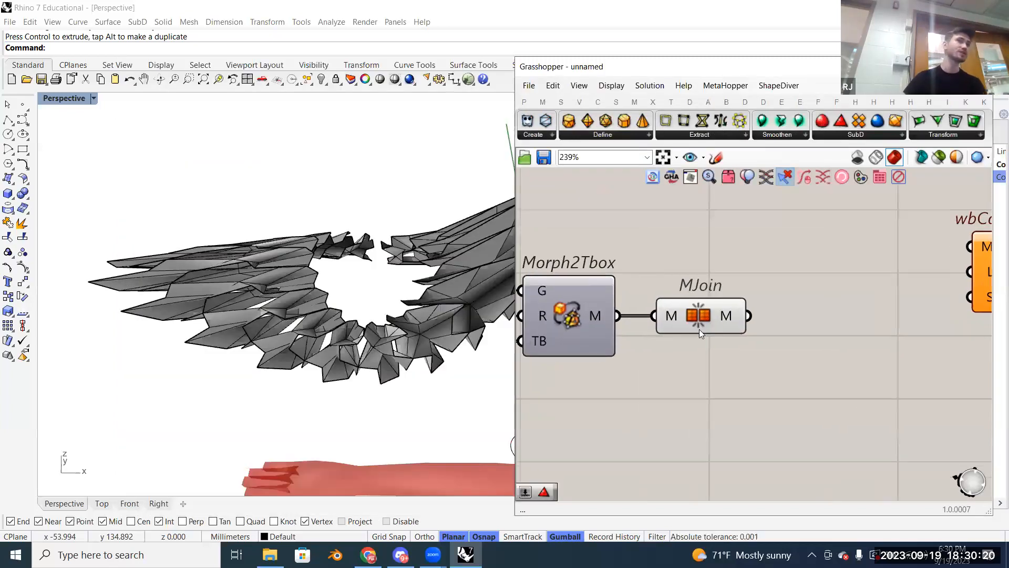
{"action": "left_click", "coordinate": [699, 325]}
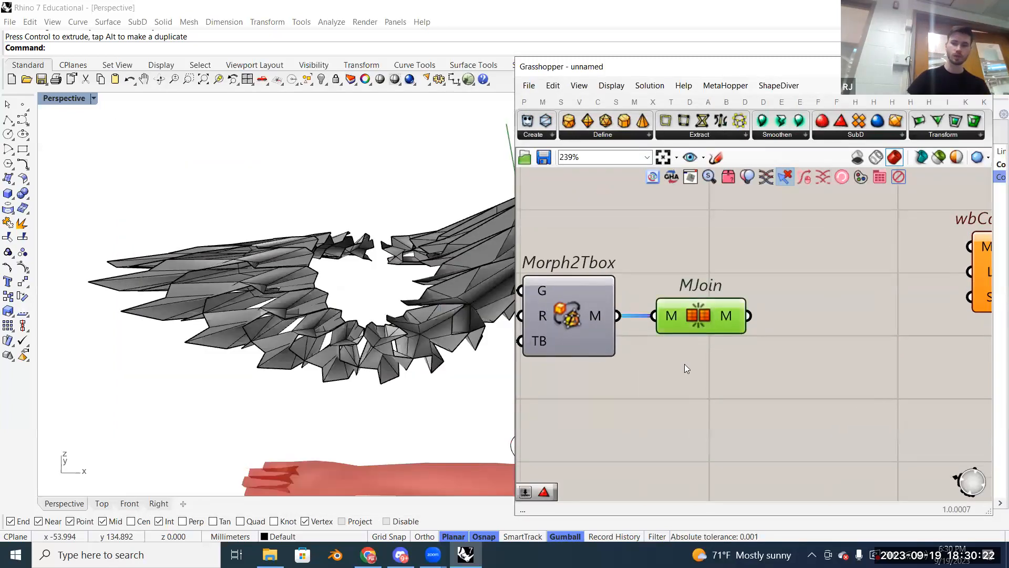
{"action": "right_click", "coordinate": [702, 324]}
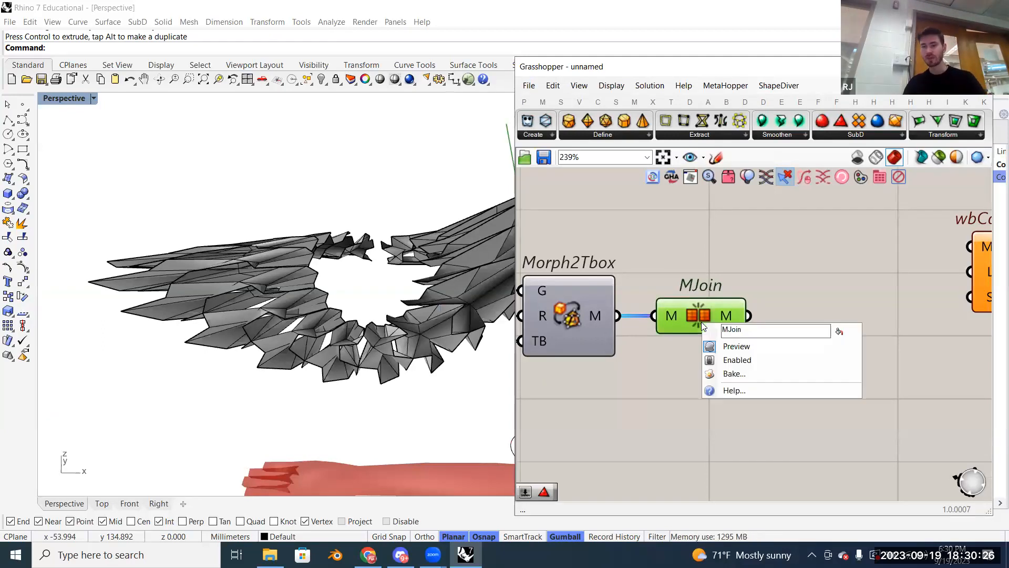
{"action": "left_click", "coordinate": [734, 377]}
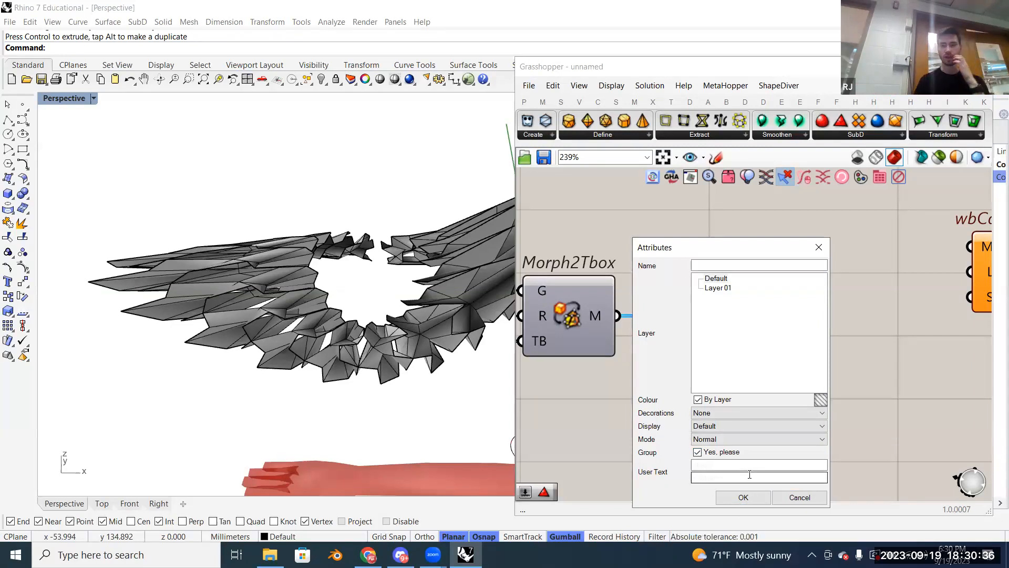
{"action": "left_click", "coordinate": [797, 498]}
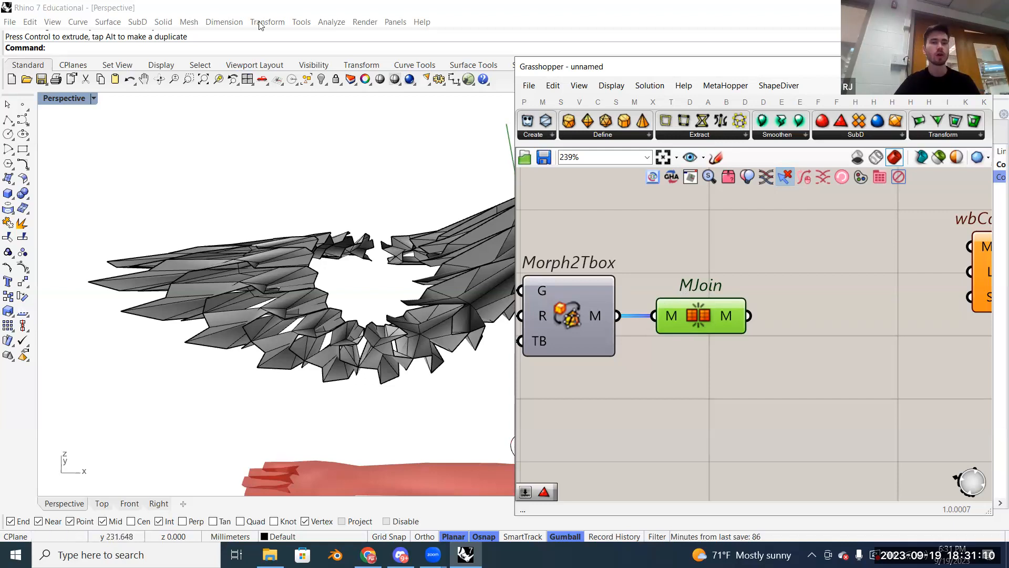
{"action": "left_click", "coordinate": [94, 99]}
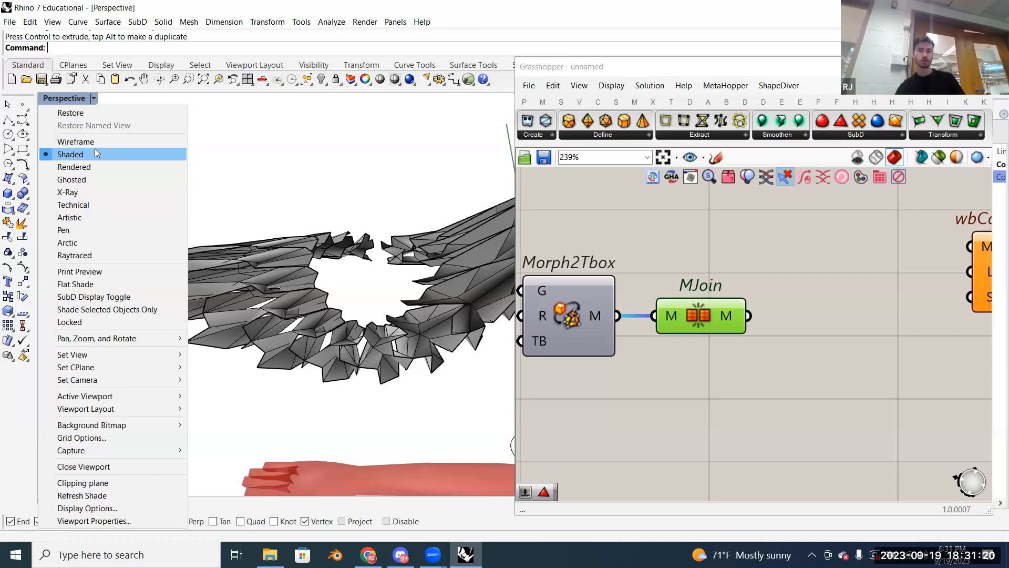
{"action": "left_click", "coordinate": [257, 138]}
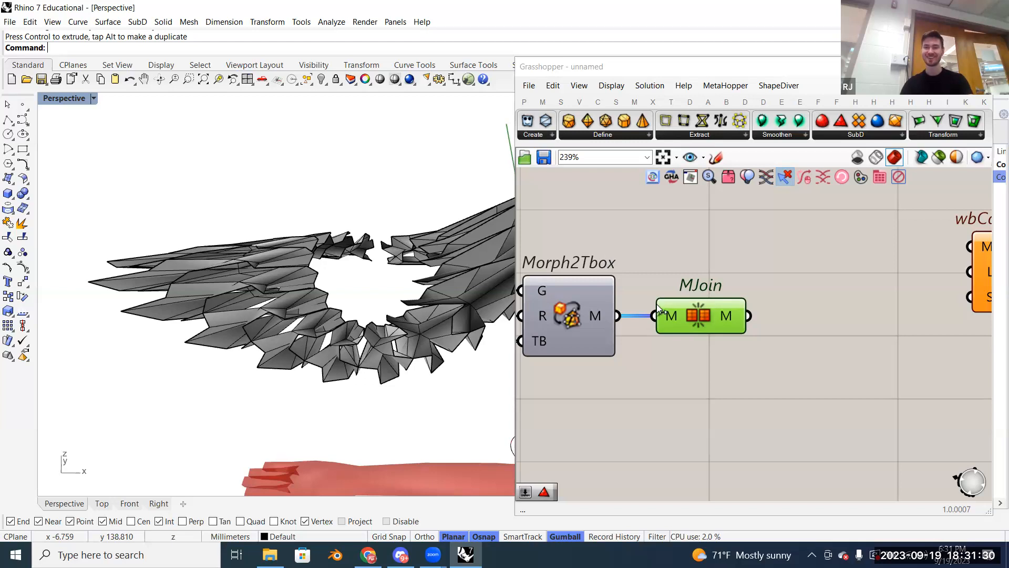
{"action": "right_click", "coordinate": [702, 317]}
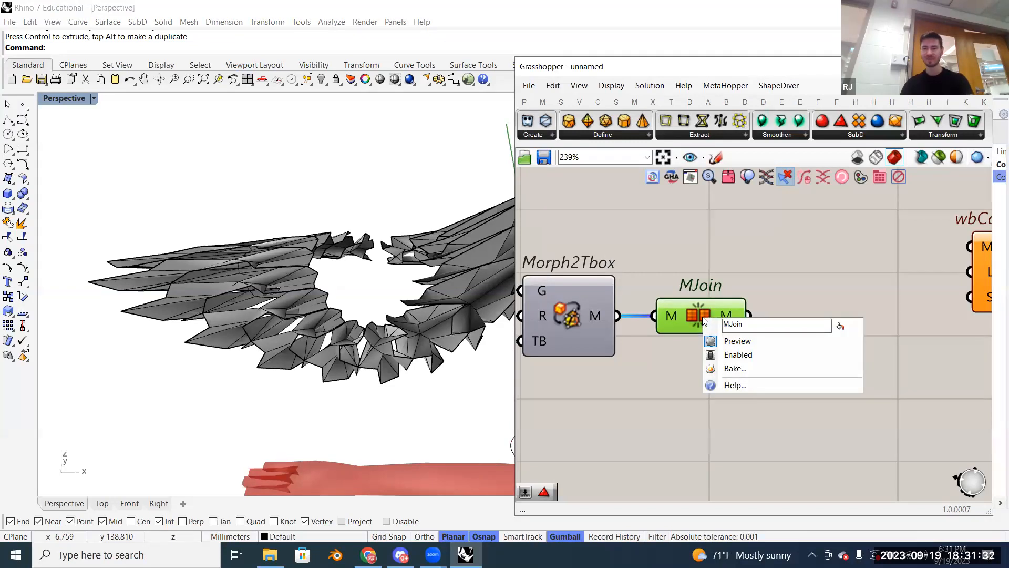
{"action": "right_click_drag", "start_coordinate": [692, 275], "coordinate": [718, 265]}
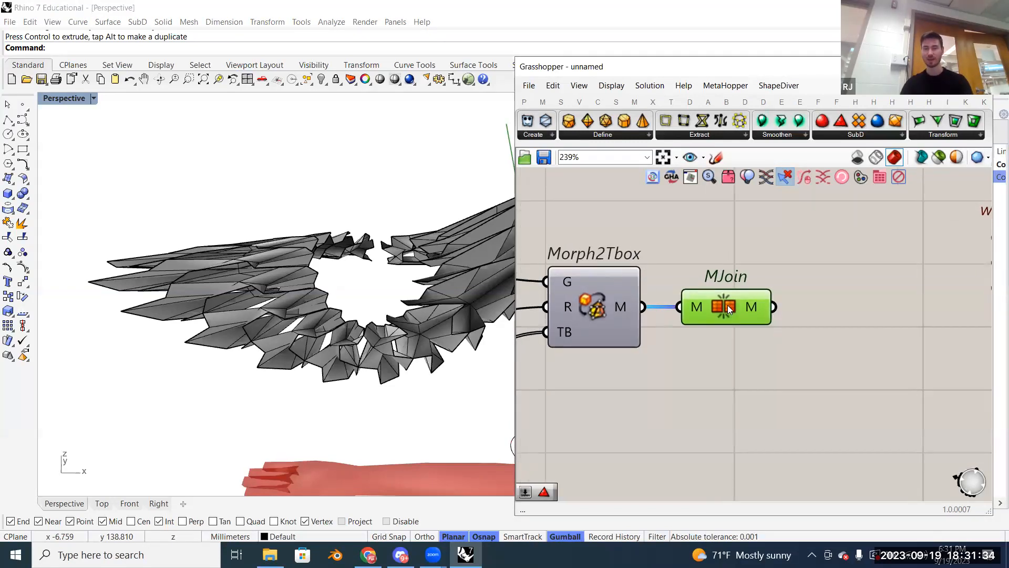
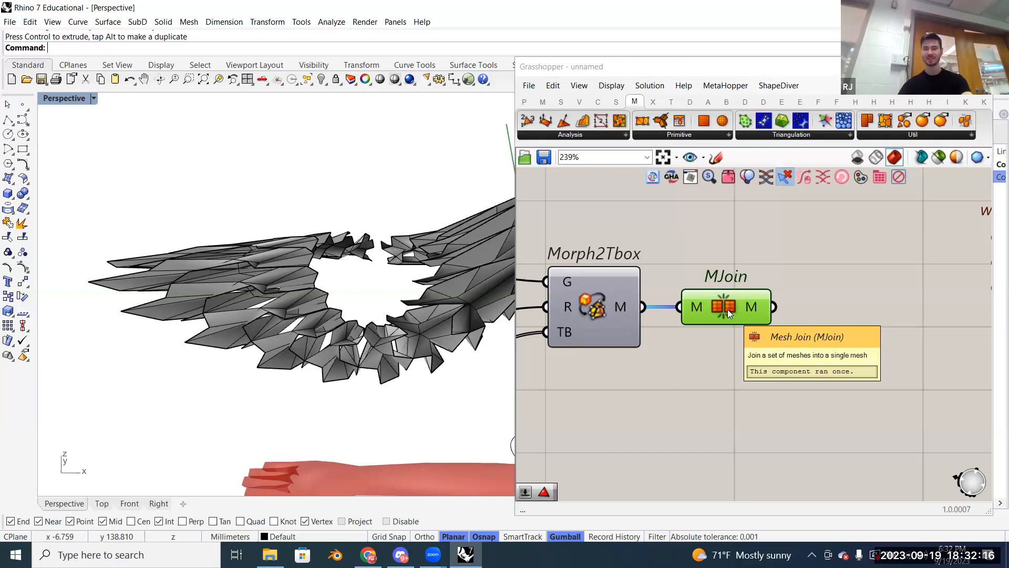
{"action": "scroll", "coordinate": [736, 312], "scroll_direction": "down", "scroll_amount": 5}
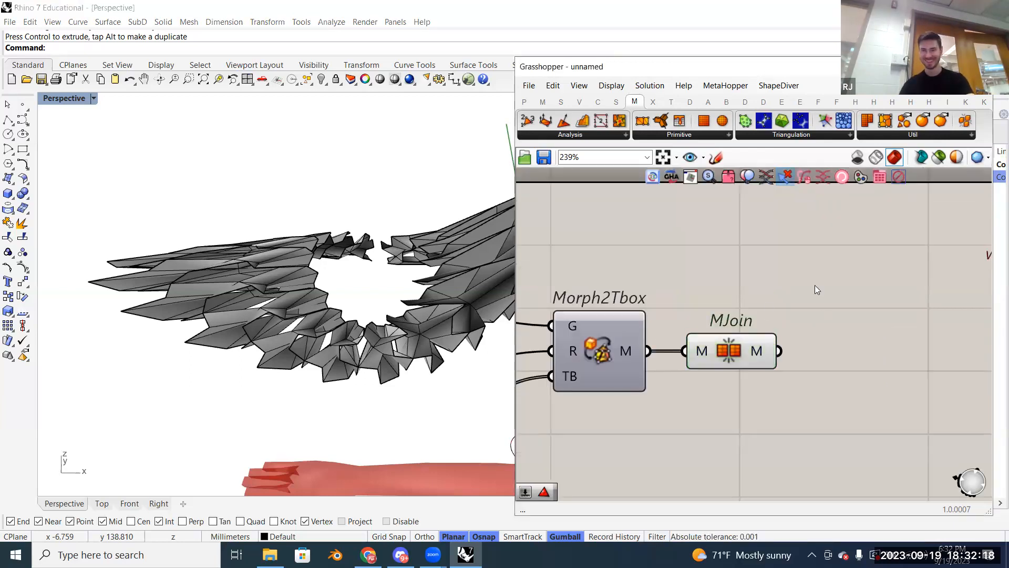
{"action": "scroll", "coordinate": [739, 318], "scroll_direction": "up", "scroll_amount": 3}
{"action": "right_click_drag", "start_coordinate": [543, 339], "coordinate": [670, 316]}
{"action": "left_click", "coordinate": [672, 310]}
{"action": "right_click_drag", "start_coordinate": [866, 340], "coordinate": [761, 351]}
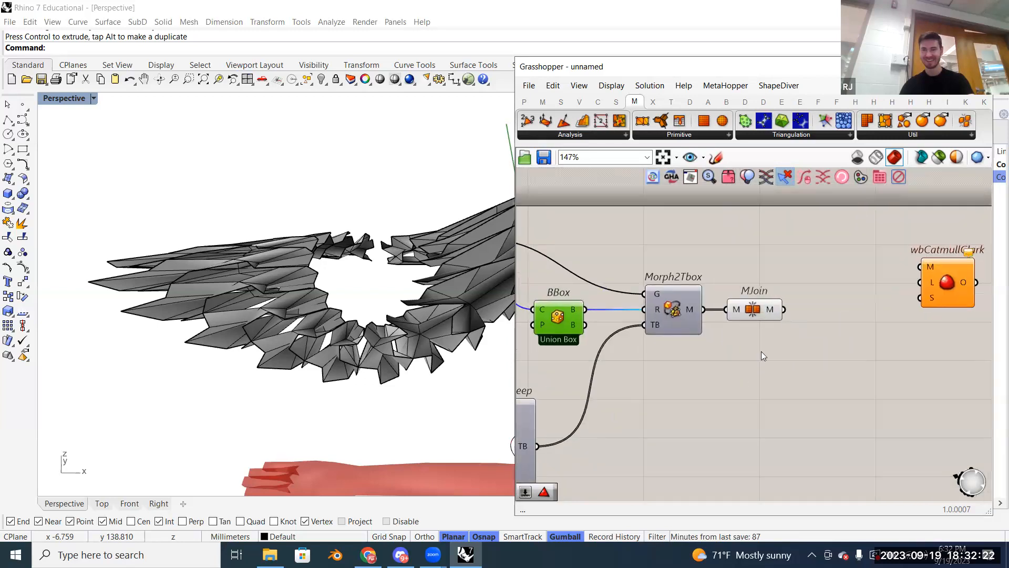
{"action": "left_click", "coordinate": [753, 310], "text": "ctrl+alt"}
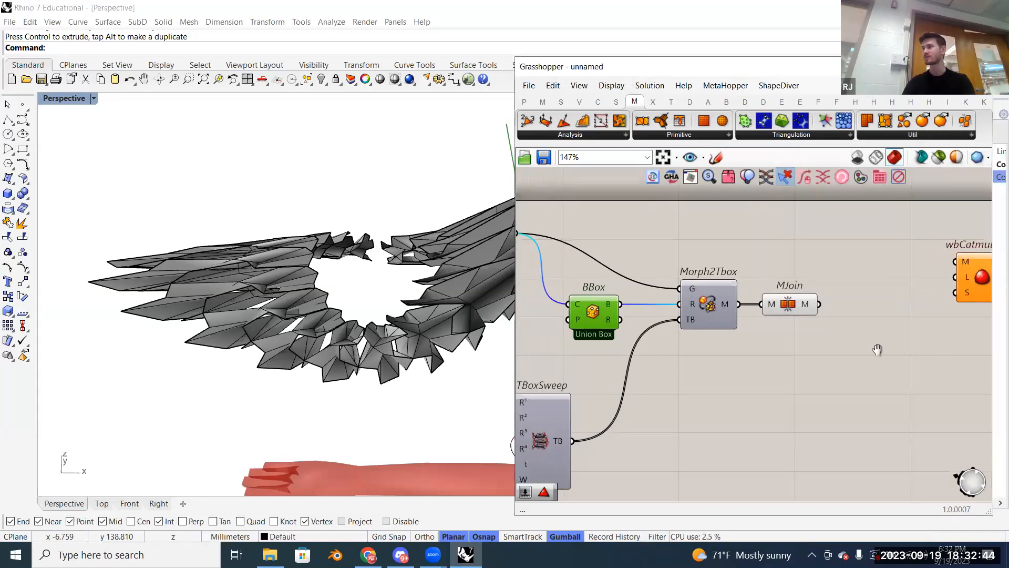
{"action": "right_click_drag", "start_coordinate": [878, 350], "coordinate": [878, 350]}
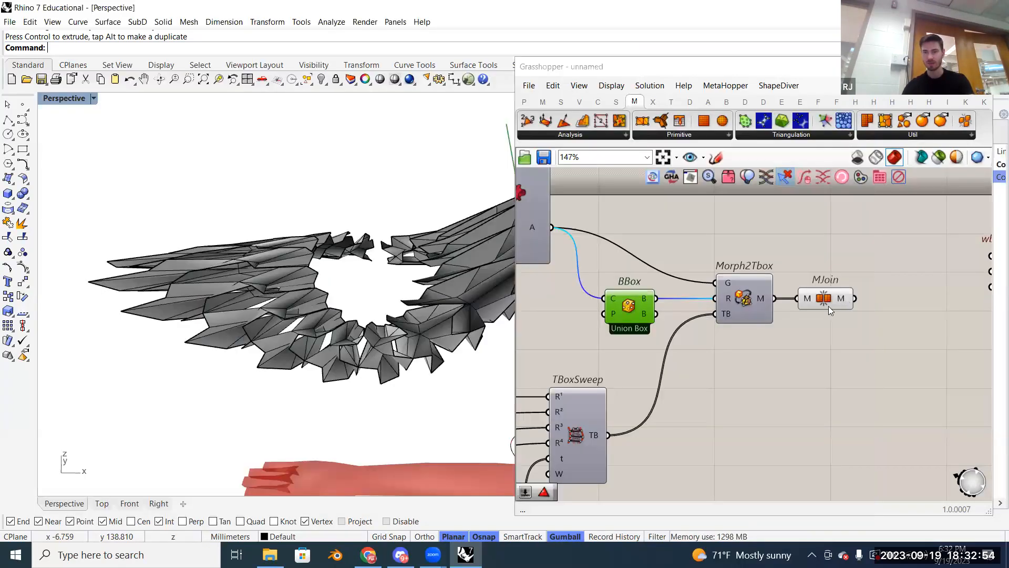
Step: Move the wbCatmullClark component closer to Mesh Join and connect the joined mesh to its M input
{"action": "right_click_drag", "start_coordinate": [828, 305], "coordinate": [772, 309]}
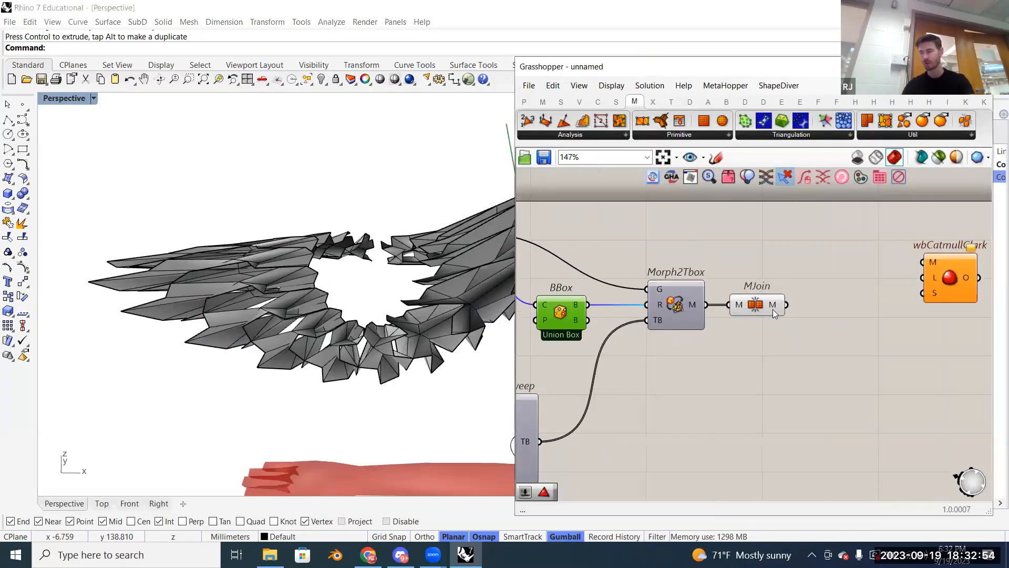
{"action": "right_click_drag", "start_coordinate": [179, 291], "coordinate": [205, 297]}
{"action": "left_click_drag", "start_coordinate": [942, 267], "coordinate": [877, 301]}
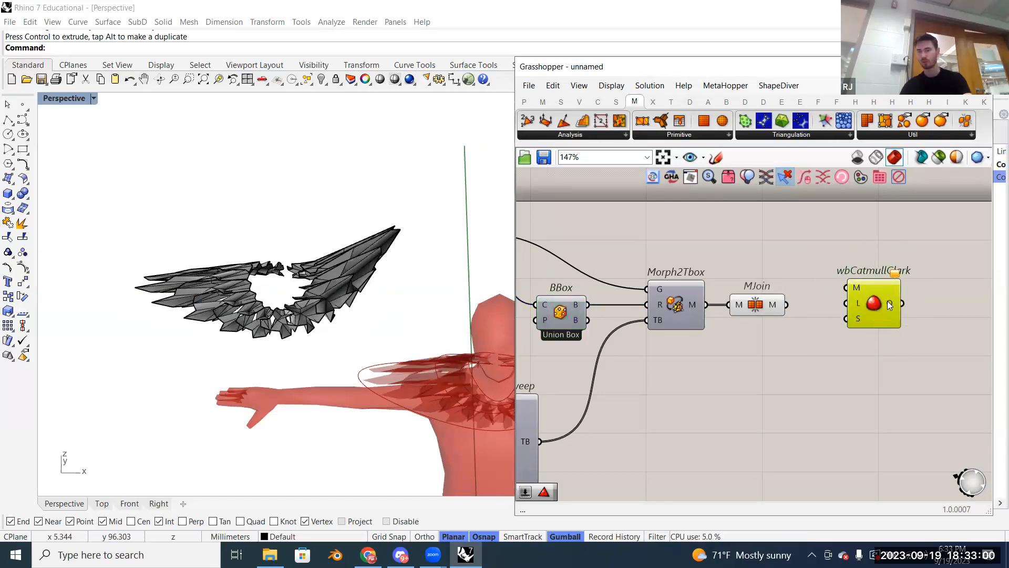
{"action": "scroll", "coordinate": [872, 304], "scroll_direction": "up", "scroll_amount": 3}
{"action": "left_click_drag", "start_coordinate": [848, 331], "coordinate": [823, 358]}
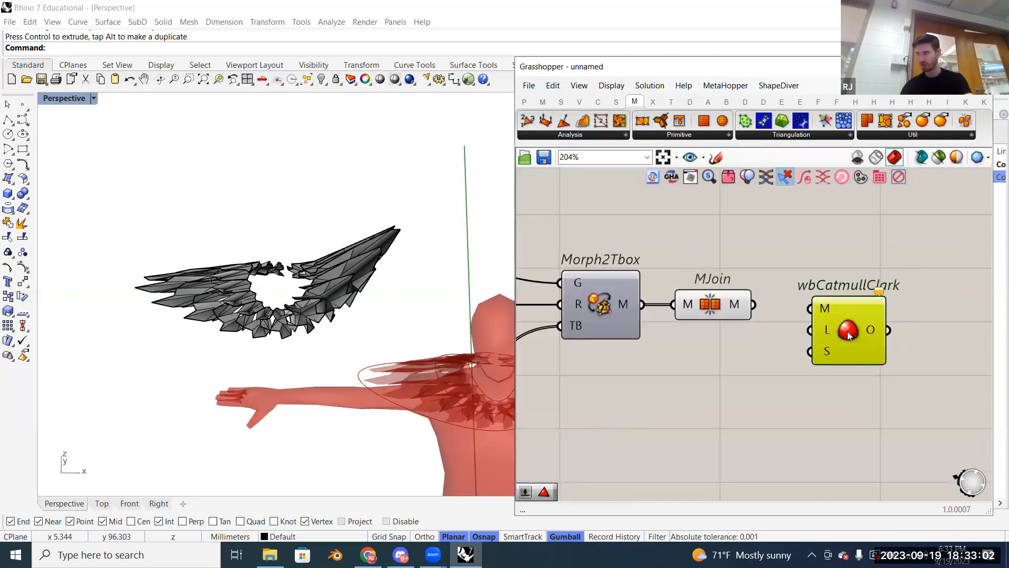
{"action": "left_click_drag", "start_coordinate": [761, 308], "coordinate": [829, 321]}
{"action": "right_click_drag", "start_coordinate": [410, 347], "coordinate": [333, 302], "text": "shift"}
{"action": "right_click_drag", "start_coordinate": [459, 325], "coordinate": [439, 329]}
Step: Bake the Catmull-Clark subdivided mesh with the default attributes and move the baked copy above the earlier baked collar
{"action": "right_click", "coordinate": [840, 325]}
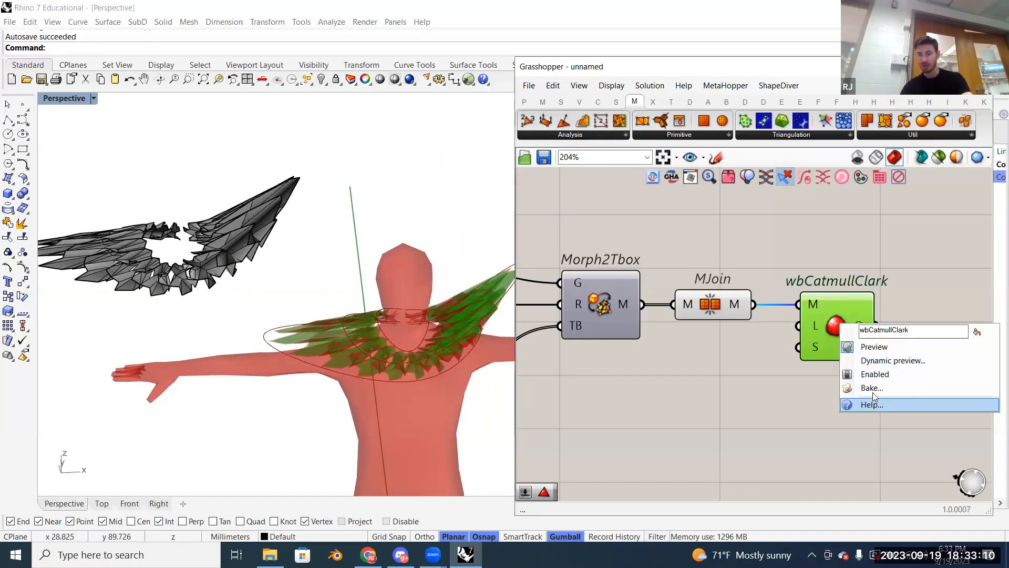
{"action": "left_click", "coordinate": [873, 392]}
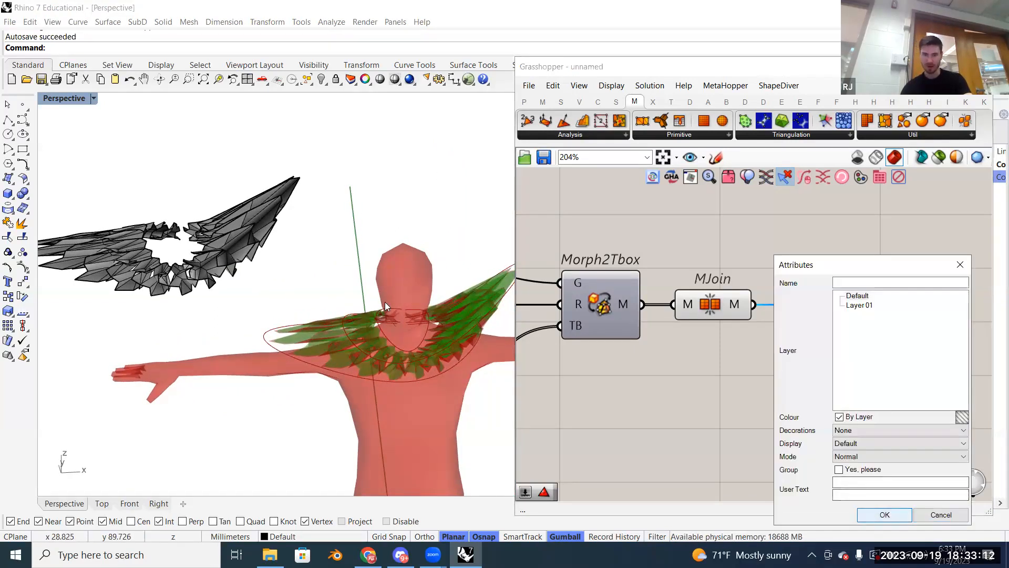
{"action": "key", "text": "Return"}
{"action": "left_click", "coordinate": [461, 339]}
{"action": "left_click", "coordinate": [462, 315]}
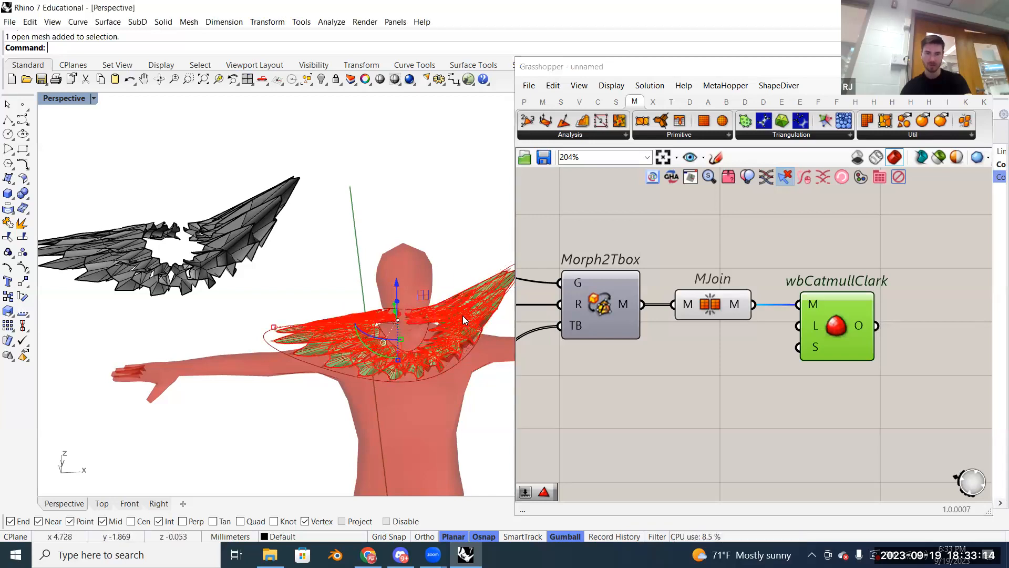
{"action": "left_click_drag", "start_coordinate": [424, 297], "coordinate": [167, 132]}
{"action": "left_click", "coordinate": [372, 172]}
{"action": "right_click_drag", "start_coordinate": [378, 174], "coordinate": [457, 206], "text": "shift"}
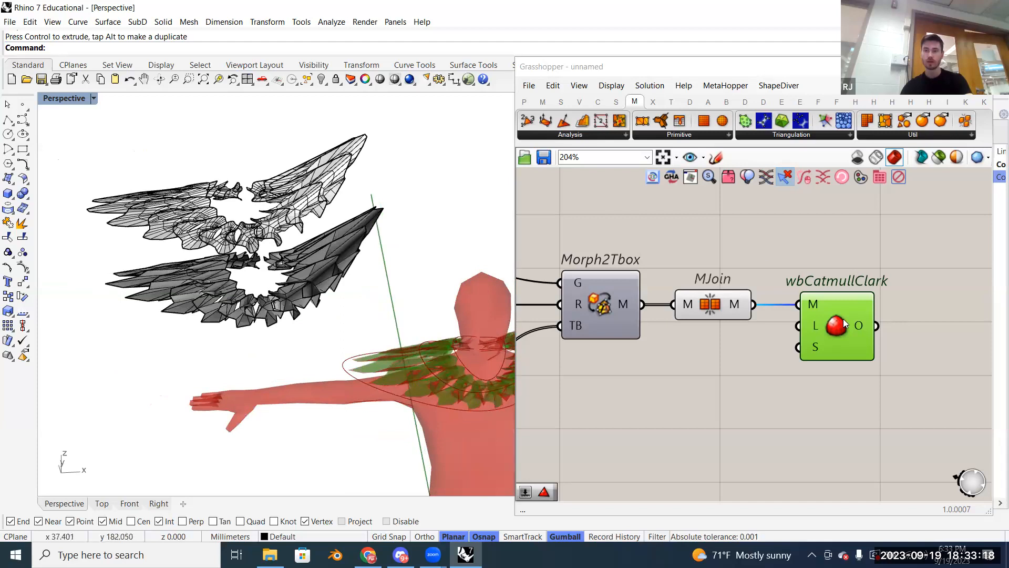
Step: Search the component library for "weav sub" and review the Weaverbird subdivision options
{"action": "double_click", "coordinate": [834, 396]}
{"action": "type", "text": "weav"}
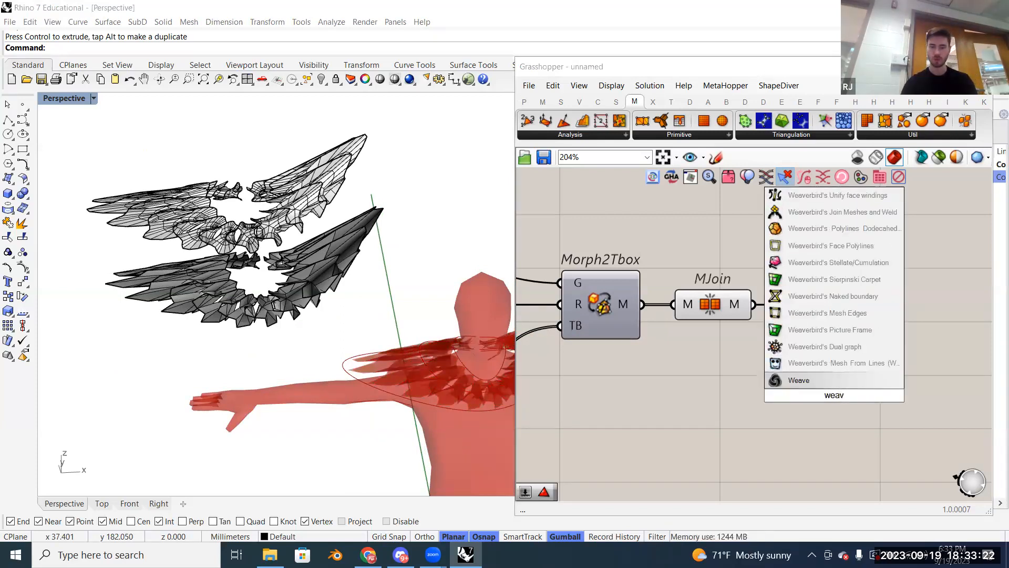
{"action": "type", "text": " sub"}
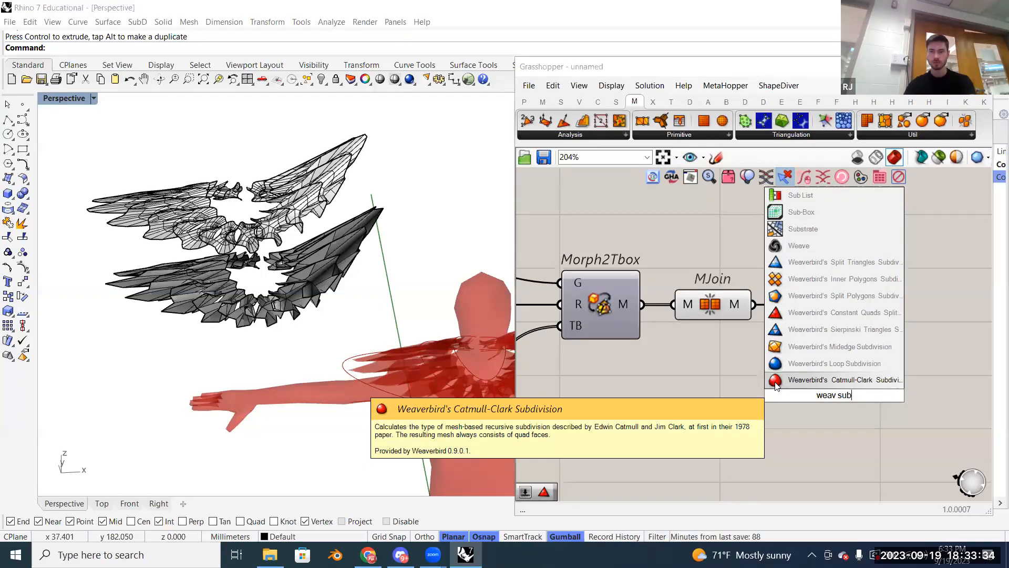
{"action": "left_click", "coordinate": [777, 379]}
Step: Narrow the Grasshopper window to enlarge the viewport and examine the subdivided collar beside the original one
{"action": "scroll", "coordinate": [297, 251], "scroll_direction": "up", "scroll_amount": 3}
{"action": "mouse_move", "coordinate": [331, 276]}
{"action": "right_mouse_down"}
{"action": "mouse_move", "coordinate": [360, 302]}
{"action": "mouse_move", "coordinate": [344, 288]}
{"action": "mouse_move", "coordinate": [347, 274]}
{"action": "right_mouse_up"}
{"action": "left_click_drag", "start_coordinate": [512, 259], "coordinate": [883, 271]}
{"action": "right_click_drag", "start_coordinate": [535, 284], "coordinate": [593, 280]}
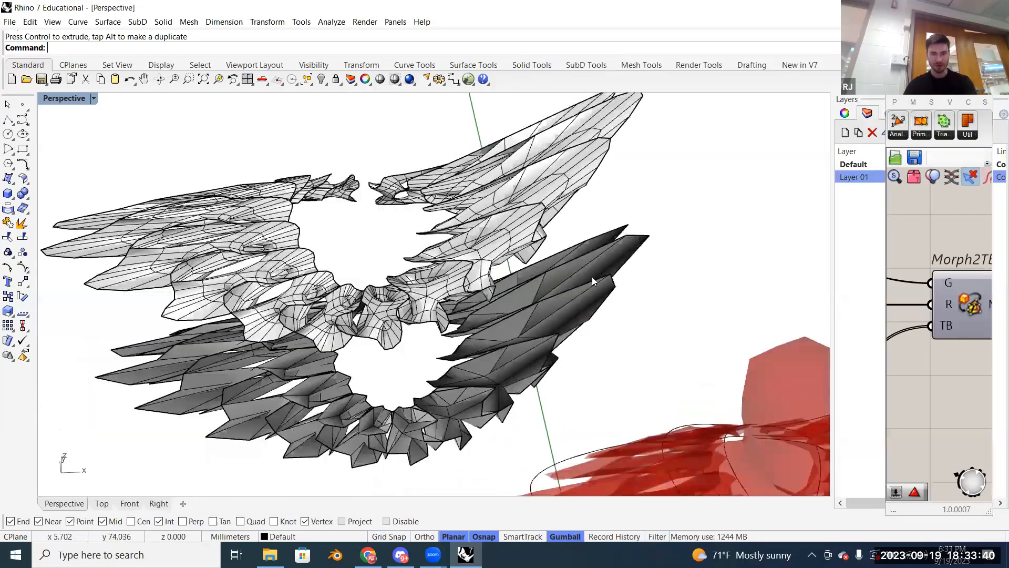
{"action": "scroll", "coordinate": [535, 329], "scroll_direction": "up", "scroll_amount": 3}
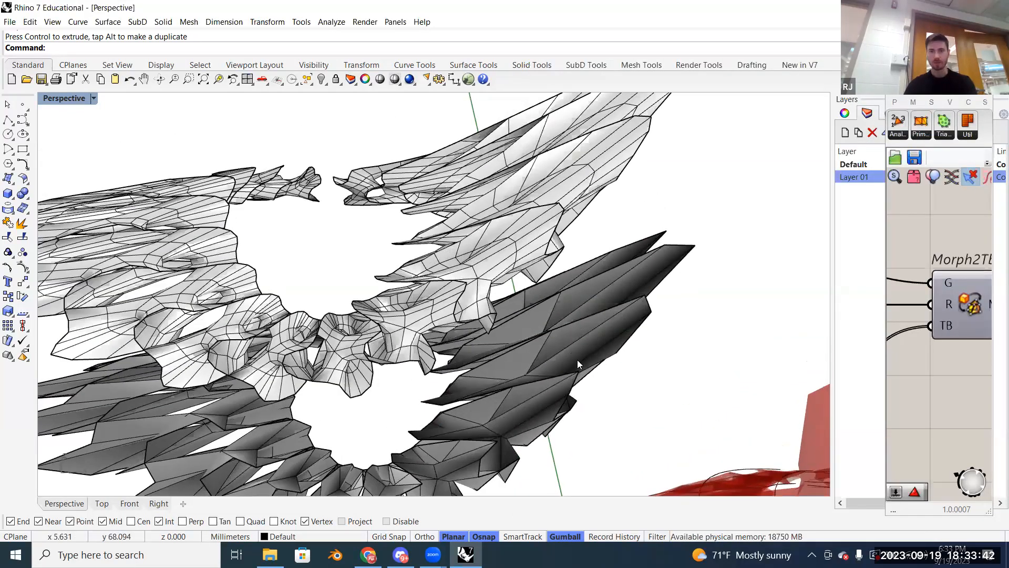
{"action": "scroll", "coordinate": [579, 363], "scroll_direction": "down", "scroll_amount": 3}
Step: Select one face on the original collar's tip and the matching smaller faces on the subdivided collar to compare them
{"action": "left_click", "coordinate": [598, 368], "text": "ctrl+shift"}
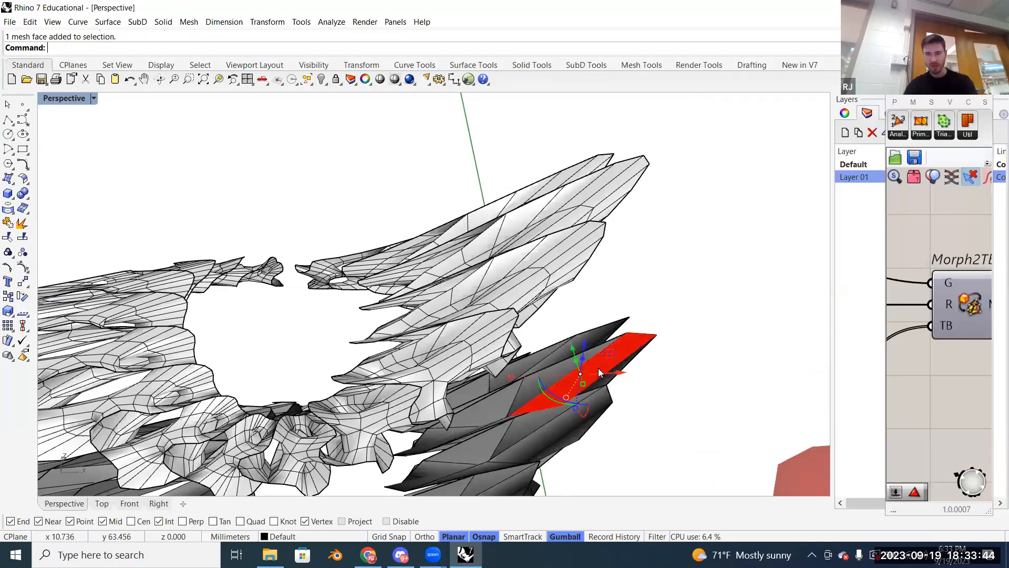
{"action": "right_click_drag", "start_coordinate": [696, 333], "coordinate": [704, 350]}
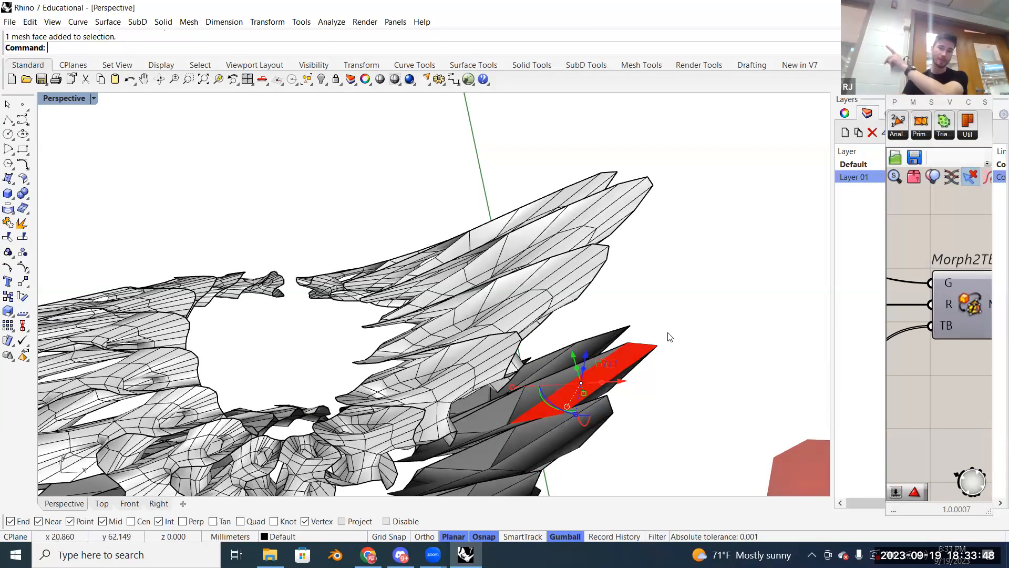
{"action": "left_click", "coordinate": [597, 226], "text": "ctrl+shift"}
{"action": "left_click", "coordinate": [593, 223], "text": "ctrl+shift"}
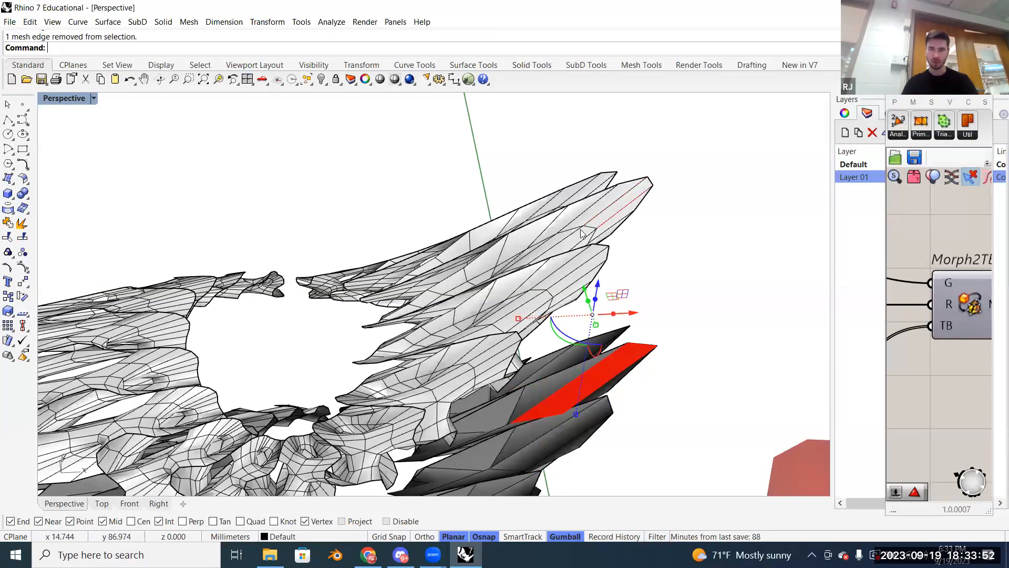
{"action": "left_click", "coordinate": [577, 238], "text": "ctrl+shift"}
{"action": "scroll", "coordinate": [578, 241], "scroll_direction": "up", "scroll_amount": 2}
{"action": "left_click", "coordinate": [549, 241], "text": "ctrl+shift"}
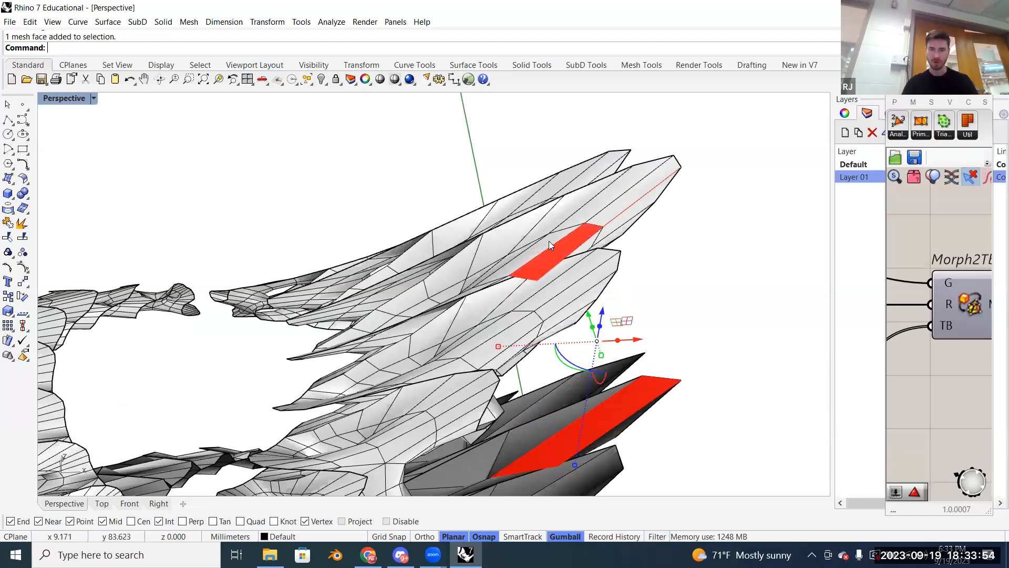
{"action": "left_click", "coordinate": [601, 213], "text": "ctrl+shift"}
{"action": "left_click", "coordinate": [601, 209], "text": "ctrl+shift"}
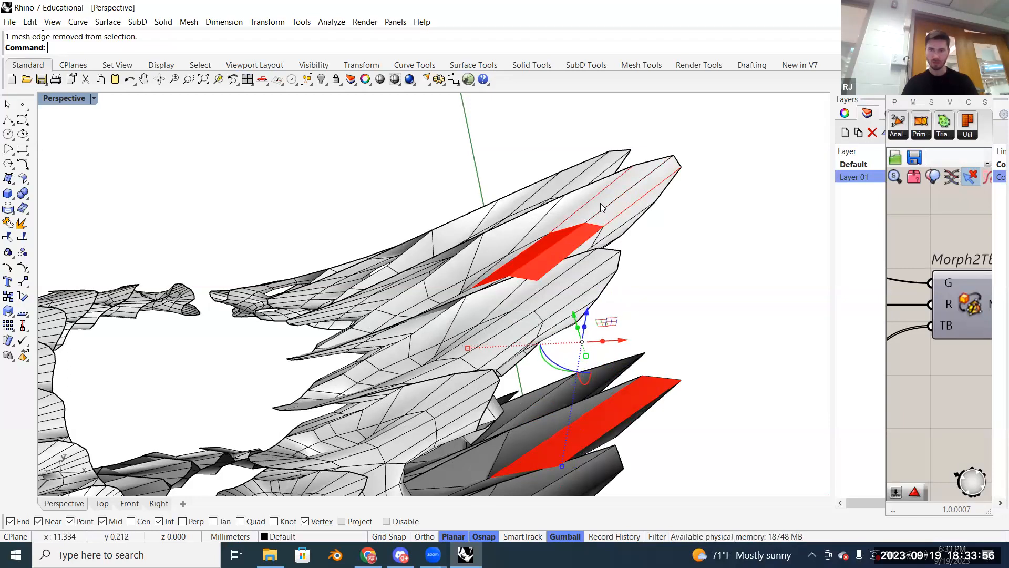
{"action": "left_click", "coordinate": [604, 203], "text": "ctrl+shift"}
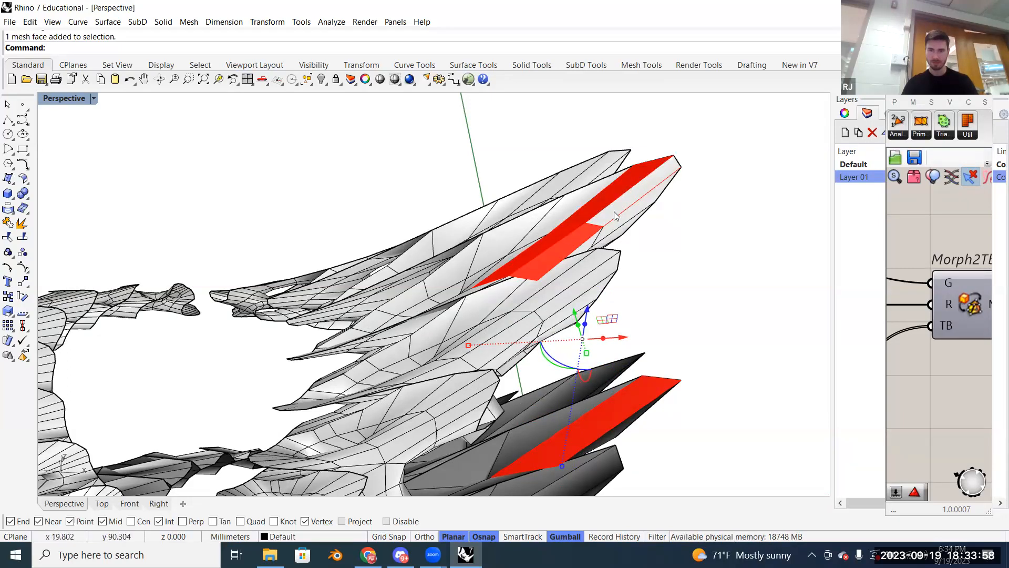
Step: Compare the subdivided and original collar meshes around the neck opening from several distances
{"action": "scroll", "coordinate": [616, 209], "scroll_direction": "down", "scroll_amount": 2}
{"action": "scroll", "coordinate": [661, 247], "scroll_direction": "down", "scroll_amount": 1}
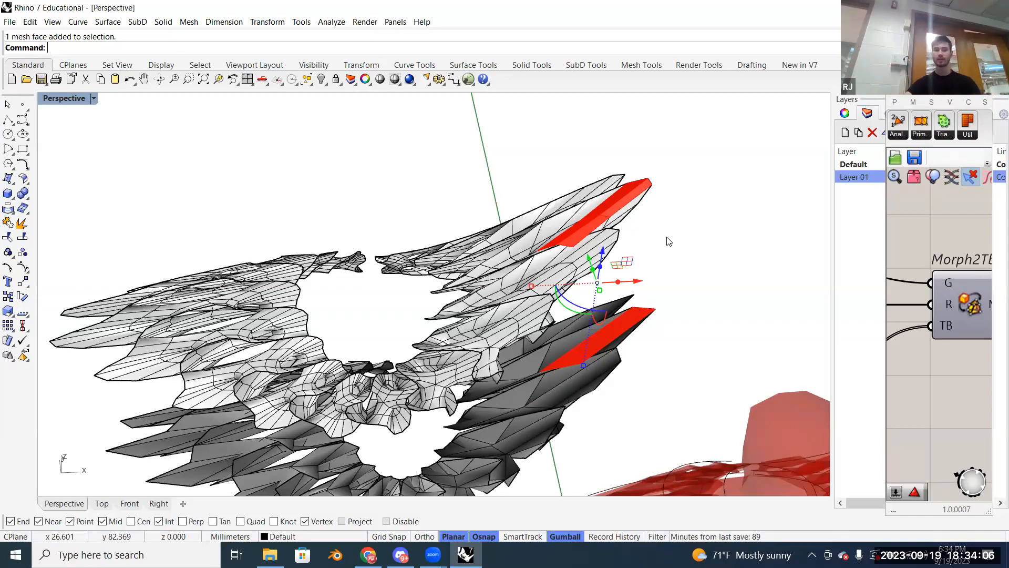
{"action": "right_click_drag", "start_coordinate": [547, 323], "coordinate": [406, 332]}
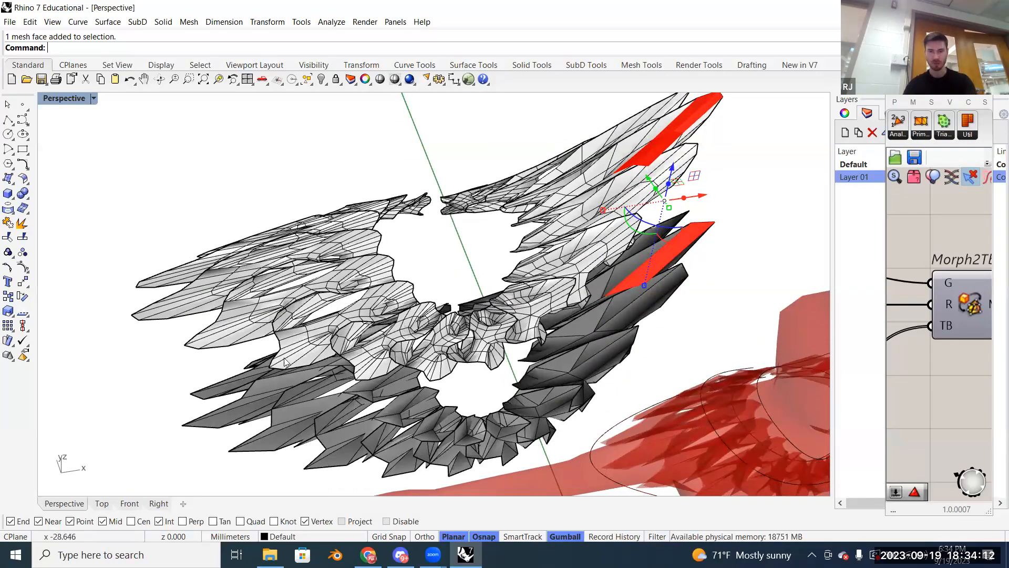
{"action": "right_click_drag", "start_coordinate": [332, 352], "coordinate": [409, 329]}
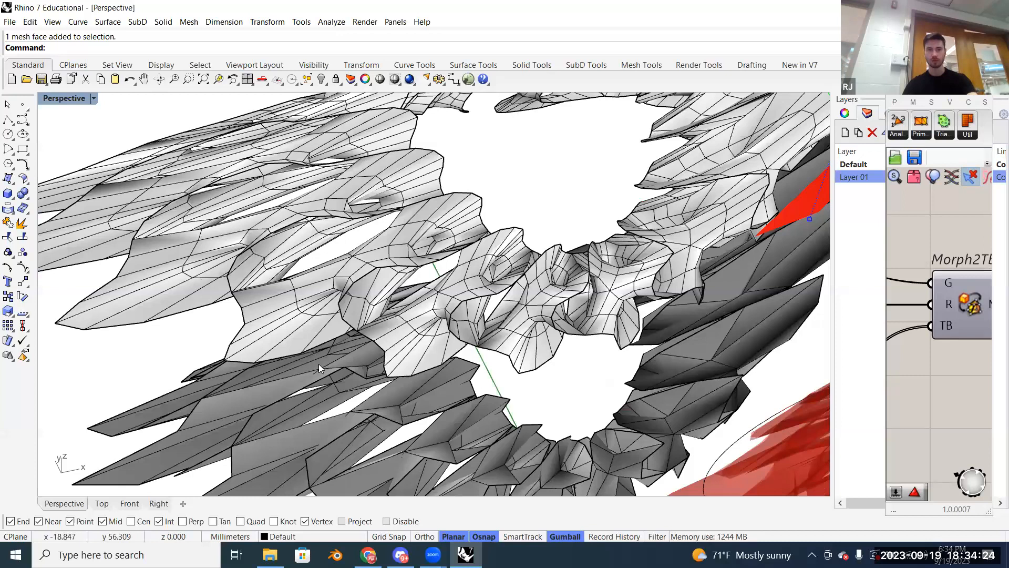
{"action": "scroll", "coordinate": [350, 300], "scroll_direction": "down", "scroll_amount": 3}
{"action": "scroll", "coordinate": [396, 301], "scroll_direction": "down", "scroll_amount": 2}
{"action": "scroll", "coordinate": [391, 310], "scroll_direction": "up", "scroll_amount": 4}
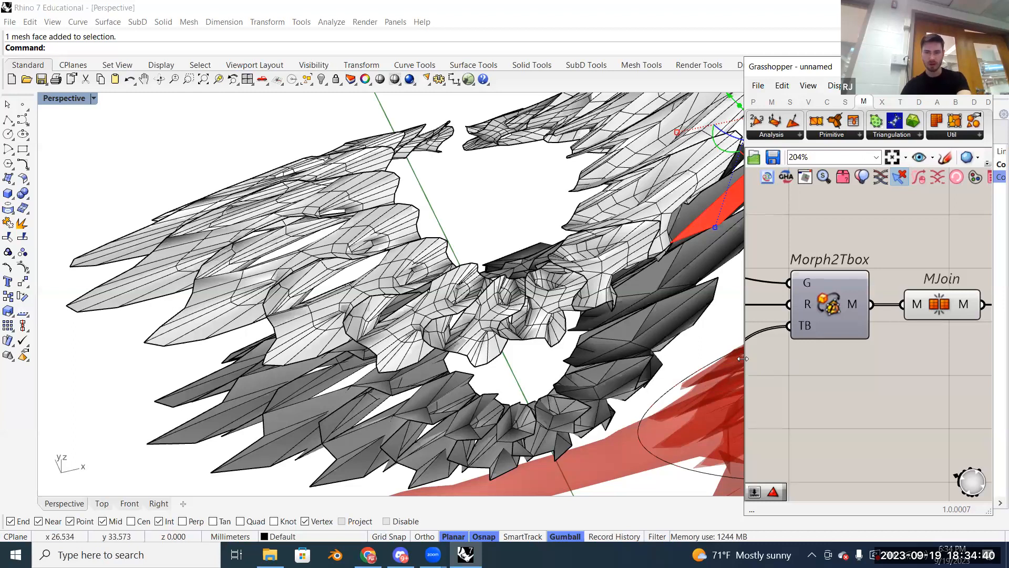
Step: Widen the Grasshopper window again, clear the mesh face selection and bring the collar on the figure into close view
{"action": "left_click_drag", "start_coordinate": [742, 359], "coordinate": [585, 359]}
{"action": "scroll", "coordinate": [297, 283], "scroll_direction": "down", "scroll_amount": 5}
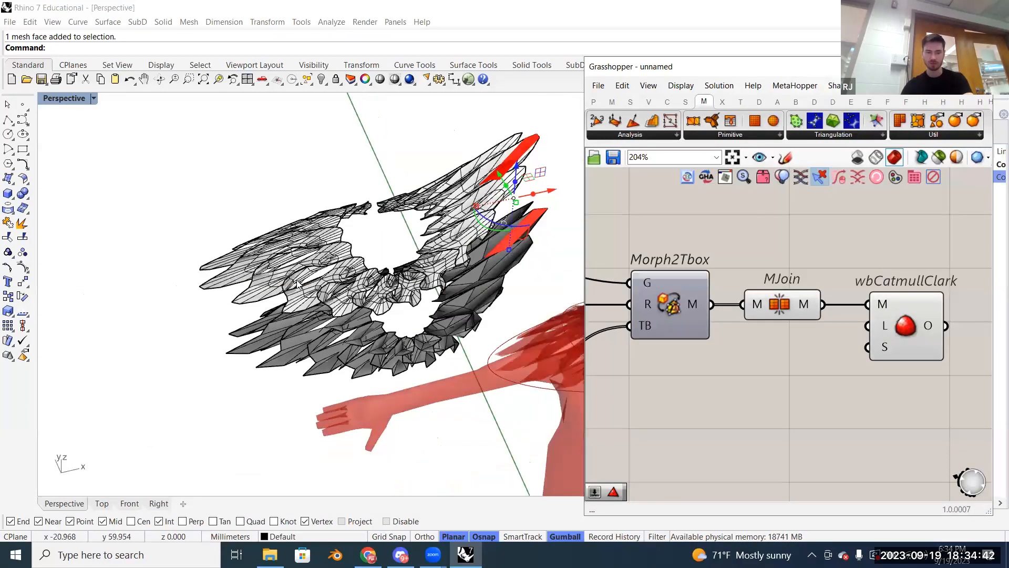
{"action": "left_click", "coordinate": [328, 185]}
{"action": "right_click_drag", "start_coordinate": [457, 341], "coordinate": [434, 266]}
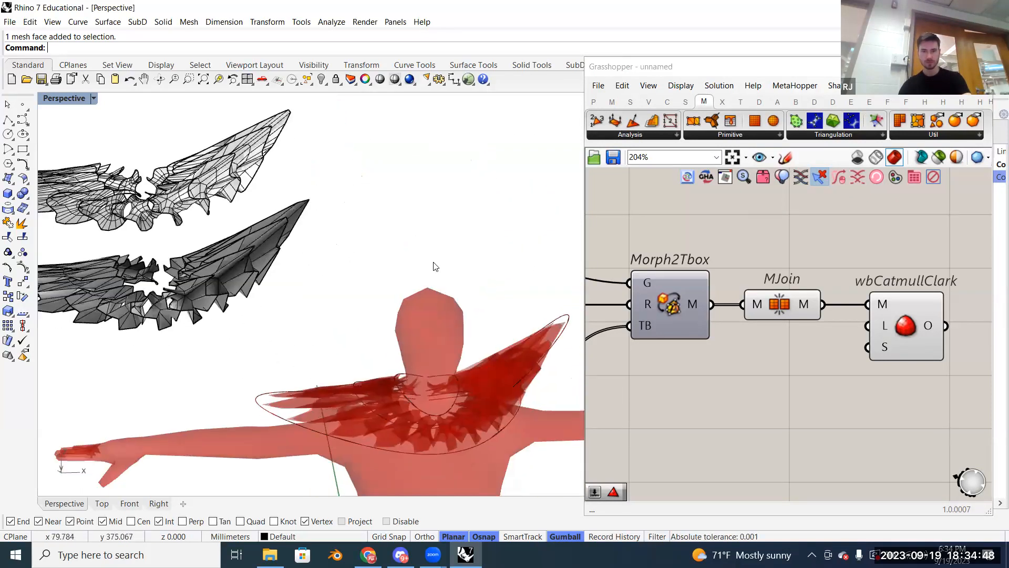
{"action": "left_click_drag", "start_coordinate": [584, 265], "coordinate": [515, 266]}
{"action": "right_click_drag", "start_coordinate": [441, 267], "coordinate": [420, 338]}
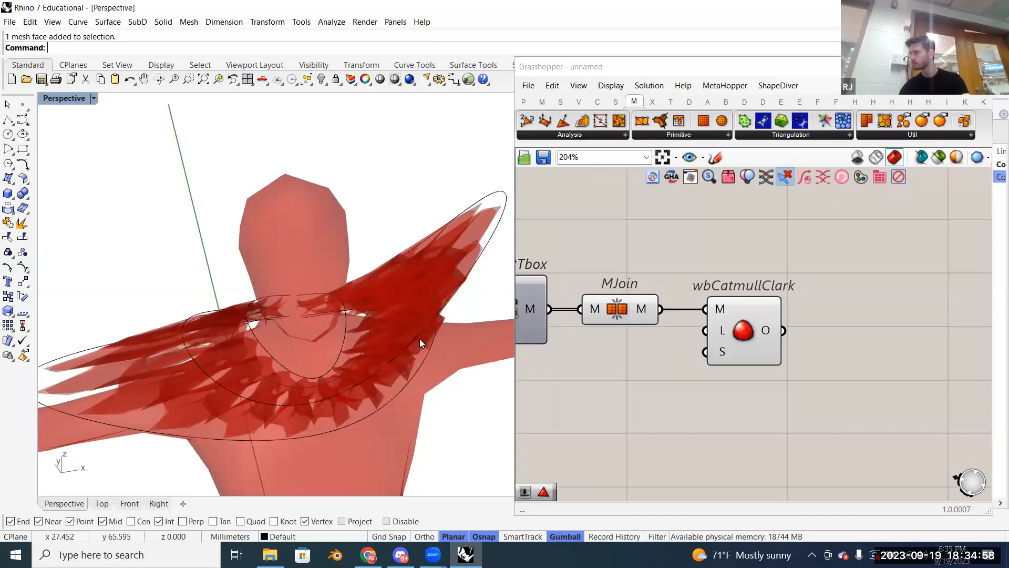
Step: Search the components for "off" and place an Offset Mesh component above and beyond wbCatmullClark
{"action": "right_click_drag", "start_coordinate": [877, 380], "coordinate": [783, 352]}
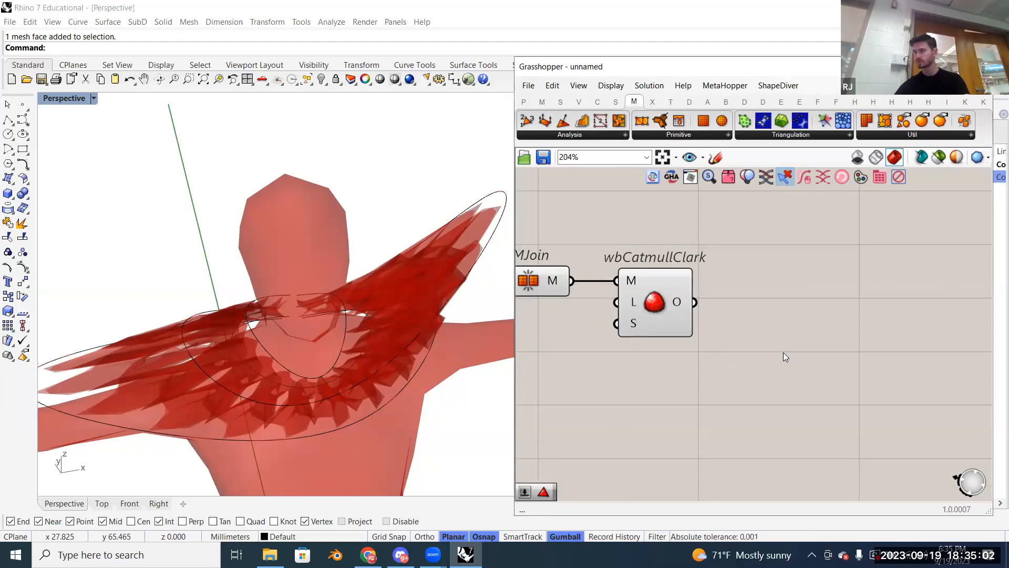
{"action": "left_click", "coordinate": [661, 284]}
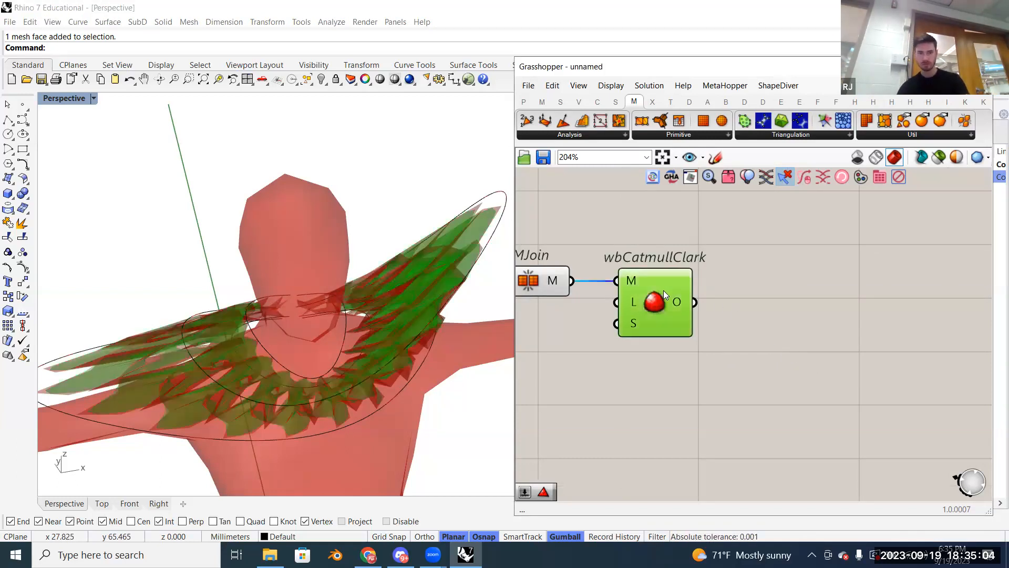
{"action": "right_click_drag", "start_coordinate": [717, 305], "coordinate": [769, 295]}
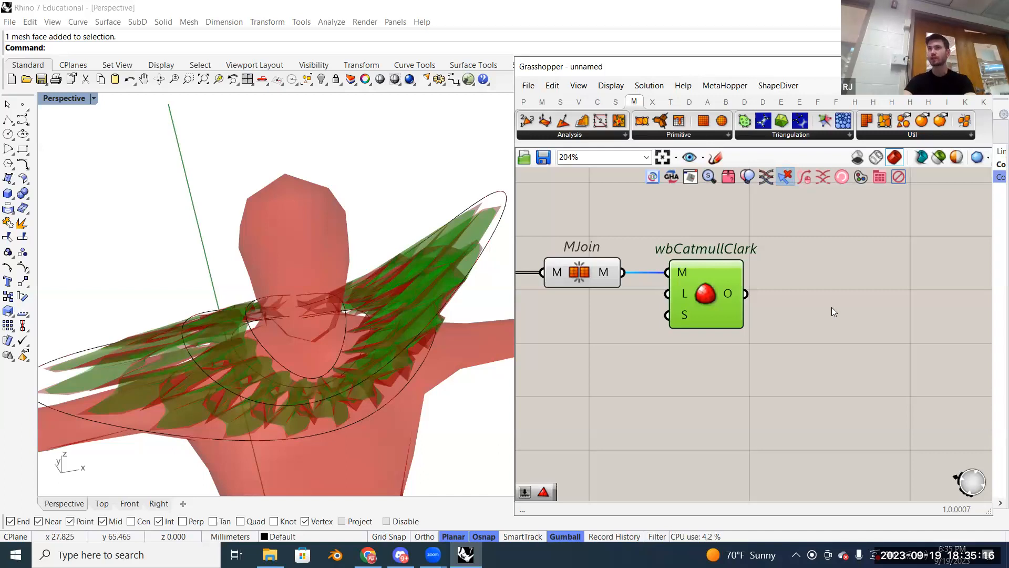
{"action": "right_click_drag", "start_coordinate": [816, 303], "coordinate": [811, 342]}
{"action": "right_click_drag", "start_coordinate": [835, 271], "coordinate": [759, 308]}
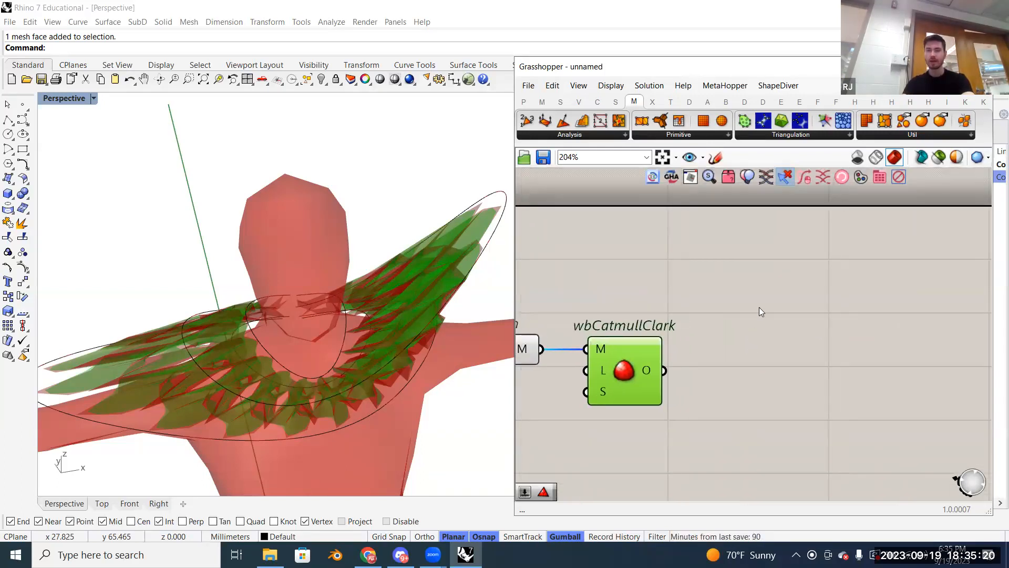
{"action": "scroll", "coordinate": [700, 278], "scroll_direction": "down", "scroll_amount": 1}
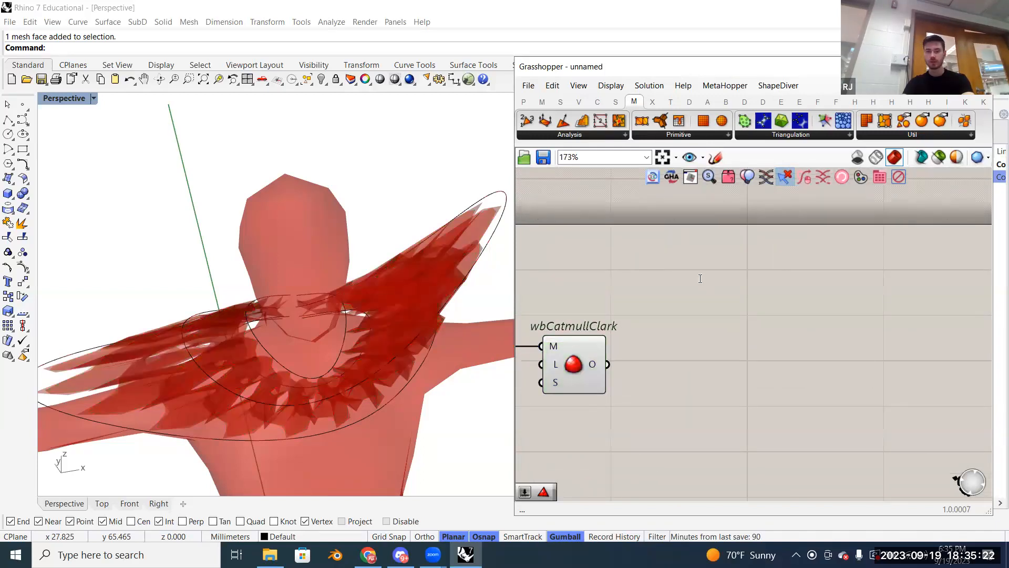
{"action": "double_click", "coordinate": [704, 268]}
{"action": "type", "text": "o"}
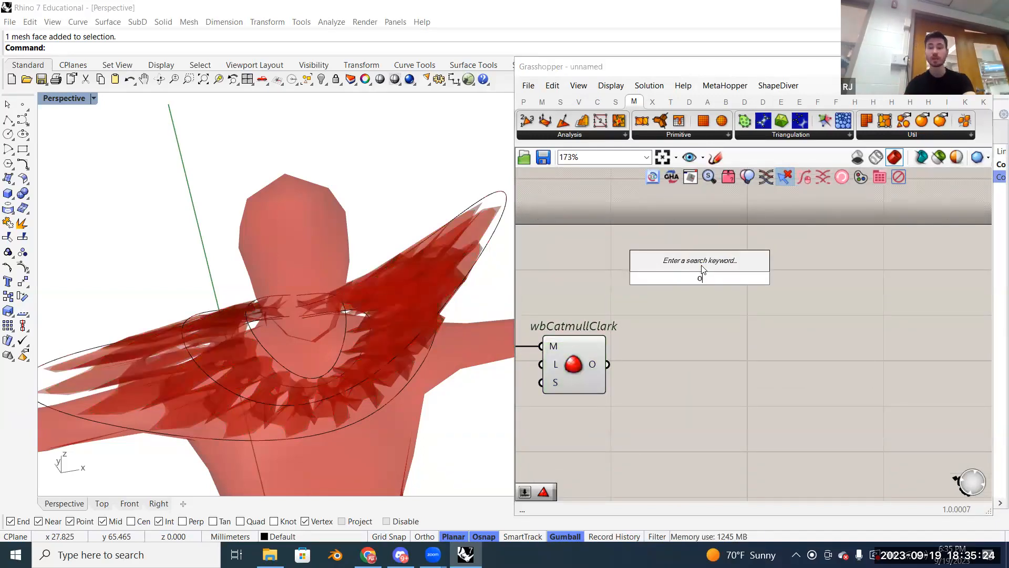
{"action": "type", "text": "ff"}
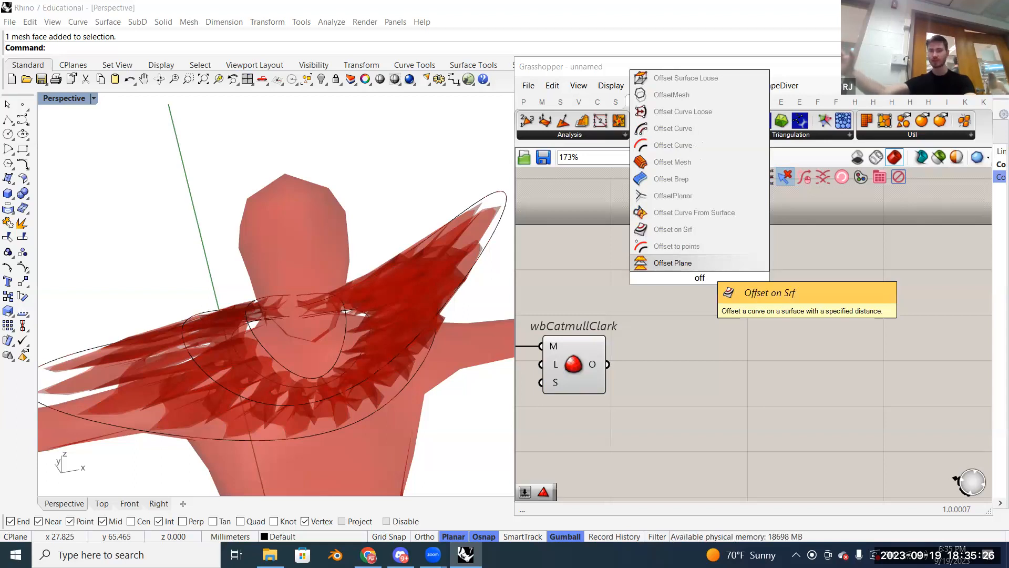
{"action": "left_click", "coordinate": [672, 162]}
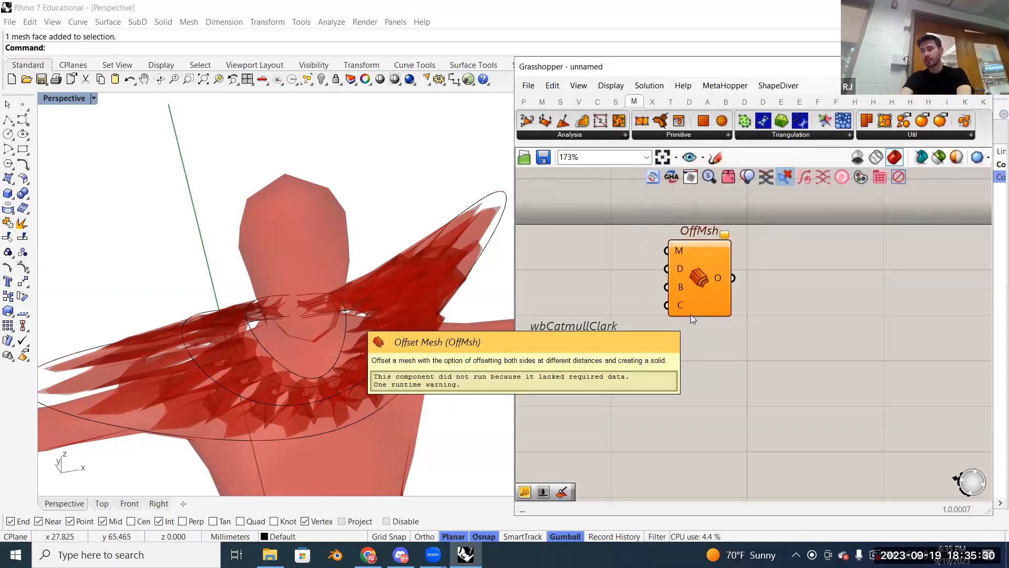
Step: Select wbCatmullClark and compare its collar preview on the figure with the baked collar meshes beside it
{"action": "right_click_drag", "start_coordinate": [728, 378], "coordinate": [763, 325]}
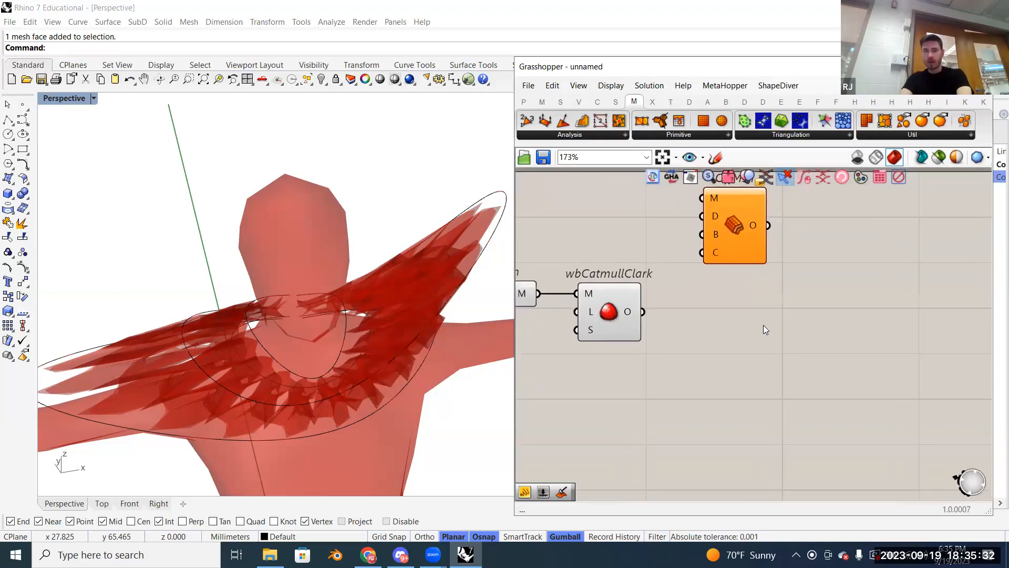
{"action": "left_click", "coordinate": [613, 323]}
{"action": "scroll", "coordinate": [374, 290], "scroll_direction": "up", "scroll_amount": 4}
{"action": "scroll", "coordinate": [375, 291], "scroll_direction": "down", "scroll_amount": 9}
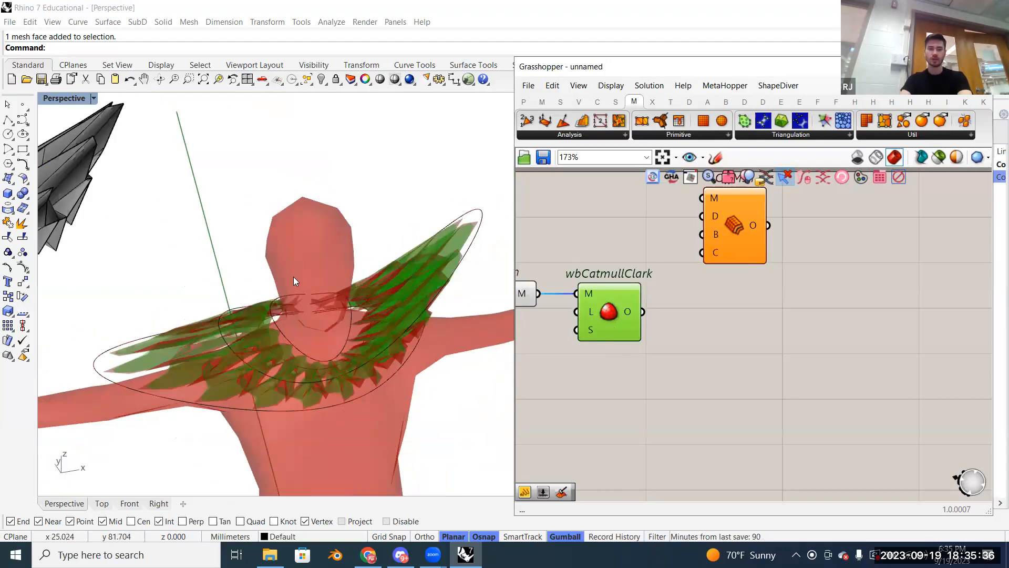
{"action": "right_click_drag", "start_coordinate": [90, 168], "coordinate": [218, 196], "text": "shift"}
{"action": "scroll", "coordinate": [273, 282], "scroll_direction": "up", "scroll_amount": 5}
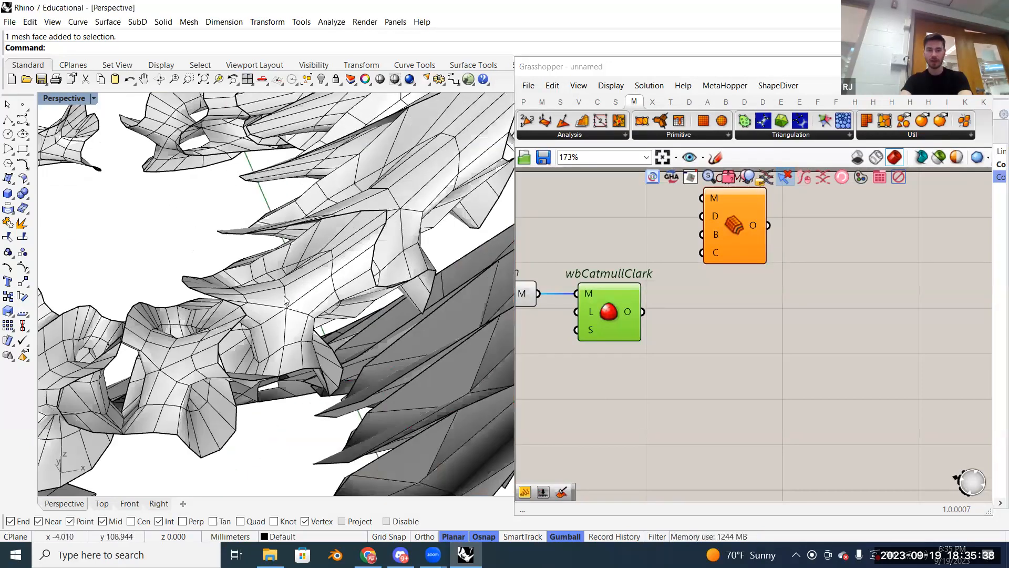
{"action": "scroll", "coordinate": [292, 318], "scroll_direction": "down", "scroll_amount": 7}
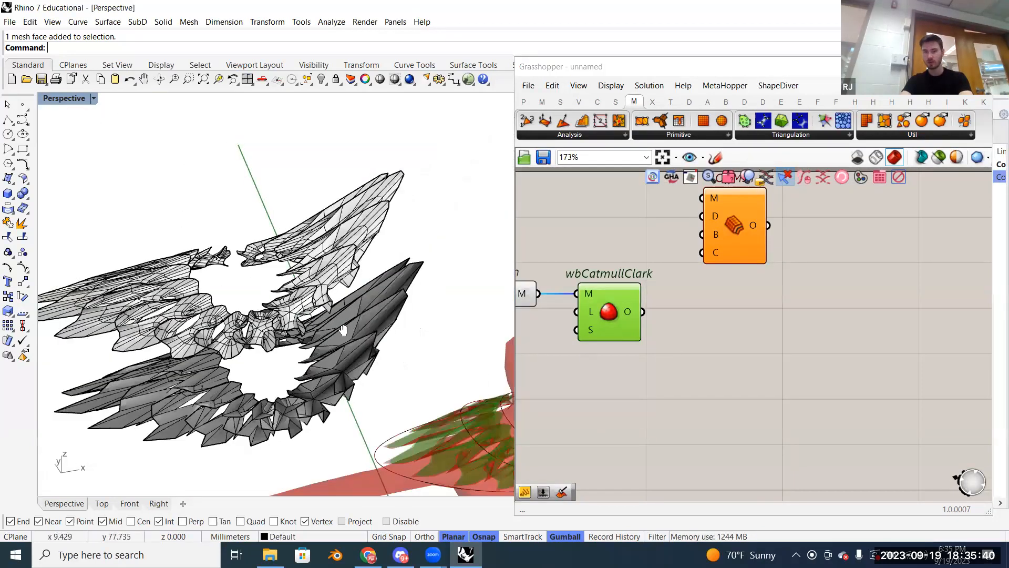
{"action": "right_click_drag", "start_coordinate": [342, 330], "coordinate": [168, 264], "text": "shift"}
{"action": "scroll", "coordinate": [400, 311], "scroll_direction": "up", "scroll_amount": 5}
{"action": "mouse_move", "coordinate": [401, 310]}
{"action": "right_mouse_down"}
{"action": "mouse_move", "coordinate": [396, 326]}
{"action": "mouse_move", "coordinate": [399, 316]}
{"action": "right_mouse_up"}
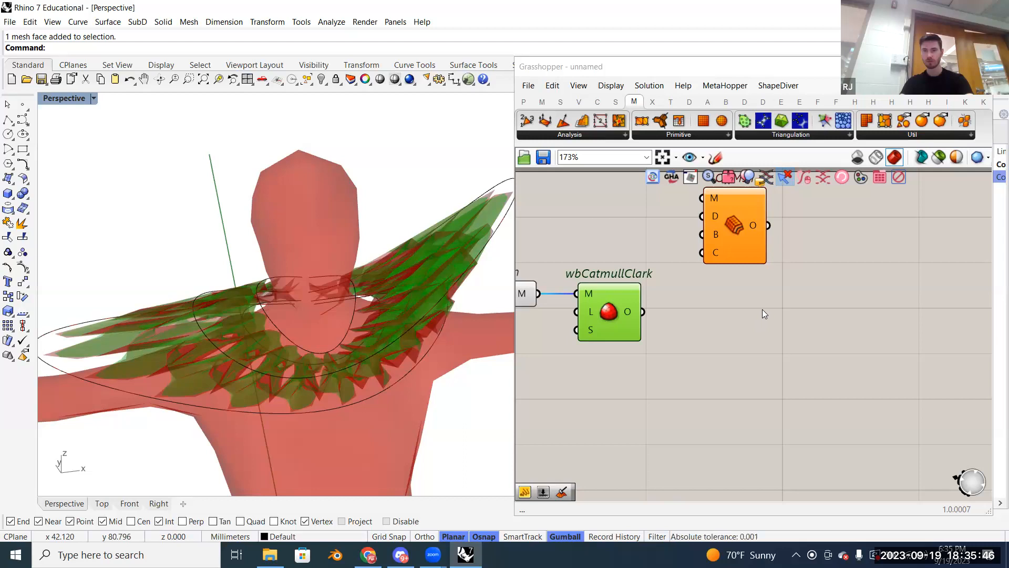
Step: Place the Offset Mesh component beside wbCatmullClark and feed the subdivided mesh into its mesh input
{"action": "left_click_drag", "start_coordinate": [739, 219], "coordinate": [748, 313]}
{"action": "left_click", "coordinate": [677, 260]}
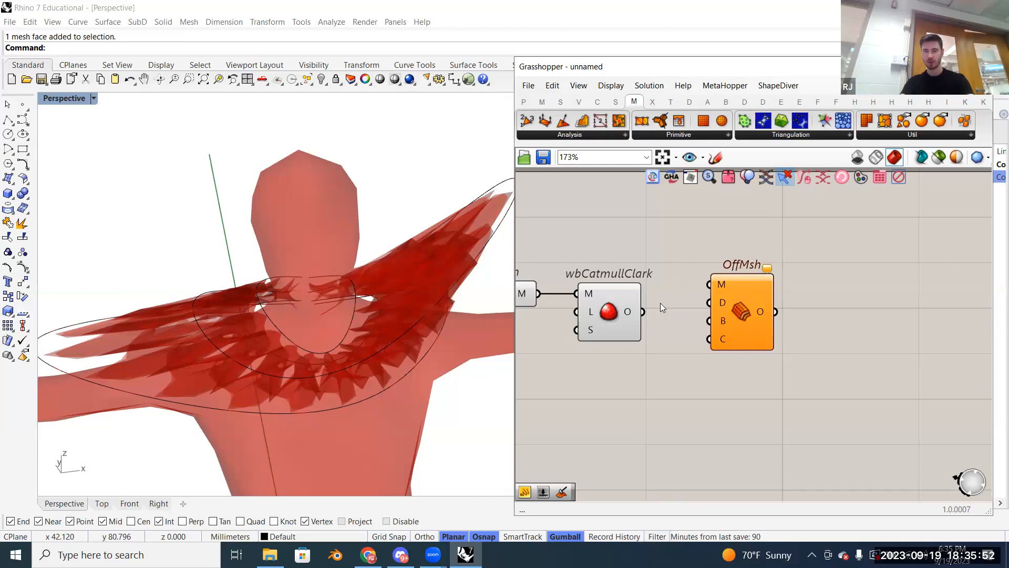
{"action": "left_click_drag", "start_coordinate": [677, 303], "coordinate": [739, 337]}
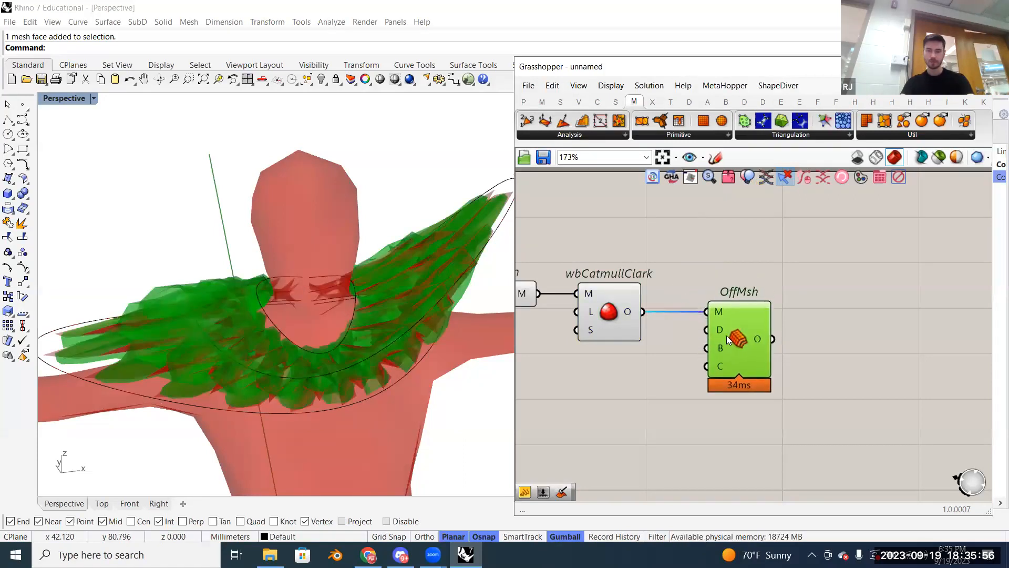
{"action": "left_click", "coordinate": [661, 362]}
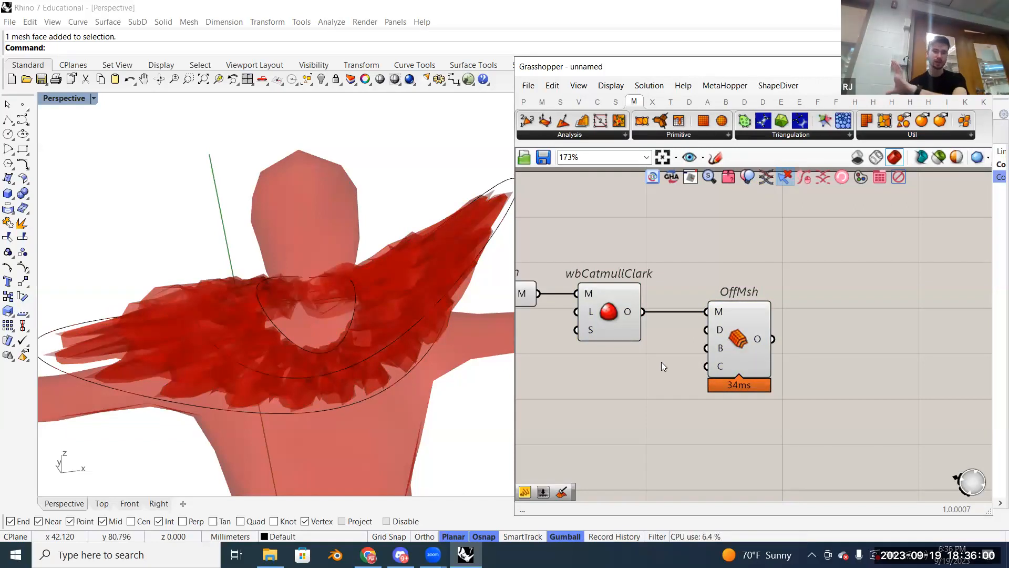
Step: Turn off the preview of MJoin and wbCatmullClark, and select Offset Mesh to highlight its collar on the figure
{"action": "right_click_drag", "start_coordinate": [813, 339], "coordinate": [971, 353]}
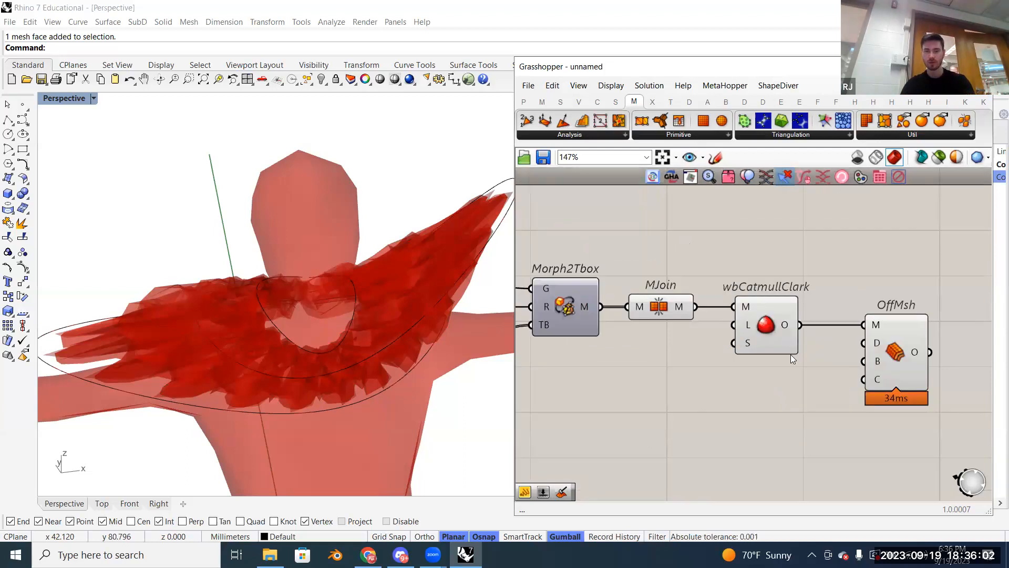
{"action": "scroll", "coordinate": [791, 354], "scroll_direction": "down", "scroll_amount": 2}
{"action": "left_click_drag", "start_coordinate": [672, 244], "coordinate": [798, 381]}
{"action": "left_click", "coordinate": [684, 260]}
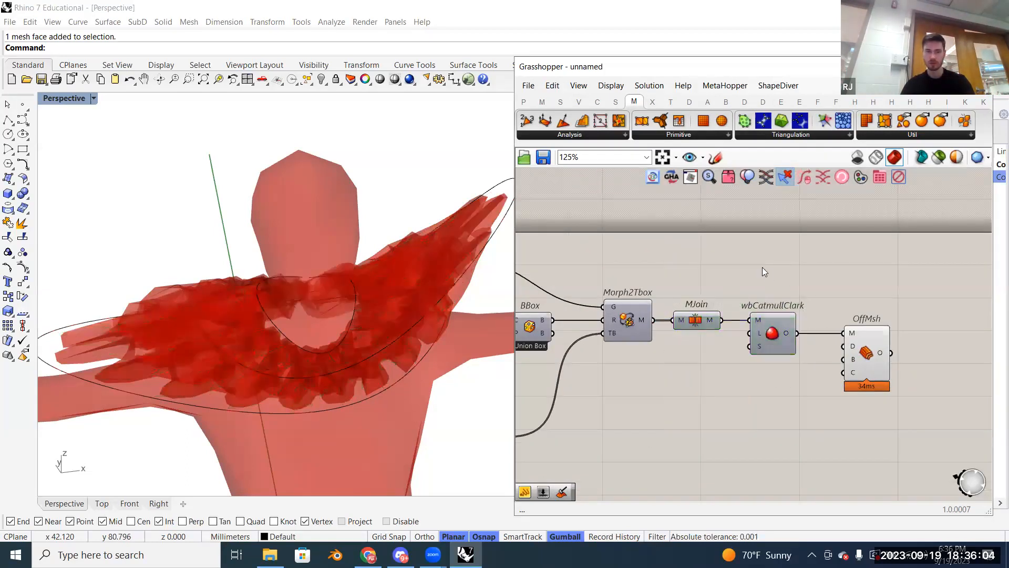
{"action": "scroll", "coordinate": [763, 267], "scroll_direction": "up", "scroll_amount": 2}
{"action": "left_click", "coordinate": [779, 333]}
{"action": "scroll", "coordinate": [843, 321], "scroll_direction": "up", "scroll_amount": 1}
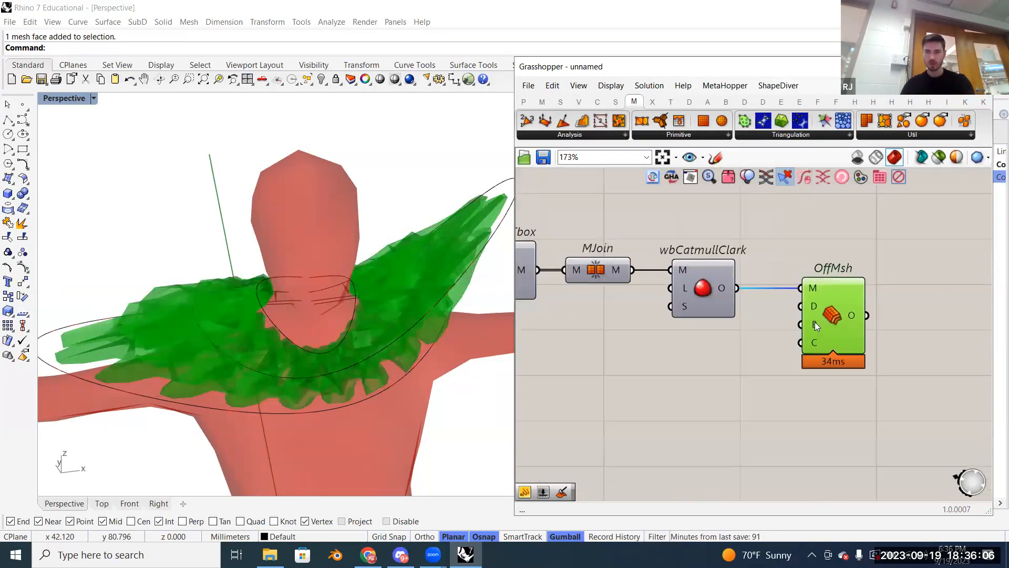
Step: Add a number slider with the range .01..1, connect it to Offset Mesh's distance input and set it to 0.38
{"action": "mouse_move", "coordinate": [816, 341]}
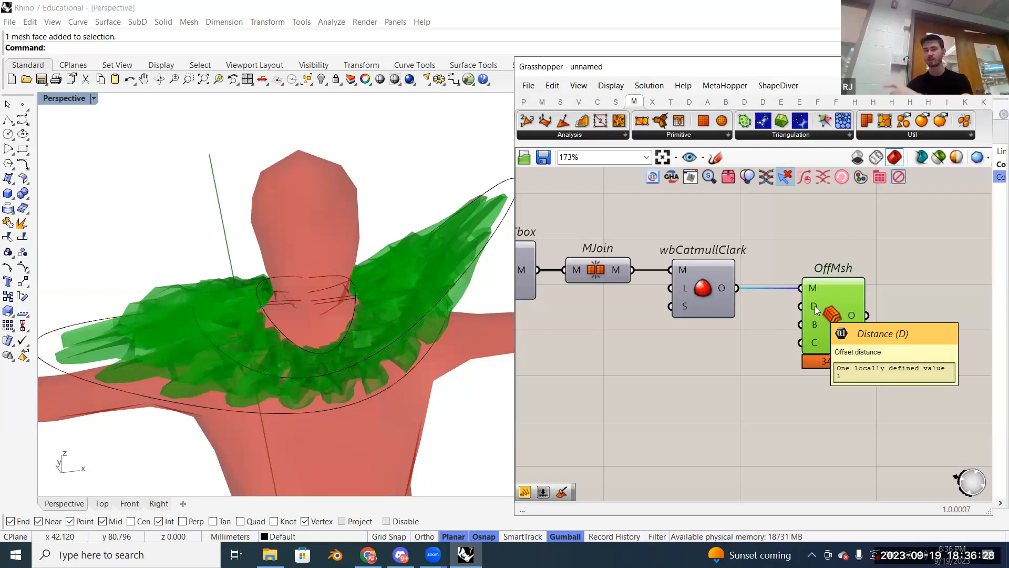
{"action": "left_click", "coordinate": [677, 372]}
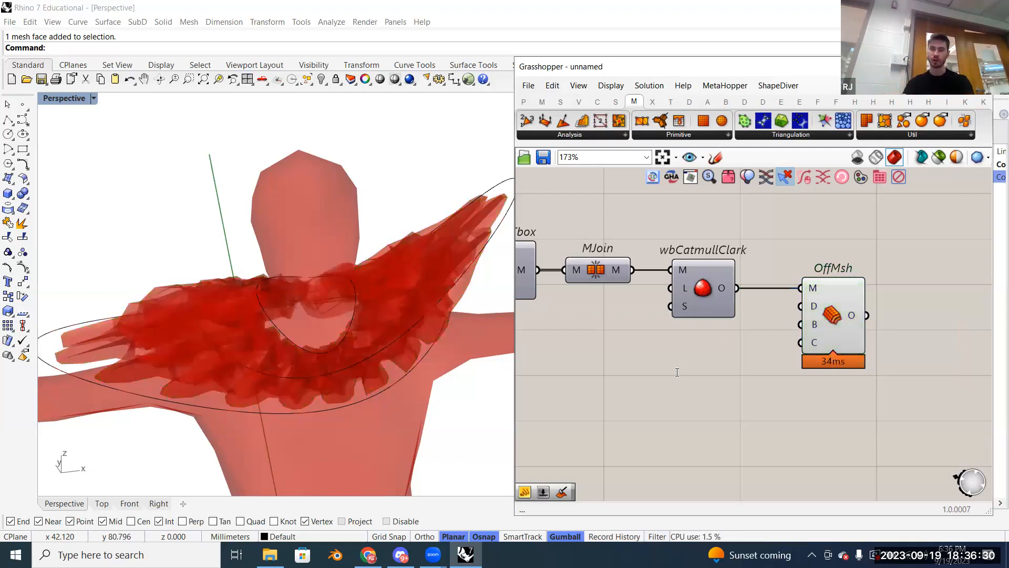
{"action": "double_click", "coordinate": [677, 372]}
{"action": "type", "text": ".01..1"}
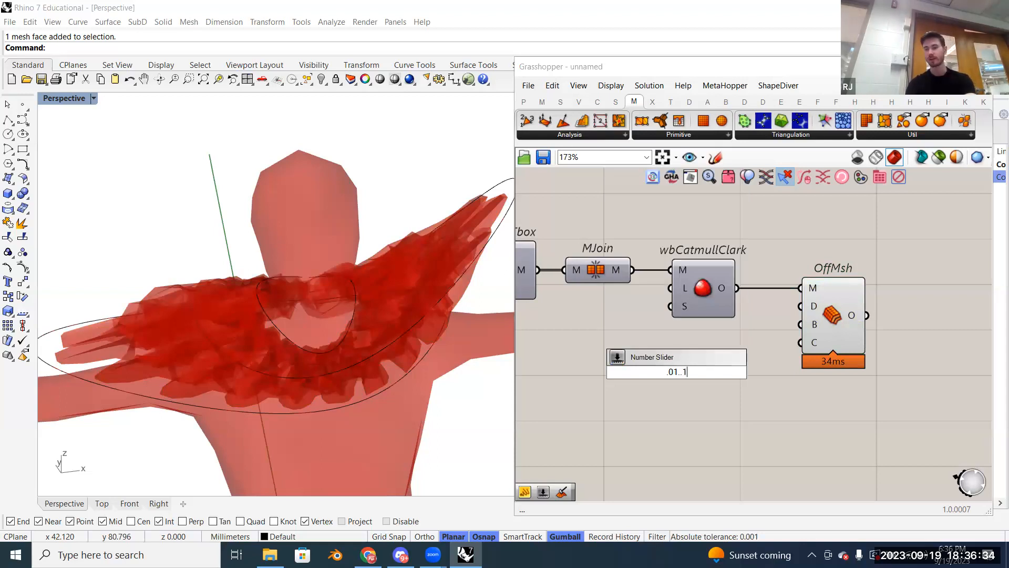
{"action": "key", "text": "Return"}
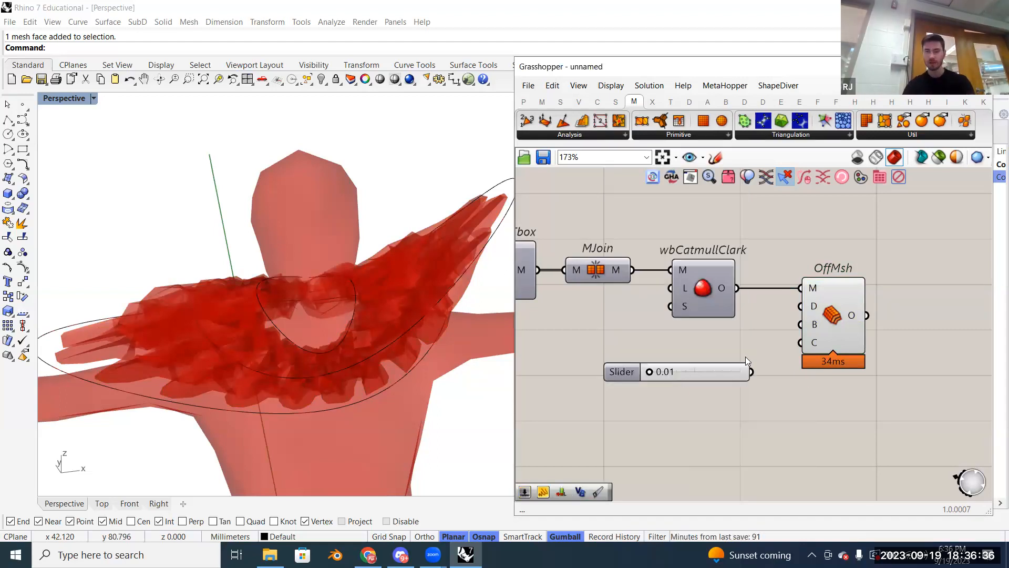
{"action": "left_click_drag", "start_coordinate": [719, 370], "coordinate": [800, 306]}
{"action": "left_click_drag", "start_coordinate": [667, 332], "coordinate": [702, 336]}
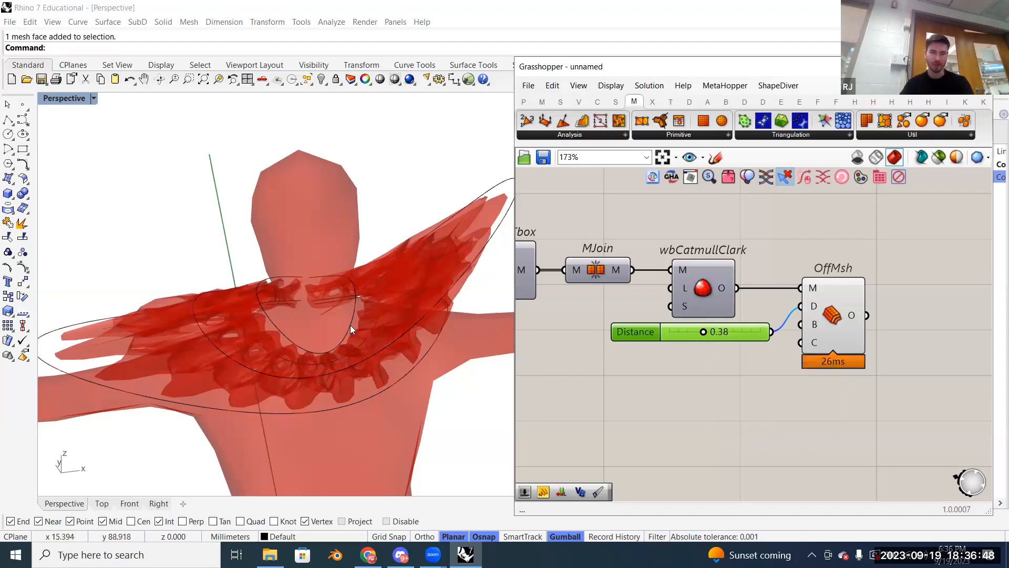
{"action": "right_click_drag", "start_coordinate": [437, 323], "coordinate": [510, 321]}
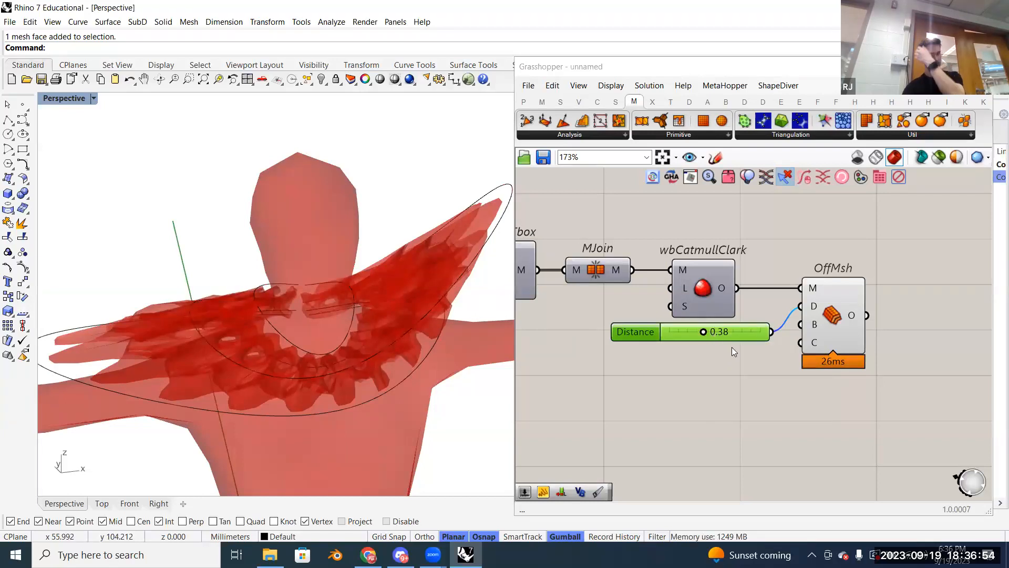
Step: Bake the Offset Mesh result using the default attributes
{"action": "right_click_drag", "start_coordinate": [837, 322], "coordinate": [725, 311]}
{"action": "left_click", "coordinate": [725, 310]}
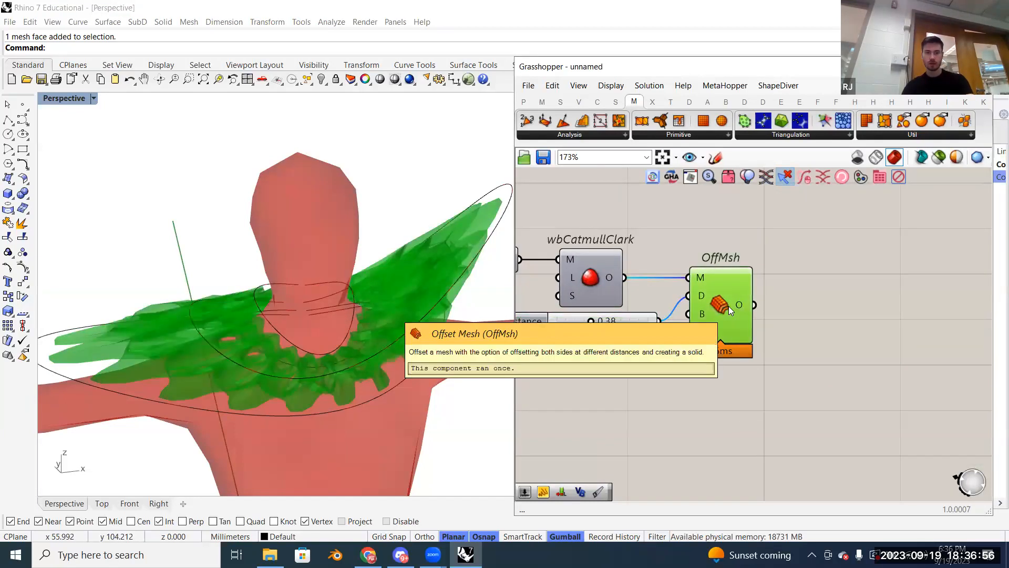
{"action": "scroll", "coordinate": [728, 306], "scroll_direction": "down", "scroll_amount": 2}
{"action": "right_click", "coordinate": [728, 305]}
{"action": "left_click", "coordinate": [745, 353]}
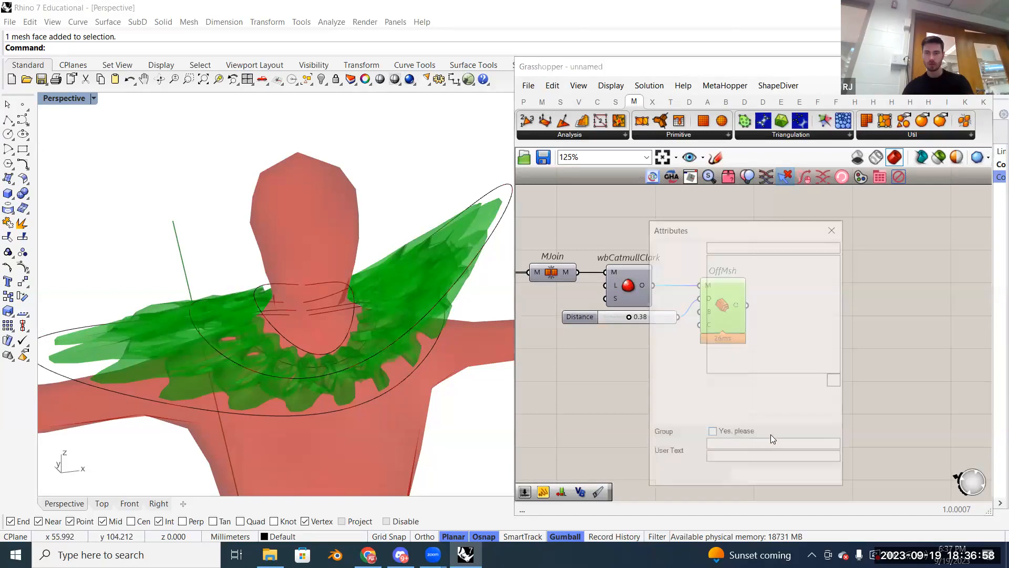
{"action": "left_click", "coordinate": [761, 478]}
Step: Move the baked offset collar off the figure to above the two other collar meshes, and deselect it
{"action": "left_click", "coordinate": [422, 292]}
{"action": "scroll", "coordinate": [422, 291], "scroll_direction": "down", "scroll_amount": 4}
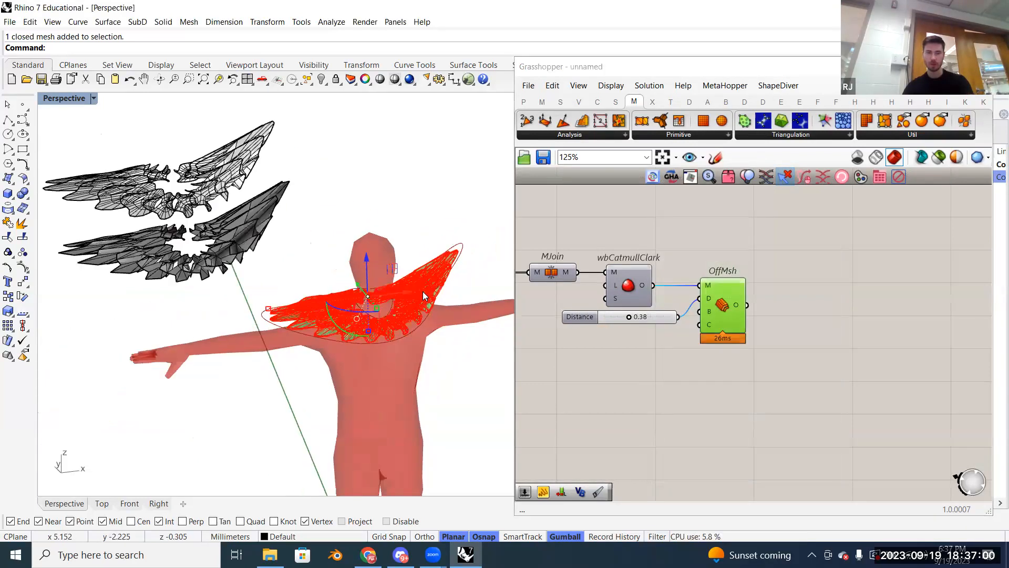
{"action": "left_click_drag", "start_coordinate": [309, 156], "coordinate": [278, 164]}
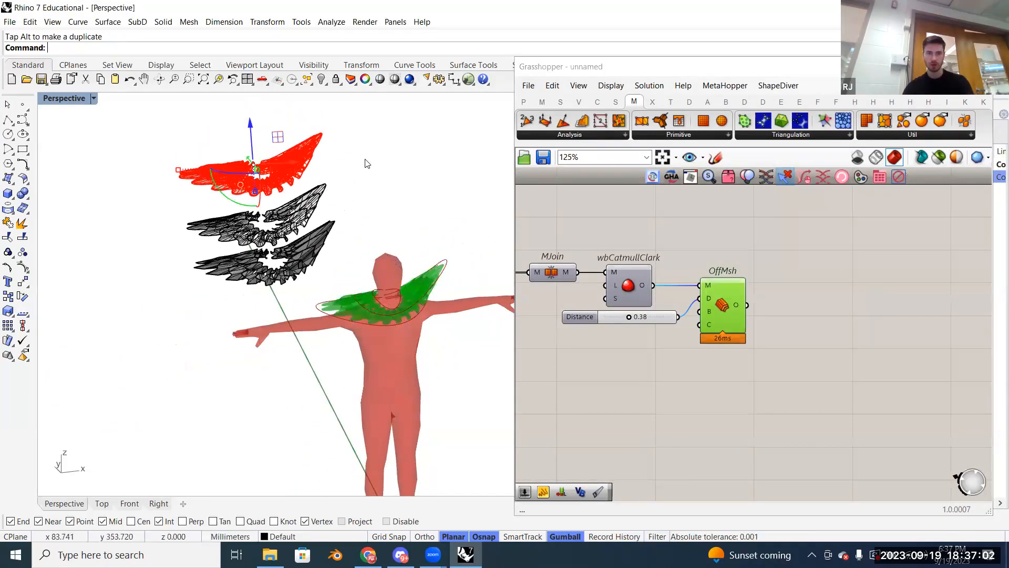
{"action": "left_click", "coordinate": [367, 163]}
Step: Set a new camera target on the offset collar's neck edge and examine its thickened rim up close
{"action": "scroll", "coordinate": [264, 196], "scroll_direction": "up", "scroll_amount": 12}
{"action": "scroll", "coordinate": [288, 335], "scroll_direction": "up", "scroll_amount": 10}
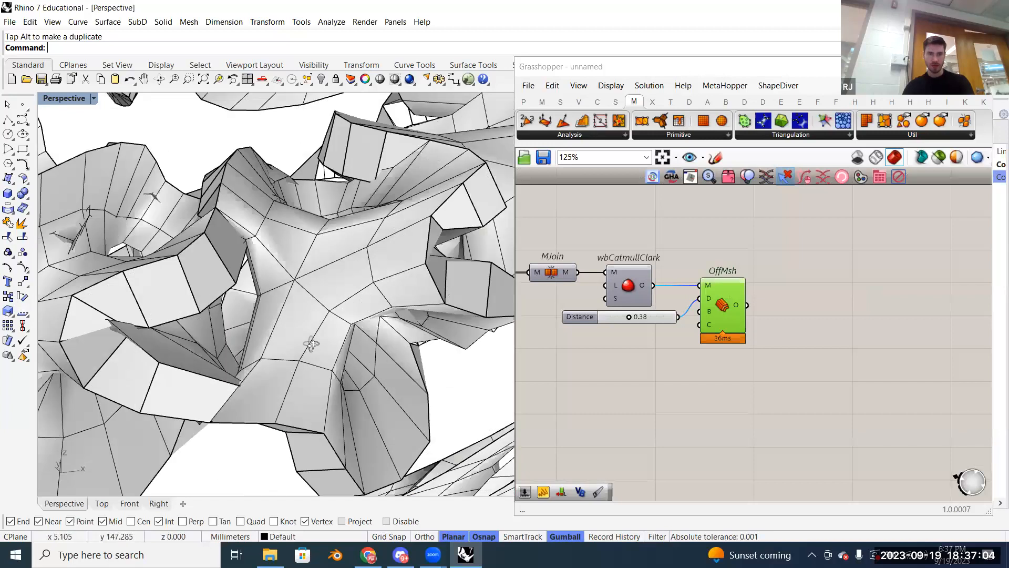
{"action": "scroll", "coordinate": [288, 335], "scroll_direction": "down", "scroll_amount": 8}
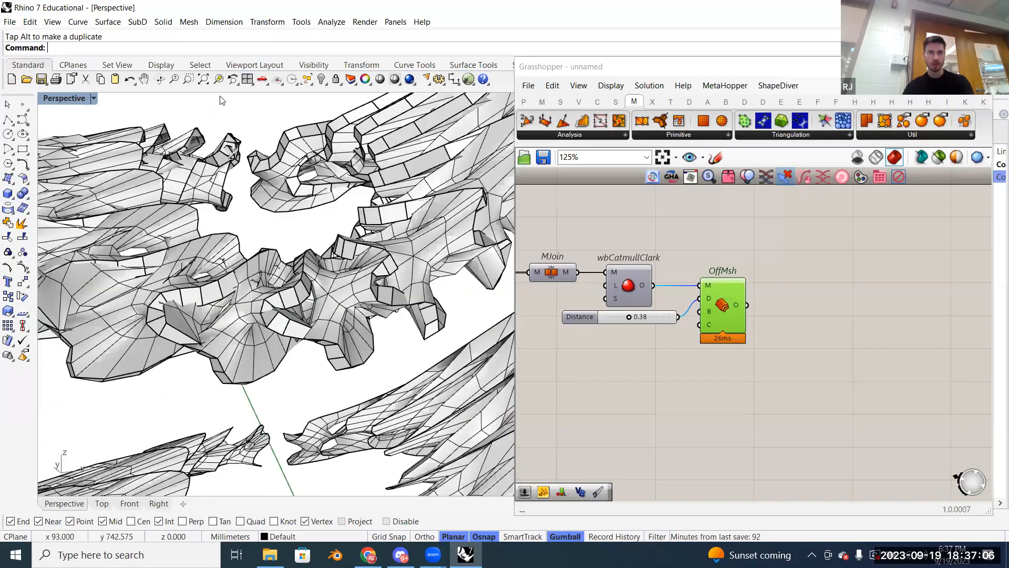
{"action": "right_click", "coordinate": [191, 82]}
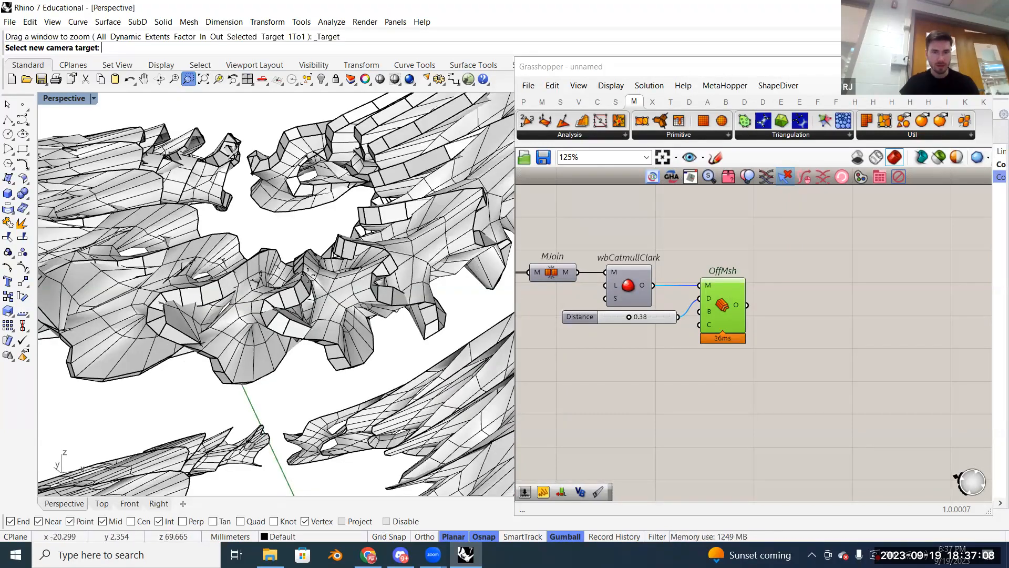
{"action": "left_click", "coordinate": [295, 318]}
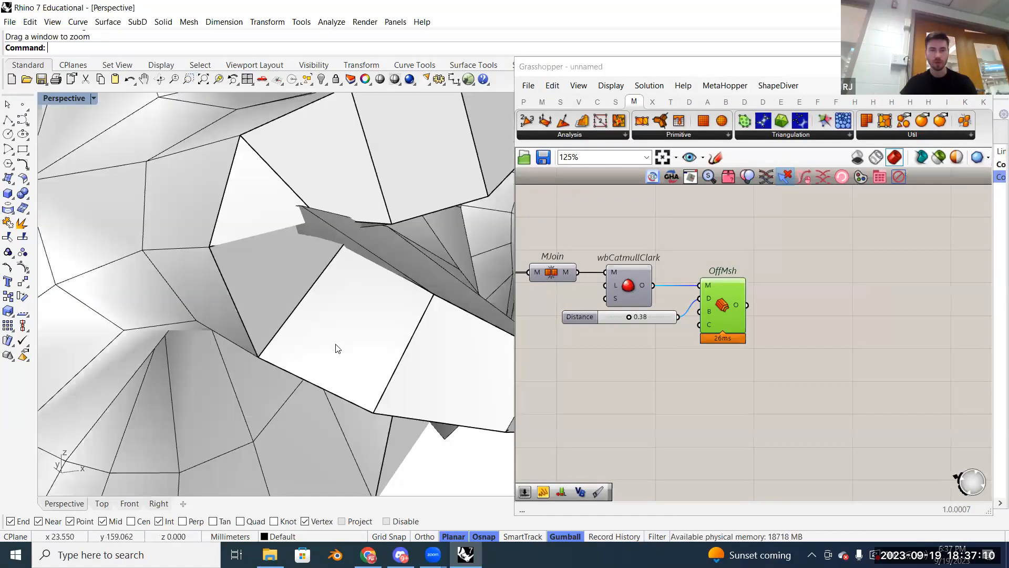
{"action": "scroll", "coordinate": [230, 311], "scroll_direction": "down", "scroll_amount": 5}
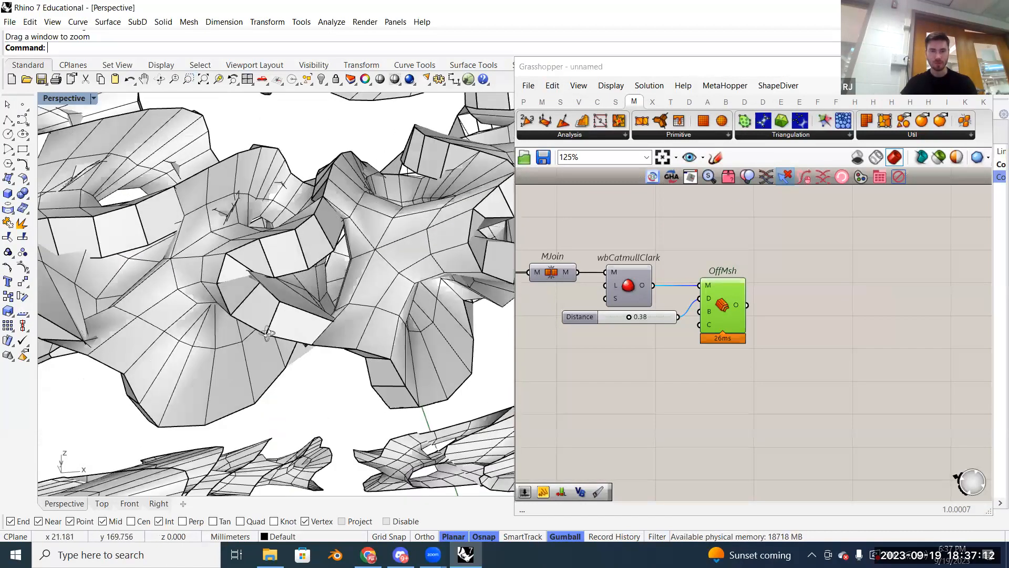
Step: Select individual mesh faces around the folded rim of the offset collar to inspect them, and clear the selection
{"action": "scroll", "coordinate": [255, 276], "scroll_direction": "up", "scroll_amount": 5}
{"action": "right_click_drag", "start_coordinate": [254, 273], "coordinate": [269, 214]}
{"action": "scroll", "coordinate": [271, 245], "scroll_direction": "up", "scroll_amount": 6}
{"action": "left_click", "coordinate": [269, 212], "text": "ctrl+shift"}
{"action": "right_click_drag", "start_coordinate": [345, 302], "coordinate": [297, 260]}
{"action": "left_click", "coordinate": [325, 317], "text": "ctrl+shift"}
{"action": "scroll", "coordinate": [296, 255], "scroll_direction": "down", "scroll_amount": 8}
{"action": "key", "text": "Escape"}
Step: Select a mesh vertex where faces poke through the offset collar and inspect the self-intersections around the neck opening
{"action": "scroll", "coordinate": [263, 214], "scroll_direction": "up", "scroll_amount": 8}
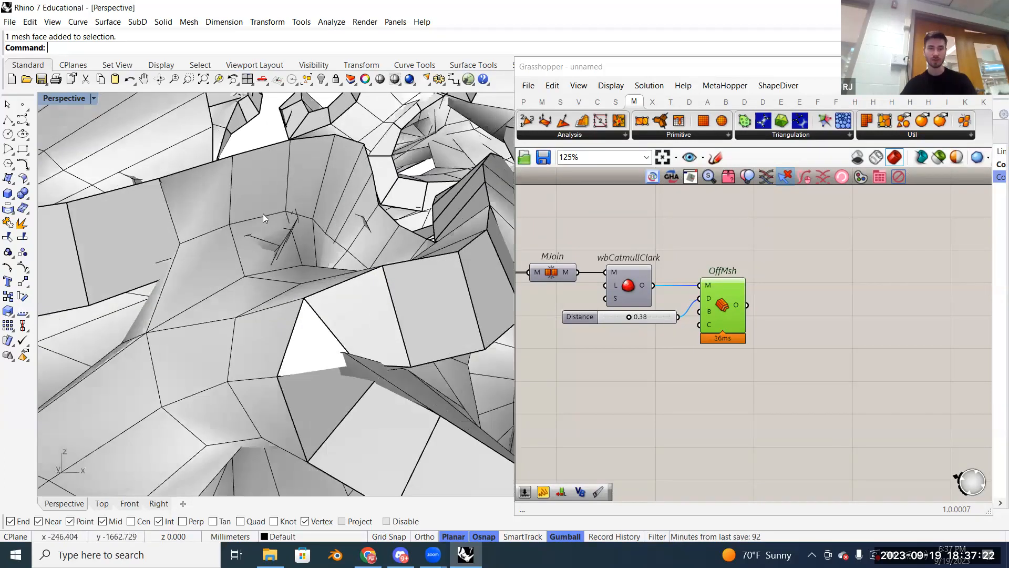
{"action": "left_click", "coordinate": [297, 273], "text": "ctrl+shift"}
{"action": "right_click_drag", "start_coordinate": [297, 274], "coordinate": [404, 276]}
{"action": "scroll", "coordinate": [208, 234], "scroll_direction": "down", "scroll_amount": 8}
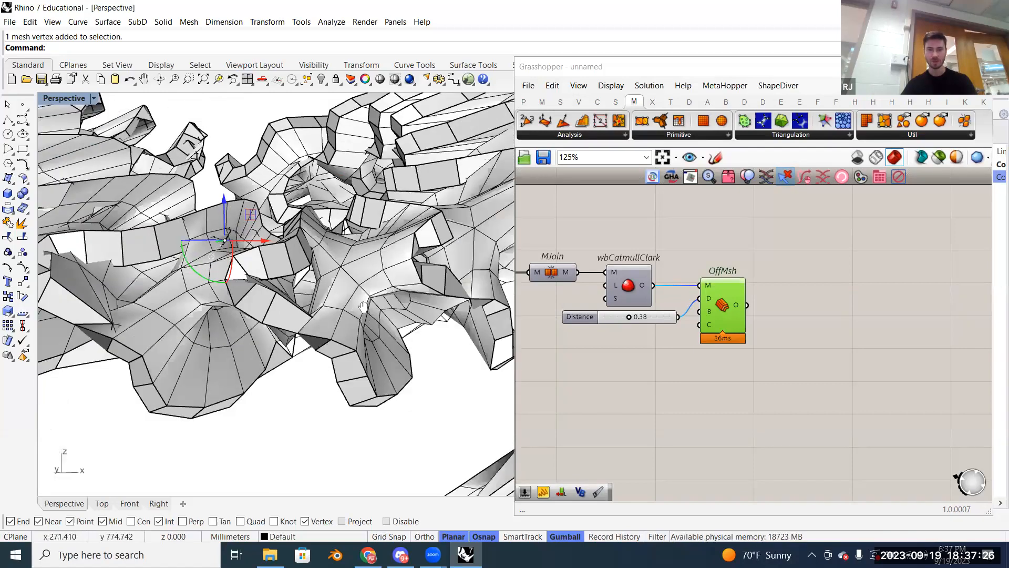
{"action": "scroll", "coordinate": [293, 298], "scroll_direction": "up", "scroll_amount": 5}
{"action": "right_click_drag", "start_coordinate": [297, 305], "coordinate": [333, 301]}
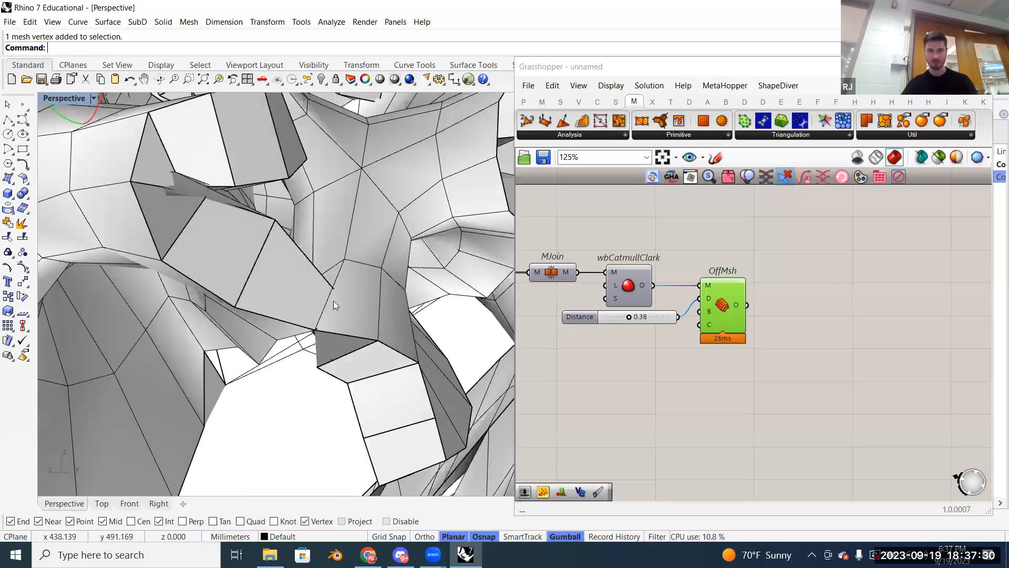
{"action": "scroll", "coordinate": [330, 293], "scroll_direction": "down", "scroll_amount": 10}
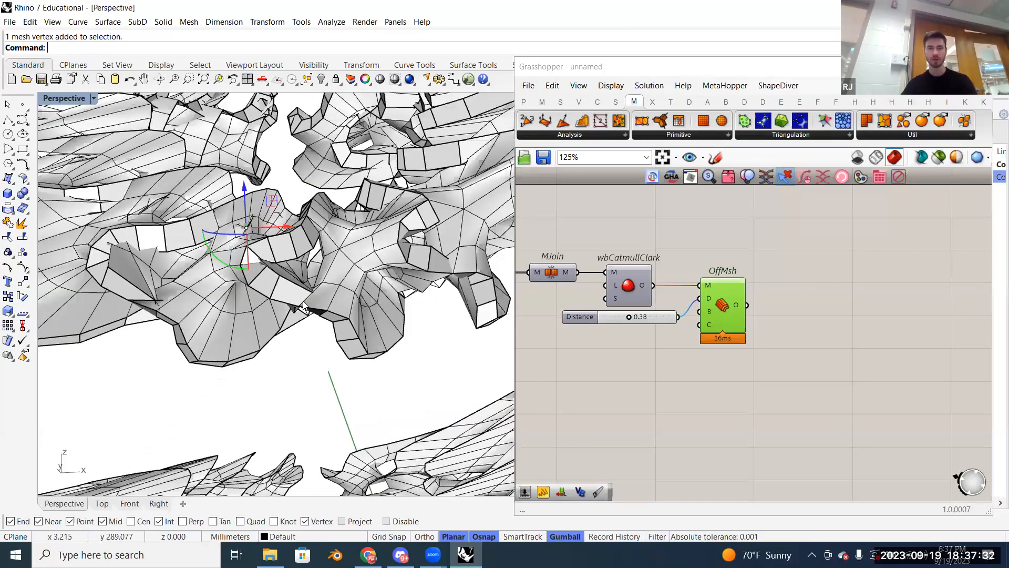
{"action": "scroll", "coordinate": [295, 348], "scroll_direction": "down", "scroll_amount": 10}
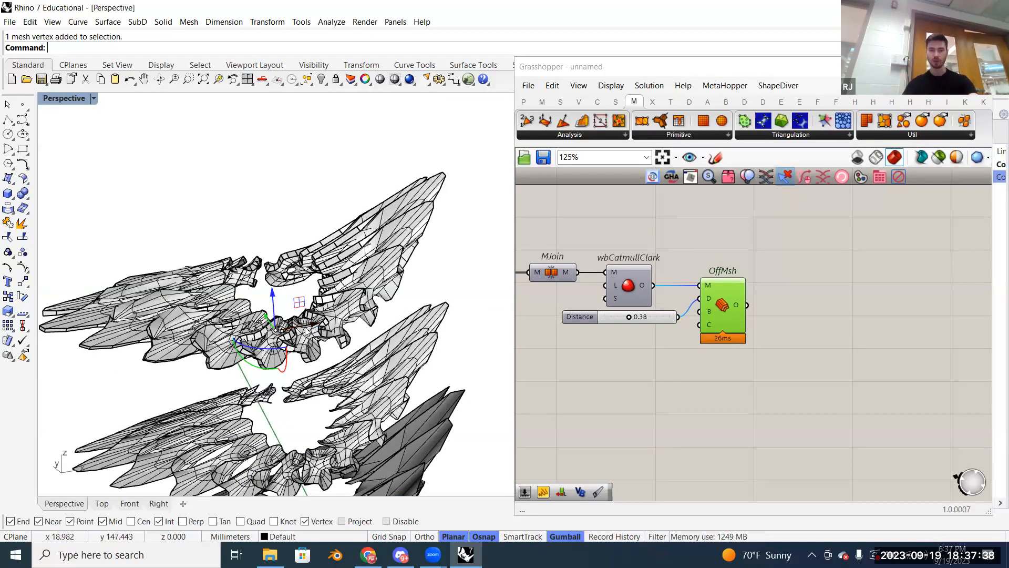
Step: Select the whole offset collar, clear the selection, and compare its thickness with the thin subdivided collar below
{"action": "scroll", "coordinate": [359, 342], "scroll_direction": "up", "scroll_amount": 4}
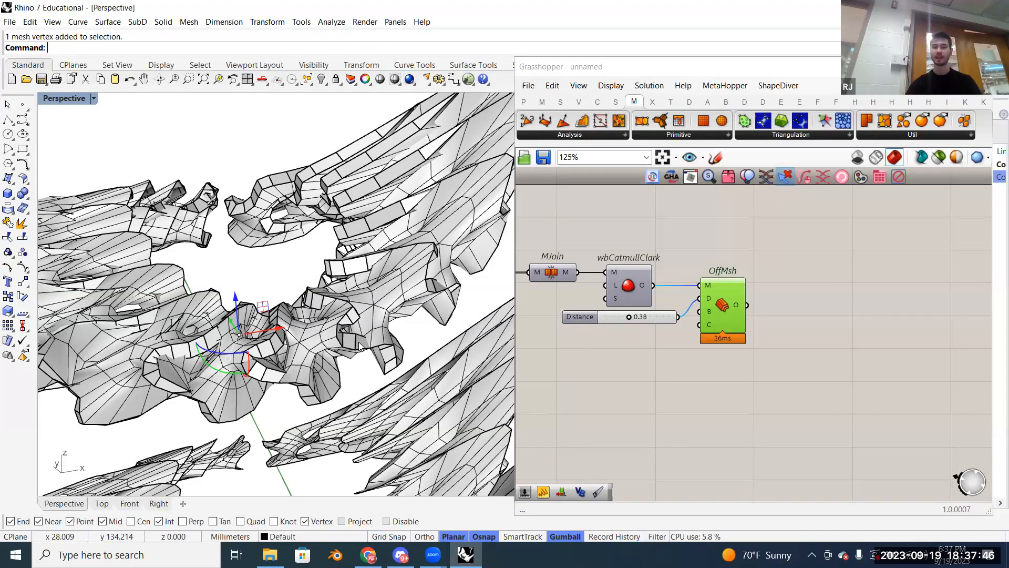
{"action": "scroll", "coordinate": [359, 342], "scroll_direction": "down", "scroll_amount": 4}
{"action": "right_click_drag", "start_coordinate": [301, 288], "coordinate": [305, 243]}
{"action": "scroll", "coordinate": [292, 288], "scroll_direction": "up", "scroll_amount": 5}
{"action": "left_click", "coordinate": [361, 241]}
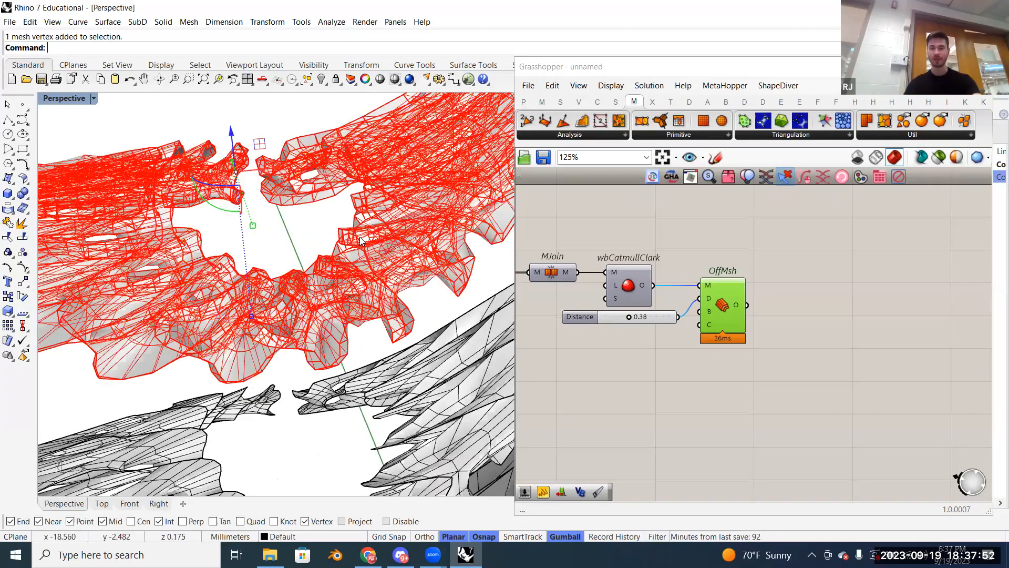
{"action": "left_click", "coordinate": [310, 225]}
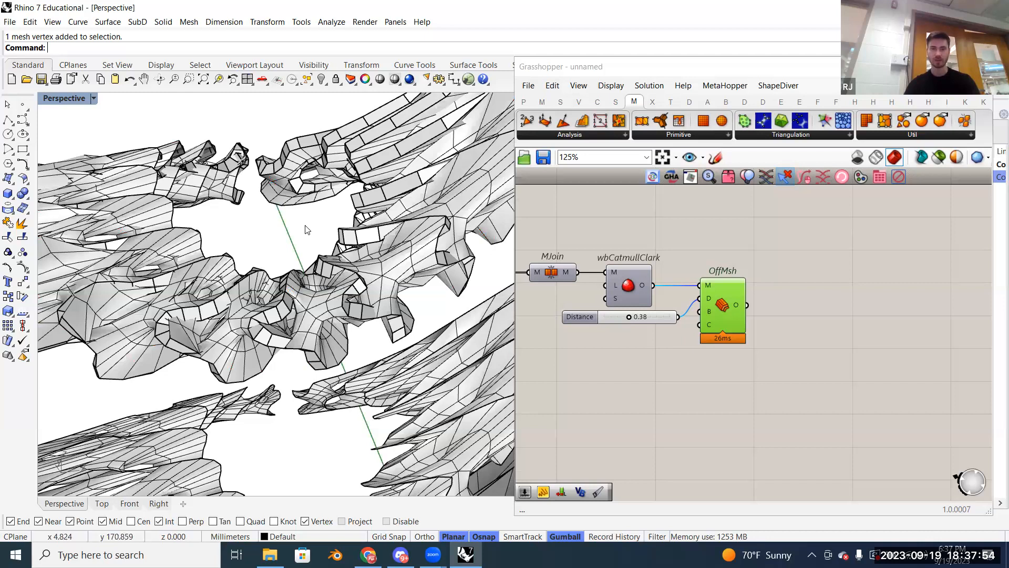
{"action": "scroll", "coordinate": [238, 253], "scroll_direction": "down", "scroll_amount": 2}
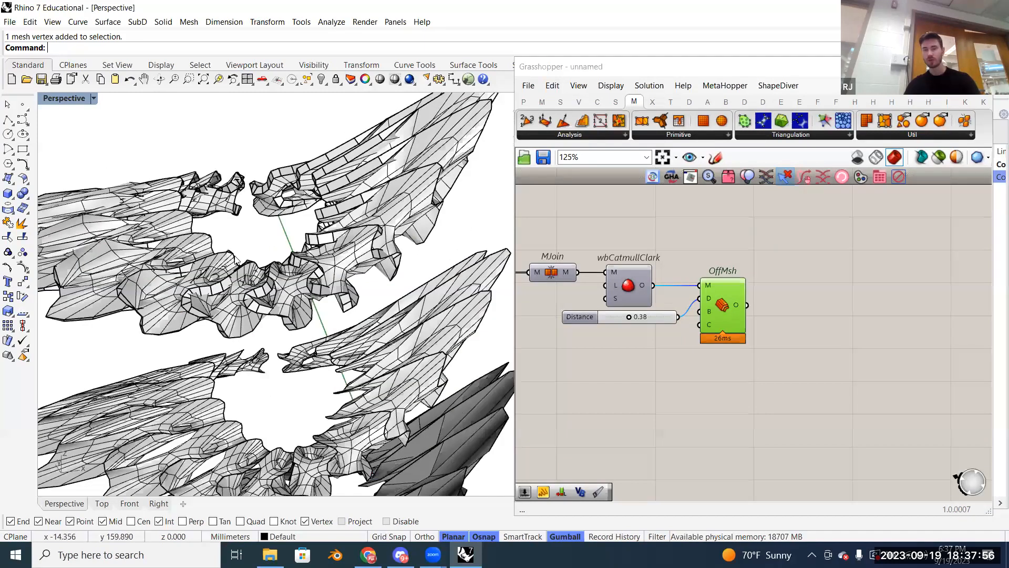
Step: Examine the folded rim of the offset collar up close and return to the collar on the figure
{"action": "right_click_drag", "start_coordinate": [236, 260], "coordinate": [242, 278]}
{"action": "scroll", "coordinate": [399, 260], "scroll_direction": "up", "scroll_amount": 6}
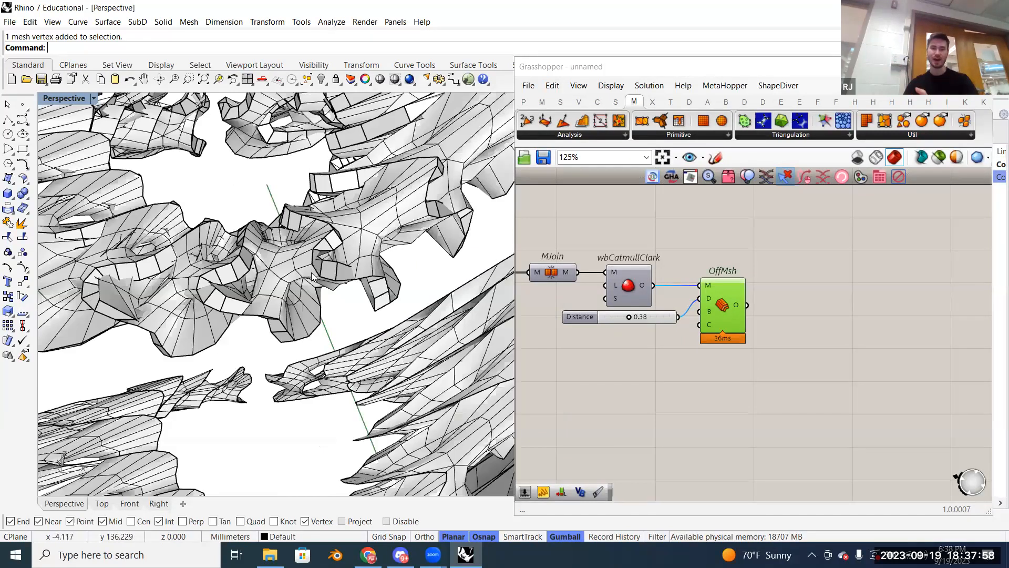
{"action": "scroll", "coordinate": [401, 264], "scroll_direction": "down", "scroll_amount": 8}
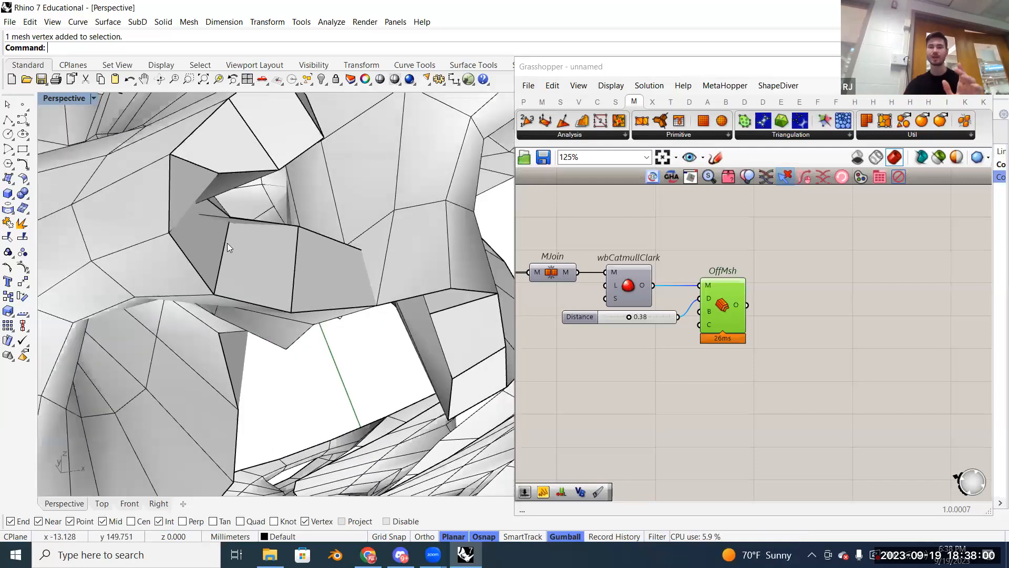
{"action": "right_click_drag", "start_coordinate": [493, 442], "coordinate": [326, 339], "text": "shift"}
{"action": "scroll", "coordinate": [360, 319], "scroll_direction": "up", "scroll_amount": 4}
{"action": "right_click_drag", "start_coordinate": [326, 373], "coordinate": [362, 227]}
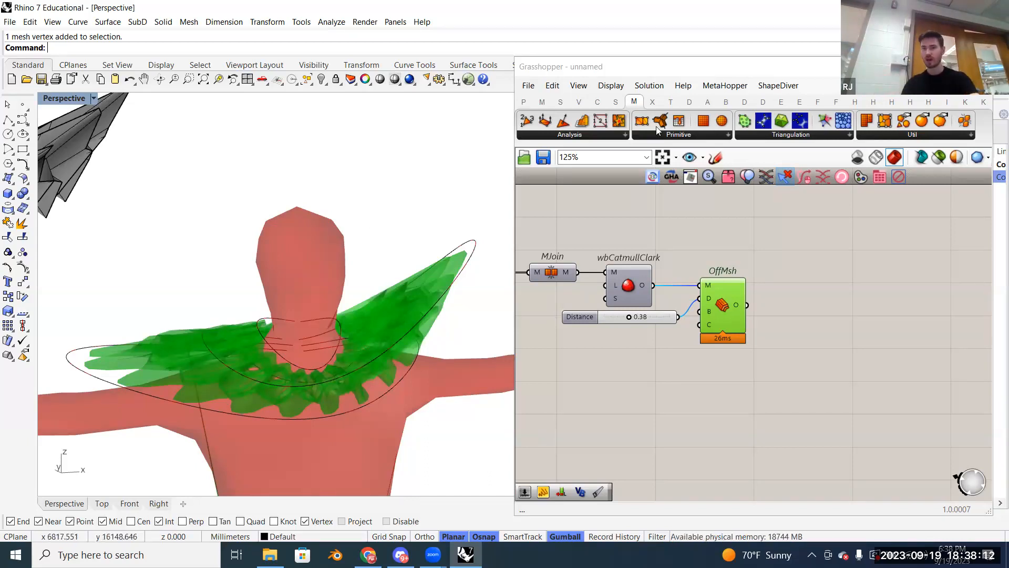
Step: Add a Dendro Create Settings component to the canvas below the Offset Mesh component
{"action": "key", "text": "alt+Tab"}
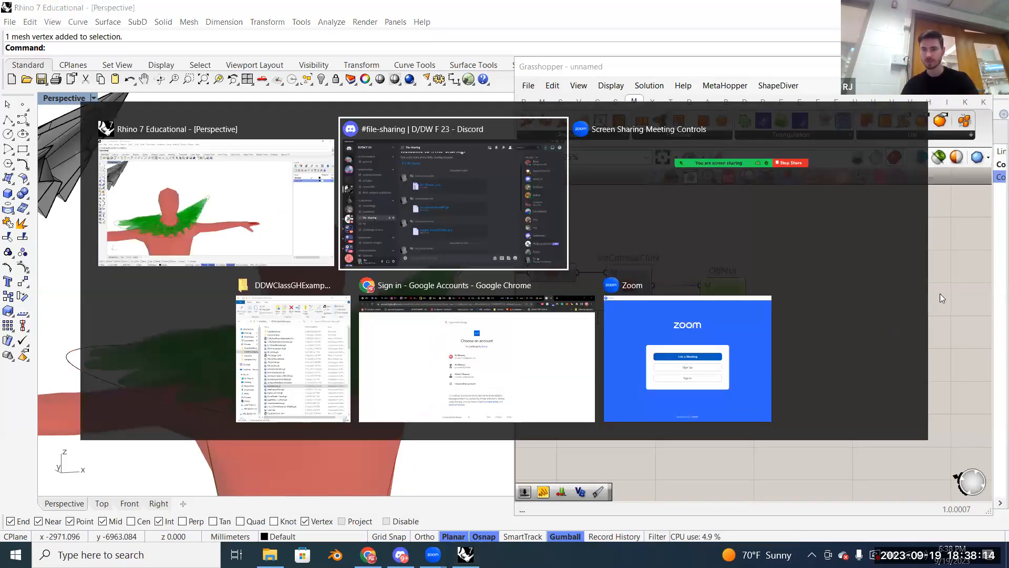
{"action": "key", "text": "Escape"}
{"action": "left_click", "coordinate": [689, 102]}
{"action": "left_click", "coordinate": [745, 102]}
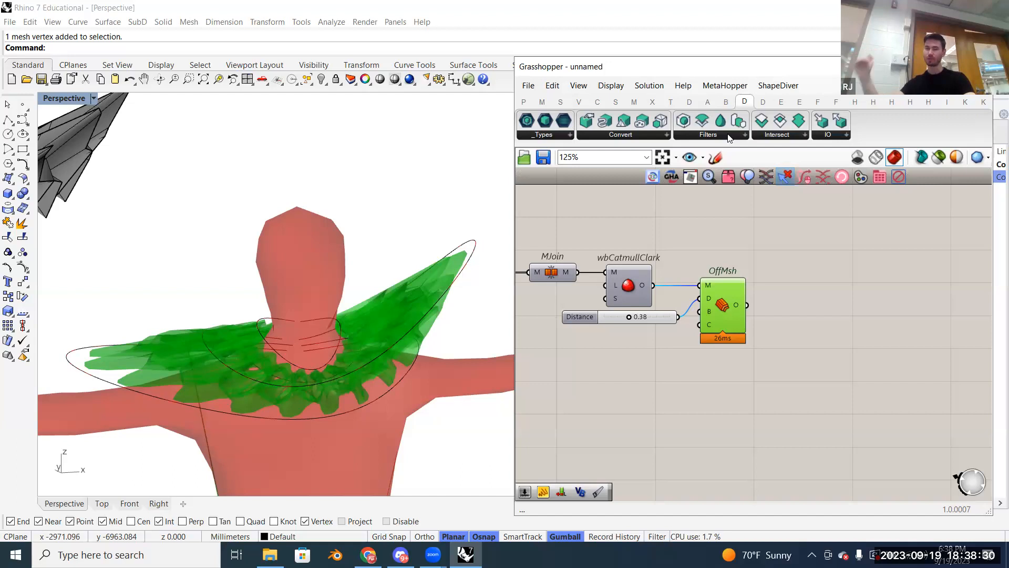
{"action": "left_click", "coordinate": [638, 135]}
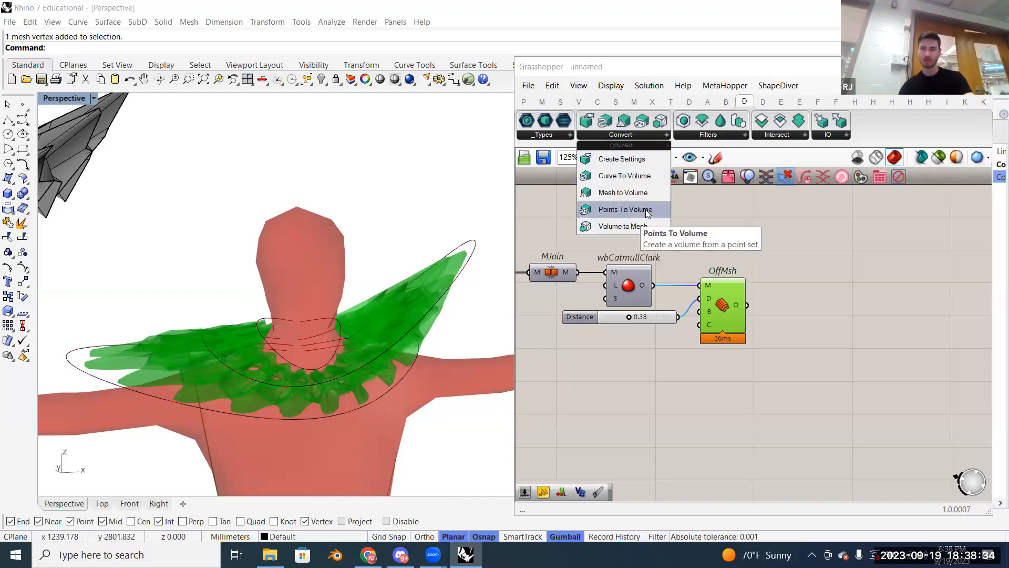
{"action": "left_click", "coordinate": [647, 158]}
{"action": "left_click", "coordinate": [764, 380]}
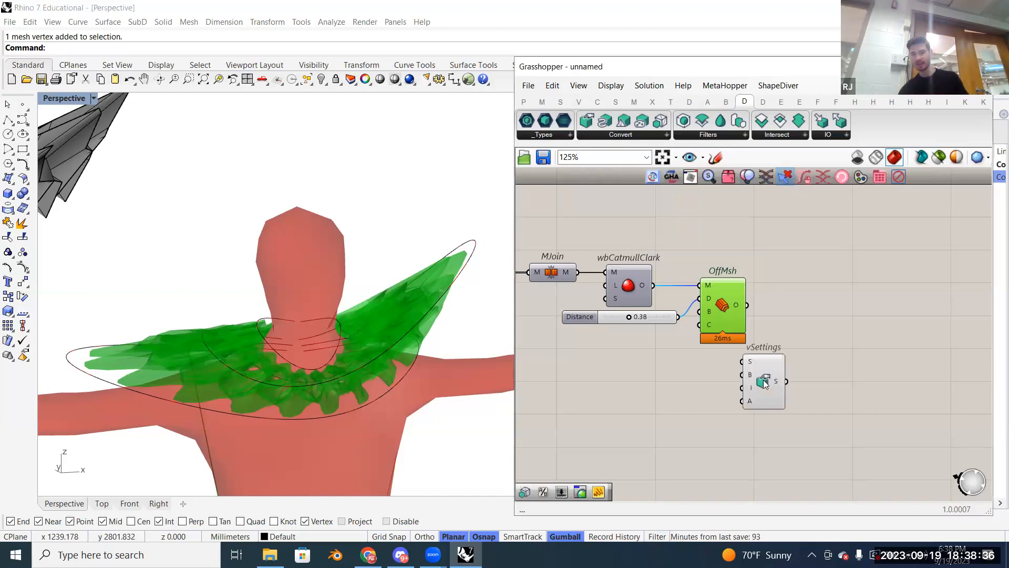
{"action": "left_click", "coordinate": [764, 398]}
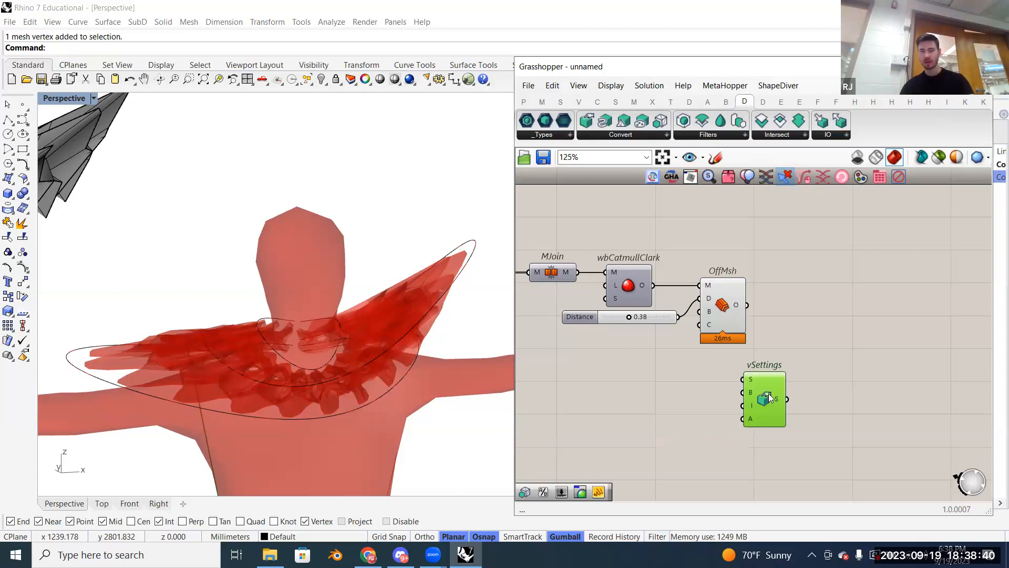
Step: Create a number slider ranging from 0.01 to 1, set it to 1.00, and wire it to the volume settings' voxel size
{"action": "double_click", "coordinate": [663, 388]}
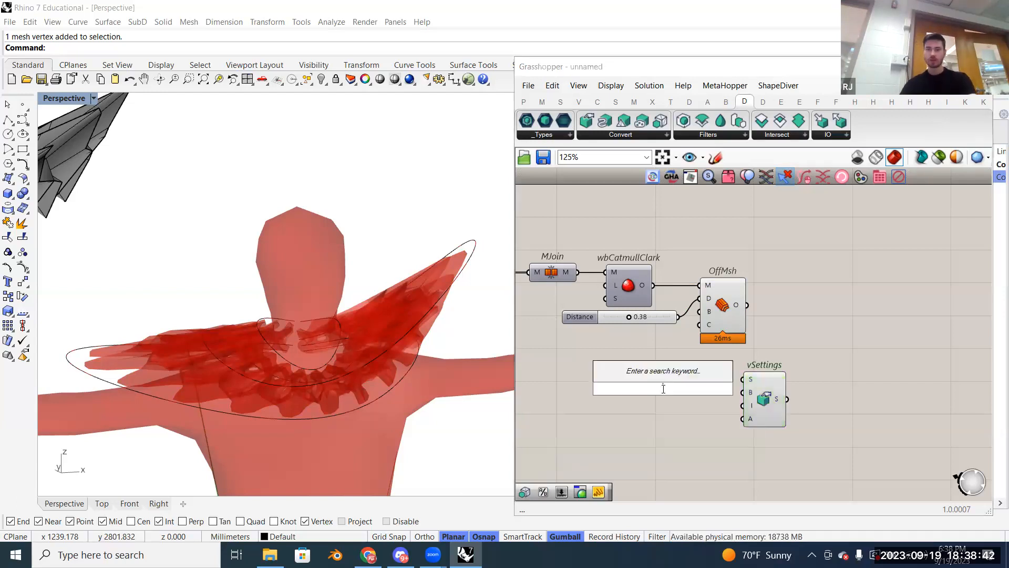
{"action": "type", "text": ".01..1"}
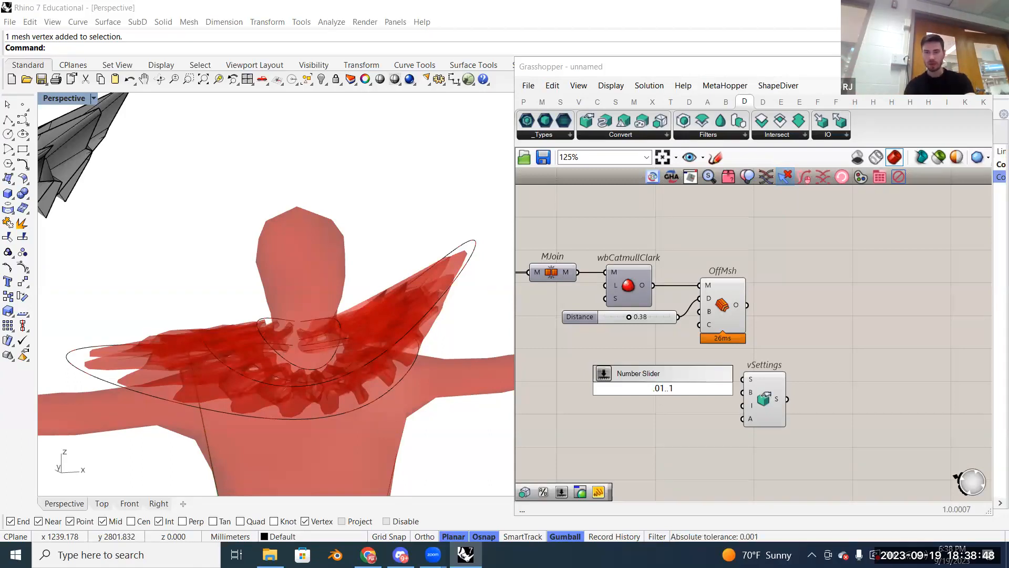
{"action": "key", "text": "Return"}
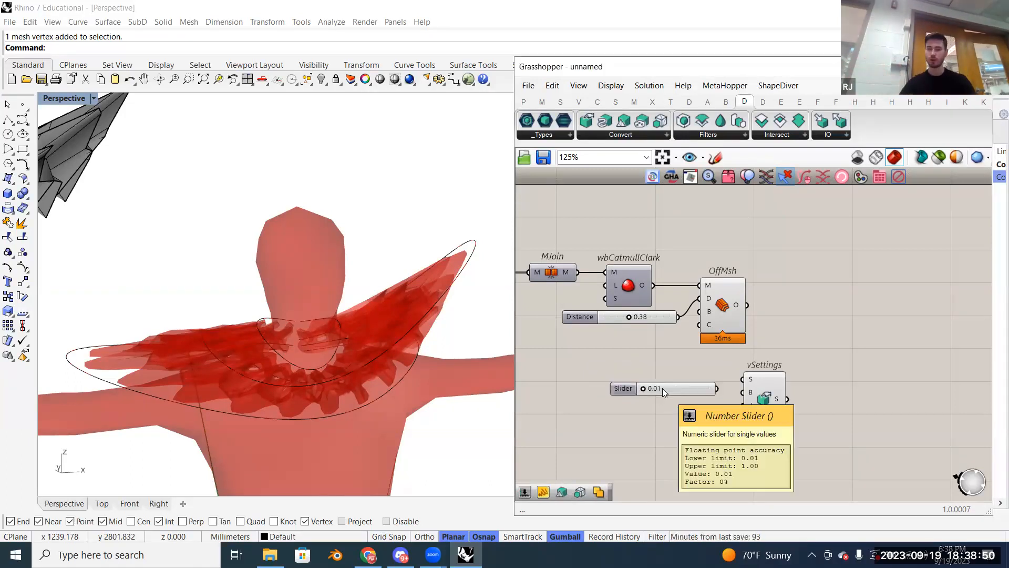
{"action": "left_click_drag", "start_coordinate": [643, 388], "coordinate": [676, 386]}
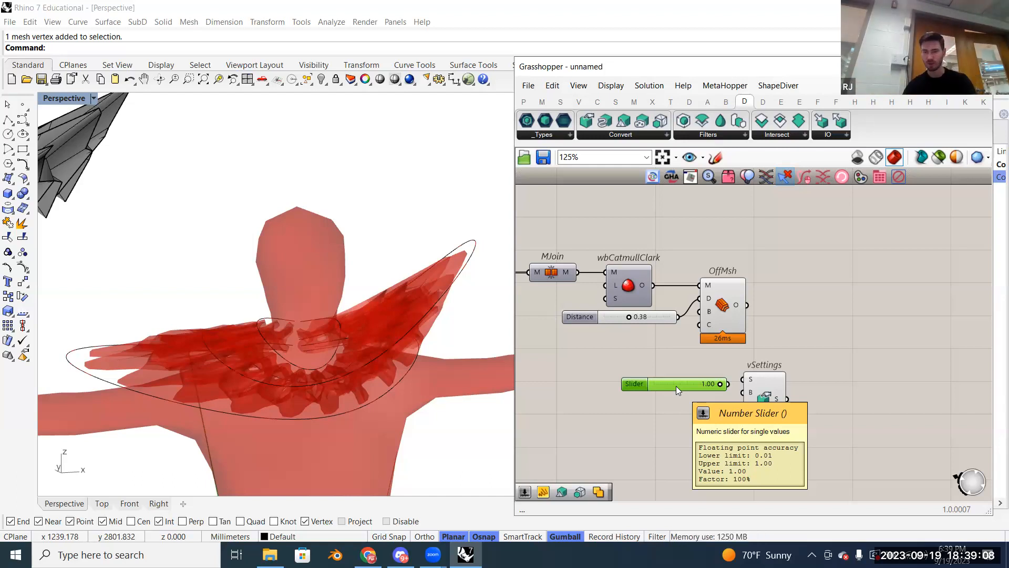
{"action": "scroll", "coordinate": [709, 376], "scroll_direction": "up", "scroll_amount": 3}
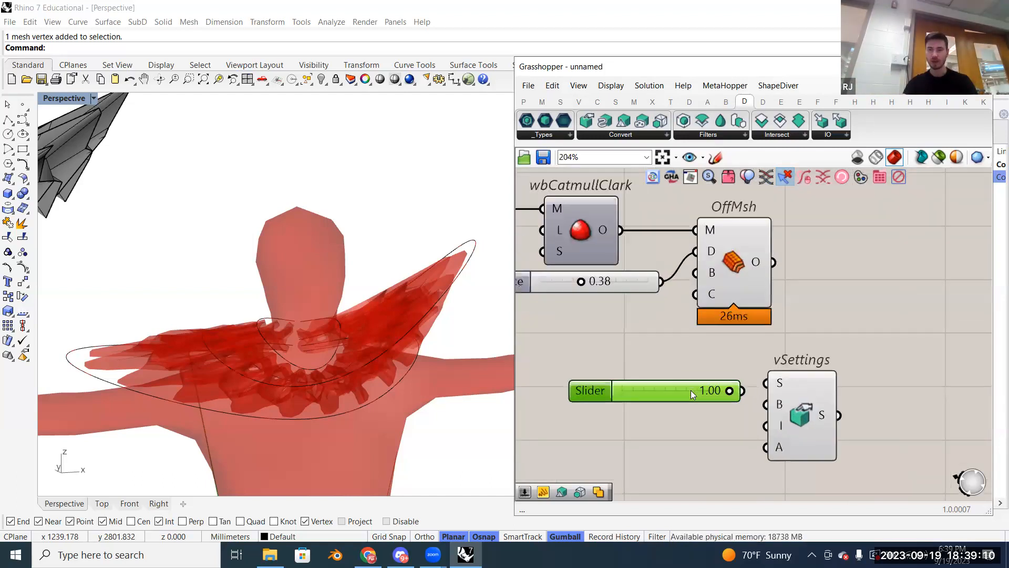
{"action": "left_click_drag", "start_coordinate": [699, 379], "coordinate": [766, 383]}
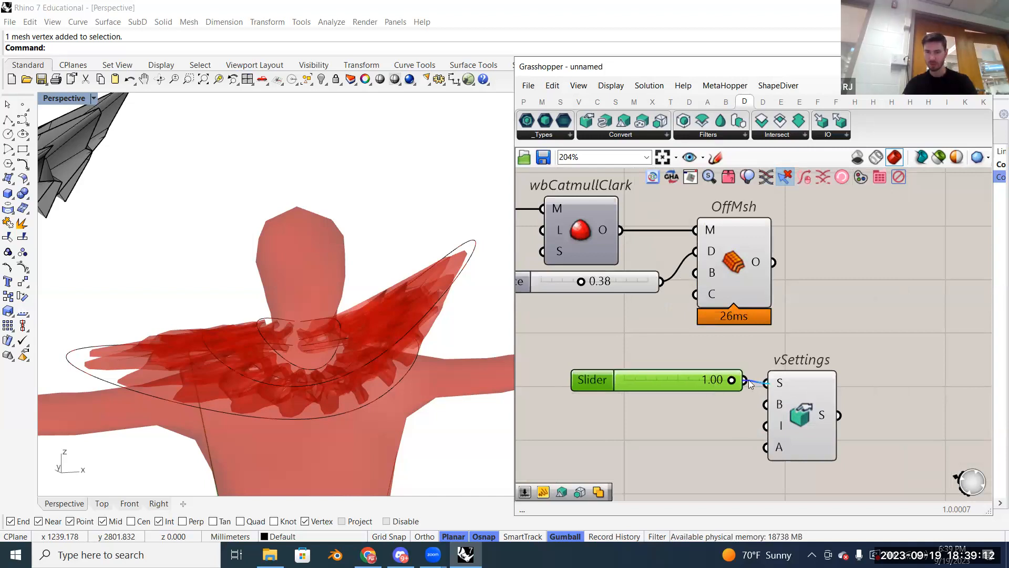
{"action": "left_click_drag", "start_coordinate": [683, 385], "coordinate": [660, 386]}
{"action": "left_click", "coordinate": [702, 353]}
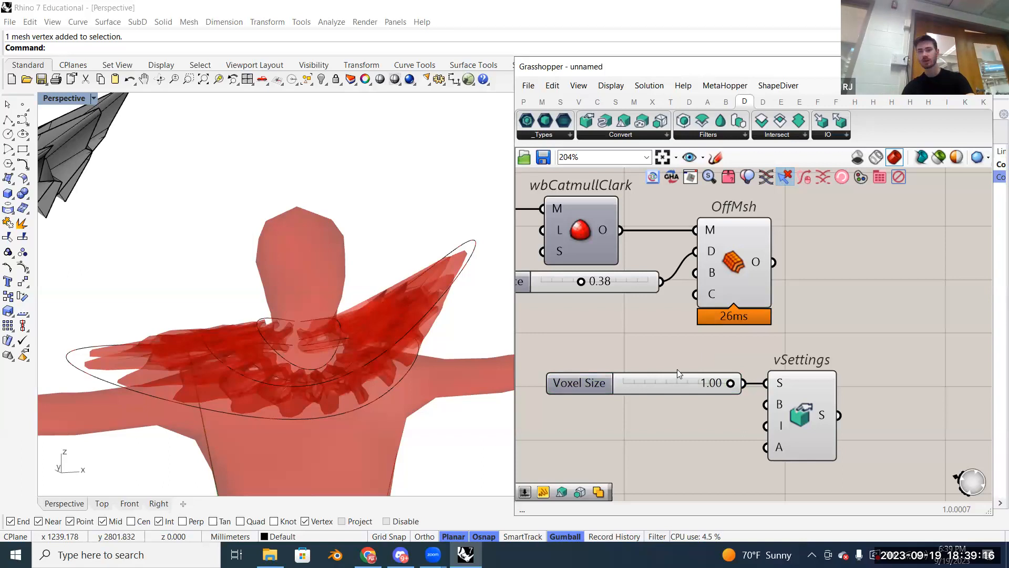
Step: Add a Mesh to Volume component and wire the offset mesh and the volume settings into it
{"action": "scroll", "coordinate": [677, 369], "scroll_direction": "down", "scroll_amount": 3}
{"action": "right_click_drag", "start_coordinate": [713, 365], "coordinate": [682, 391]}
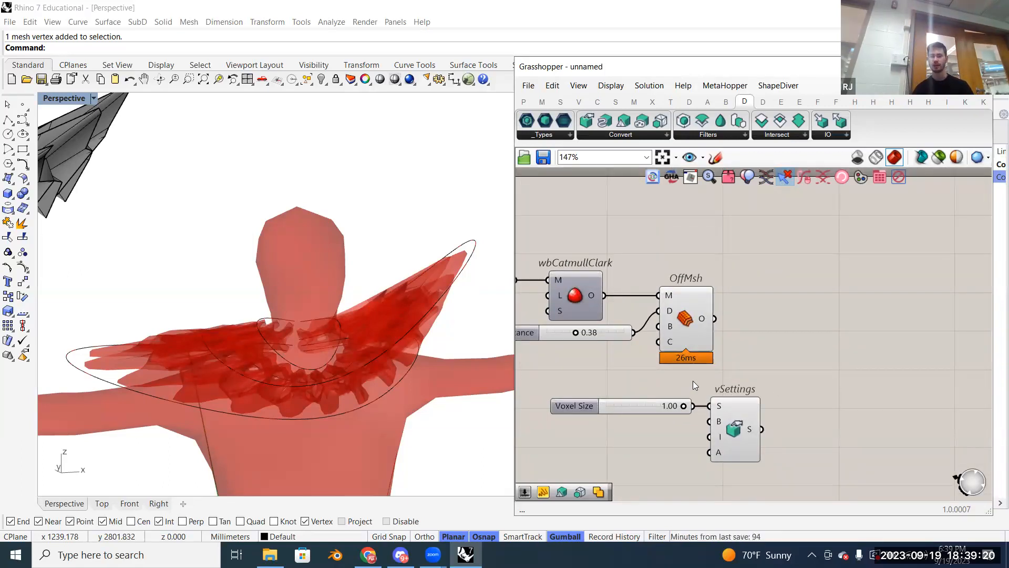
{"action": "left_click", "coordinate": [618, 134]}
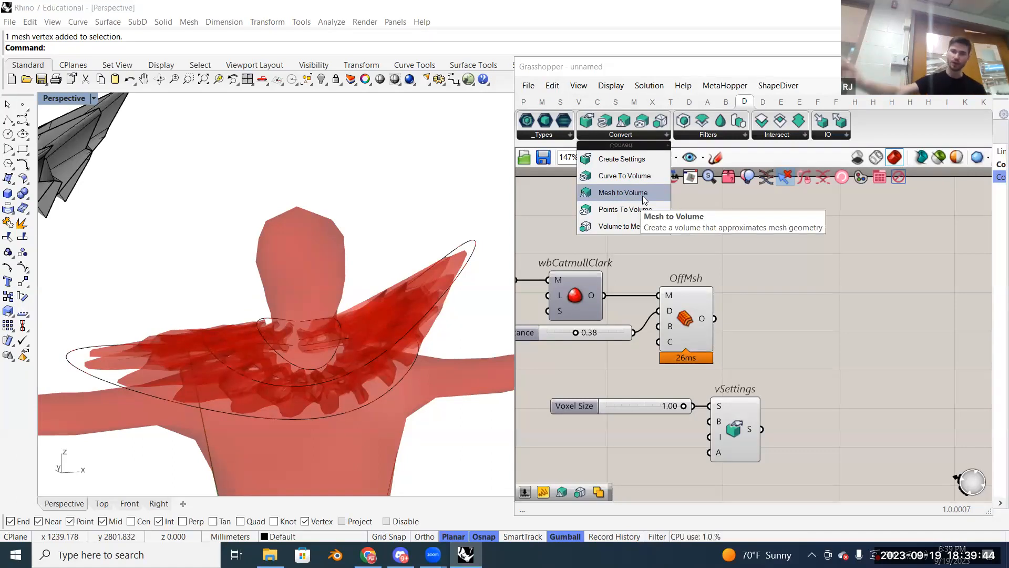
{"action": "left_click", "coordinate": [622, 192]}
{"action": "left_click", "coordinate": [796, 279]}
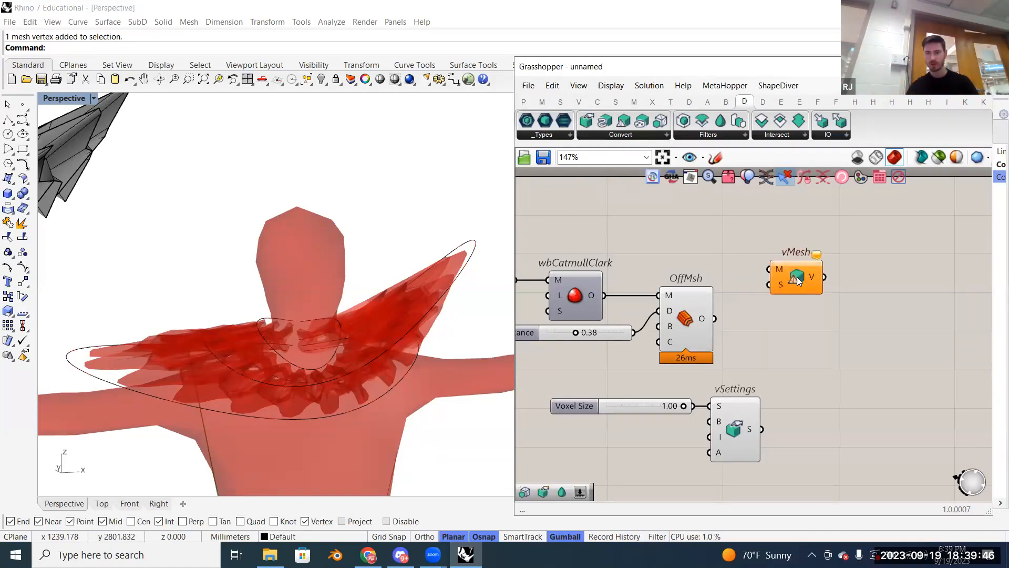
{"action": "left_click", "coordinate": [692, 323]}
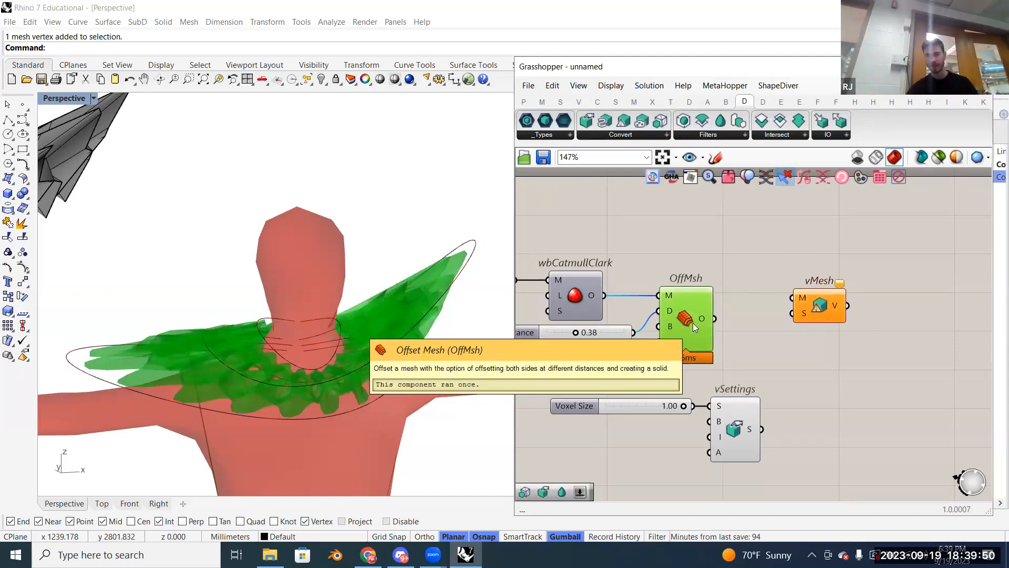
{"action": "left_click_drag", "start_coordinate": [714, 318], "coordinate": [815, 353]}
{"action": "left_click", "coordinate": [843, 389]}
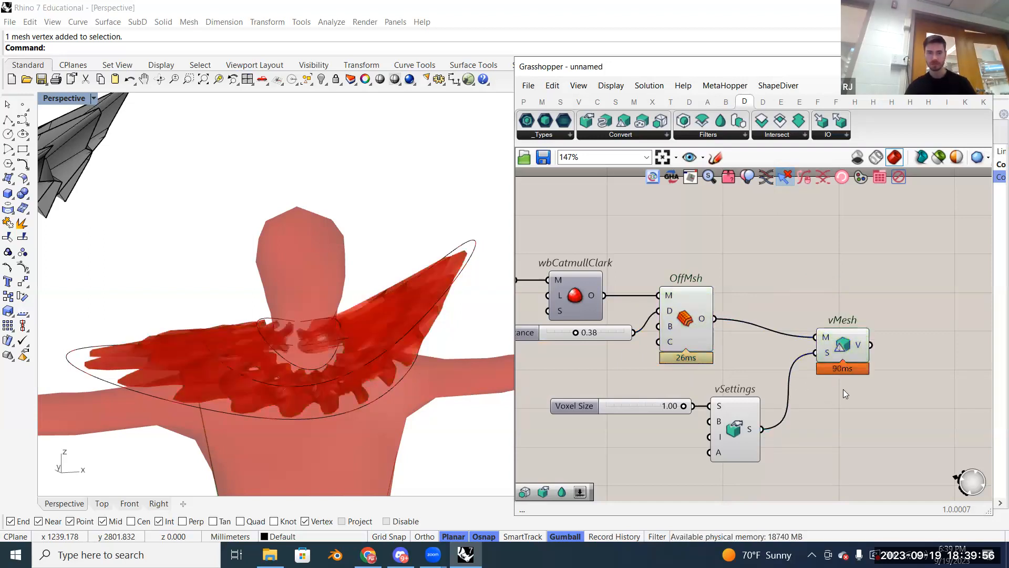
Step: Compare the Mesh to Volume preview with the offset collar, and turn off the preview of the Offset Mesh component
{"action": "left_click", "coordinate": [840, 346]}
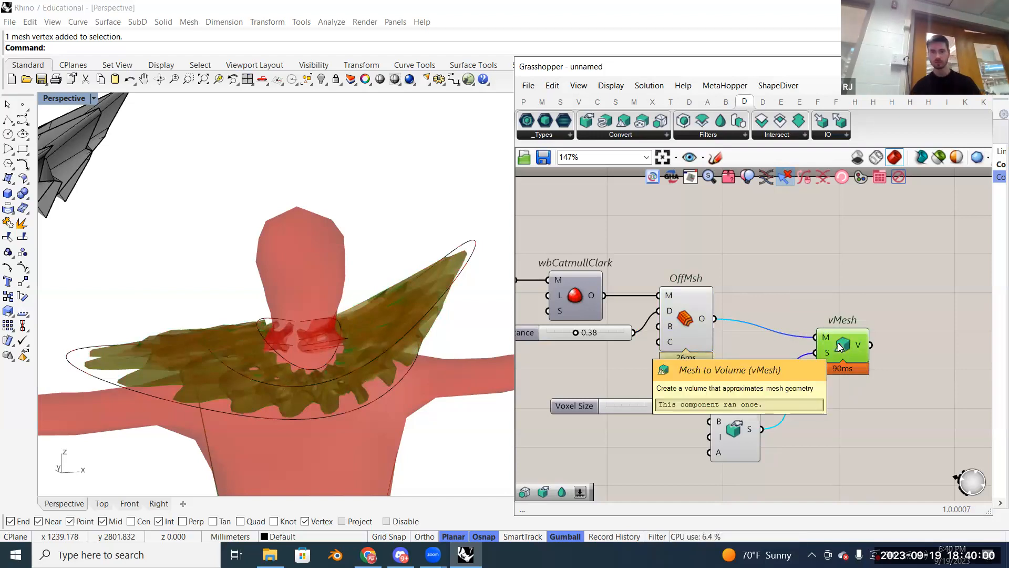
{"action": "left_click", "coordinate": [826, 284]}
{"action": "right_click_drag", "start_coordinate": [828, 291], "coordinate": [797, 293]}
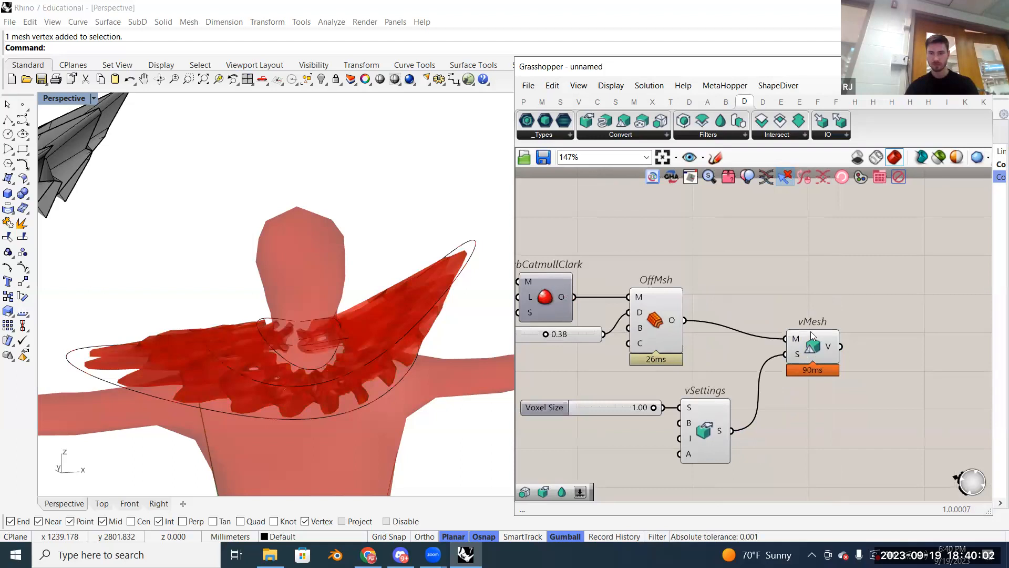
{"action": "left_click", "coordinate": [816, 350]}
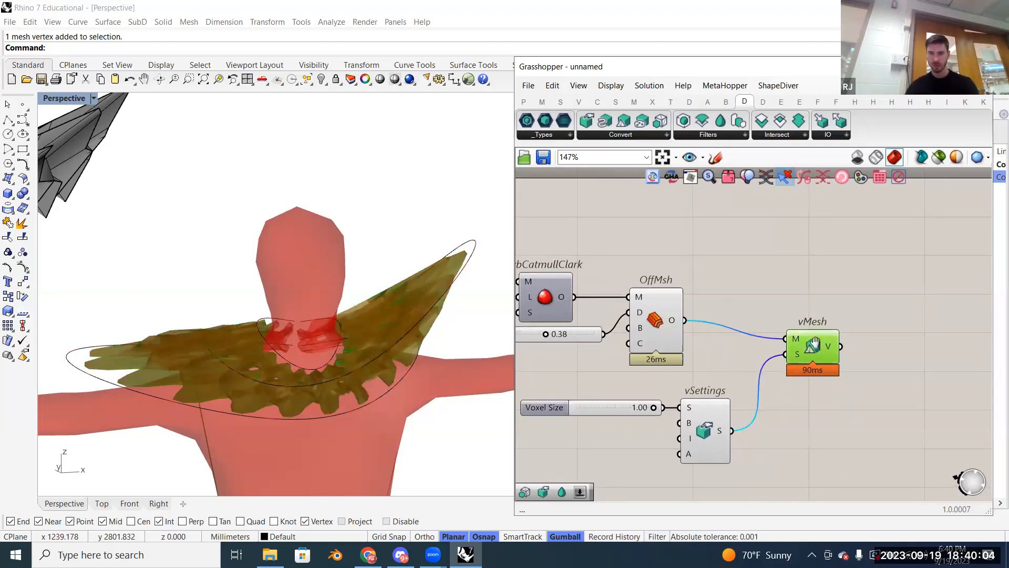
{"action": "right_click_drag", "start_coordinate": [815, 342], "coordinate": [900, 329]}
{"action": "left_click", "coordinate": [736, 262]}
{"action": "left_click", "coordinate": [739, 292]}
{"action": "right_click", "coordinate": [712, 242]}
{"action": "left_click", "coordinate": [718, 248]}
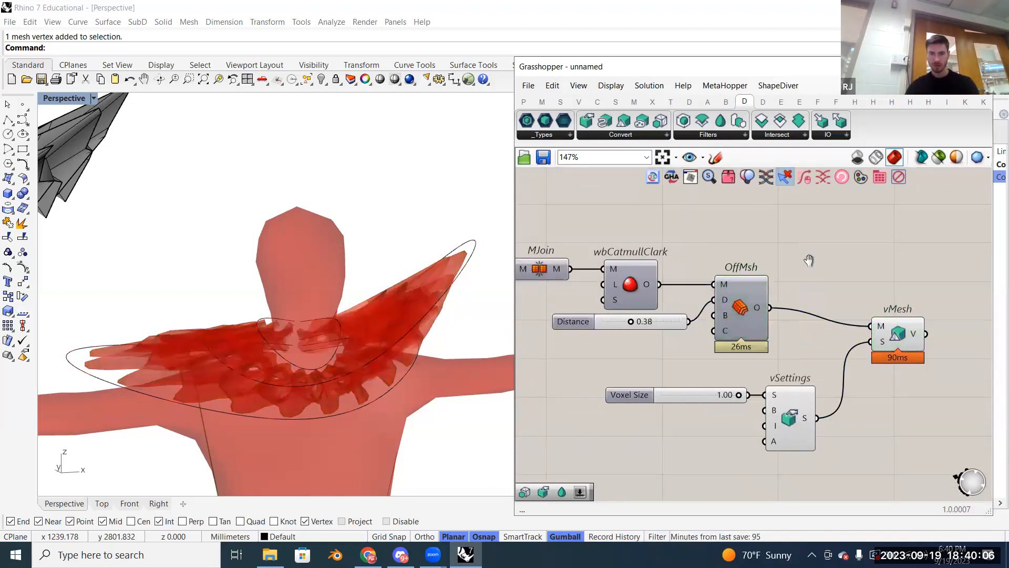
Step: Select the Mesh to Volume component to check its collar preview, and select the connected volume settings component
{"action": "scroll", "coordinate": [833, 265], "scroll_direction": "down", "scroll_amount": 5}
{"action": "scroll", "coordinate": [895, 274], "scroll_direction": "up", "scroll_amount": 7}
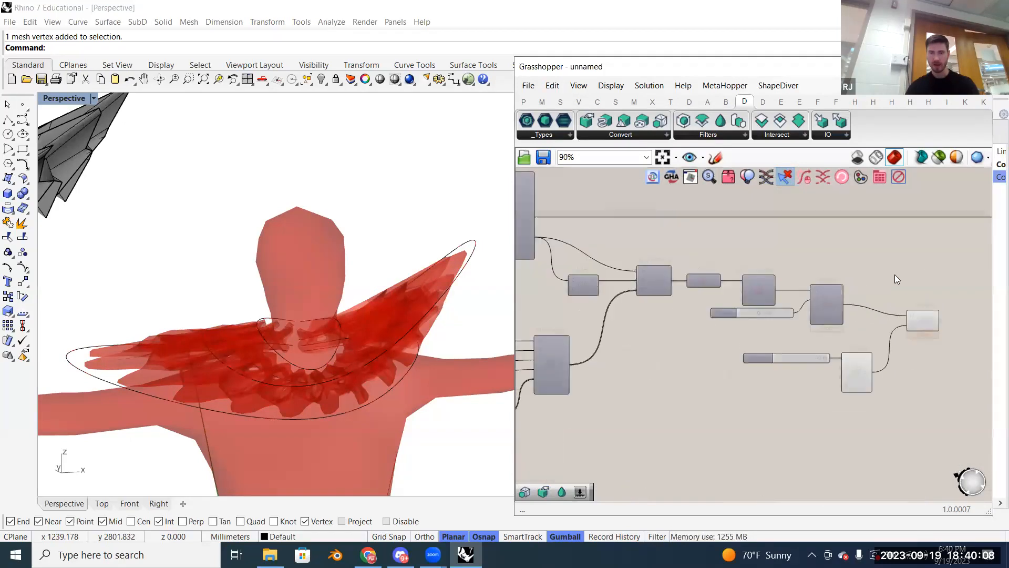
{"action": "right_click_drag", "start_coordinate": [880, 316], "coordinate": [775, 287]}
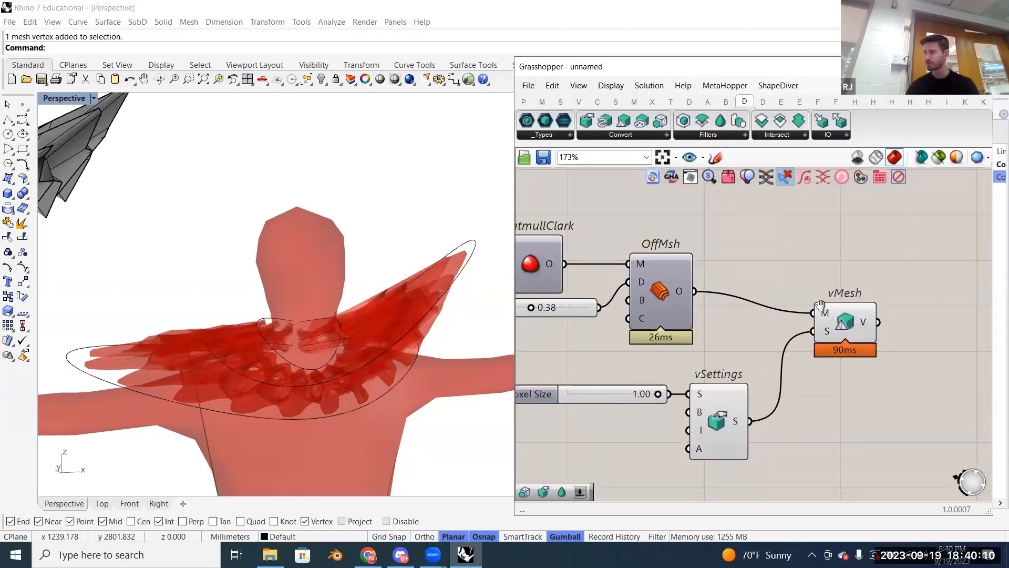
{"action": "right_click_drag", "start_coordinate": [835, 316], "coordinate": [780, 288]}
{"action": "left_click_drag", "start_coordinate": [797, 294], "coordinate": [778, 291]}
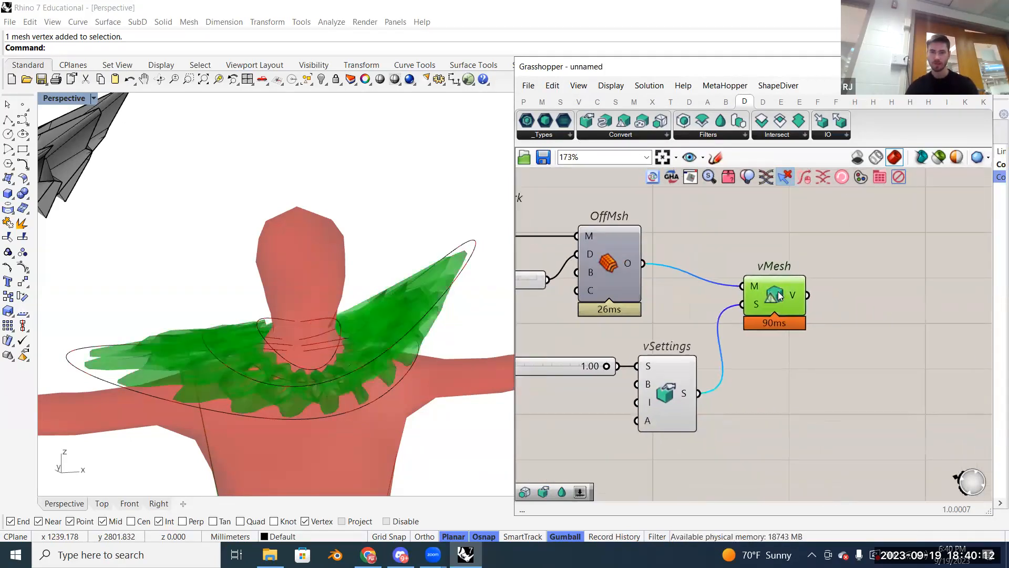
{"action": "left_click", "coordinate": [838, 289]}
{"action": "right_click_drag", "start_coordinate": [759, 373], "coordinate": [793, 370]}
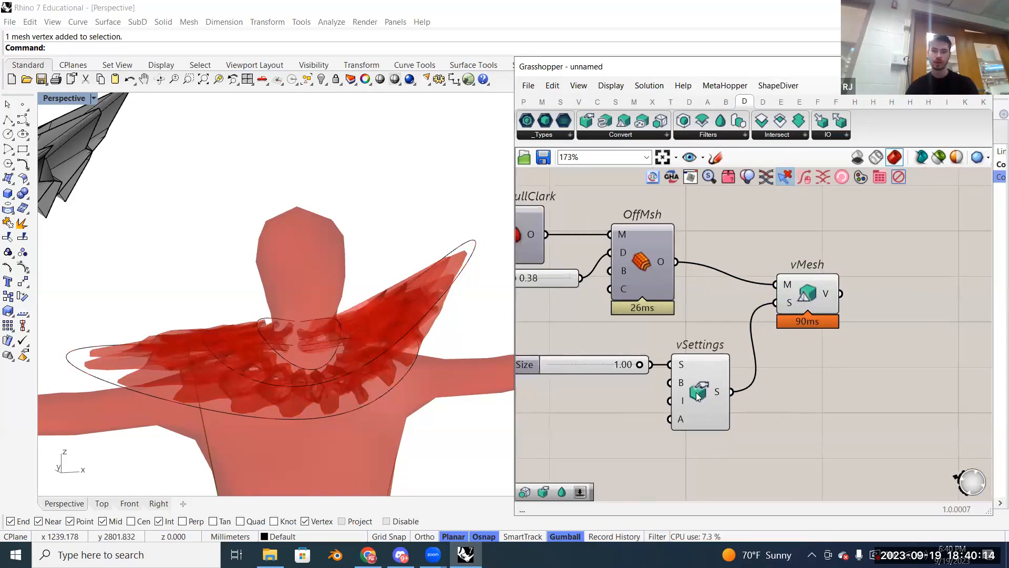
{"action": "left_click", "coordinate": [697, 395]}
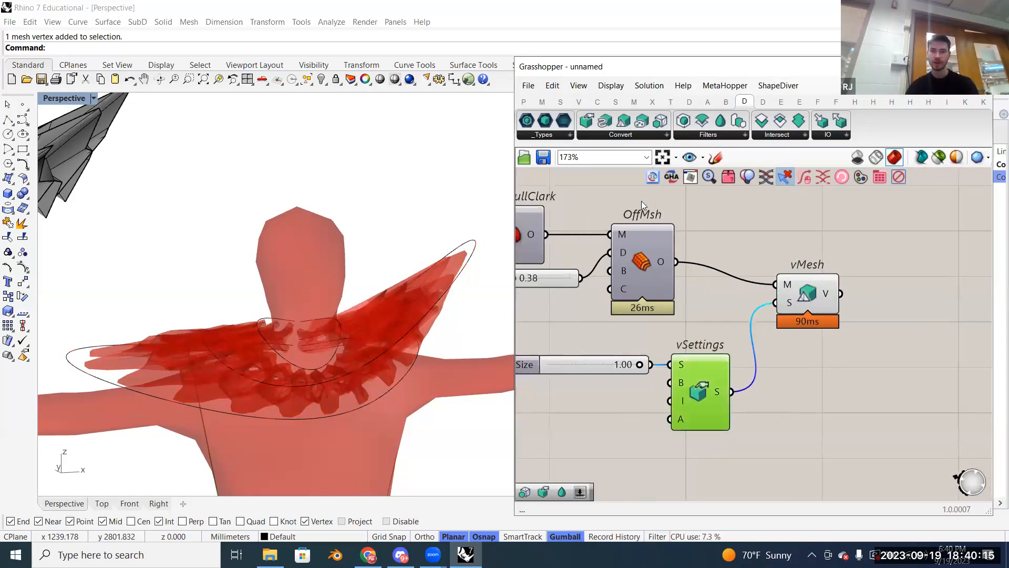
Step: Search the component library for "vsett" and look over Dendro's Convert components
{"action": "double_click", "coordinate": [719, 212]}
{"action": "type", "text": "vsett"}
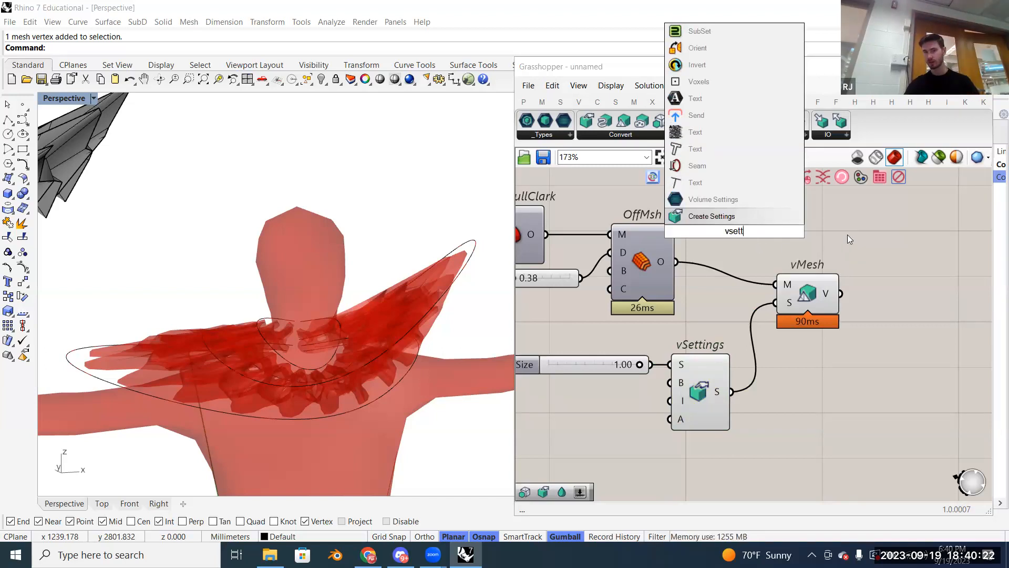
{"action": "left_click", "coordinate": [650, 136]}
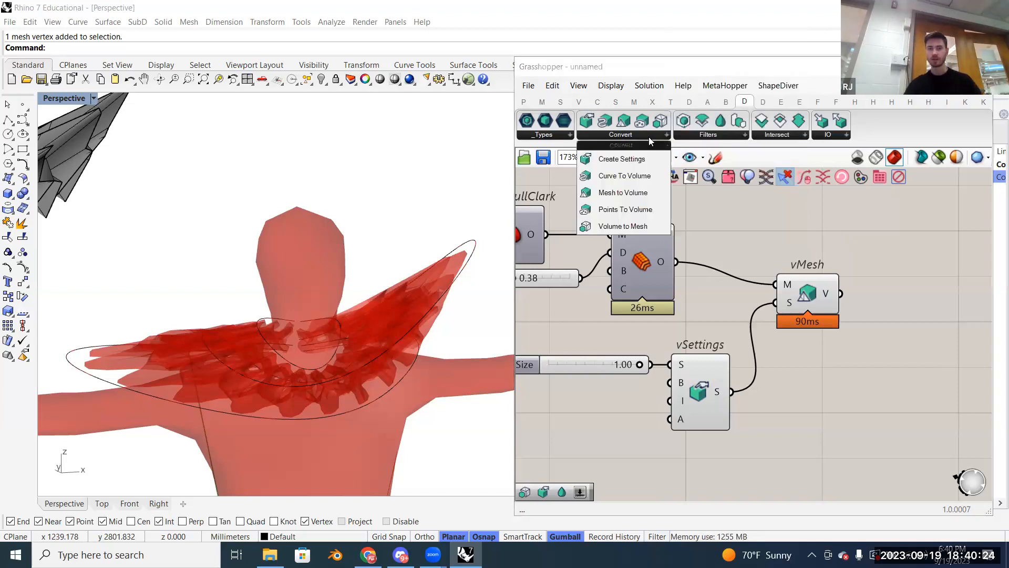
Step: Select the Mesh to Volume component, inspect its volume output, and examine the previewed collar around the neck up close
{"action": "right_click_drag", "start_coordinate": [818, 255], "coordinate": [737, 263]}
{"action": "left_click", "coordinate": [731, 301]}
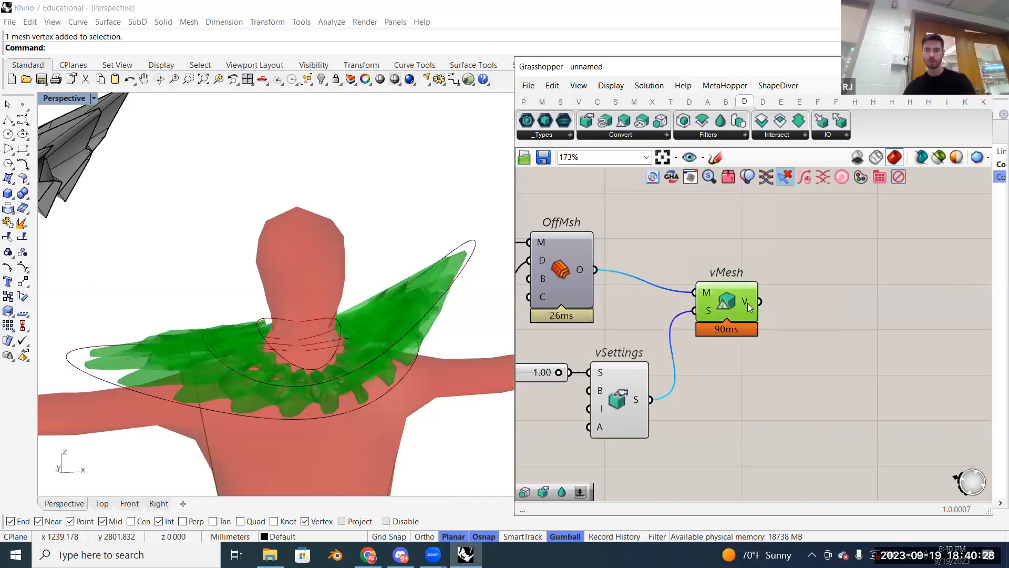
{"action": "mouse_move", "coordinate": [748, 303]}
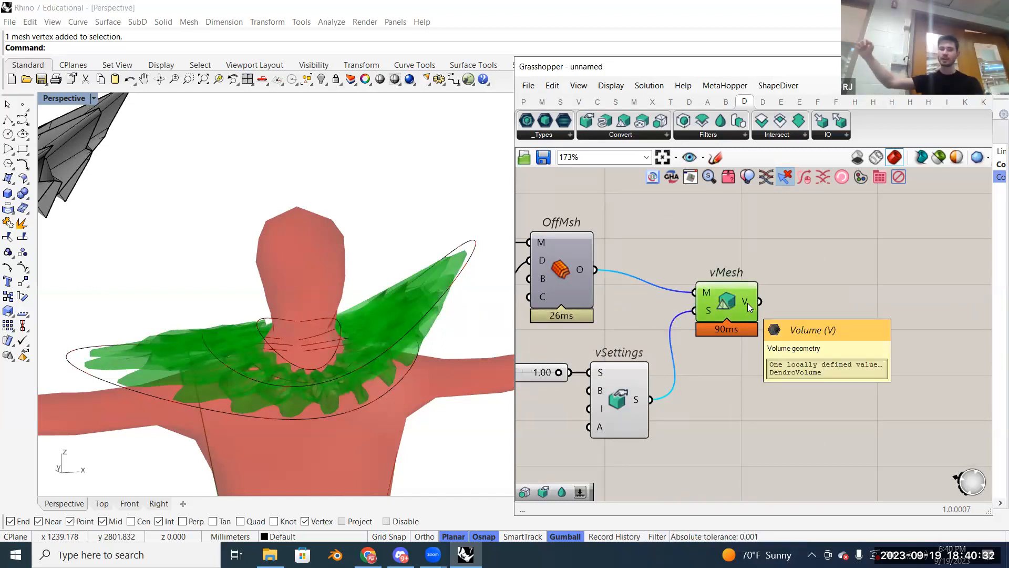
{"action": "scroll", "coordinate": [323, 289], "scroll_direction": "up", "scroll_amount": 5}
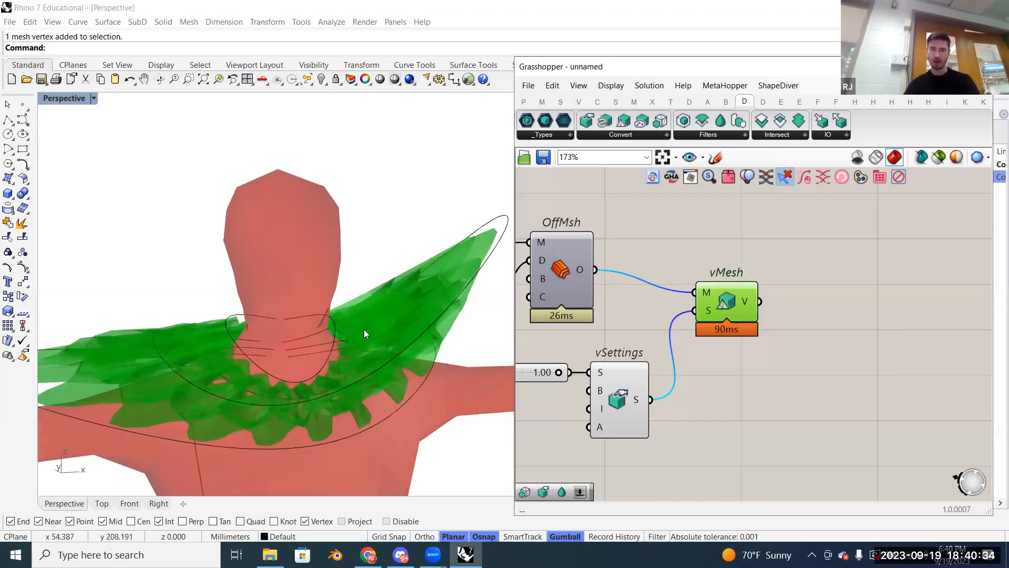
{"action": "scroll", "coordinate": [381, 346], "scroll_direction": "up", "scroll_amount": 3}
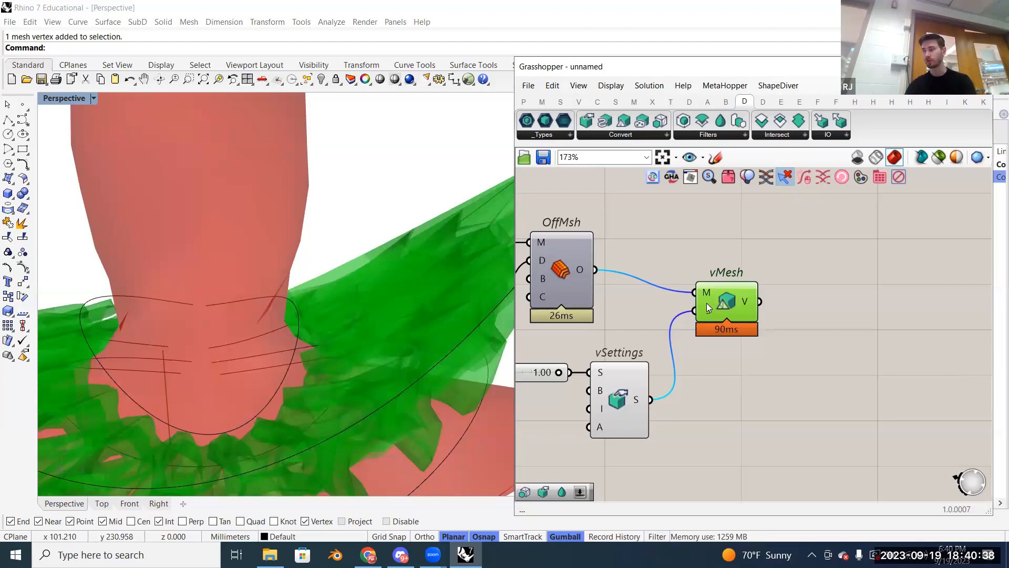
Step: Add Dendro's vSmooth filter component and feed it the volume output of the Mesh to Volume component
{"action": "right_click_drag", "start_coordinate": [806, 315], "coordinate": [749, 321]}
{"action": "left_click", "coordinate": [749, 320]}
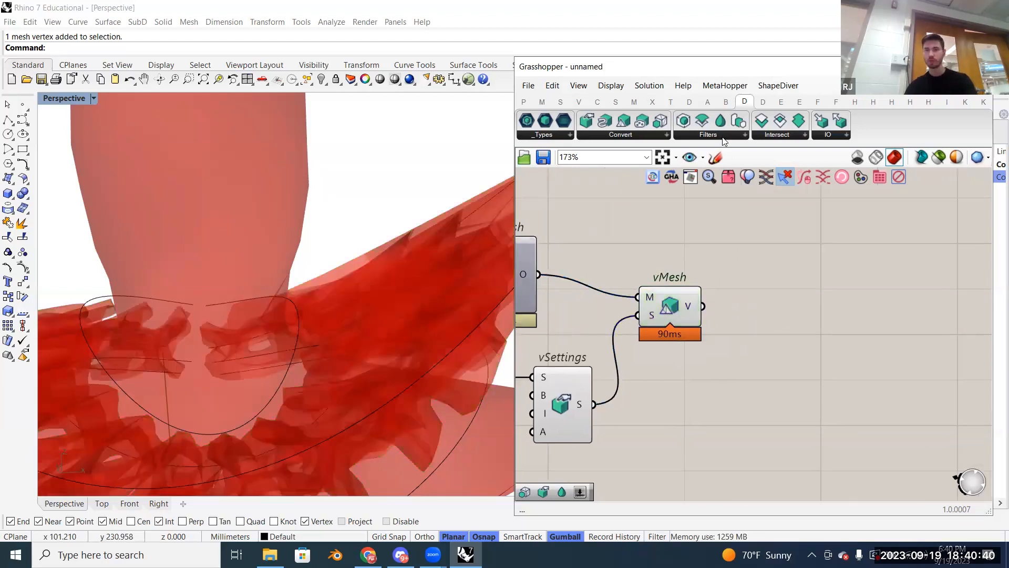
{"action": "left_click", "coordinate": [724, 138]}
{"action": "left_click_drag", "start_coordinate": [715, 194], "coordinate": [789, 369]}
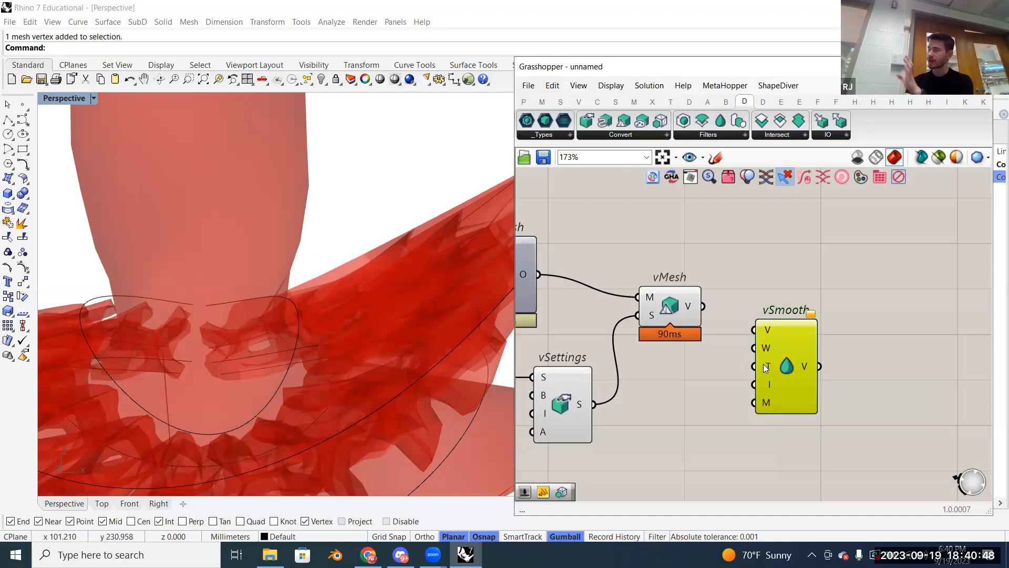
{"action": "left_click_drag", "start_coordinate": [703, 306], "coordinate": [754, 328]}
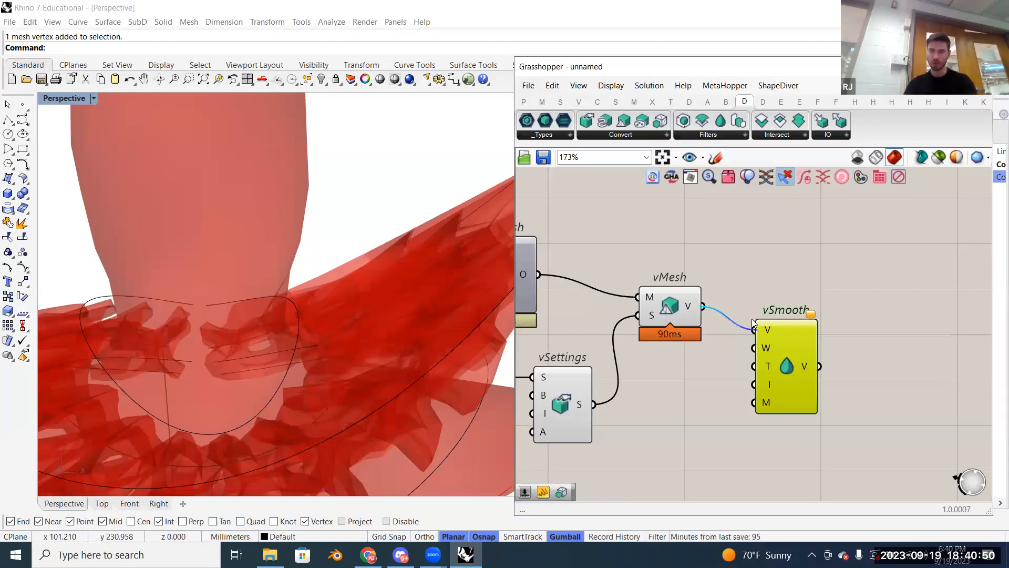
Step: Turn off the preview of the Mesh to Volume component and move the vSmooth component closer to it
{"action": "right_click", "coordinate": [671, 308]}
{"action": "left_click", "coordinate": [694, 328]}
{"action": "scroll", "coordinate": [731, 284], "scroll_direction": "down", "scroll_amount": 2}
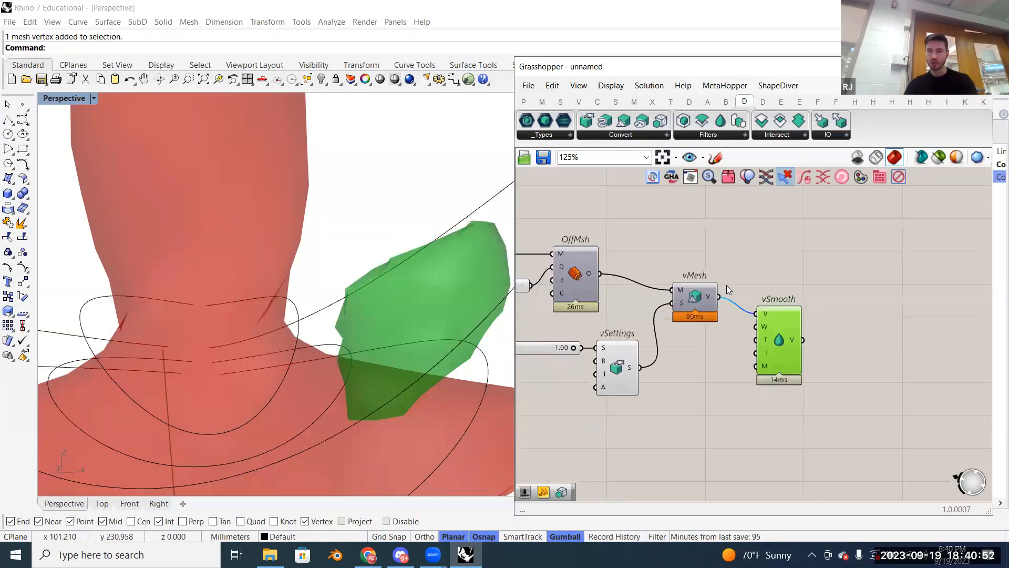
{"action": "scroll", "coordinate": [445, 288], "scroll_direction": "down", "scroll_amount": 5}
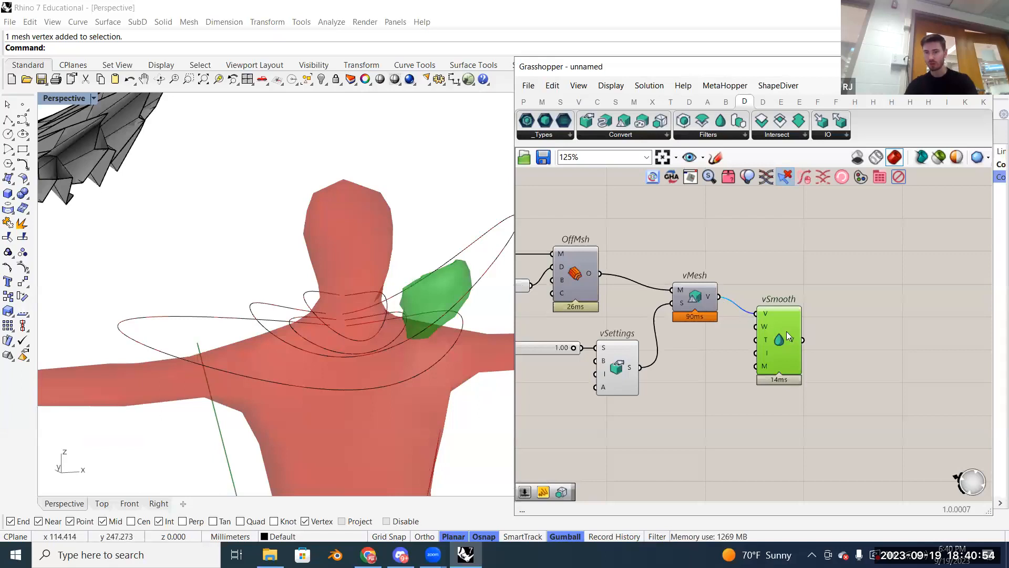
{"action": "left_click_drag", "start_coordinate": [787, 332], "coordinate": [785, 334]}
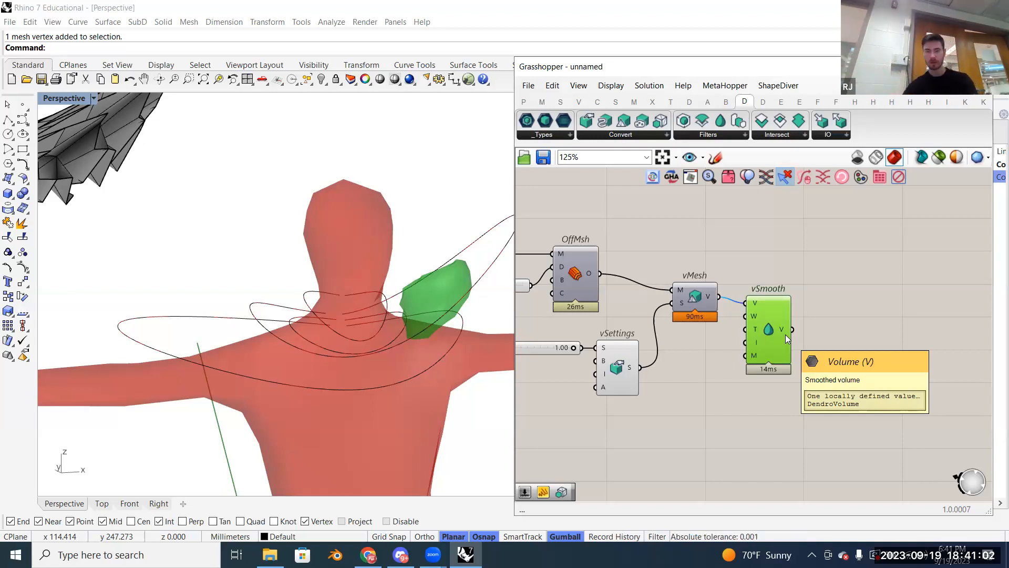
Step: Reduce the Voxel Size feeding the volume settings to 0.08
{"action": "right_click_drag", "start_coordinate": [588, 346], "coordinate": [636, 361]}
{"action": "scroll", "coordinate": [600, 359], "scroll_direction": "up", "scroll_amount": 2}
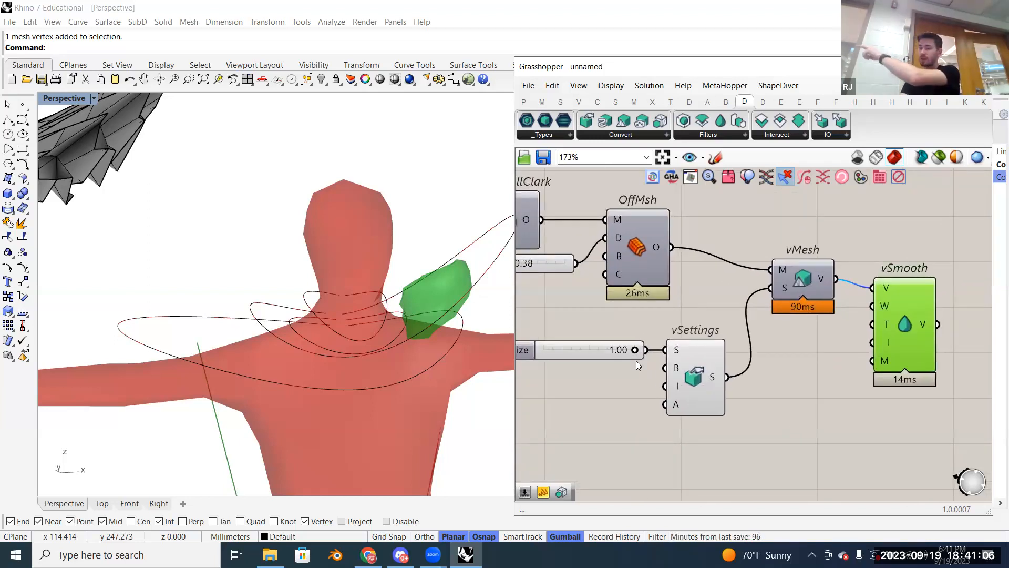
{"action": "left_click_drag", "start_coordinate": [635, 351], "coordinate": [575, 354]}
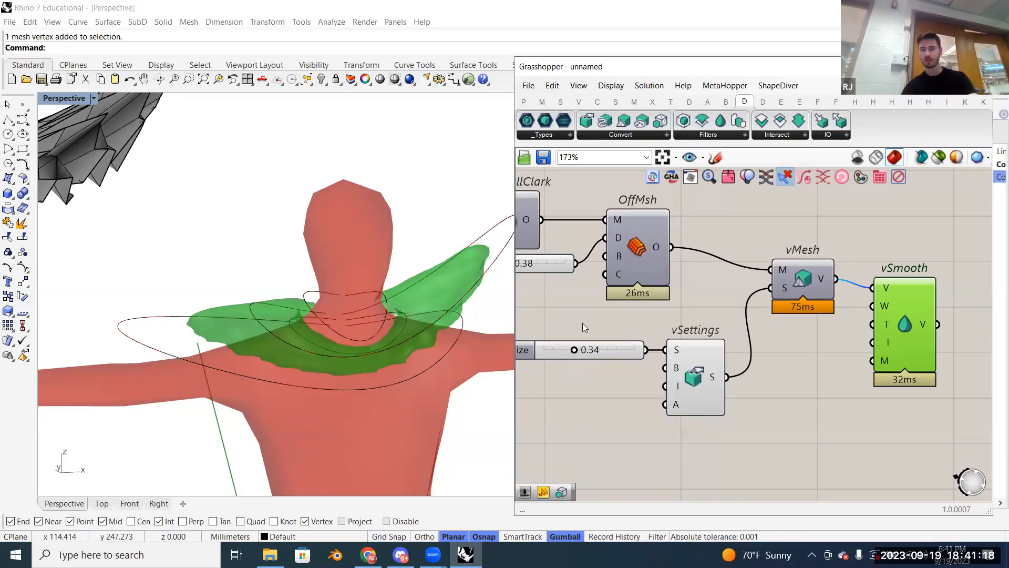
{"action": "scroll", "coordinate": [570, 349], "scroll_direction": "down", "scroll_amount": 3}
{"action": "scroll", "coordinate": [570, 349], "scroll_direction": "up", "scroll_amount": 7}
{"action": "left_click_drag", "start_coordinate": [665, 351], "coordinate": [621, 352]}
Step: Examine the smoothed collar preview around the neck and shoulders from several angles, up close and from farther away
{"action": "scroll", "coordinate": [406, 346], "scroll_direction": "up", "scroll_amount": 8}
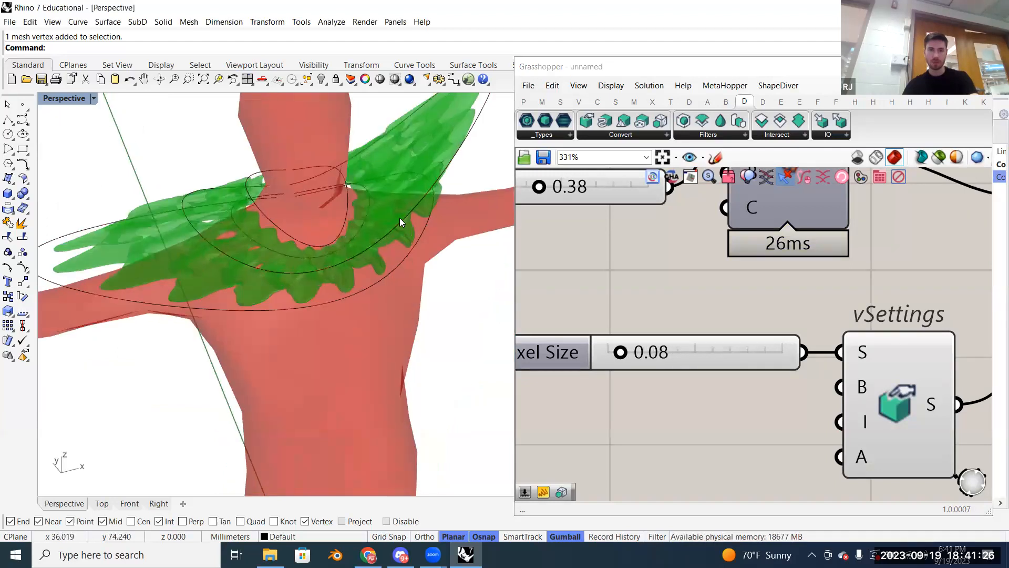
{"action": "scroll", "coordinate": [366, 299], "scroll_direction": "down", "scroll_amount": 8}
{"action": "right_click_drag", "start_coordinate": [366, 299], "coordinate": [351, 339]}
{"action": "scroll", "coordinate": [376, 348], "scroll_direction": "up", "scroll_amount": 6}
{"action": "scroll", "coordinate": [348, 341], "scroll_direction": "down", "scroll_amount": 6}
{"action": "scroll", "coordinate": [346, 357], "scroll_direction": "up", "scroll_amount": 6}
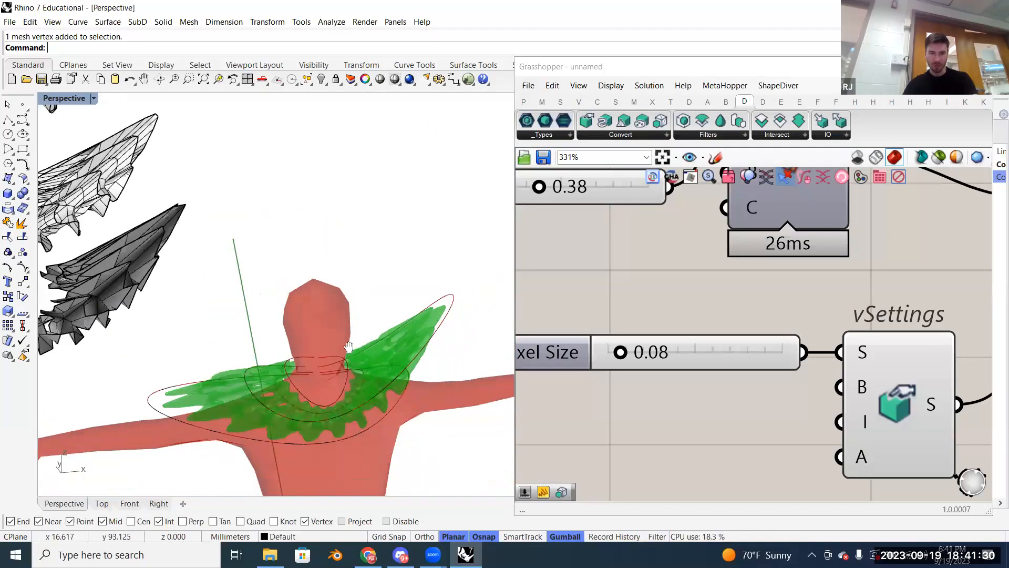
{"action": "right_click_drag", "start_coordinate": [353, 422], "coordinate": [181, 340]}
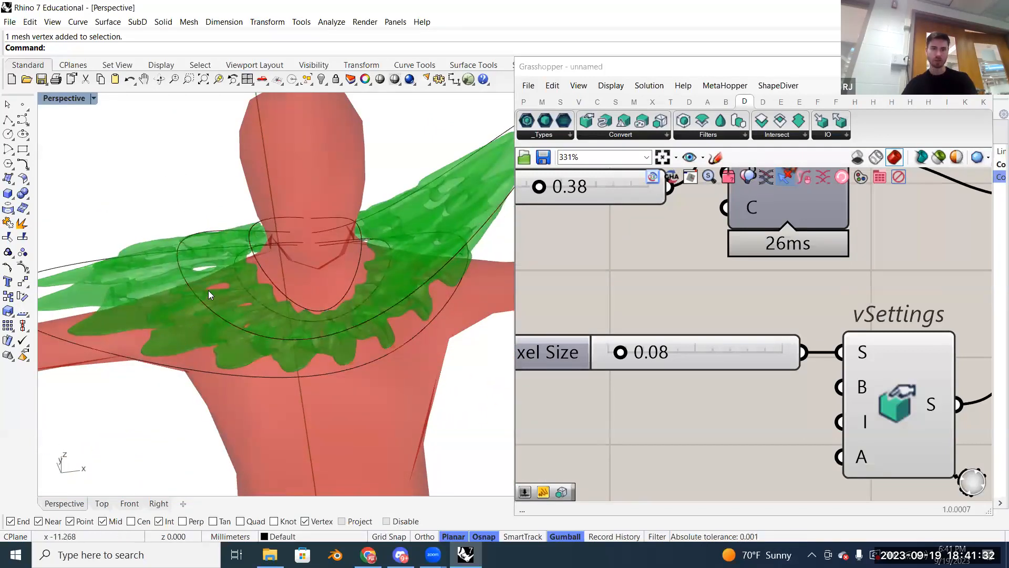
{"action": "scroll", "coordinate": [208, 290], "scroll_direction": "down", "scroll_amount": 4}
{"action": "scroll", "coordinate": [215, 286], "scroll_direction": "up", "scroll_amount": 5}
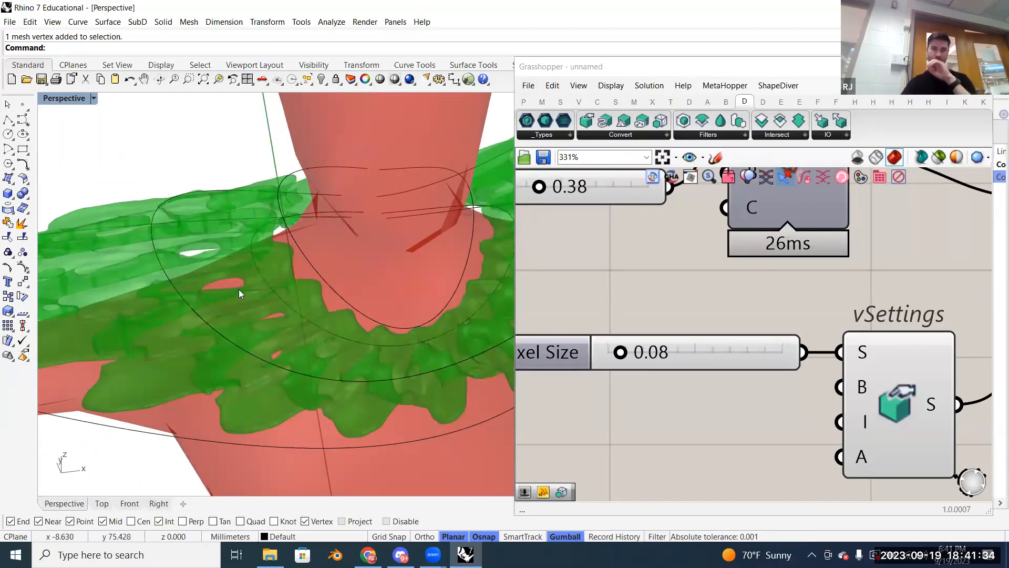
{"action": "scroll", "coordinate": [243, 302], "scroll_direction": "down", "scroll_amount": 6}
{"action": "scroll", "coordinate": [429, 277], "scroll_direction": "up", "scroll_amount": 3}
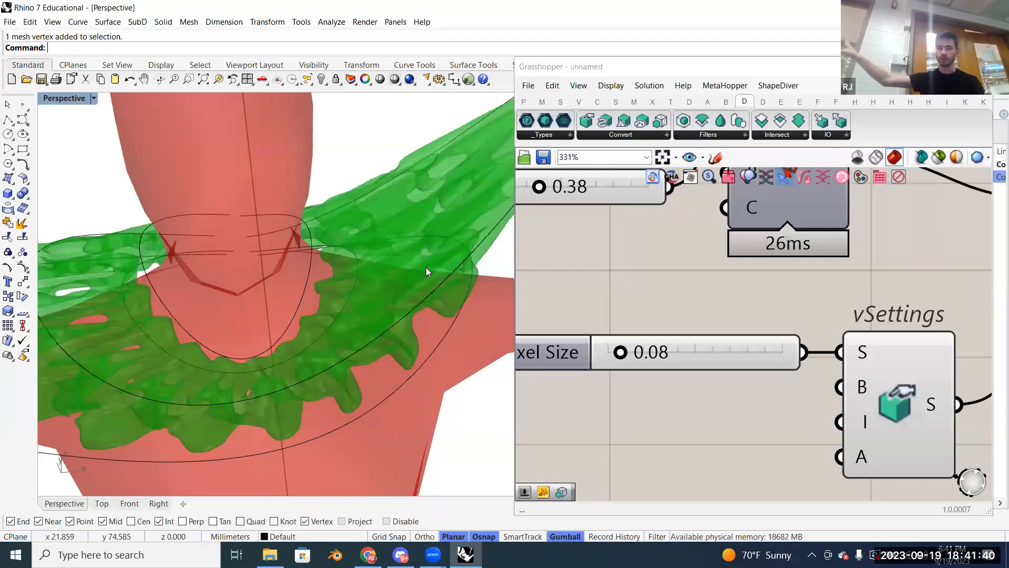
{"action": "scroll", "coordinate": [201, 318], "scroll_direction": "down", "scroll_amount": 4}
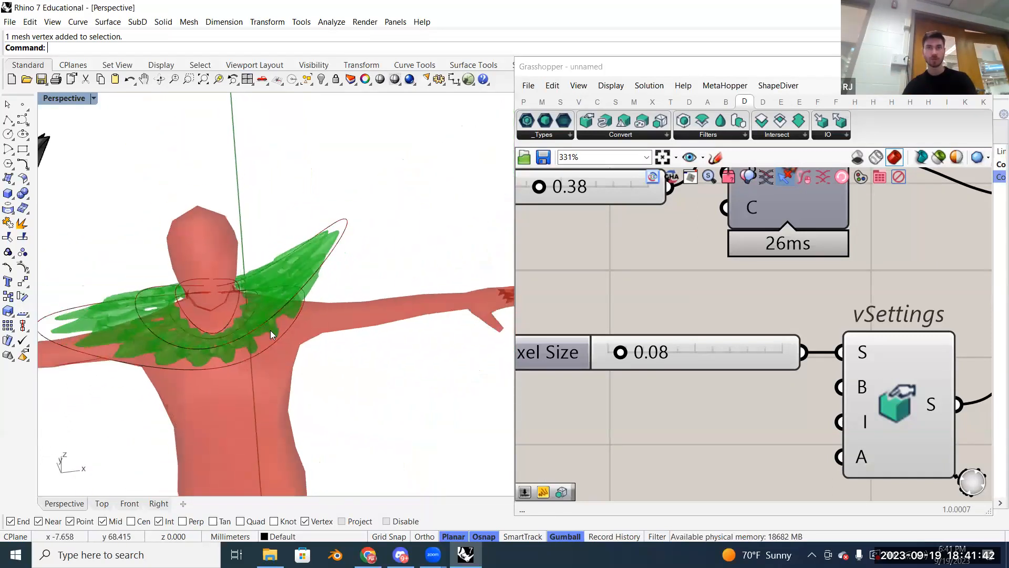
{"action": "right_click_drag", "start_coordinate": [289, 320], "coordinate": [295, 289]}
{"action": "right_click_drag", "start_coordinate": [303, 334], "coordinate": [375, 291], "text": "shift"}
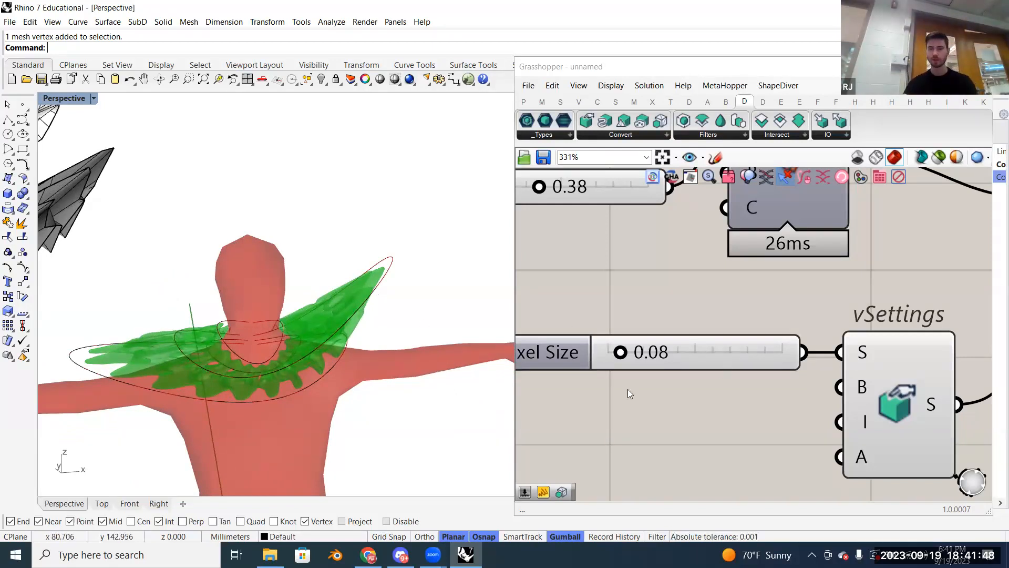
Step: Add a Volume to Mesh component after vSmooth and connect the smoothed volume to its volume input
{"action": "scroll", "coordinate": [625, 392], "scroll_direction": "down", "scroll_amount": 2}
{"action": "scroll", "coordinate": [624, 391], "scroll_direction": "down", "scroll_amount": 3}
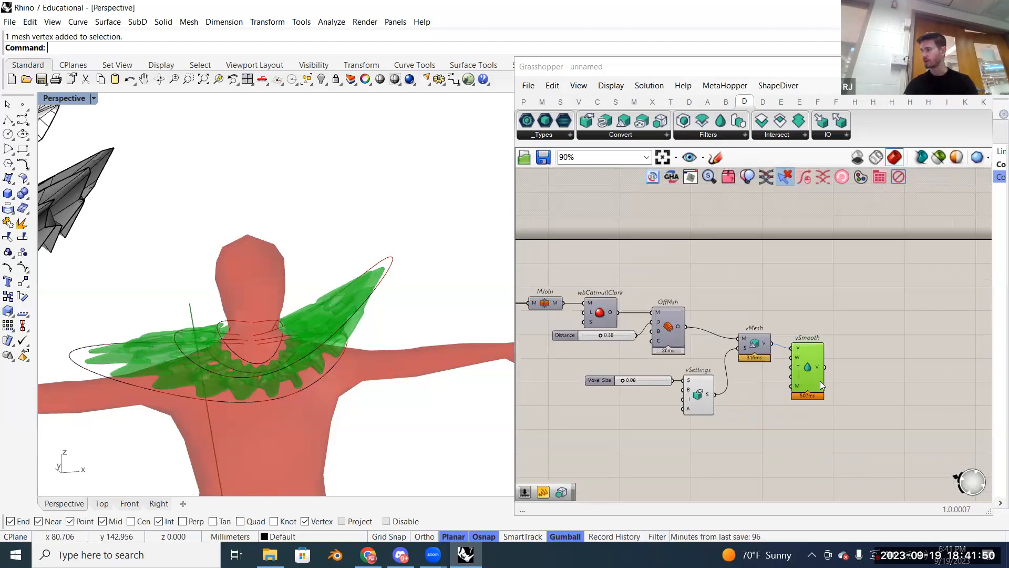
{"action": "left_click", "coordinate": [810, 359]}
{"action": "scroll", "coordinate": [810, 360], "scroll_direction": "up", "scroll_amount": 3}
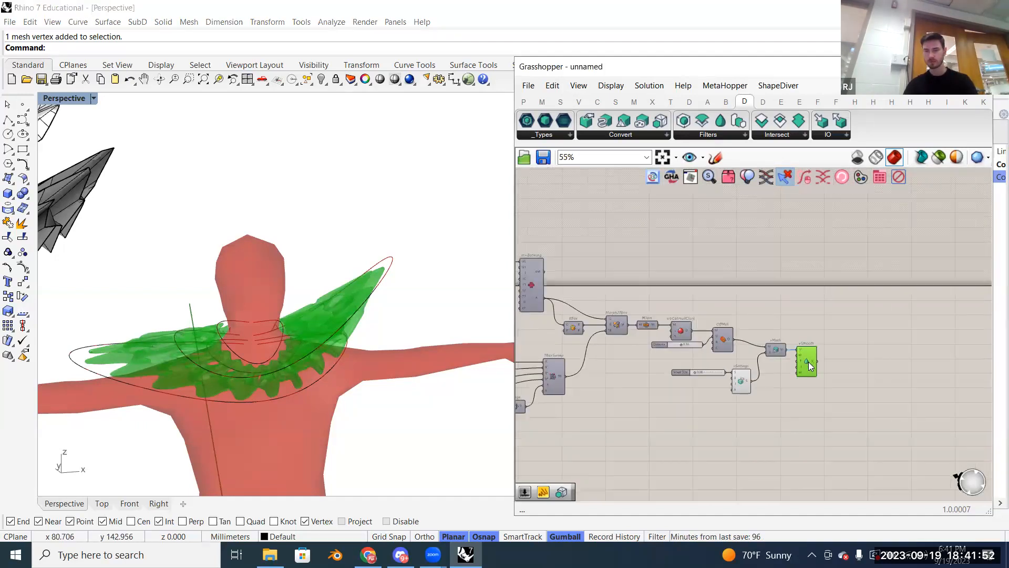
{"action": "right_click_drag", "start_coordinate": [801, 354], "coordinate": [754, 320]}
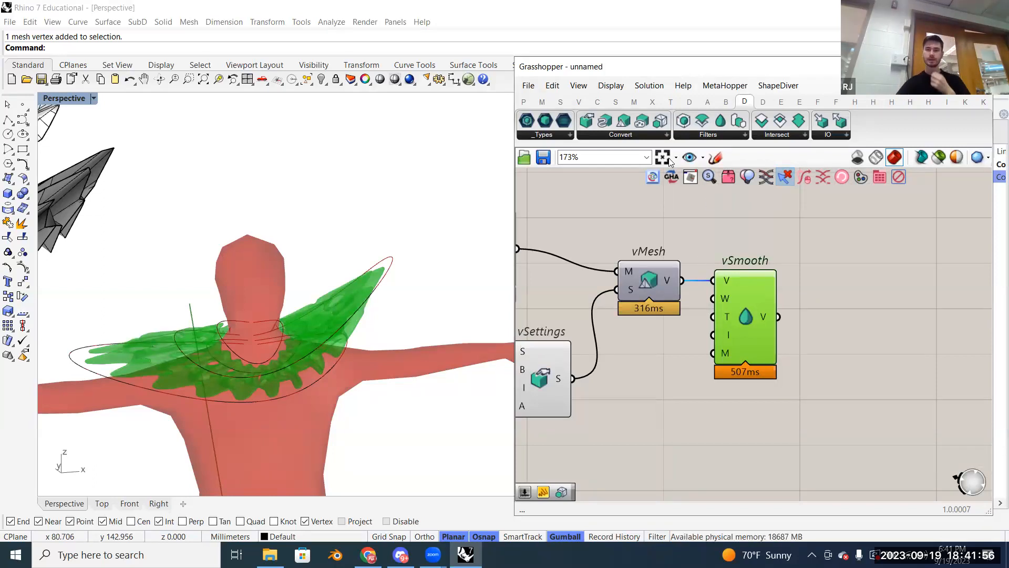
{"action": "left_click", "coordinate": [617, 135]}
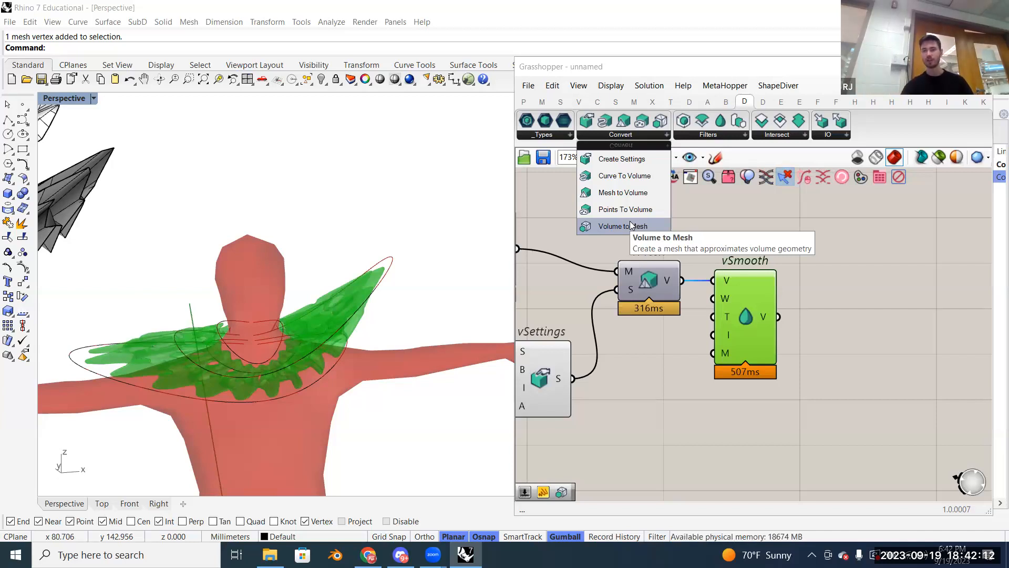
{"action": "left_click", "coordinate": [632, 225]}
{"action": "left_click", "coordinate": [879, 358]}
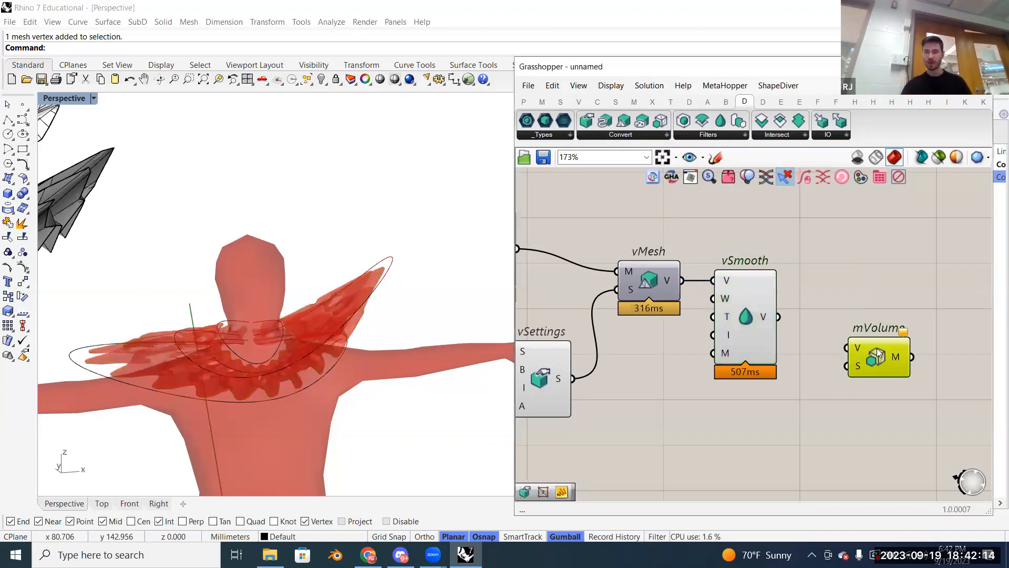
{"action": "left_click_drag", "start_coordinate": [783, 317], "coordinate": [843, 341]}
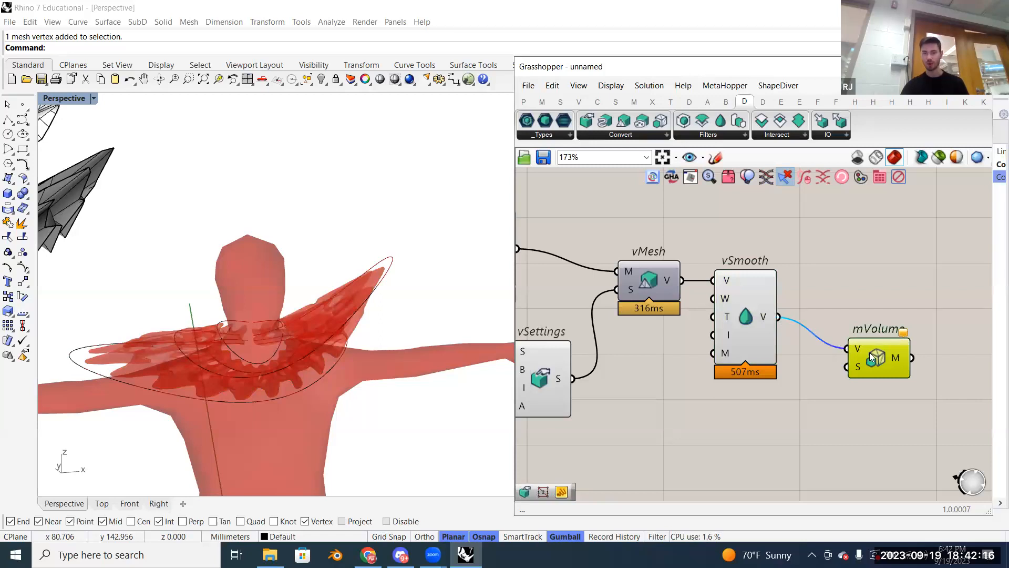
Step: Connect the volume settings output to the settings input of the Volume to Mesh component
{"action": "right_click_drag", "start_coordinate": [864, 373], "coordinate": [888, 354]}
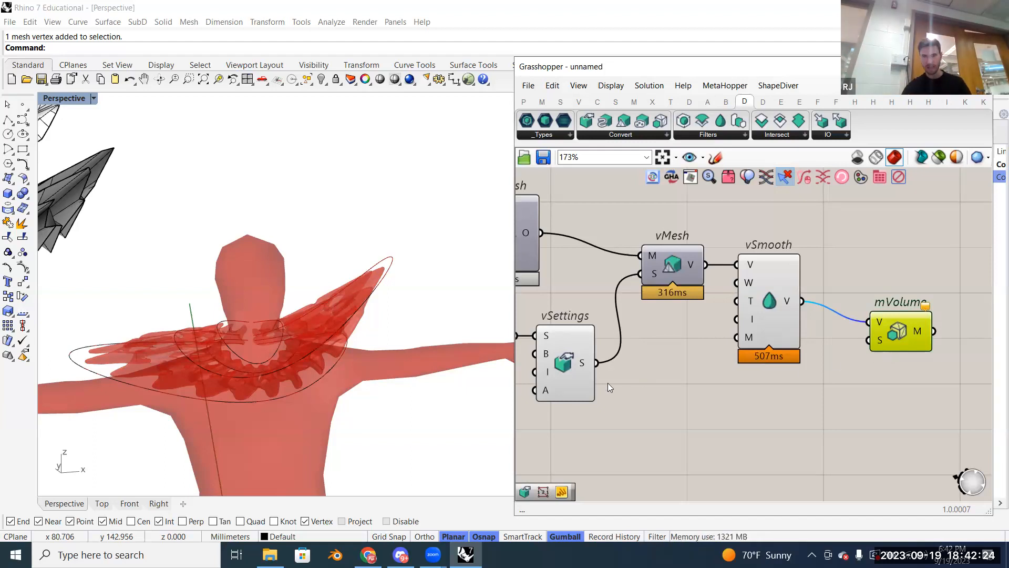
{"action": "right_click_drag", "start_coordinate": [608, 384], "coordinate": [616, 375]}
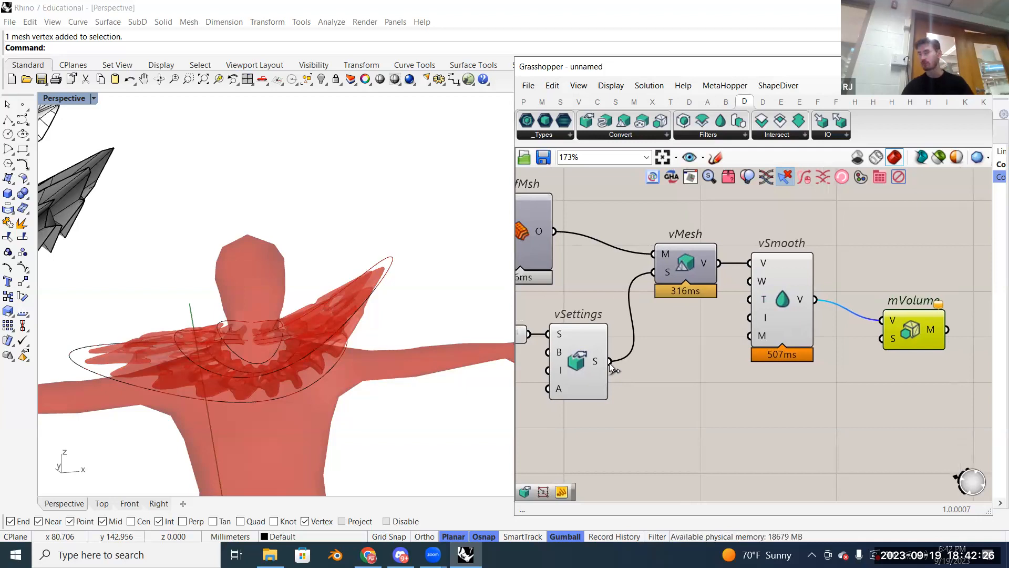
{"action": "left_click_drag", "start_coordinate": [611, 362], "coordinate": [884, 339]}
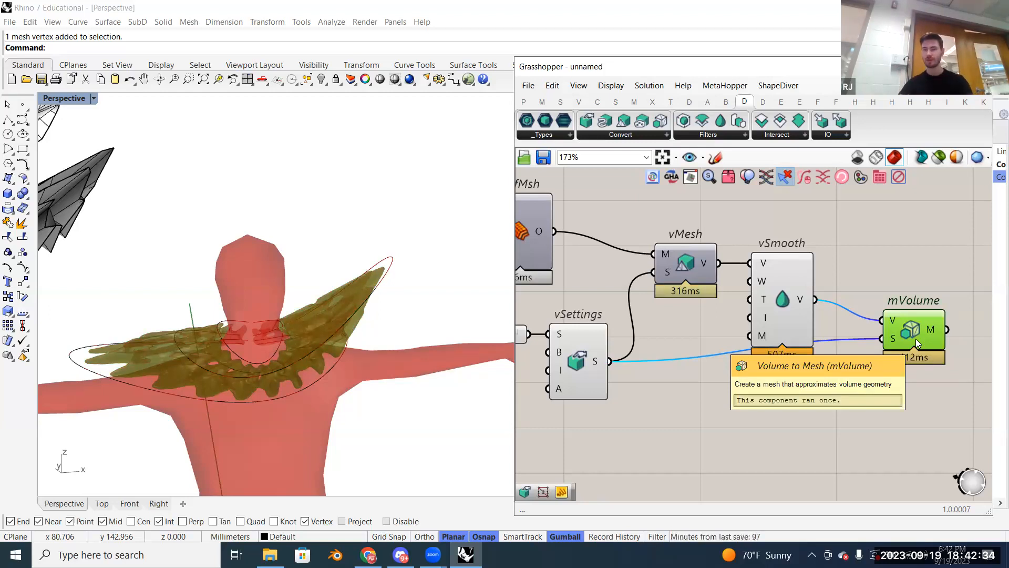
{"action": "right_click_drag", "start_coordinate": [916, 339], "coordinate": [844, 337]}
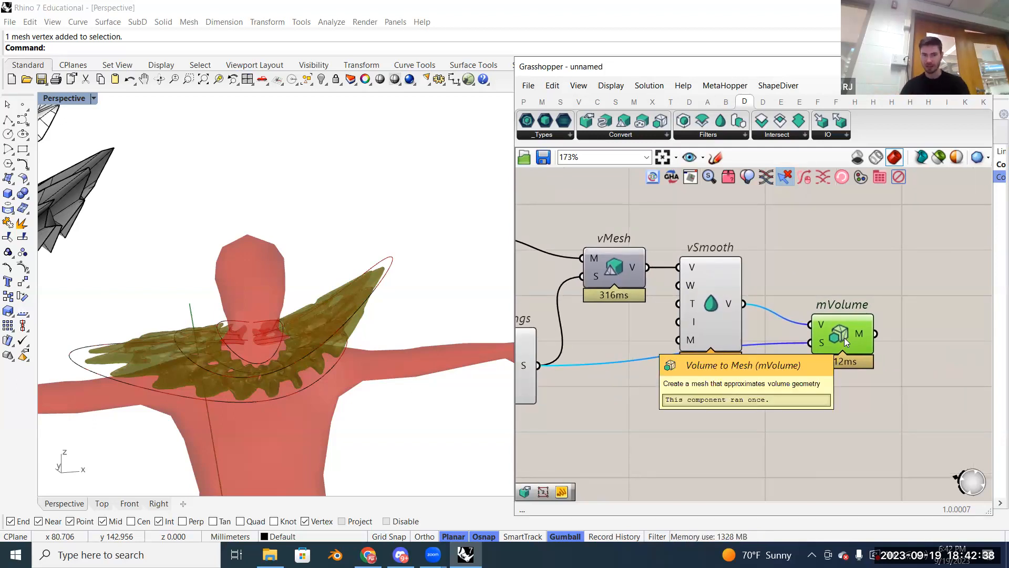
Step: Turn off the preview of the vSmooth component
{"action": "left_click", "coordinate": [864, 254]}
{"action": "right_click", "coordinate": [709, 309]}
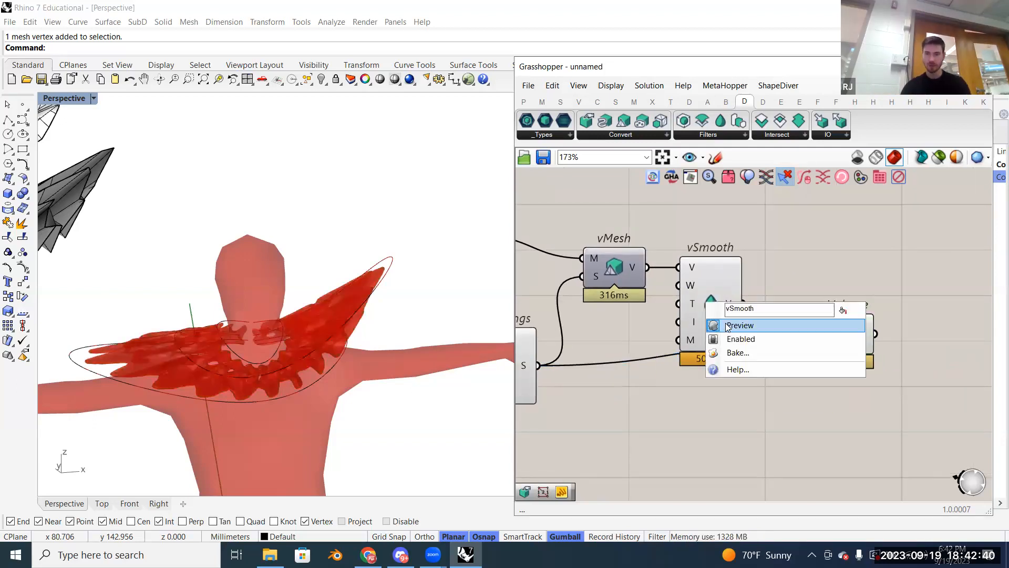
{"action": "left_click", "coordinate": [741, 323]}
{"action": "scroll", "coordinate": [823, 287], "scroll_direction": "down", "scroll_amount": 2}
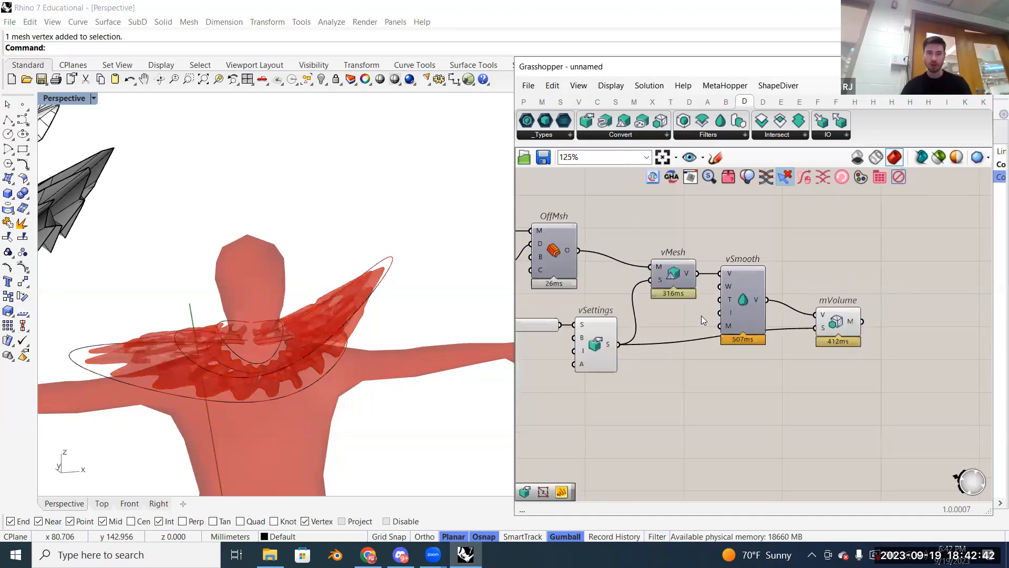
Step: Bake the Volume to Mesh result and move the baked collar away from the figure, alongside the earlier baked versions
{"action": "right_click", "coordinate": [836, 322]}
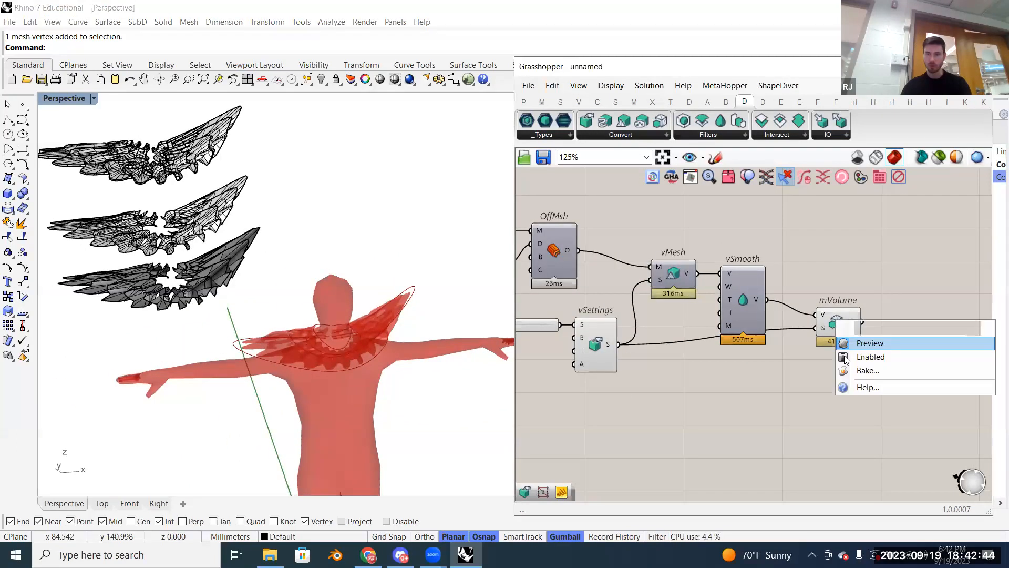
{"action": "left_click", "coordinate": [917, 374]}
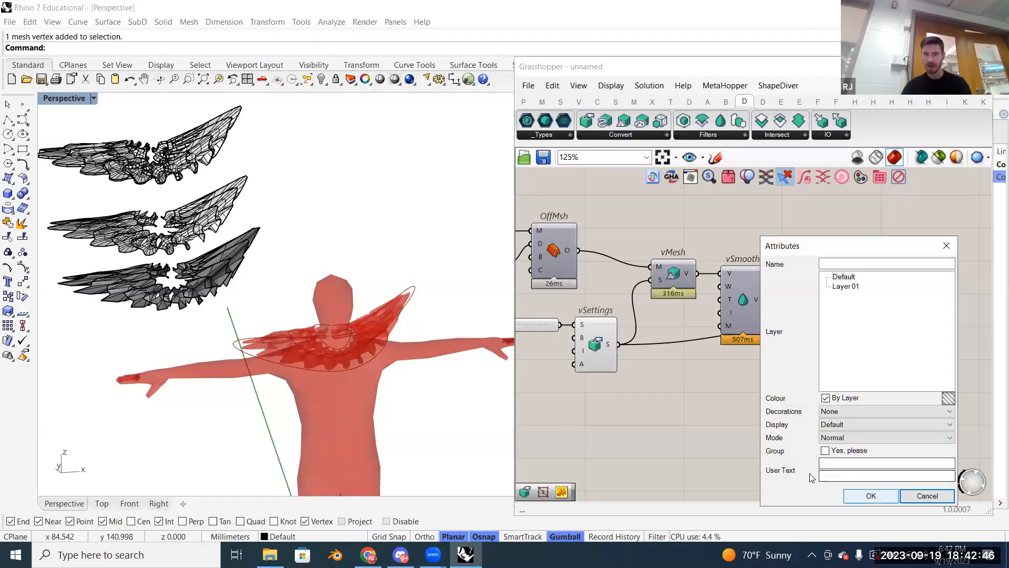
{"action": "left_click", "coordinate": [924, 492]}
{"action": "left_click", "coordinate": [380, 320]}
{"action": "right_click_drag", "start_coordinate": [380, 321], "coordinate": [444, 377], "text": "shift"}
{"action": "mouse_move", "coordinate": [388, 323]}
{"action": "left_mouse_down"}
{"action": "mouse_move", "coordinate": [218, 112]}
{"action": "mouse_move", "coordinate": [389, 323]}
{"action": "left_mouse_up"}
Step: Compare the mesh faces and surface of the baked smoothed collar with those of the earlier baked offset collar
{"action": "scroll", "coordinate": [282, 225], "scroll_direction": "up", "scroll_amount": 10}
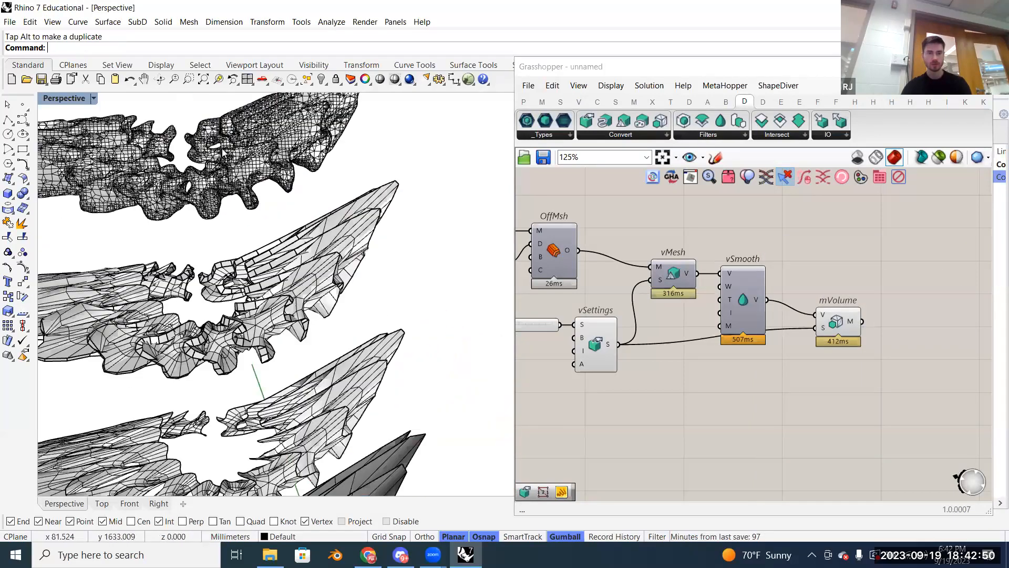
{"action": "scroll", "coordinate": [175, 316], "scroll_direction": "up", "scroll_amount": 8}
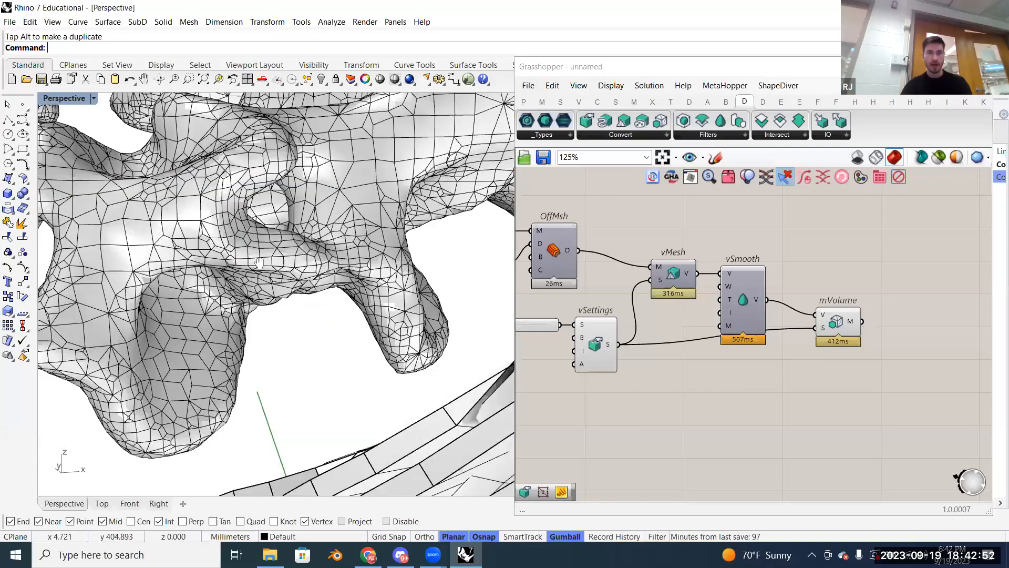
{"action": "right_click_drag", "start_coordinate": [175, 315], "coordinate": [294, 286]}
{"action": "scroll", "coordinate": [286, 250], "scroll_direction": "down", "scroll_amount": 8}
{"action": "scroll", "coordinate": [353, 383], "scroll_direction": "up", "scroll_amount": 8}
{"action": "scroll", "coordinate": [335, 382], "scroll_direction": "up", "scroll_amount": 5}
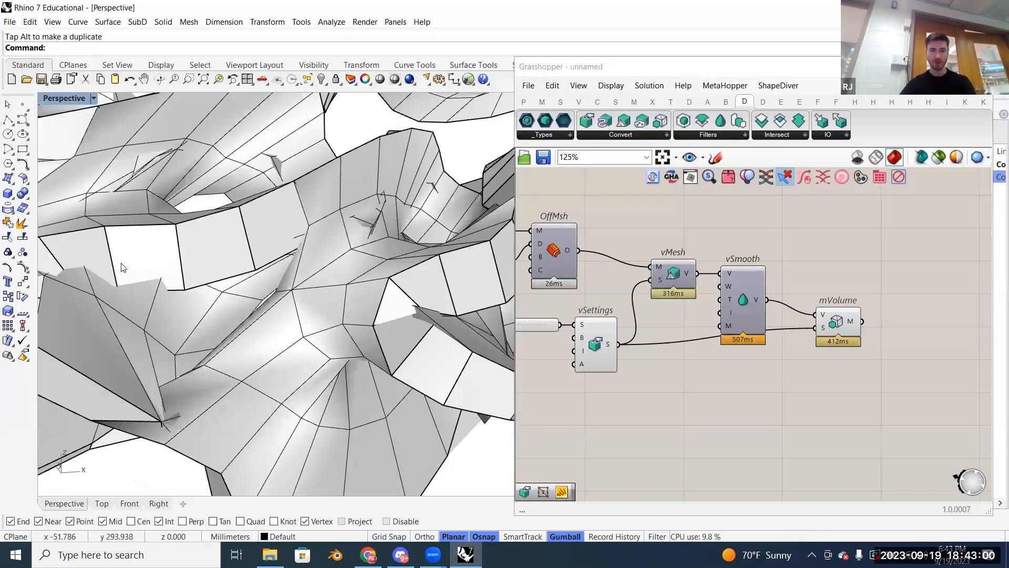
{"action": "scroll", "coordinate": [250, 334], "scroll_direction": "down", "scroll_amount": 10}
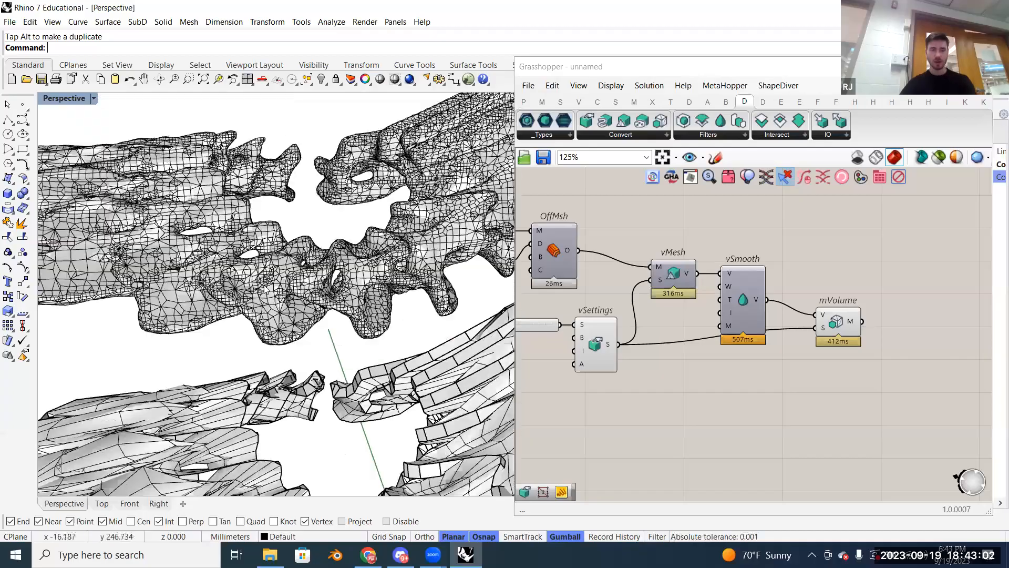
{"action": "scroll", "coordinate": [266, 292], "scroll_direction": "up", "scroll_amount": 8}
{"action": "scroll", "coordinate": [268, 292], "scroll_direction": "down", "scroll_amount": 5}
{"action": "right_click_drag", "start_coordinate": [271, 294], "coordinate": [323, 317]}
{"action": "scroll", "coordinate": [366, 295], "scroll_direction": "up", "scroll_amount": 4}
{"action": "scroll", "coordinate": [323, 326], "scroll_direction": "down", "scroll_amount": 4}
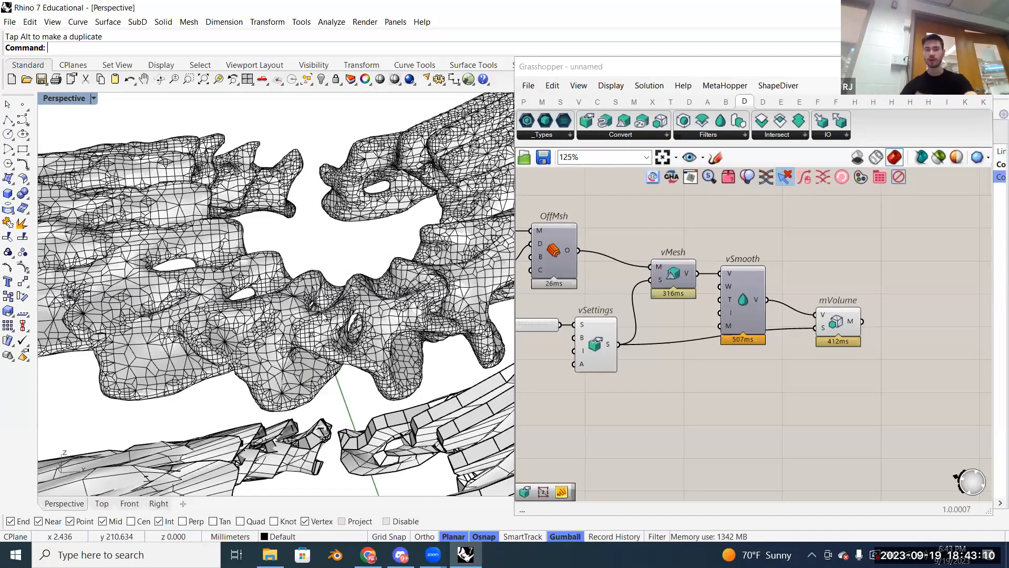
Step: Move the baked smoothed collar slightly sideways along the row of baked versions and deselect it
{"action": "right_click_drag", "start_coordinate": [319, 342], "coordinate": [269, 327]}
{"action": "left_click", "coordinate": [268, 327]}
{"action": "left_click", "coordinate": [316, 256]}
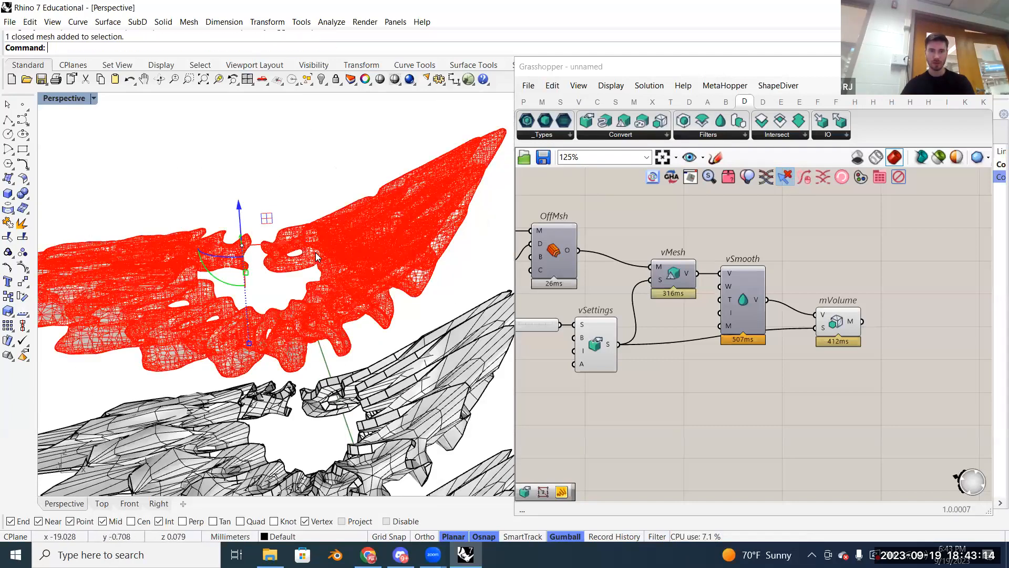
{"action": "left_click_drag", "start_coordinate": [270, 250], "coordinate": [298, 249]}
{"action": "left_click_drag", "start_coordinate": [830, 379], "coordinate": [603, 242]}
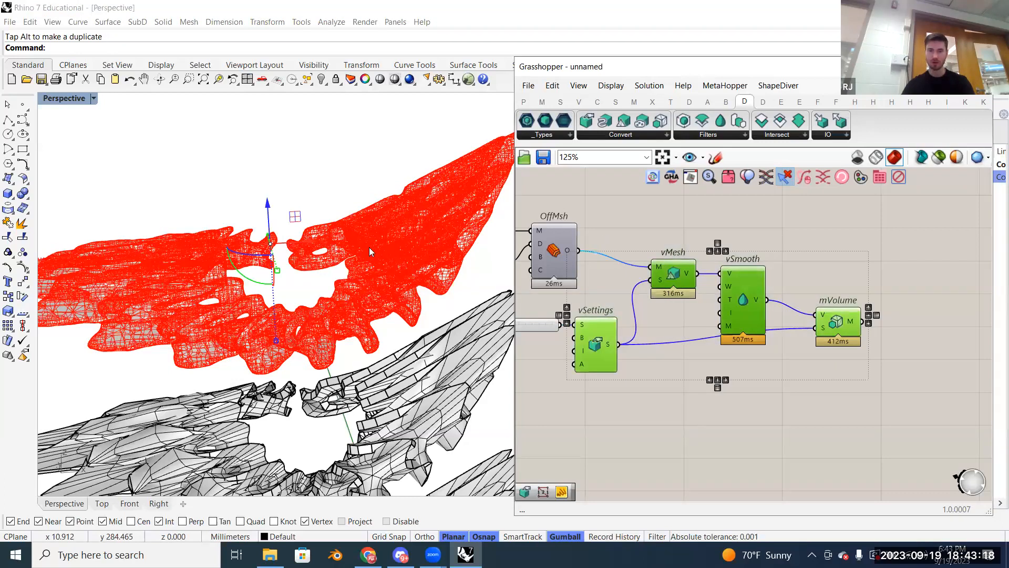
{"action": "left_click", "coordinate": [314, 174]}
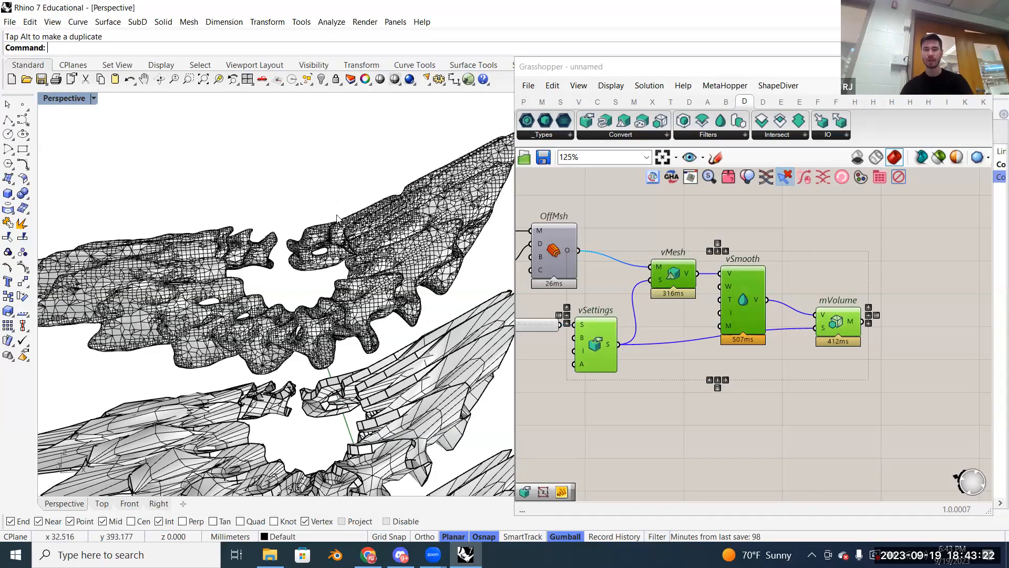
Step: Examine the baked smoothed collar's mesh faces, openings and rounded edges from several angles
{"action": "scroll", "coordinate": [330, 253], "scroll_direction": "up", "scroll_amount": 10}
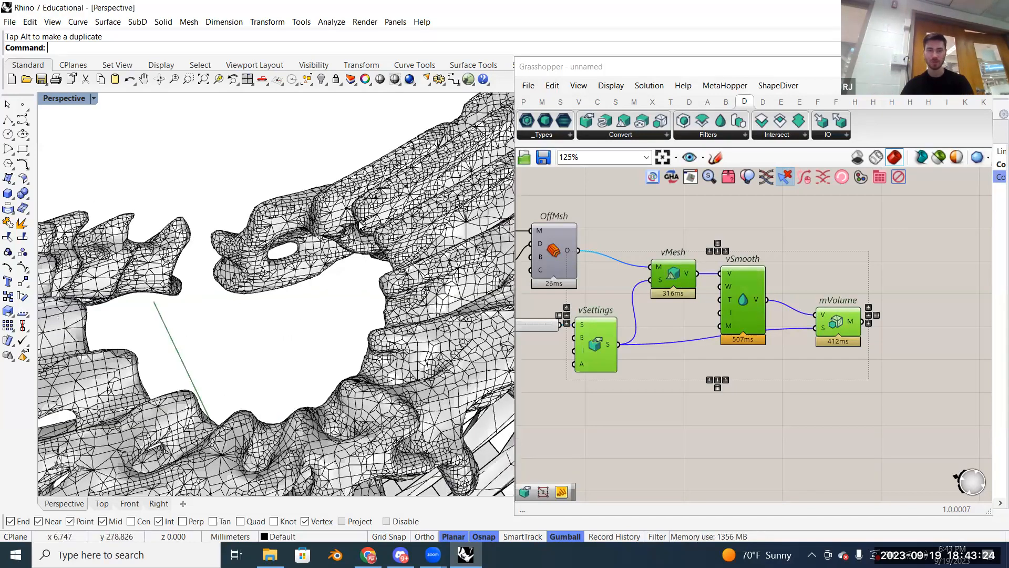
{"action": "scroll", "coordinate": [387, 241], "scroll_direction": "down", "scroll_amount": 5}
{"action": "left_click", "coordinate": [387, 241]}
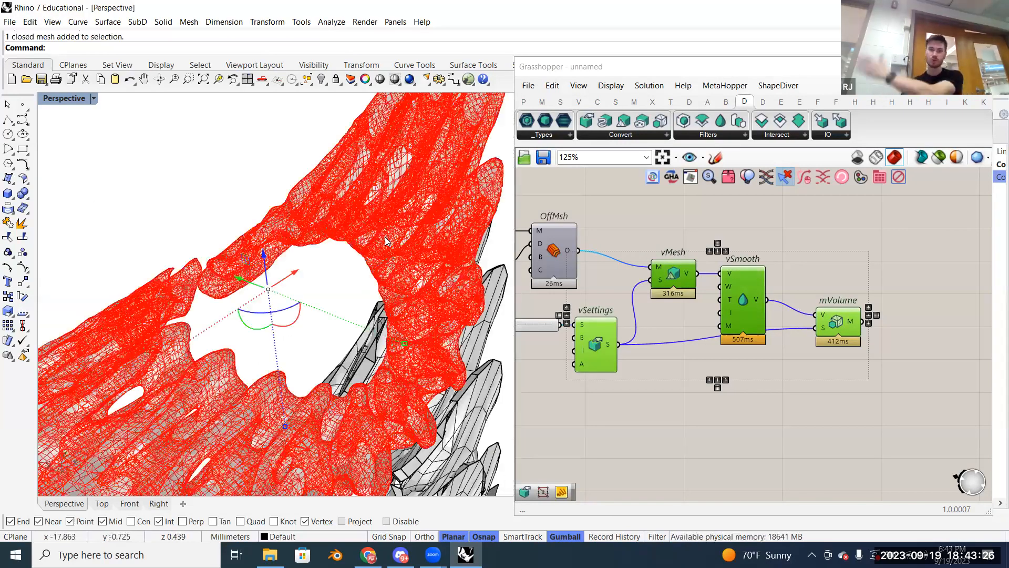
{"action": "scroll", "coordinate": [380, 238], "scroll_direction": "down", "scroll_amount": 7}
{"action": "right_click_drag", "start_coordinate": [379, 239], "coordinate": [307, 201]}
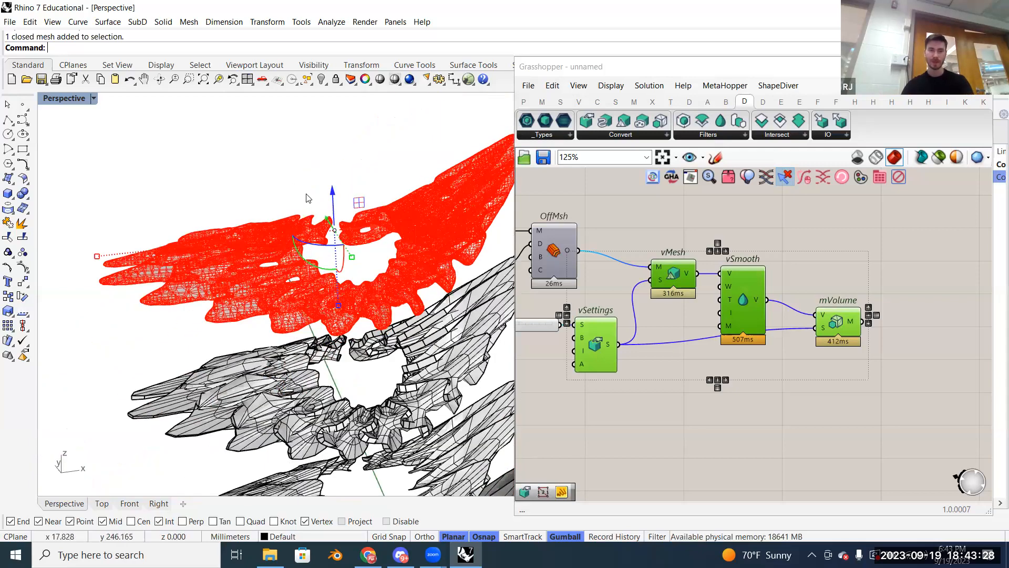
{"action": "left_click", "coordinate": [304, 201]}
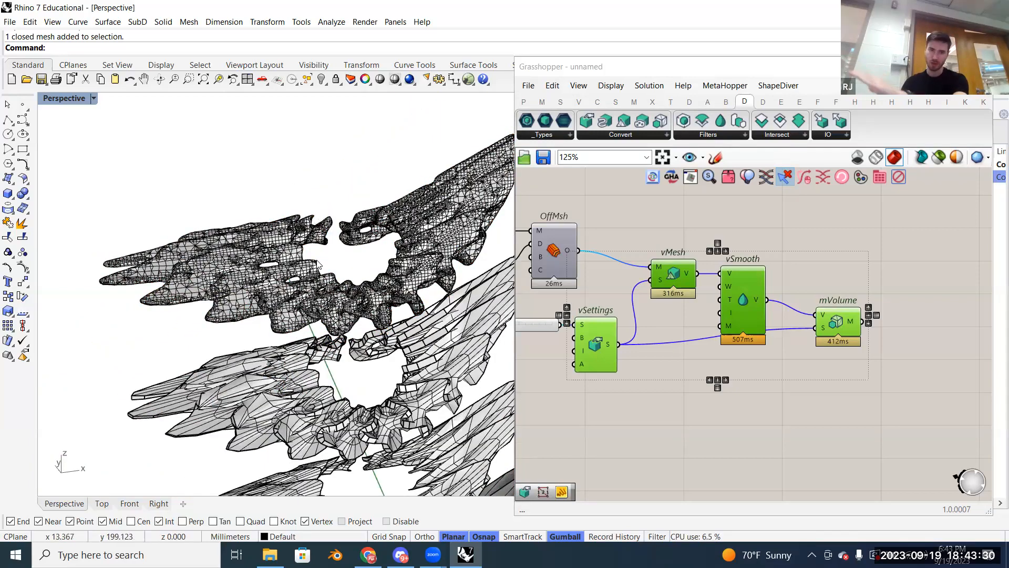
{"action": "scroll", "coordinate": [319, 266], "scroll_direction": "down", "scroll_amount": 4}
{"action": "scroll", "coordinate": [323, 263], "scroll_direction": "up", "scroll_amount": 7}
{"action": "right_click_drag", "start_coordinate": [325, 252], "coordinate": [332, 279]}
{"action": "scroll", "coordinate": [315, 289], "scroll_direction": "down", "scroll_amount": 5}
{"action": "scroll", "coordinate": [265, 309], "scroll_direction": "up", "scroll_amount": 7}
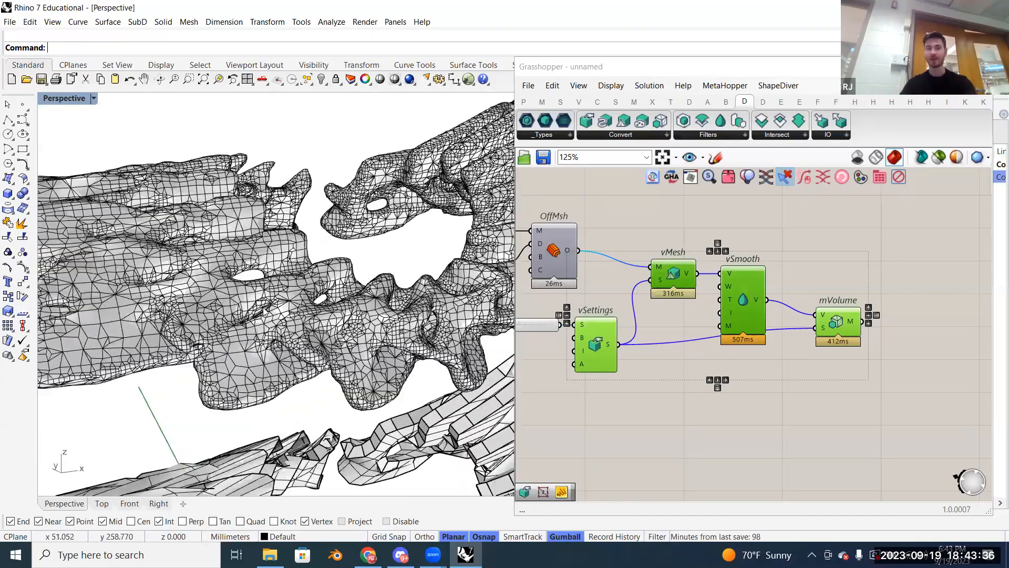
{"action": "left_click", "coordinate": [264, 312]}
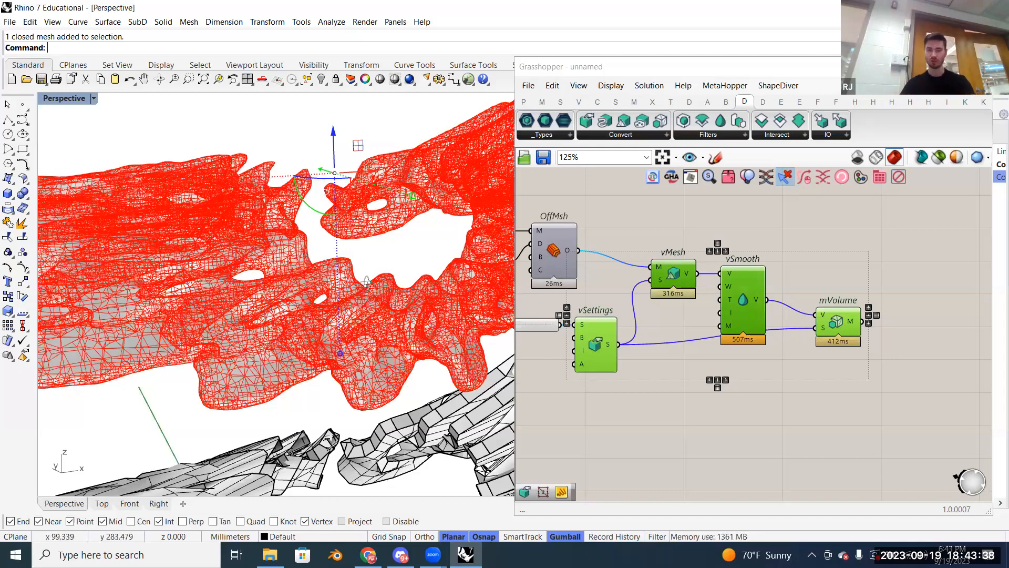
{"action": "right_click_drag", "start_coordinate": [367, 283], "coordinate": [367, 273]}
{"action": "left_click", "coordinate": [367, 273]}
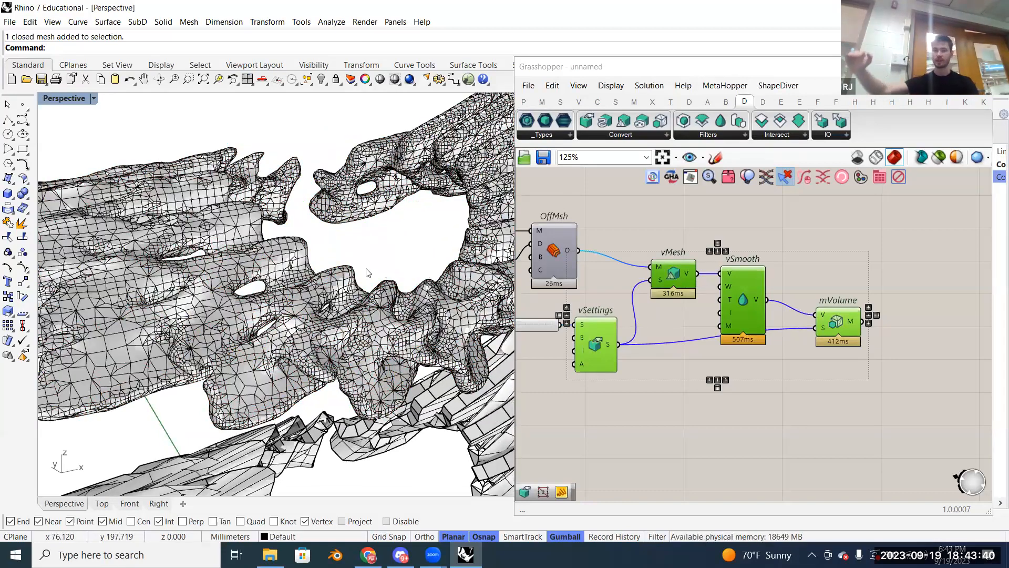
{"action": "scroll", "coordinate": [226, 278], "scroll_direction": "down", "scroll_amount": 5}
{"action": "right_click_drag", "start_coordinate": [227, 277], "coordinate": [363, 266]}
{"action": "left_click", "coordinate": [316, 253]}
{"action": "left_click", "coordinate": [177, 237]}
Step: Bake the Volume to Mesh result in place around the figure's neck
{"action": "right_click_drag", "start_coordinate": [177, 237], "coordinate": [312, 366]}
{"action": "scroll", "coordinate": [217, 257], "scroll_direction": "down", "scroll_amount": 8}
{"action": "scroll", "coordinate": [337, 404], "scroll_direction": "up", "scroll_amount": 6}
{"action": "scroll", "coordinate": [337, 404], "scroll_direction": "up", "scroll_amount": 2}
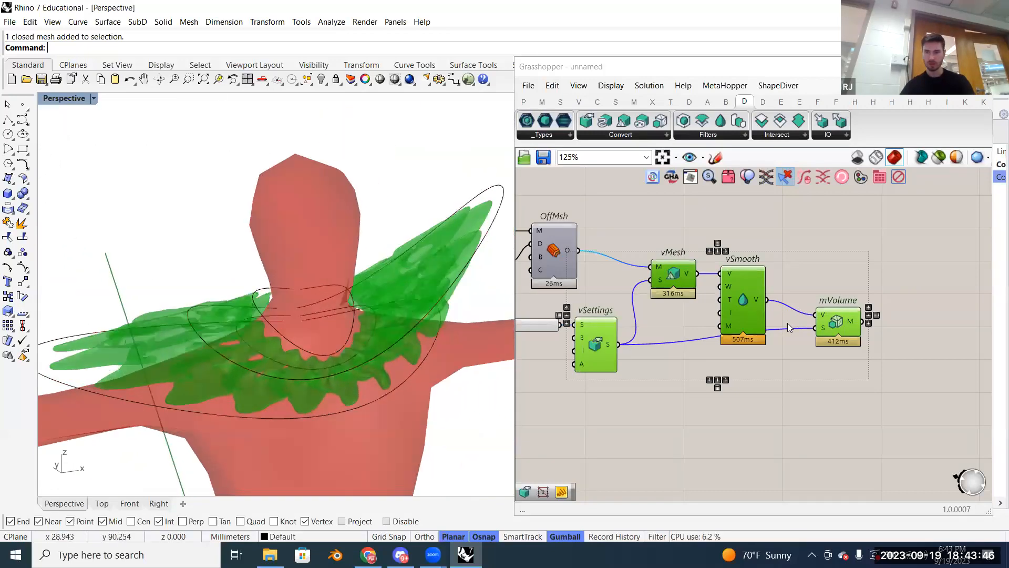
{"action": "left_click", "coordinate": [929, 268]}
{"action": "right_click", "coordinate": [843, 340]}
{"action": "left_click", "coordinate": [862, 368]}
{"action": "left_click", "coordinate": [890, 492]}
{"action": "right_click_drag", "start_coordinate": [406, 193], "coordinate": [274, 197]}
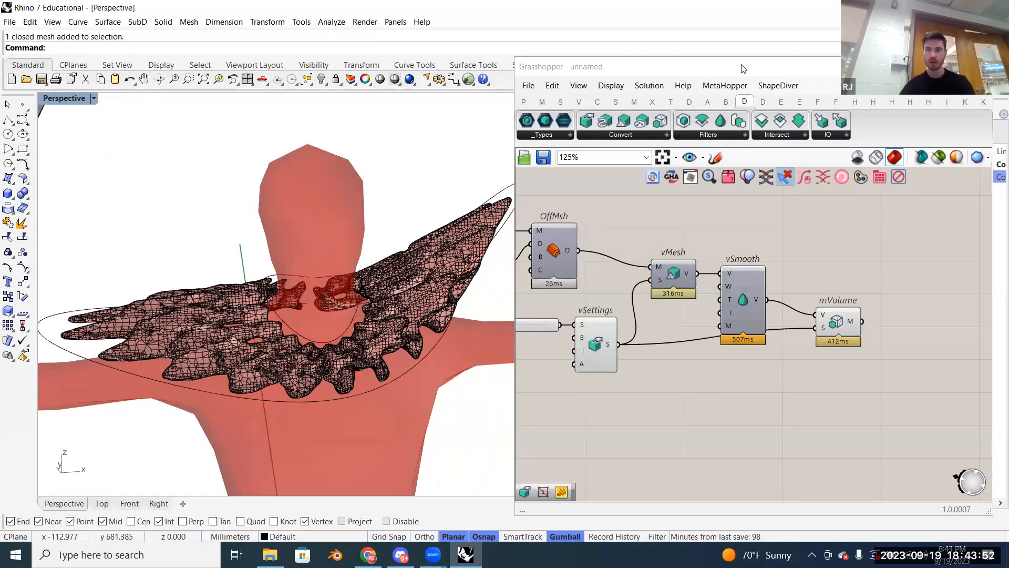
Step: Turn on Layer 01 to show the figure mesh together with the baked collar, moving the Grasshopper window aside and back
{"action": "left_click_drag", "start_coordinate": [784, 240], "coordinate": [784, 329]}
{"action": "left_click", "coordinate": [924, 177]}
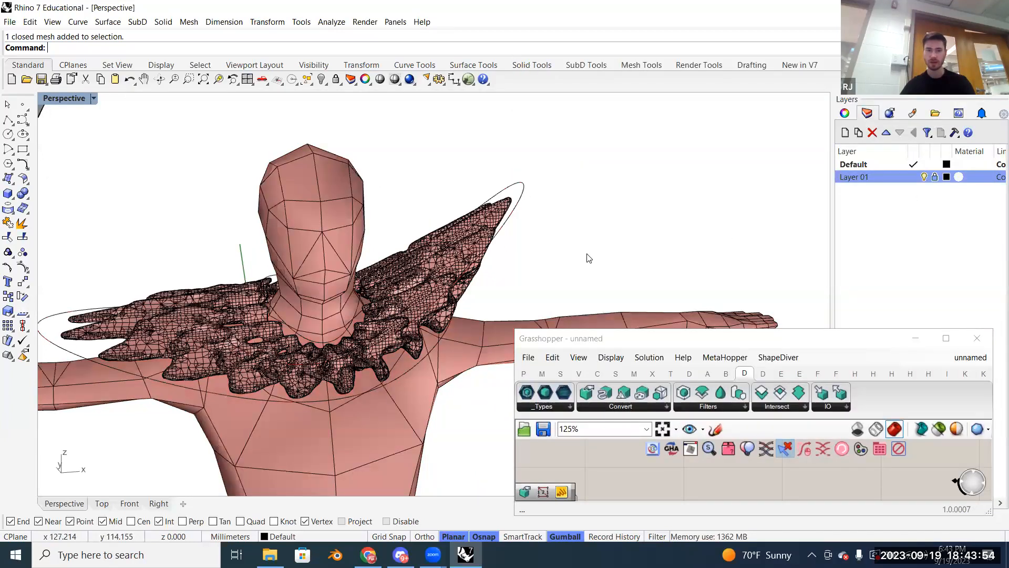
{"action": "right_click_drag", "start_coordinate": [577, 289], "coordinate": [535, 204]}
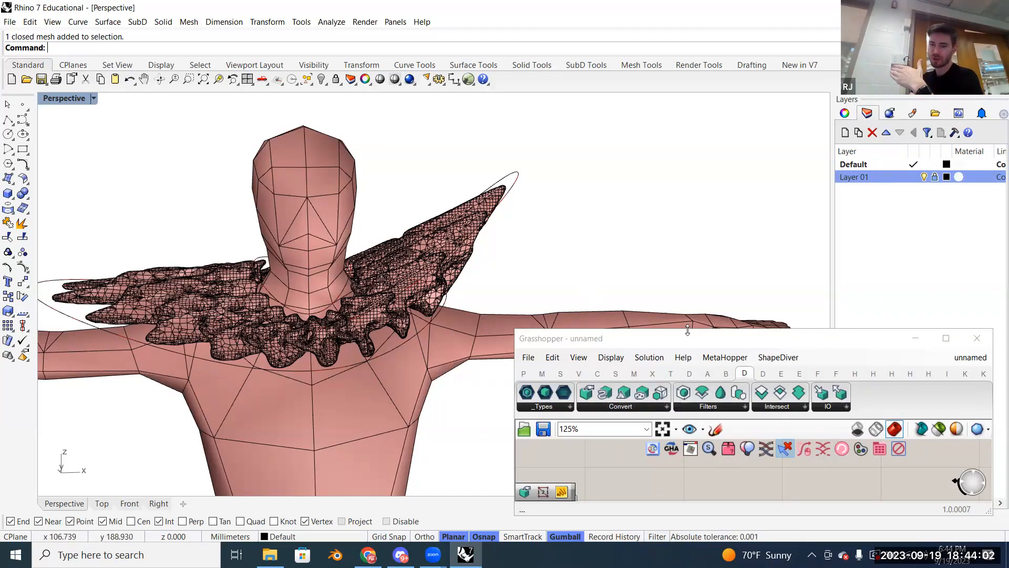
{"action": "left_click", "coordinate": [688, 330]}
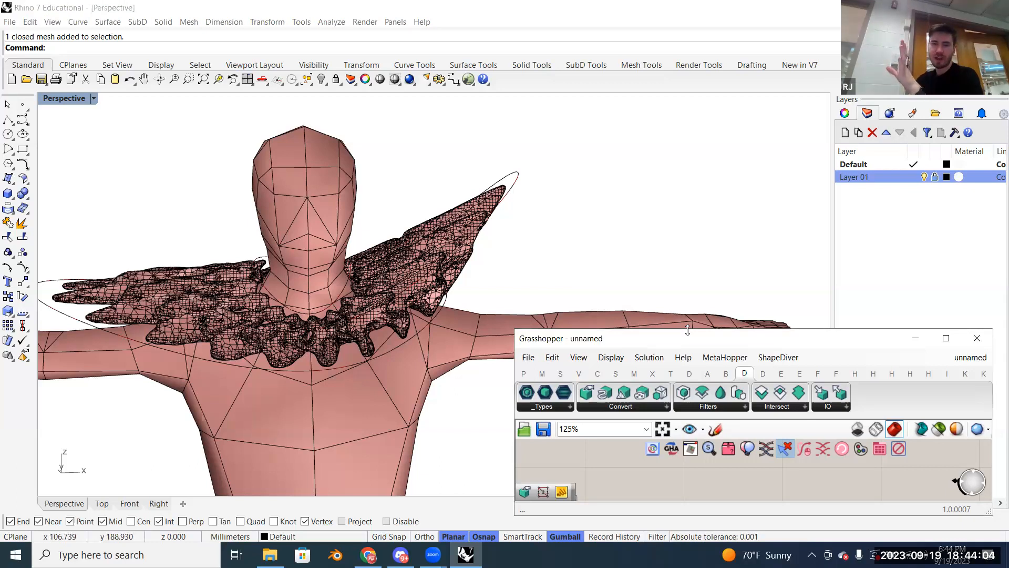
{"action": "left_click_drag", "start_coordinate": [688, 330], "coordinate": [690, 61]}
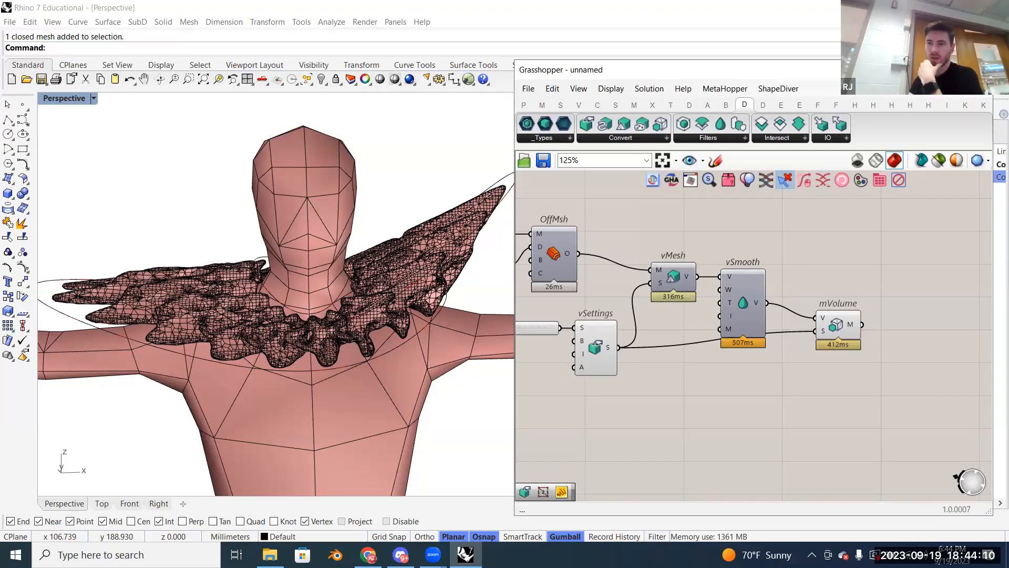
Step: Switch to the open PufferfishMesh+Necklace definition and bring its necklace on the second figure into view
{"action": "left_click", "coordinate": [966, 88]}
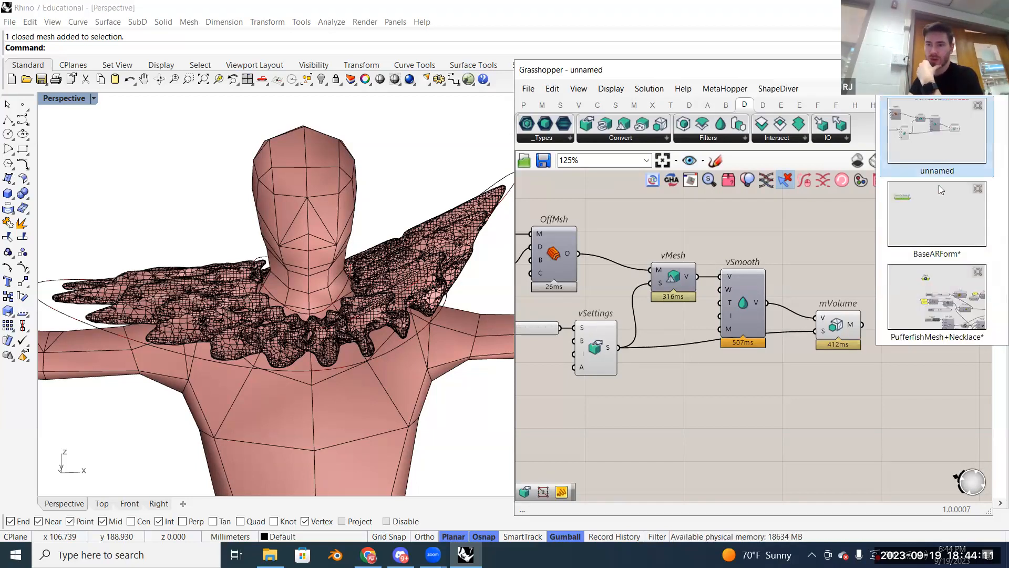
{"action": "left_click", "coordinate": [921, 297]}
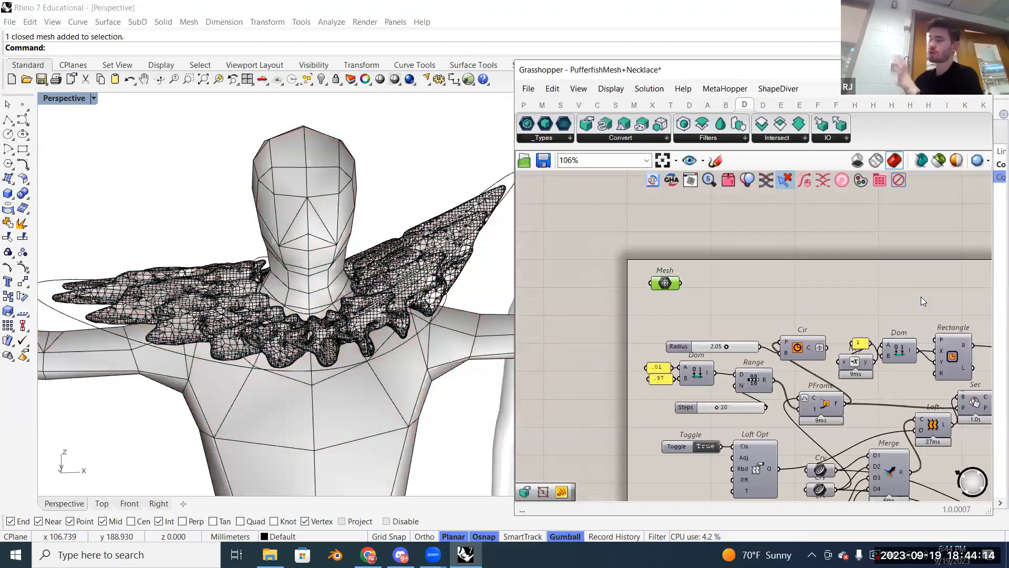
{"action": "scroll", "coordinate": [263, 300], "scroll_direction": "down", "scroll_amount": 5}
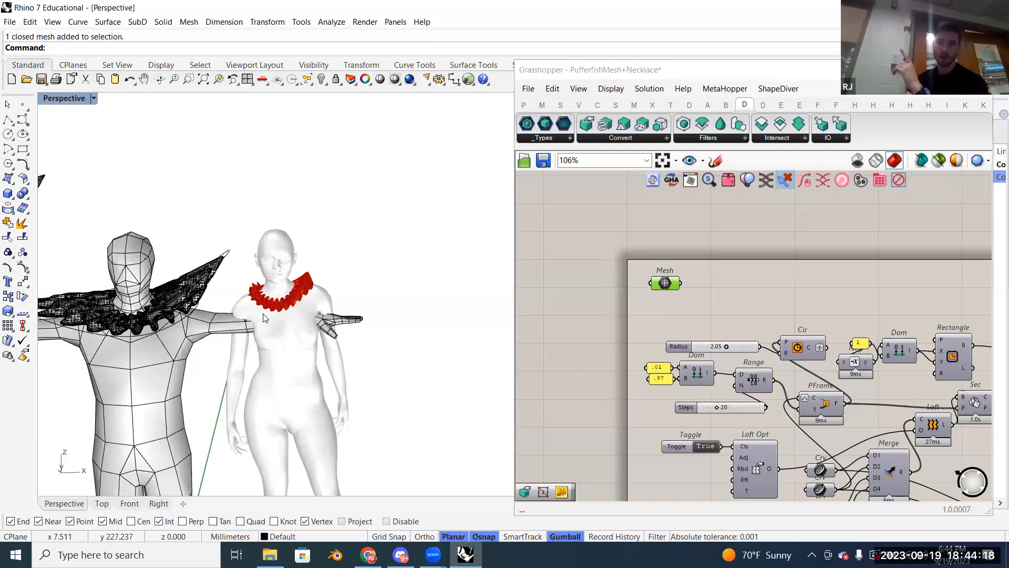
Step: Switch to Discord and browse the hw channel back to its earliest shared 3D-printing and computational design references
{"action": "left_click", "coordinate": [401, 555]}
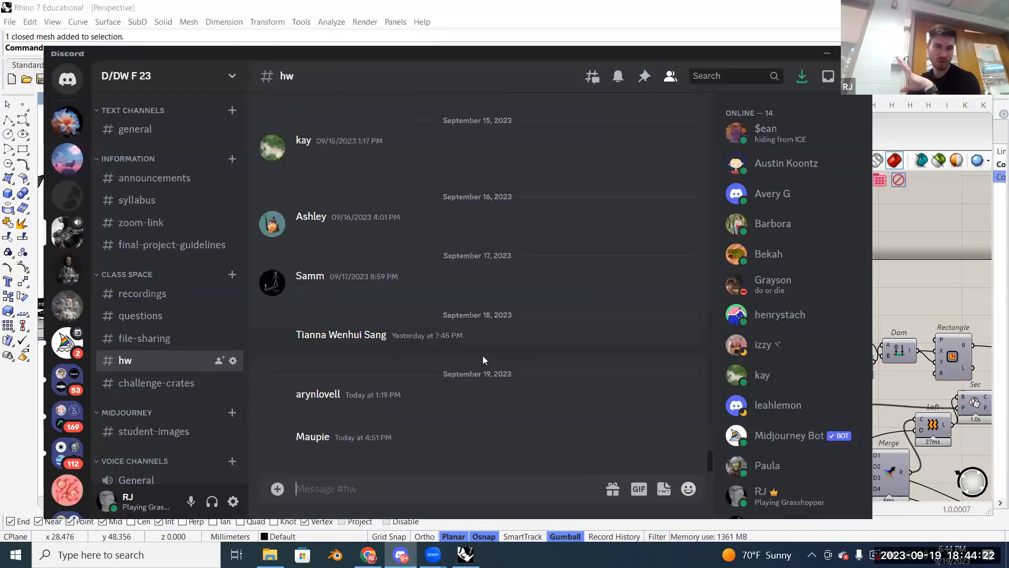
{"action": "scroll", "coordinate": [481, 337], "scroll_direction": "up", "scroll_amount": 15}
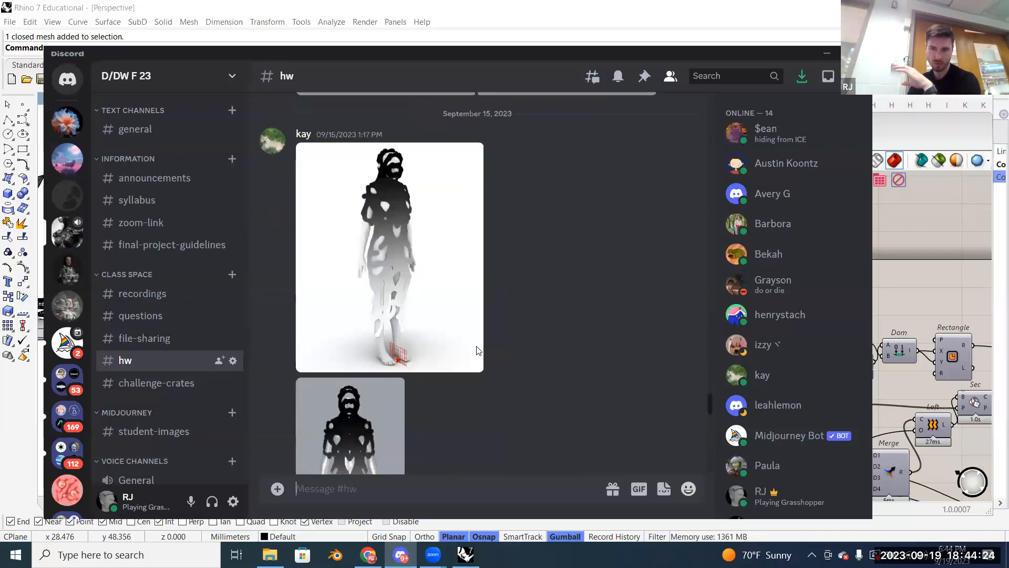
{"action": "scroll", "coordinate": [475, 355], "scroll_direction": "up", "scroll_amount": 10}
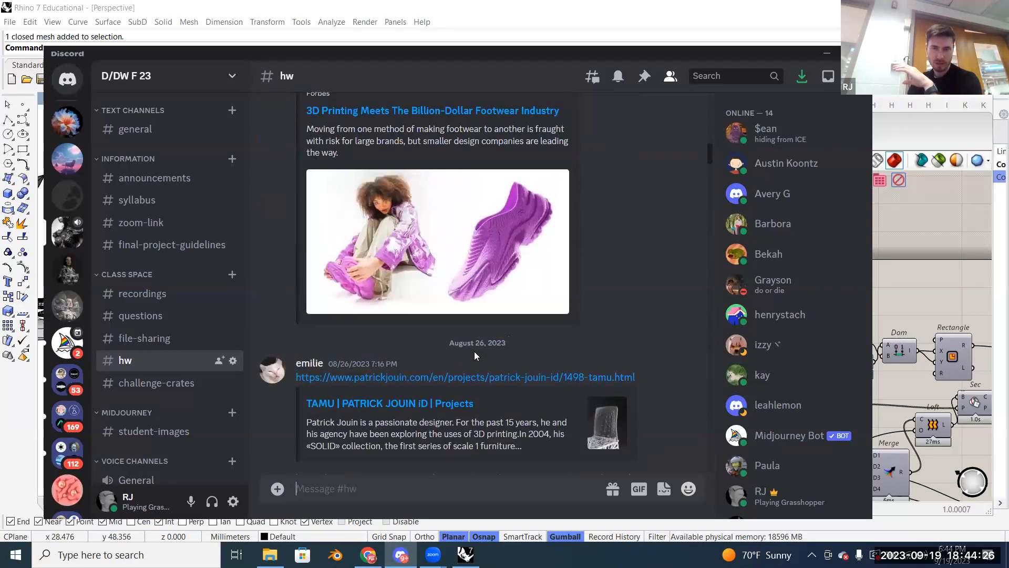
{"action": "scroll", "coordinate": [475, 356], "scroll_direction": "up", "scroll_amount": 5}
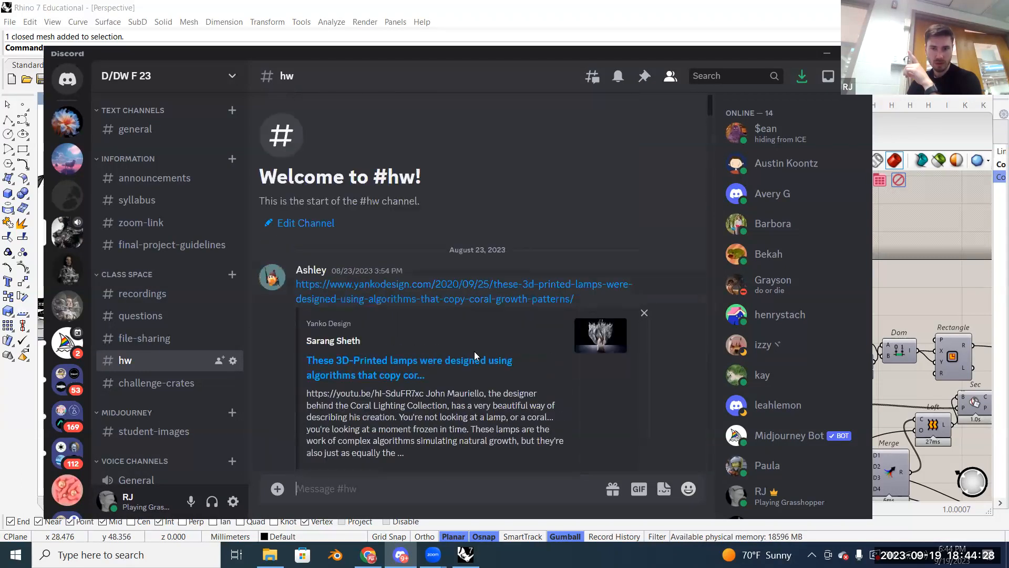
{"action": "scroll", "coordinate": [477, 357], "scroll_direction": "down", "scroll_amount": 6}
{"action": "scroll", "coordinate": [477, 357], "scroll_direction": "down", "scroll_amount": 8}
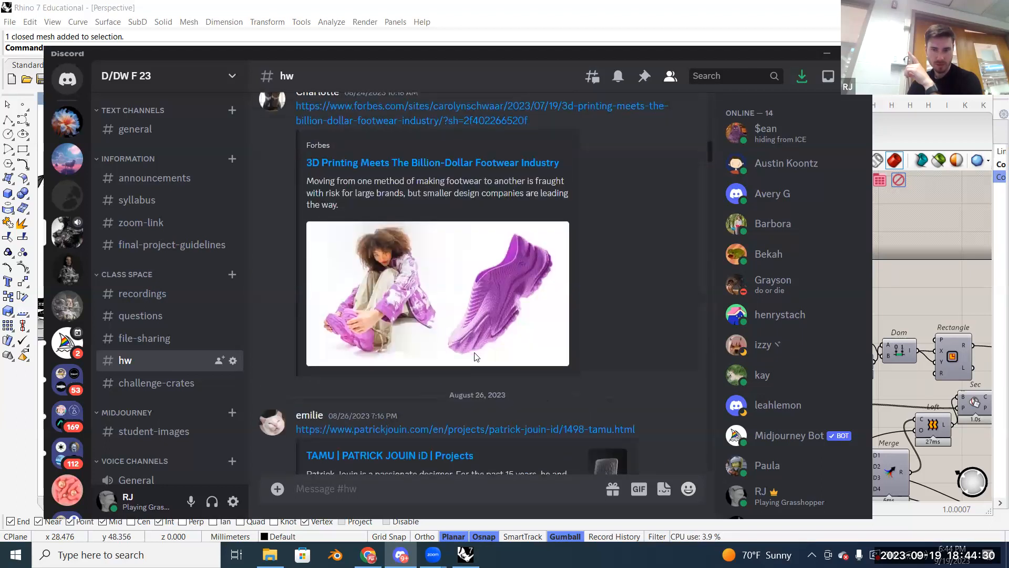
{"action": "scroll", "coordinate": [475, 353], "scroll_direction": "down", "scroll_amount": 10}
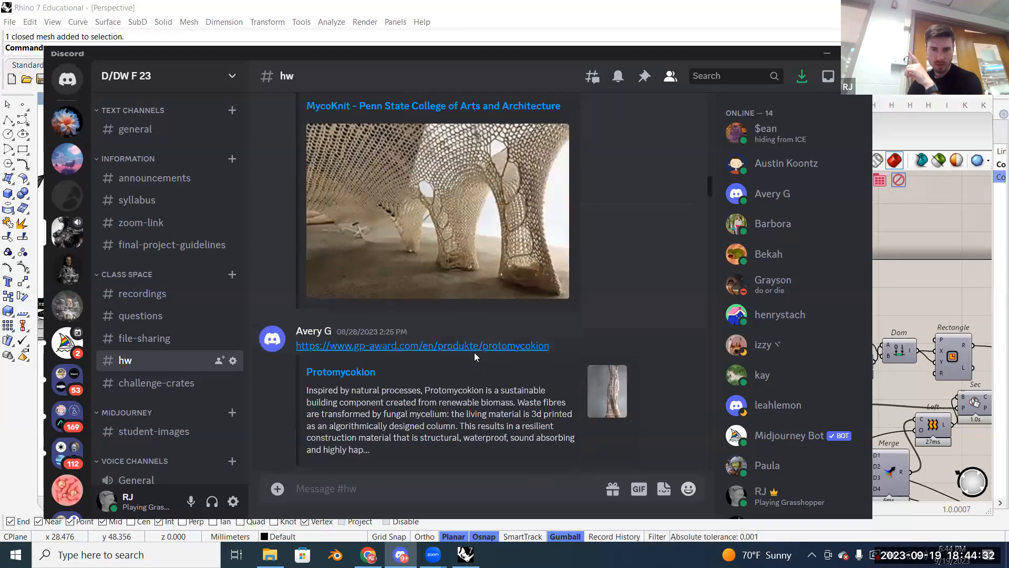
{"action": "scroll", "coordinate": [476, 357], "scroll_direction": "down", "scroll_amount": 10}
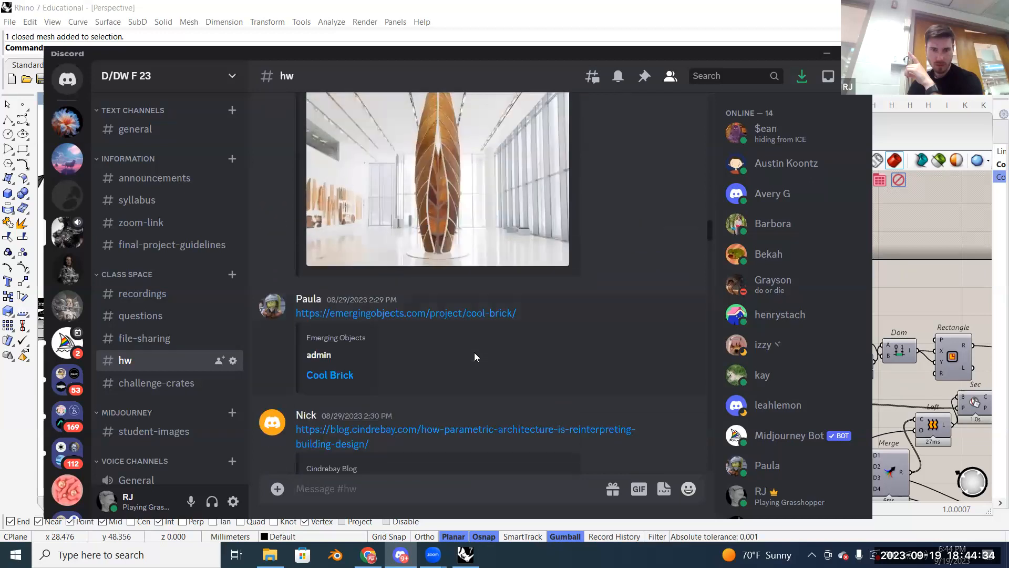
Step: Examine the hw channel references on parametric architecture, Iris van Herpen's Architectonics, Adidas 3D printed shoes and Neri Oxman's death masks
{"action": "scroll", "coordinate": [474, 353], "scroll_direction": "up", "scroll_amount": 3}
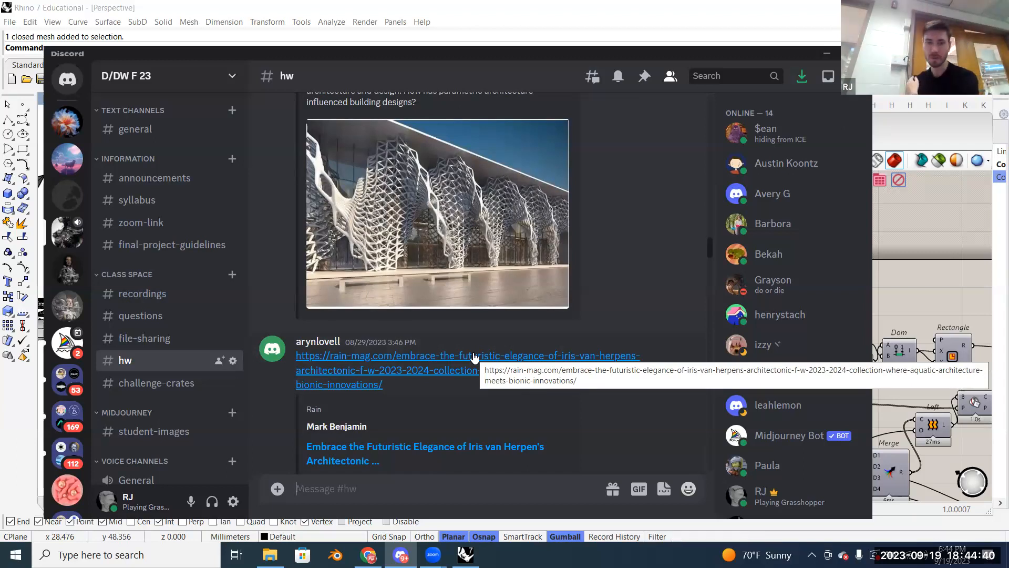
{"action": "scroll", "coordinate": [424, 227], "scroll_direction": "up", "scroll_amount": 1}
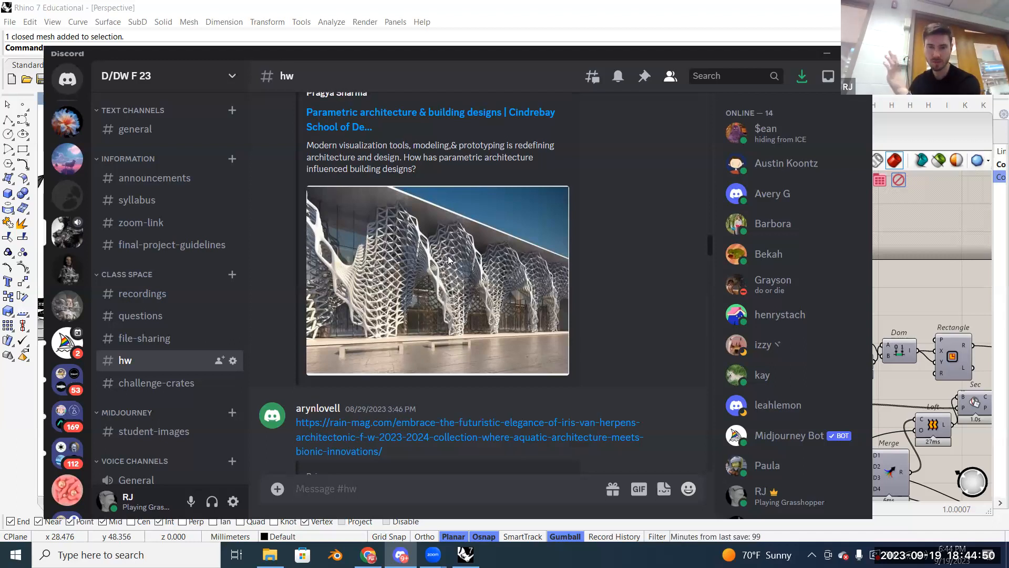
{"action": "scroll", "coordinate": [450, 262], "scroll_direction": "up", "scroll_amount": 2}
{"action": "scroll", "coordinate": [450, 266], "scroll_direction": "down", "scroll_amount": 6}
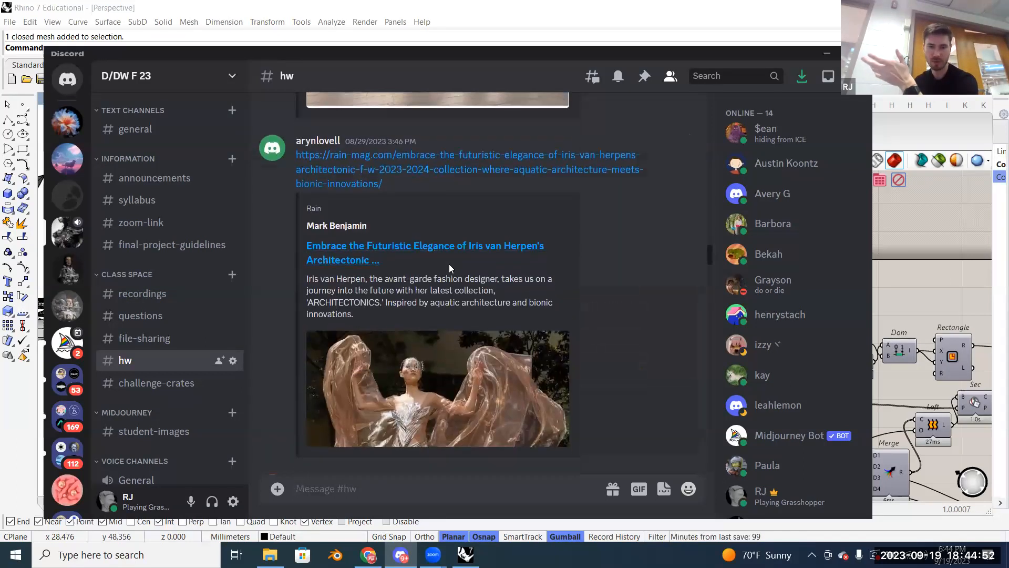
{"action": "scroll", "coordinate": [450, 268], "scroll_direction": "down", "scroll_amount": 12}
{"action": "scroll", "coordinate": [449, 264], "scroll_direction": "down", "scroll_amount": 8}
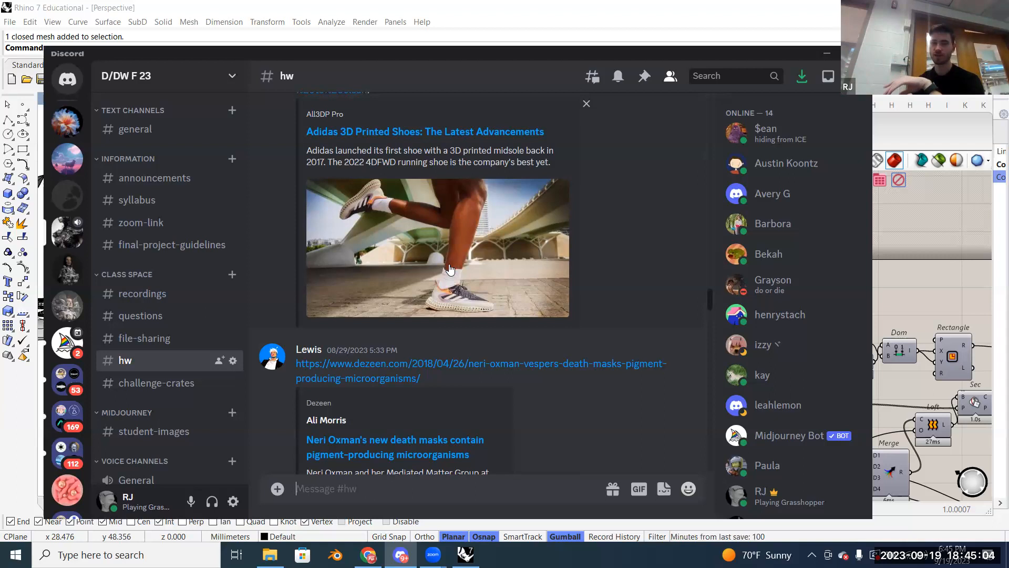
{"action": "scroll", "coordinate": [513, 327], "scroll_direction": "down", "scroll_amount": 15}
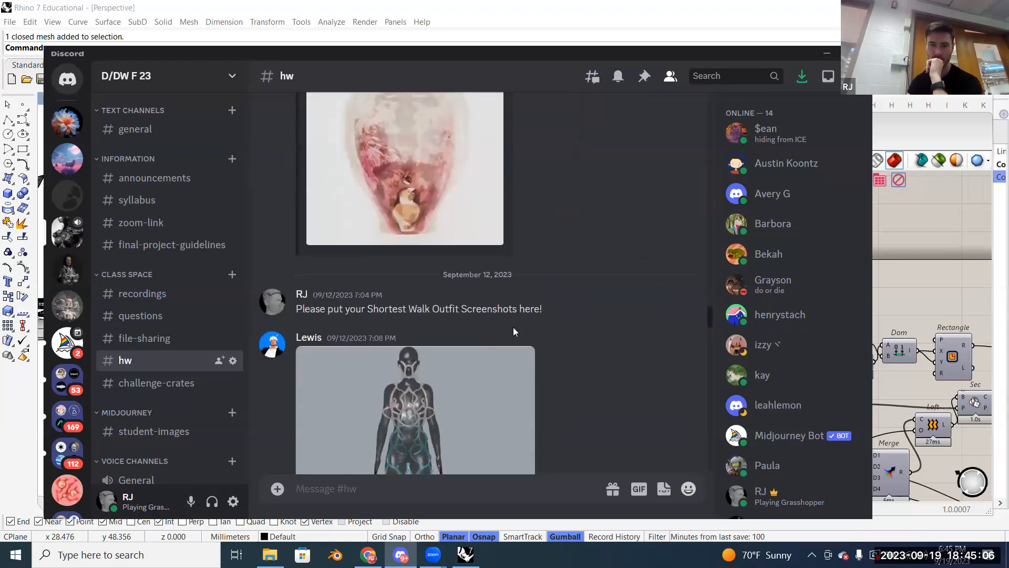
{"action": "scroll", "coordinate": [513, 327], "scroll_direction": "down", "scroll_amount": 3}
{"action": "scroll", "coordinate": [539, 322], "scroll_direction": "up", "scroll_amount": 10}
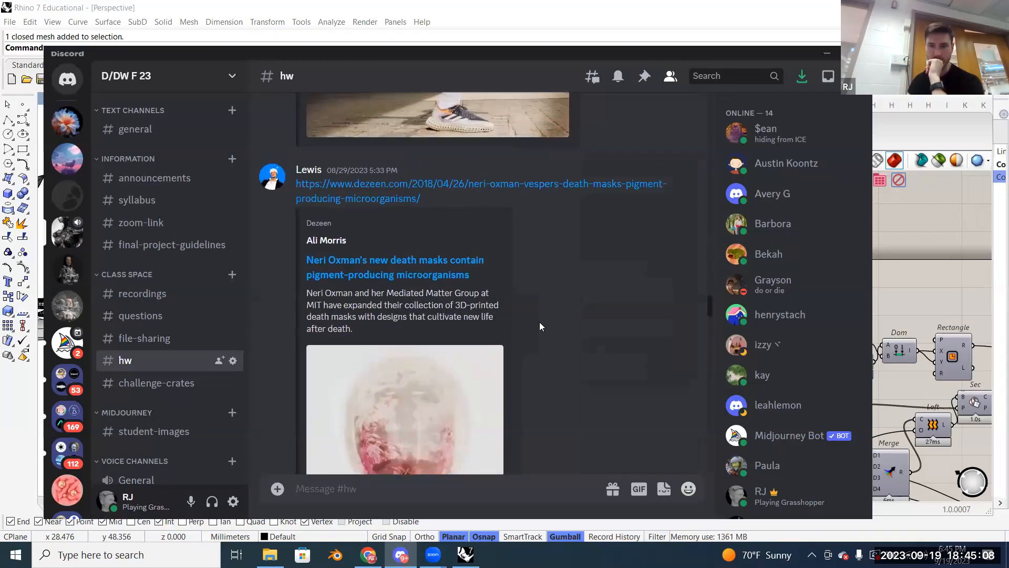
Step: Switch back to Grasshopper and look over the overall component network of the PufferfishMesh+Necklace definition
{"action": "left_click", "coordinate": [914, 263]}
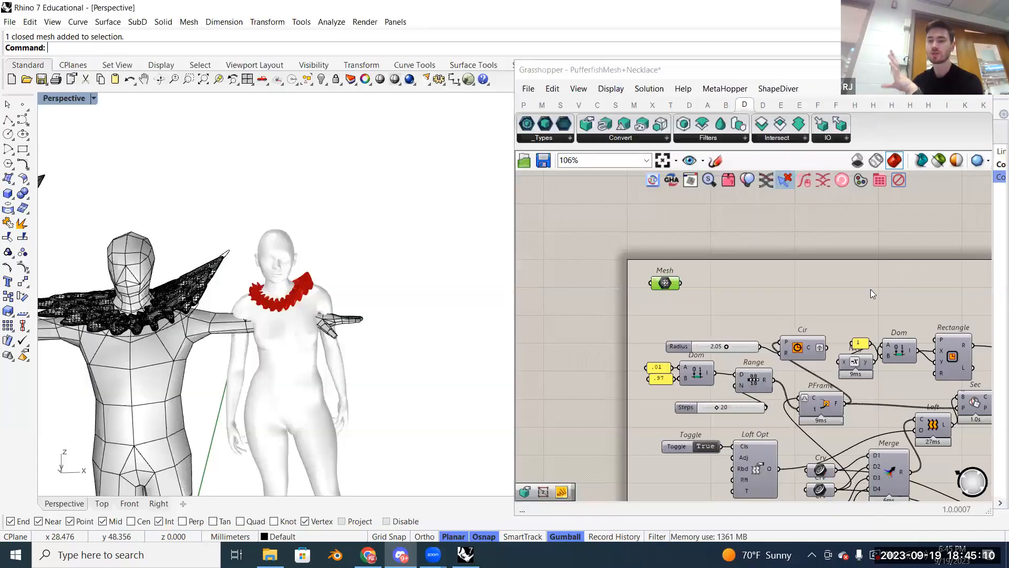
{"action": "right_click_drag", "start_coordinate": [711, 279], "coordinate": [714, 284]}
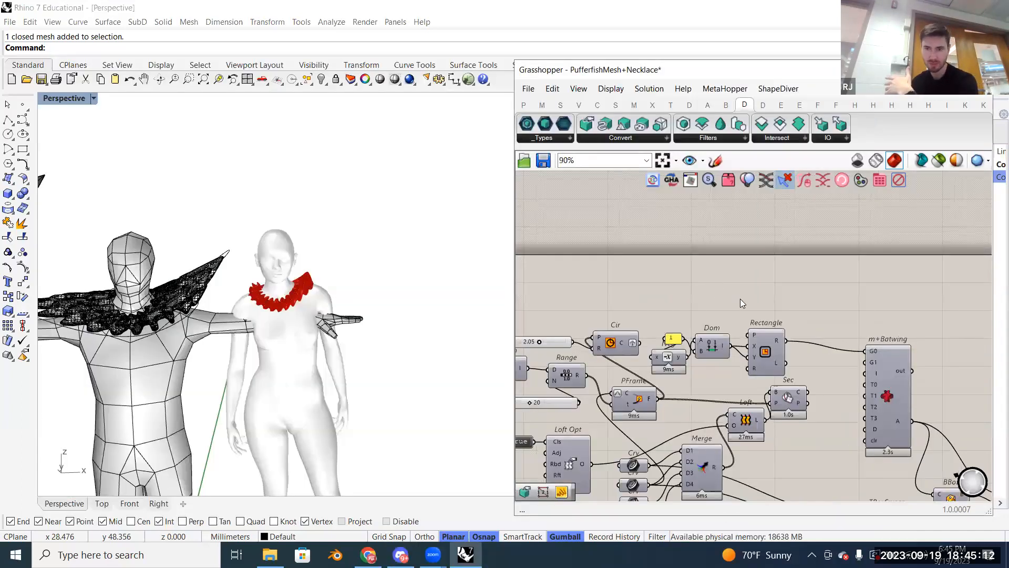
{"action": "scroll", "coordinate": [740, 299], "scroll_direction": "down", "scroll_amount": 5}
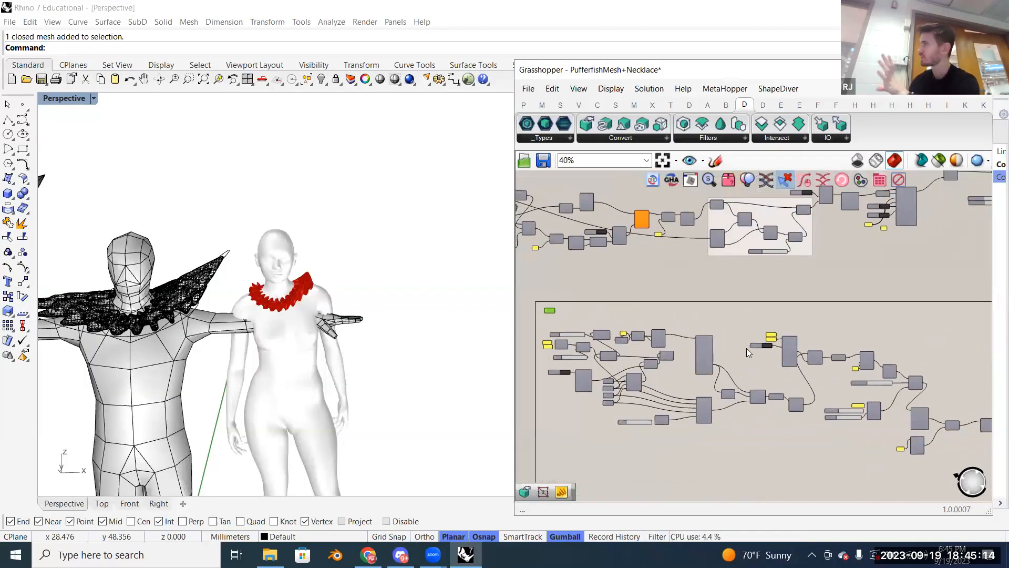
Step: Look over the upper component chain to its end, widen the Grasshopper window and browse Pufferfish's Twisted Box components
{"action": "scroll", "coordinate": [734, 345], "scroll_direction": "down", "scroll_amount": 1}
{"action": "scroll", "coordinate": [733, 344], "scroll_direction": "down", "scroll_amount": 3}
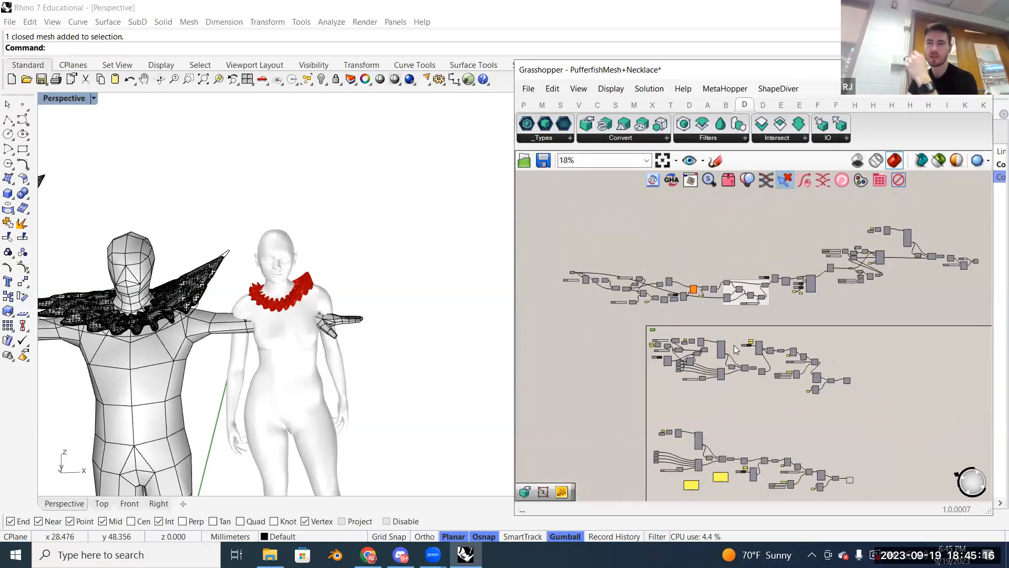
{"action": "scroll", "coordinate": [755, 349], "scroll_direction": "up", "scroll_amount": 5}
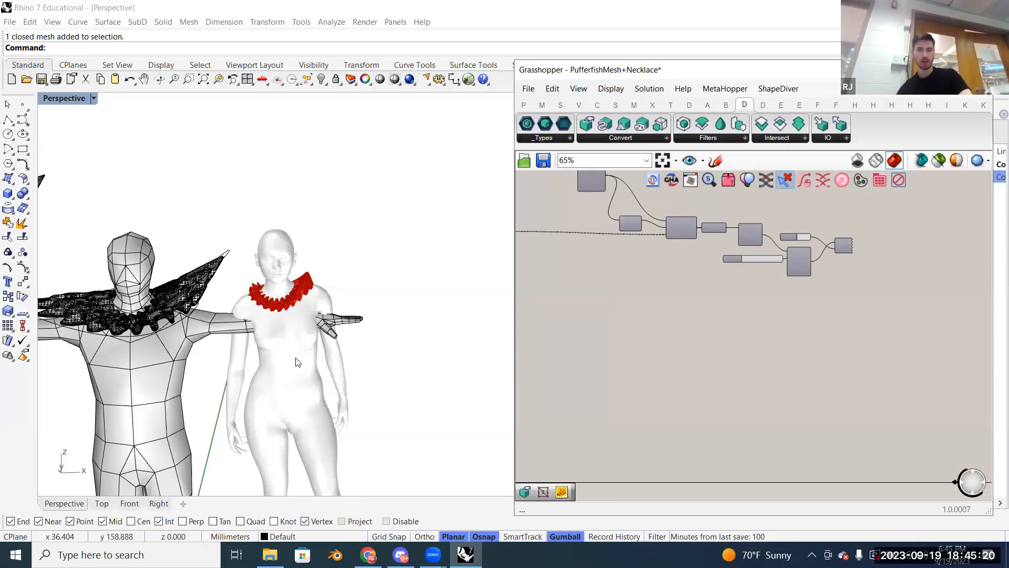
{"action": "scroll", "coordinate": [284, 351], "scroll_direction": "down", "scroll_amount": 2}
{"action": "scroll", "coordinate": [286, 368], "scroll_direction": "up", "scroll_amount": 3}
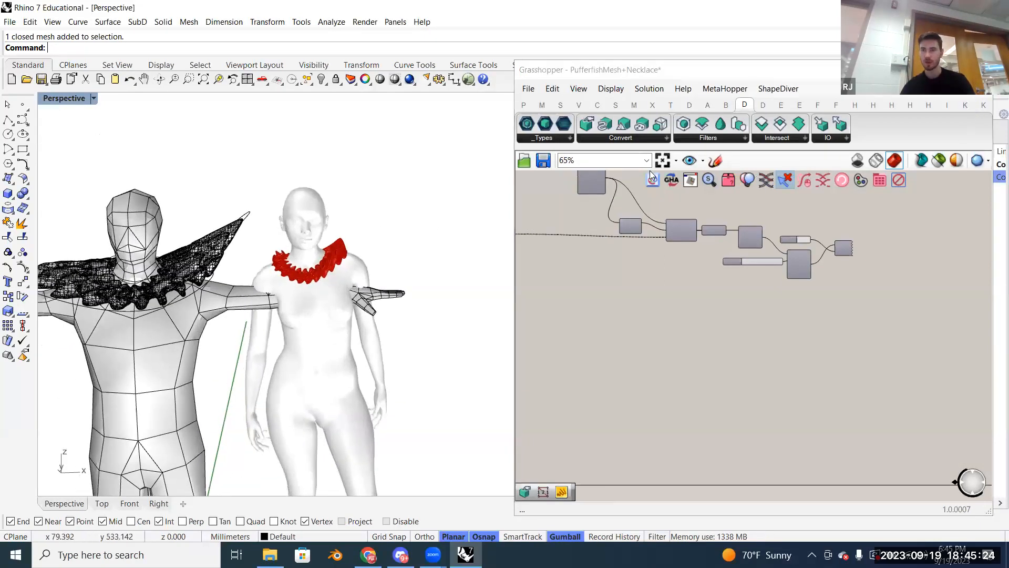
{"action": "left_click_drag", "start_coordinate": [513, 274], "coordinate": [304, 274]}
{"action": "left_click", "coordinate": [976, 105]}
{"action": "left_click", "coordinate": [888, 139]}
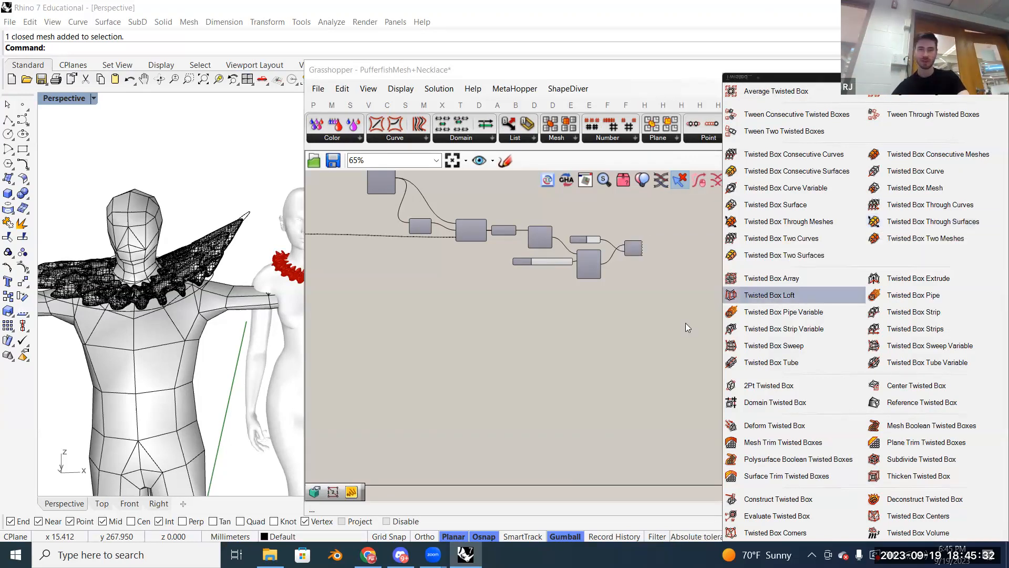
{"action": "left_click", "coordinate": [625, 318]}
Step: Turn on the preview of the last component in the upper chain to display the ornamental mesh on the first figure
{"action": "right_click_drag", "start_coordinate": [262, 264], "coordinate": [171, 273], "text": "shift"}
{"action": "right_click_drag", "start_coordinate": [590, 258], "coordinate": [766, 309]}
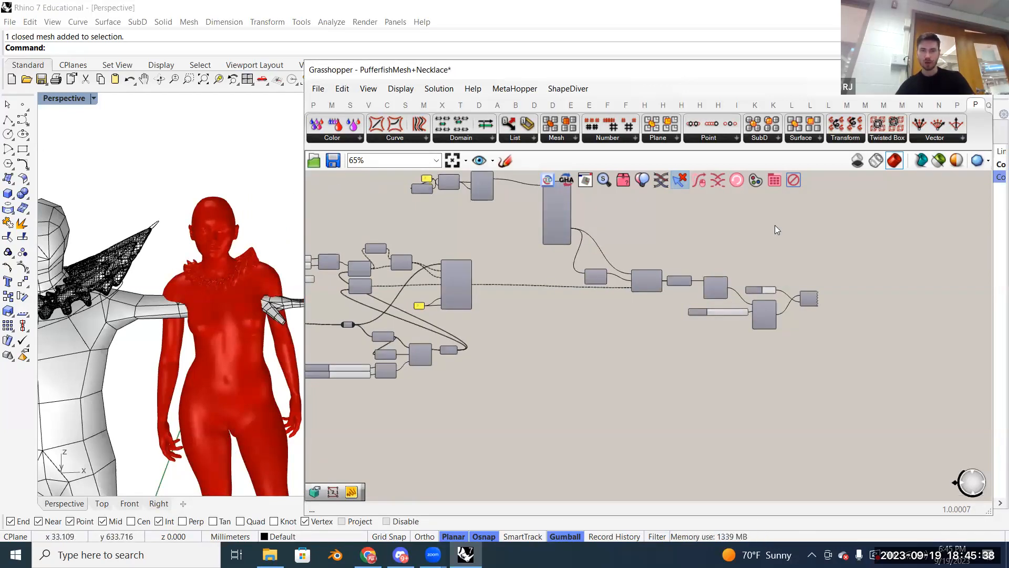
{"action": "scroll", "coordinate": [860, 279], "scroll_direction": "up", "scroll_amount": 2}
{"action": "right_click_drag", "start_coordinate": [820, 323], "coordinate": [641, 348]}
{"action": "scroll", "coordinate": [833, 340], "scroll_direction": "down", "scroll_amount": 2}
{"action": "right_click", "coordinate": [834, 340]}
{"action": "left_click", "coordinate": [855, 364]}
{"action": "scroll", "coordinate": [405, 320], "scroll_direction": "down", "scroll_amount": 5}
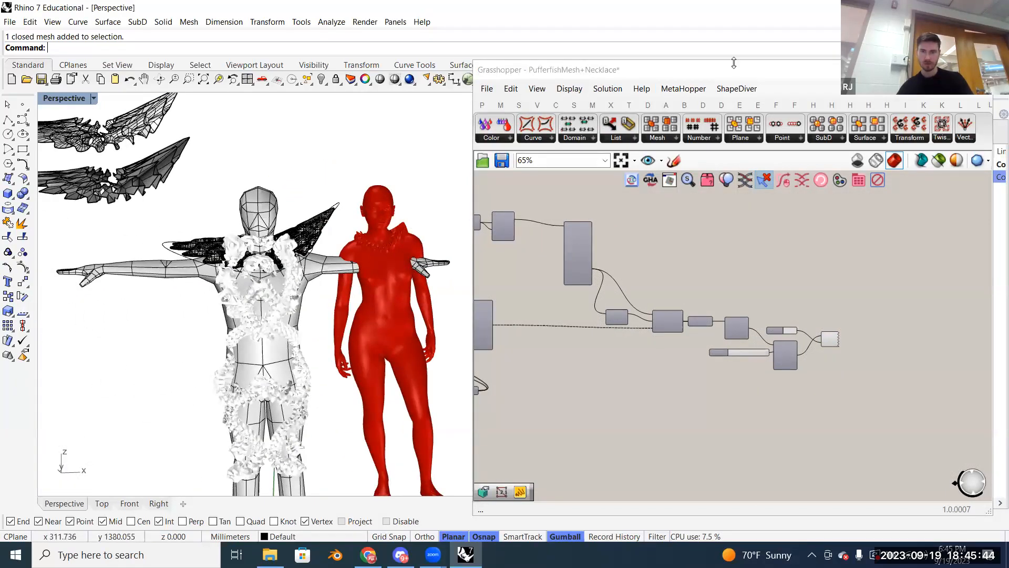
Step: Move the low-poly figure and all its collar meshes and curves to Layer 01 and hide that layer
{"action": "left_click_drag", "start_coordinate": [734, 63], "coordinate": [734, 338]}
{"action": "scroll", "coordinate": [323, 318], "scroll_direction": "up", "scroll_amount": 2}
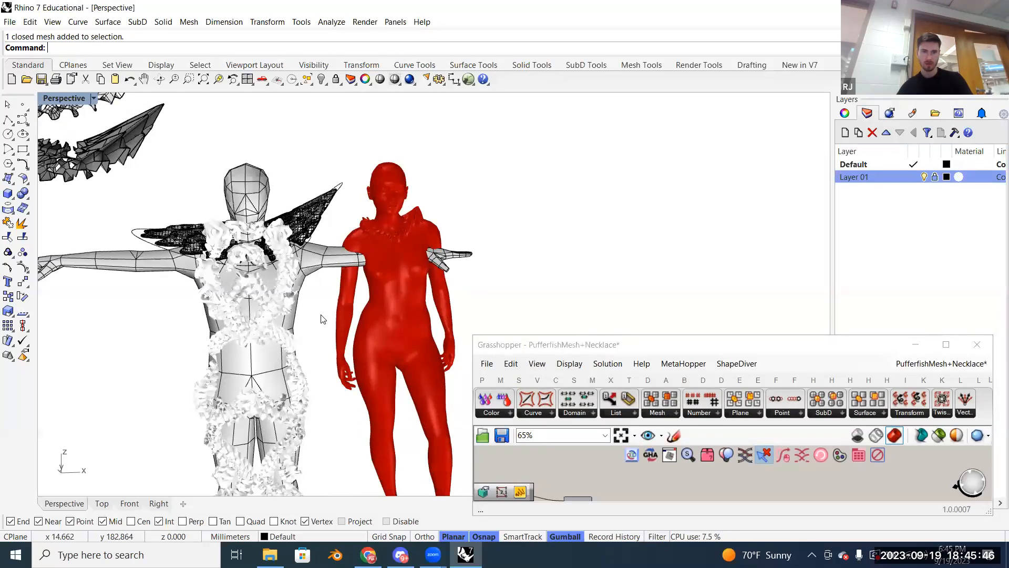
{"action": "scroll", "coordinate": [323, 318], "scroll_direction": "down", "scroll_amount": 3}
{"action": "left_click_drag", "start_coordinate": [326, 340], "coordinate": [92, 100]}
{"action": "right_click", "coordinate": [863, 177]}
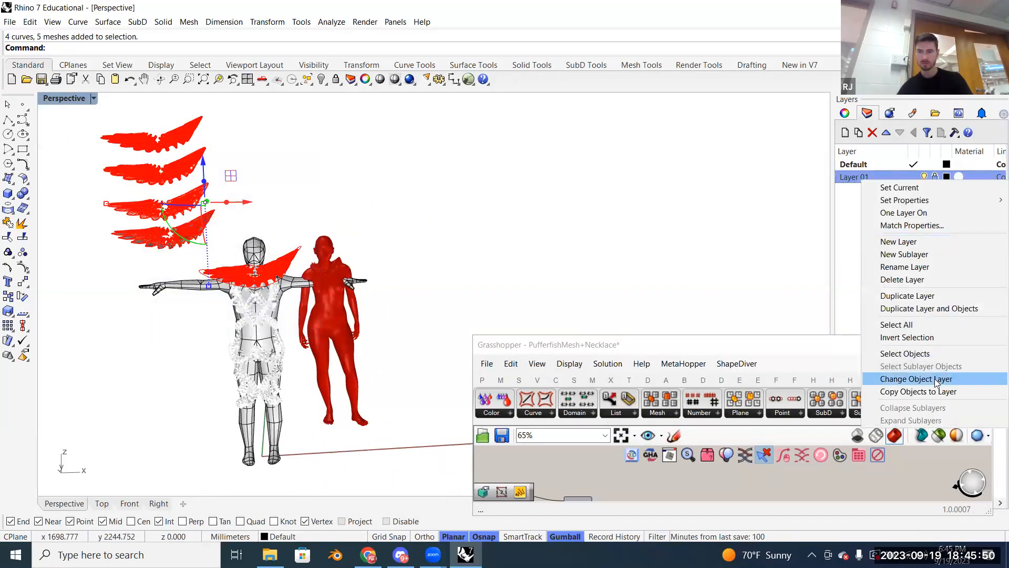
{"action": "left_click", "coordinate": [937, 379]}
{"action": "left_click", "coordinate": [924, 177]}
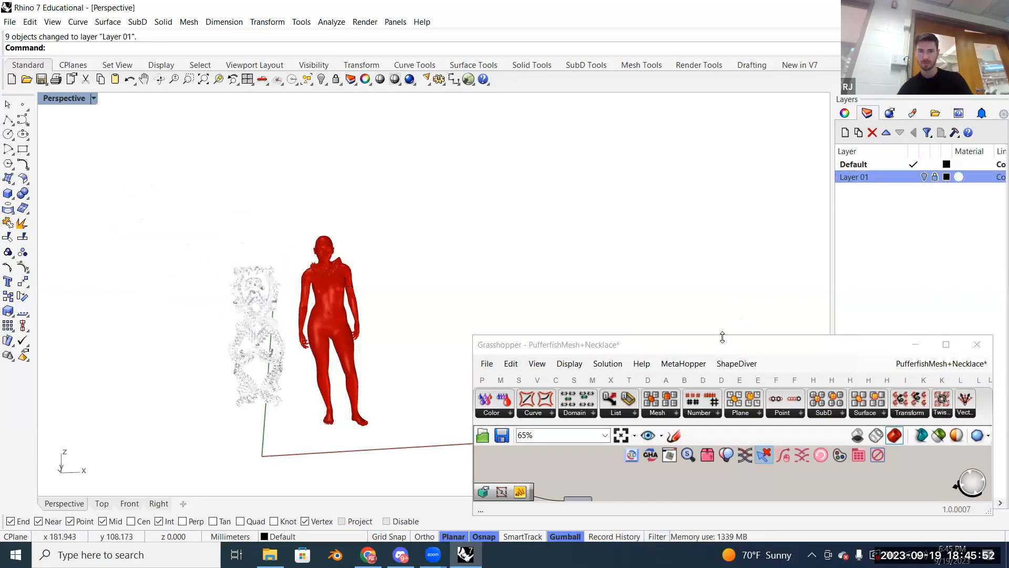
Step: Enlarge the Grasshopper window again and turn on the preview of the Mesh parameter at the start of the upper chain
{"action": "left_click_drag", "start_coordinate": [722, 337], "coordinate": [722, 75]}
{"action": "scroll", "coordinate": [851, 360], "scroll_direction": "down", "scroll_amount": 7}
{"action": "right_click_drag", "start_coordinate": [663, 352], "coordinate": [719, 331]}
{"action": "scroll", "coordinate": [576, 355], "scroll_direction": "up", "scroll_amount": 8}
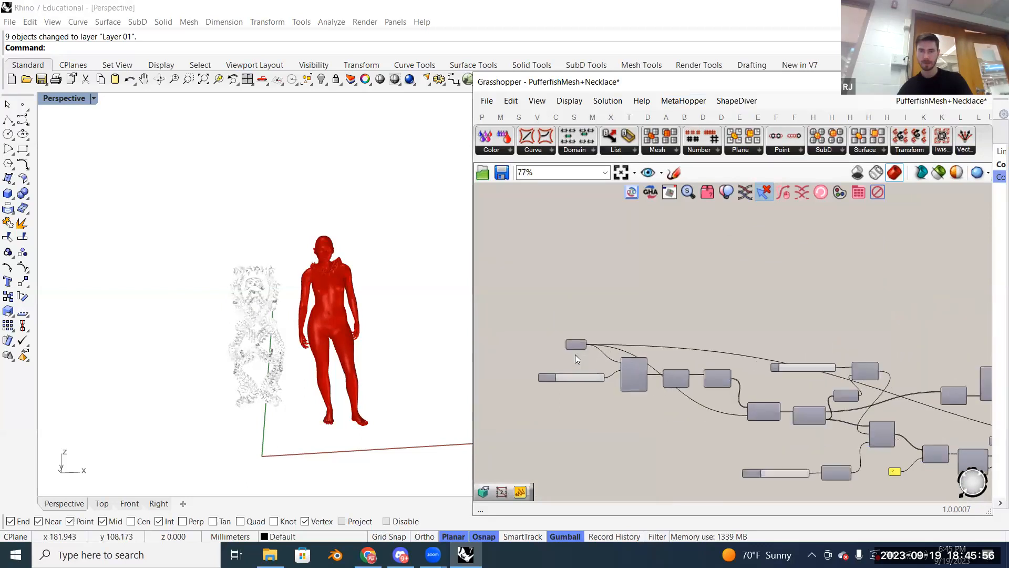
{"action": "scroll", "coordinate": [575, 359], "scroll_direction": "up", "scroll_amount": 3}
{"action": "right_click", "coordinate": [574, 337]}
{"action": "left_click", "coordinate": [613, 304]}
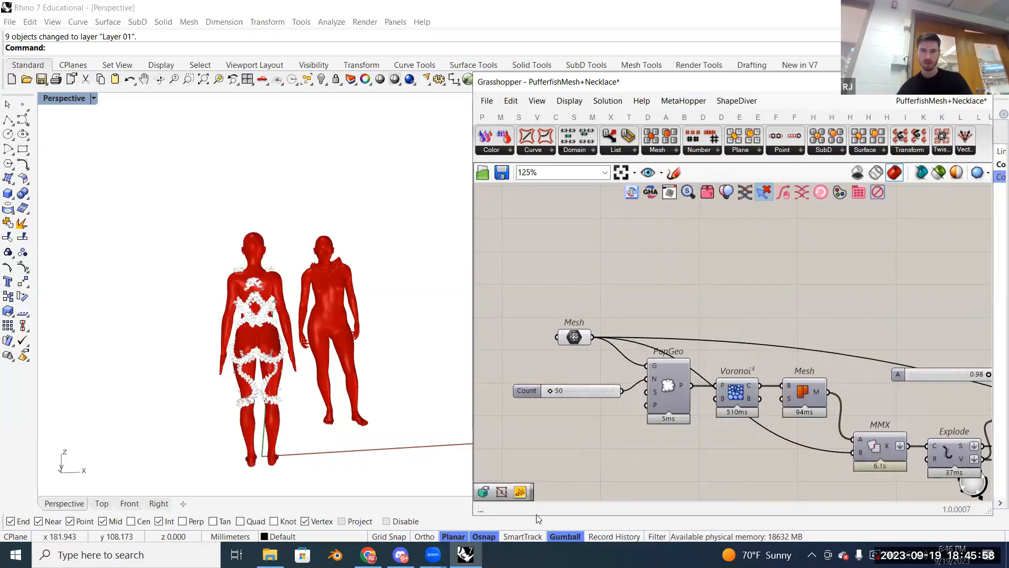
Step: Switch to Discord and open the Cindrebay article on parametric architecture shared in the hw channel
{"action": "left_click", "coordinate": [401, 555]}
{"action": "scroll", "coordinate": [440, 293], "scroll_direction": "up", "scroll_amount": 5}
{"action": "scroll", "coordinate": [441, 293], "scroll_direction": "up", "scroll_amount": 15}
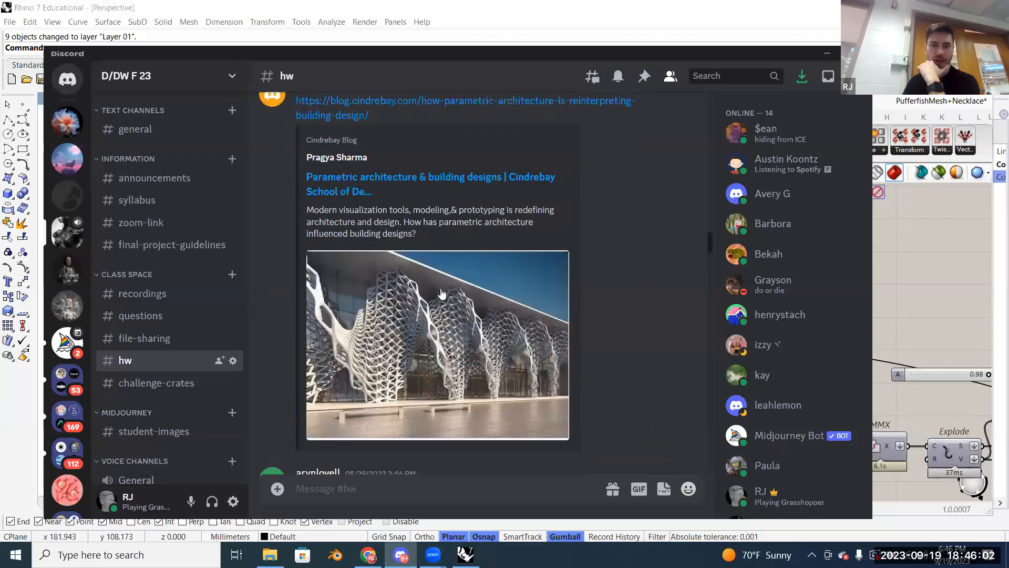
{"action": "left_click", "coordinate": [436, 193]}
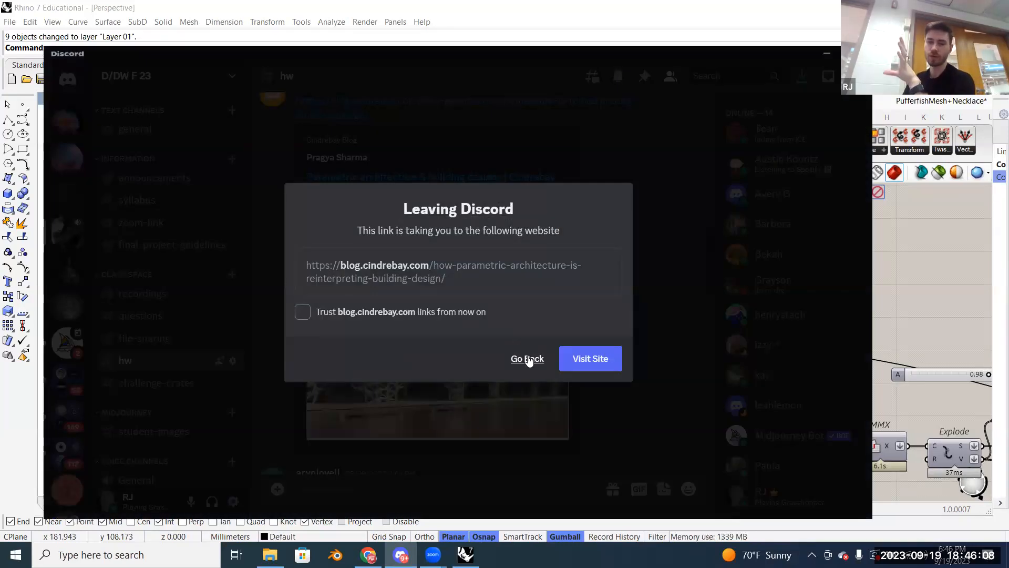
{"action": "left_click", "coordinate": [586, 361]}
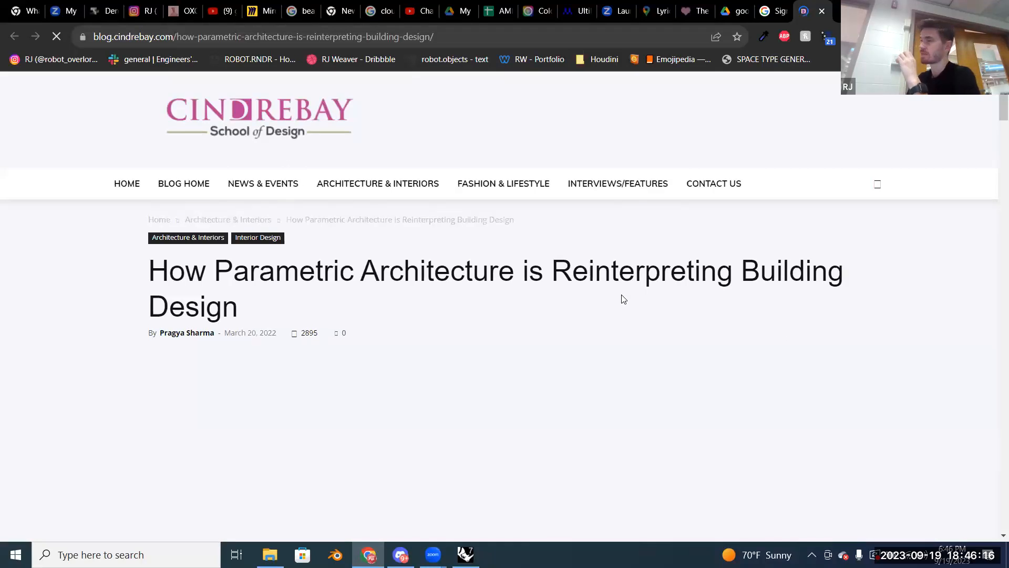
Step: Skim the article and examine its enlarged photo captioned Parametric Building Design
{"action": "scroll", "coordinate": [595, 284], "scroll_direction": "down", "scroll_amount": 8}
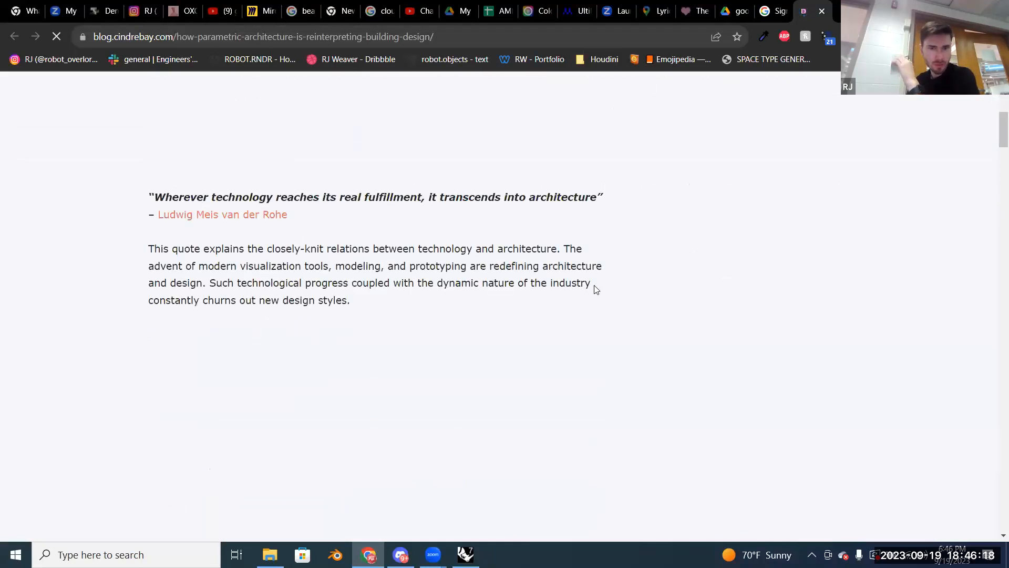
{"action": "scroll", "coordinate": [595, 288], "scroll_direction": "down", "scroll_amount": 9}
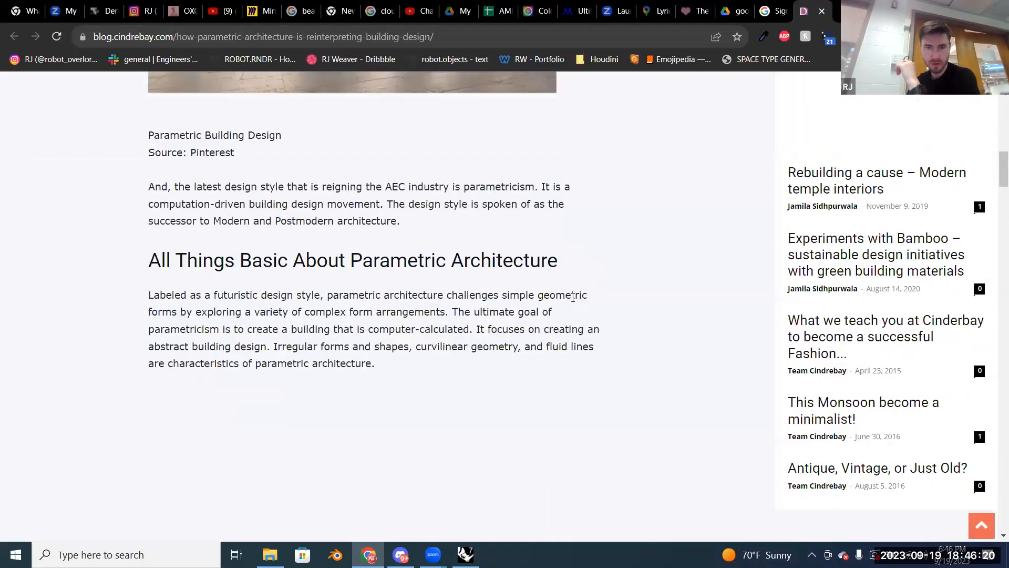
{"action": "scroll", "coordinate": [572, 298], "scroll_direction": "up", "scroll_amount": 6}
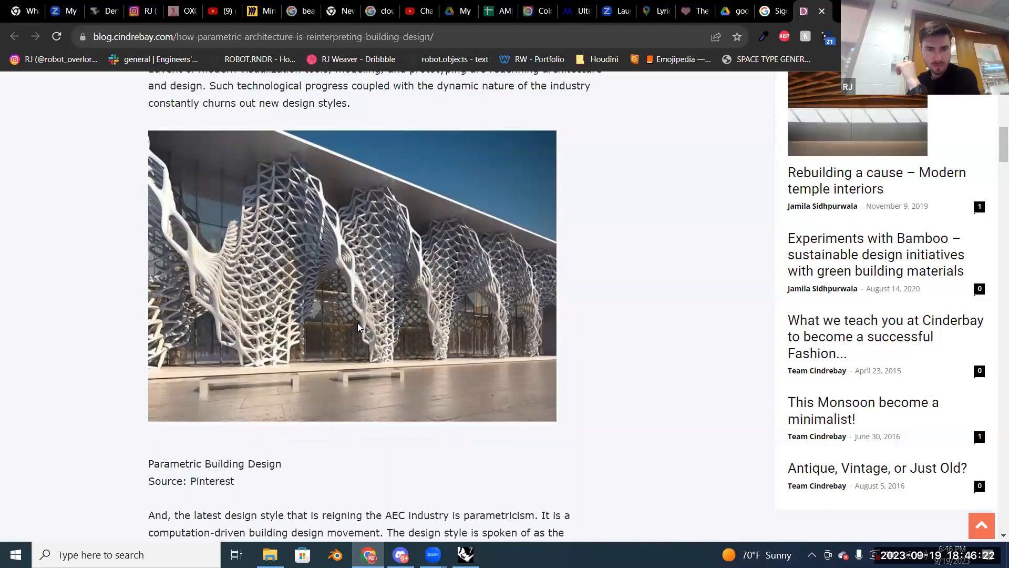
{"action": "scroll", "coordinate": [273, 326], "scroll_direction": "down", "scroll_amount": 2, "text": "ctrl"}
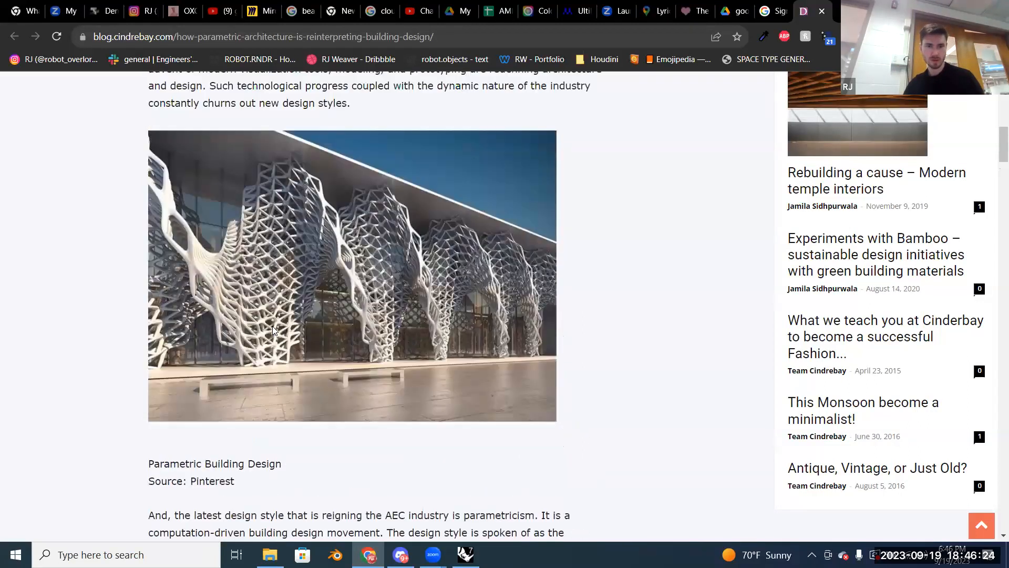
{"action": "scroll", "coordinate": [272, 326], "scroll_direction": "up", "scroll_amount": 4, "text": "ctrl"}
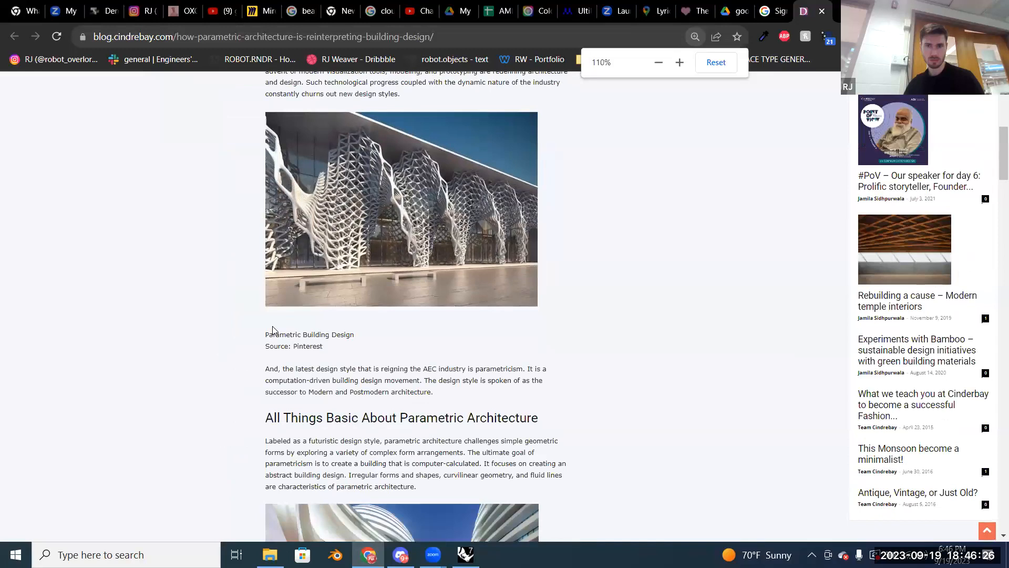
{"action": "scroll", "coordinate": [272, 326], "scroll_direction": "up", "scroll_amount": 1, "text": "ctrl"}
{"action": "scroll", "coordinate": [304, 320], "scroll_direction": "down", "scroll_amount": 1}
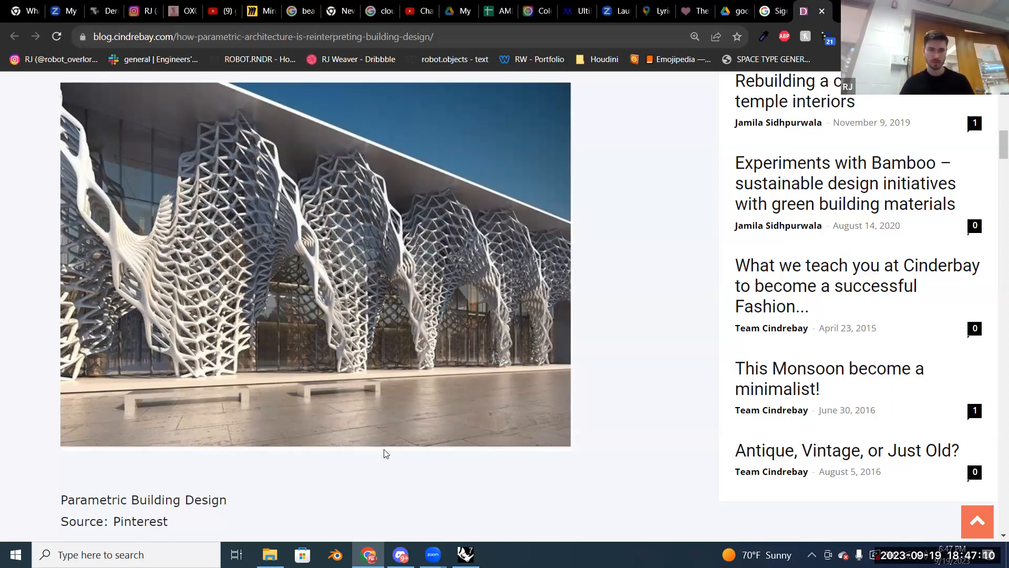
Step: Switch back to Rhino and examine the ornamental body piece on the figure from the back and the front
{"action": "left_click", "coordinate": [465, 553]}
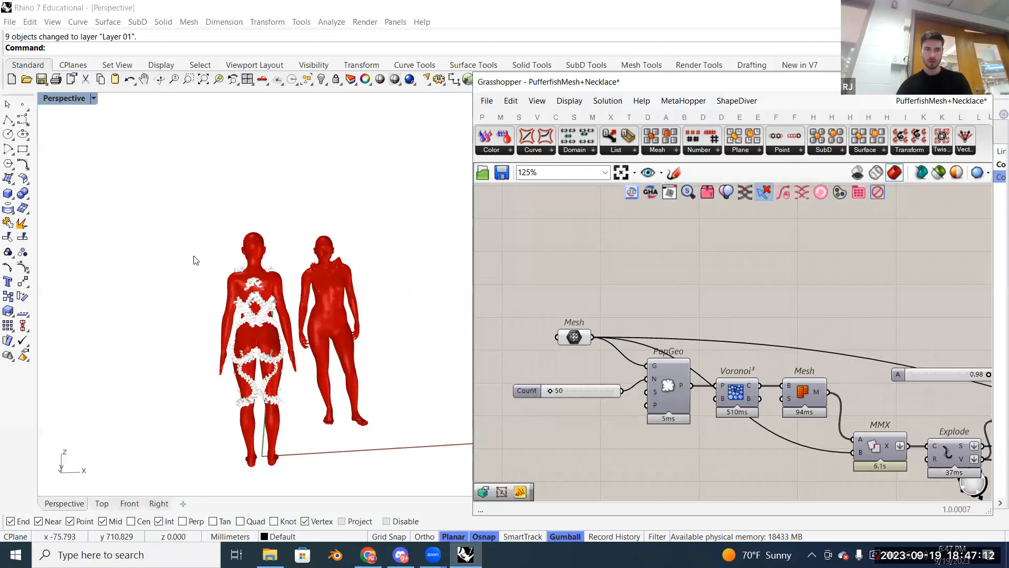
{"action": "scroll", "coordinate": [231, 325], "scroll_direction": "up", "scroll_amount": 6}
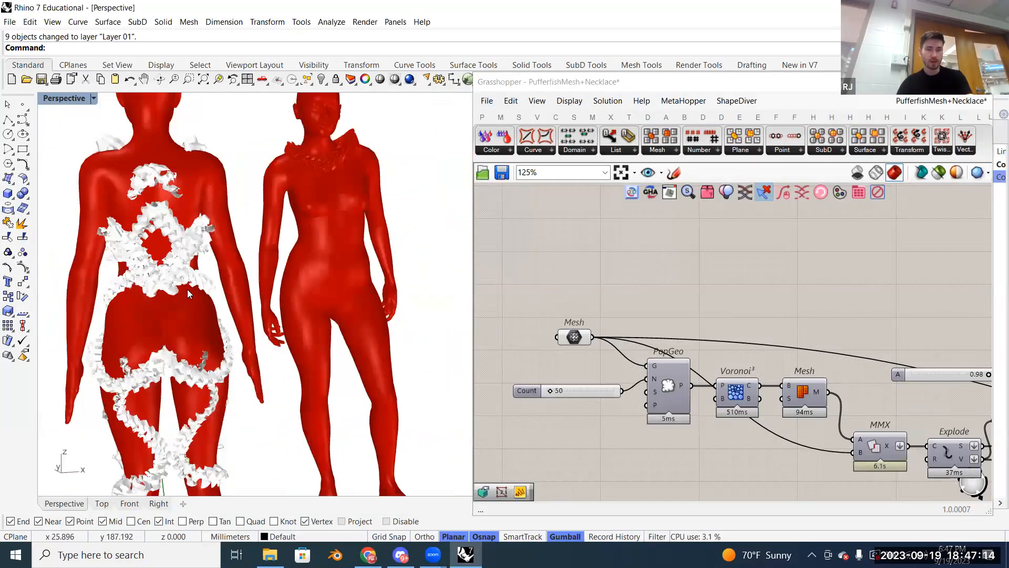
{"action": "scroll", "coordinate": [273, 304], "scroll_direction": "down", "scroll_amount": 5}
{"action": "right_click_drag", "start_coordinate": [259, 302], "coordinate": [376, 309]}
{"action": "right_click_drag", "start_coordinate": [242, 185], "coordinate": [129, 157], "text": "shift"}
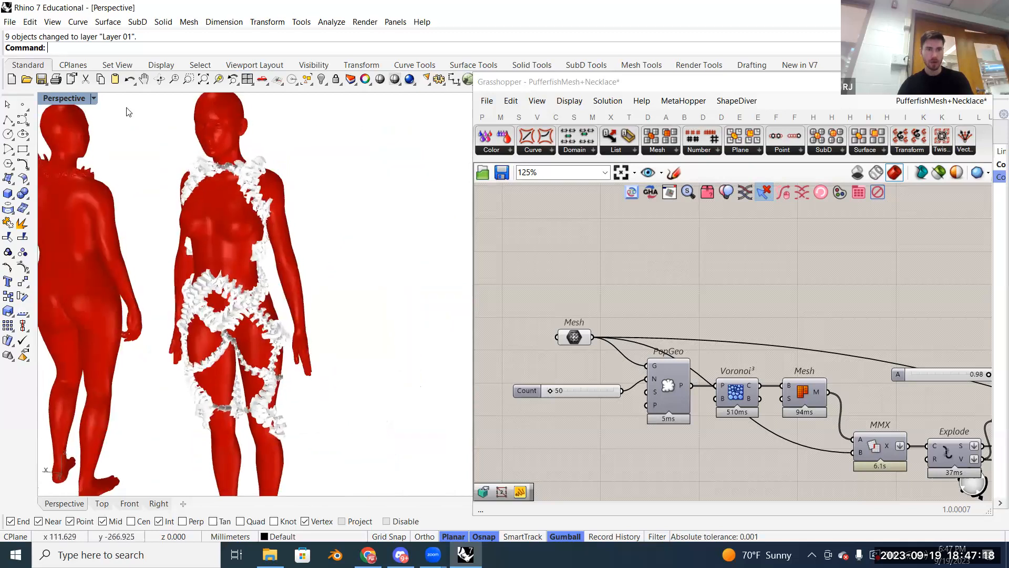
Step: Set the Perspective viewport's display mode to Wireframe and bring both figures into view from the other side
{"action": "left_click", "coordinate": [93, 98]}
{"action": "left_click", "coordinate": [95, 137]}
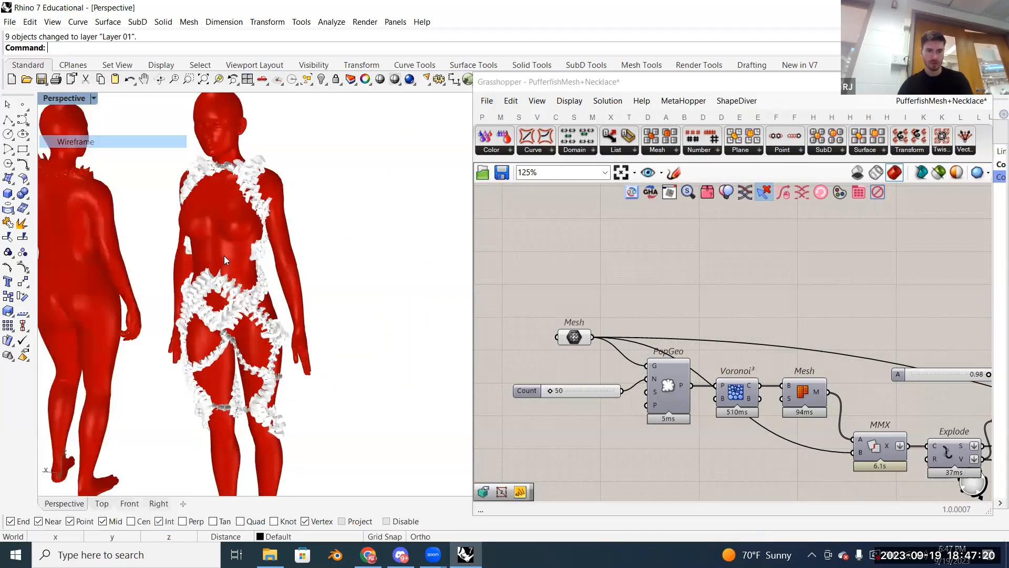
{"action": "right_click_drag", "start_coordinate": [226, 256], "coordinate": [234, 310]}
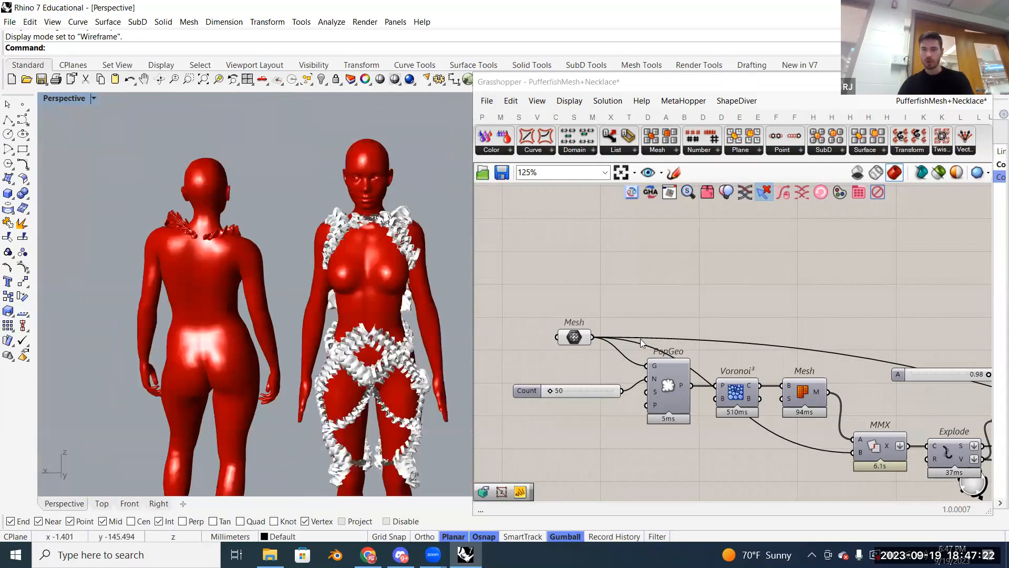
Step: Turn off the preview of the first cluster of components in the lower necklace group to hide the second figure
{"action": "scroll", "coordinate": [234, 310], "scroll_direction": "down", "scroll_amount": 5}
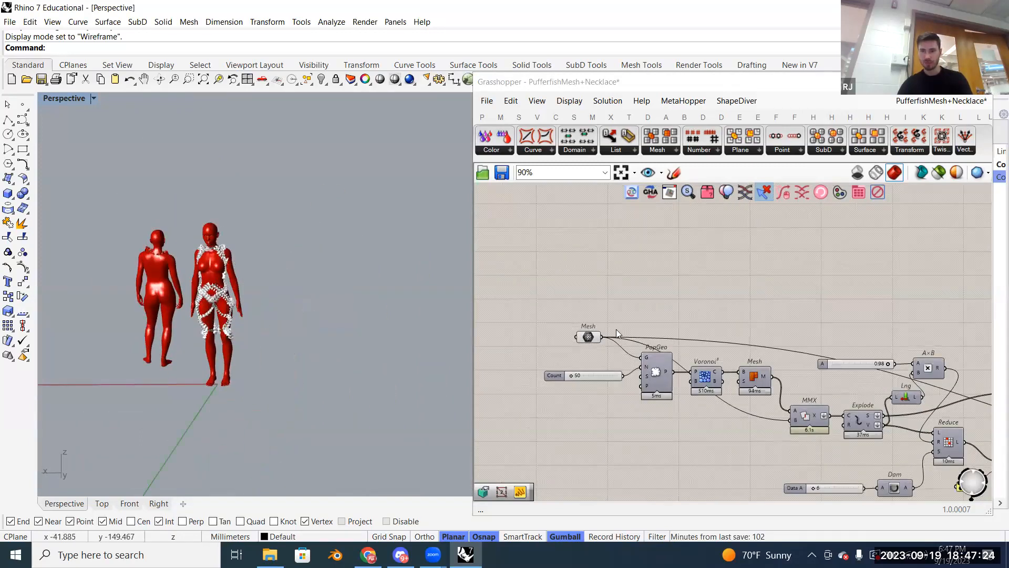
{"action": "scroll", "coordinate": [614, 330], "scroll_direction": "down", "scroll_amount": 4}
{"action": "right_click_drag", "start_coordinate": [755, 472], "coordinate": [689, 373]}
{"action": "left_click_drag", "start_coordinate": [748, 409], "coordinate": [625, 300]}
{"action": "key", "text": "ctrl+q"}
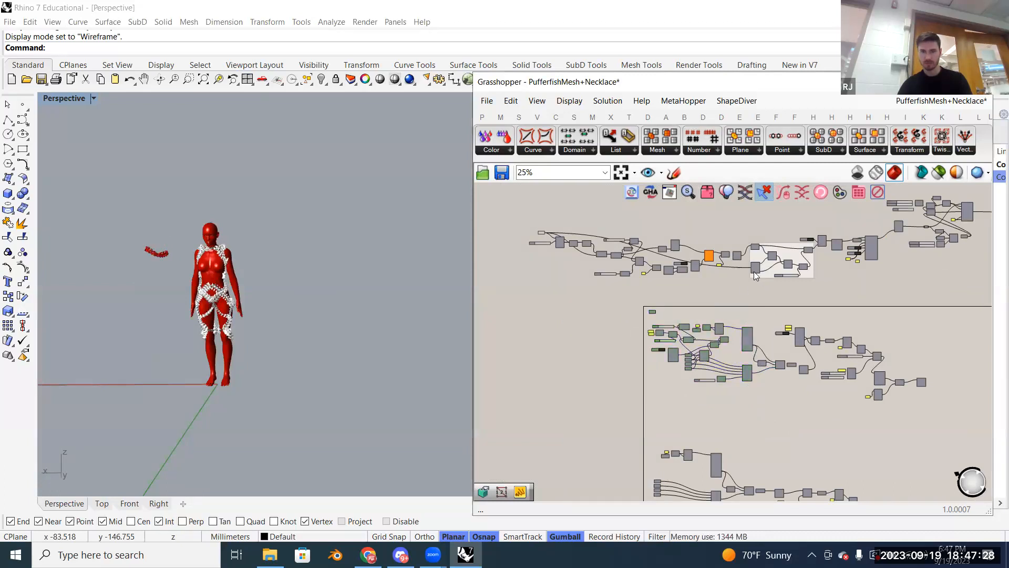
Step: Turn on the Clean component's preview and restrict drawing to selected components to isolate the mirrored body curves
{"action": "scroll", "coordinate": [770, 237], "scroll_direction": "up", "scroll_amount": 4}
{"action": "right_click_drag", "start_coordinate": [899, 257], "coordinate": [694, 295]}
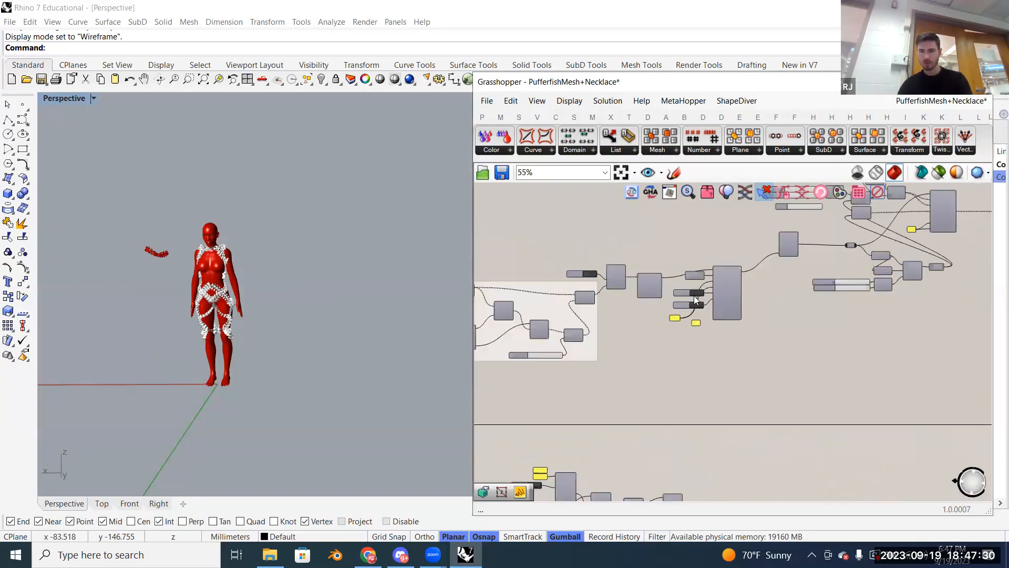
{"action": "scroll", "coordinate": [728, 287], "scroll_direction": "up", "scroll_amount": 5}
{"action": "right_click_drag", "start_coordinate": [695, 372], "coordinate": [680, 379]}
{"action": "right_click_drag", "start_coordinate": [760, 198], "coordinate": [711, 286]}
{"action": "scroll", "coordinate": [710, 286], "scroll_direction": "up", "scroll_amount": 1}
{"action": "right_click", "coordinate": [711, 286]}
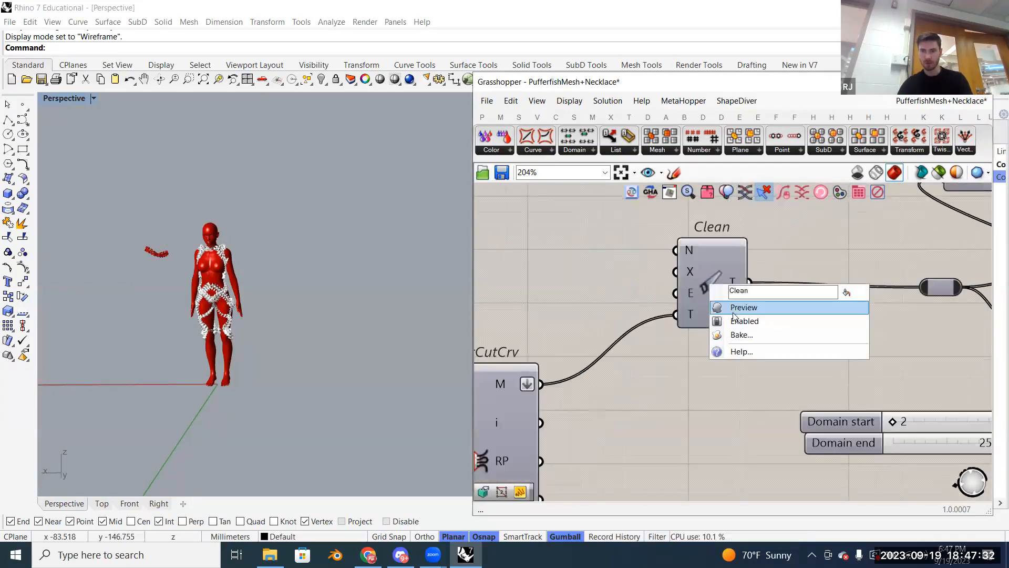
{"action": "left_click", "coordinate": [726, 307]}
{"action": "left_click", "coordinate": [939, 173]}
{"action": "scroll", "coordinate": [223, 293], "scroll_direction": "up", "scroll_amount": 8}
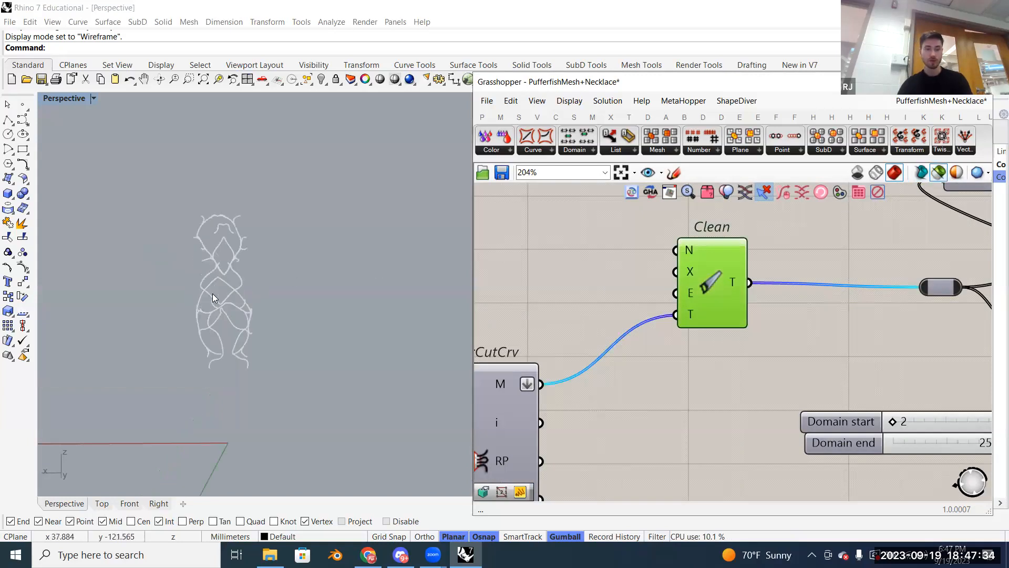
{"action": "scroll", "coordinate": [230, 294], "scroll_direction": "down", "scroll_amount": 6}
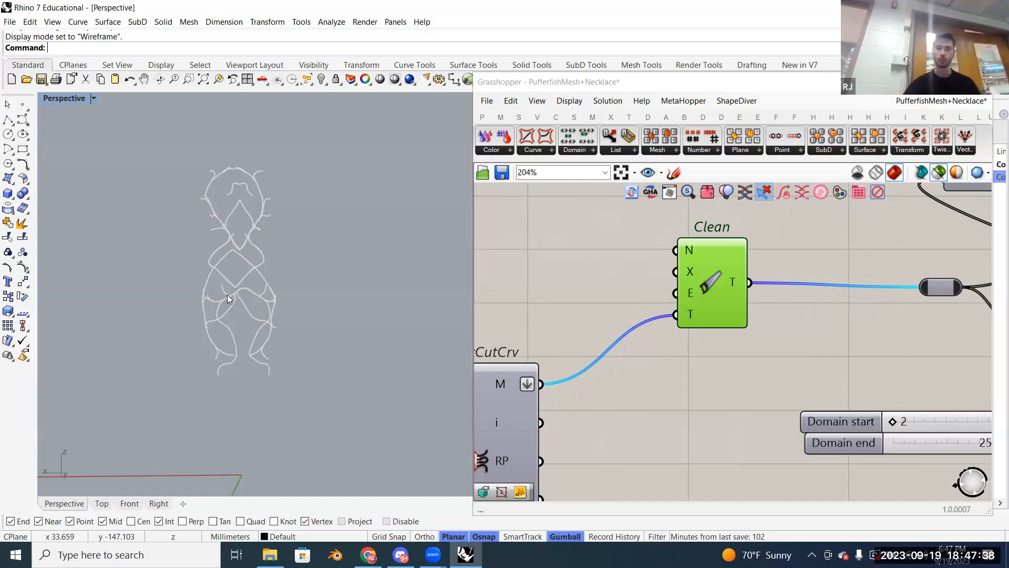
Step: Inspect the TBoxCrvVar component's twisted boxes and trace its curve input back to the relay that feeds it
{"action": "scroll", "coordinate": [516, 363], "scroll_direction": "down", "scroll_amount": 8}
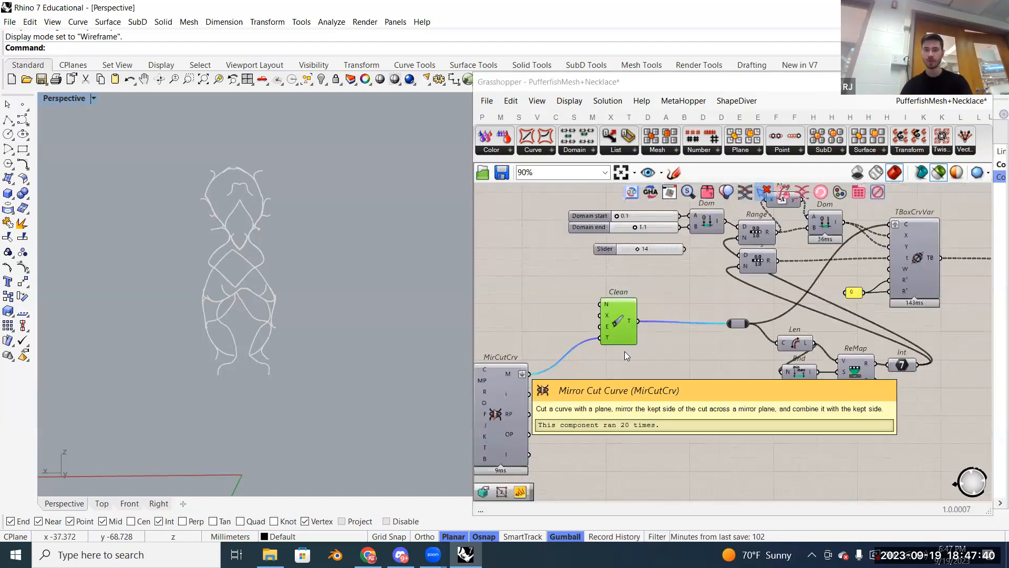
{"action": "scroll", "coordinate": [699, 352], "scroll_direction": "up", "scroll_amount": 3}
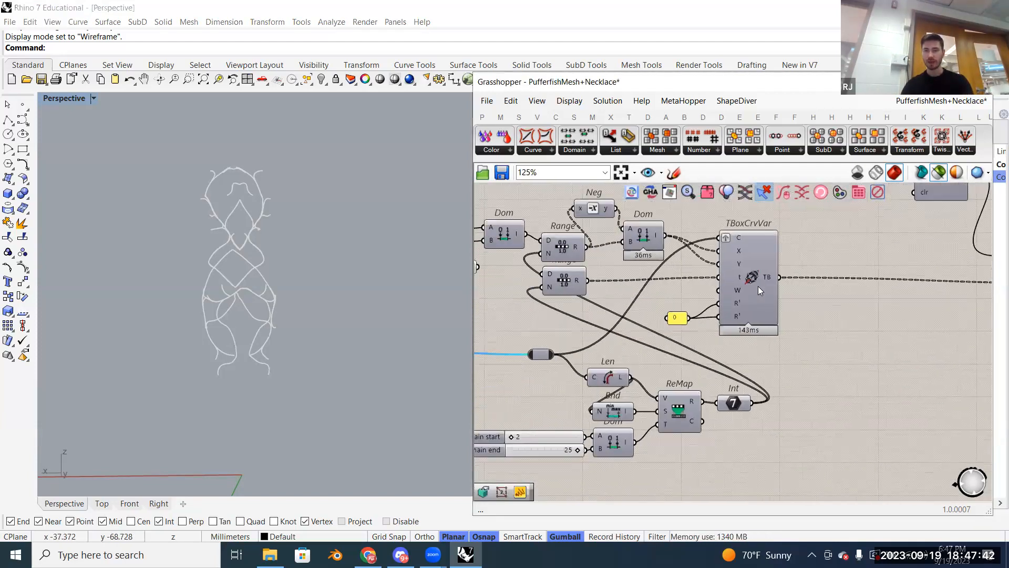
{"action": "left_click", "coordinate": [751, 281]}
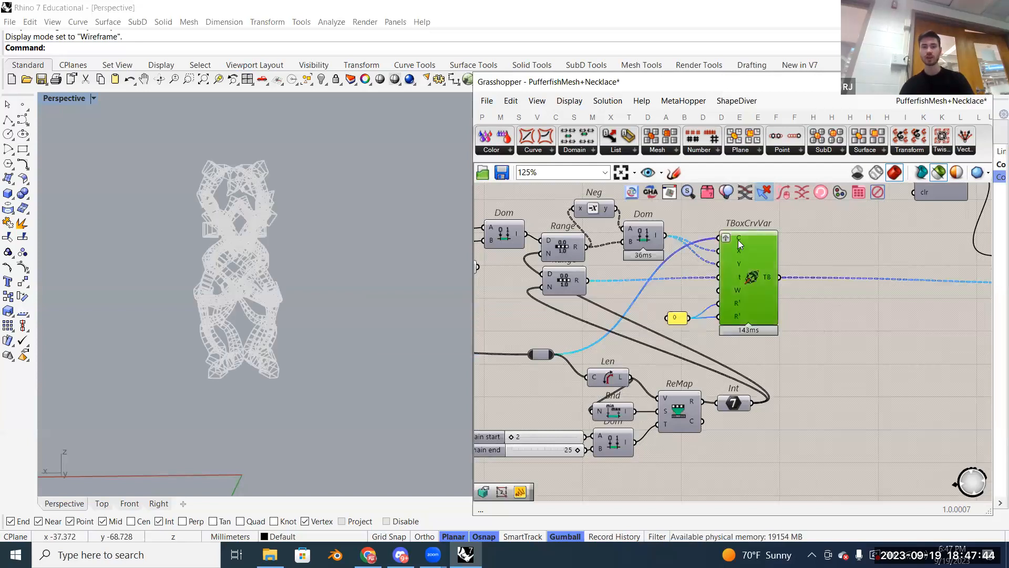
{"action": "scroll", "coordinate": [738, 239], "scroll_direction": "up", "scroll_amount": 1}
{"action": "left_click", "coordinate": [508, 375]}
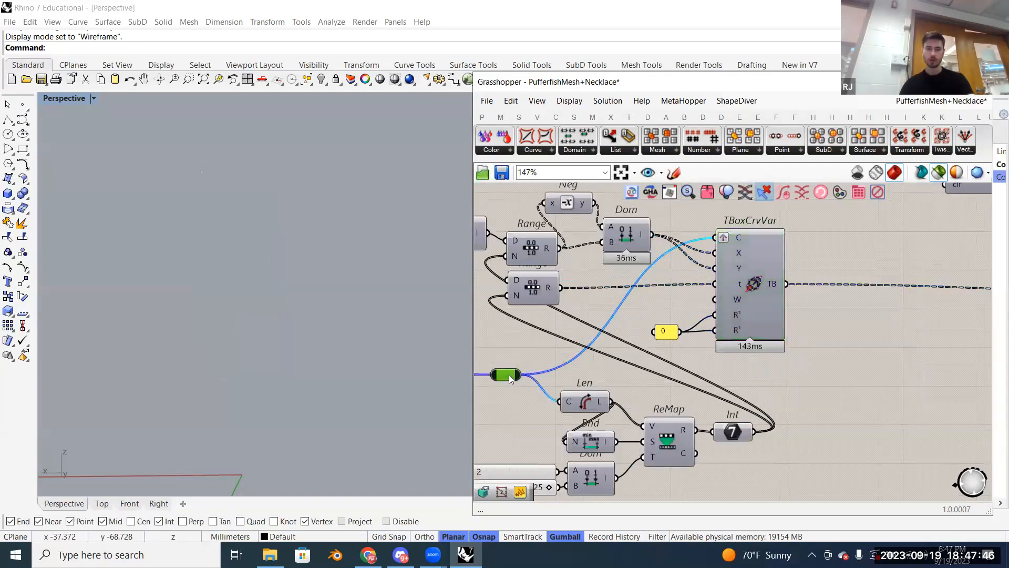
Step: Inspect the Clean component's body curves and follow their connection through the relay to the TBoxCrvVar component
{"action": "right_click_drag", "start_coordinate": [545, 369], "coordinate": [649, 342]}
{"action": "right_click_drag", "start_coordinate": [497, 339], "coordinate": [600, 345]}
{"action": "left_click", "coordinate": [559, 339]}
{"action": "right_click_drag", "start_coordinate": [744, 304], "coordinate": [606, 375]}
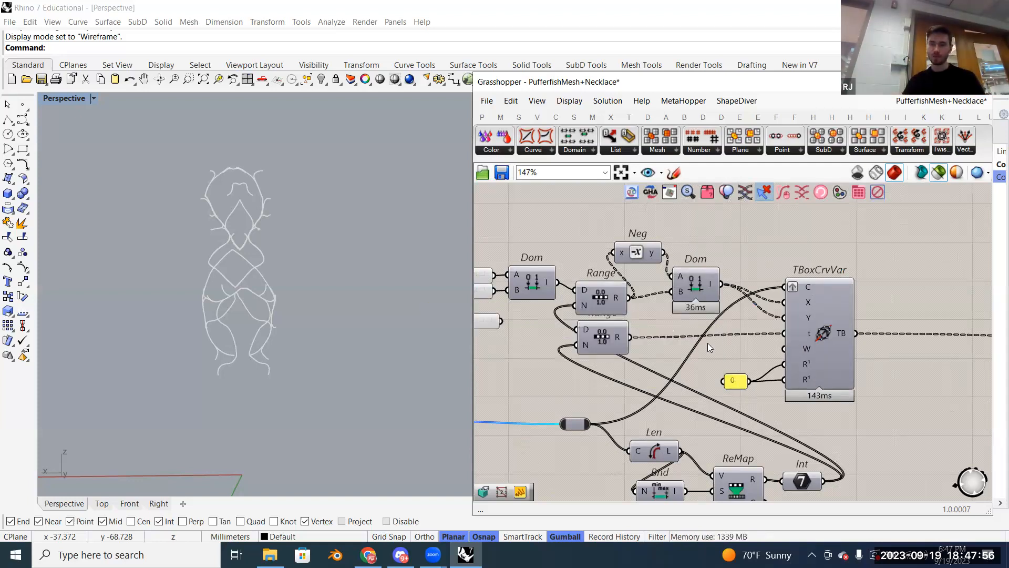
{"action": "right_click_drag", "start_coordinate": [707, 343], "coordinate": [750, 344]}
{"action": "mouse_move", "coordinate": [846, 338]}
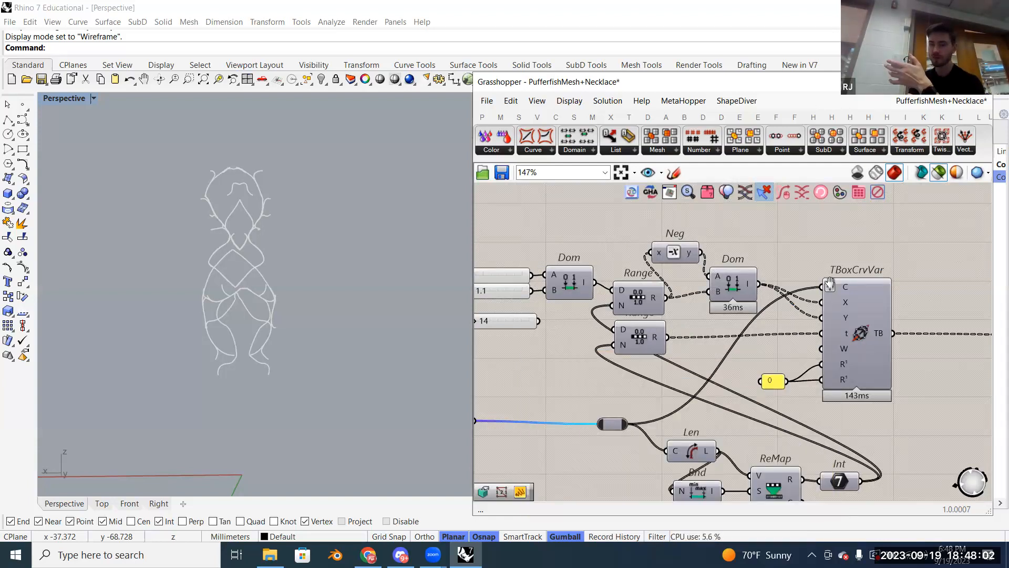
{"action": "scroll", "coordinate": [771, 397], "scroll_direction": "down", "scroll_amount": 2}
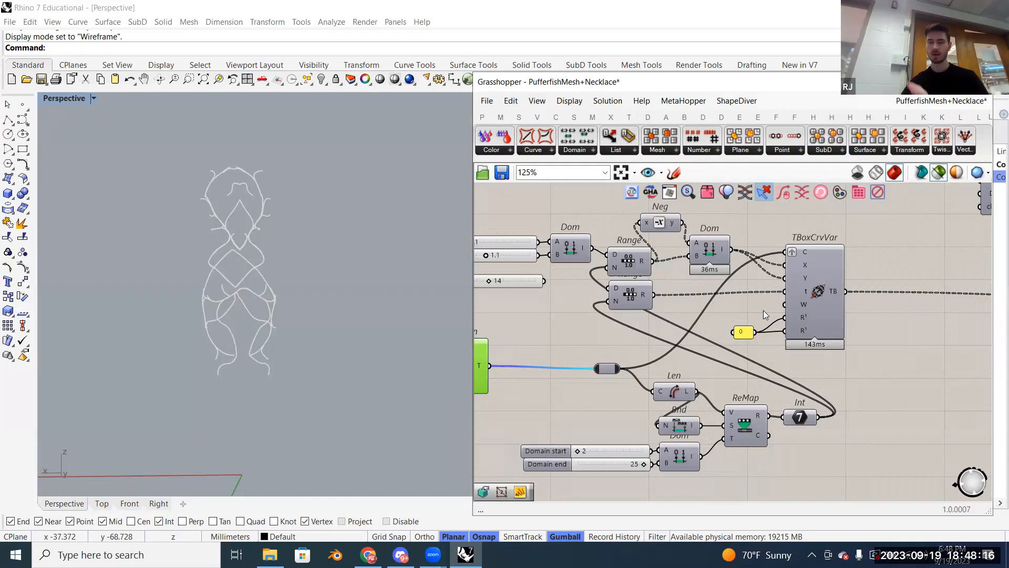
Step: Examine the twisted boxes from the TBoxCrvVar component up close, together with the Clean component's source curves
{"action": "left_click_drag", "start_coordinate": [789, 491], "coordinate": [569, 218]}
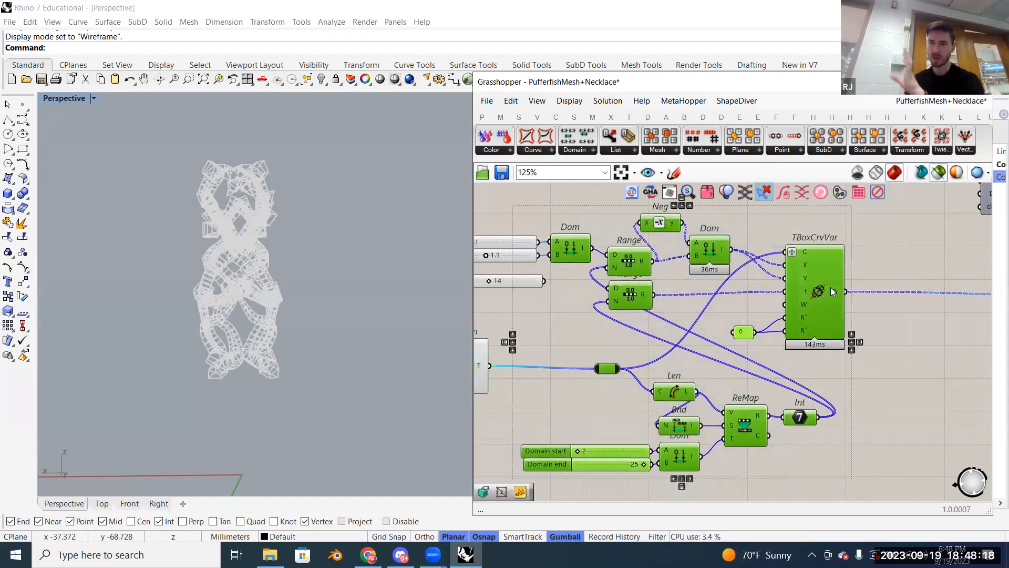
{"action": "left_click", "coordinate": [877, 263]}
{"action": "left_click", "coordinate": [822, 290]}
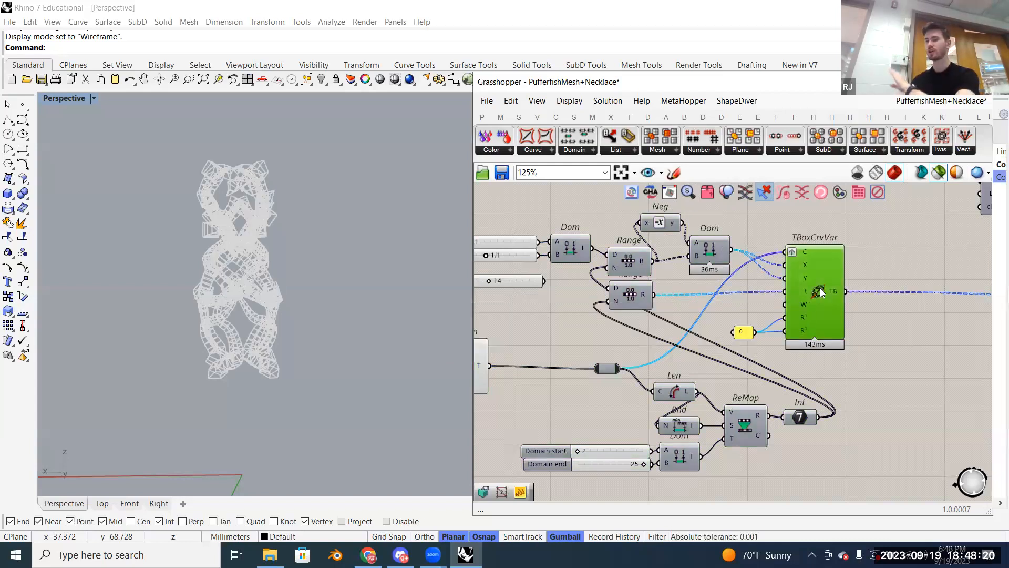
{"action": "scroll", "coordinate": [250, 295], "scroll_direction": "up", "scroll_amount": 6}
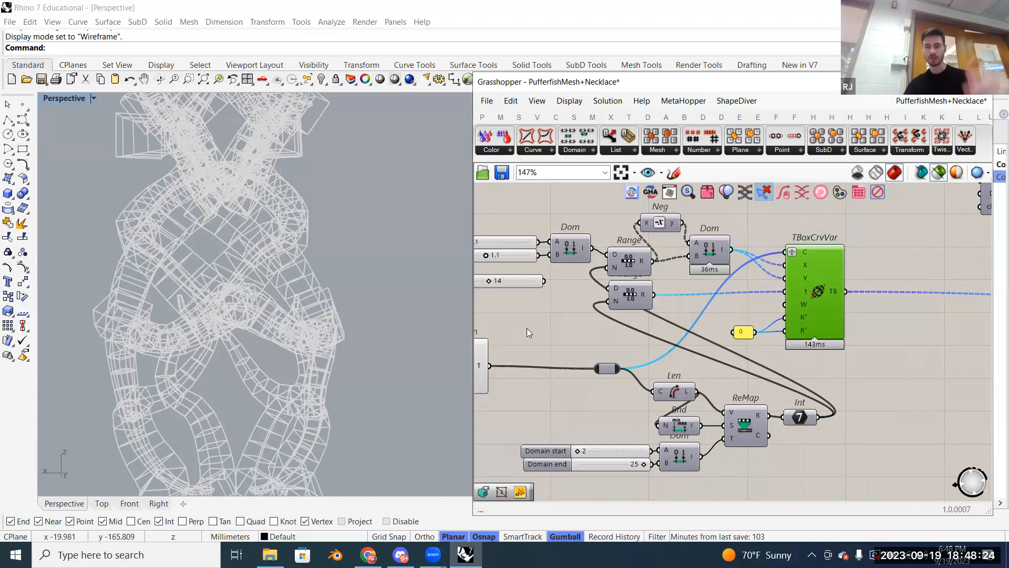
{"action": "scroll", "coordinate": [527, 328], "scroll_direction": "up", "scroll_amount": 1}
{"action": "right_click_drag", "start_coordinate": [588, 347], "coordinate": [696, 342]}
{"action": "left_click", "coordinate": [562, 377], "text": "shift"}
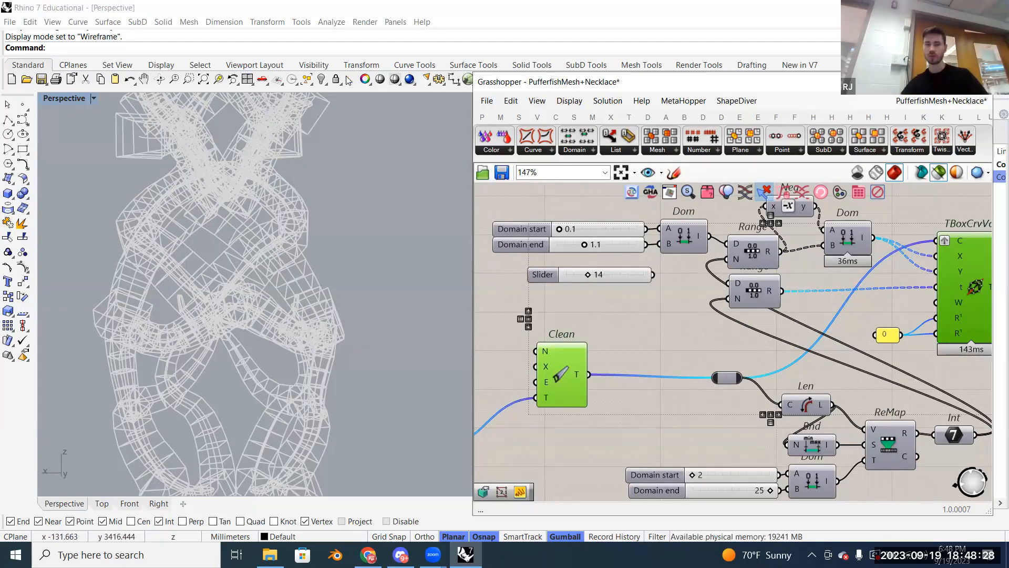
Step: Select the downstream components from m+Batwing to Preview to view the geometry morphed along the body curves, and clear the selection
{"action": "scroll", "coordinate": [579, 312], "scroll_direction": "down", "scroll_amount": 2}
{"action": "right_click_drag", "start_coordinate": [848, 300], "coordinate": [612, 322]}
{"action": "right_click_drag", "start_coordinate": [825, 312], "coordinate": [712, 335]}
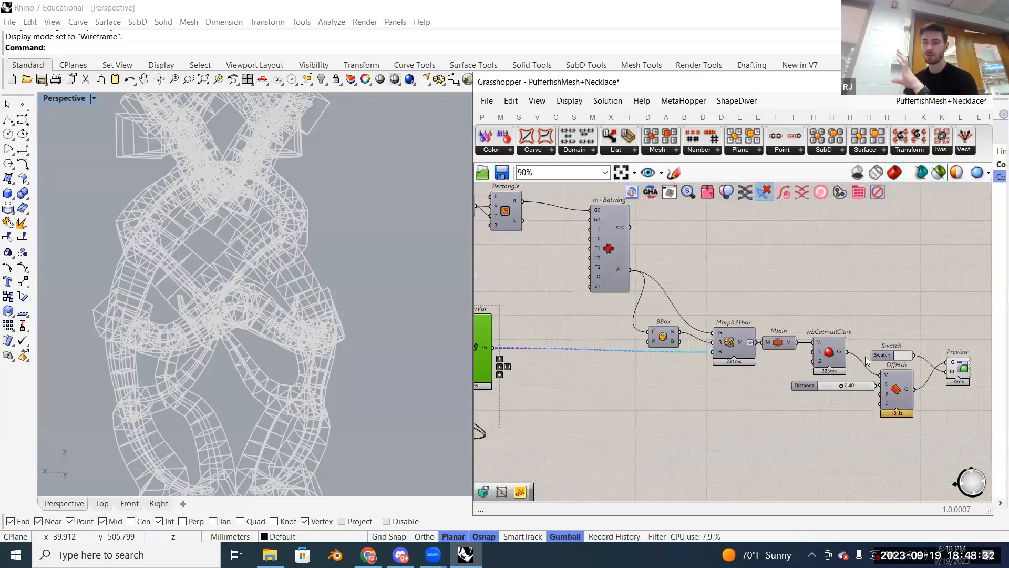
{"action": "scroll", "coordinate": [867, 356], "scroll_direction": "down", "scroll_amount": 3}
{"action": "left_click_drag", "start_coordinate": [937, 390], "coordinate": [677, 234]}
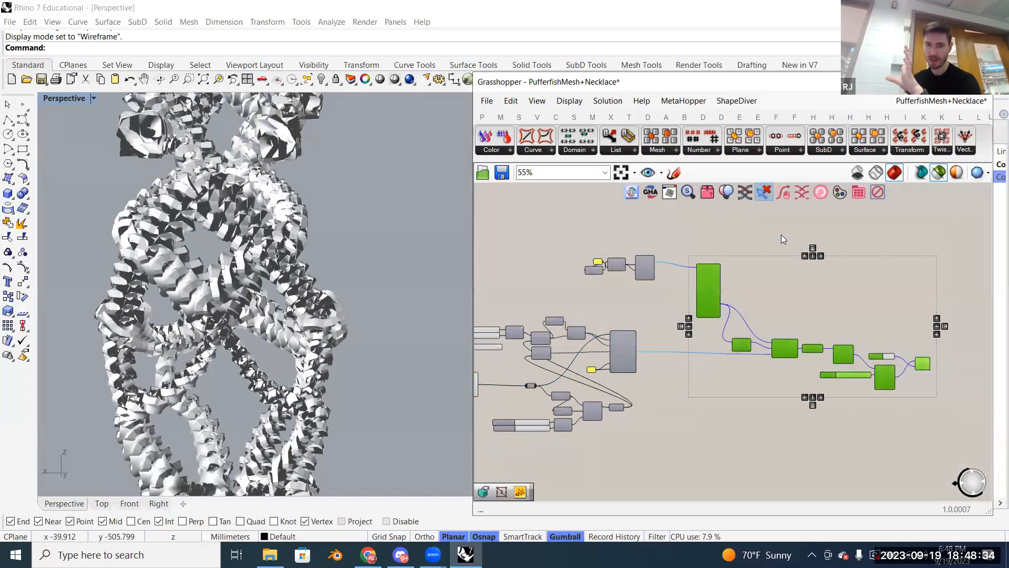
{"action": "left_click", "coordinate": [753, 237]}
{"action": "scroll", "coordinate": [746, 352], "scroll_direction": "up", "scroll_amount": 3}
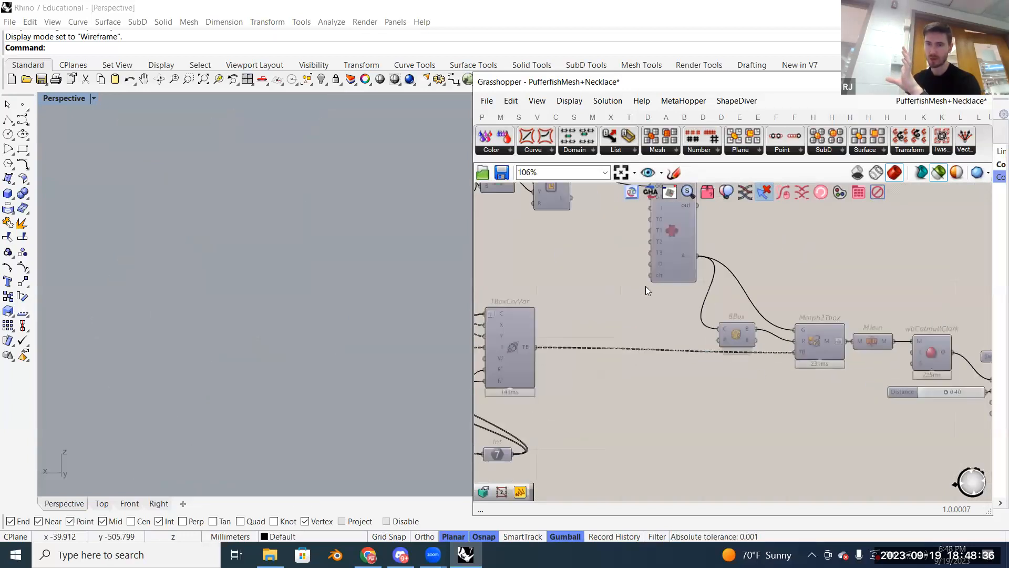
Step: Inspect the individual outputs of the m+Batwing, Morph2Tbox, MJoin, wbCatmullClark, OffMsh and Preview components in order
{"action": "left_click", "coordinate": [679, 247]}
{"action": "right_click_drag", "start_coordinate": [793, 317], "coordinate": [615, 308]}
{"action": "left_click", "coordinate": [699, 333]}
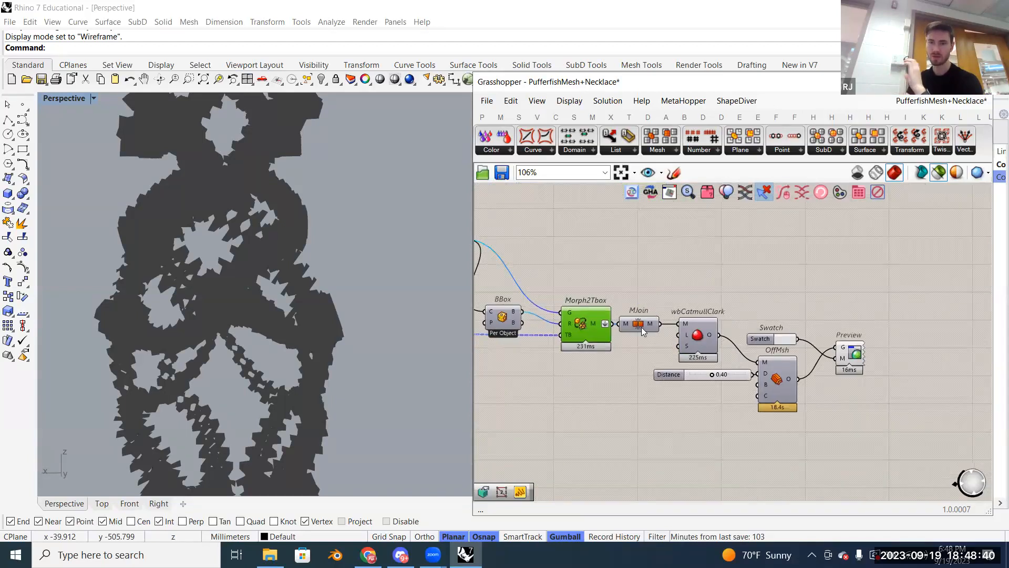
{"action": "left_click", "coordinate": [641, 326]}
{"action": "left_click", "coordinate": [709, 345]}
{"action": "left_click", "coordinate": [777, 380]}
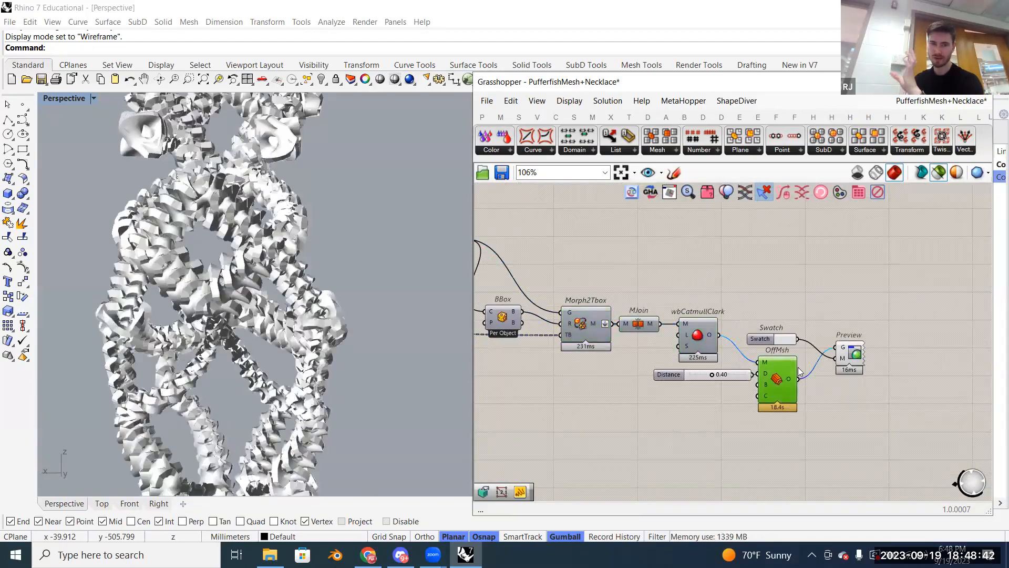
{"action": "left_click", "coordinate": [849, 355]}
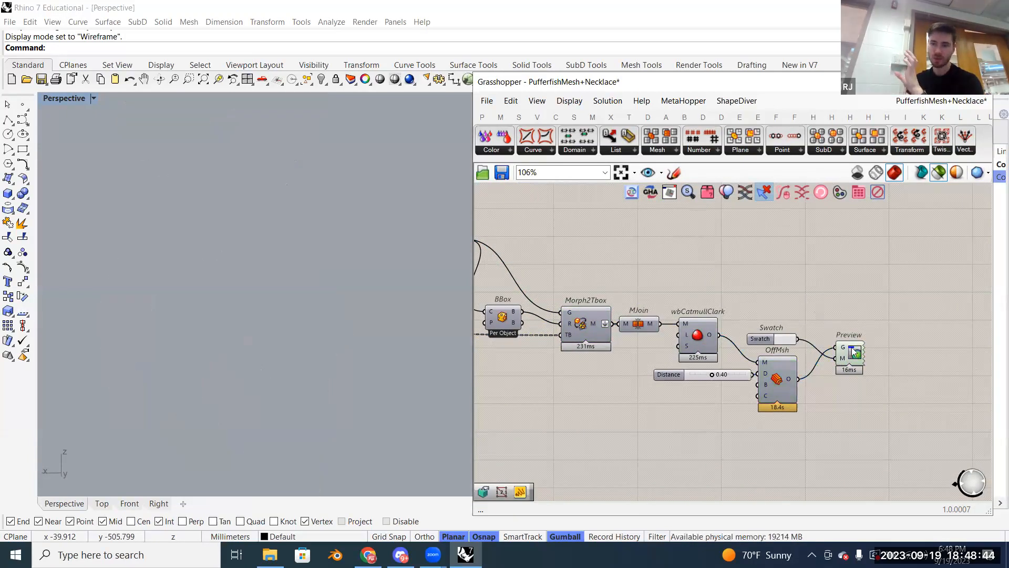
Step: Turn off the selected-objects-only preview and examine the finished body piece on the figure from the front and side
{"action": "left_click", "coordinate": [935, 176]}
{"action": "left_click", "coordinate": [851, 255]}
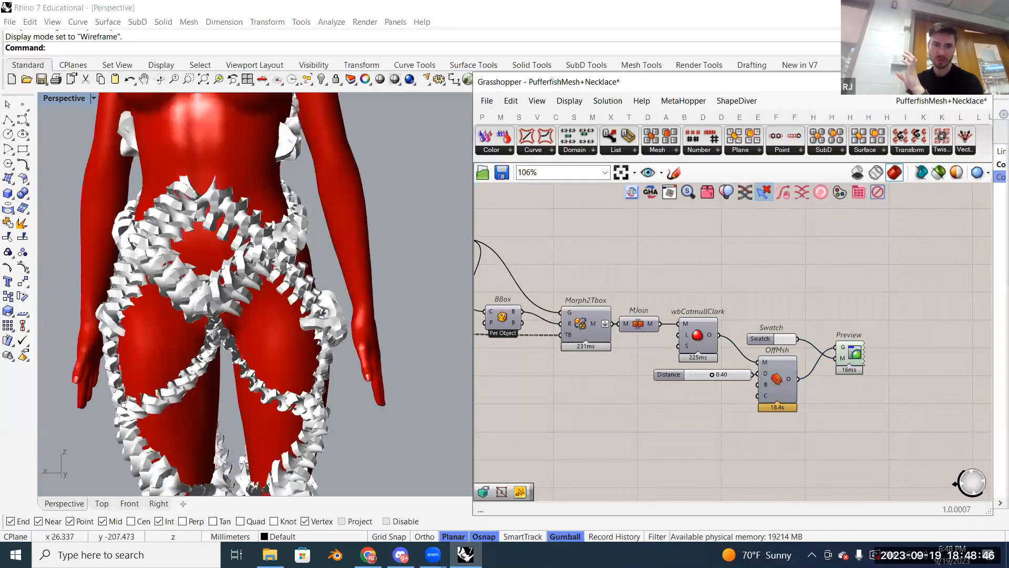
{"action": "scroll", "coordinate": [283, 262], "scroll_direction": "down", "scroll_amount": 10}
{"action": "right_click_drag", "start_coordinate": [246, 263], "coordinate": [297, 226]}
{"action": "scroll", "coordinate": [283, 192], "scroll_direction": "up", "scroll_amount": 7}
{"action": "right_click_drag", "start_coordinate": [297, 226], "coordinate": [158, 158], "text": "shift"}
{"action": "right_click_drag", "start_coordinate": [316, 266], "coordinate": [373, 267]}
{"action": "right_click_drag", "start_coordinate": [336, 258], "coordinate": [226, 263], "text": "shift"}
{"action": "right_click_drag", "start_coordinate": [337, 272], "coordinate": [397, 273]}
{"action": "right_click_drag", "start_coordinate": [303, 297], "coordinate": [210, 294]}
{"action": "right_click_drag", "start_coordinate": [295, 315], "coordinate": [270, 277], "text": "shift"}
{"action": "scroll", "coordinate": [270, 277], "scroll_direction": "down", "scroll_amount": 6}
{"action": "scroll", "coordinate": [341, 303], "scroll_direction": "up", "scroll_amount": 10}
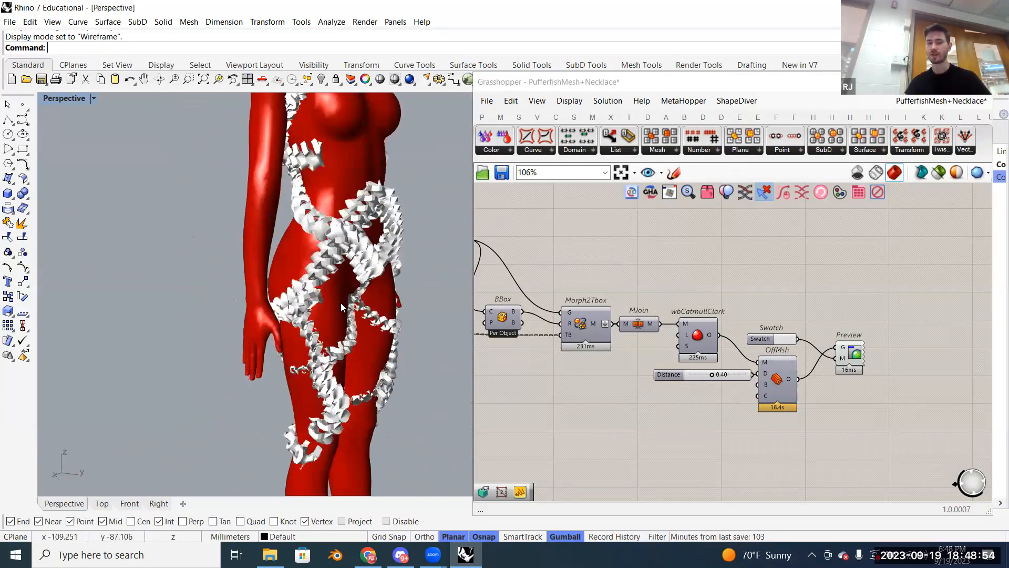
{"action": "scroll", "coordinate": [337, 287], "scroll_direction": "down", "scroll_amount": 3}
{"action": "scroll", "coordinate": [287, 277], "scroll_direction": "down", "scroll_amount": 5}
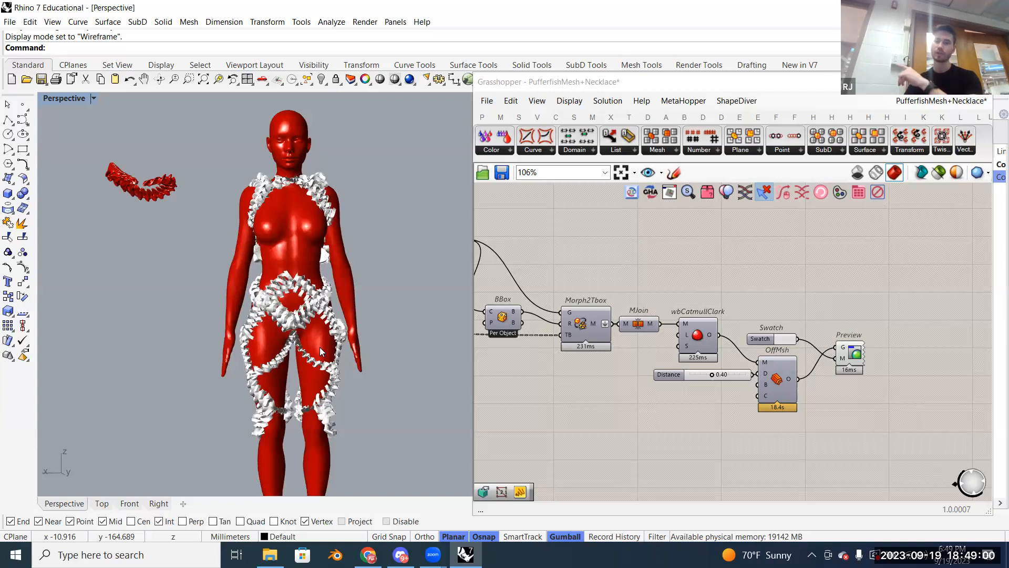
Step: Highlight the group of components that builds the variable twisted boxes along the curves, and clear the selection
{"action": "scroll", "coordinate": [887, 308], "scroll_direction": "down", "scroll_amount": 5}
{"action": "scroll", "coordinate": [815, 346], "scroll_direction": "up", "scroll_amount": 3}
{"action": "left_click_drag", "start_coordinate": [808, 439], "coordinate": [585, 244]}
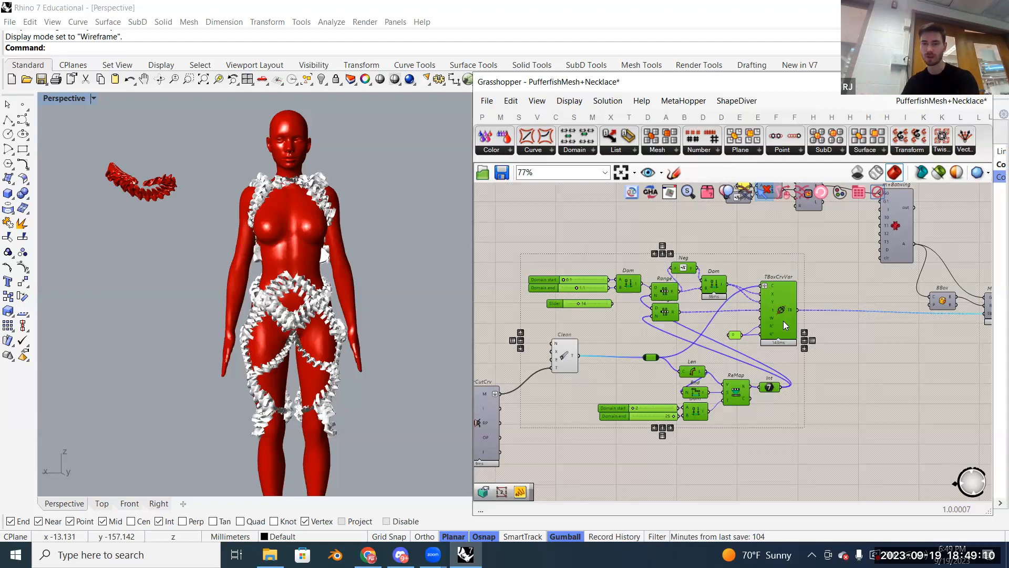
{"action": "left_click", "coordinate": [872, 360]}
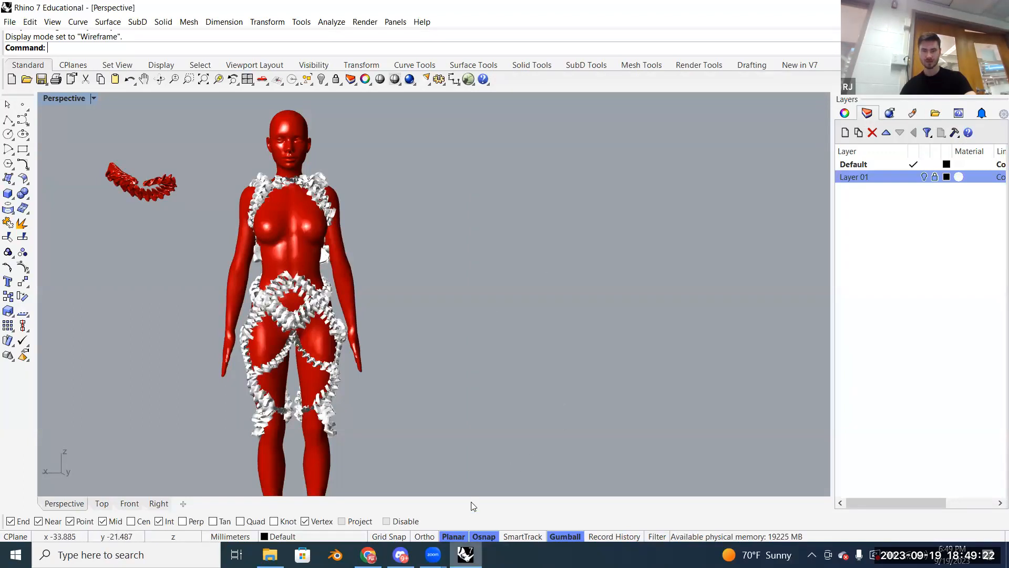
{"action": "mouse_move", "coordinate": [432, 555]}
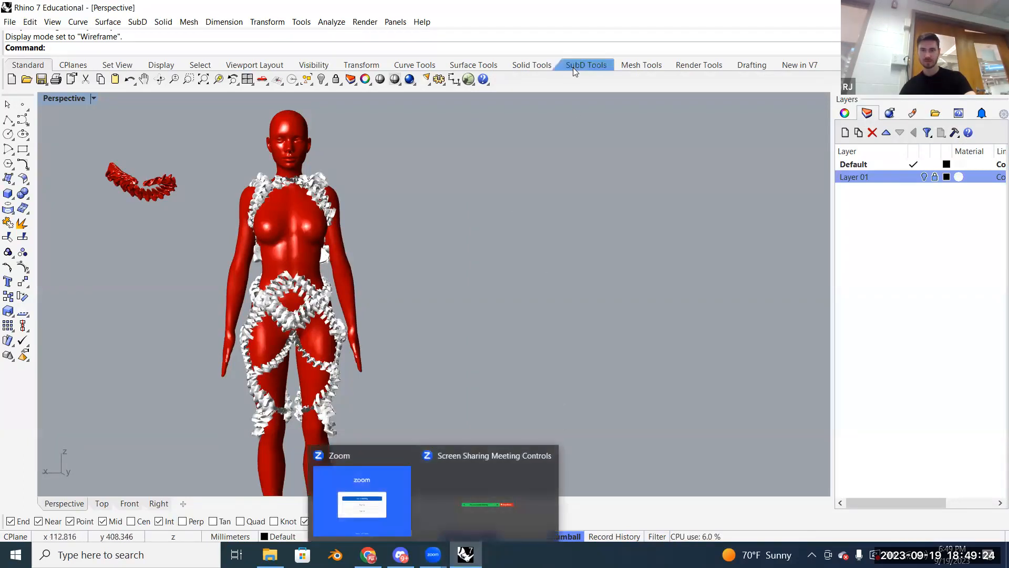